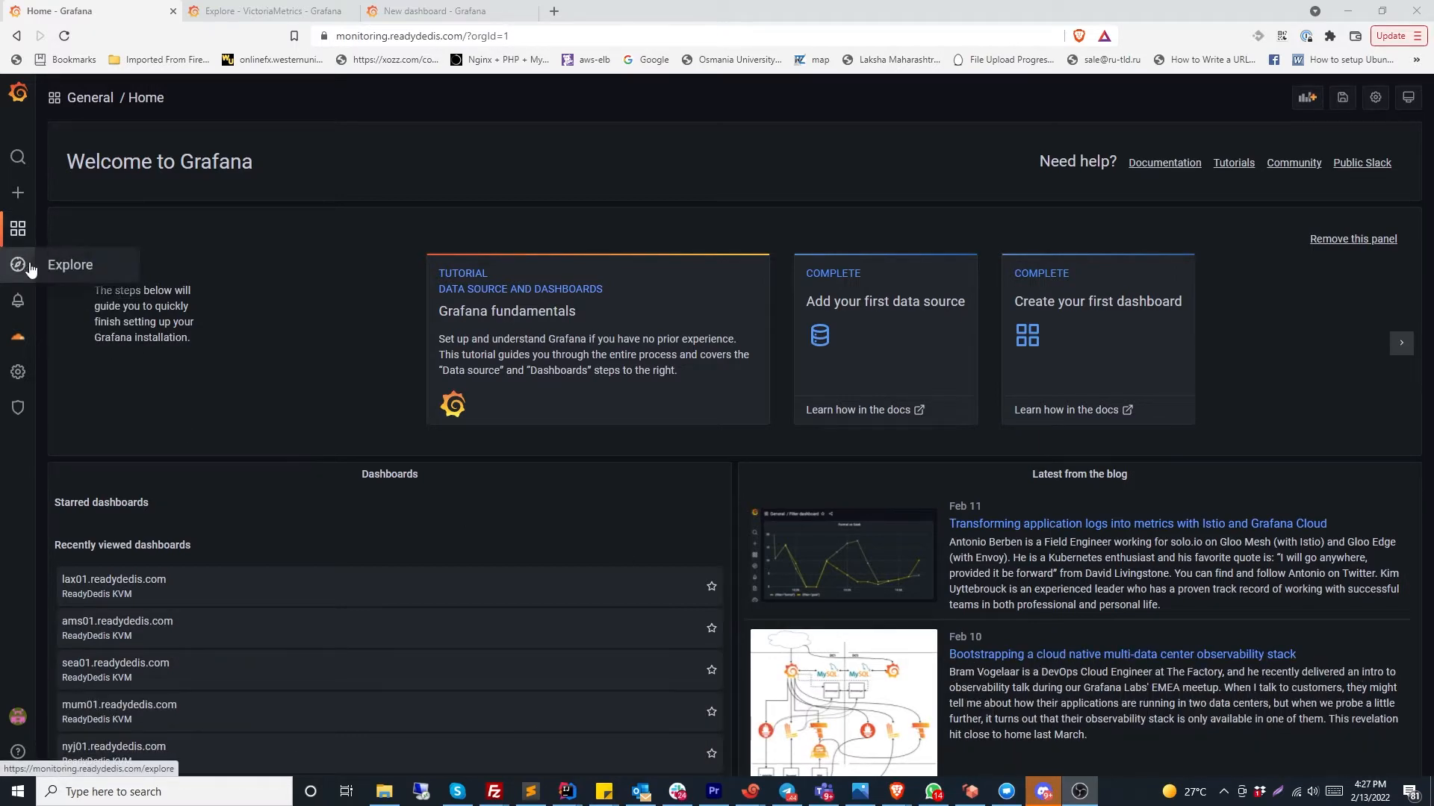
Open Explore for the VictoriaMetrics data source and expand the query's metrics browser
left_click(75, 273)
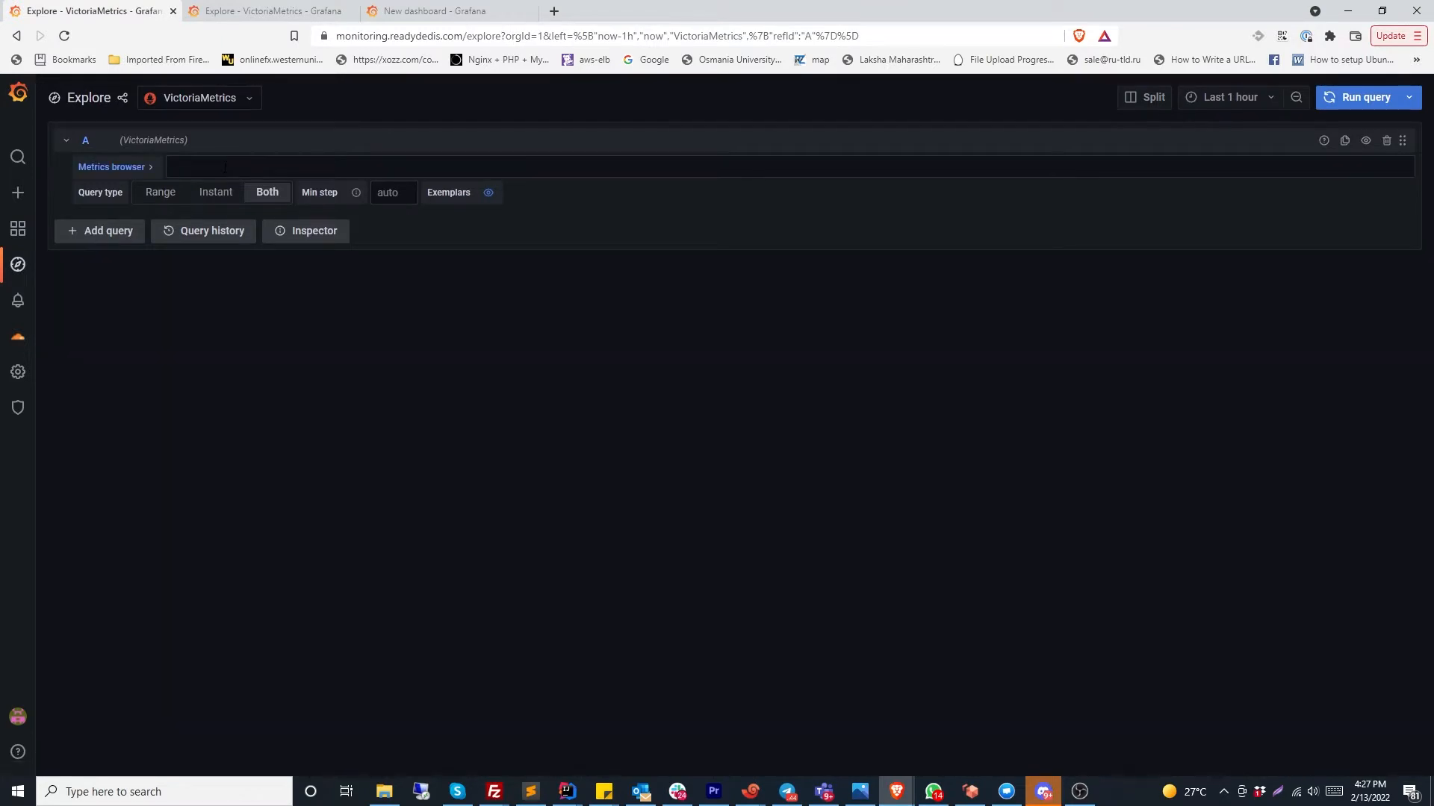
left_click(126, 168)
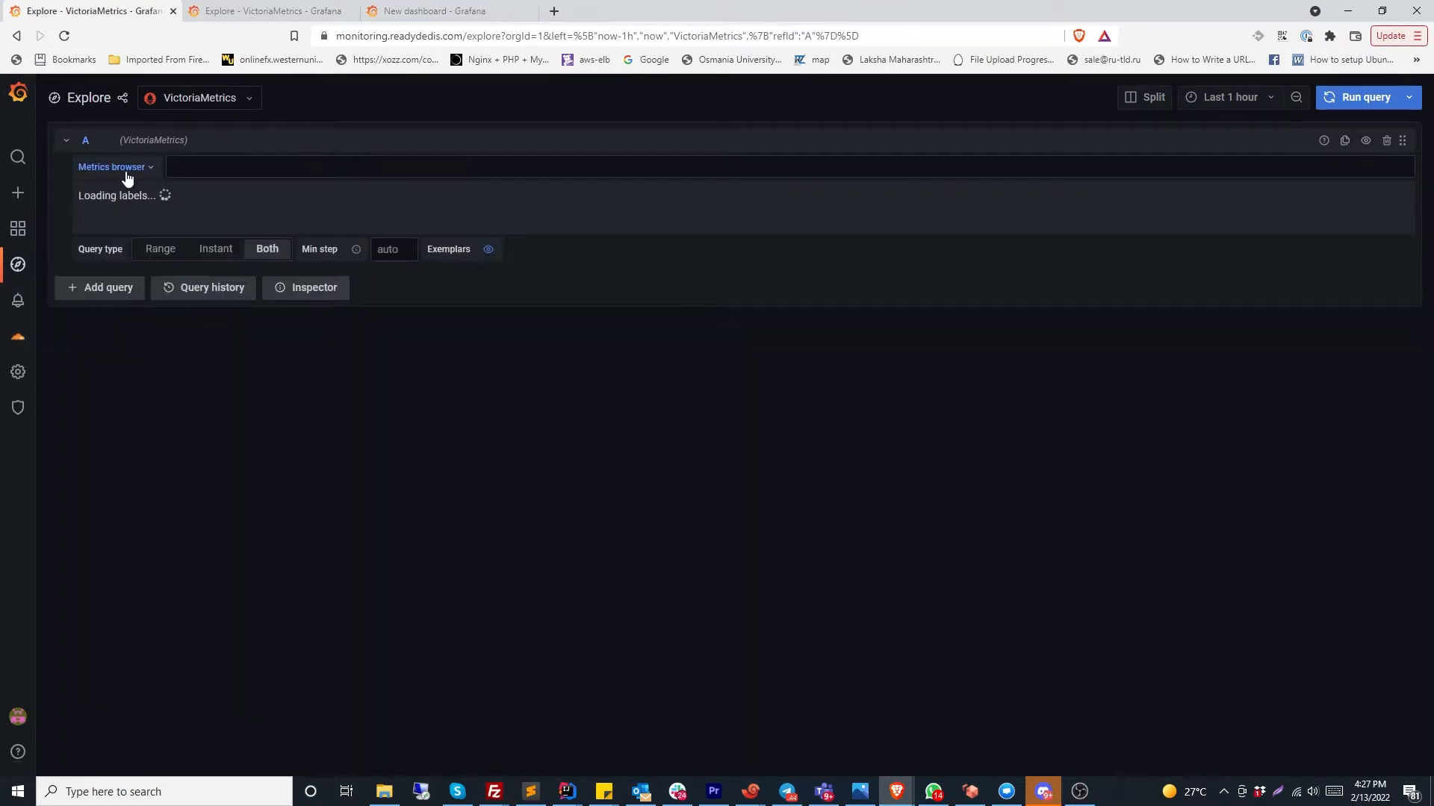
Look through the available metrics, the searchable labels and the hostname values in the metrics browser
scroll(239, 351, "down", 10)
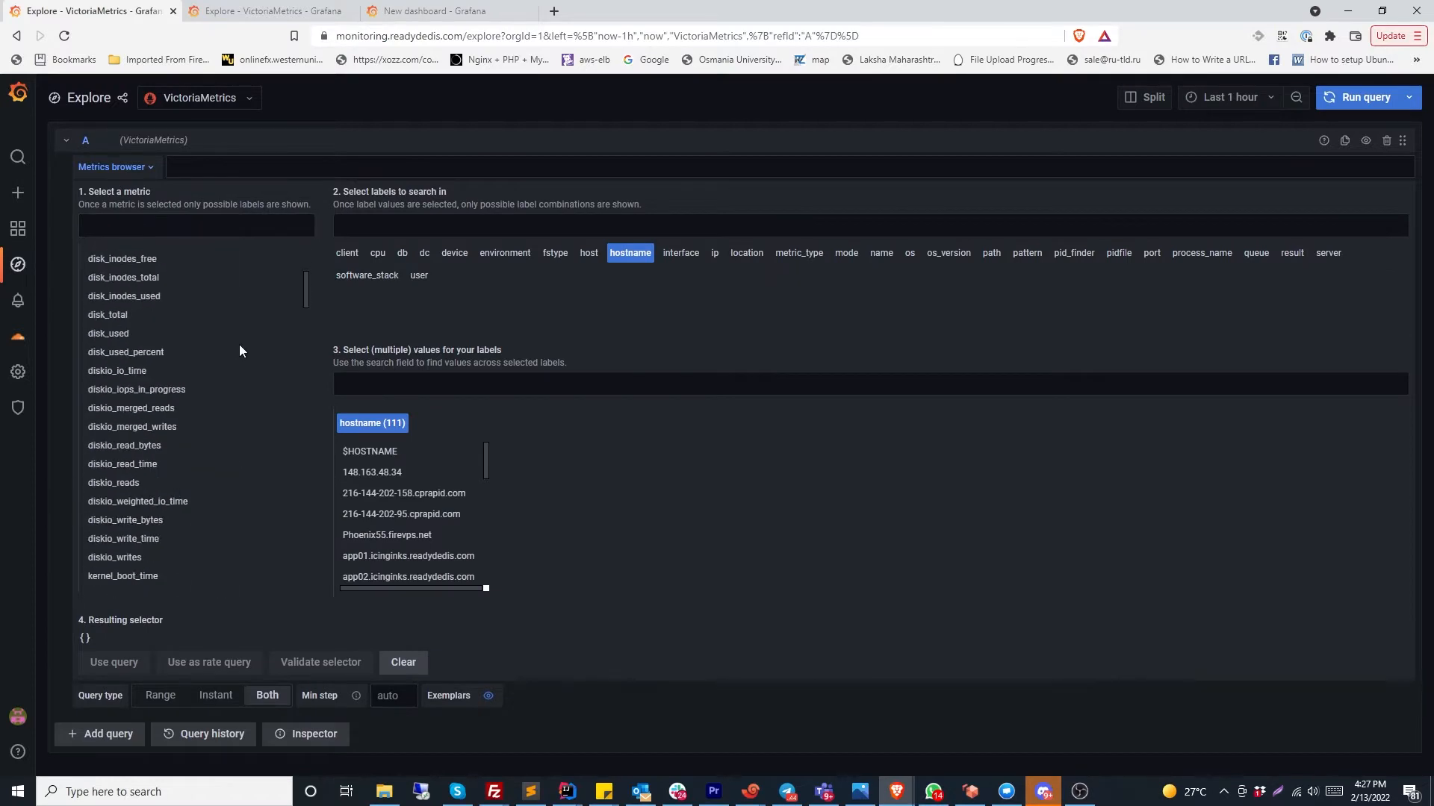
scroll(244, 348, "down", 10)
left_click_drag(333, 248, 456, 280)
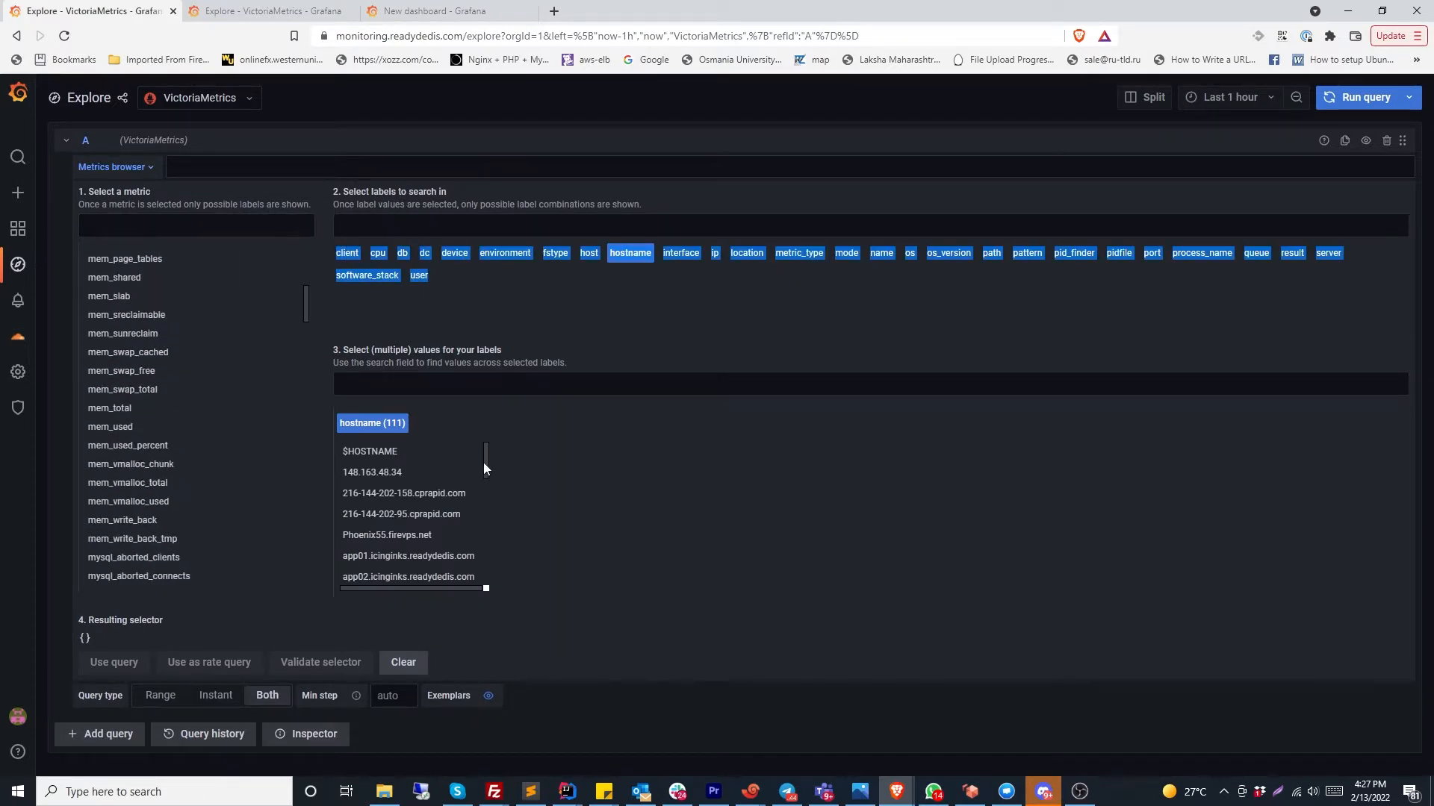
left_click(737, 285)
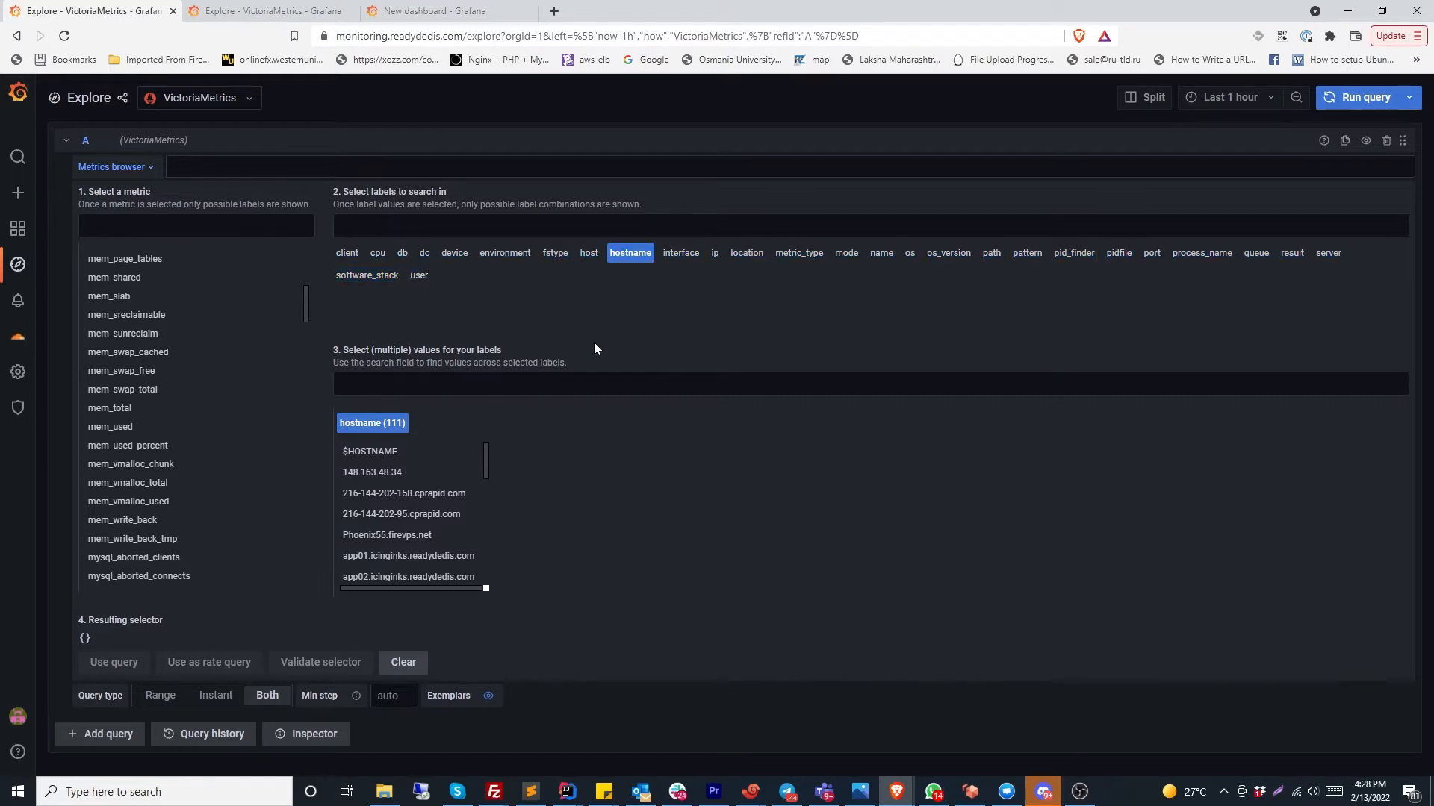
scroll(451, 499, "down", 10)
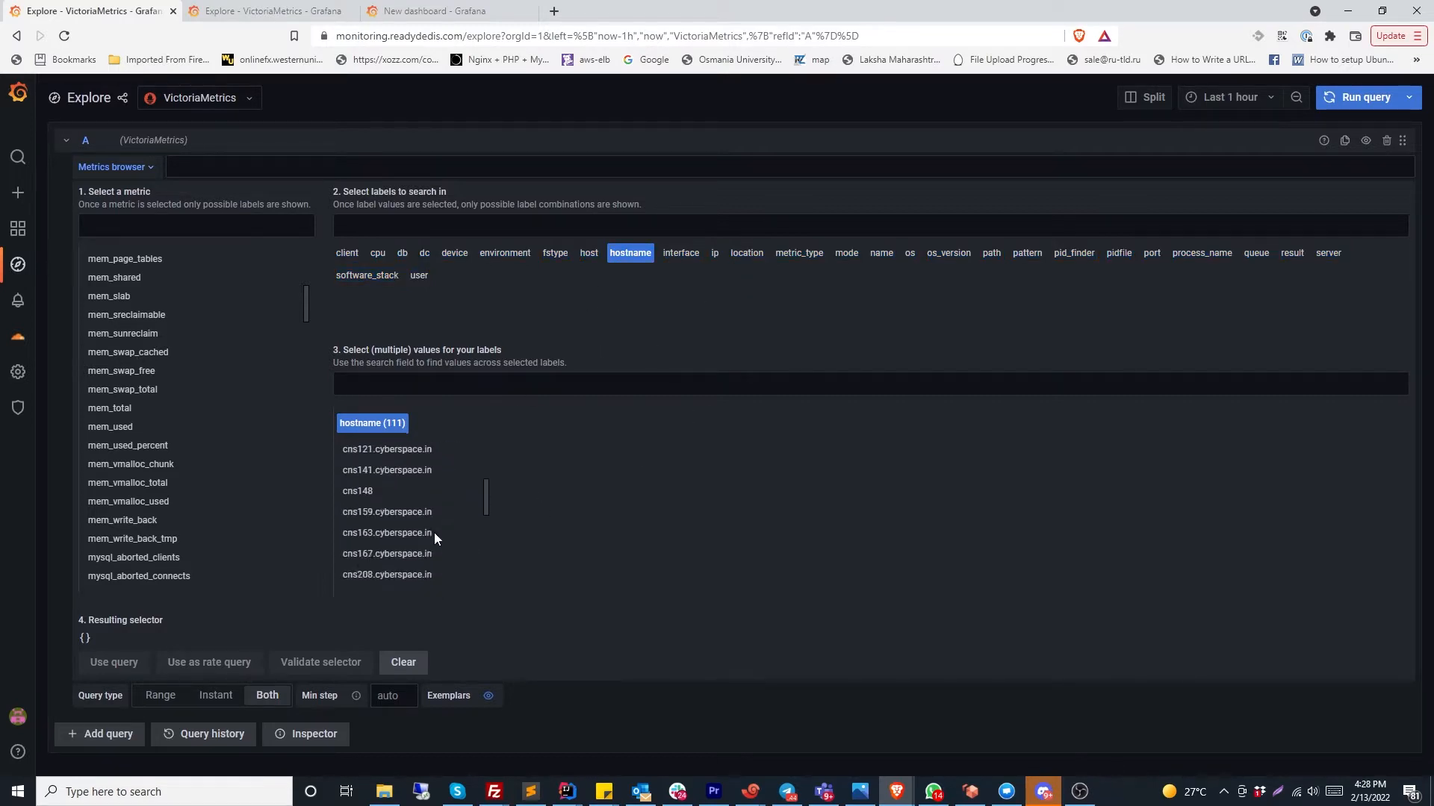
scroll(437, 532, "down", 3)
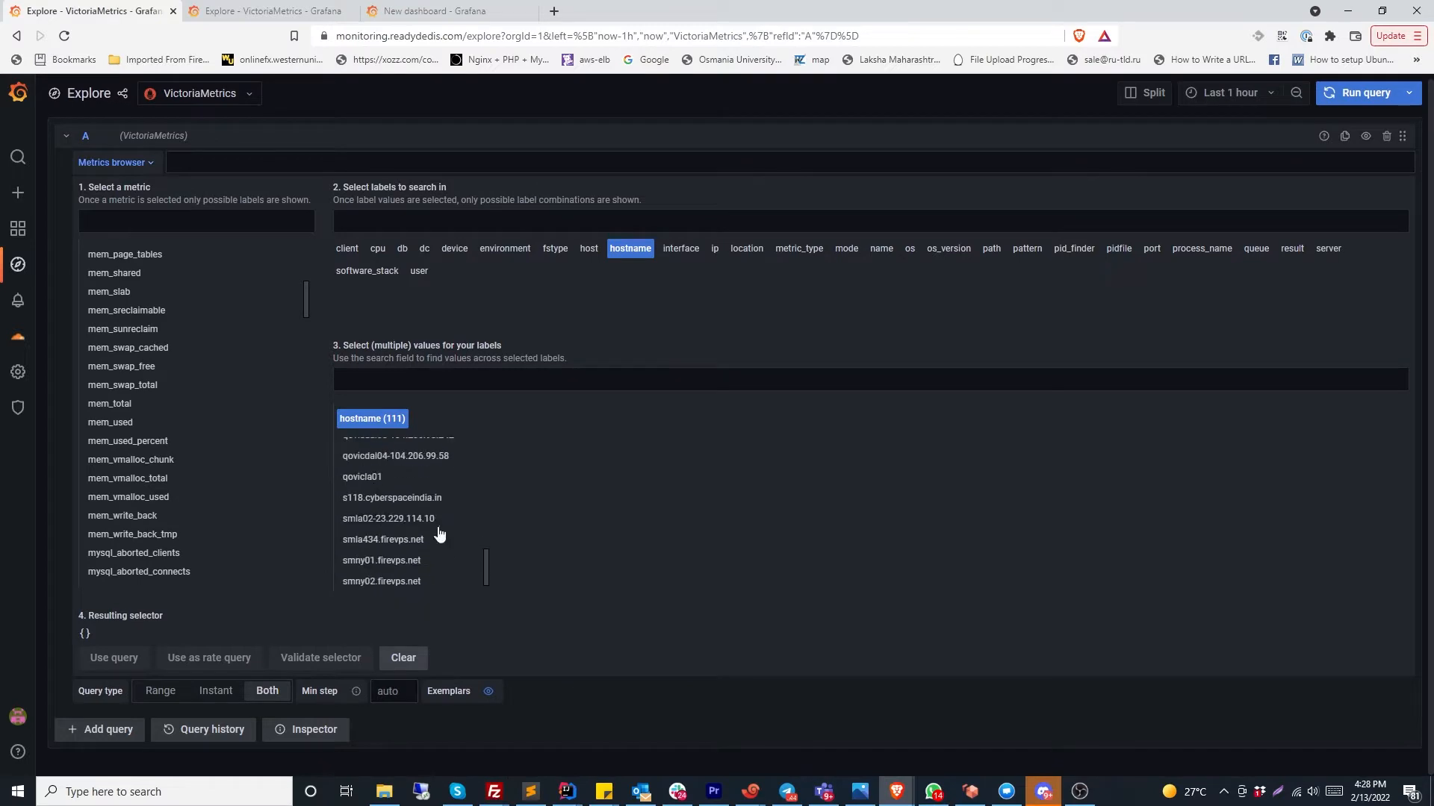
scroll(416, 522, "up", 15)
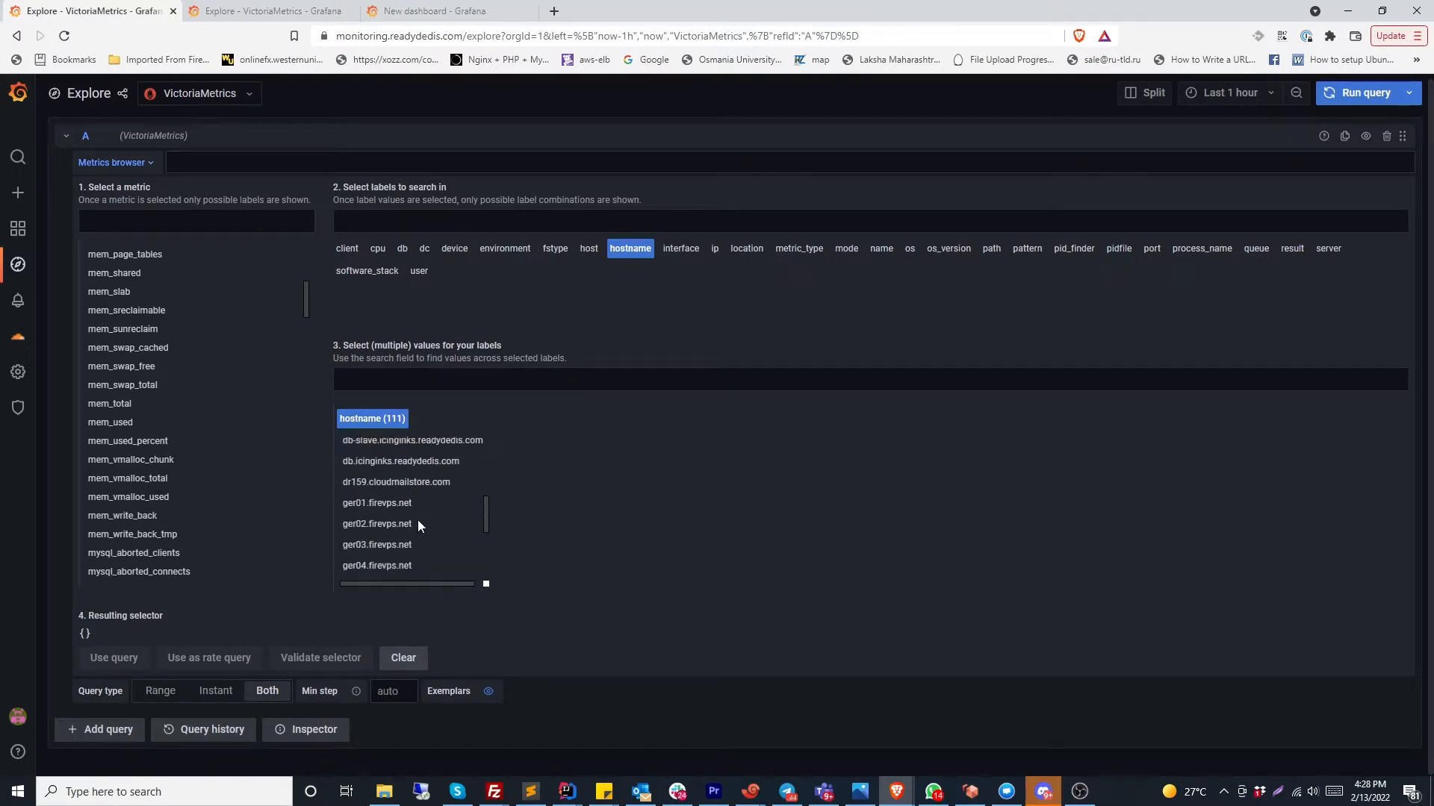
scroll(696, 538, "up", 1)
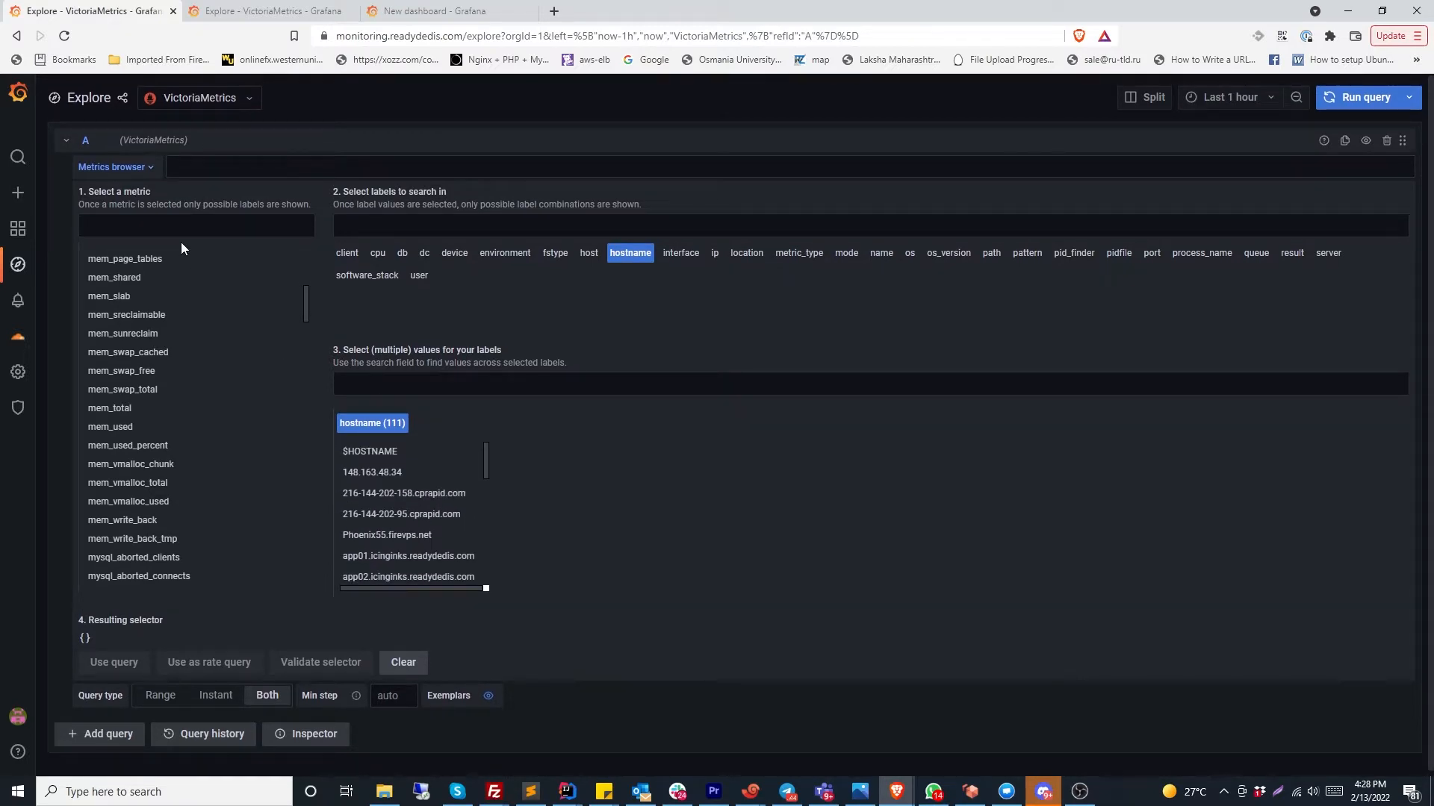
Enter the metric cpu_usage_system in query A
left_click(222, 159)
type("cpu_")
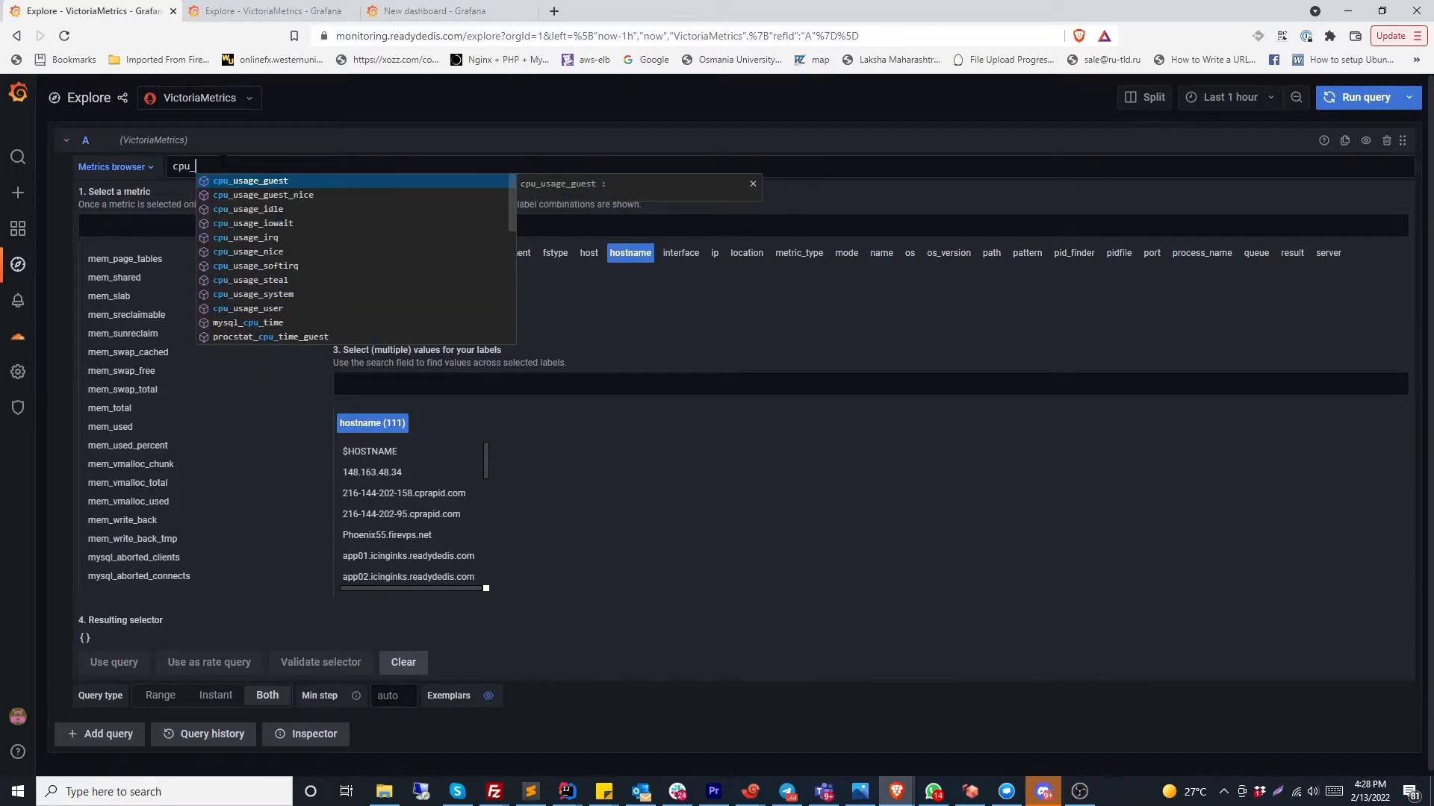
type("usage_")
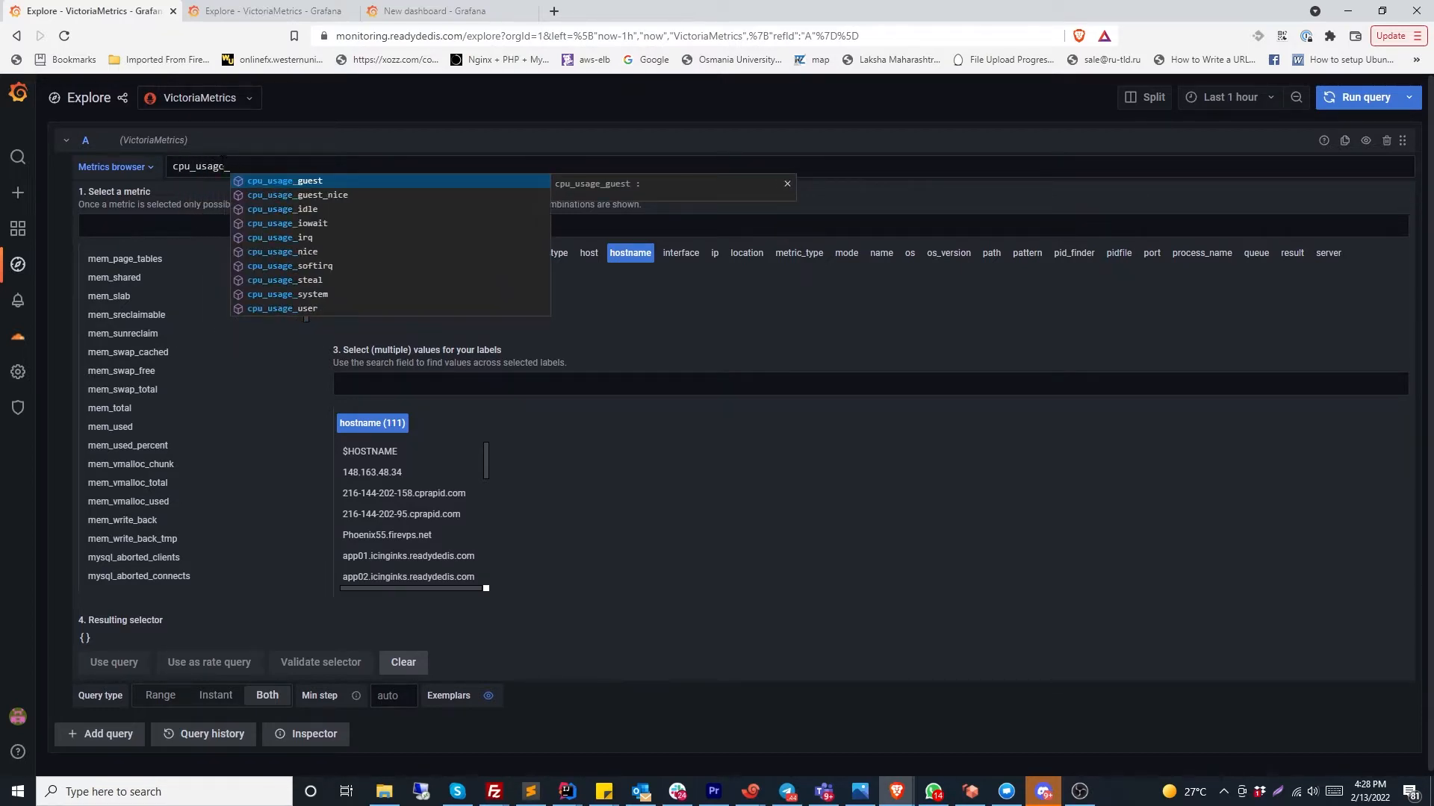
key("Down")
key("Down")
key("Down")
key("Down")
key("Down")
key("Down")
key("Down")
key("Down")
key("Return")
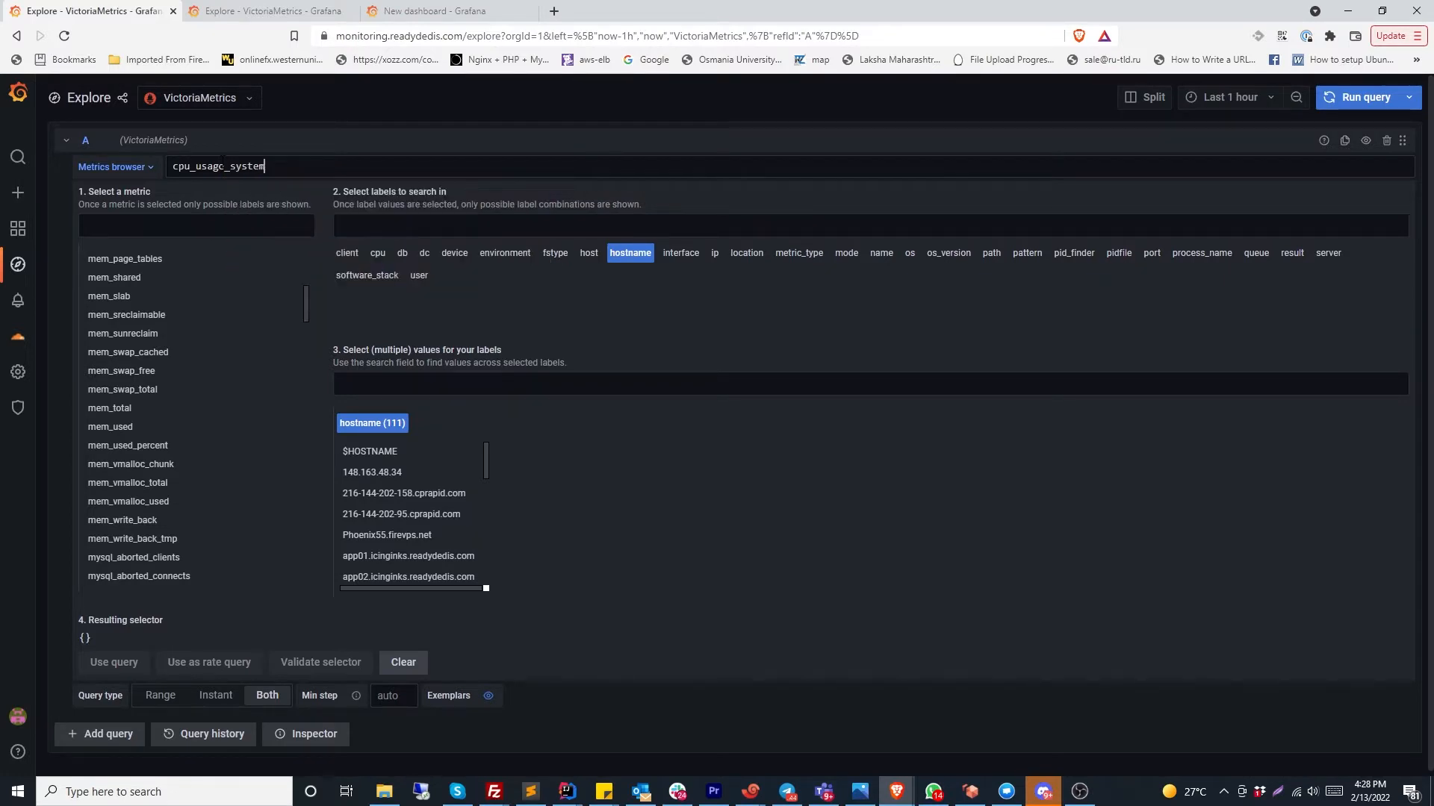
Filter the cpu_usage_system query by hostname="phoenix03" and run it
type("{")
type("hos")
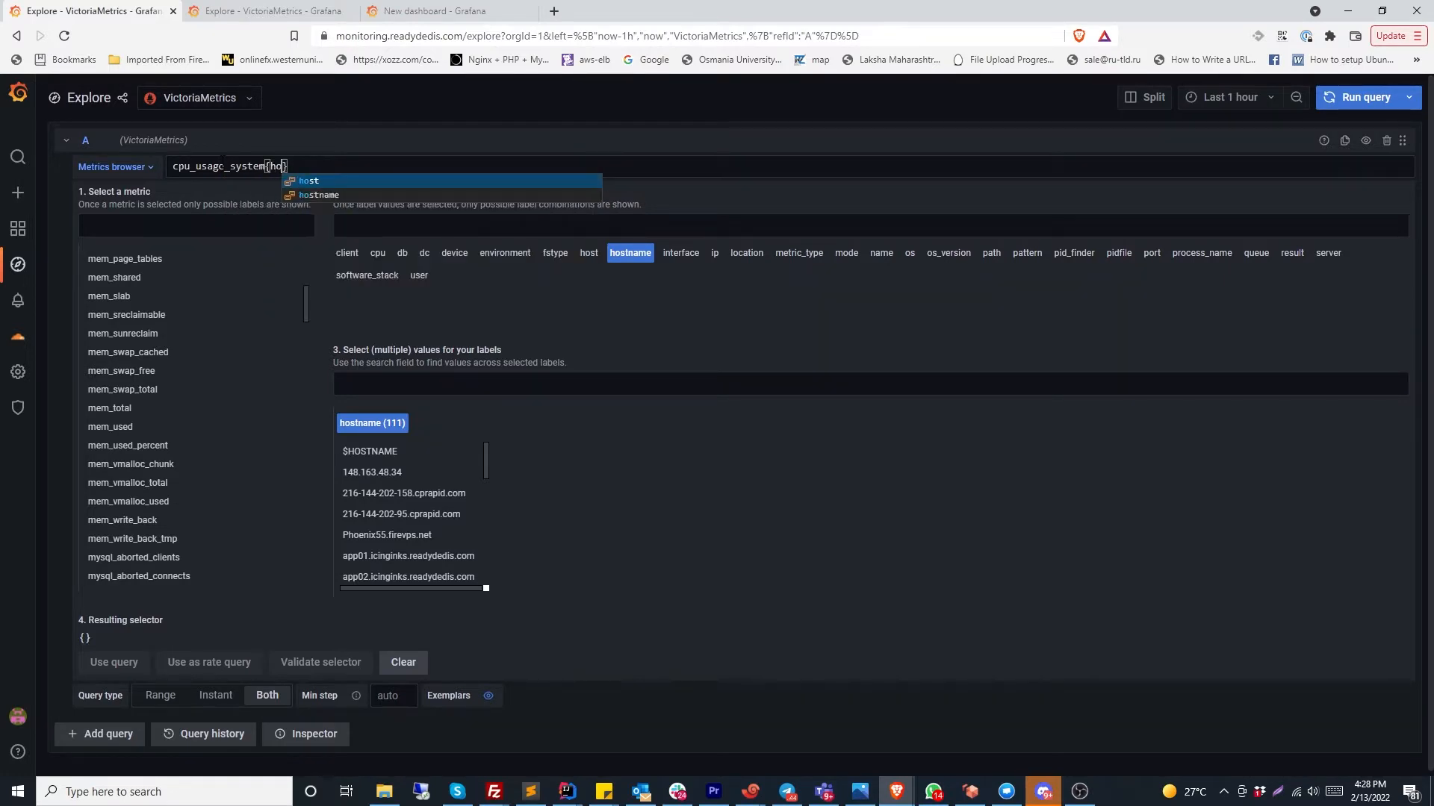
key("Down")
key("Return")
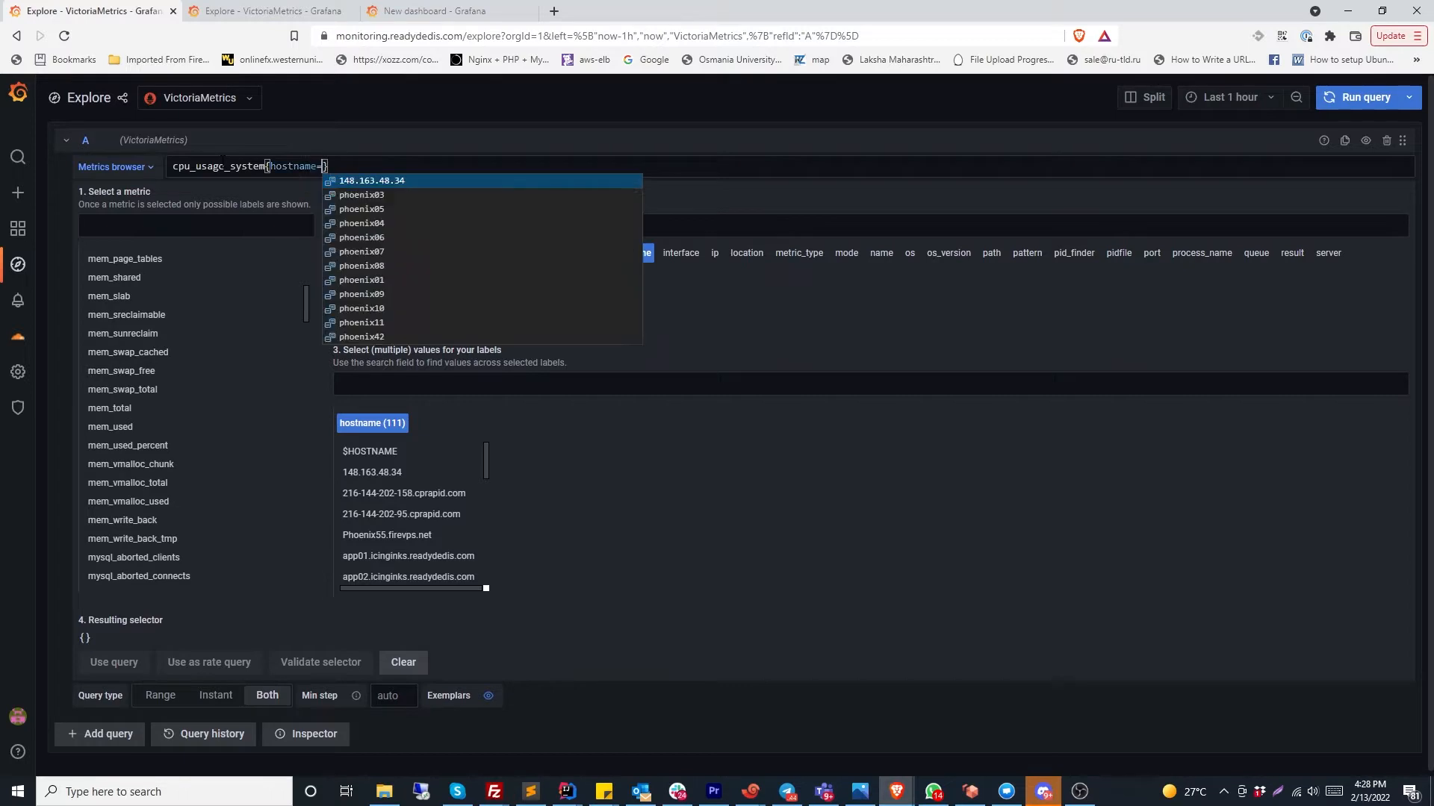
key("Down")
key("Return")
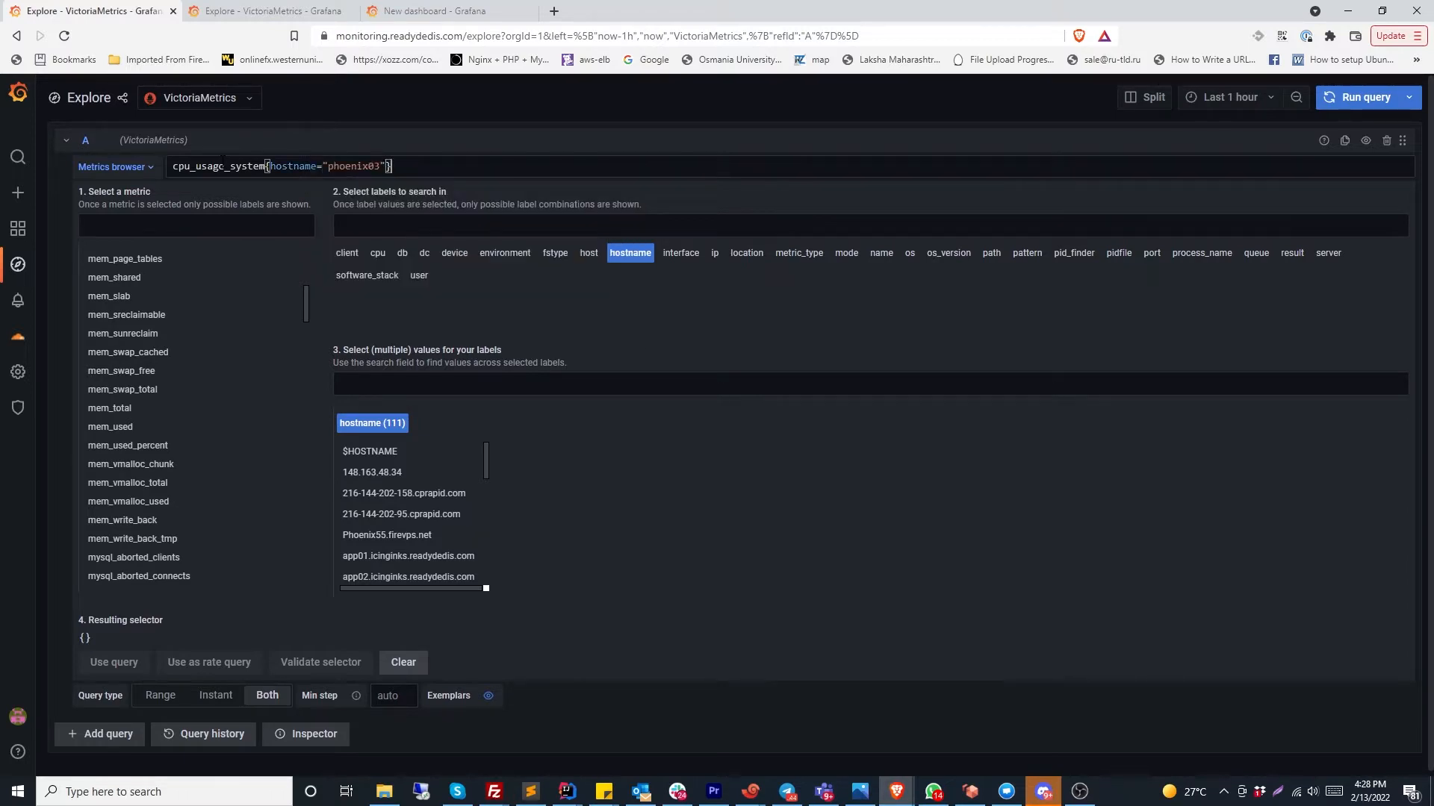
key("shift+Return")
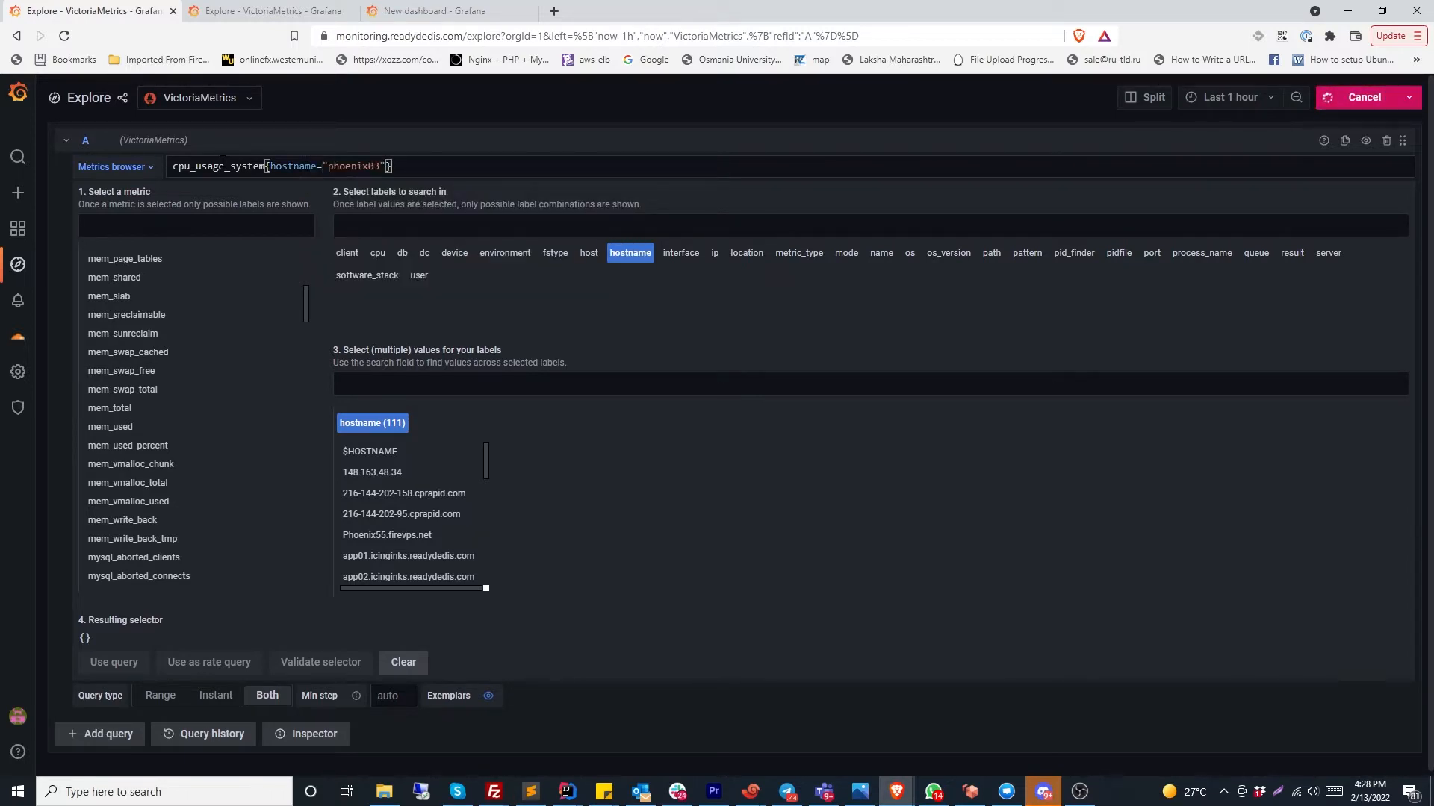
Examine the query's graph and results table, and review the metrics listed in the metrics browser
scroll(669, 428, "down", 6)
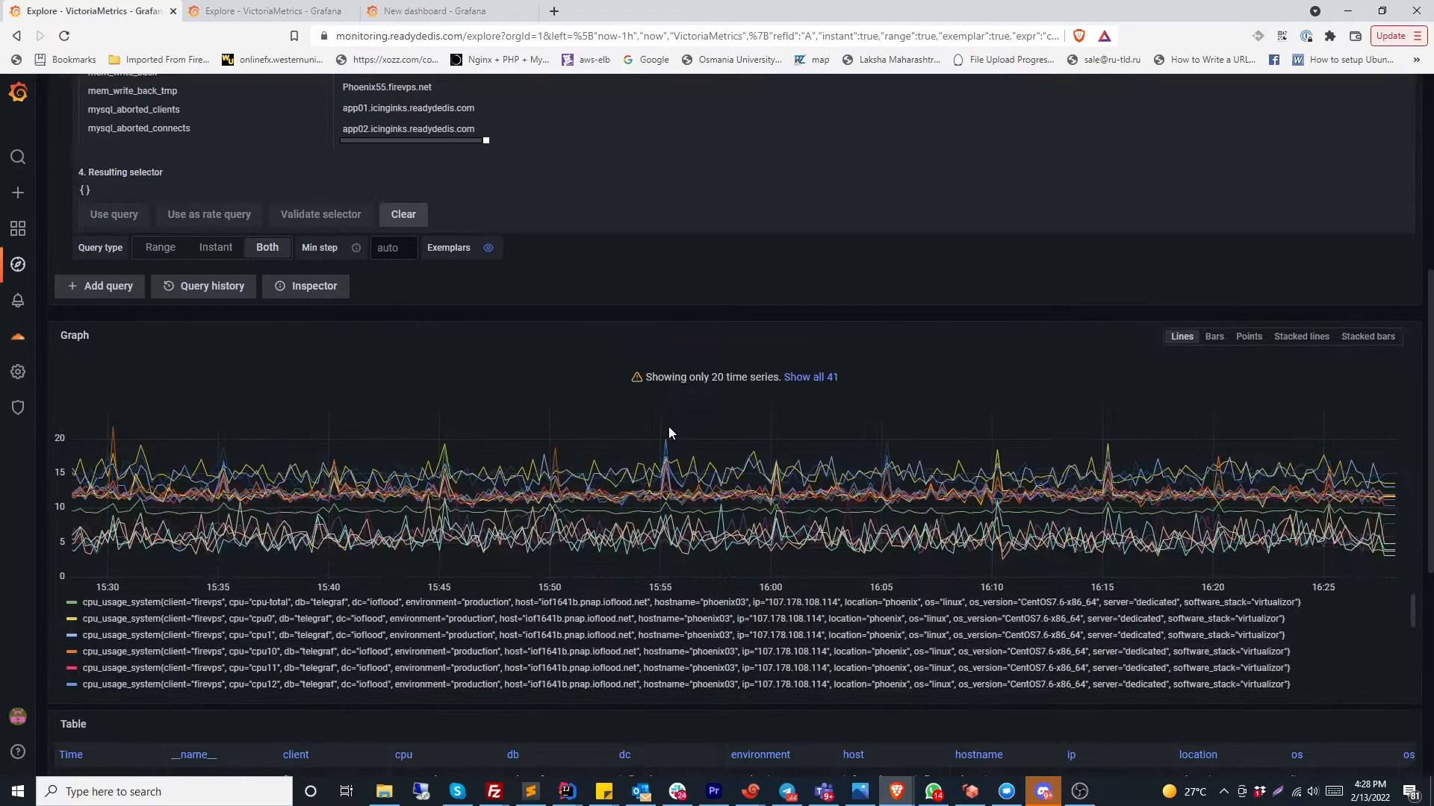
scroll(666, 426, "down", 2)
scroll(448, 418, "up", 8)
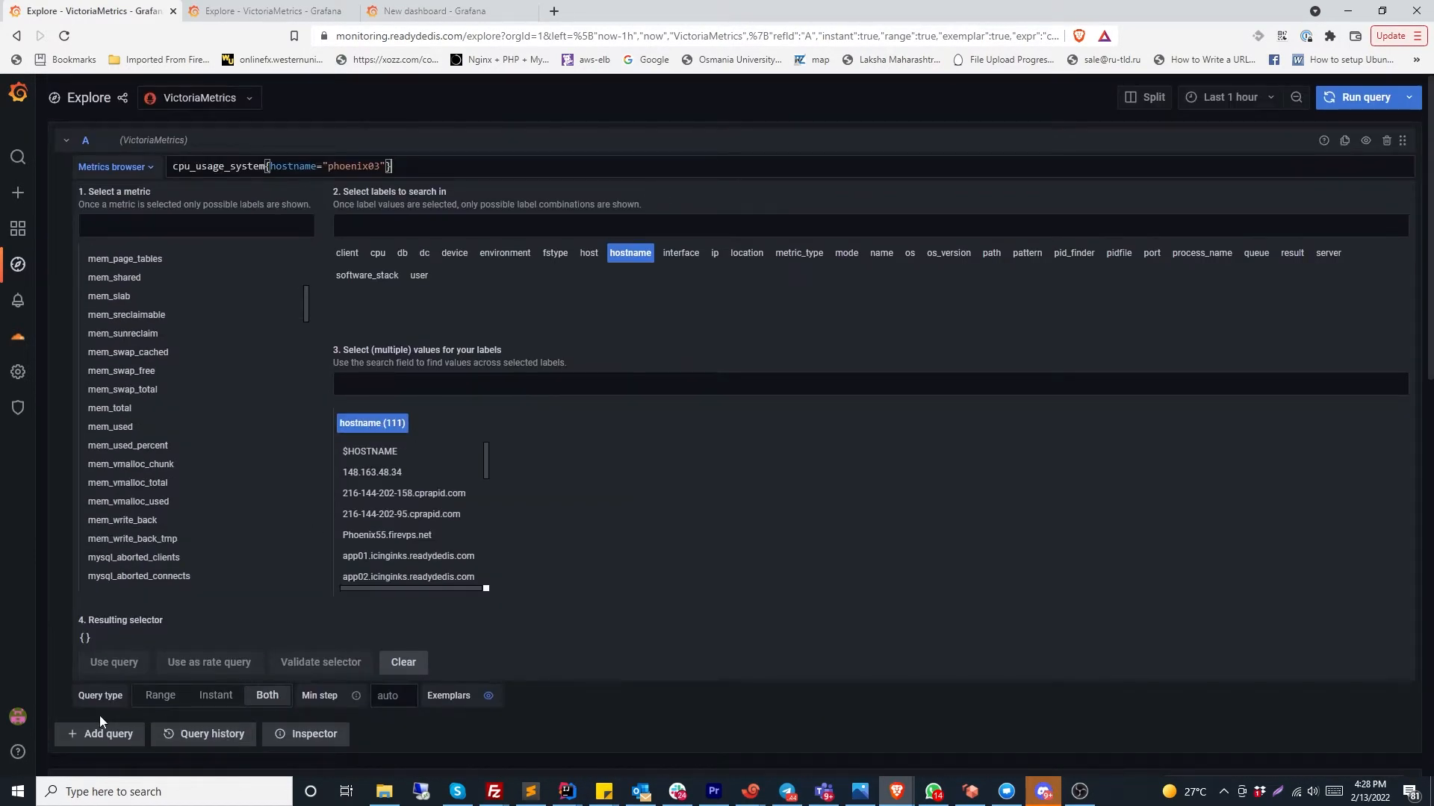
scroll(155, 644, "down", 2)
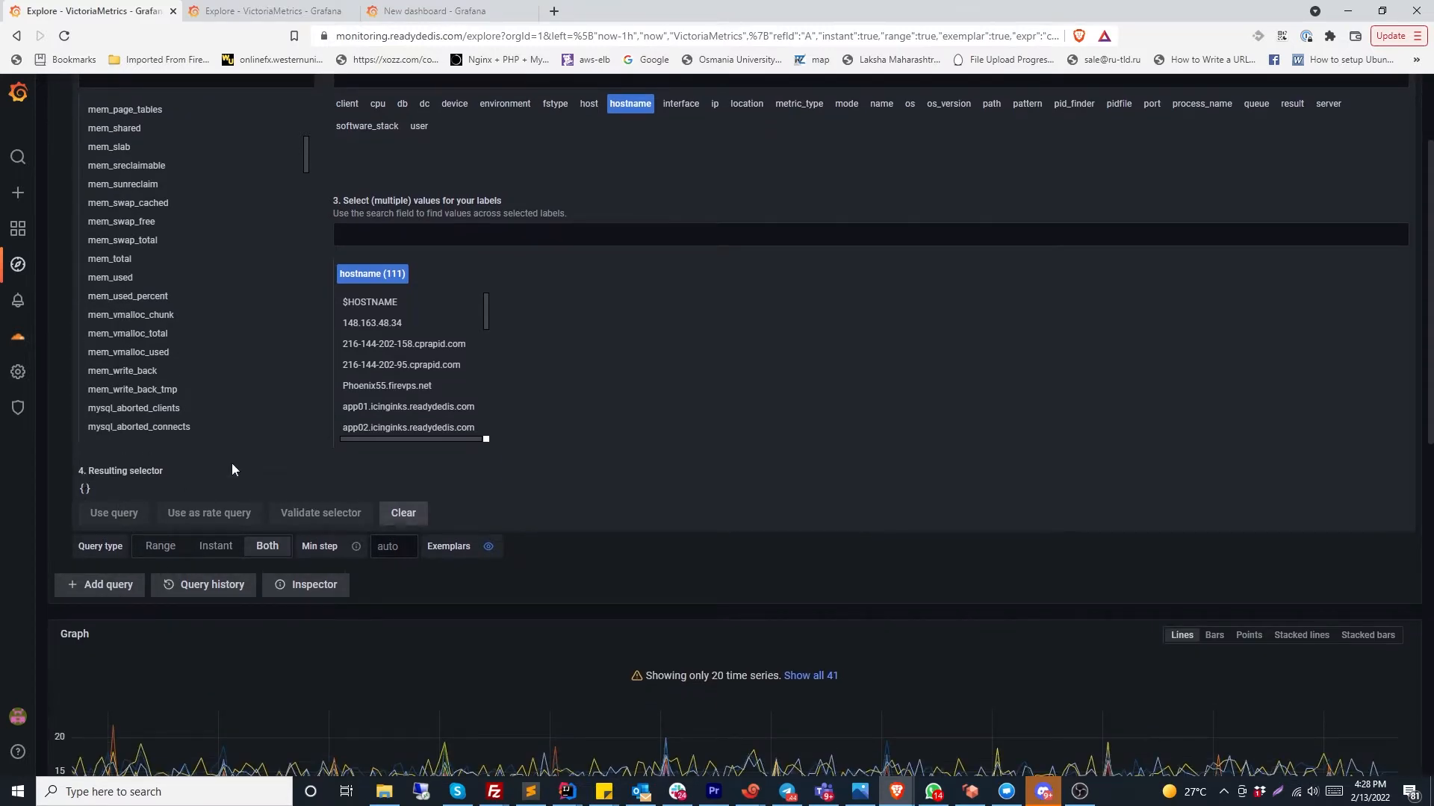
scroll(231, 462, "up", 2)
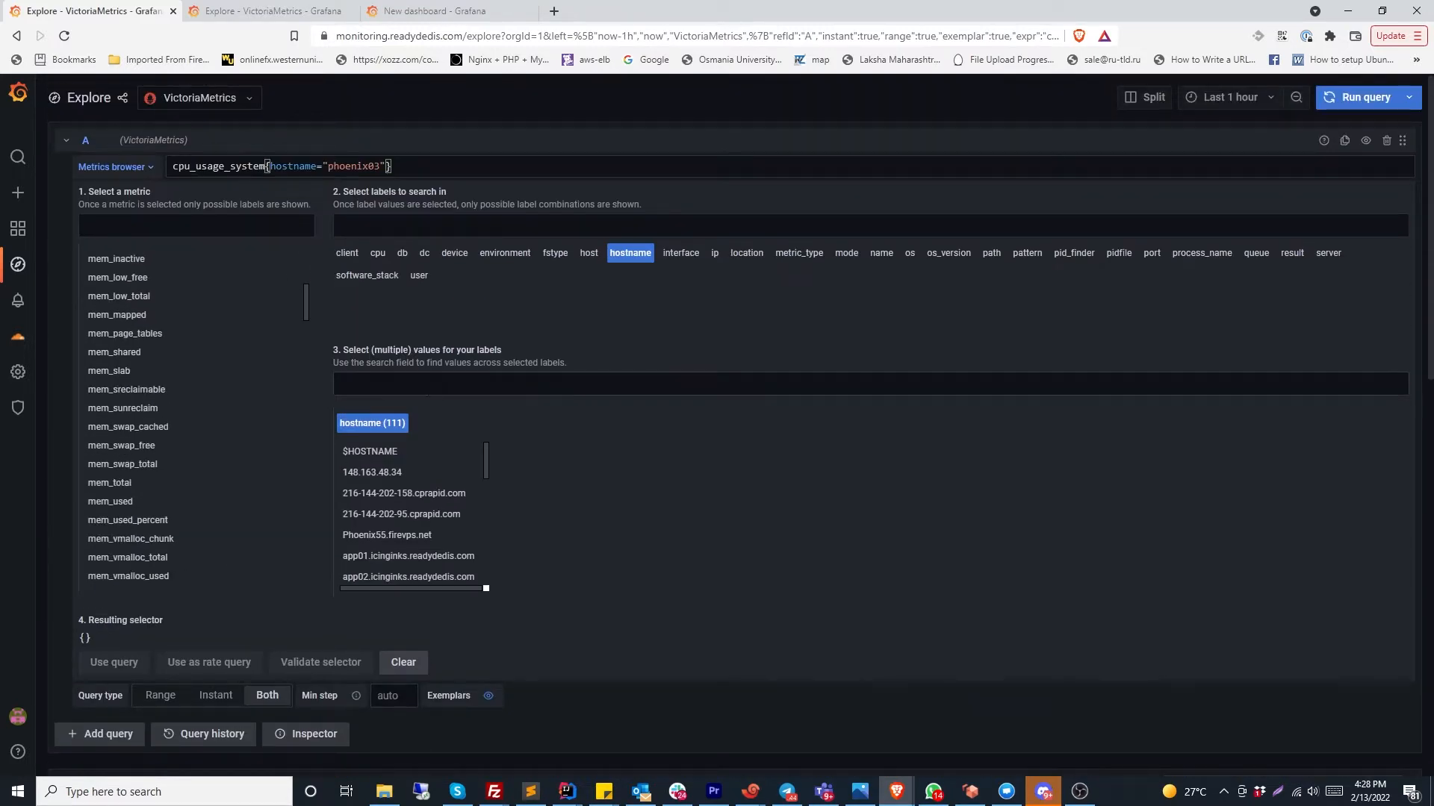
scroll(441, 358, "down", 3)
scroll(421, 344, "down", 3)
scroll(407, 261, "up", 6)
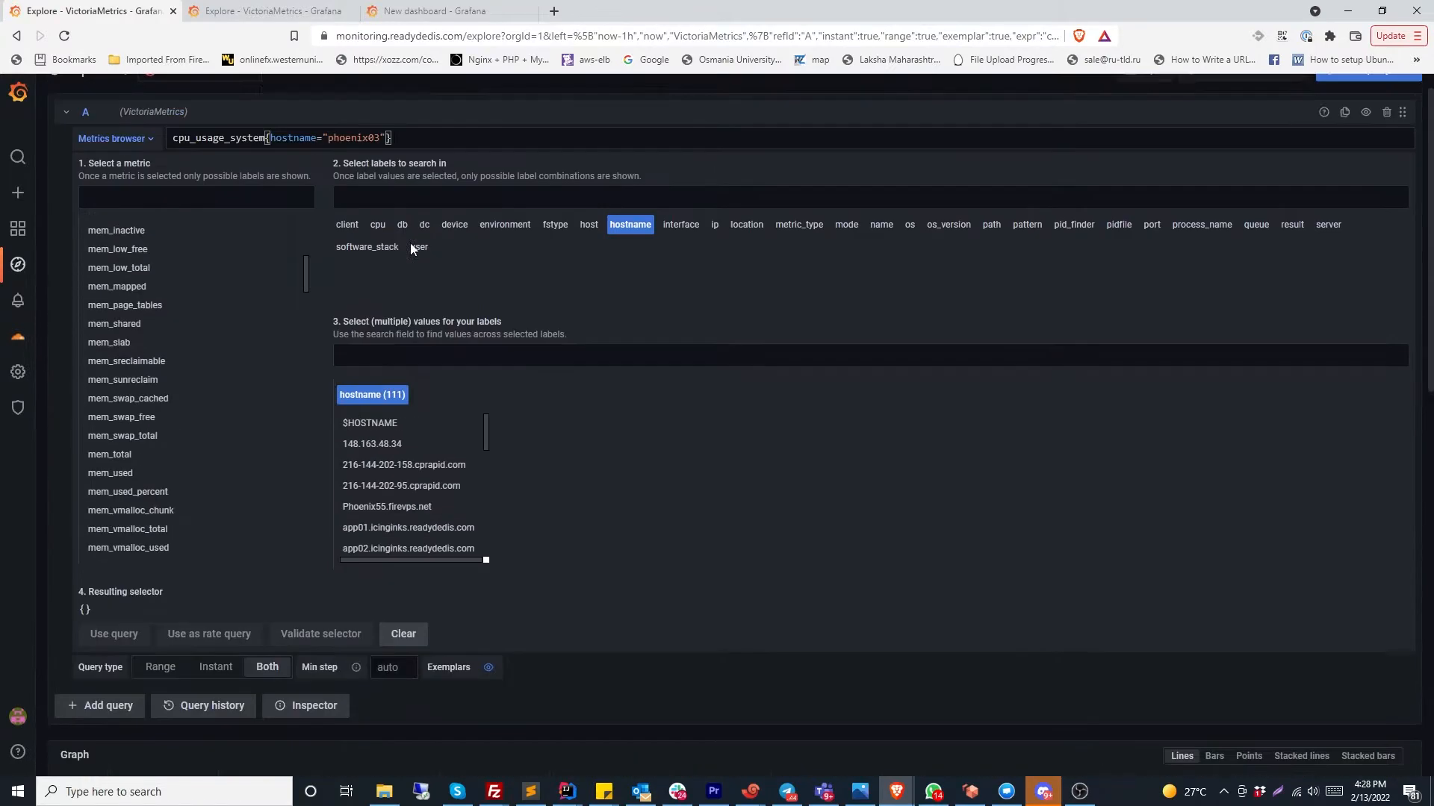
Find the hostname value phoenix03 in the metrics browser, select it, and use the resulting selector as the query
scroll(410, 244, "up", 1)
left_click(394, 383)
type("phoen")
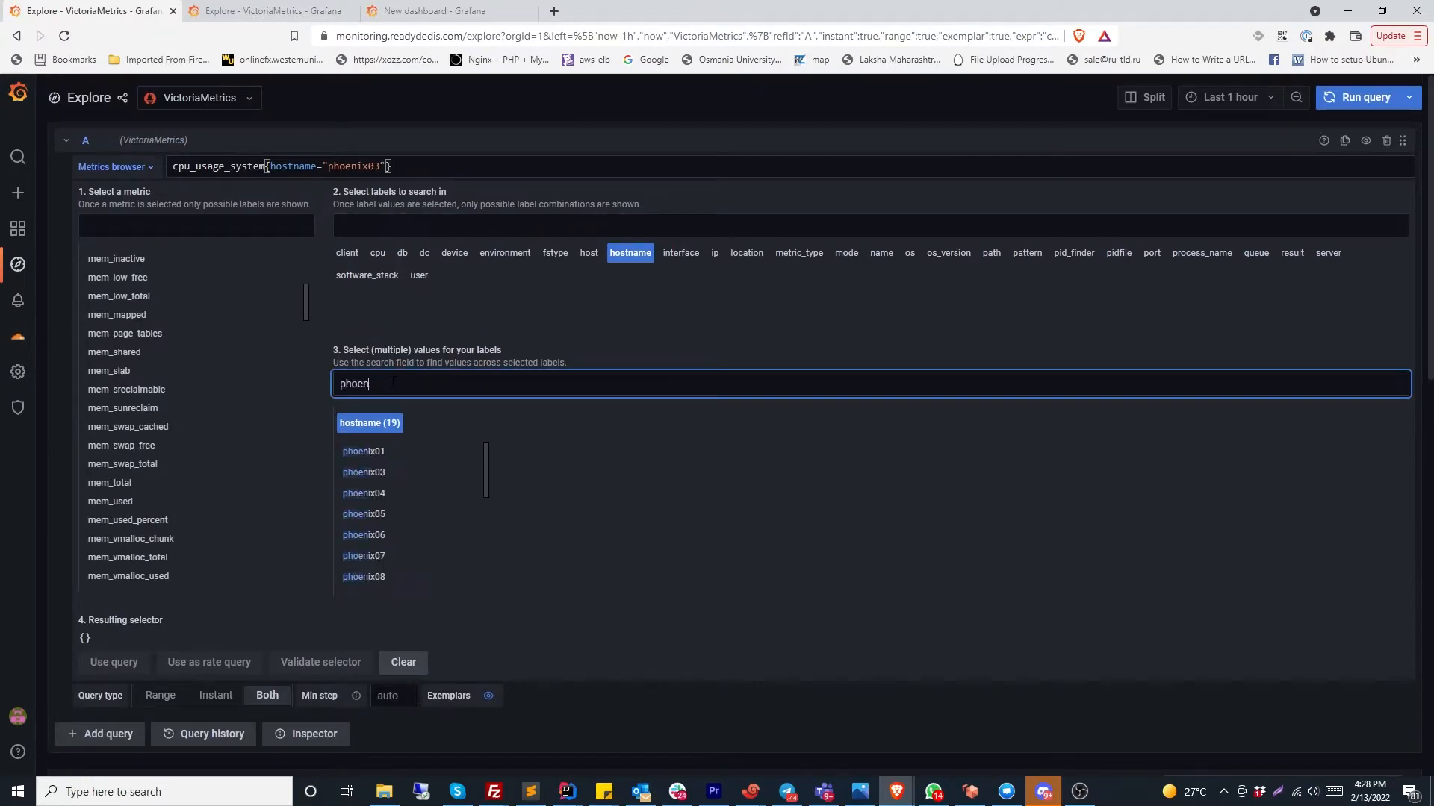
type("ix03")
left_click(366, 452)
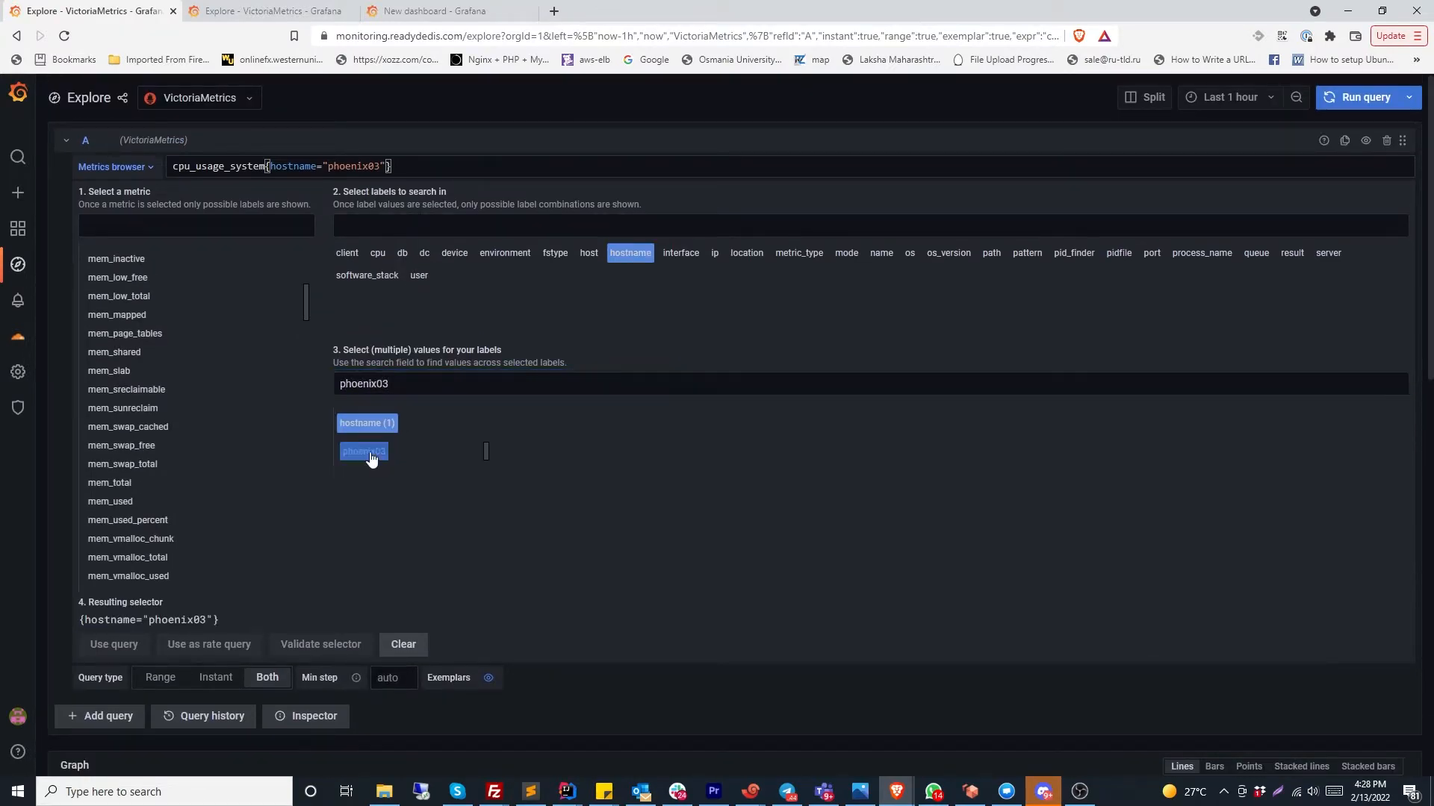
left_click(118, 645)
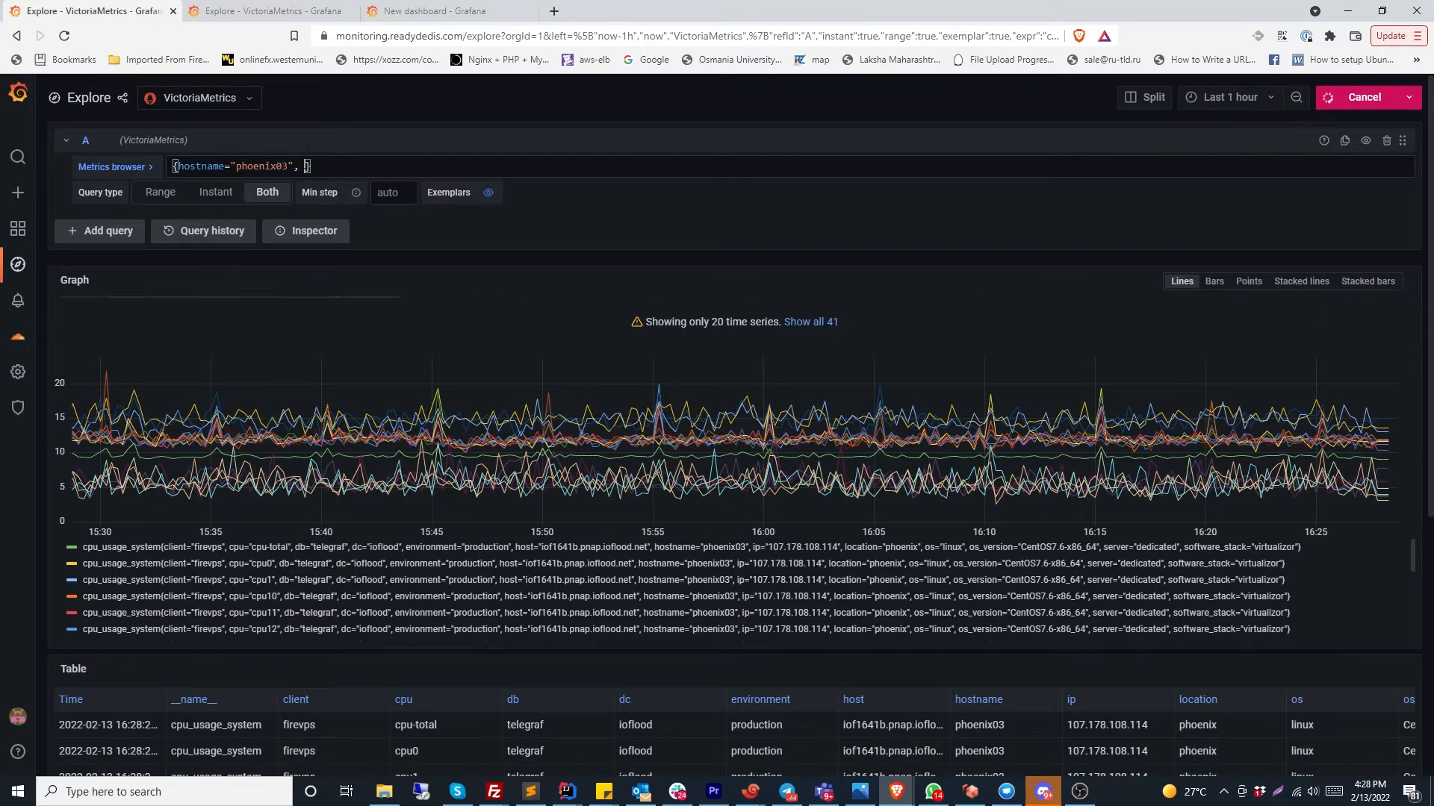
Put the metric cpu_usage_system in front of the {hostname="phoenix03"} selector and run the query
type("cpu_usage_")
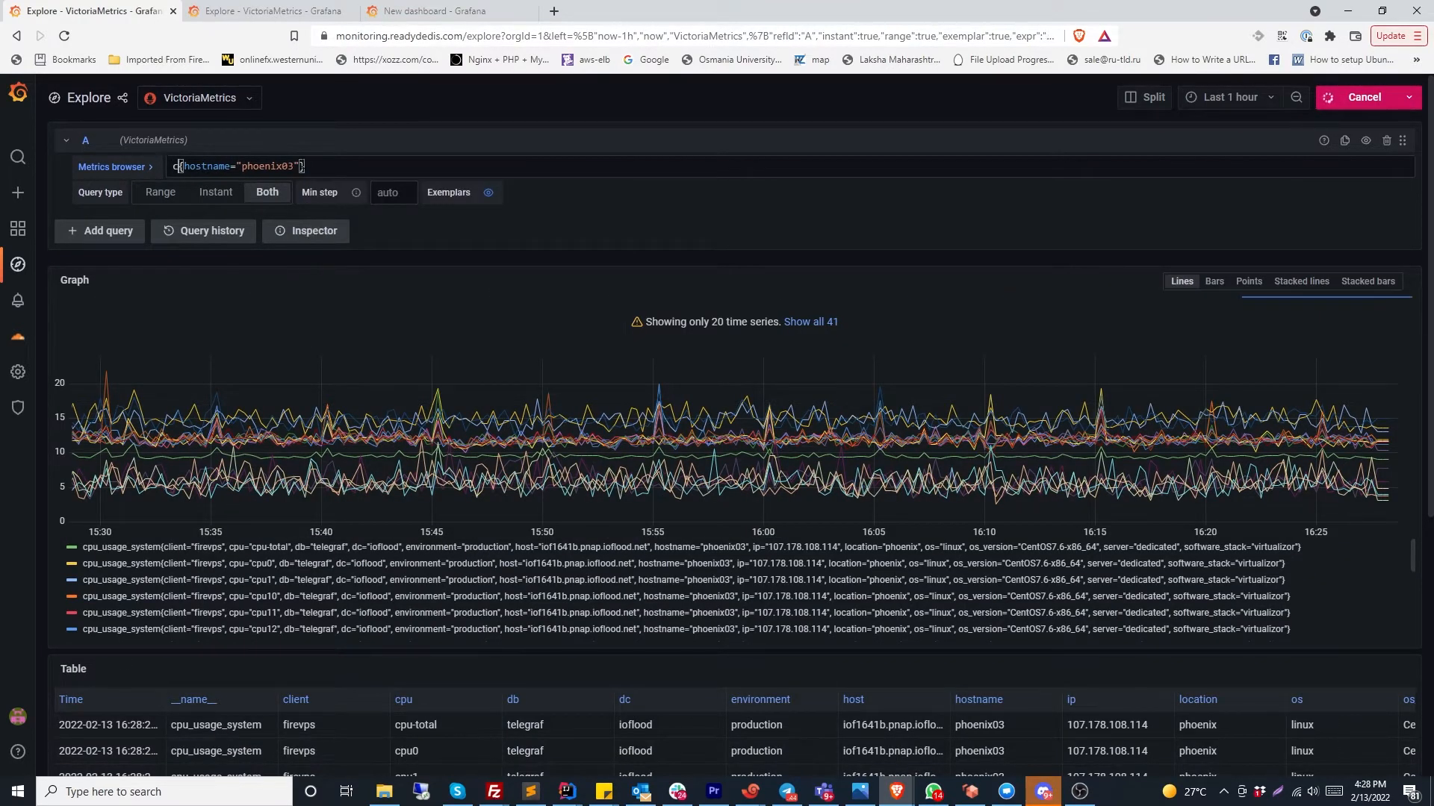
type("system")
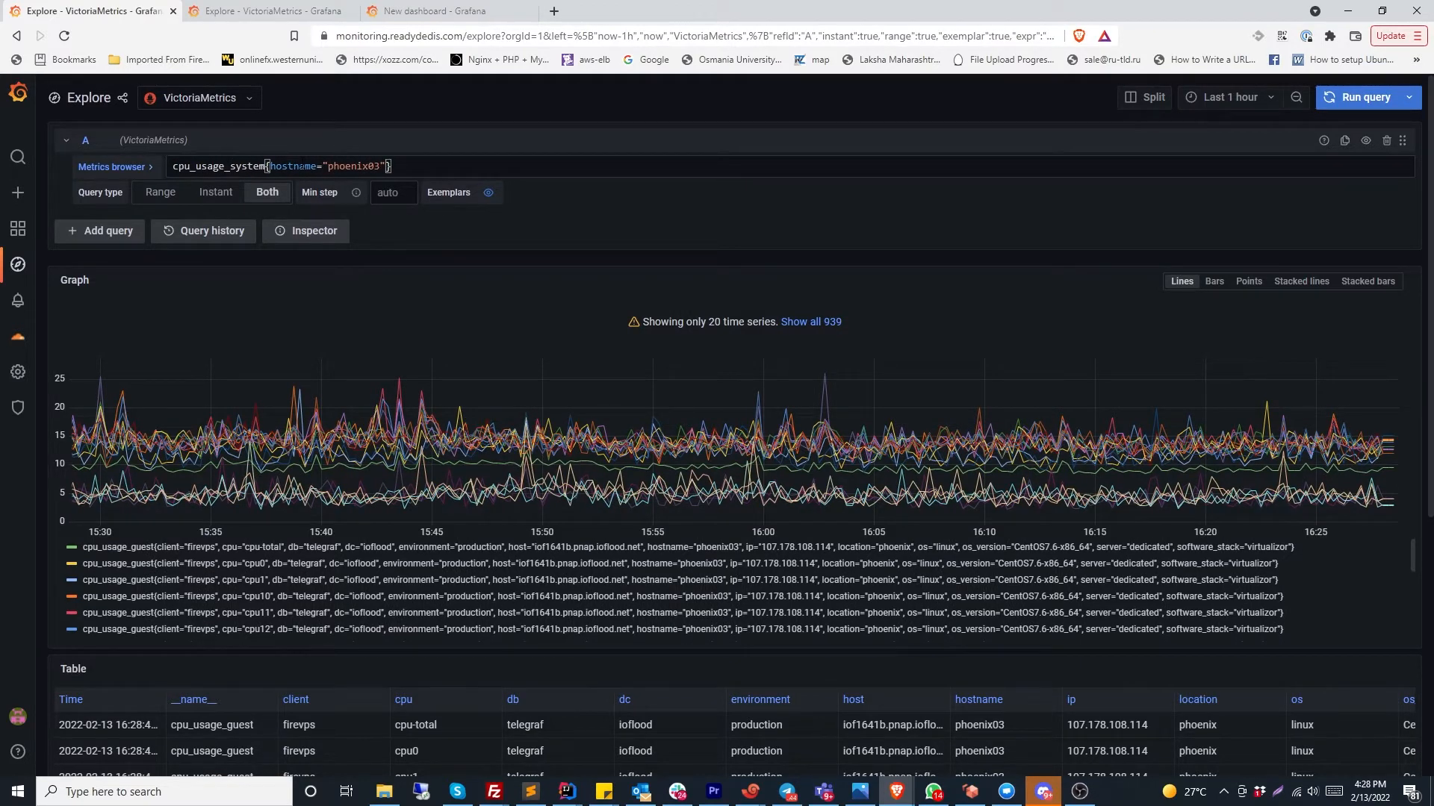
key("shift+Return")
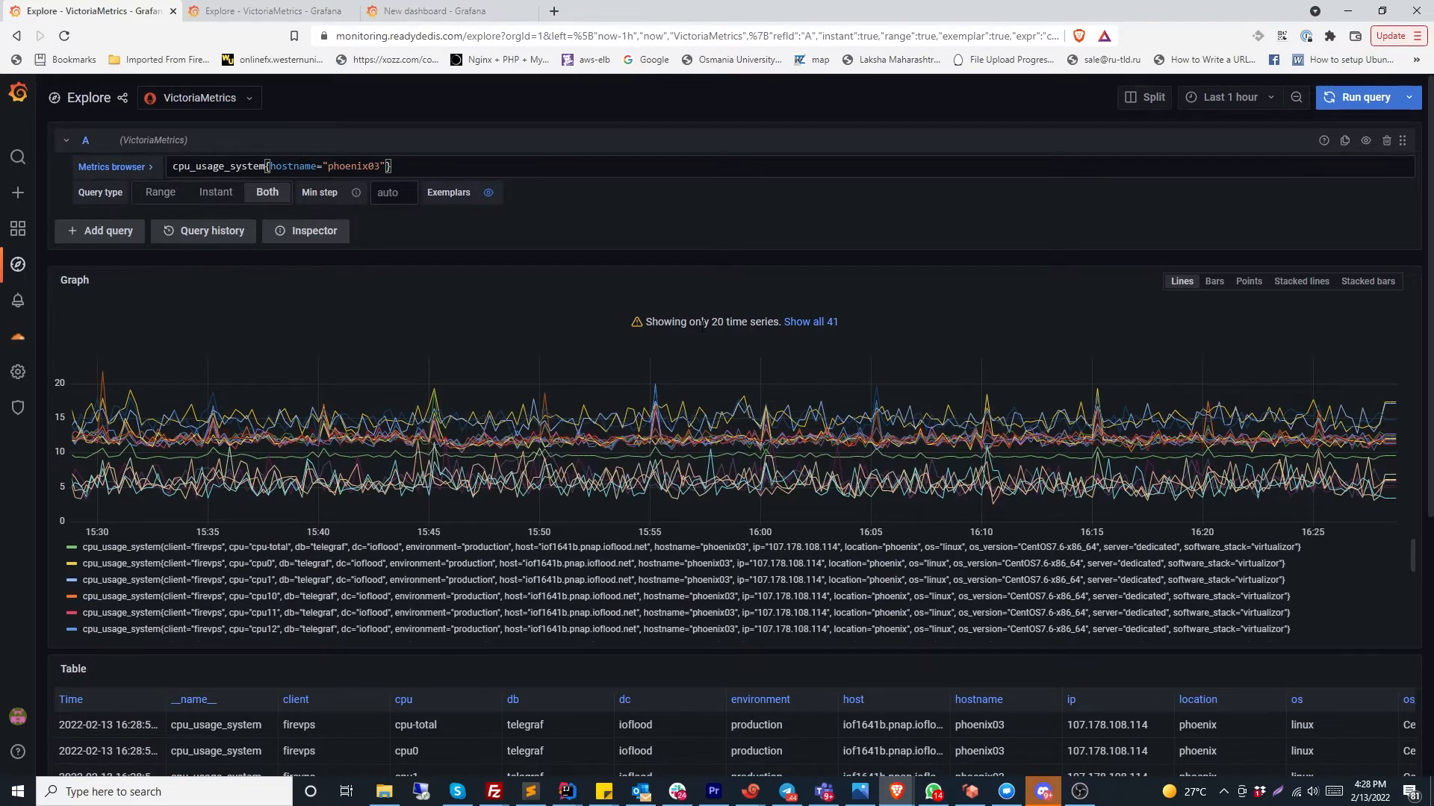
left_click_drag(658, 322, 740, 338)
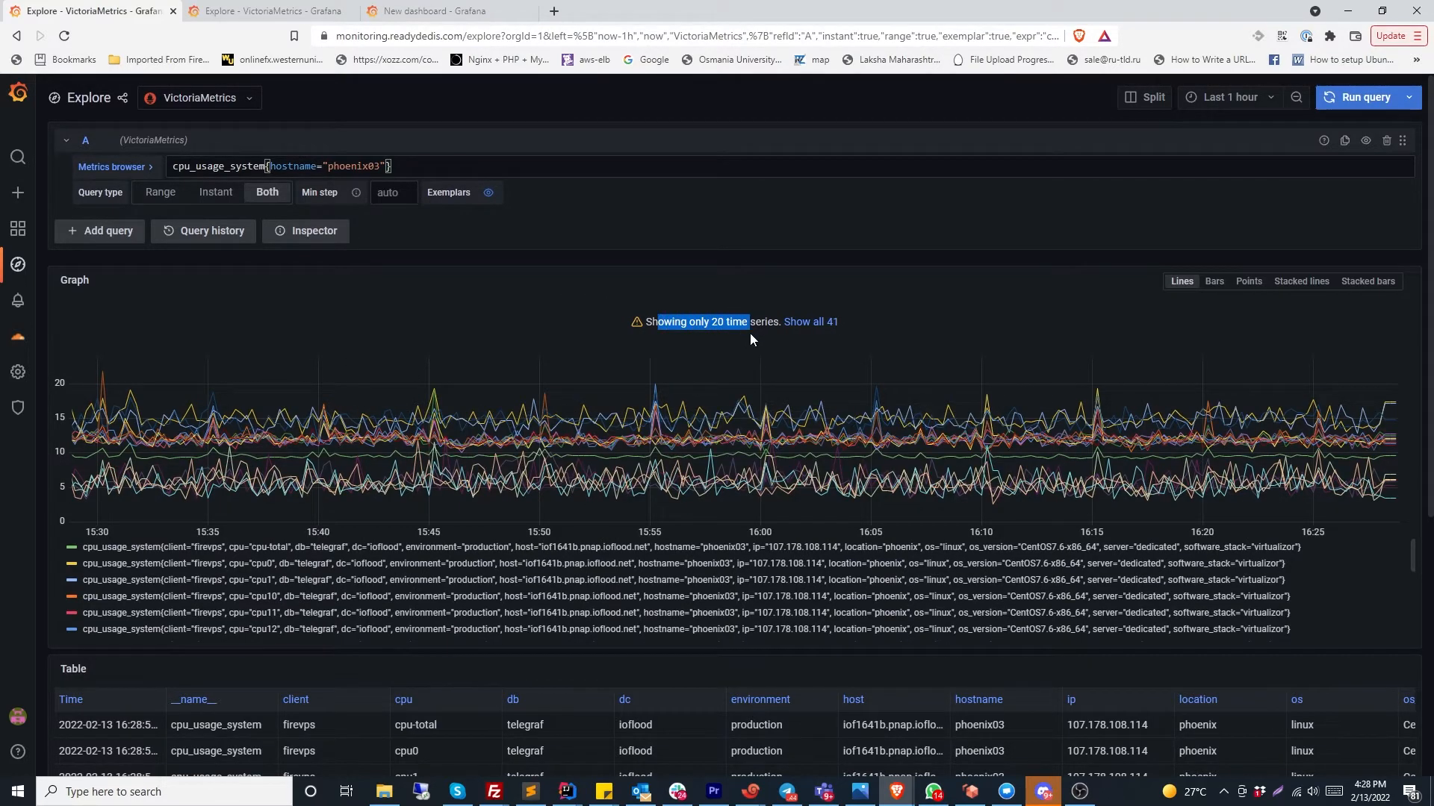
left_click_drag(859, 319, 756, 313)
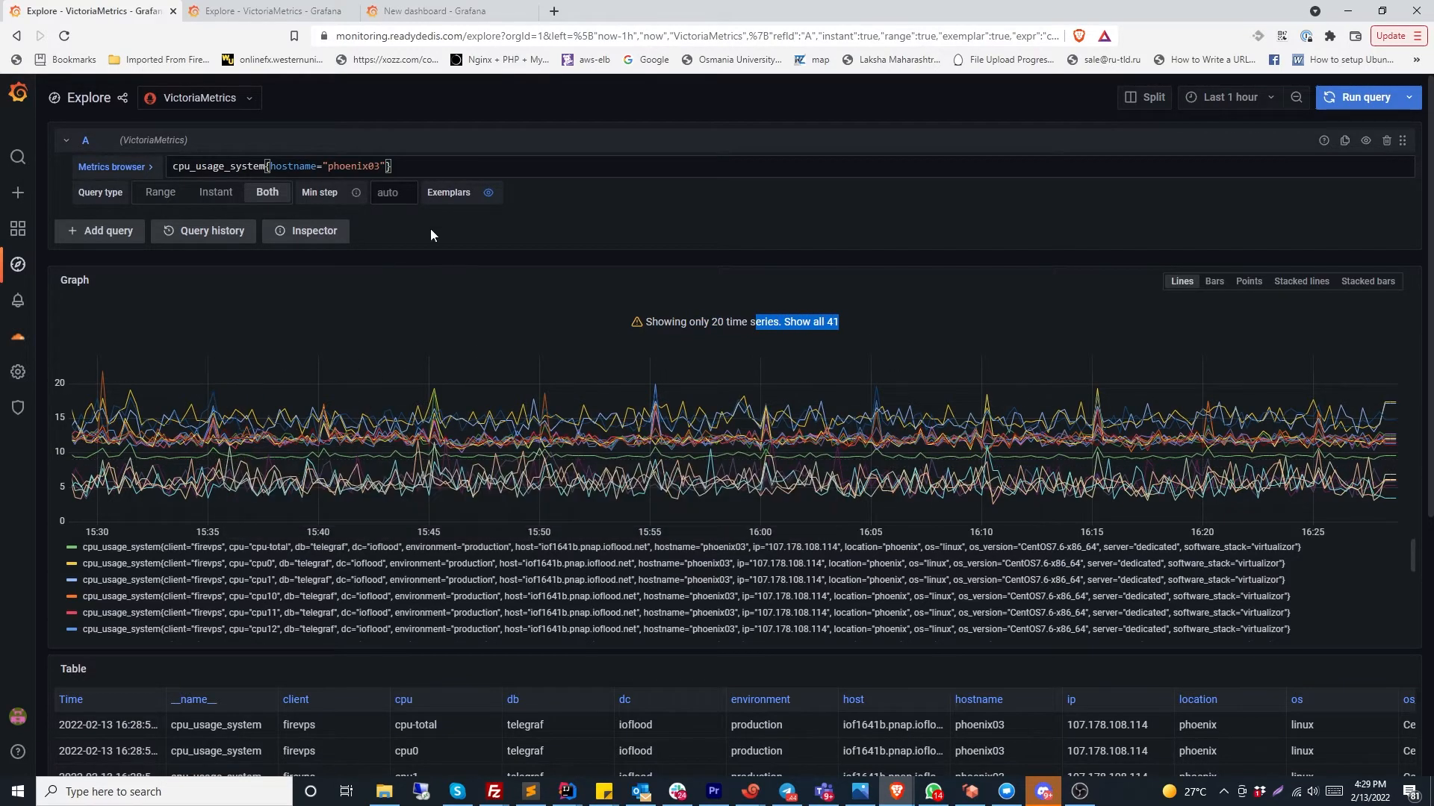
Add the label filter cpu="cpu-total" after the hostname filter and run the query
left_click(437, 164)
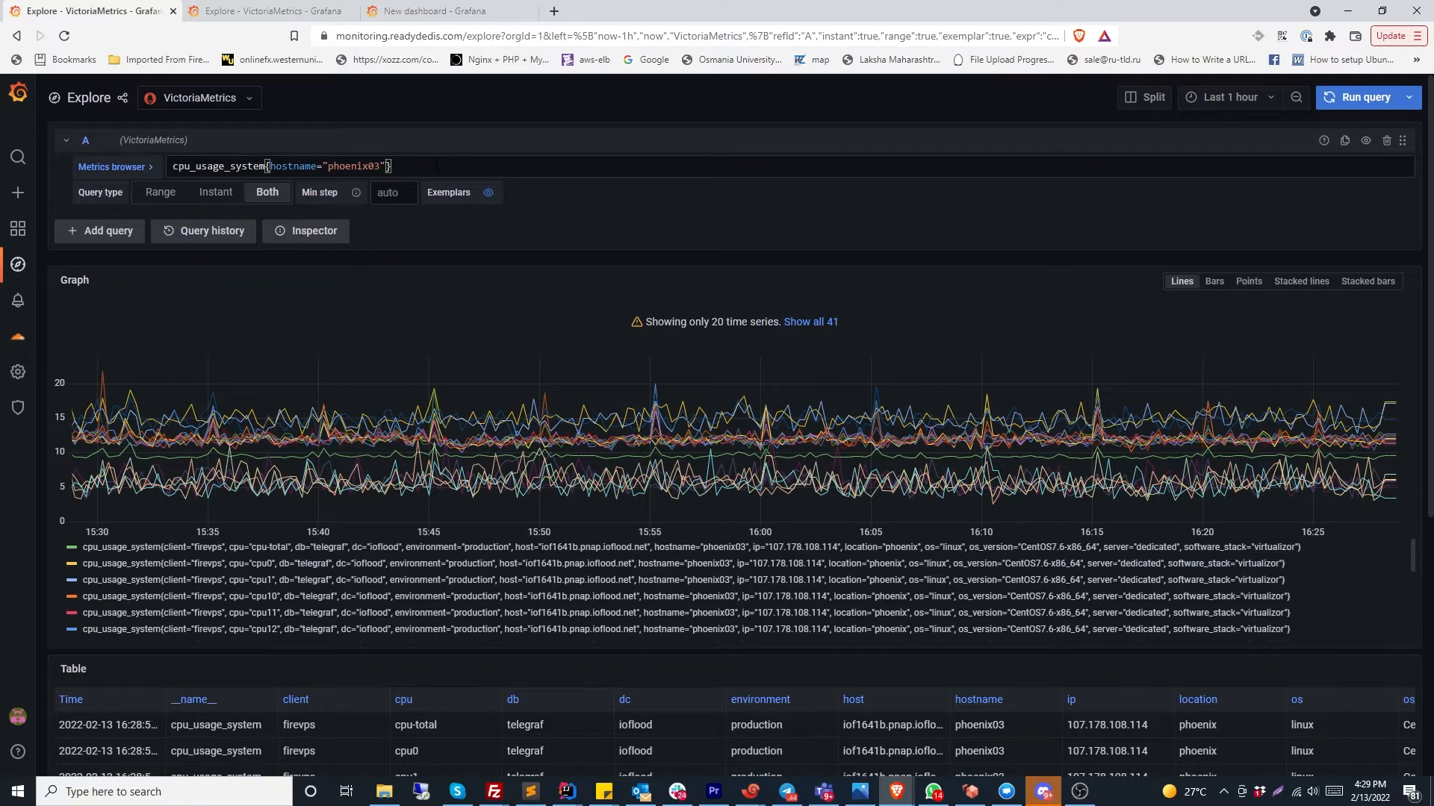
type(", cpu")
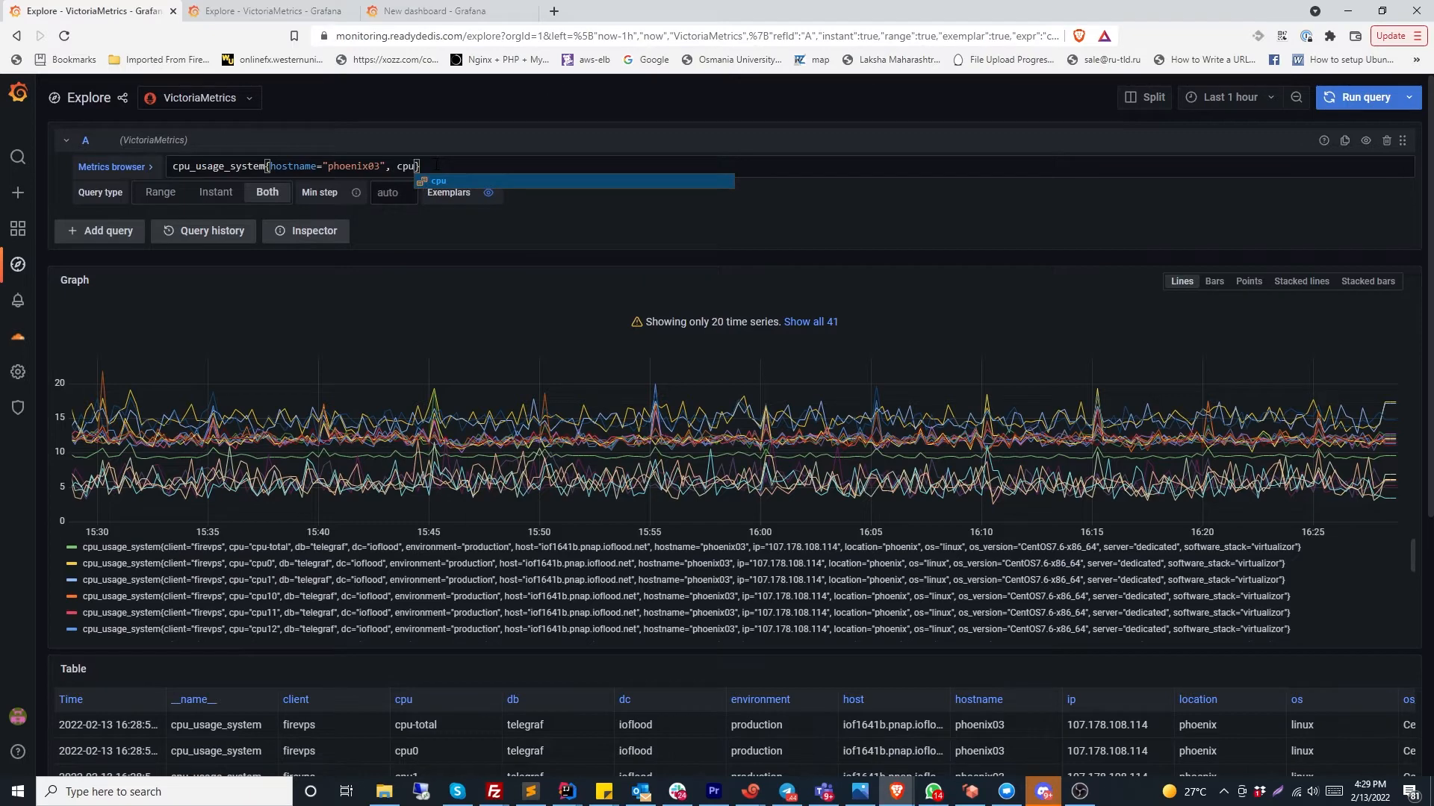
type("=")
key("Down")
key("Down")
key("Down")
key("Down")
key("Down")
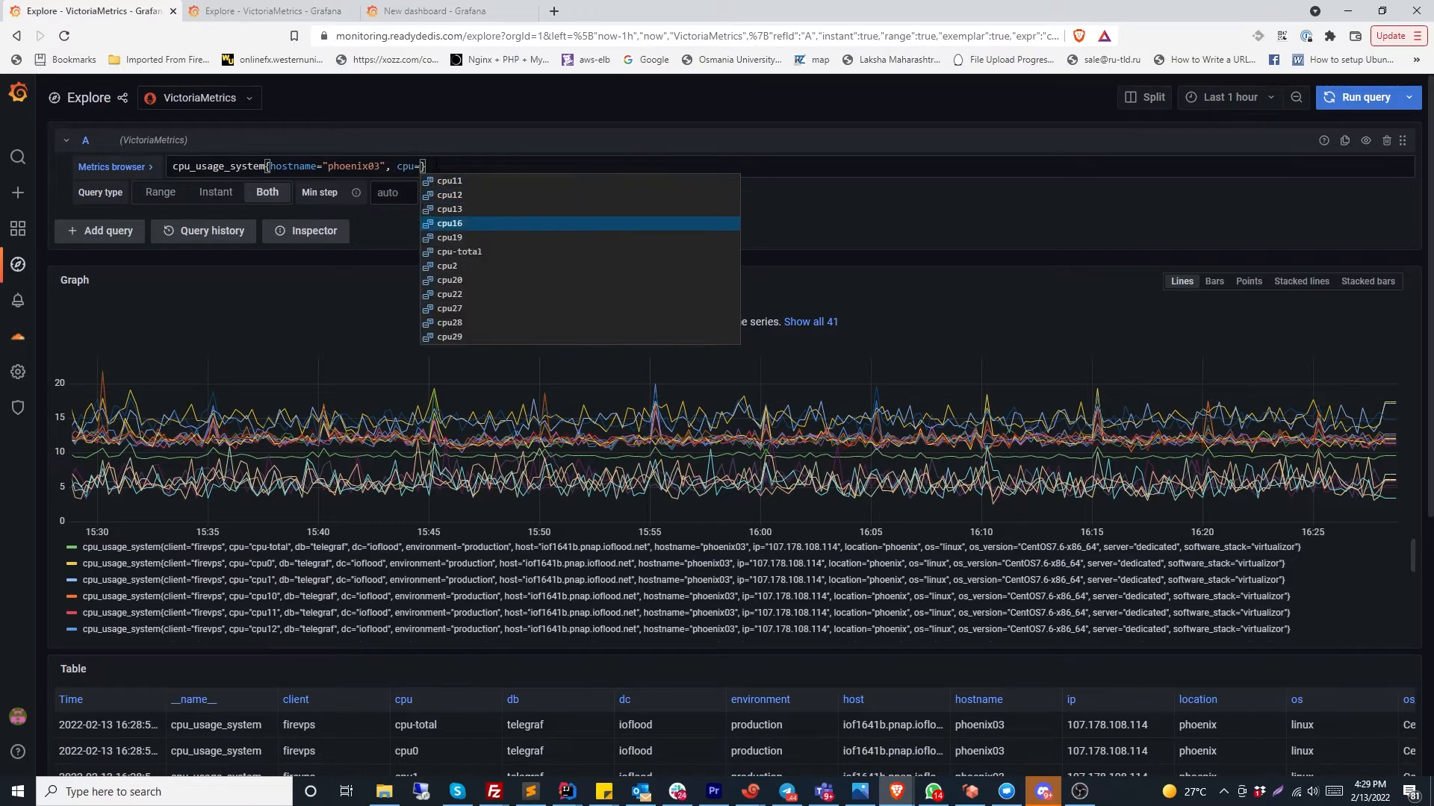
key("Return")
key("shift+Return")
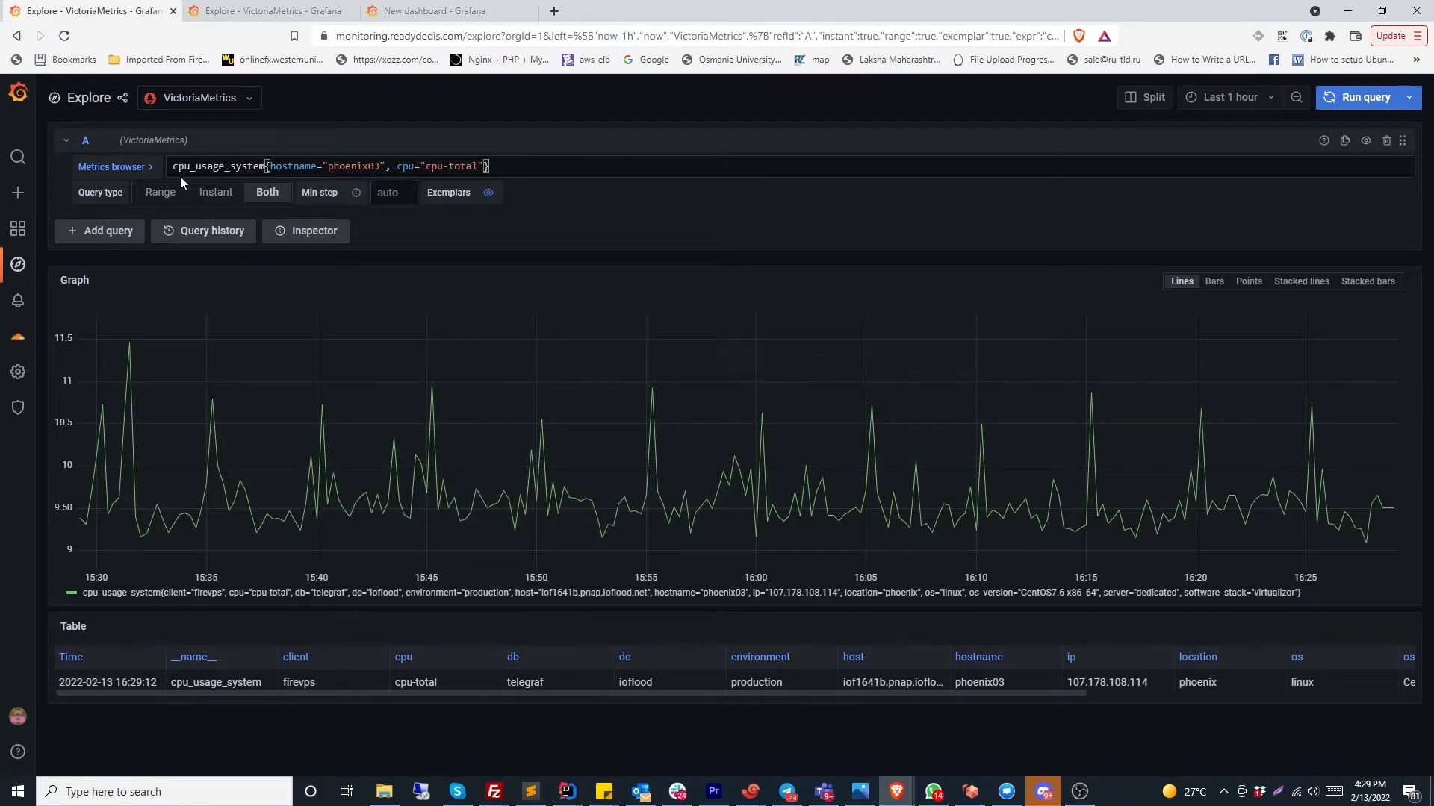
Wrap the cpu_usage_system{hostname="phoenix03", cpu="cpu-total"} query in avg ( ), run it, and highlight the resulting table value
double_click(217, 166)
type("avg ")
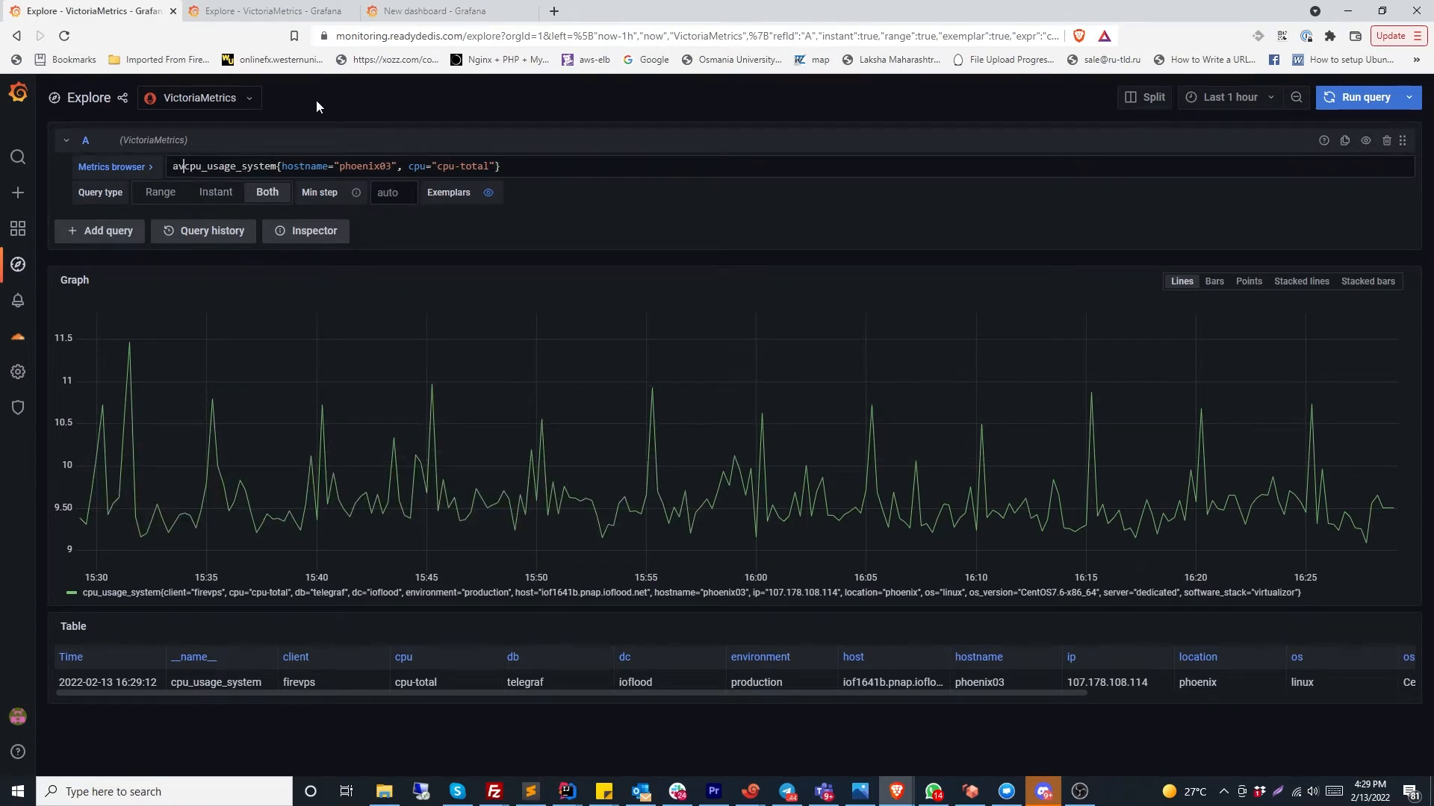
type("(")
key("End")
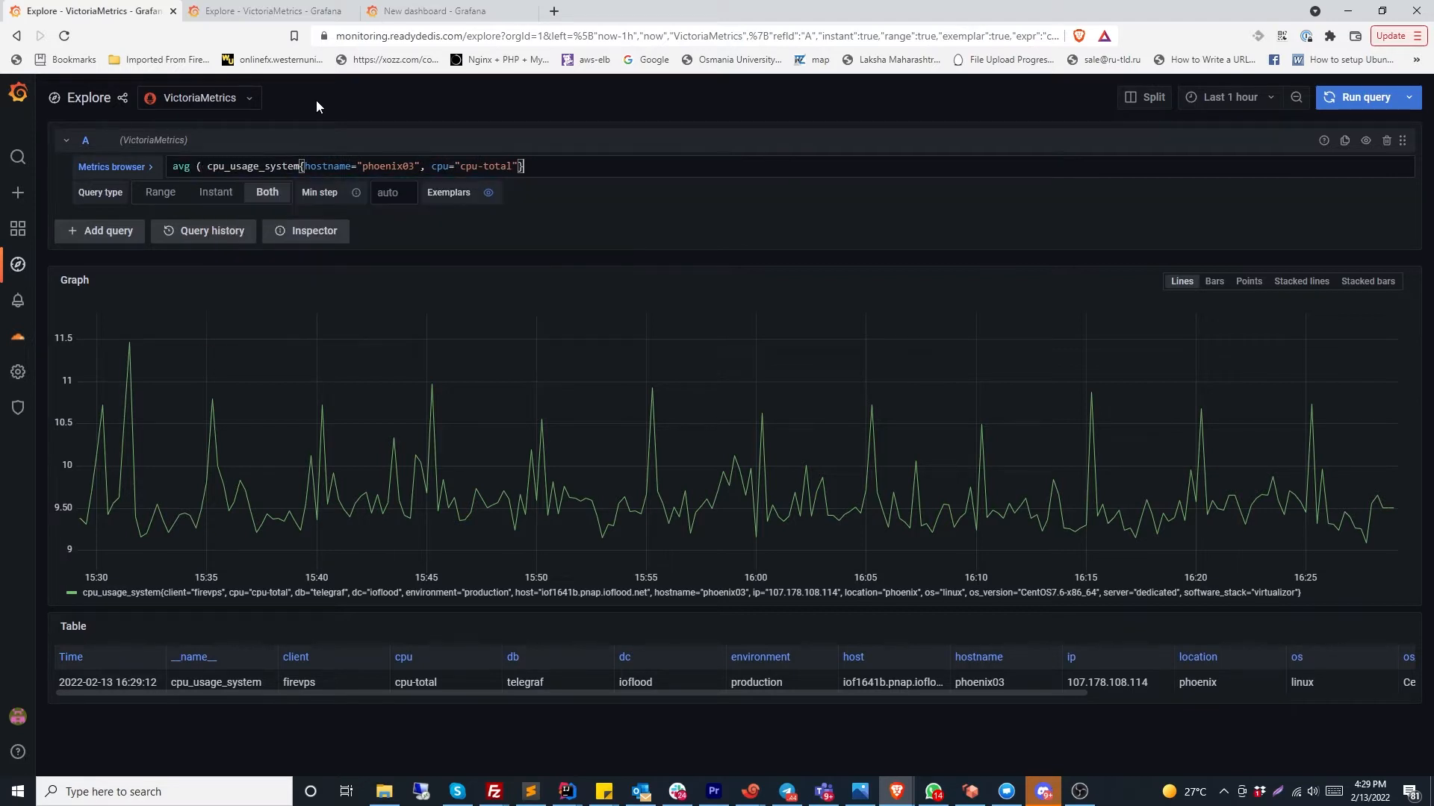
type(")")
key("shift+Return")
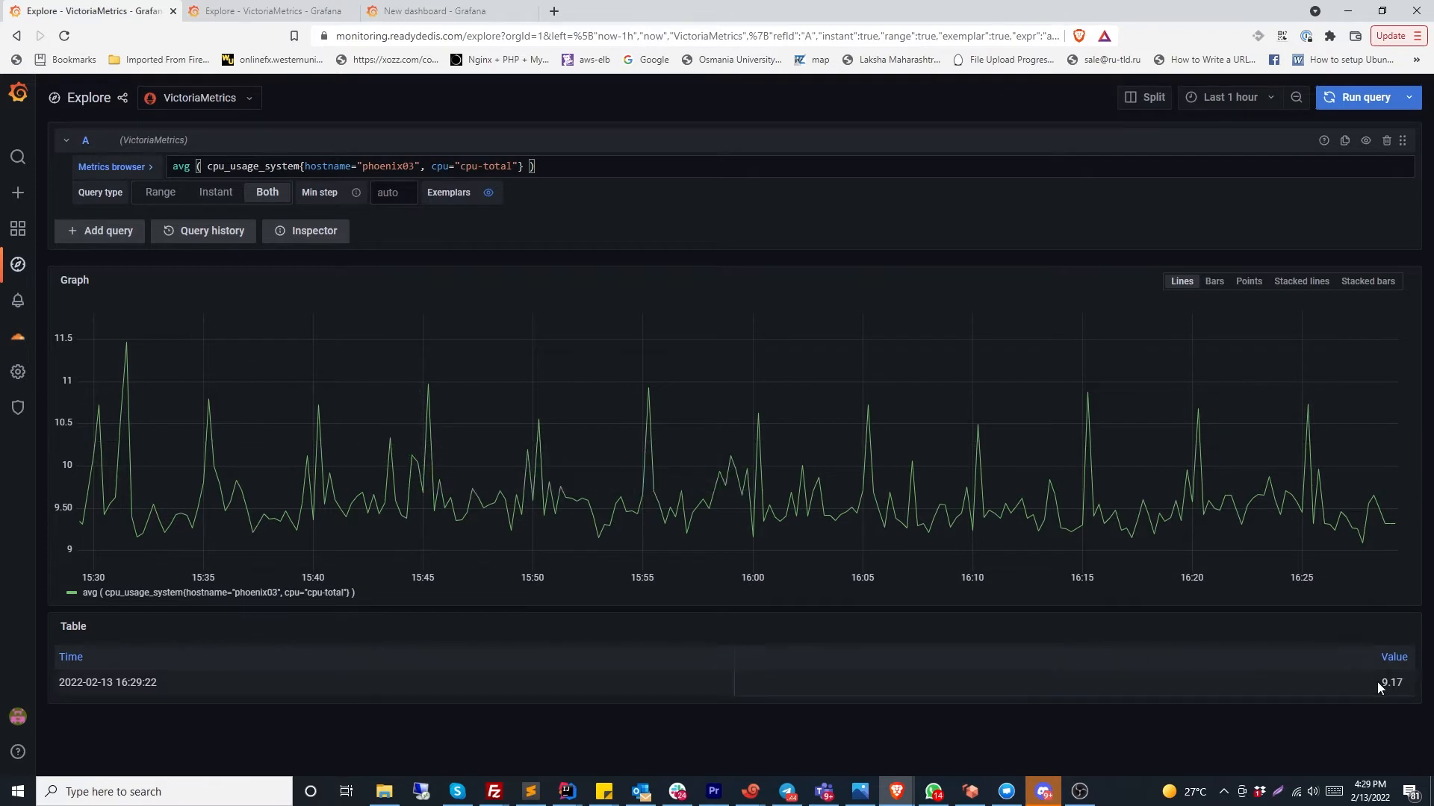
left_click_drag(1377, 683, 1411, 692)
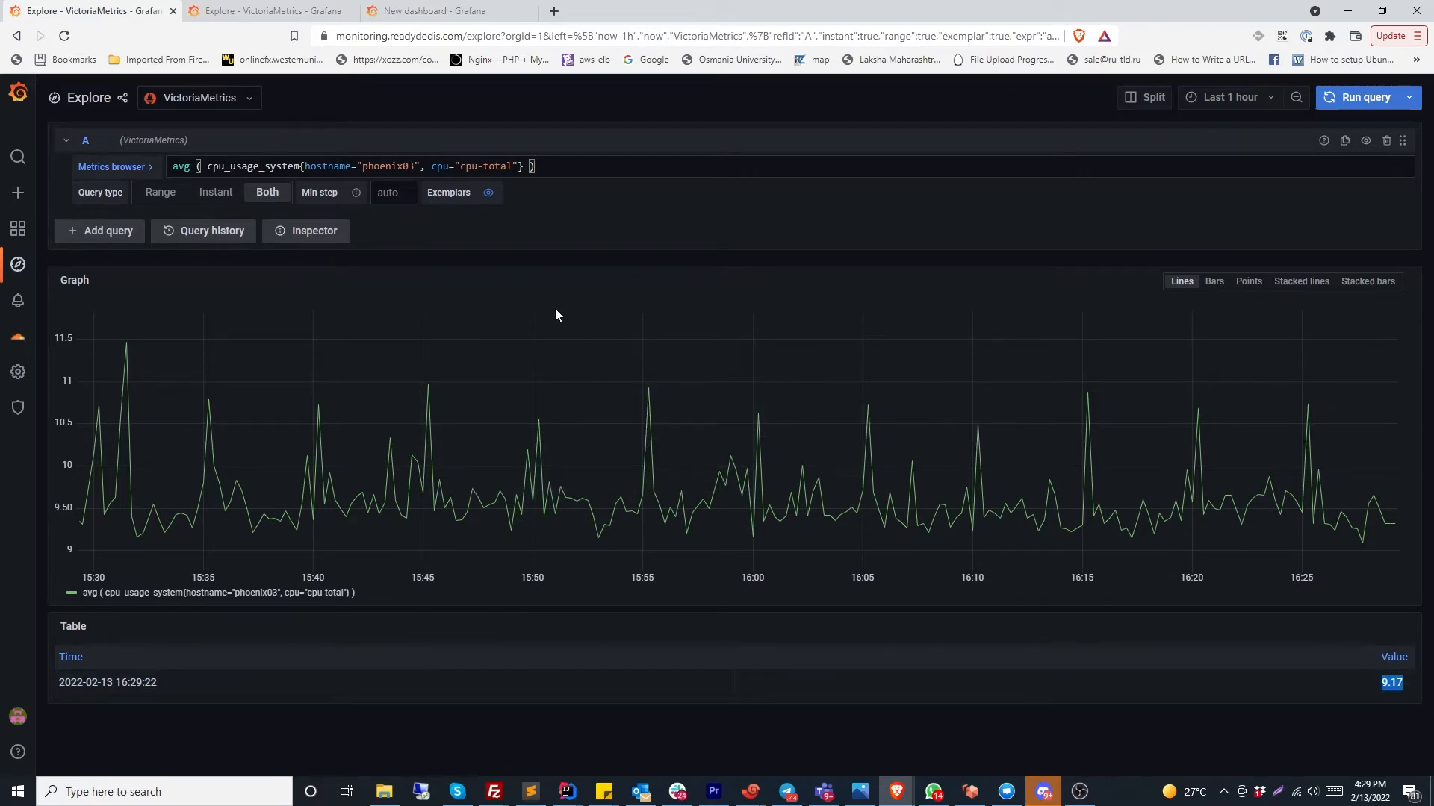
Create a new dashboard and name it Phoenix Monitoring in its general settings
mouse_move(18, 200)
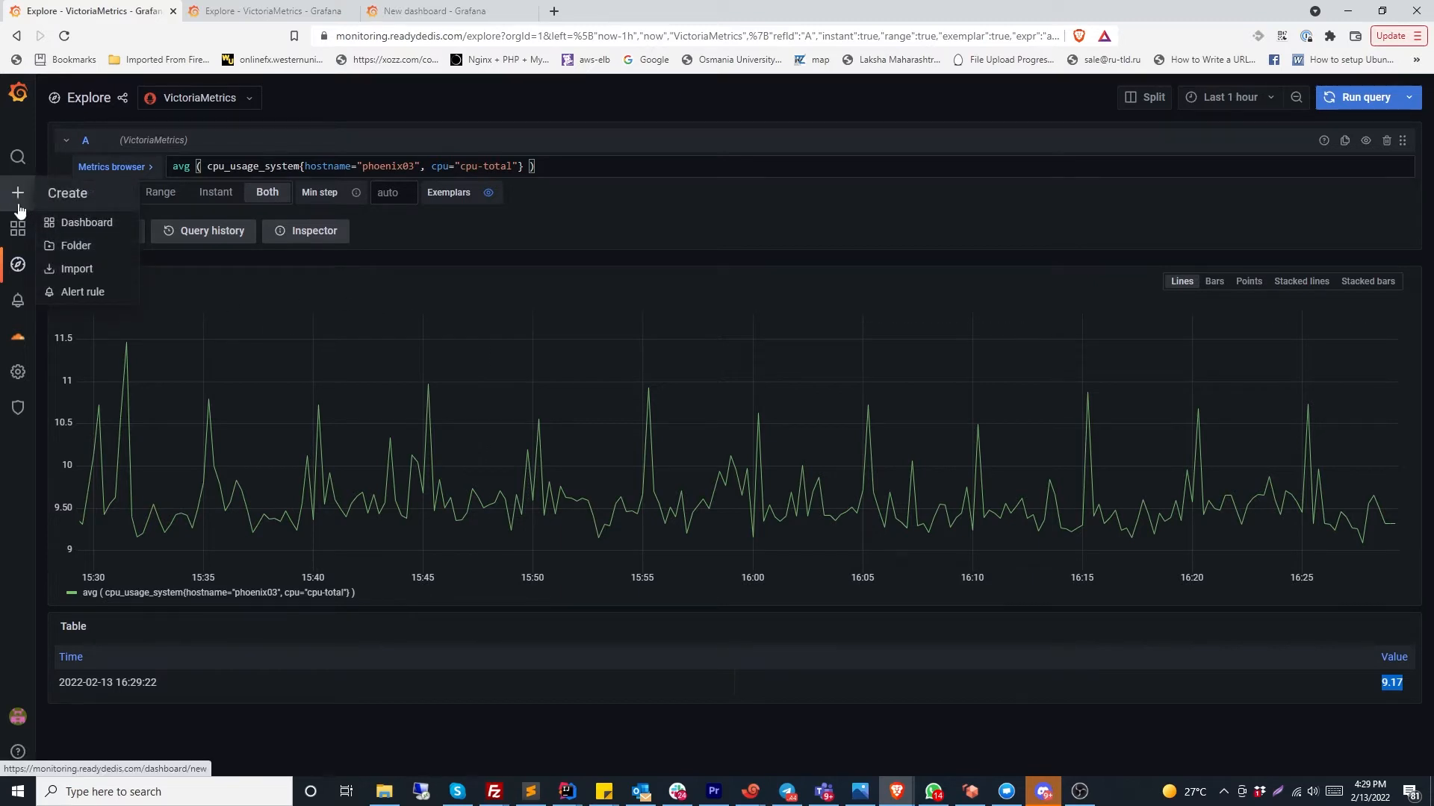
left_click(115, 227)
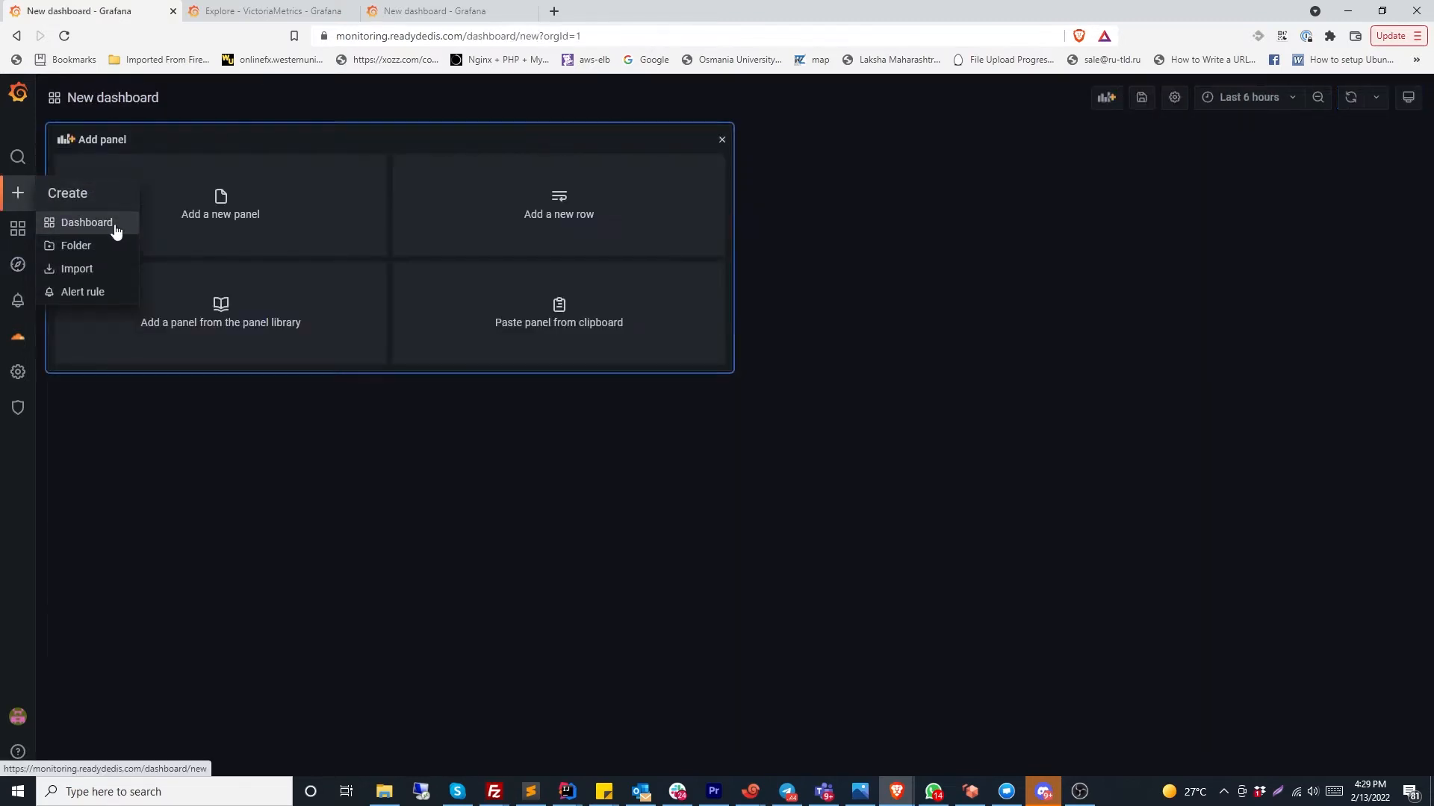
left_click(1173, 97)
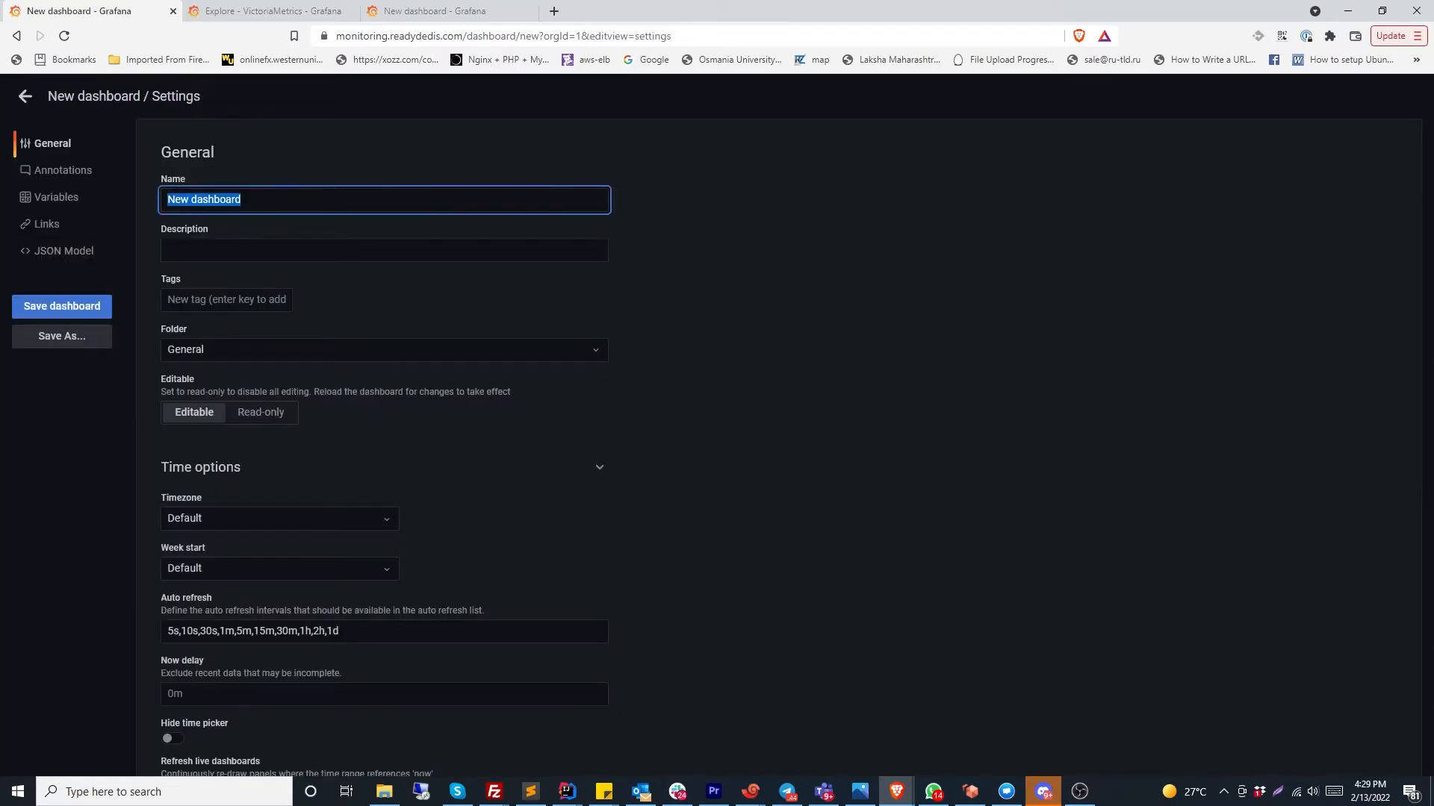
type("Phoenix Monitoring")
scroll(511, 491, "down", 3)
scroll(314, 438, "up", 3)
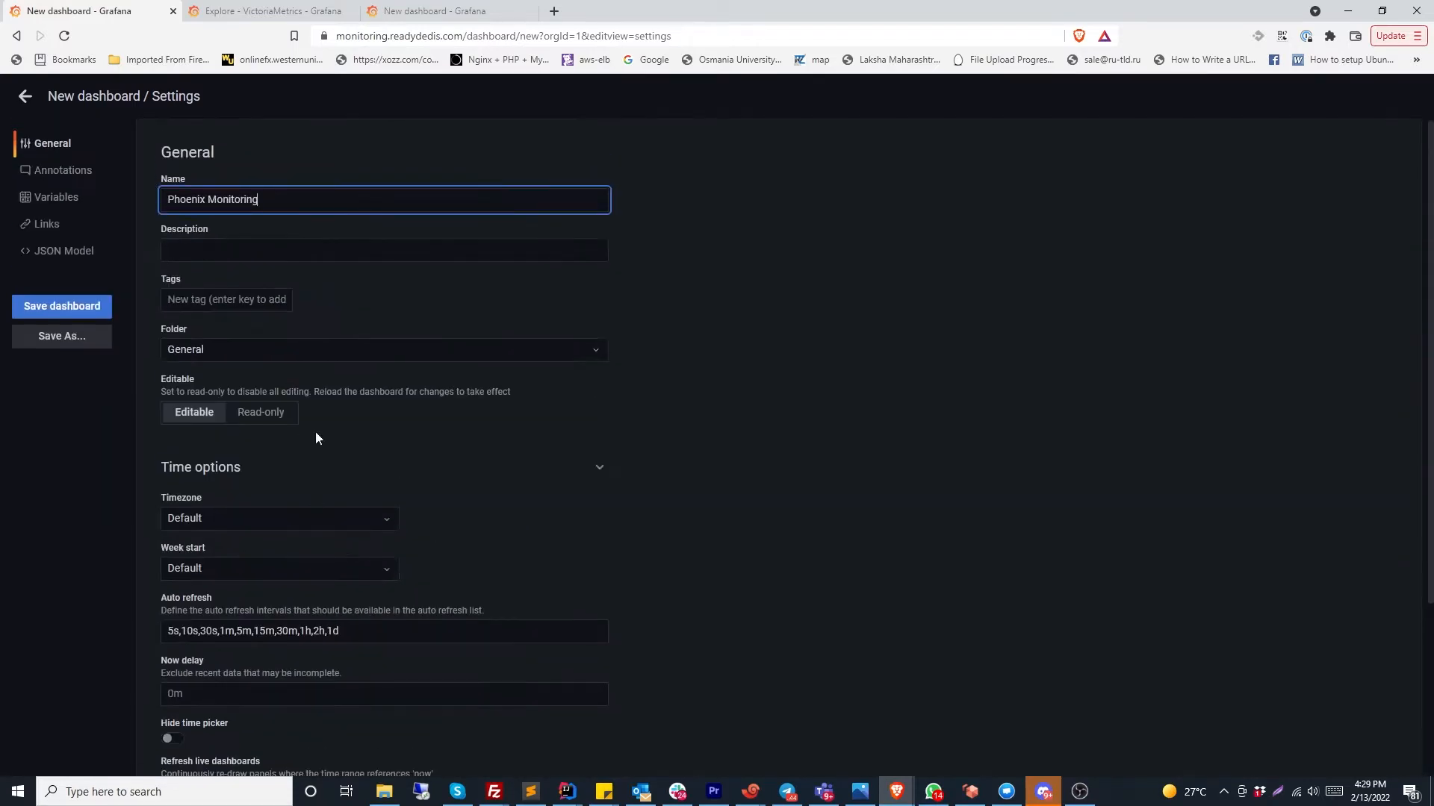
Review the dashboard's tag, folder, time and panel settings, and save Phoenix Monitoring in the General folder
left_click(228, 300)
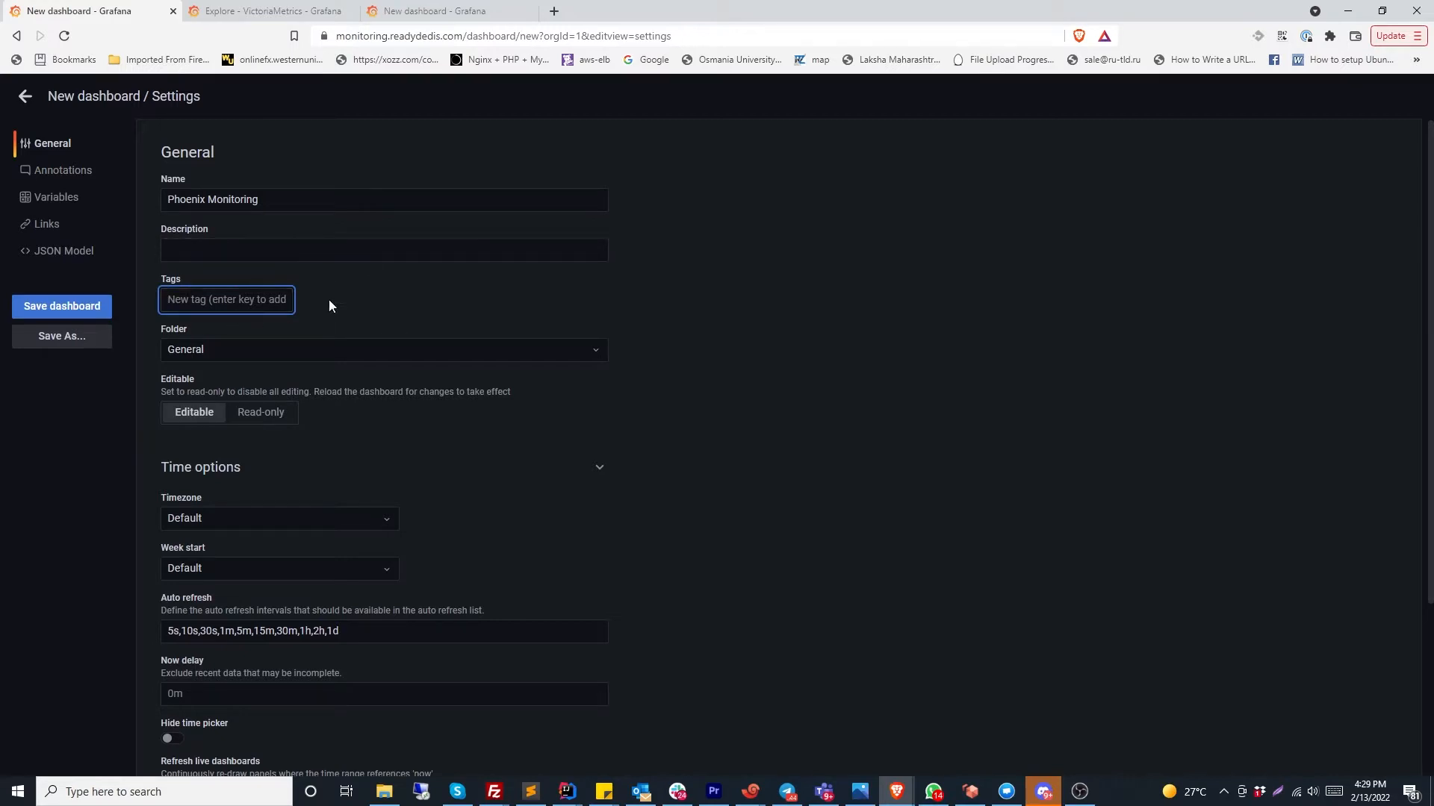
left_click(294, 349)
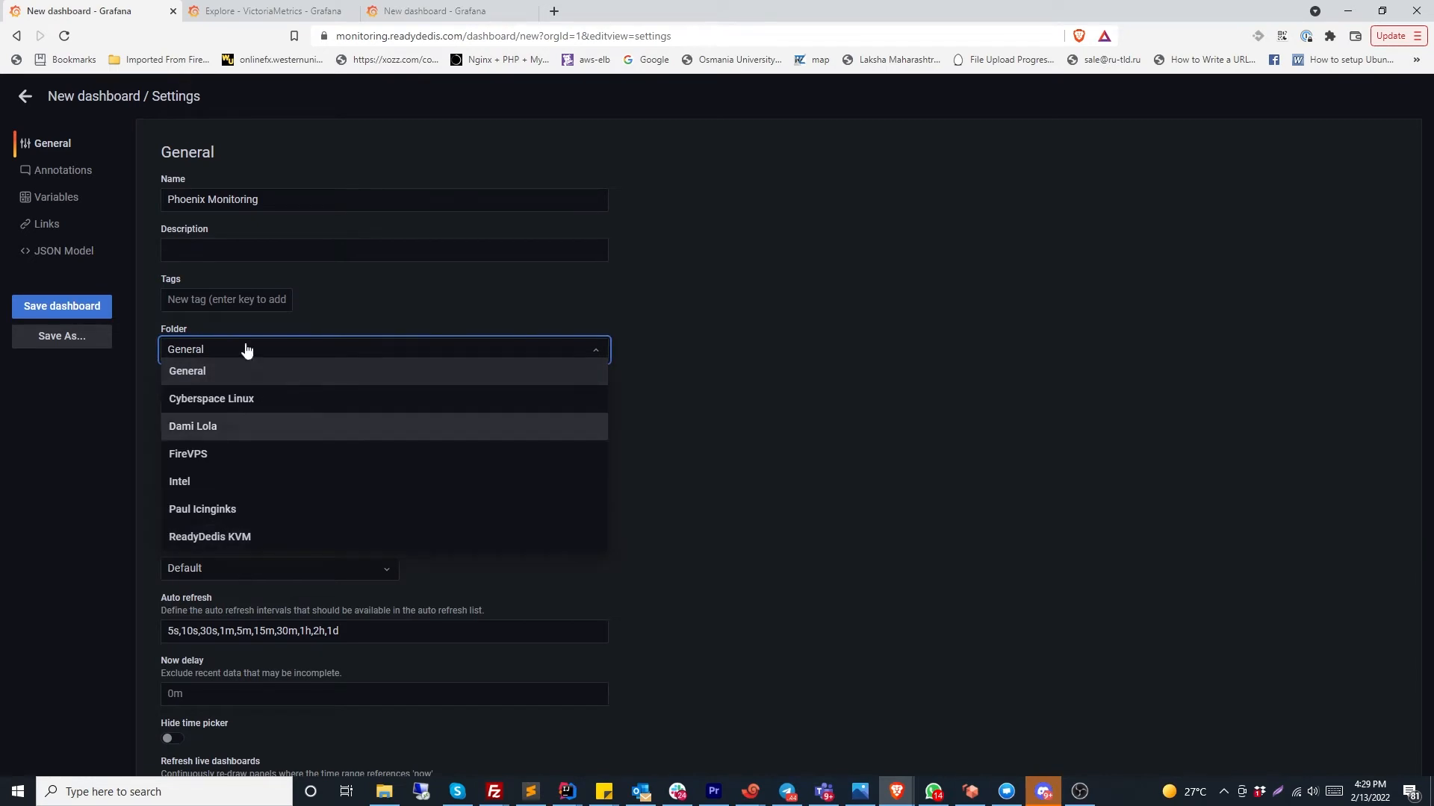
left_click(441, 287)
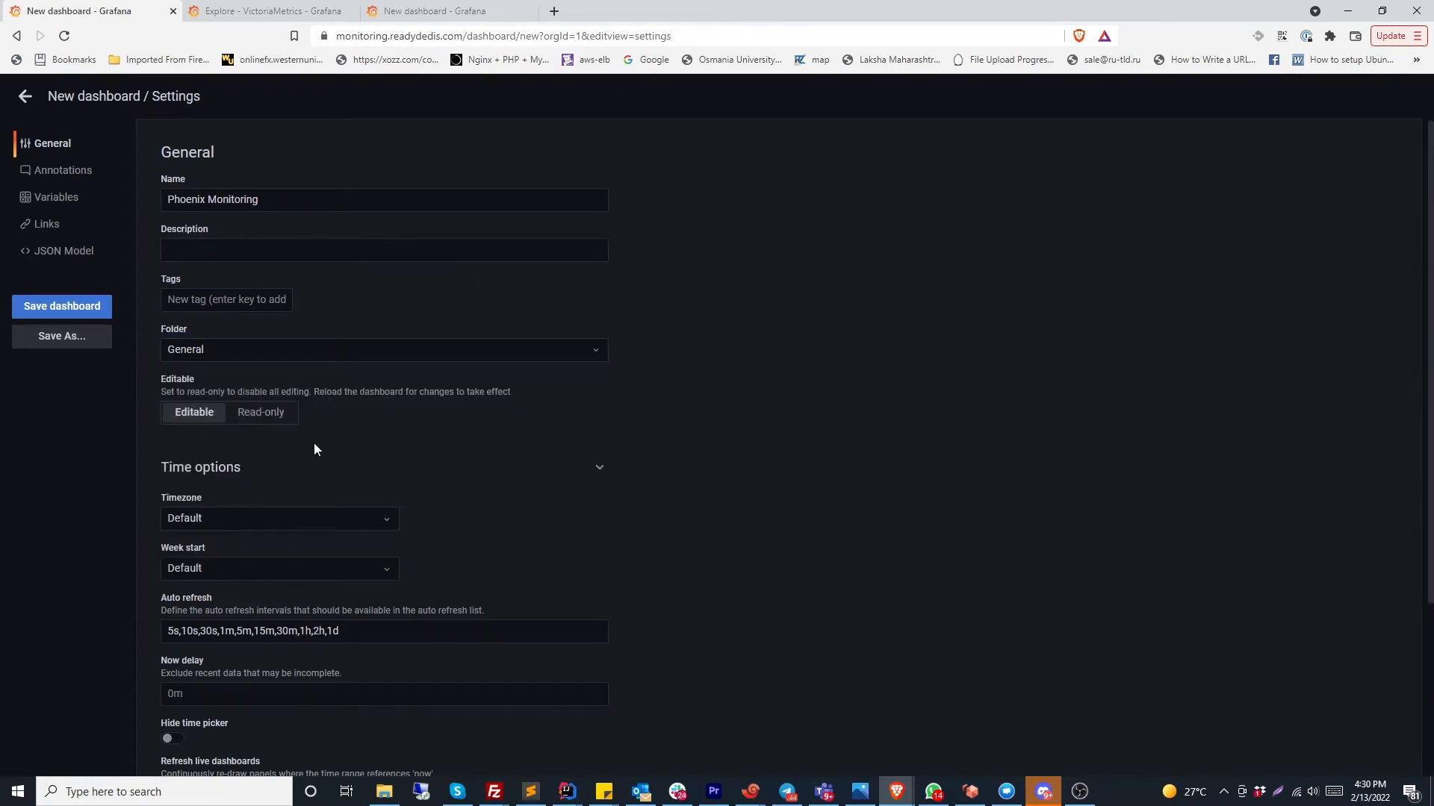
scroll(313, 443, "down", 3)
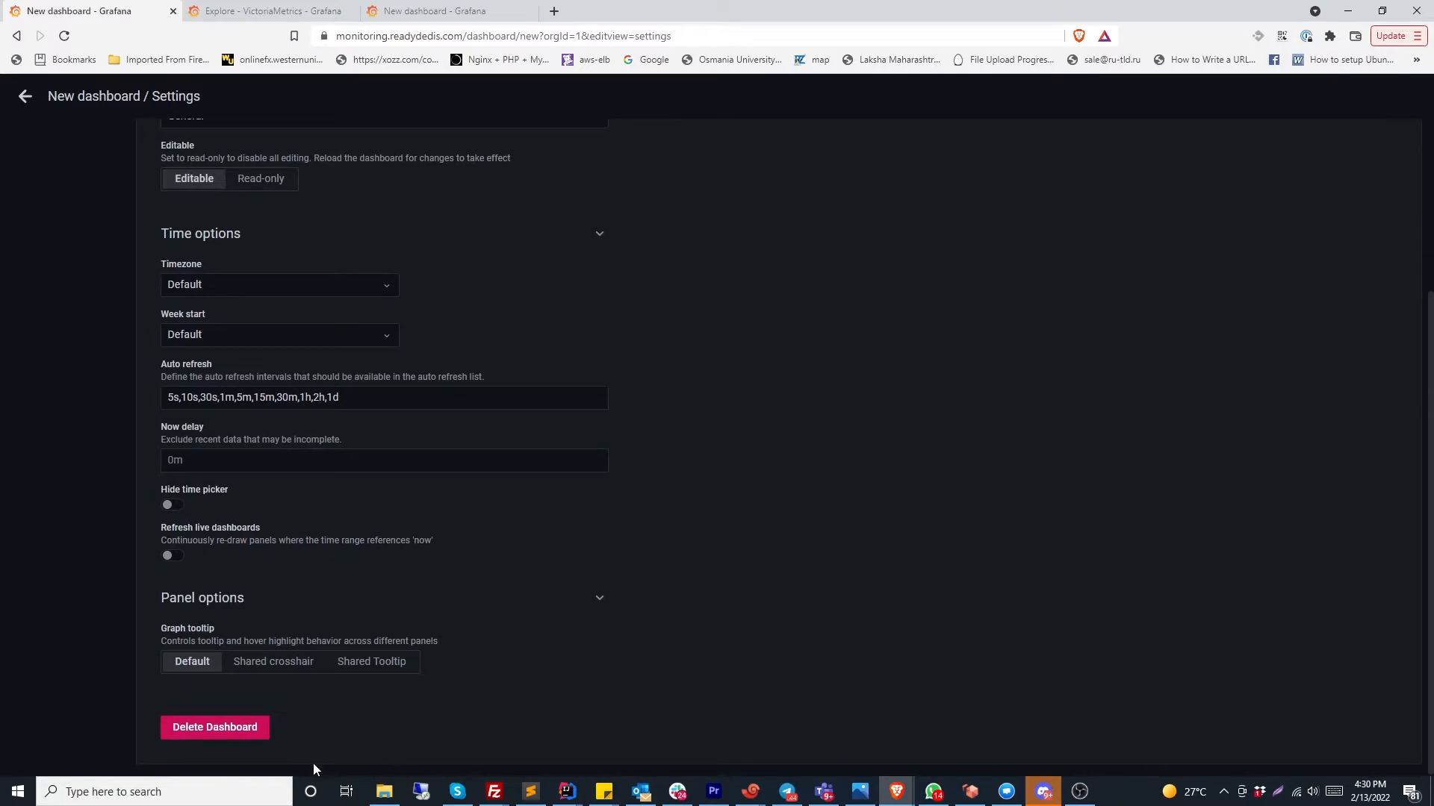
scroll(239, 728, "down", 3)
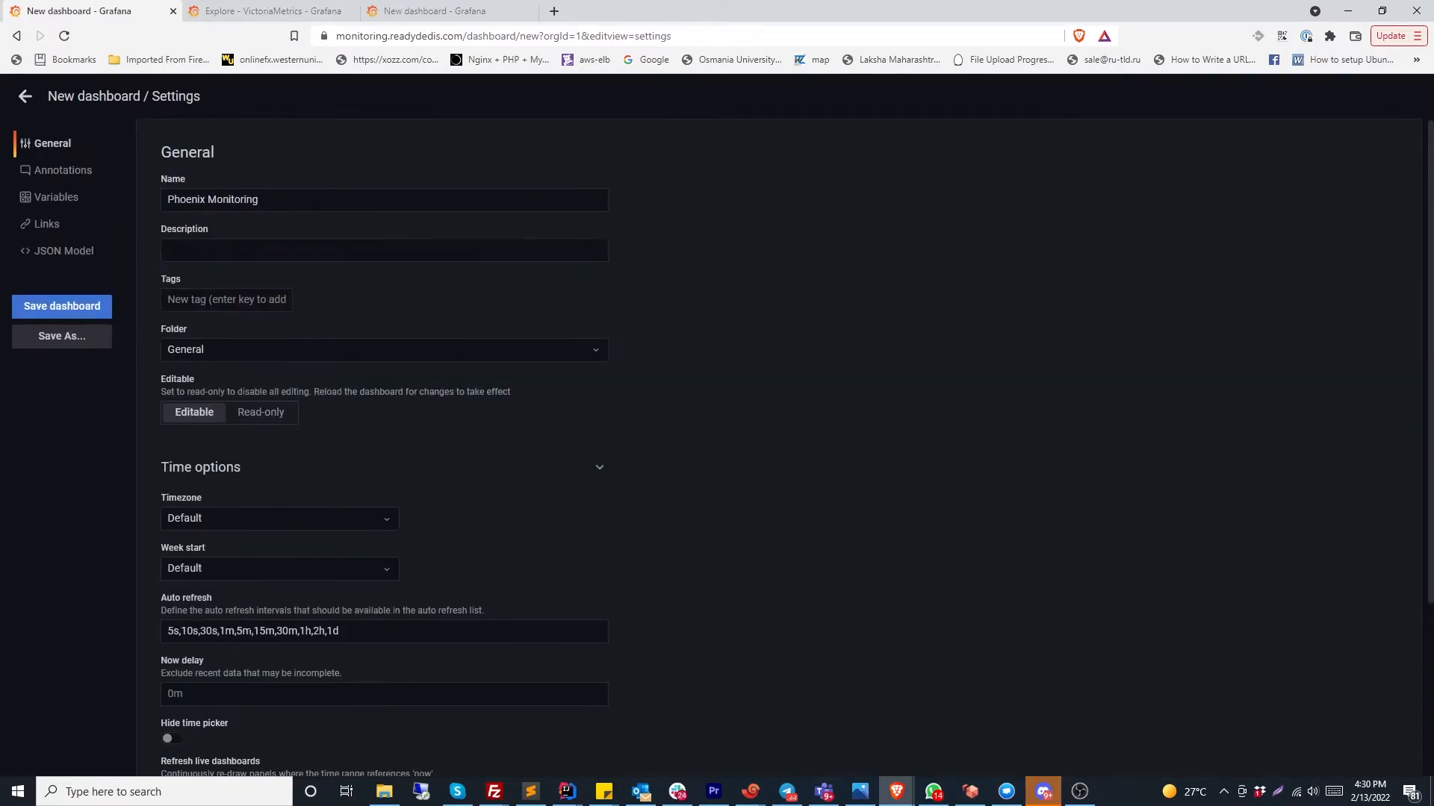
left_click(67, 307)
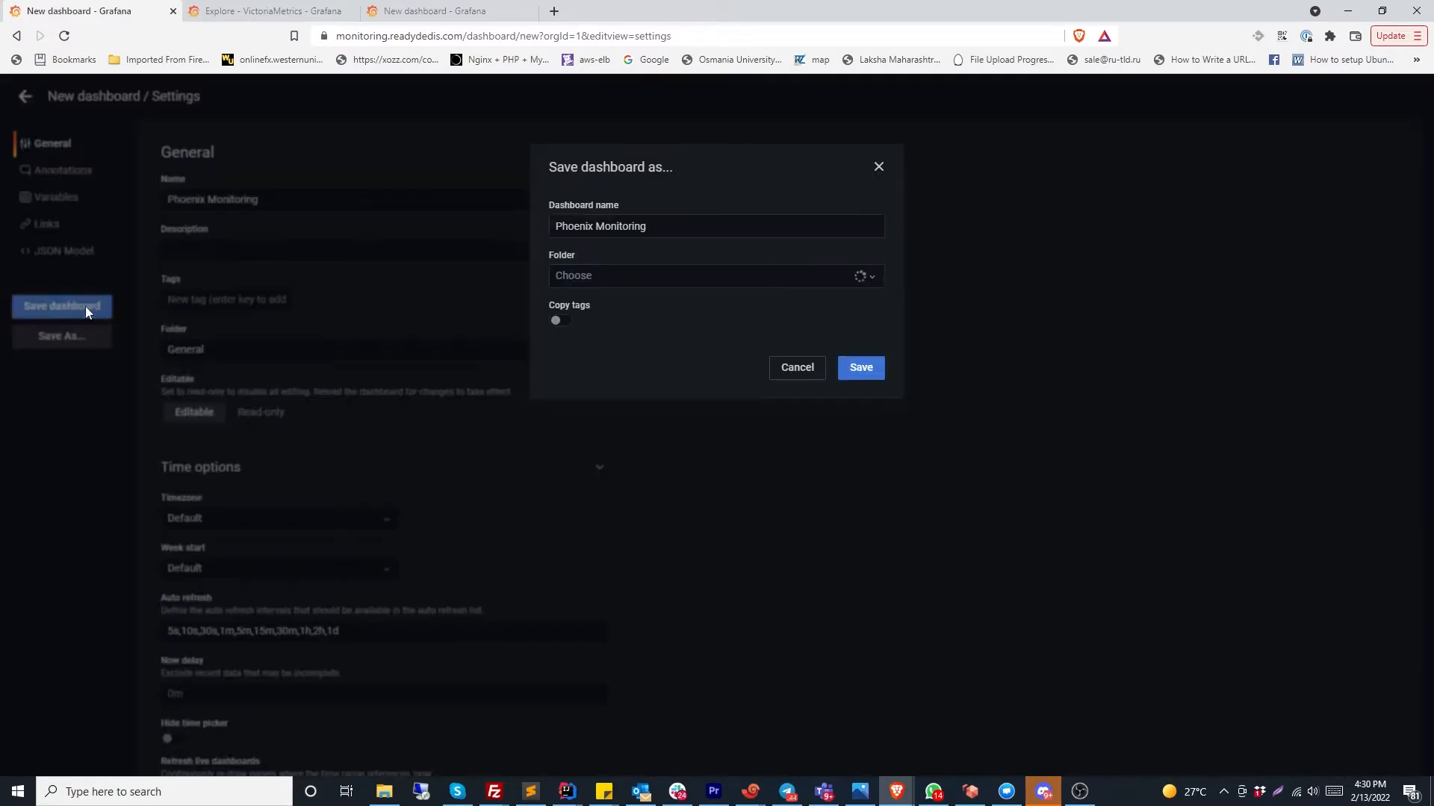
left_click(857, 369)
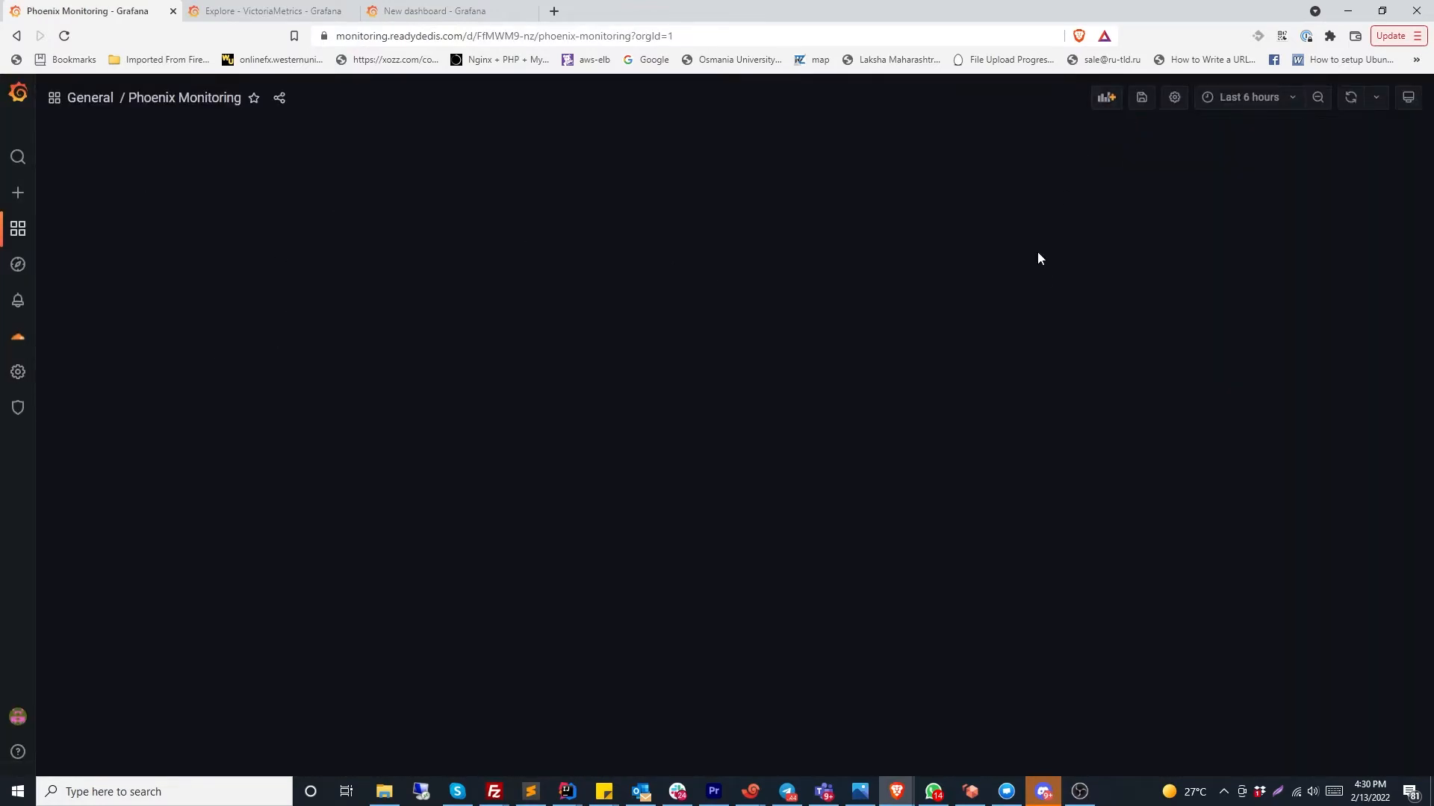
Add a new panel to the Phoenix Monitoring dashboard and title it CPU Usage %
left_click(1112, 109)
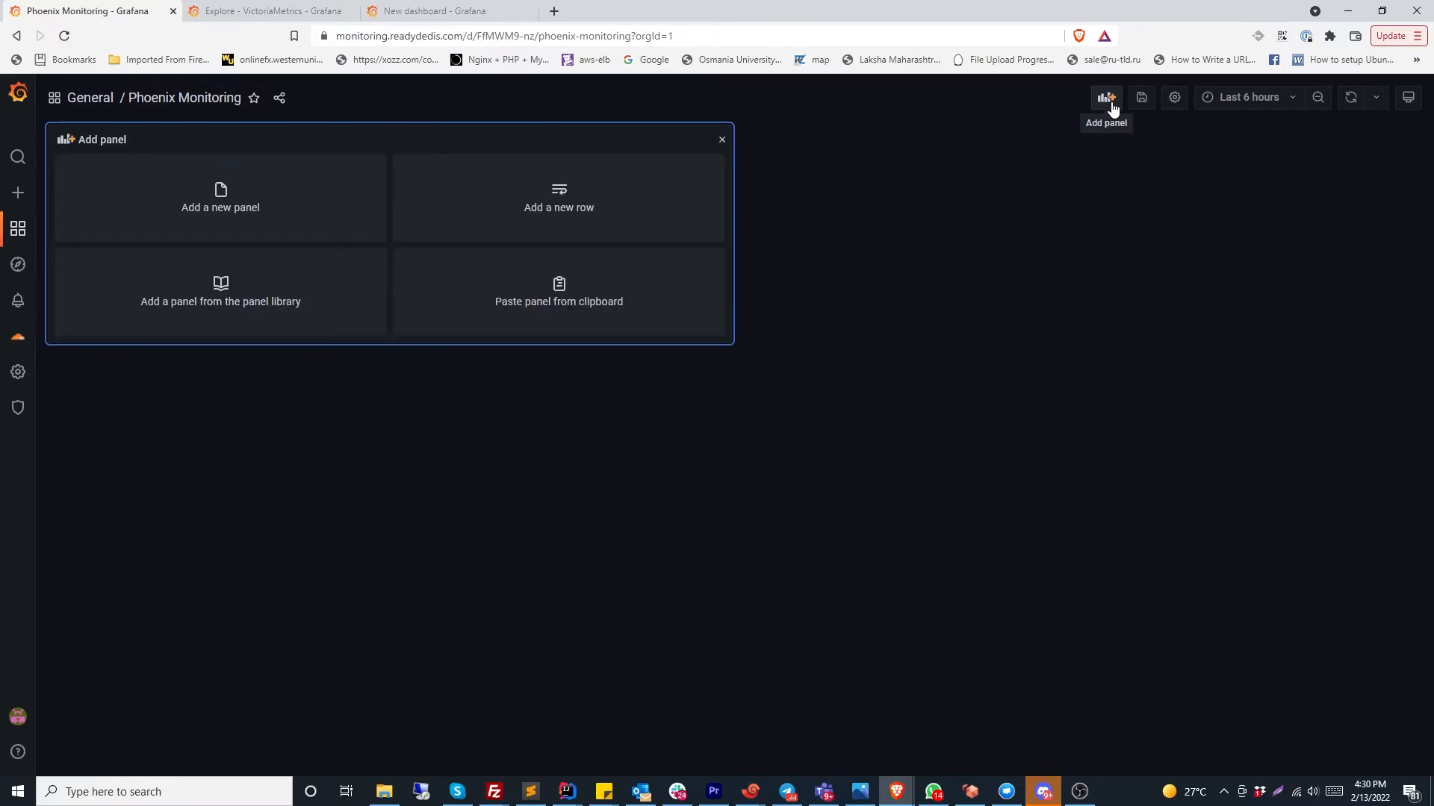
left_click(246, 191)
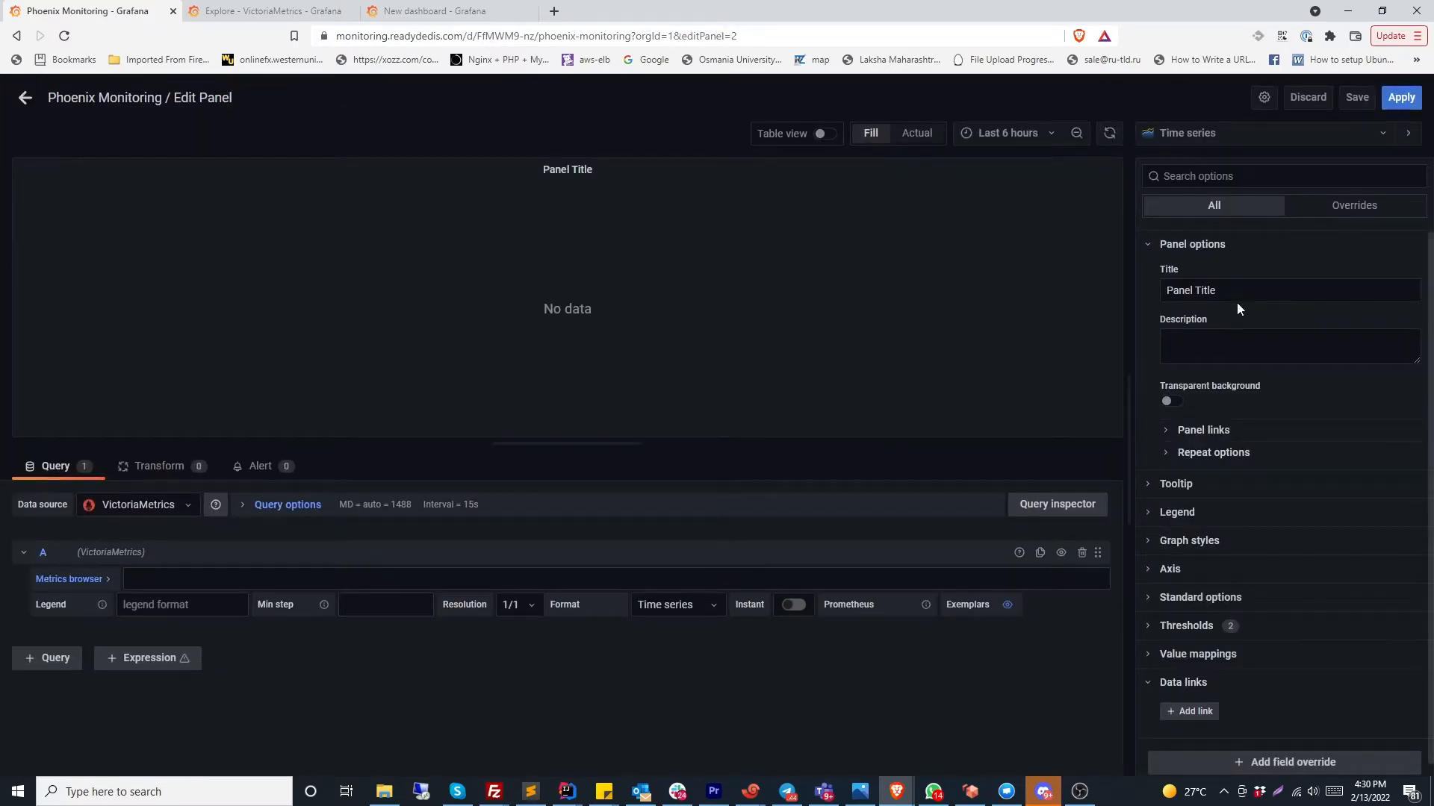
left_click_drag(1237, 294, 1006, 274)
type("CPU U")
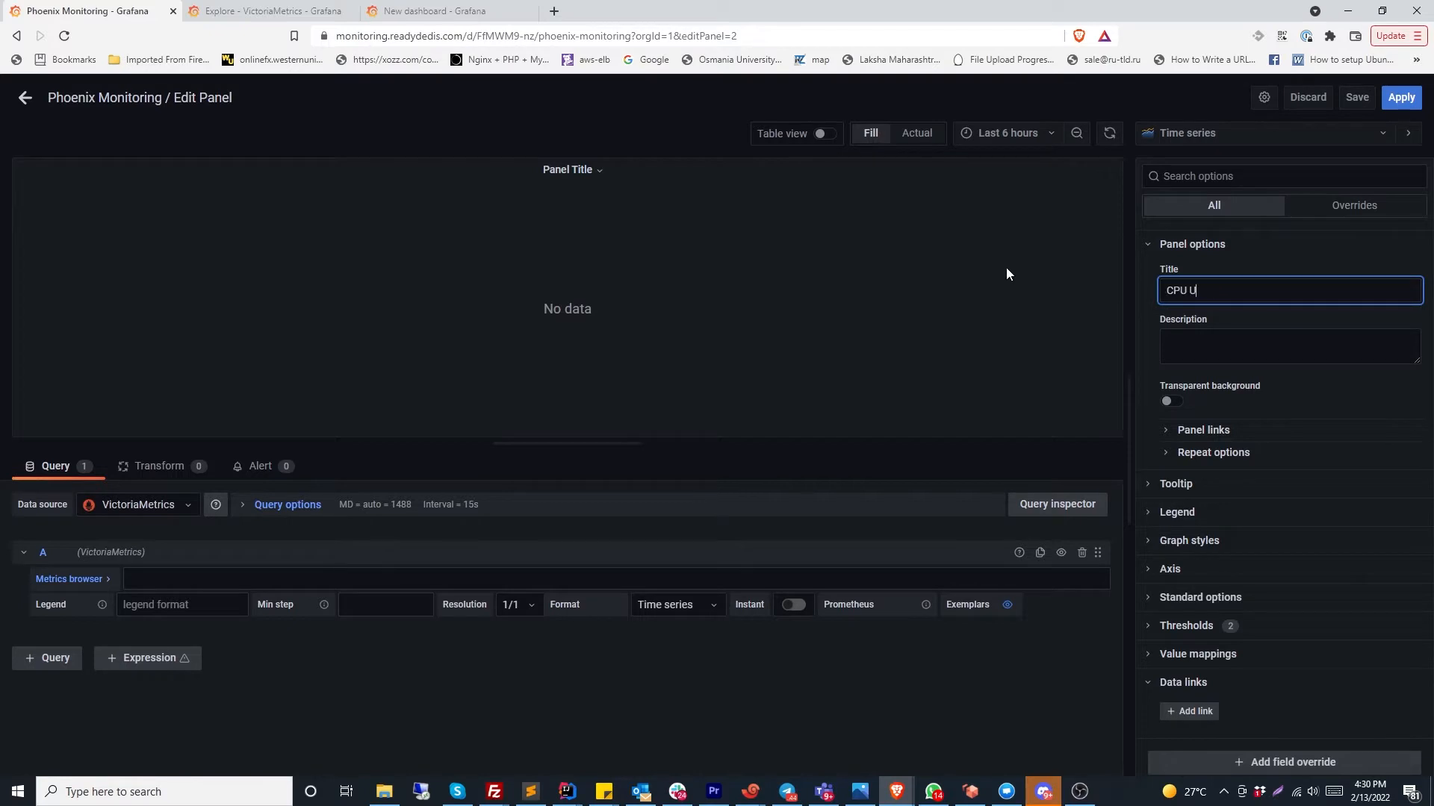
type("sage %")
left_click(631, 210)
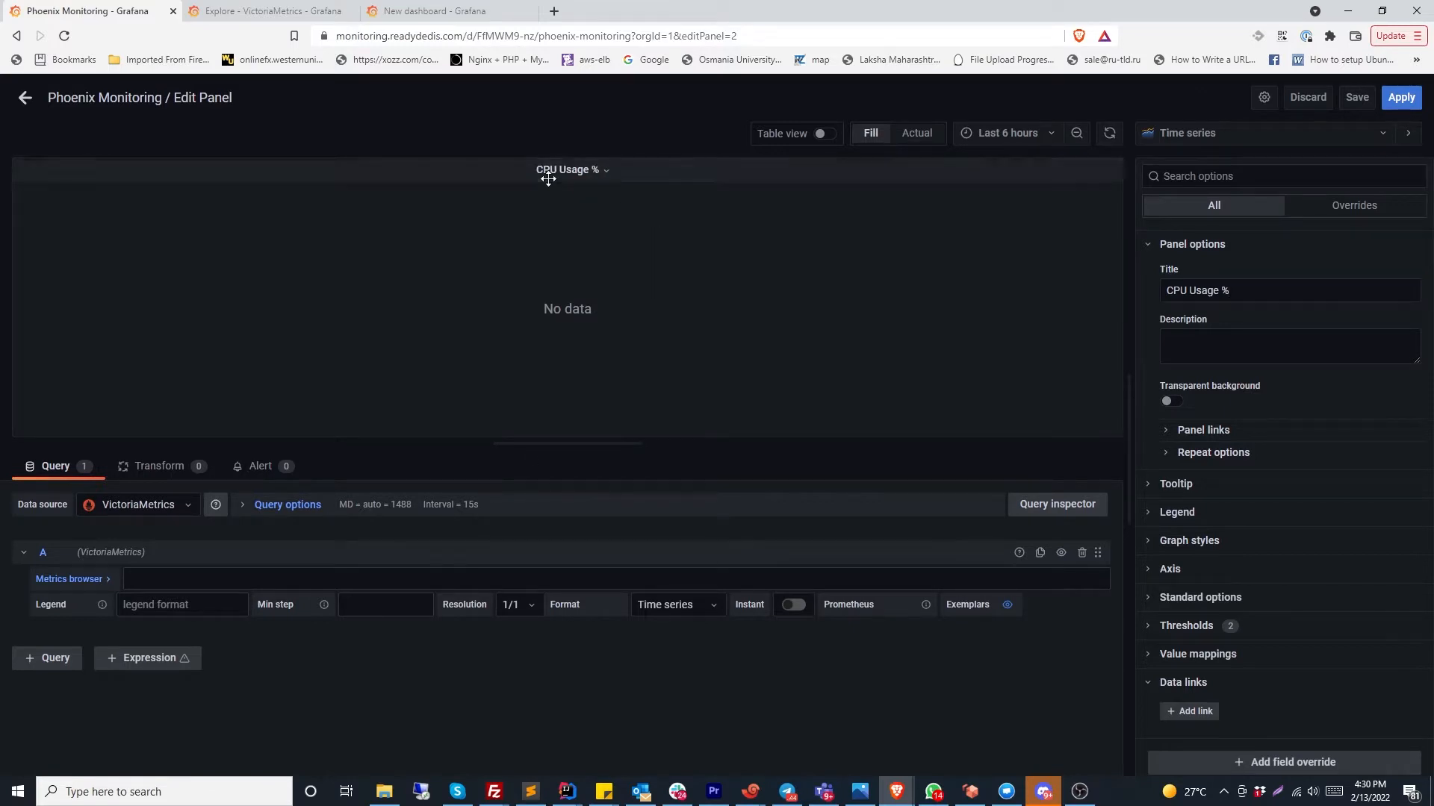
Enter the panel query cpu_usage_system{hostname="phoenix03"} using the suggested metric, label and value
left_click(177, 575)
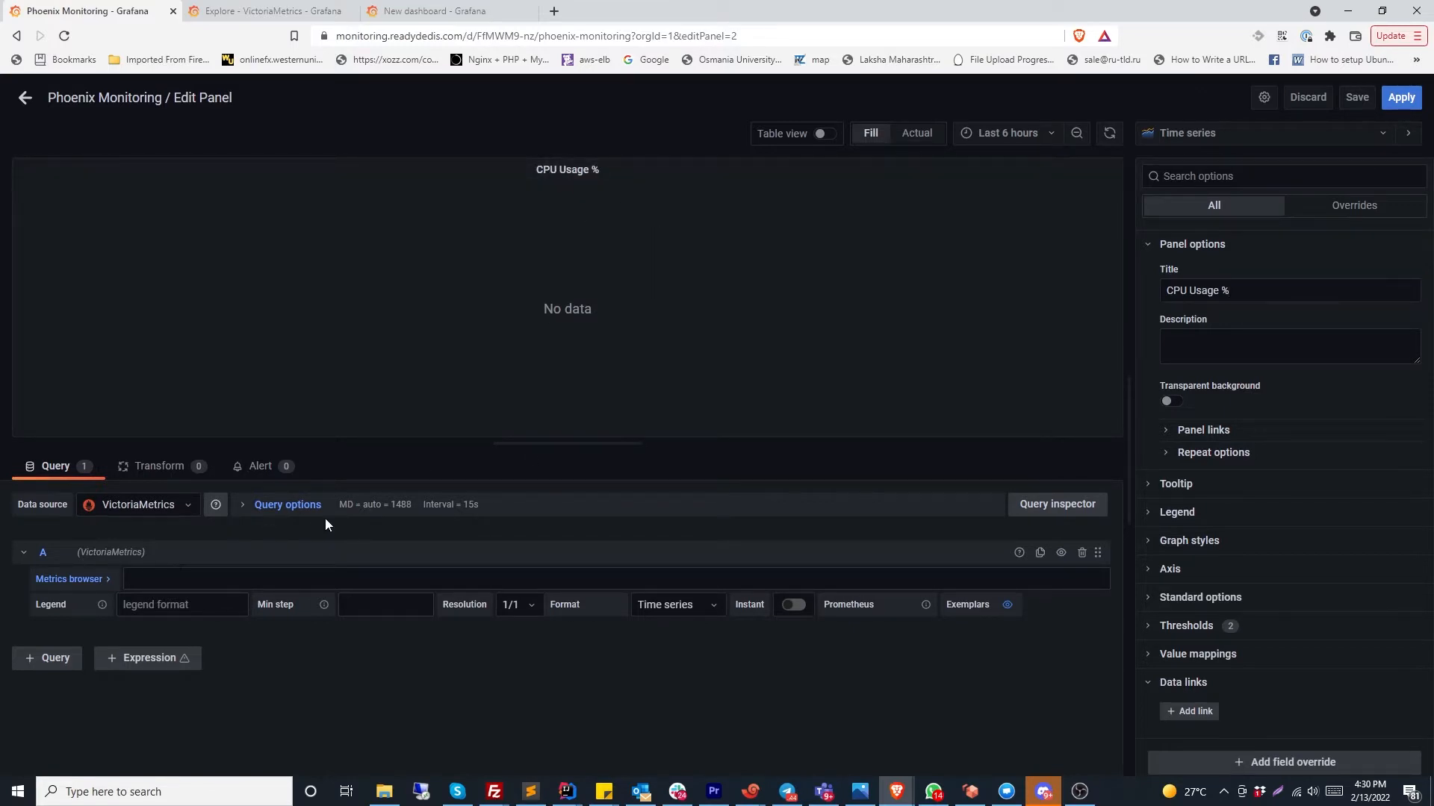
type("cpu_usage")
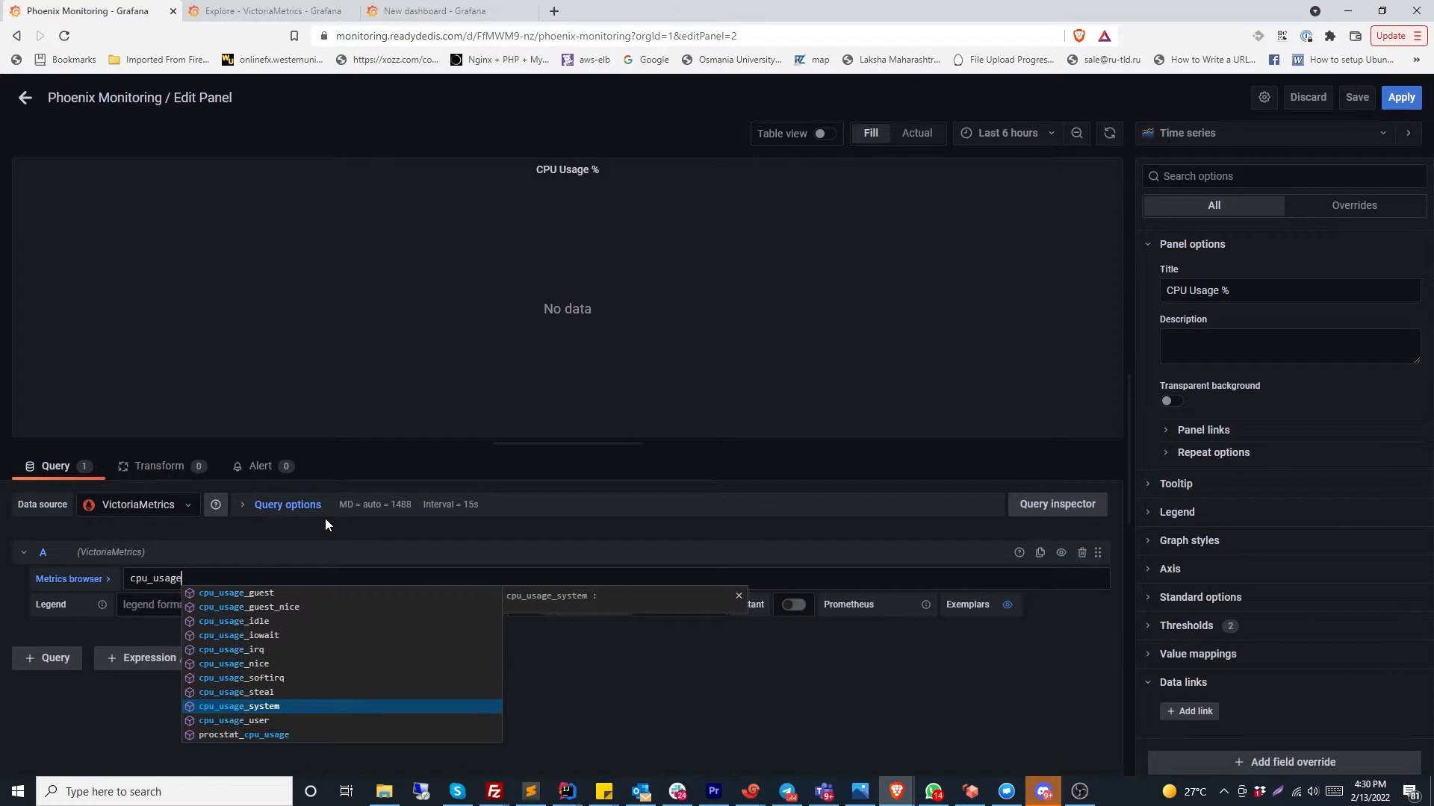
type("_")
key("Return")
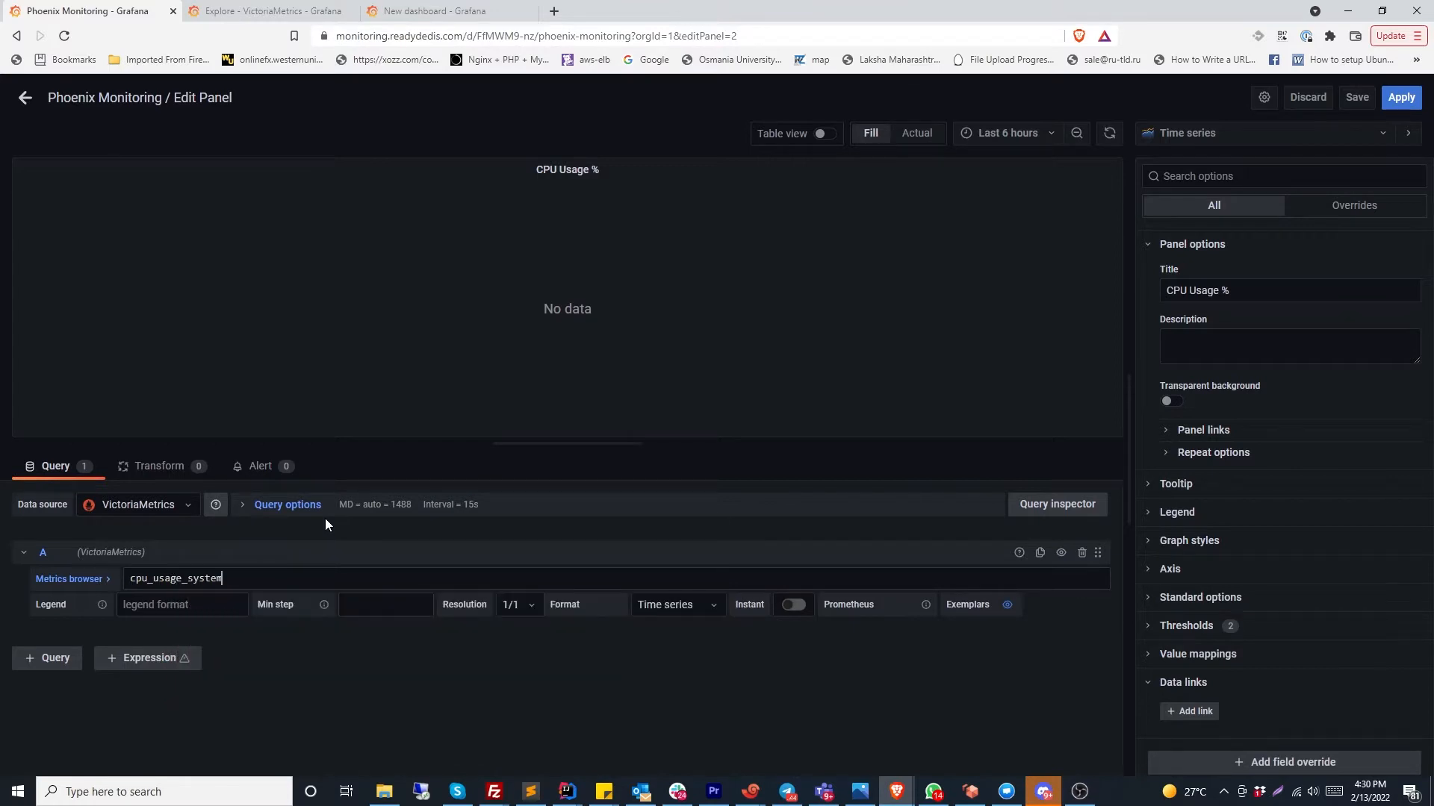
type("{")
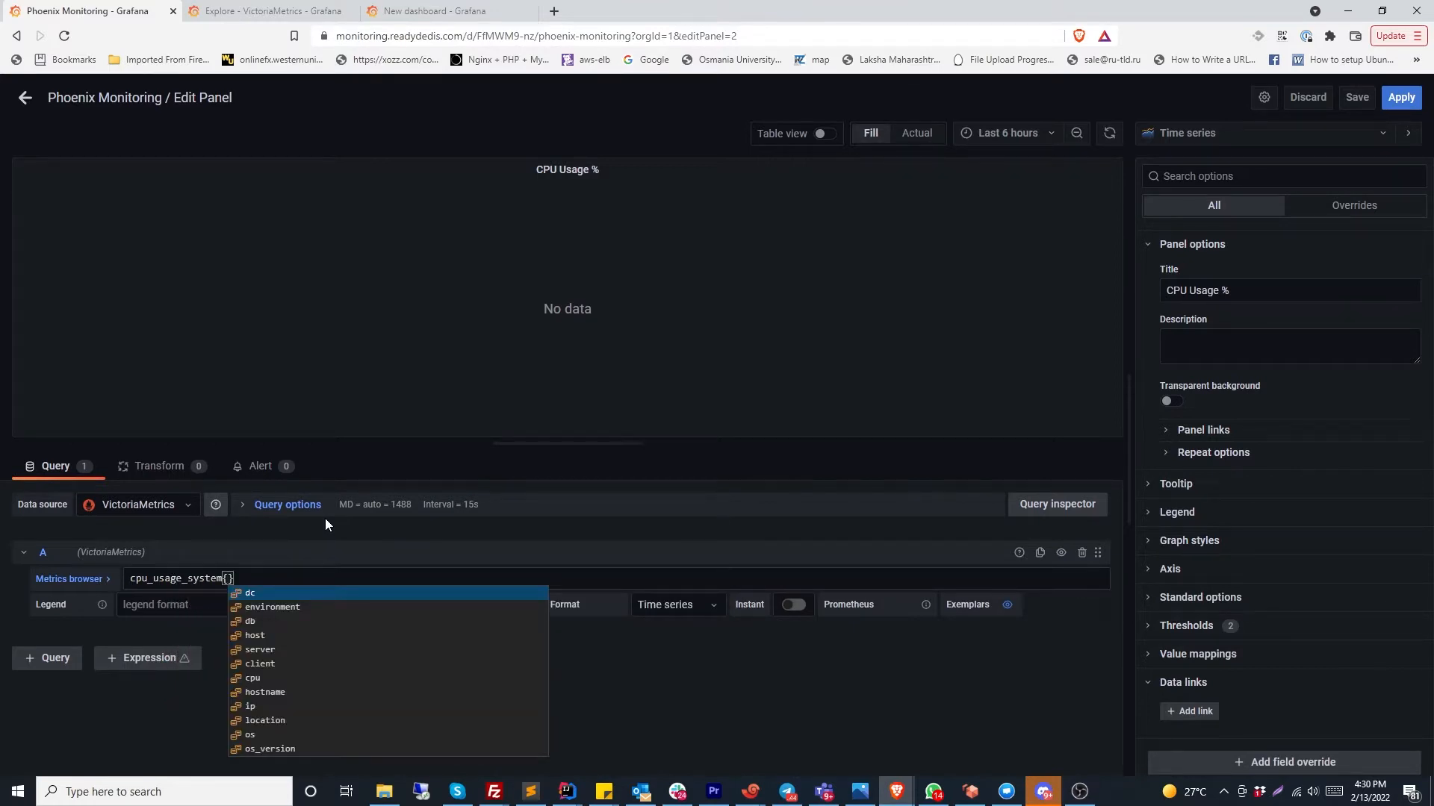
type("hostname")
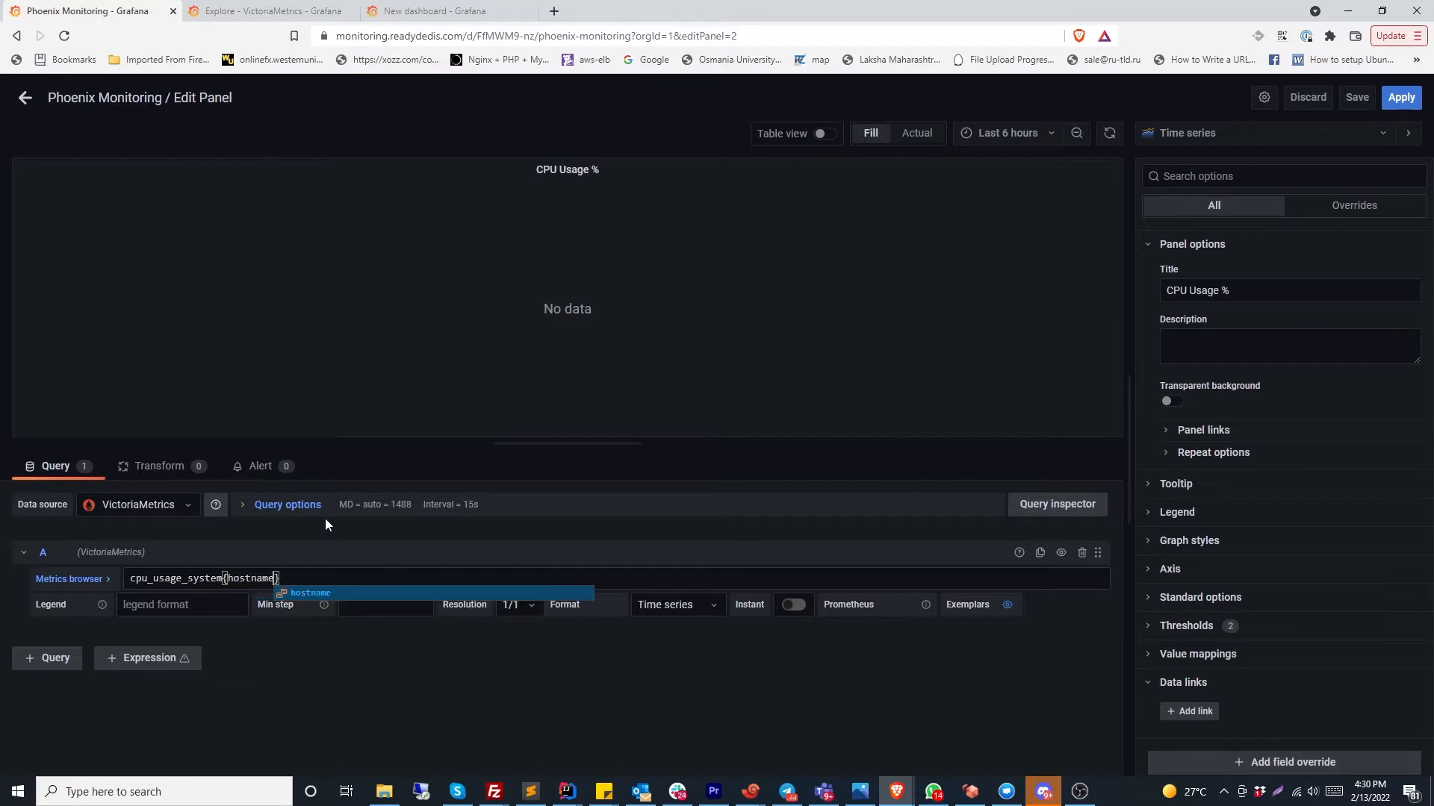
key("Return")
key("Return")
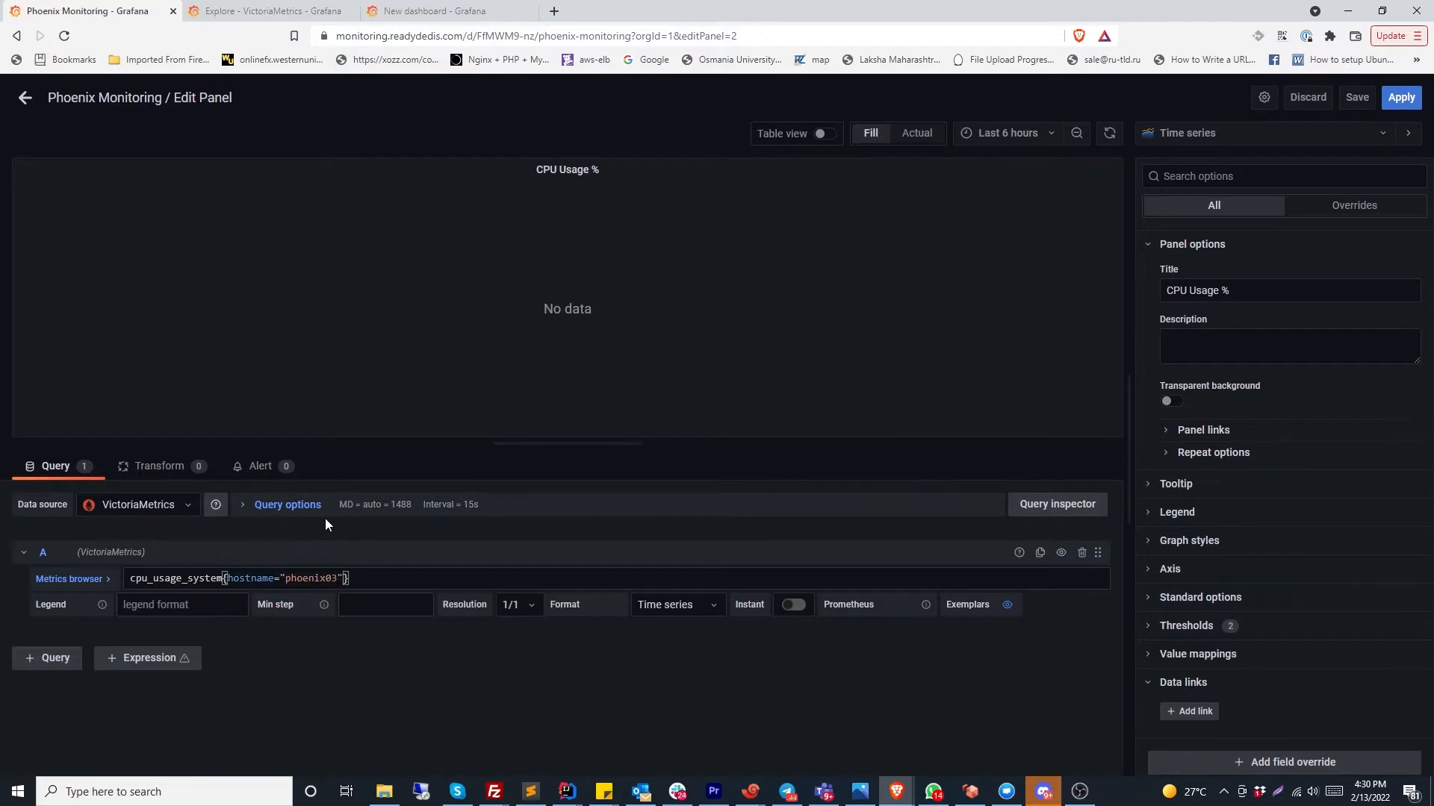
Add the label filter cpu="cpu-total" to the panel query and run it
type(", cp")
key("Return")
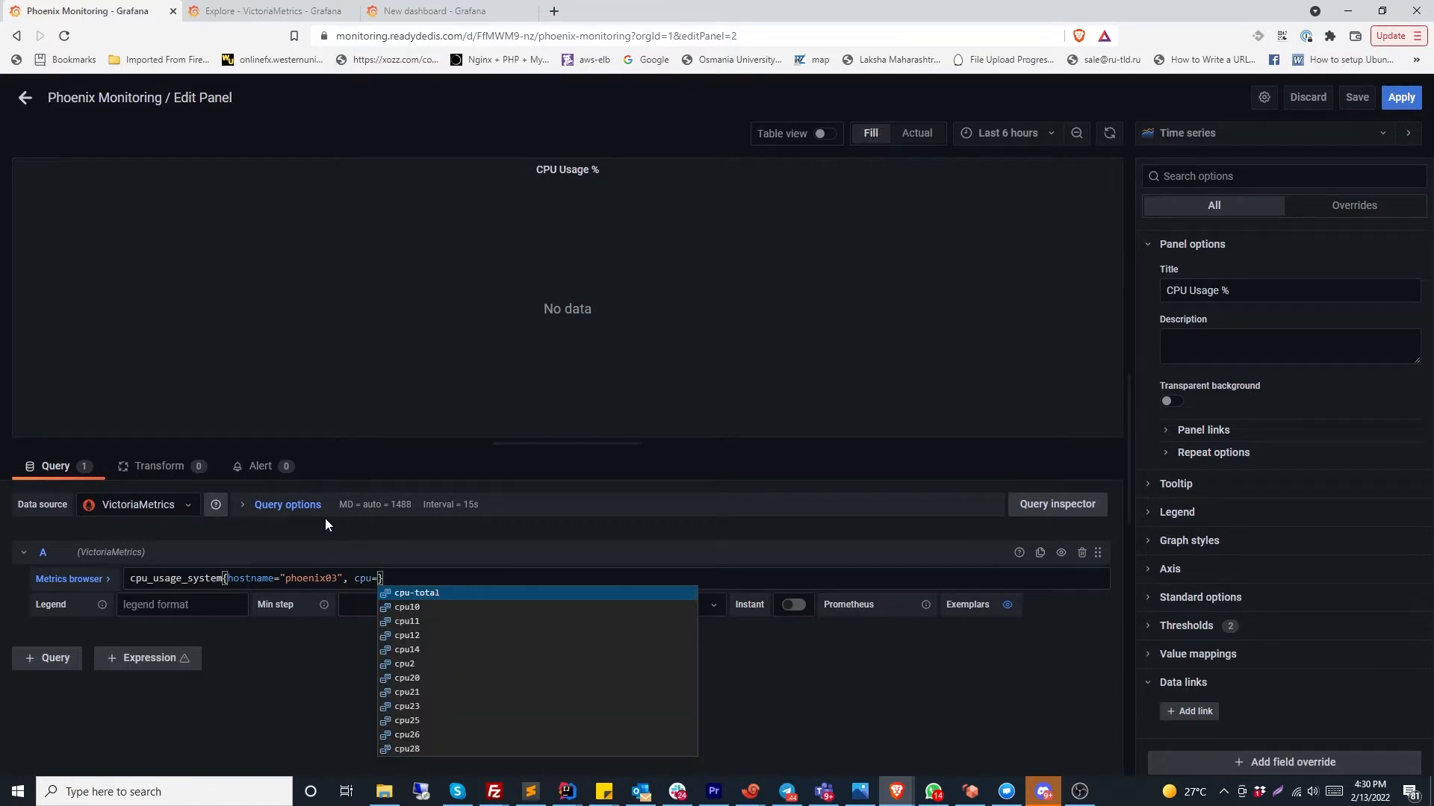
key("Return")
key("shift+Return")
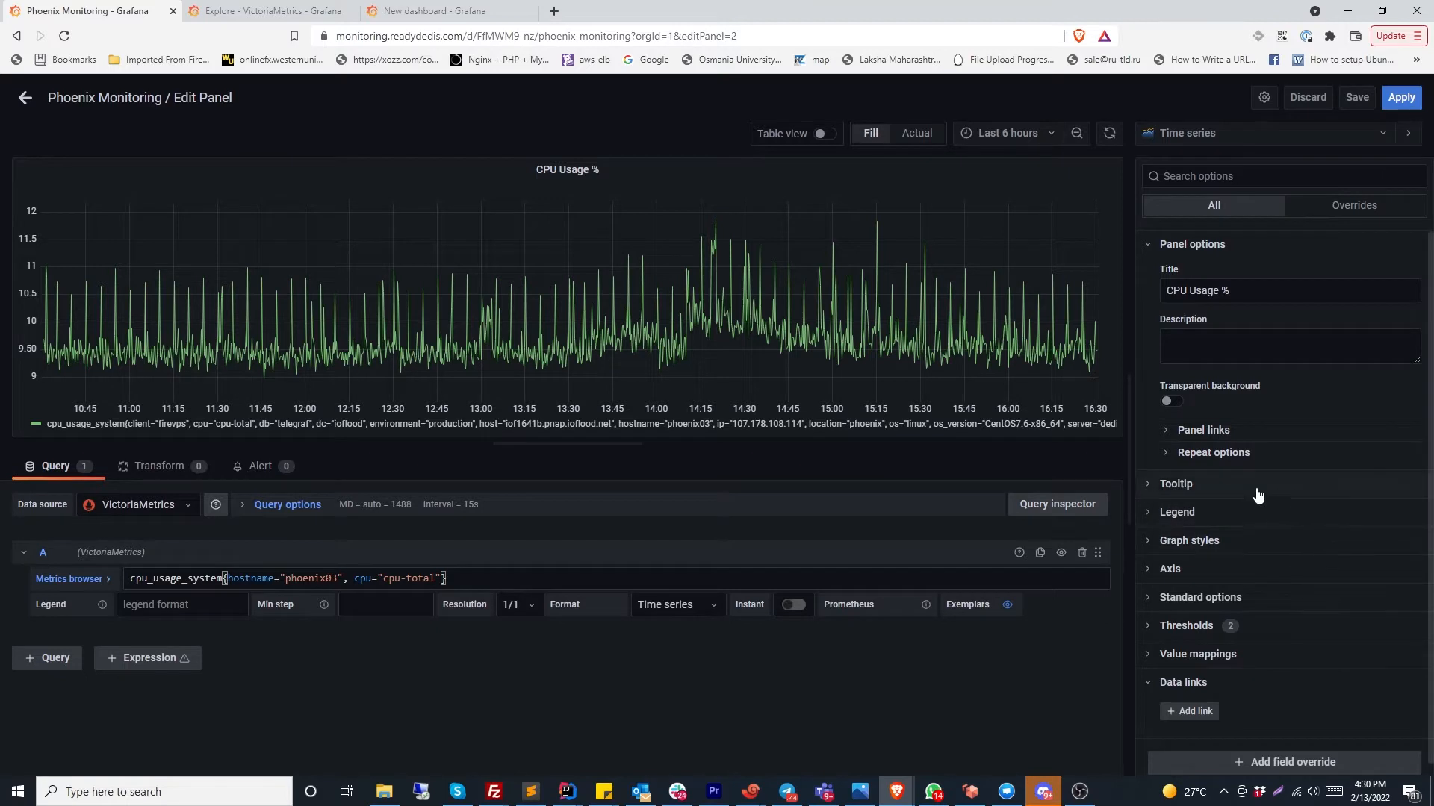
Set the panel's standard unit to Percent (0-100)
left_click(1154, 598)
scroll(1245, 604, "down", 1)
left_click(1223, 573)
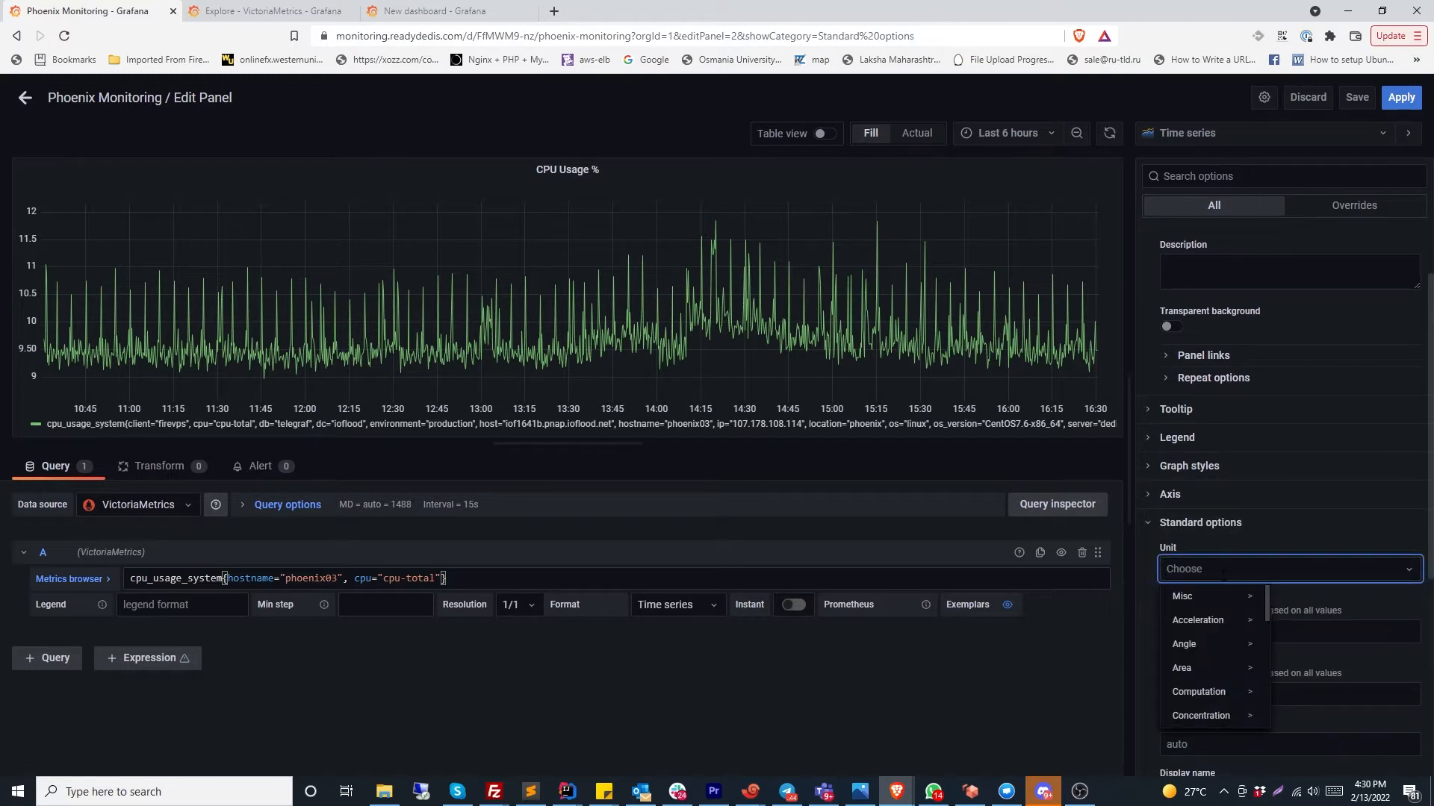
type("percent")
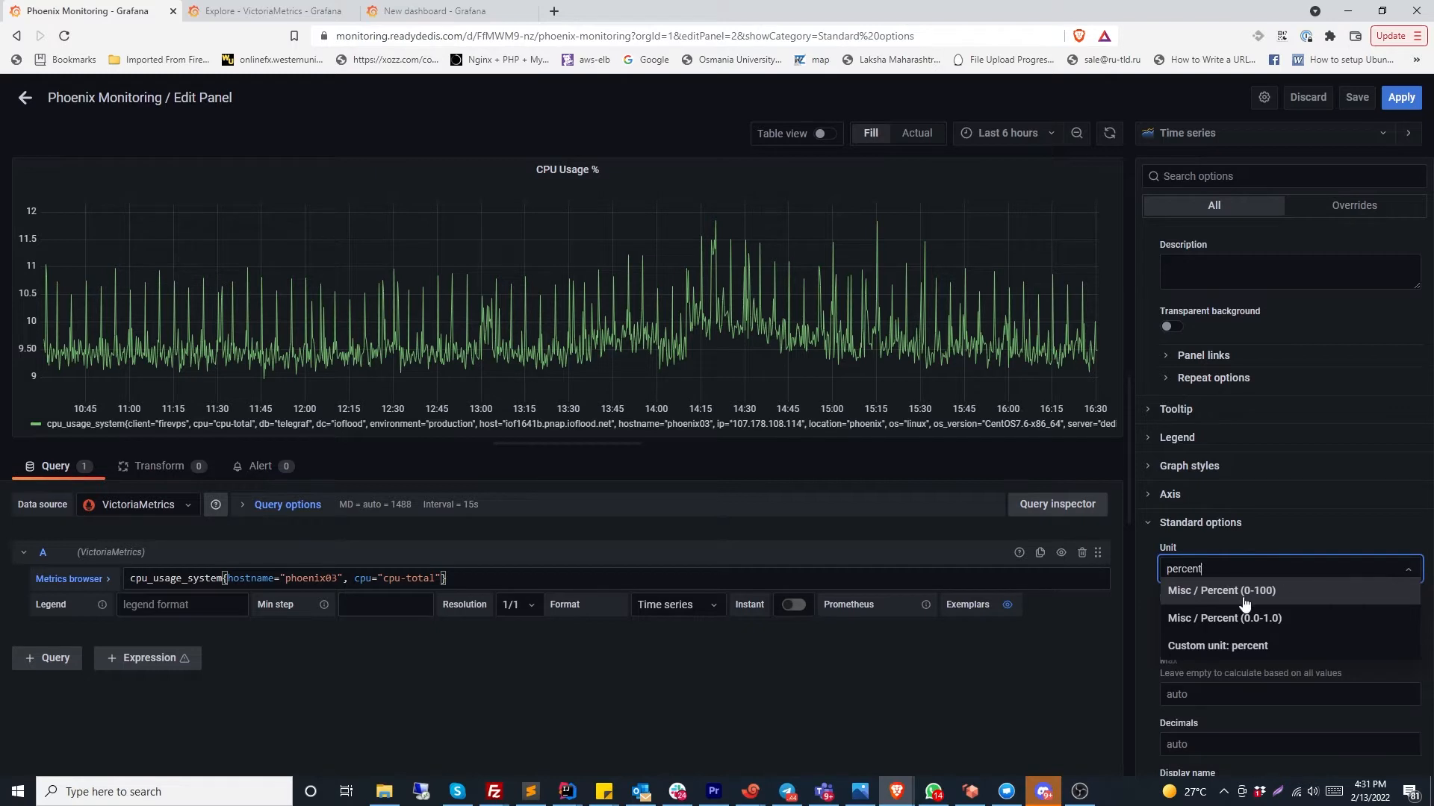
left_click(1242, 591)
Look through the remaining standard options and set the panel's minimum value to 0
left_click(1206, 632)
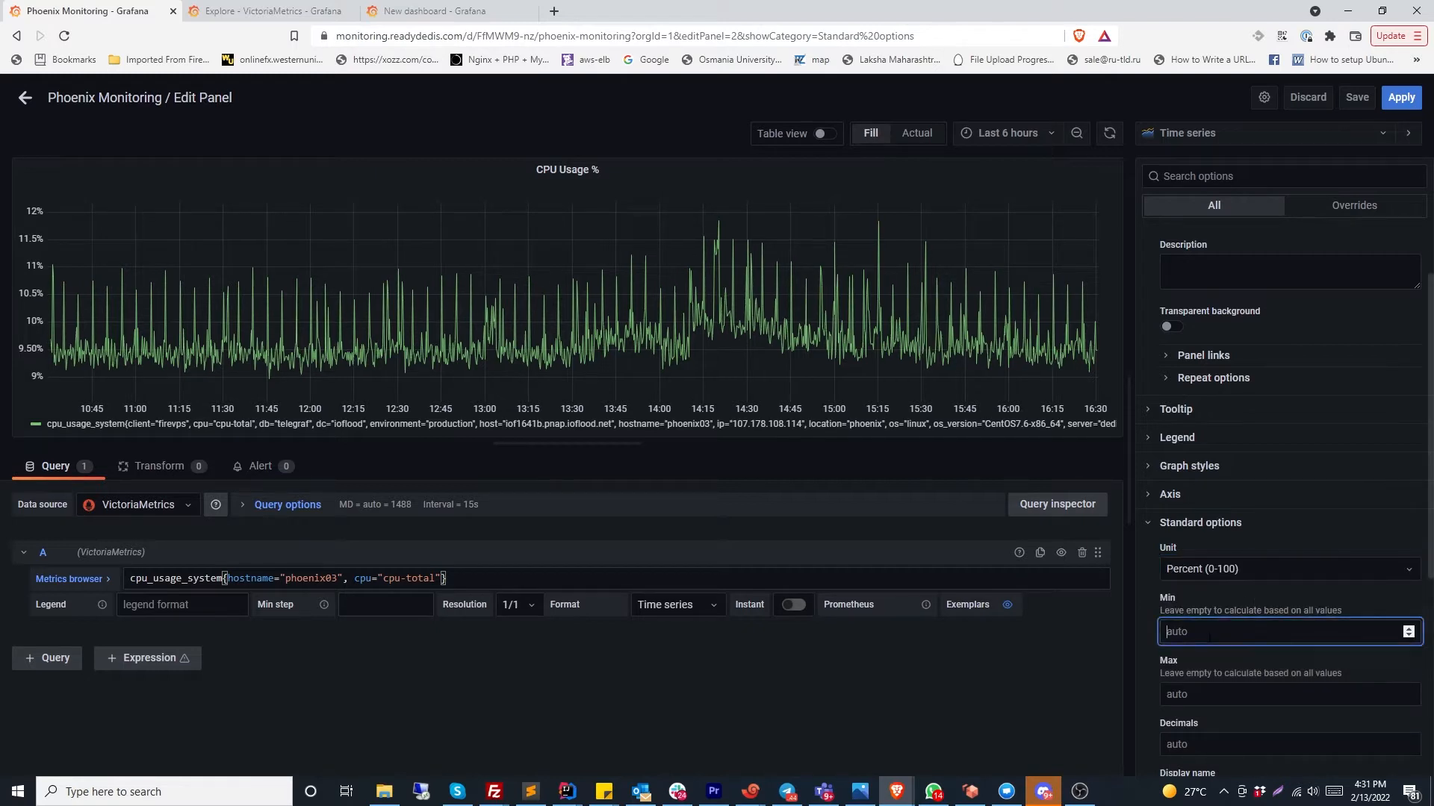
scroll(1167, 662, "down", 2)
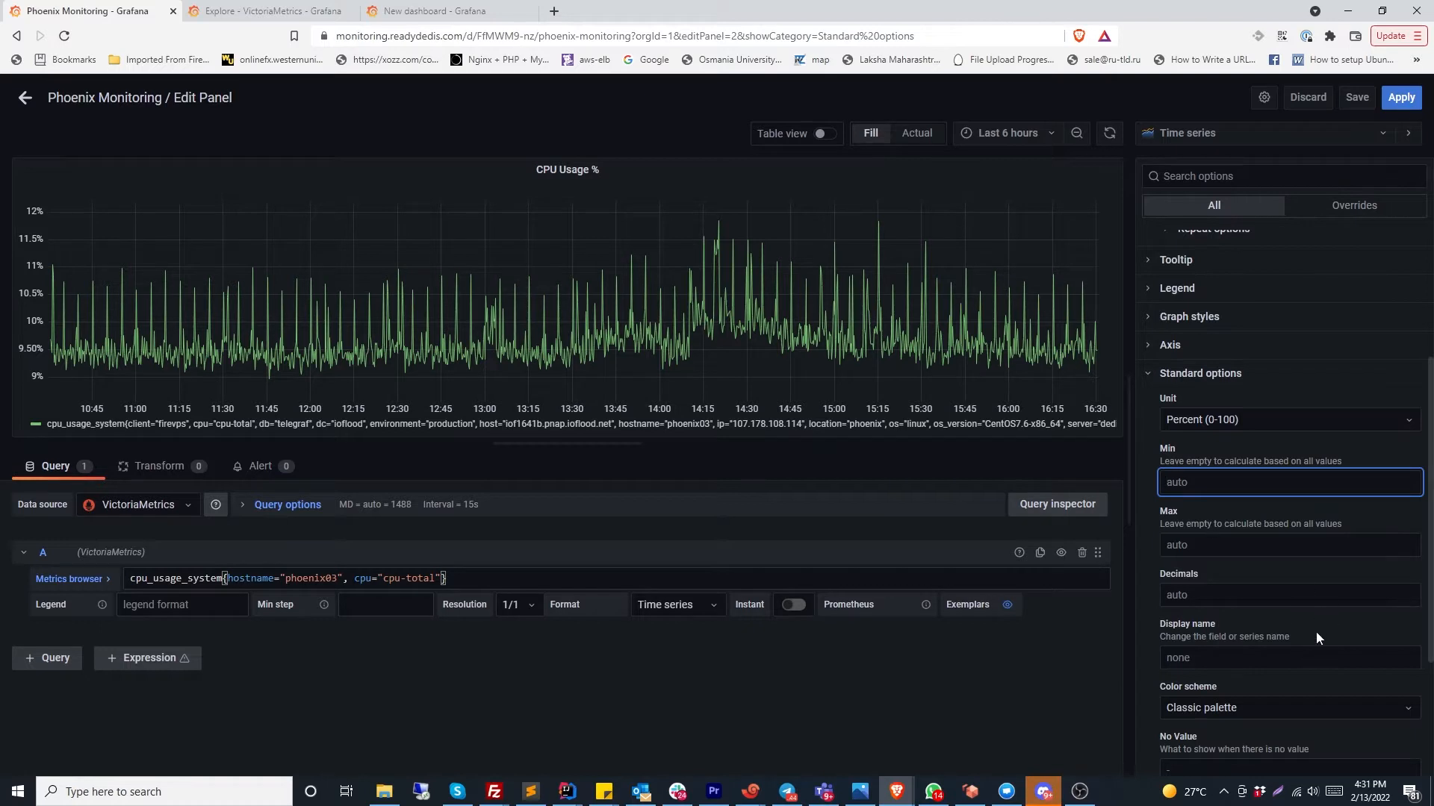
scroll(1316, 631, "down", 2)
scroll(1269, 625, "up", 2)
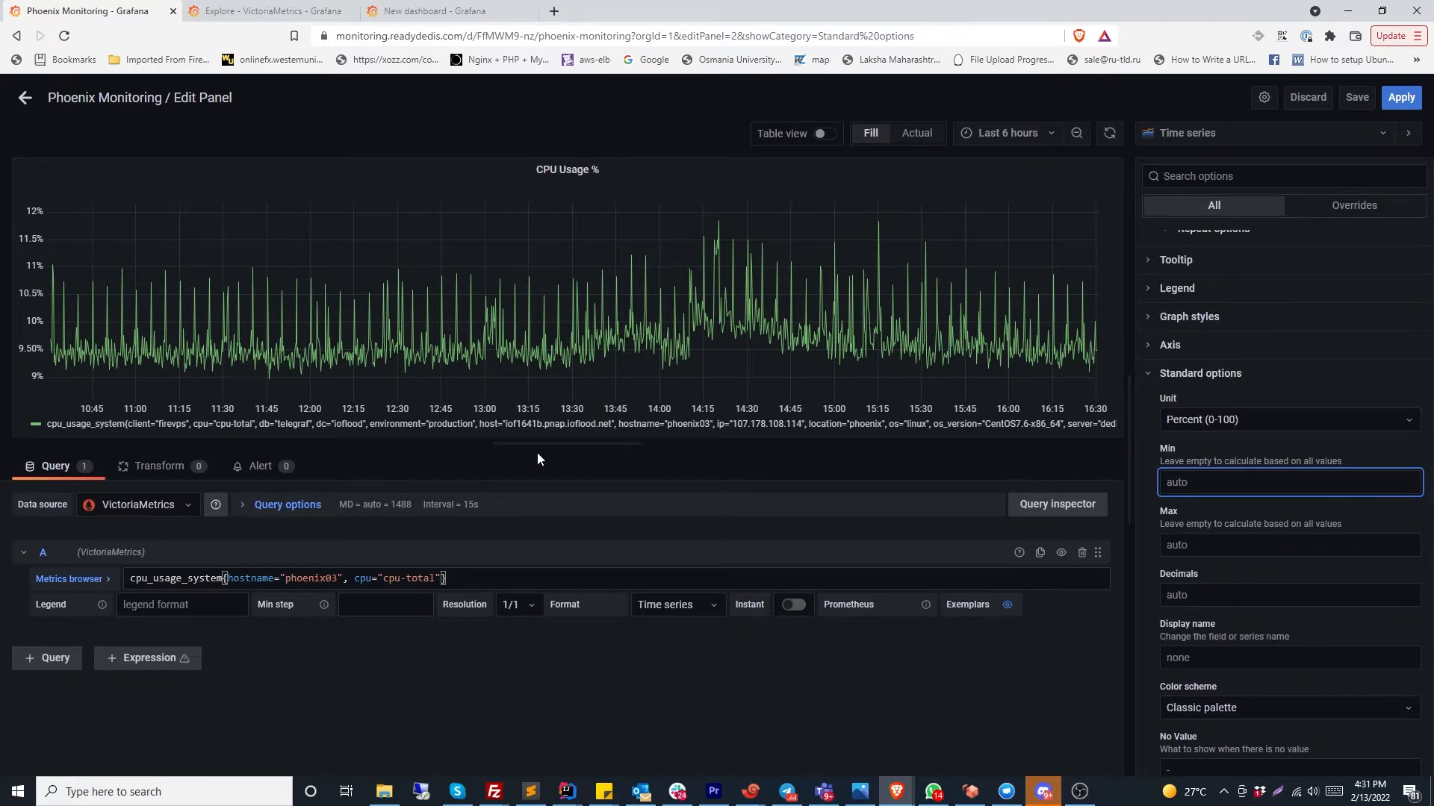
left_click(30, 214)
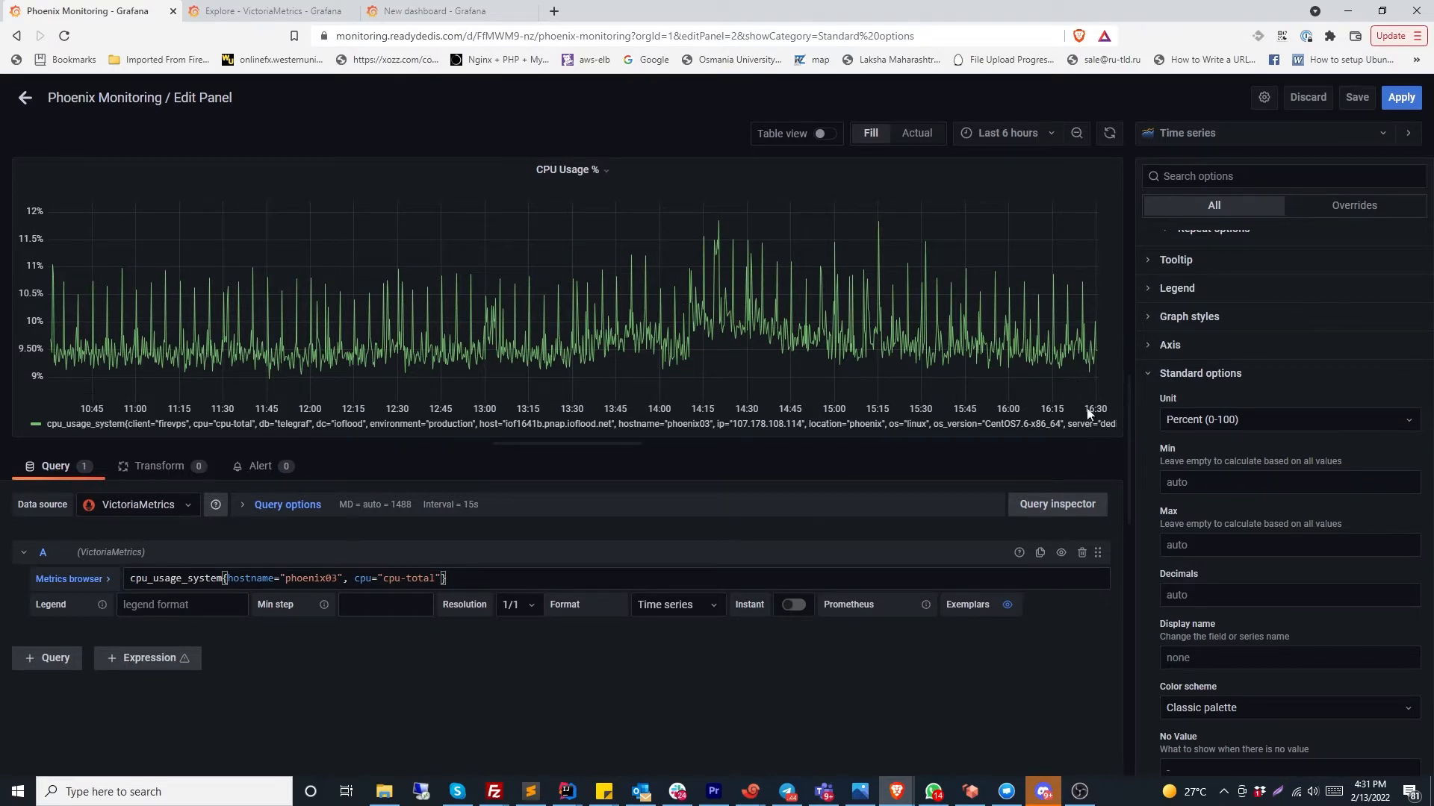
left_click(1203, 483)
type("0")
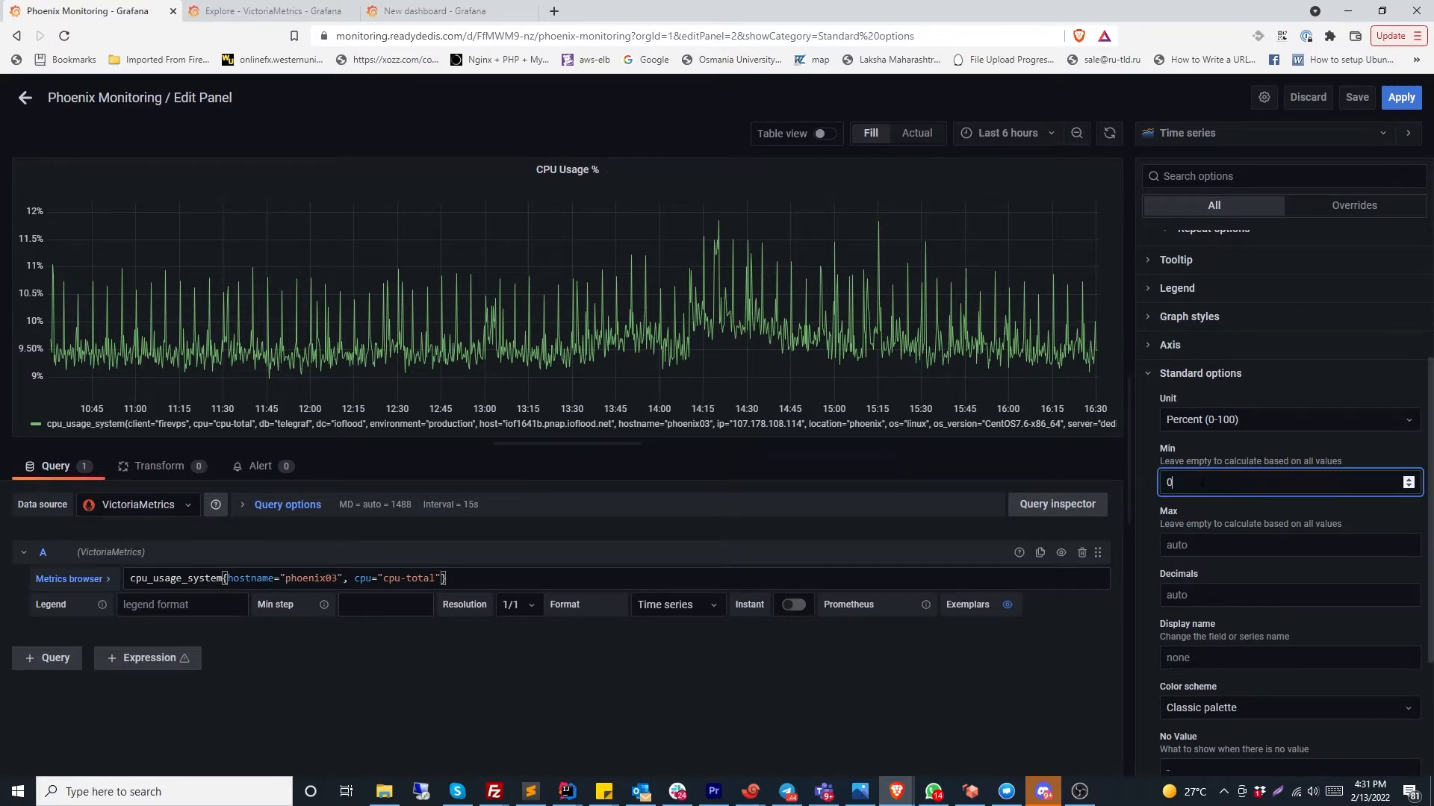
key("Tab")
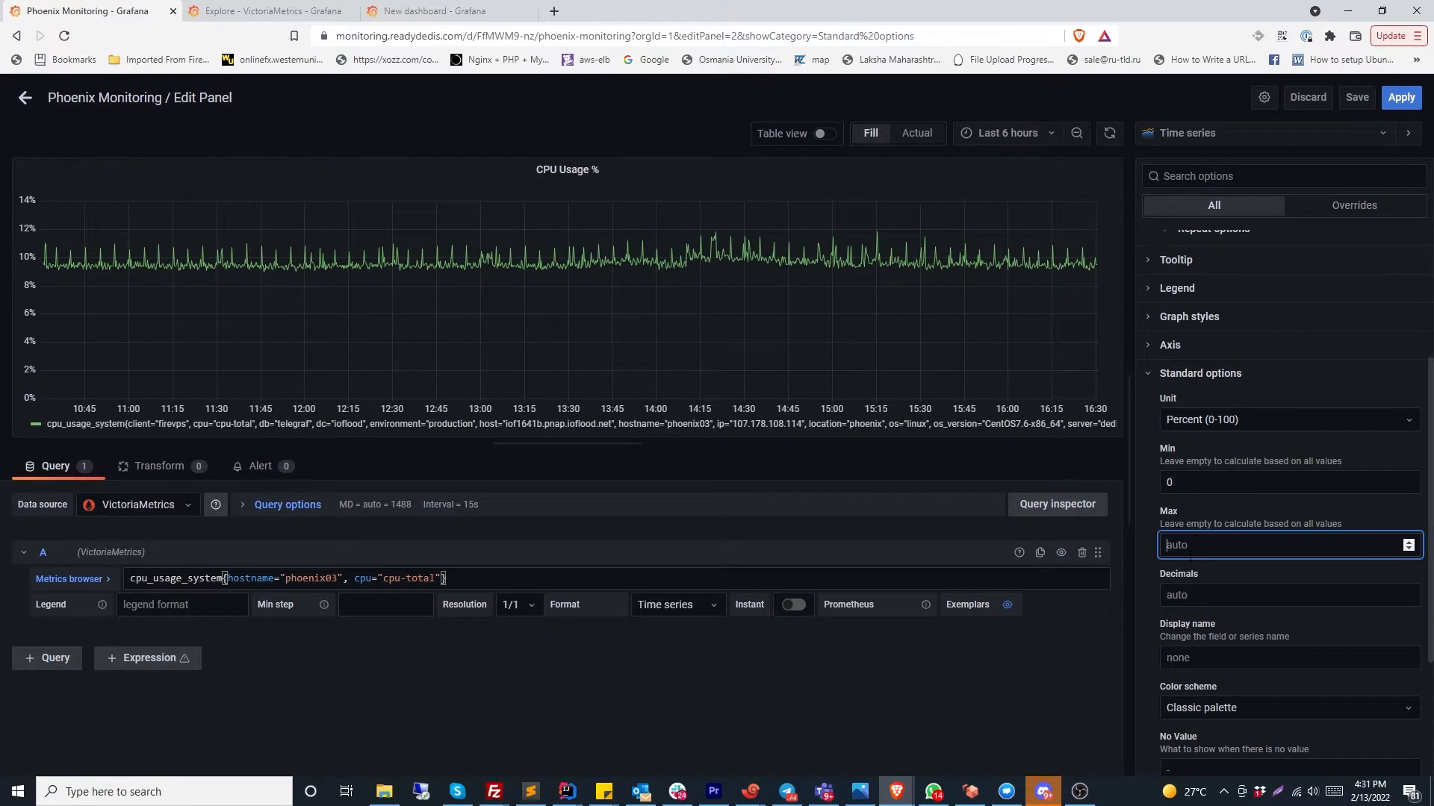
Set the panel's maximum value to 100
type("100")
key("Tab")
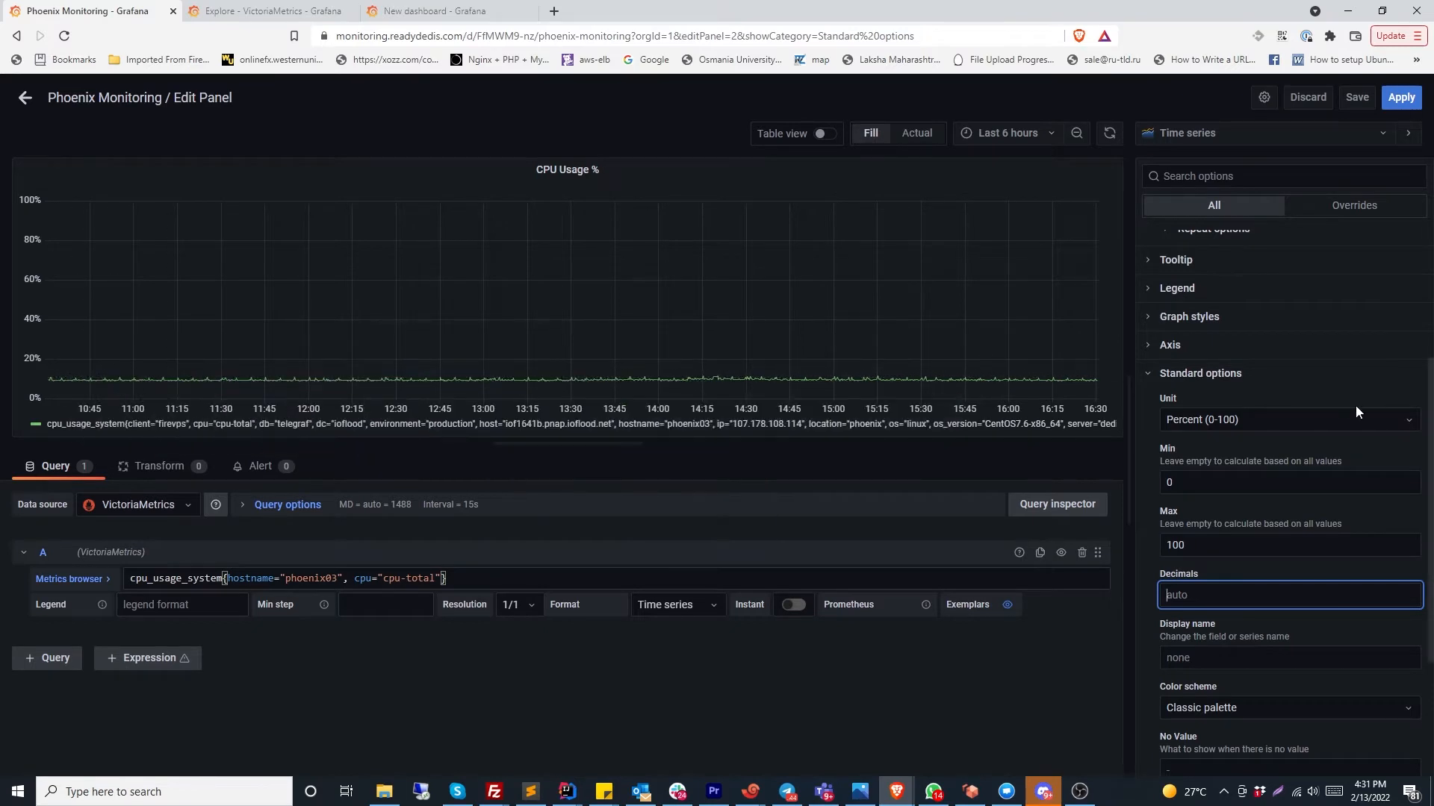
left_click(866, 366)
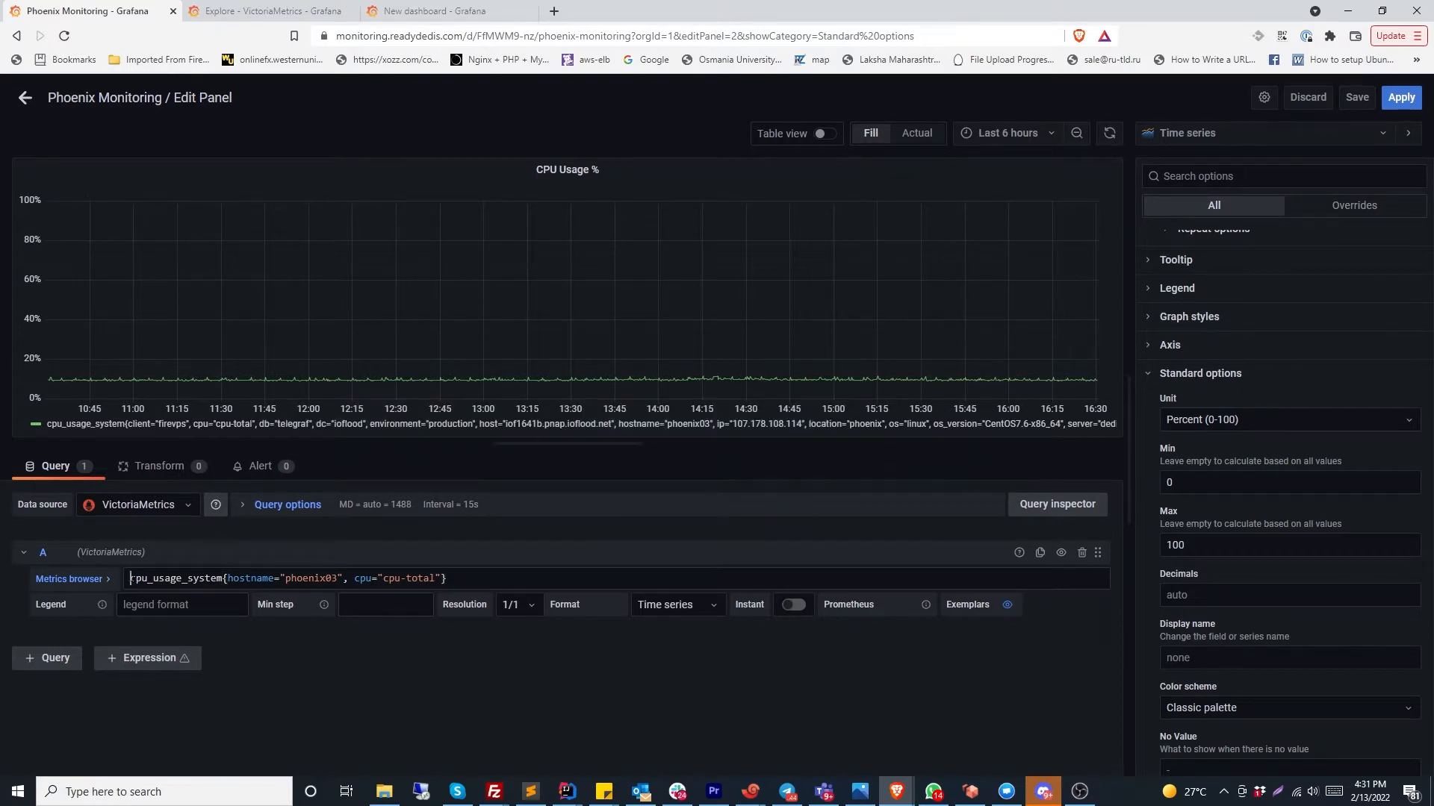
Set the legend format of the panel query to {{ hostname }} - {{ ip }}
double_click(166, 579)
left_click(179, 606)
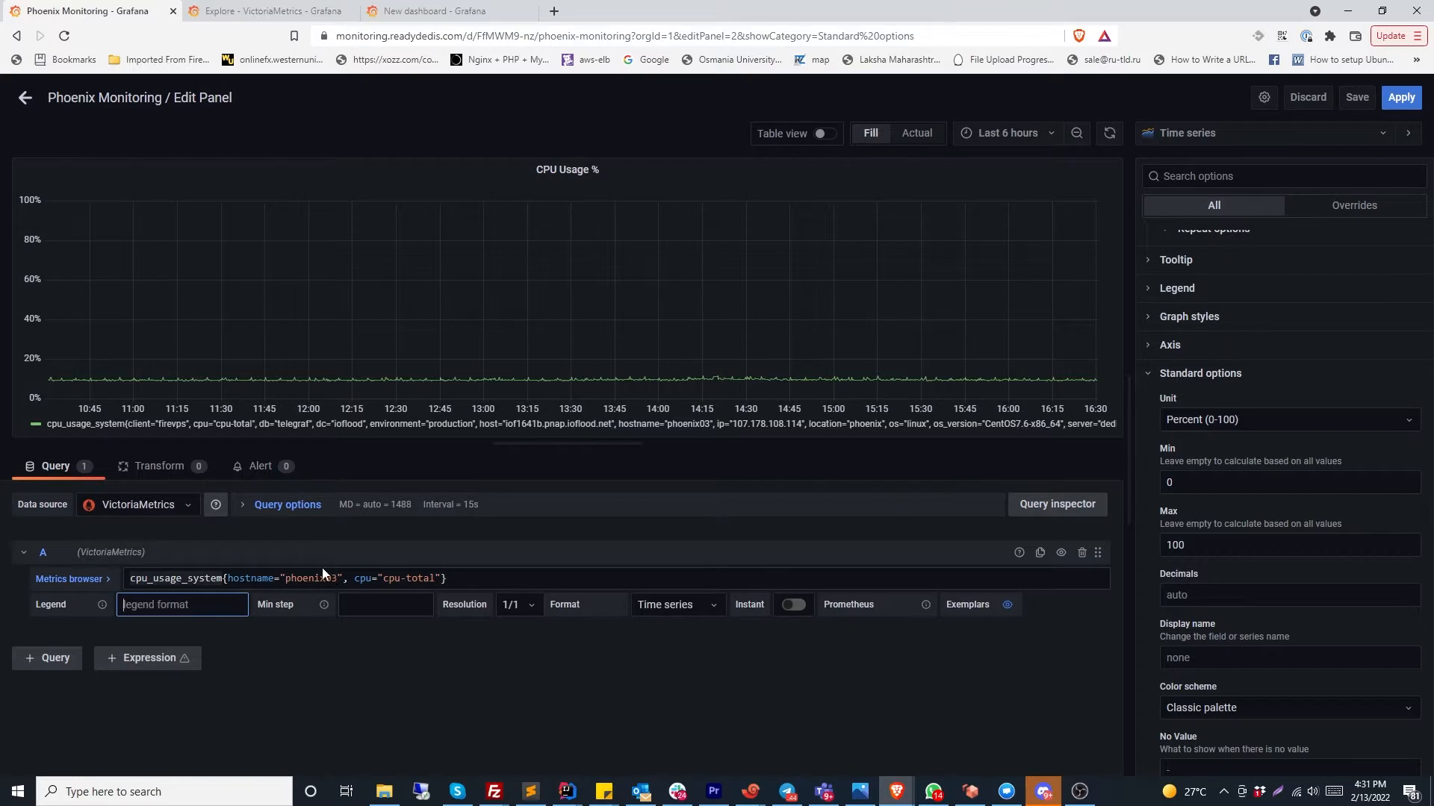
type("{{ hostname }} - {{ ip }}")
left_click(333, 670)
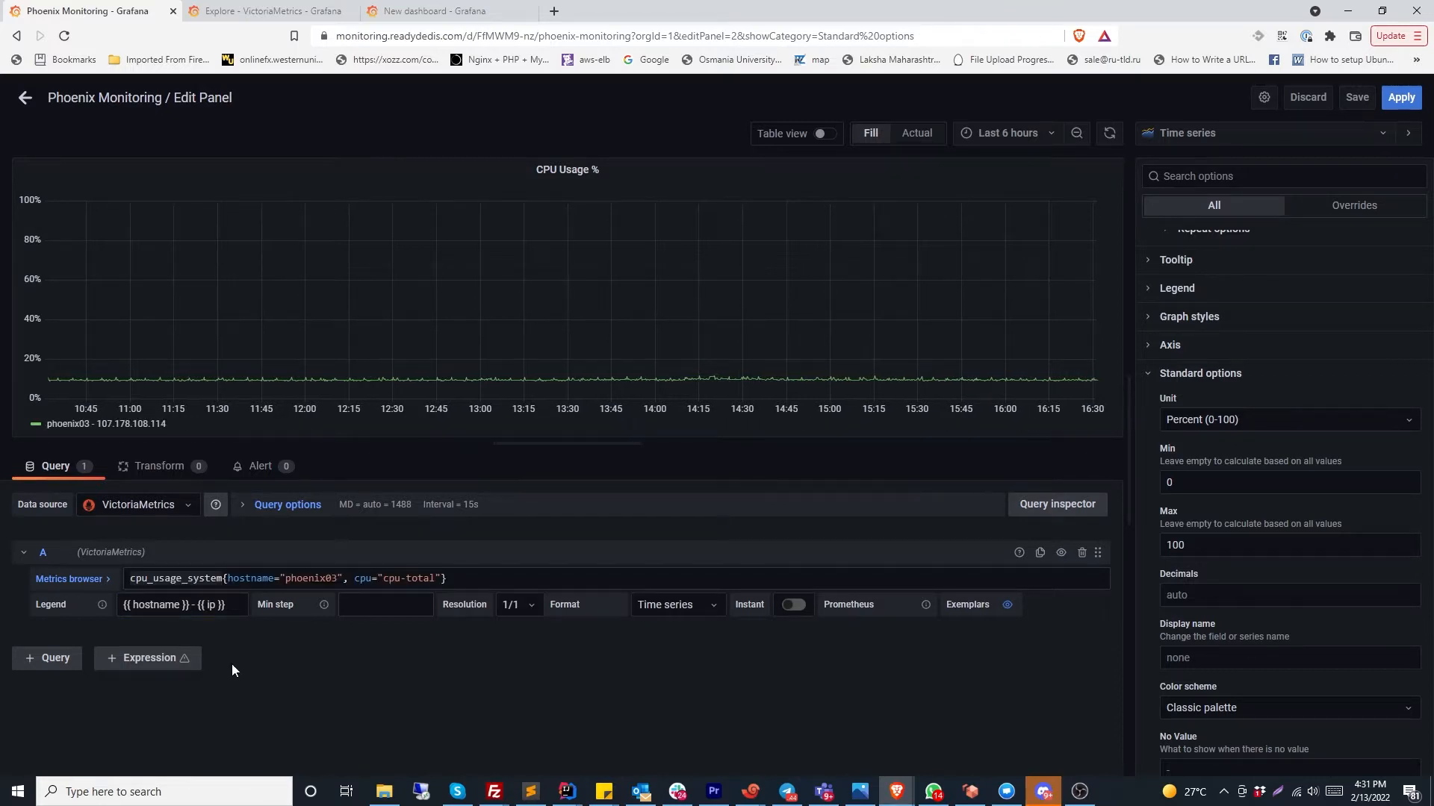
left_click(225, 610)
left_click(412, 695)
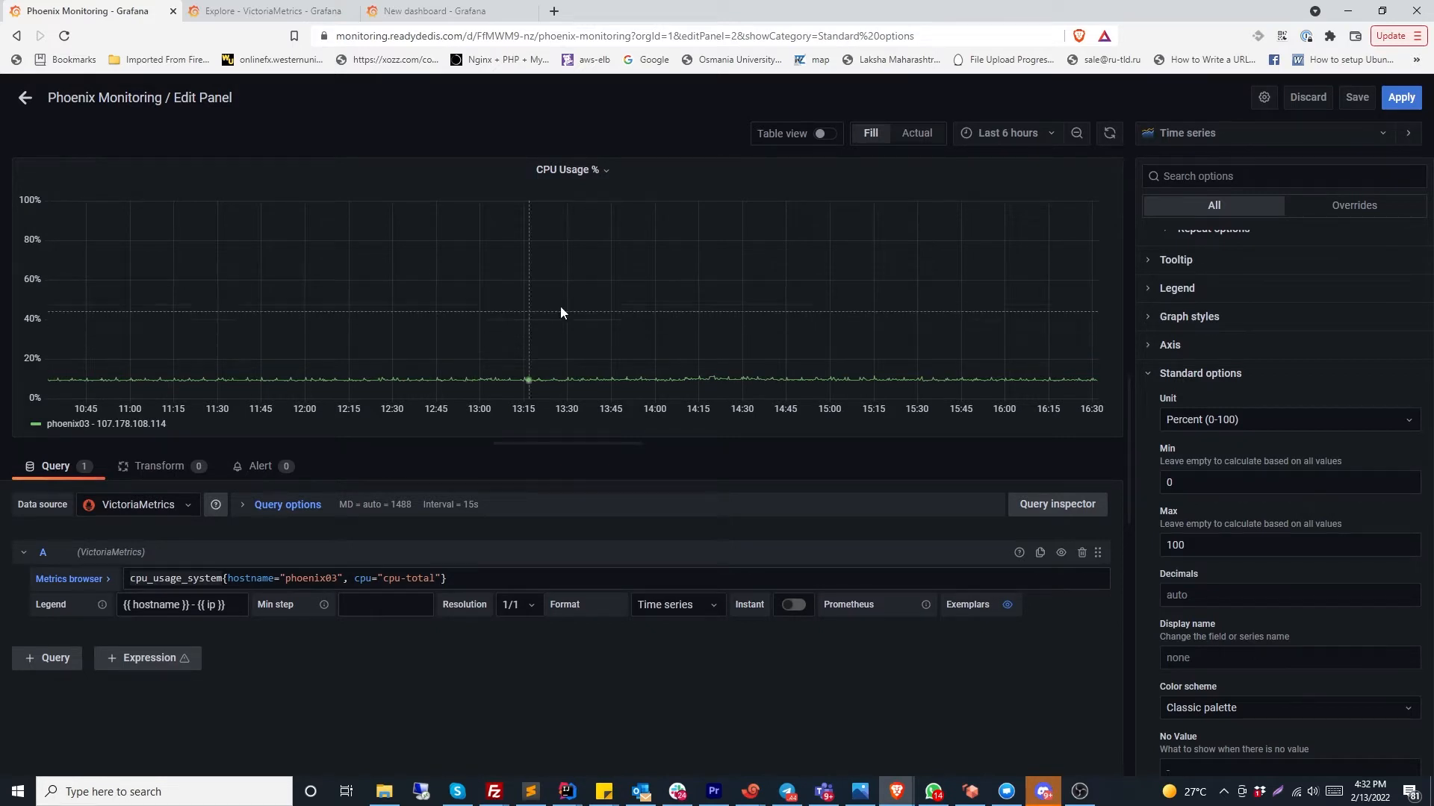
Try the transparent background on the panel, turn it off again and check the repeat options
left_click(1152, 375)
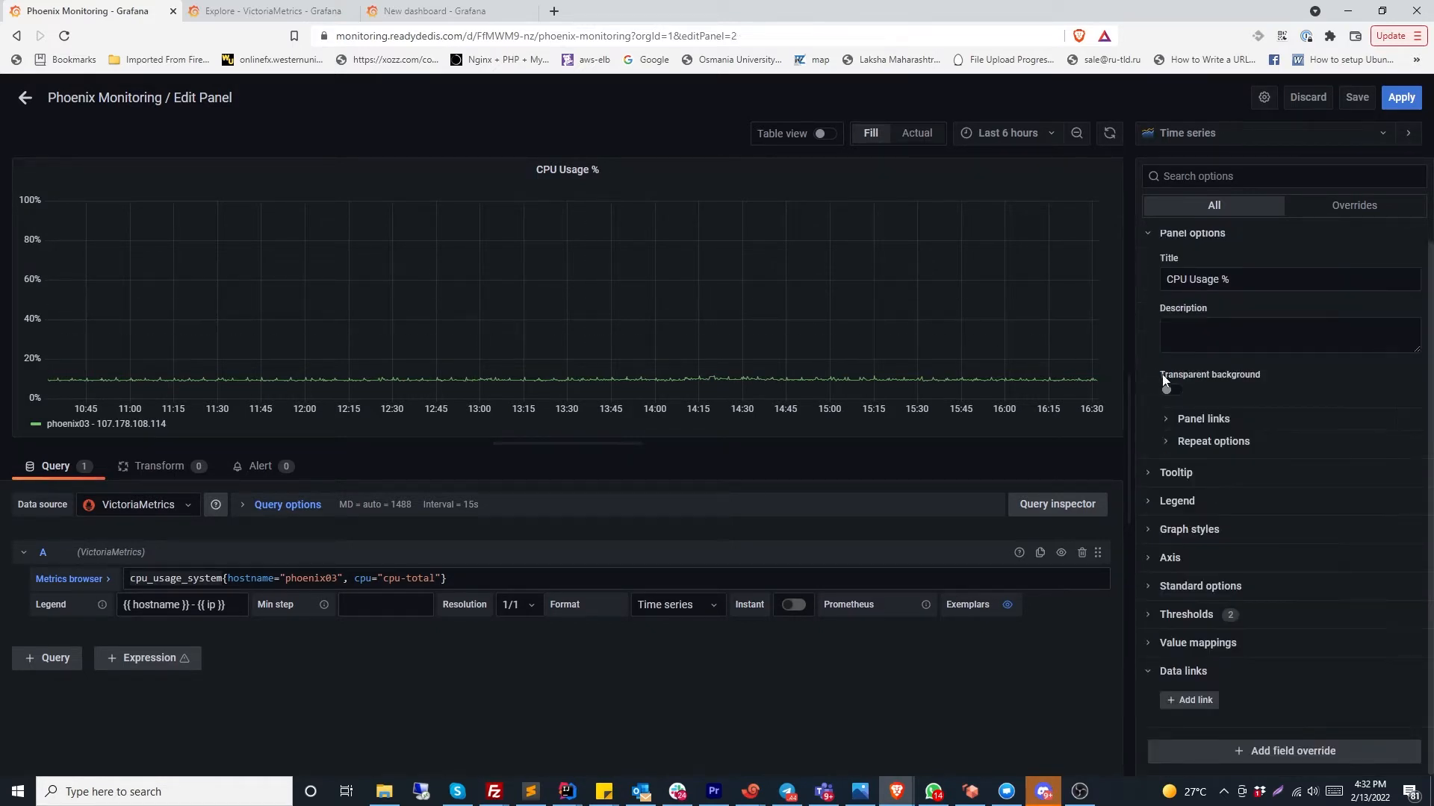
left_click(1168, 403)
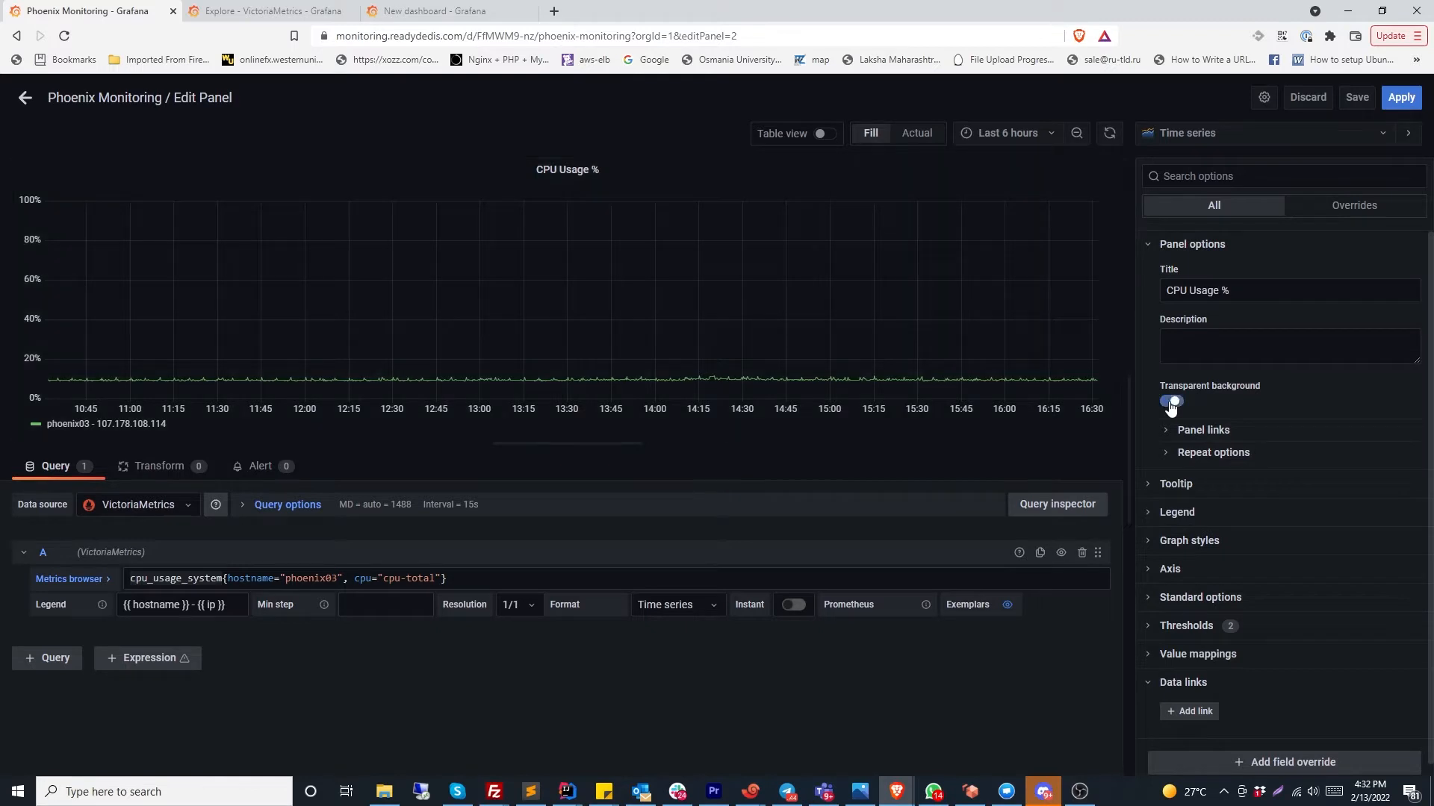
left_click(1170, 405)
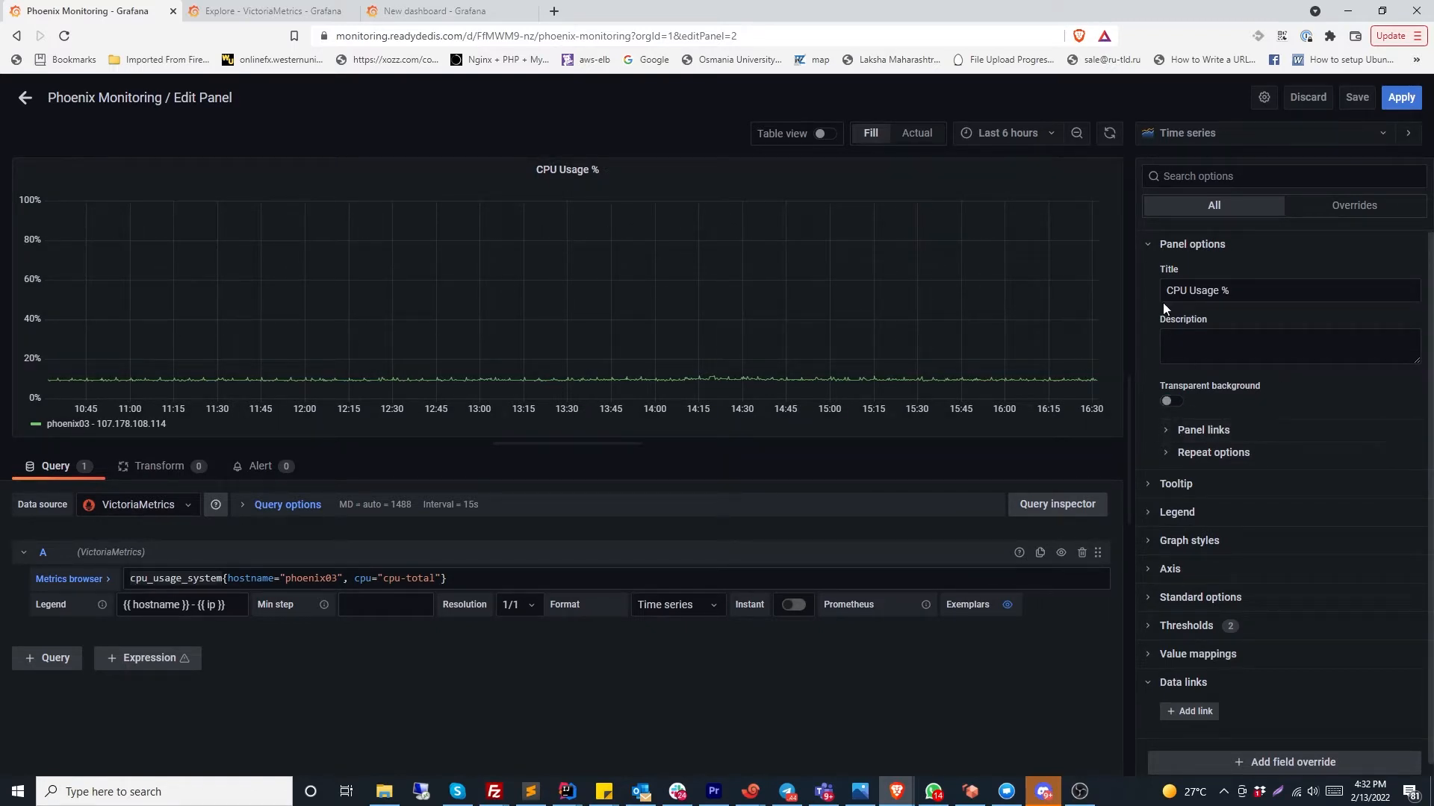
left_click(1165, 453)
left_click(1165, 452)
Set the panel's tooltip mode to All
left_click(1150, 247)
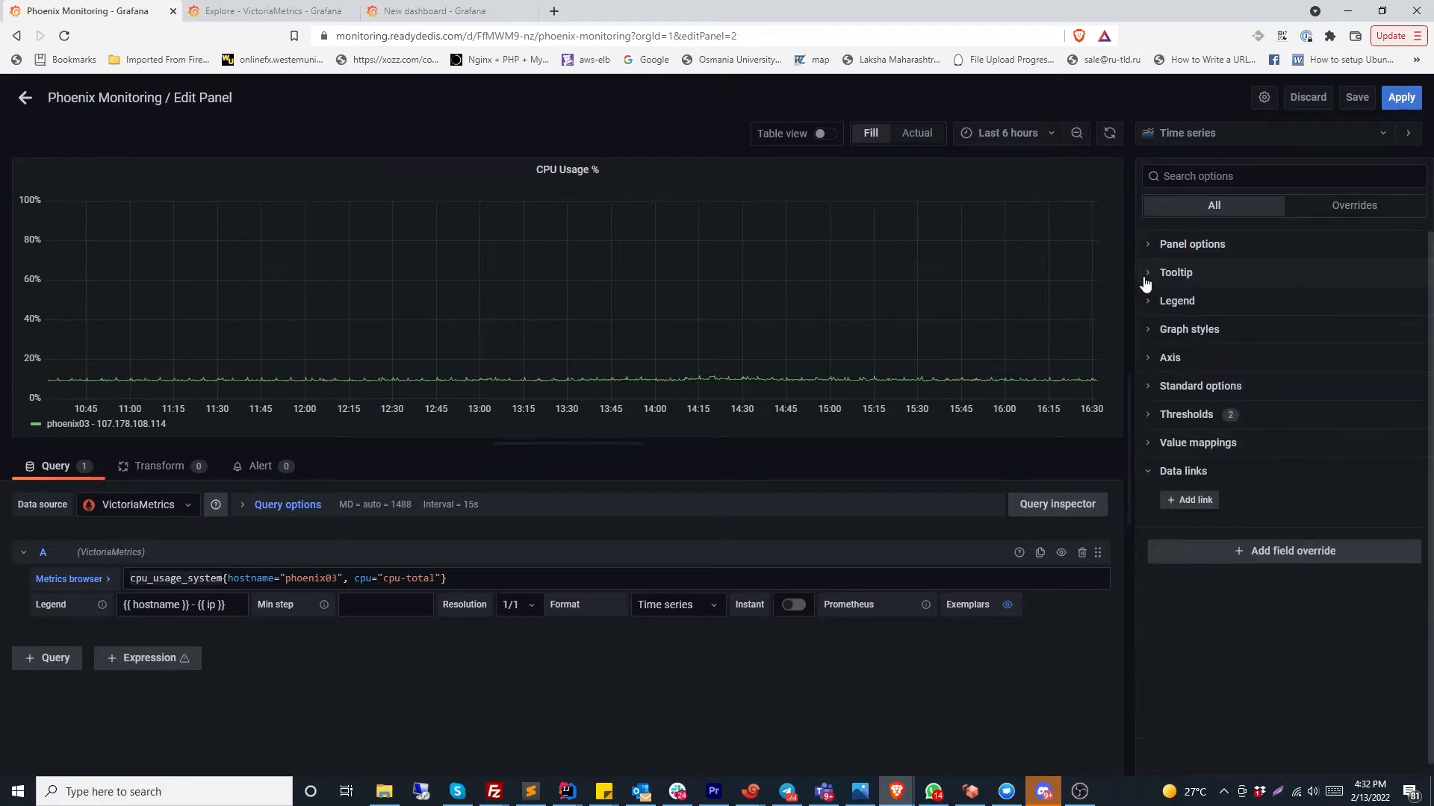
left_click(1147, 276)
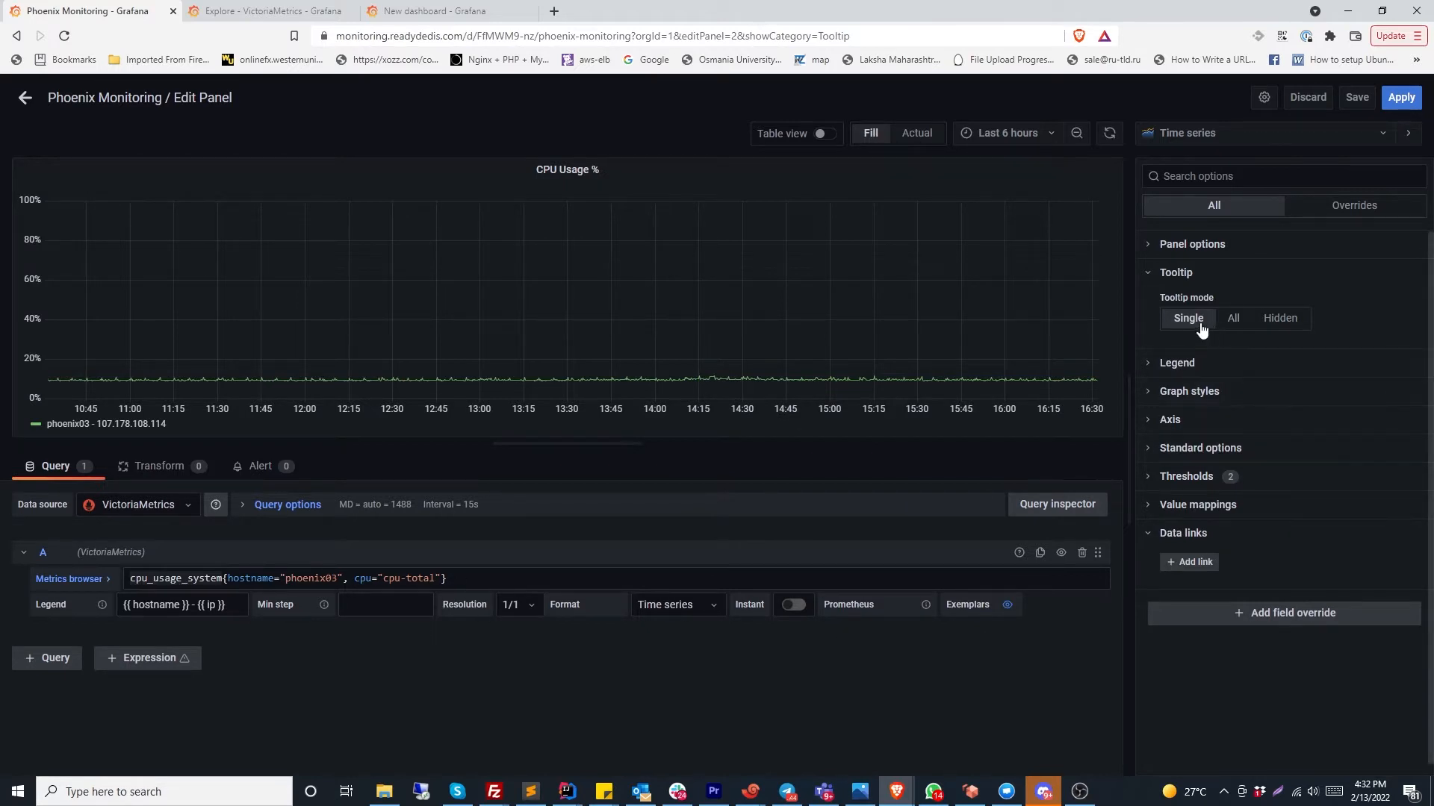
left_click(1233, 319)
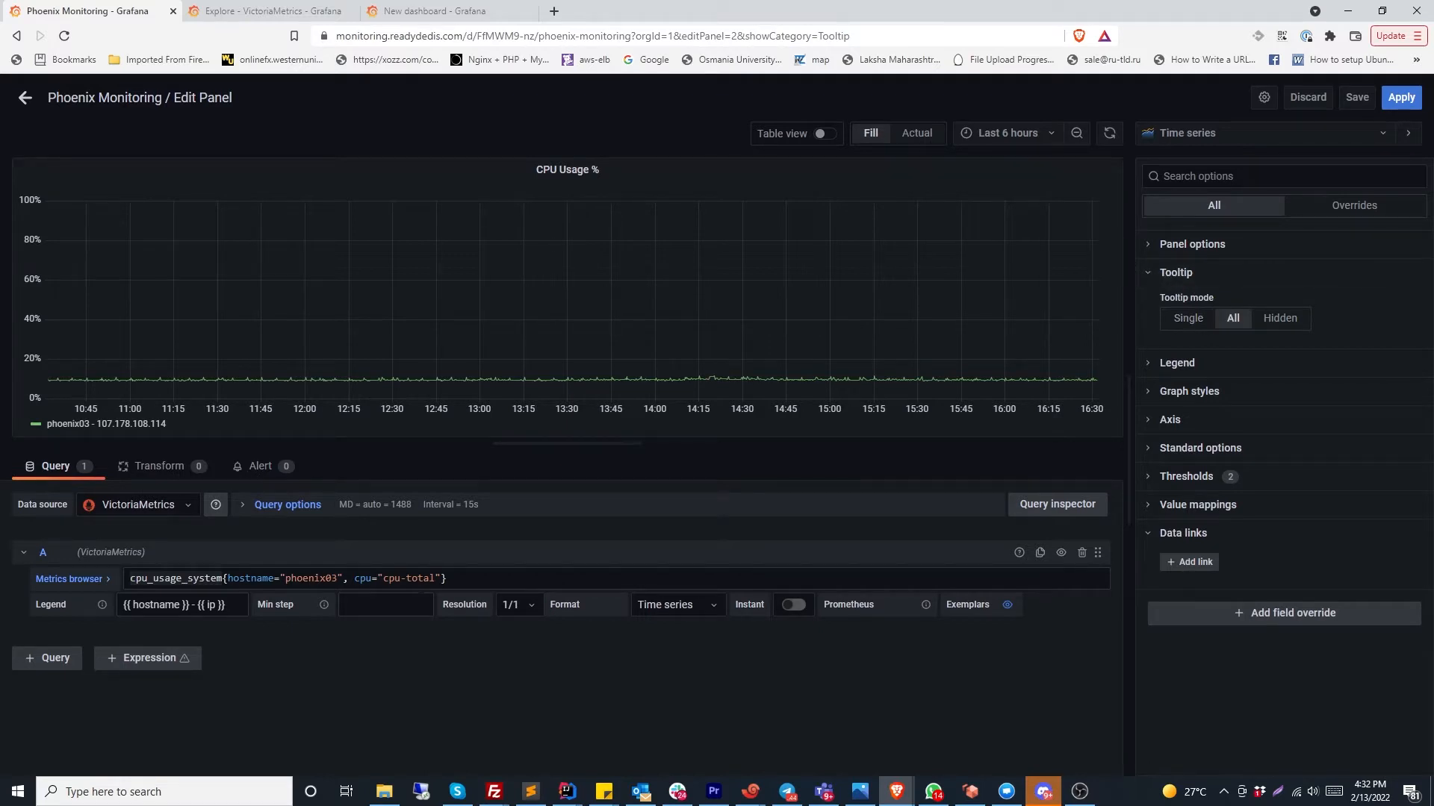
Add a second query to the panel with cpu_usage_system{hostname="phoenix04"}
left_click(47, 658)
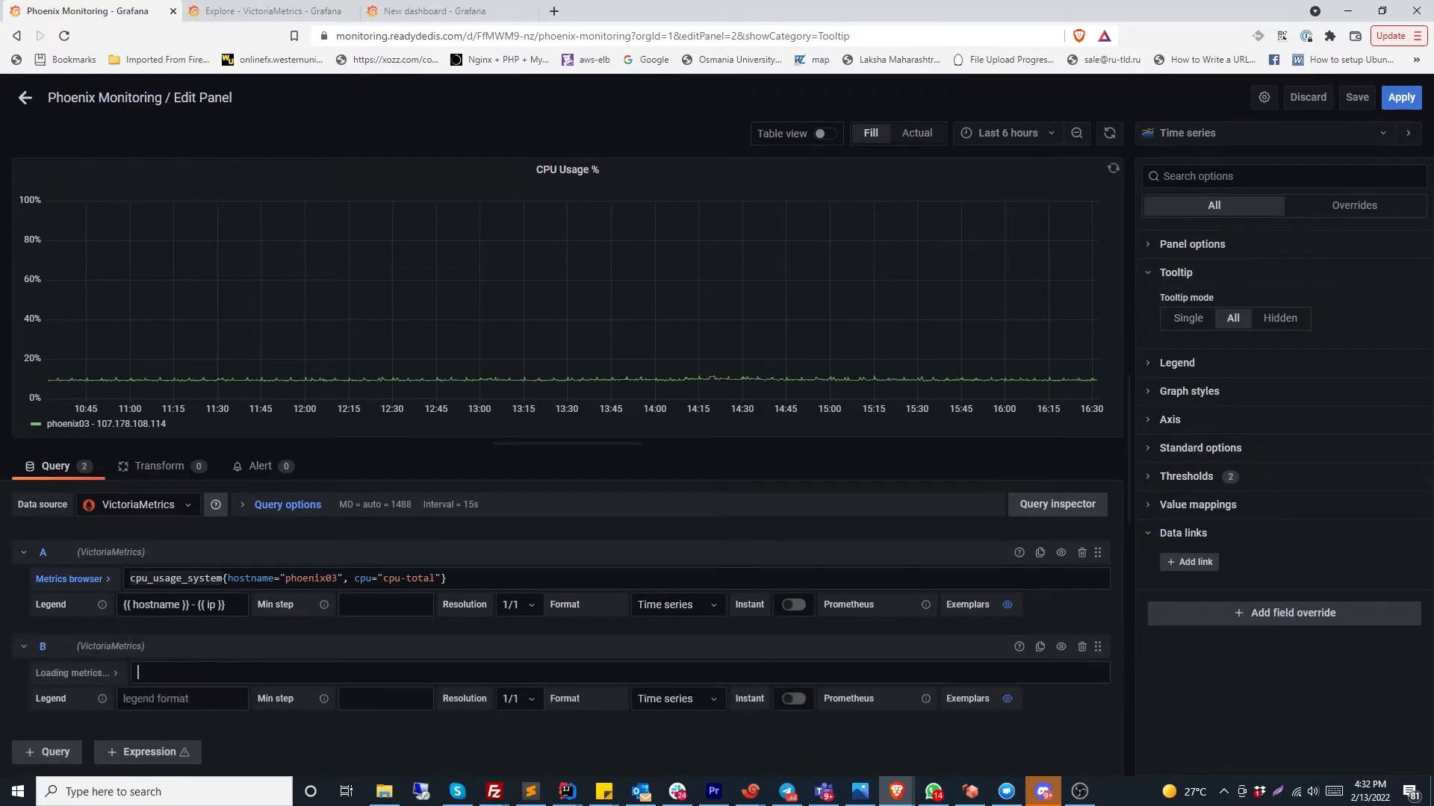
type("cpu_")
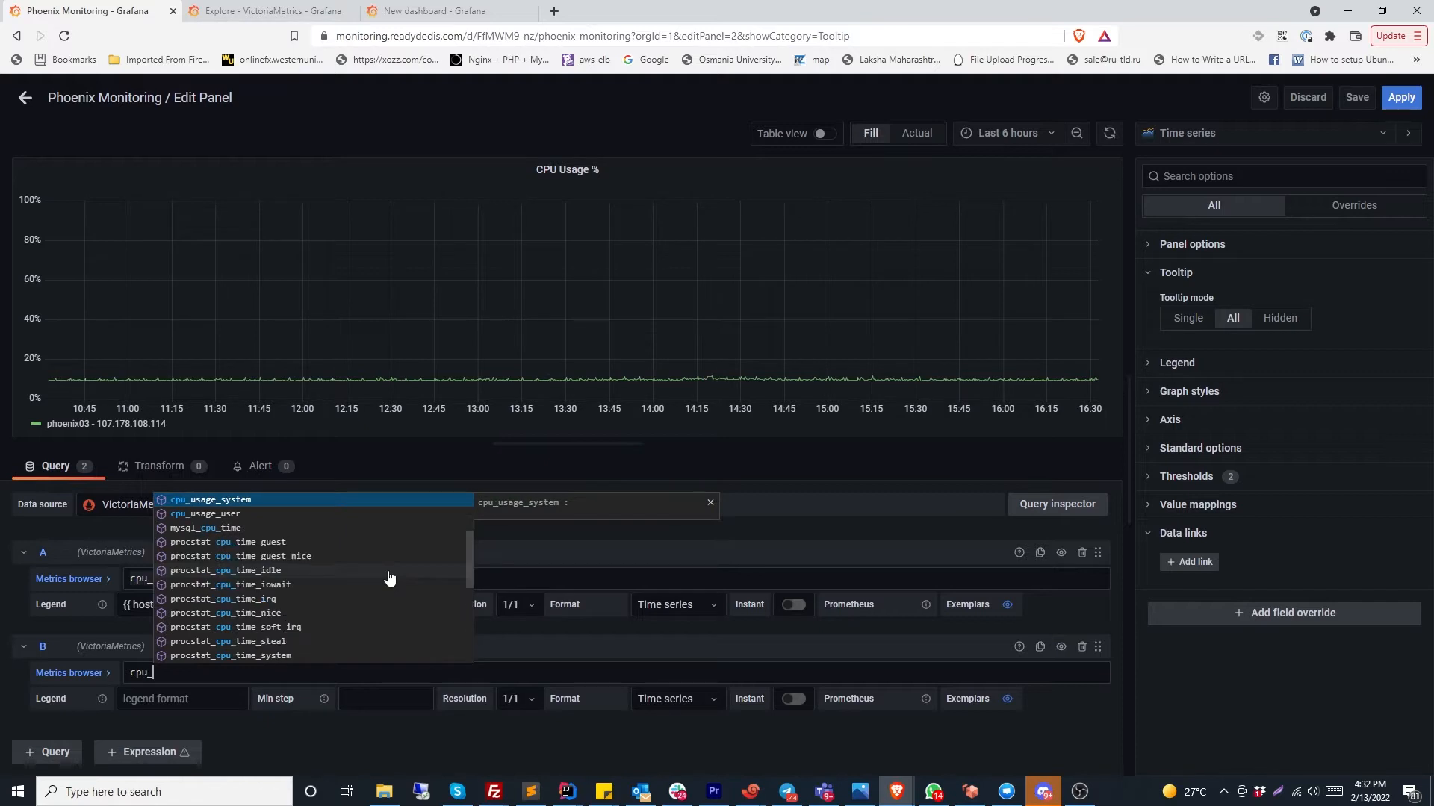
type("usage")
key("Return")
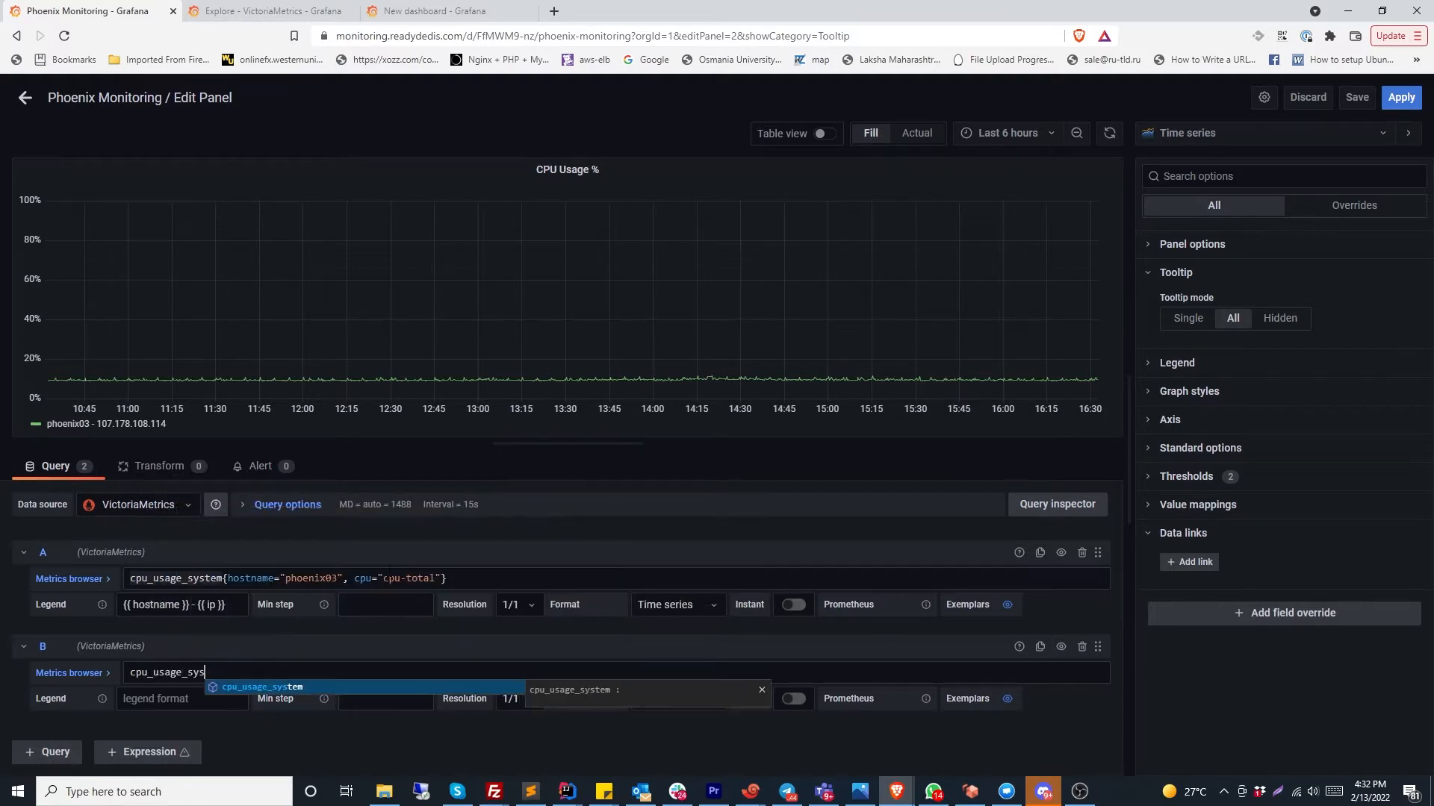
type("{host")
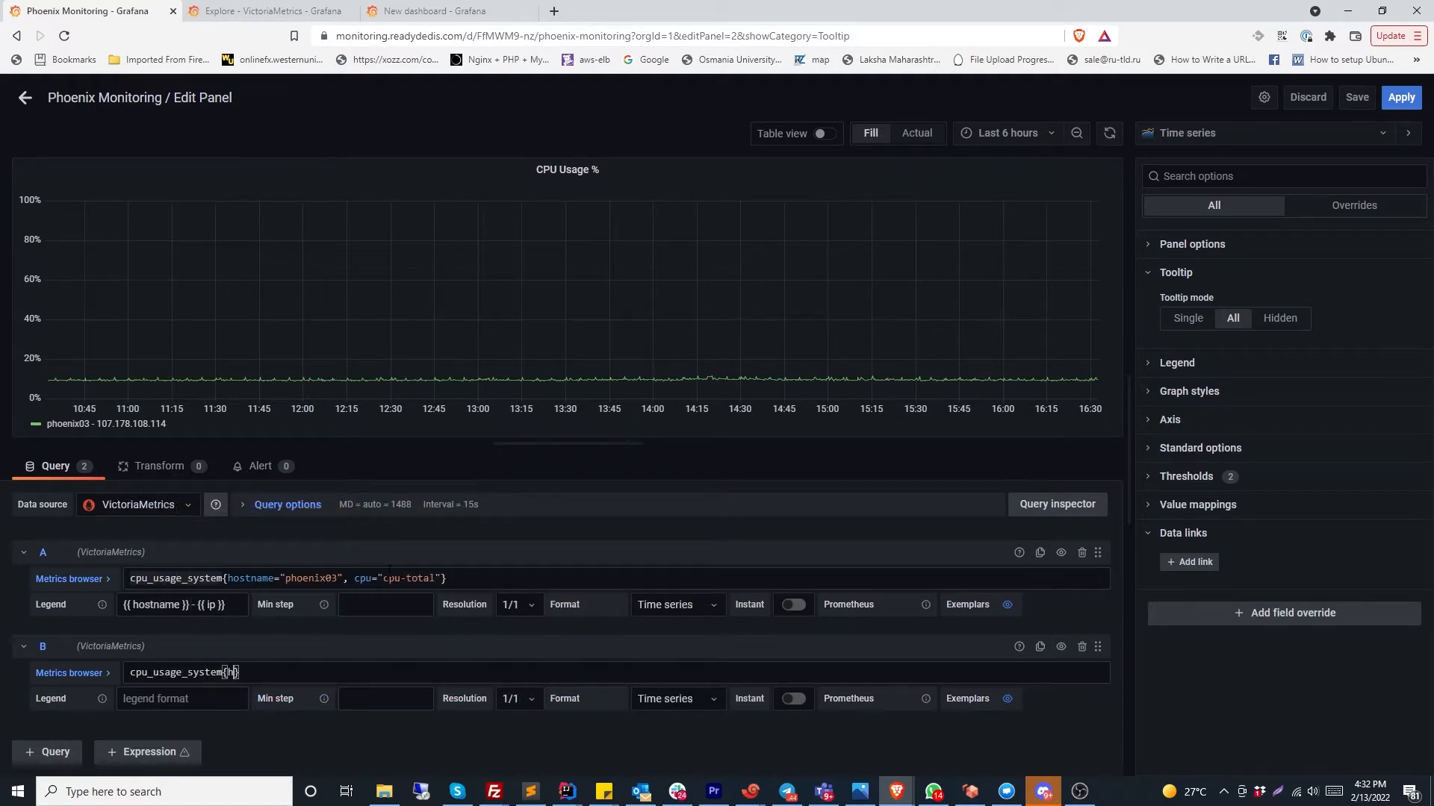
key("Down")
key("Return")
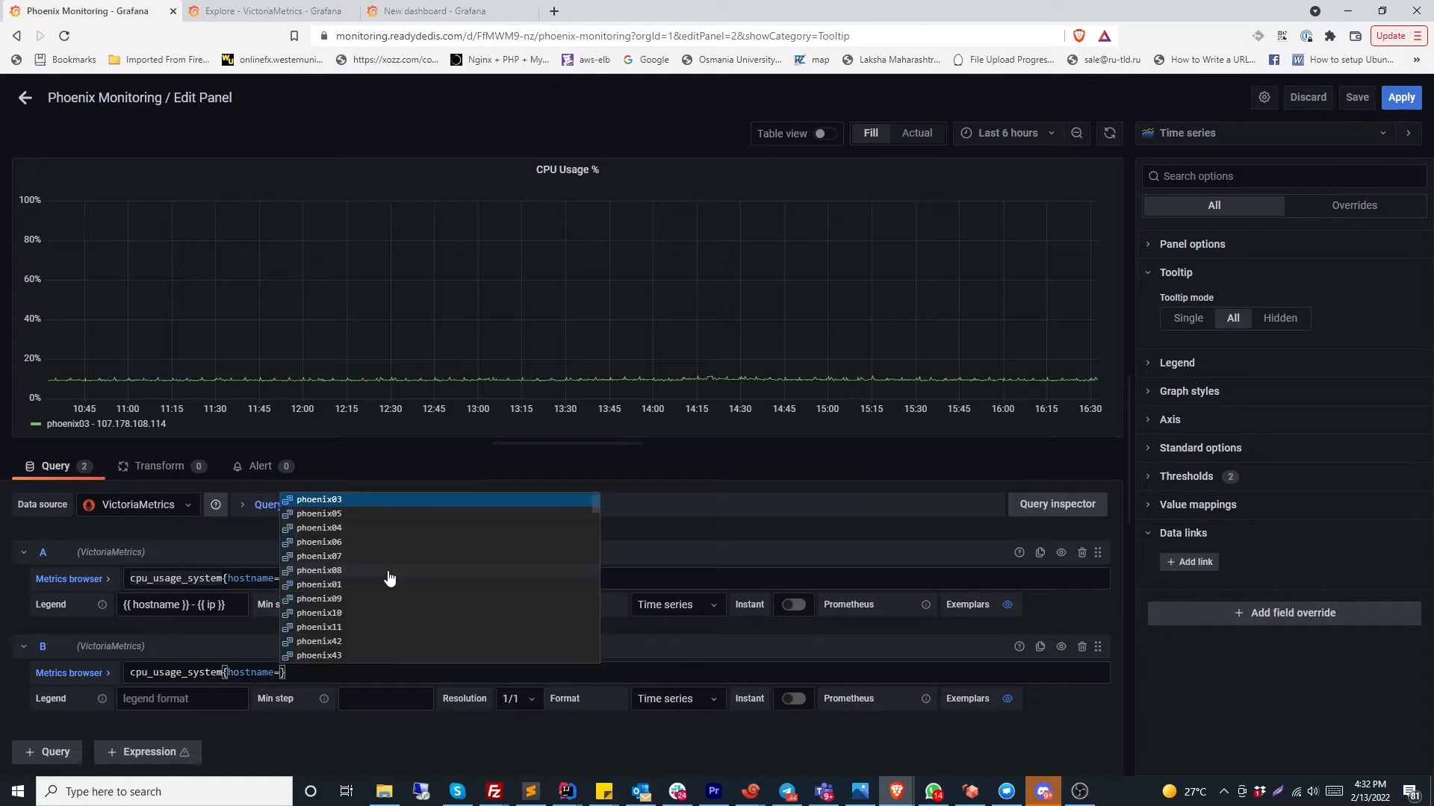
type("phoenix0")
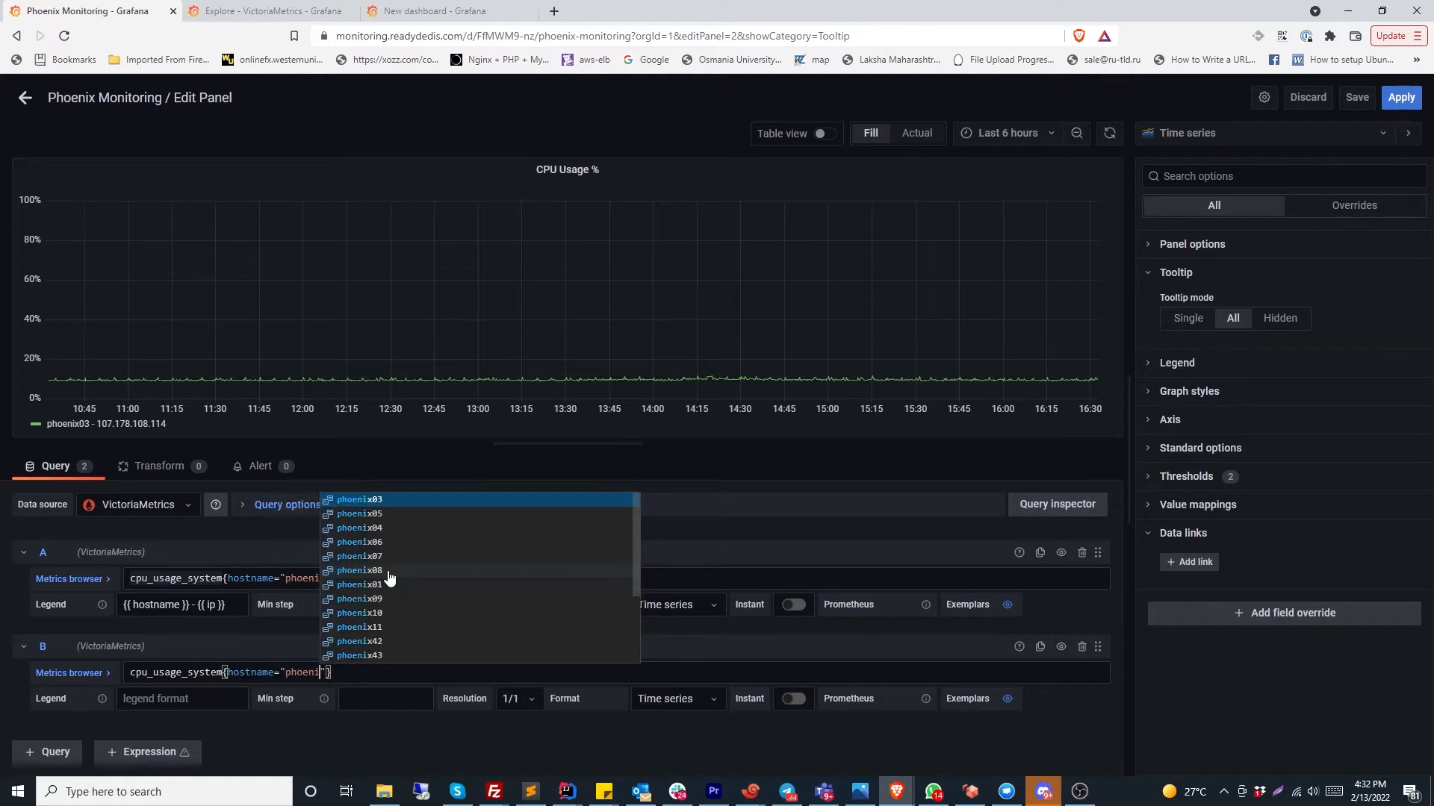
type("4\"")
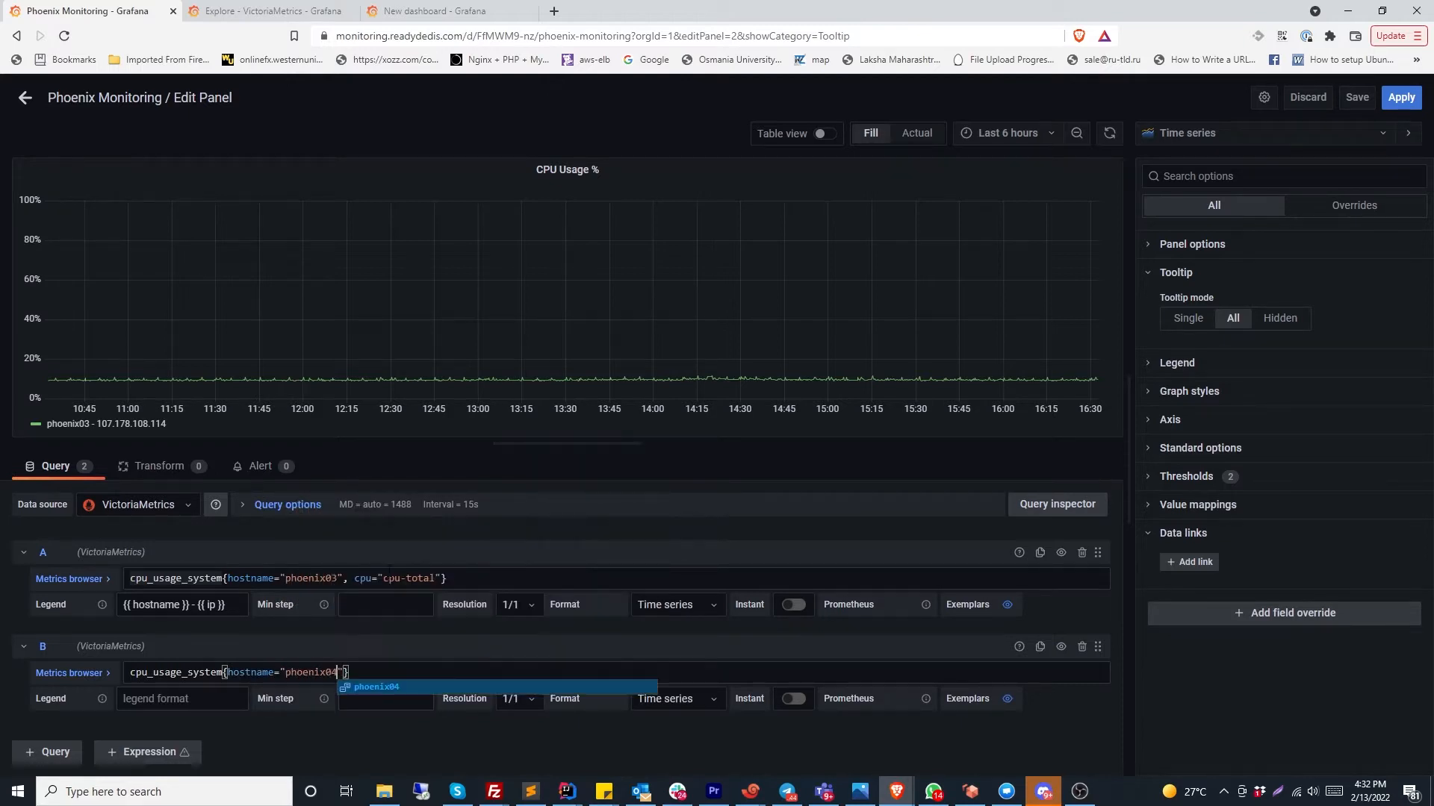
Add the label filter cpu="cpu-total" to the second query and run it
type(", cpu")
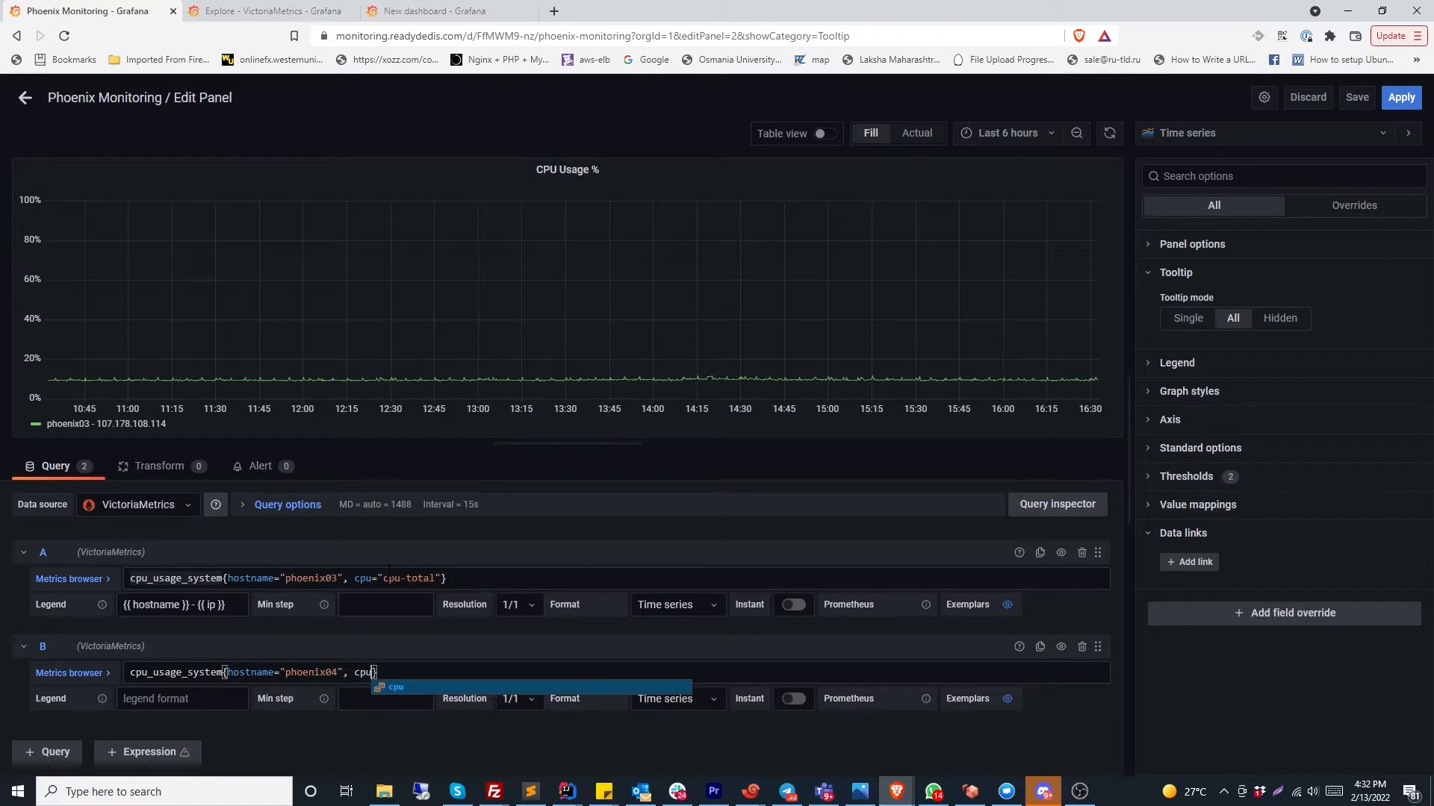
key("Return")
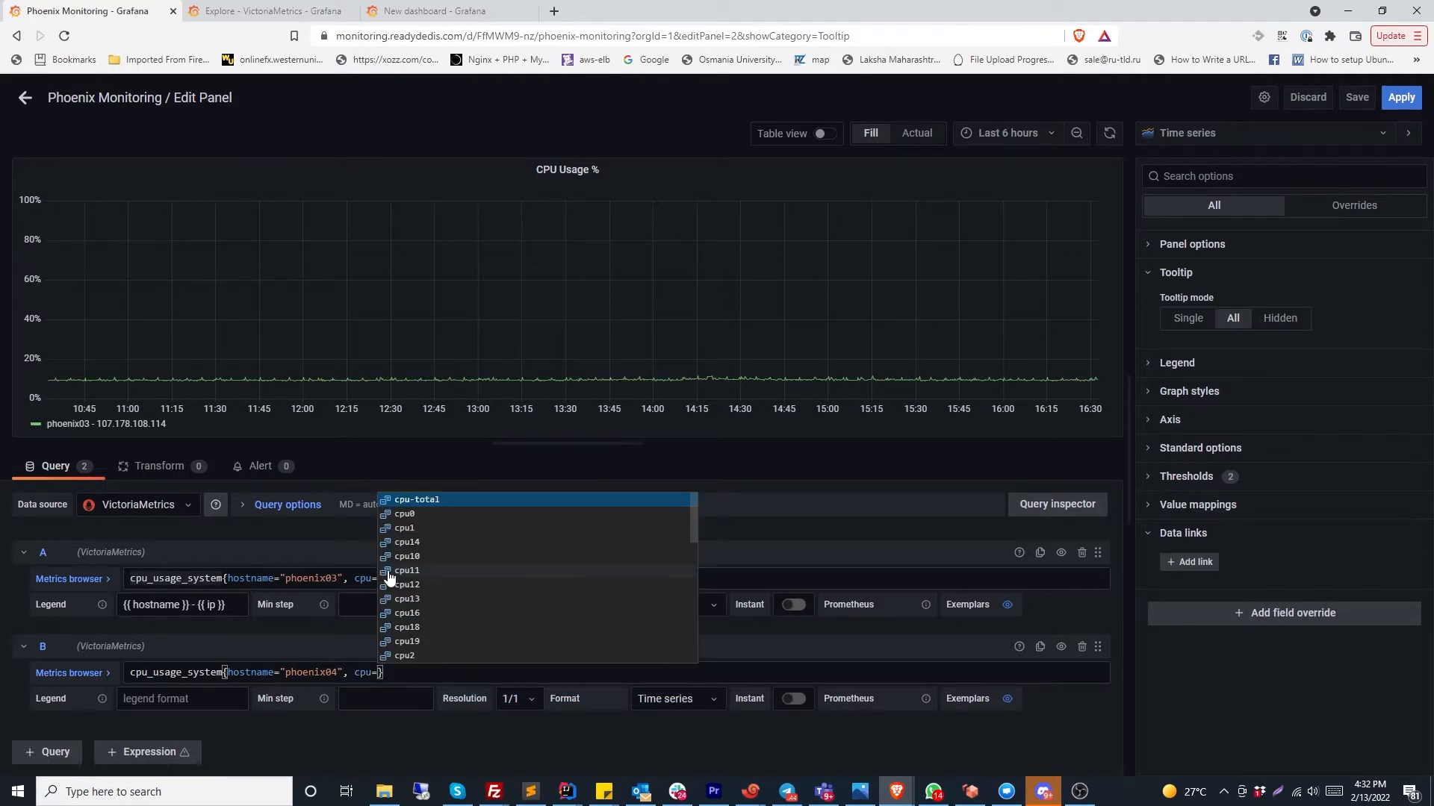
key("Return")
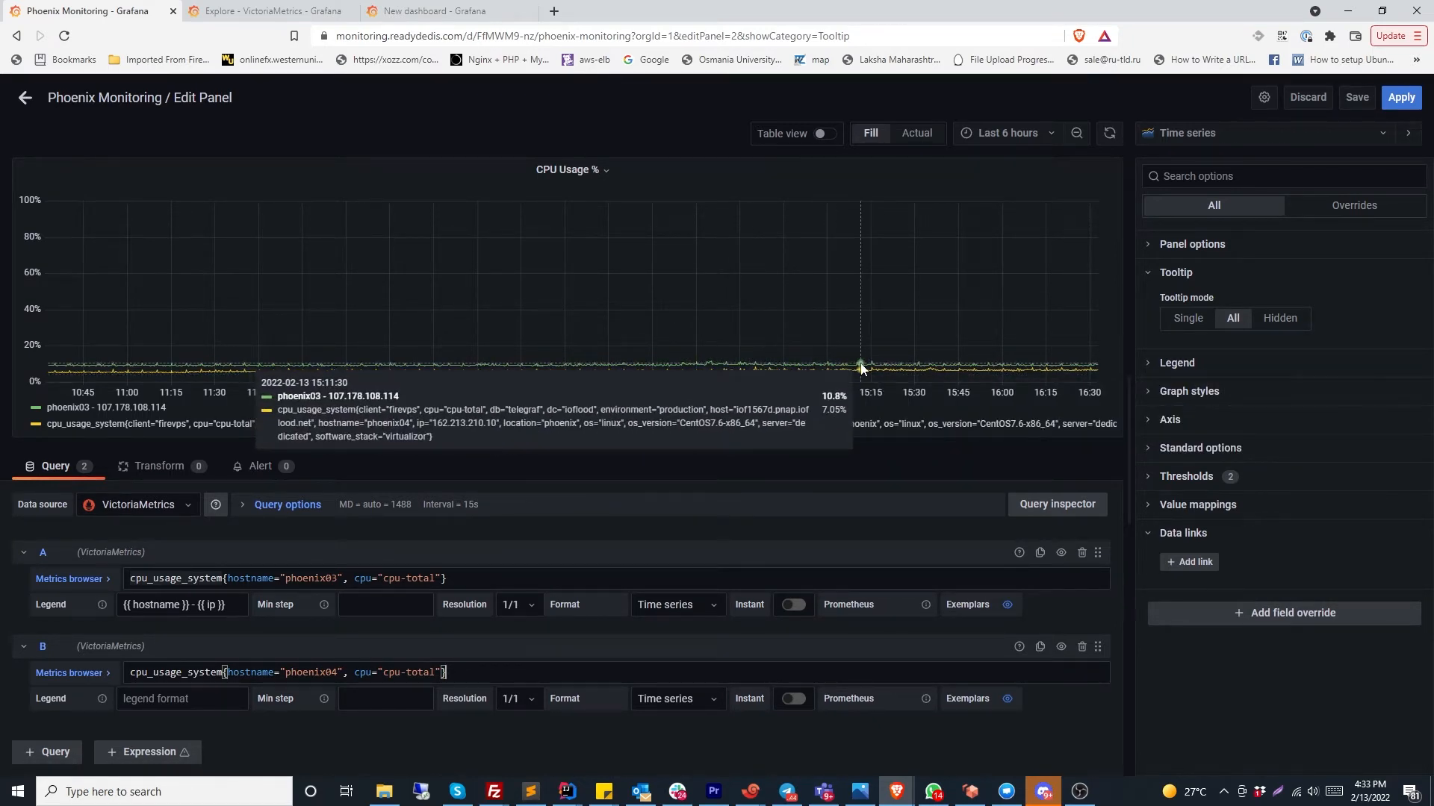
Copy the first query's legend format {{ hostname }} - {{ ip }} to the second query, and delete the second query
left_click(224, 605)
key("ctrl+a")
key("ctrl+c")
left_click(239, 700)
key("ctrl+v")
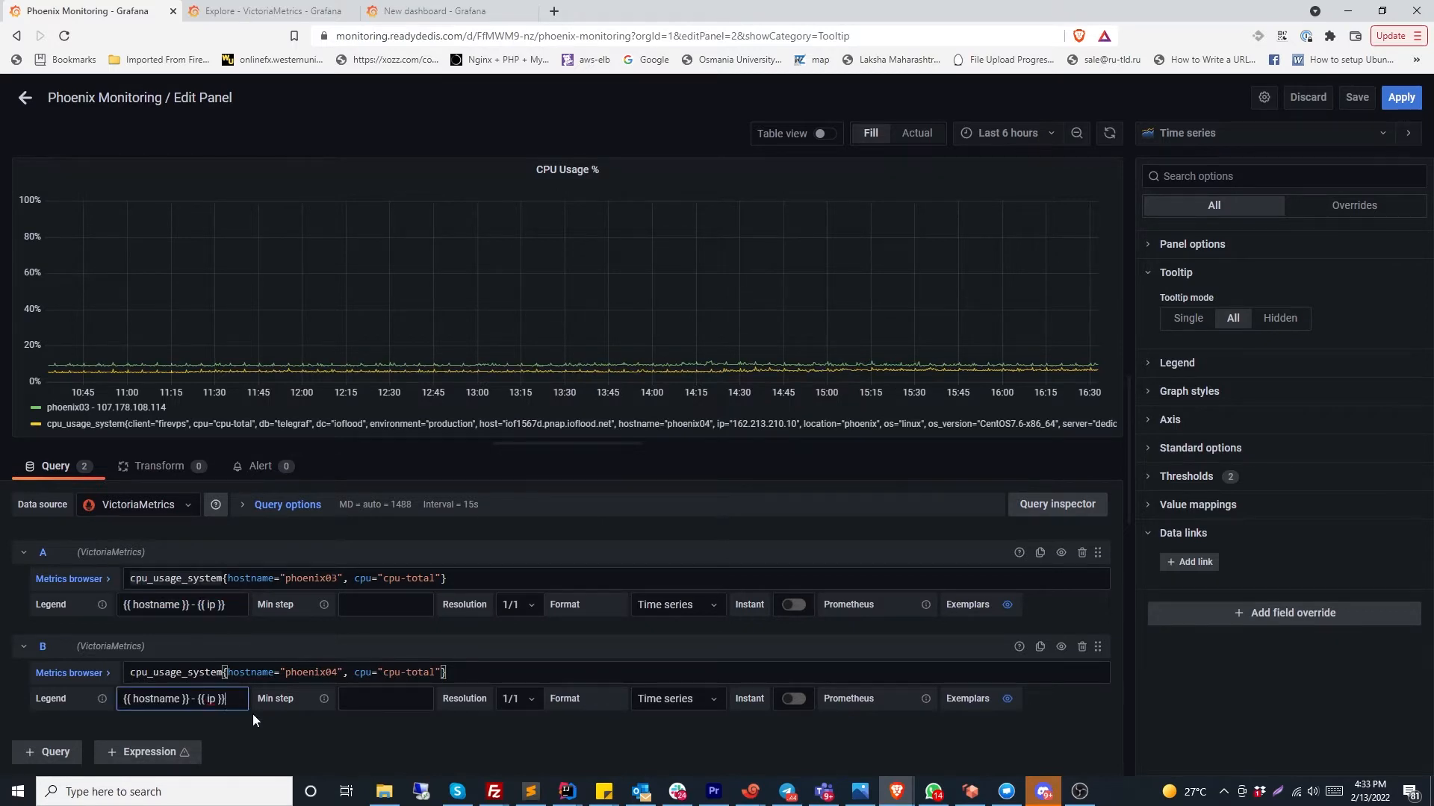
left_click(252, 713)
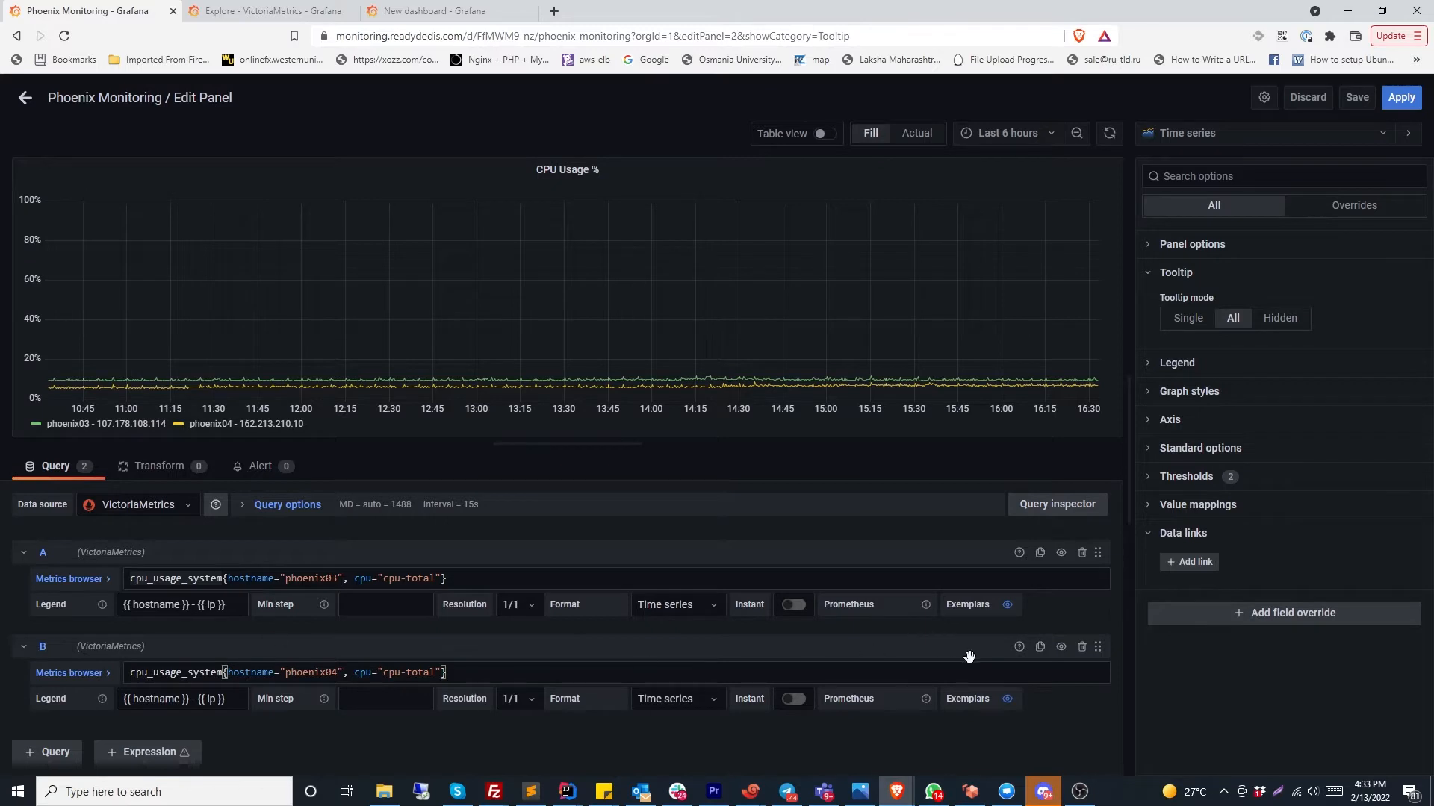
left_click(1081, 647)
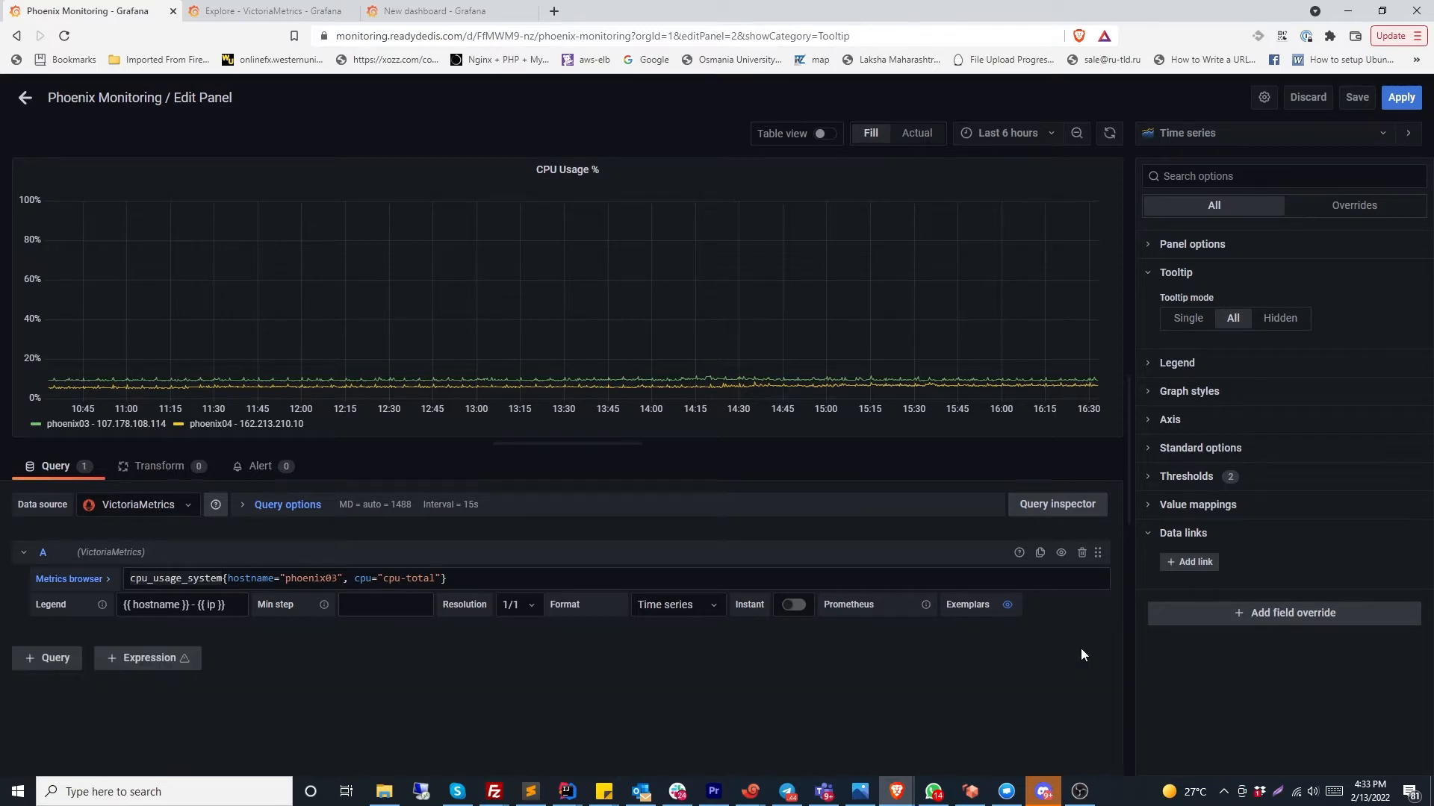
Change the query's hostname filter to the regular expression match hostname=~"phoenix.*" and run the query
left_click(280, 579)
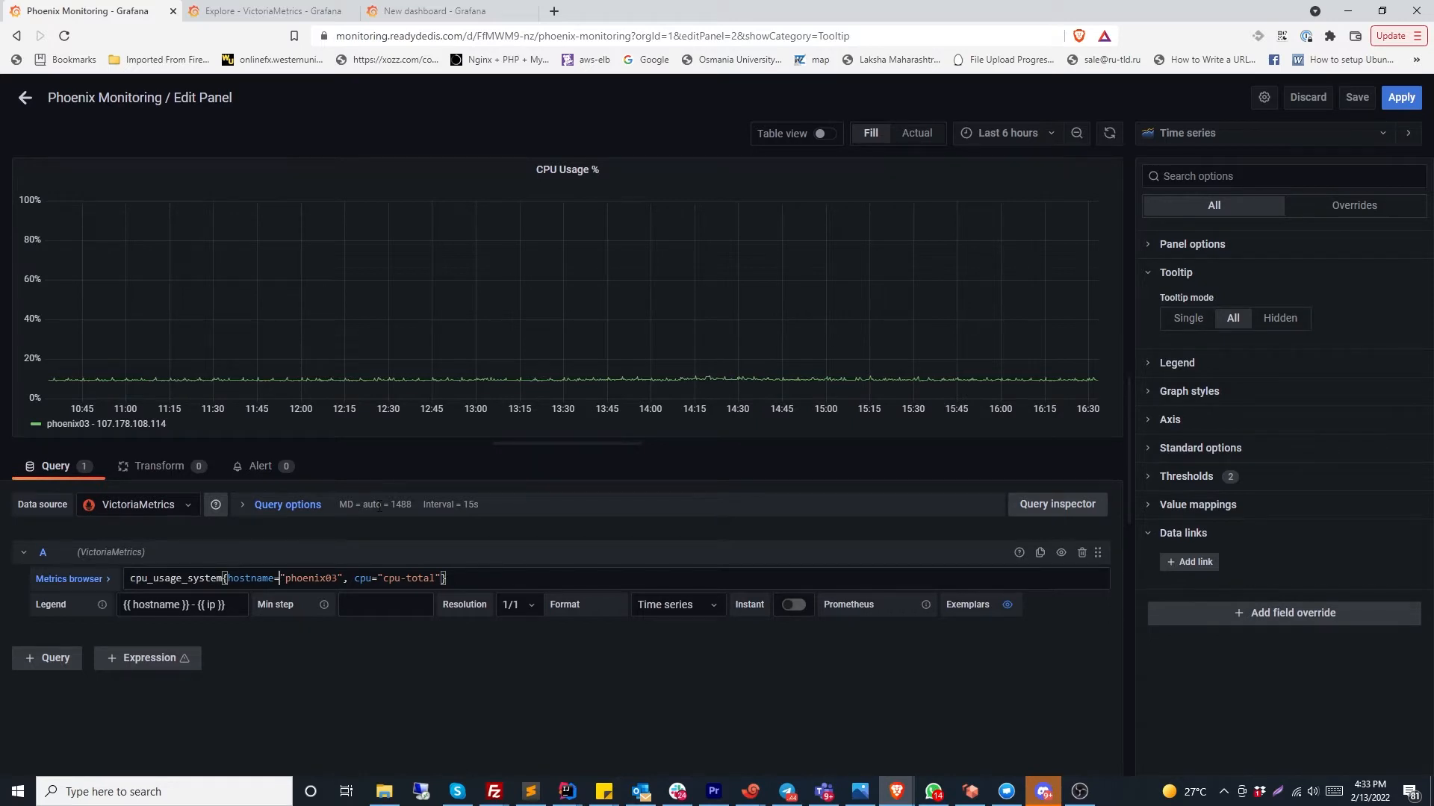
type("~")
key("Right")
key("Right")
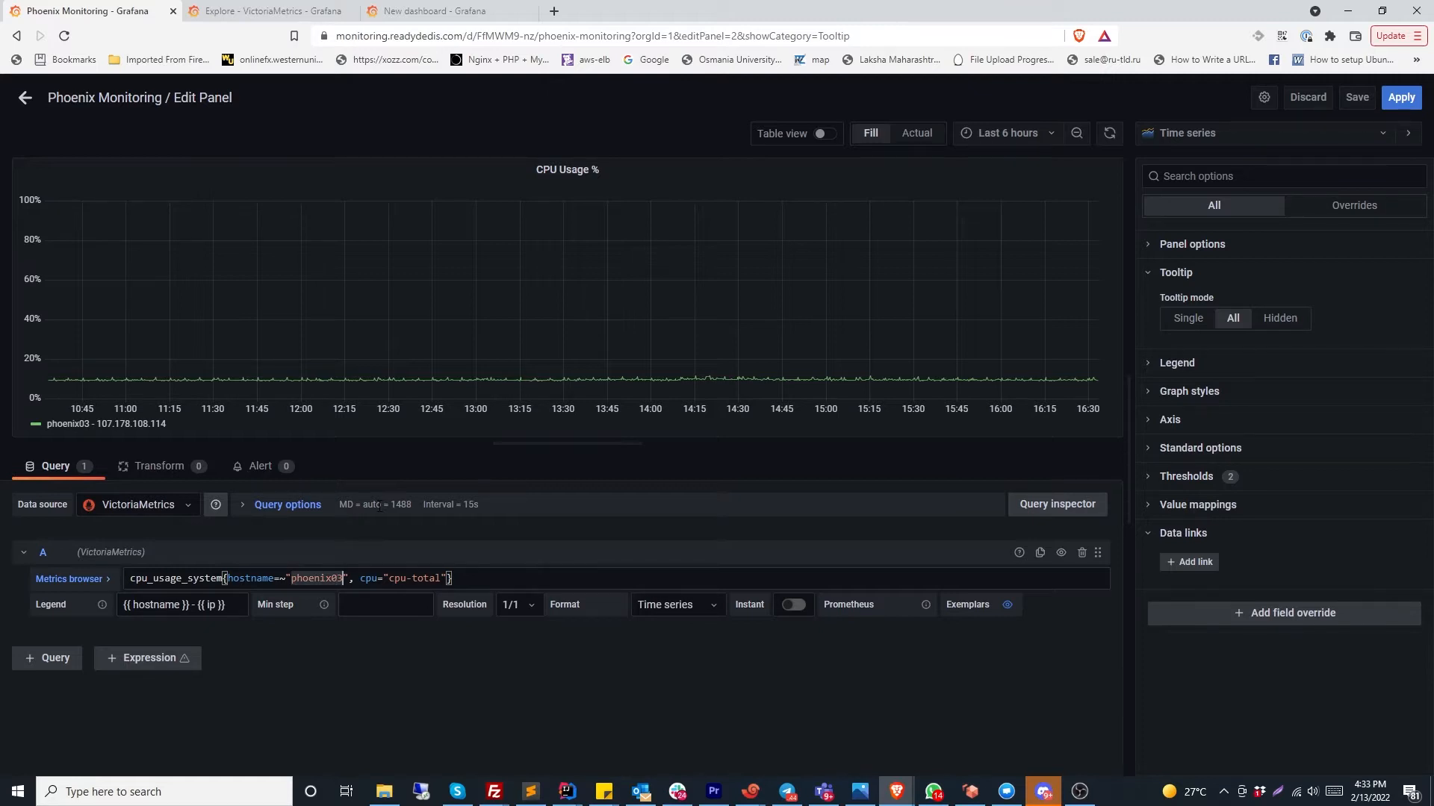
key("BackSpace")
key("BackSpace")
type(".*")
key("shift+Return")
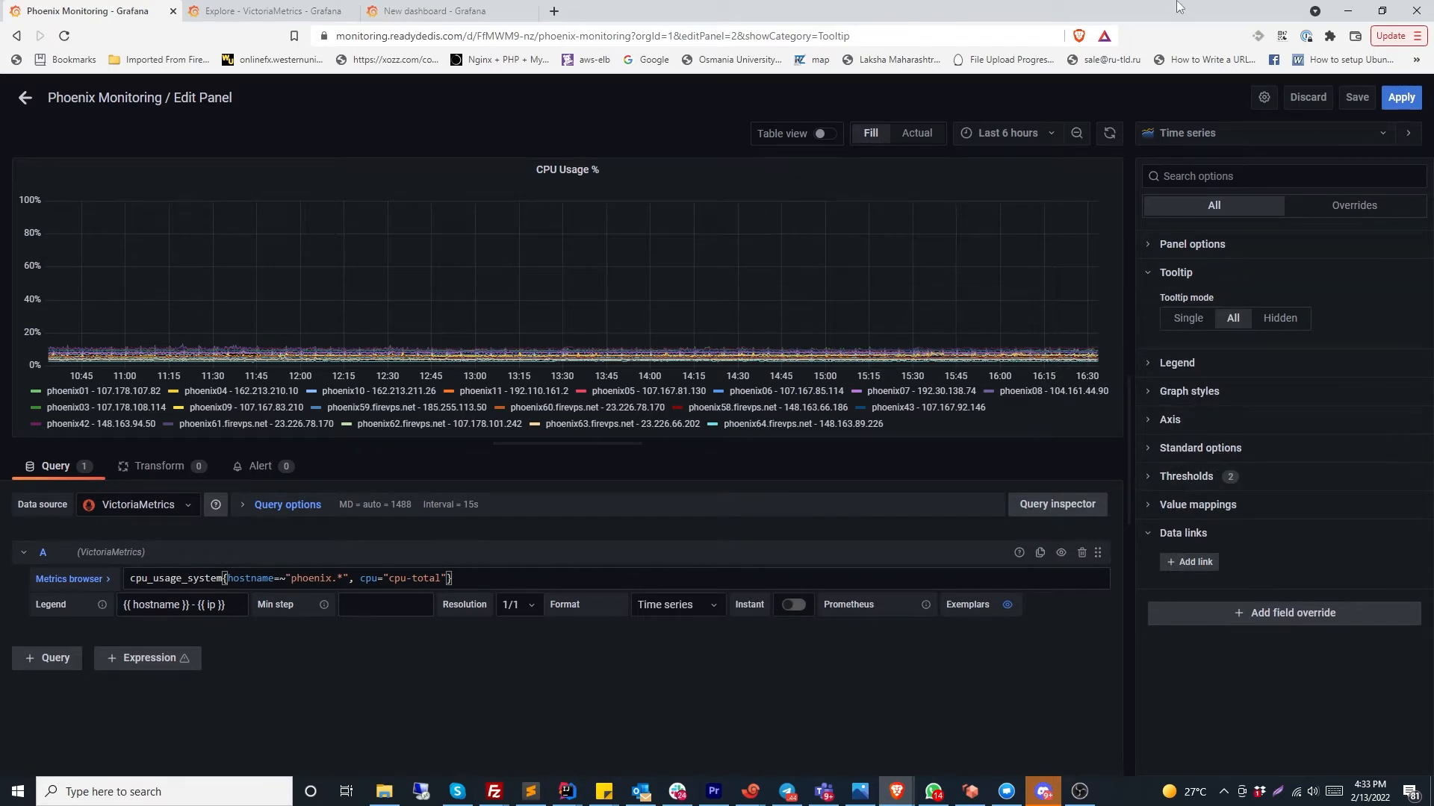
Compare the line interpolation types in the graph styles and choose the smooth curve
left_click(1165, 397)
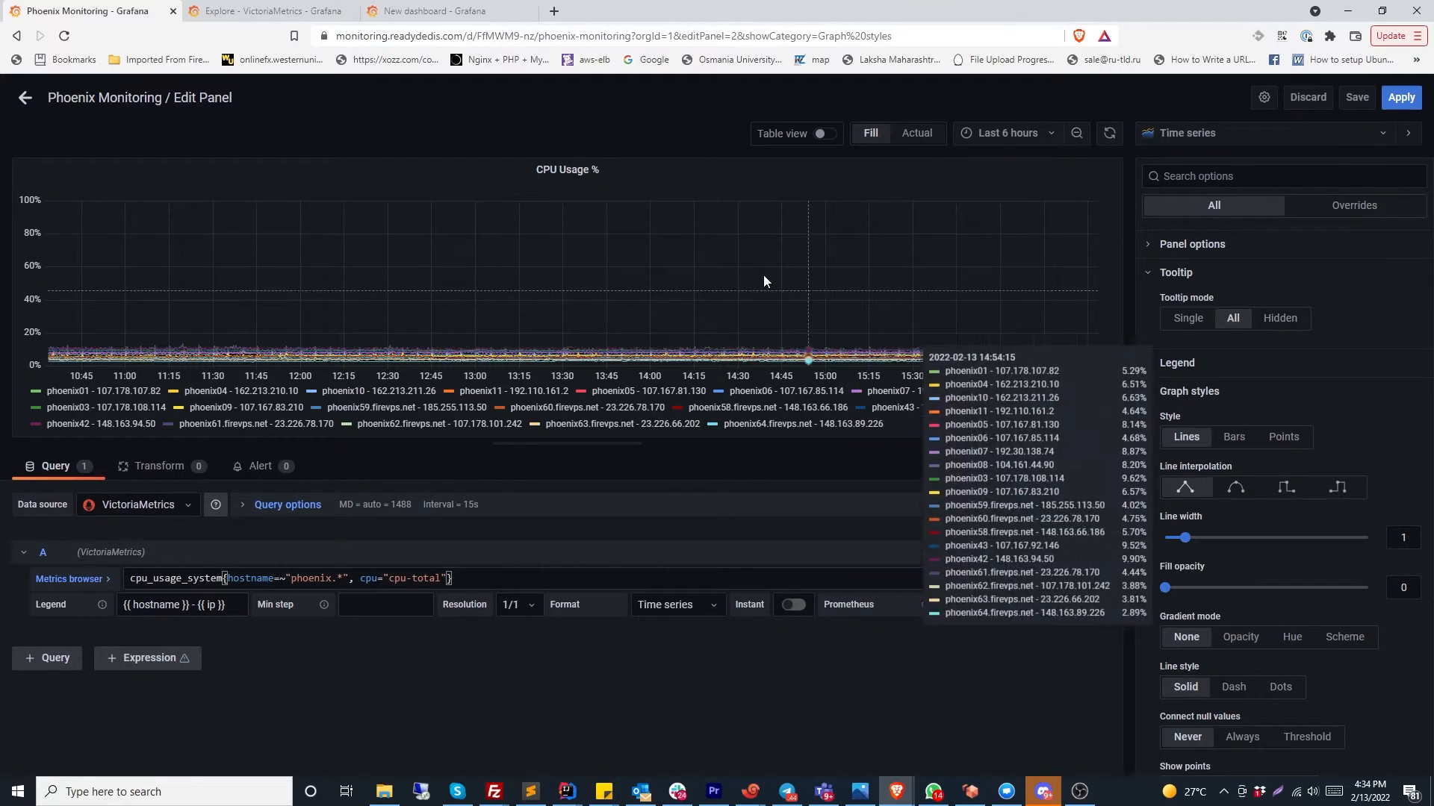
left_click(1239, 493)
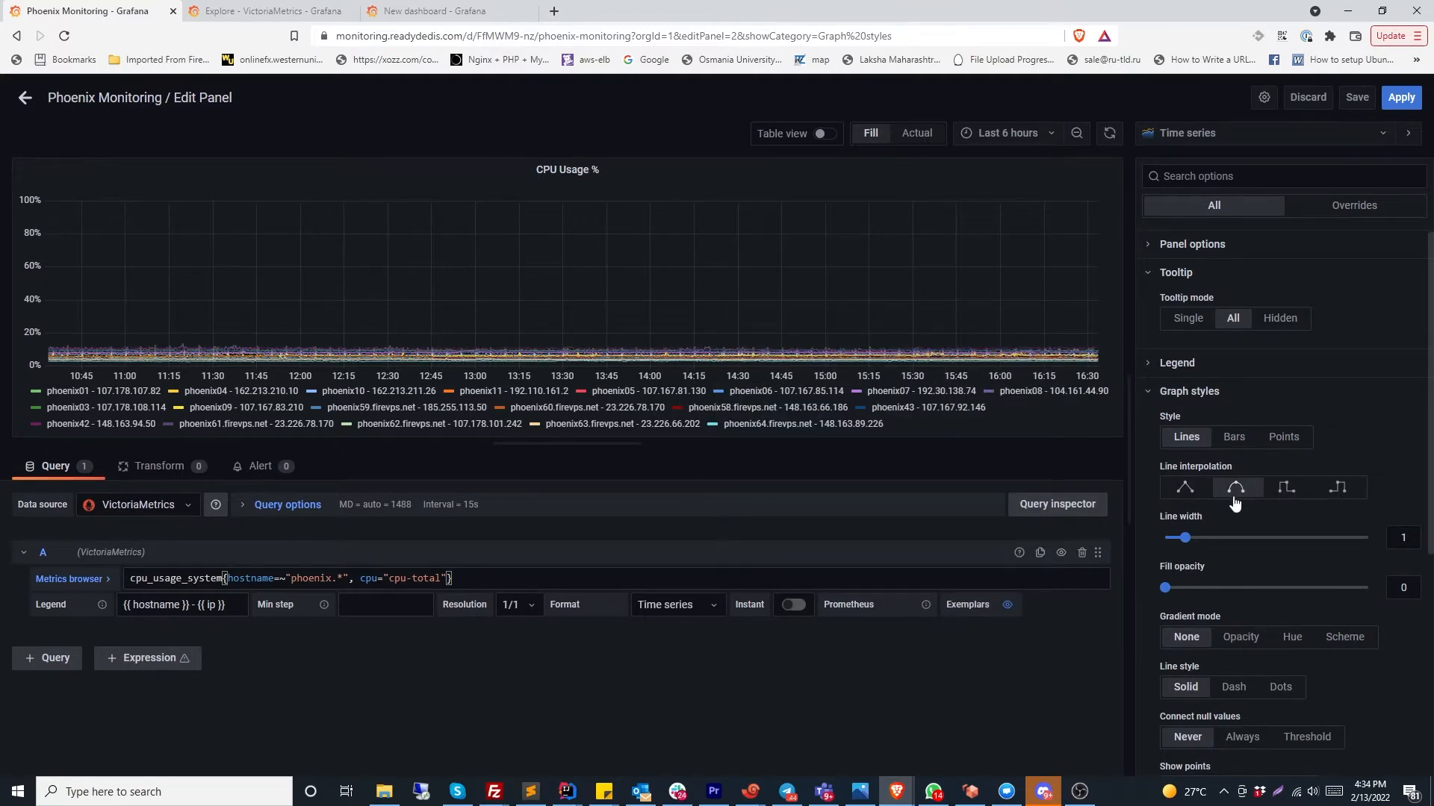
left_click(1284, 491)
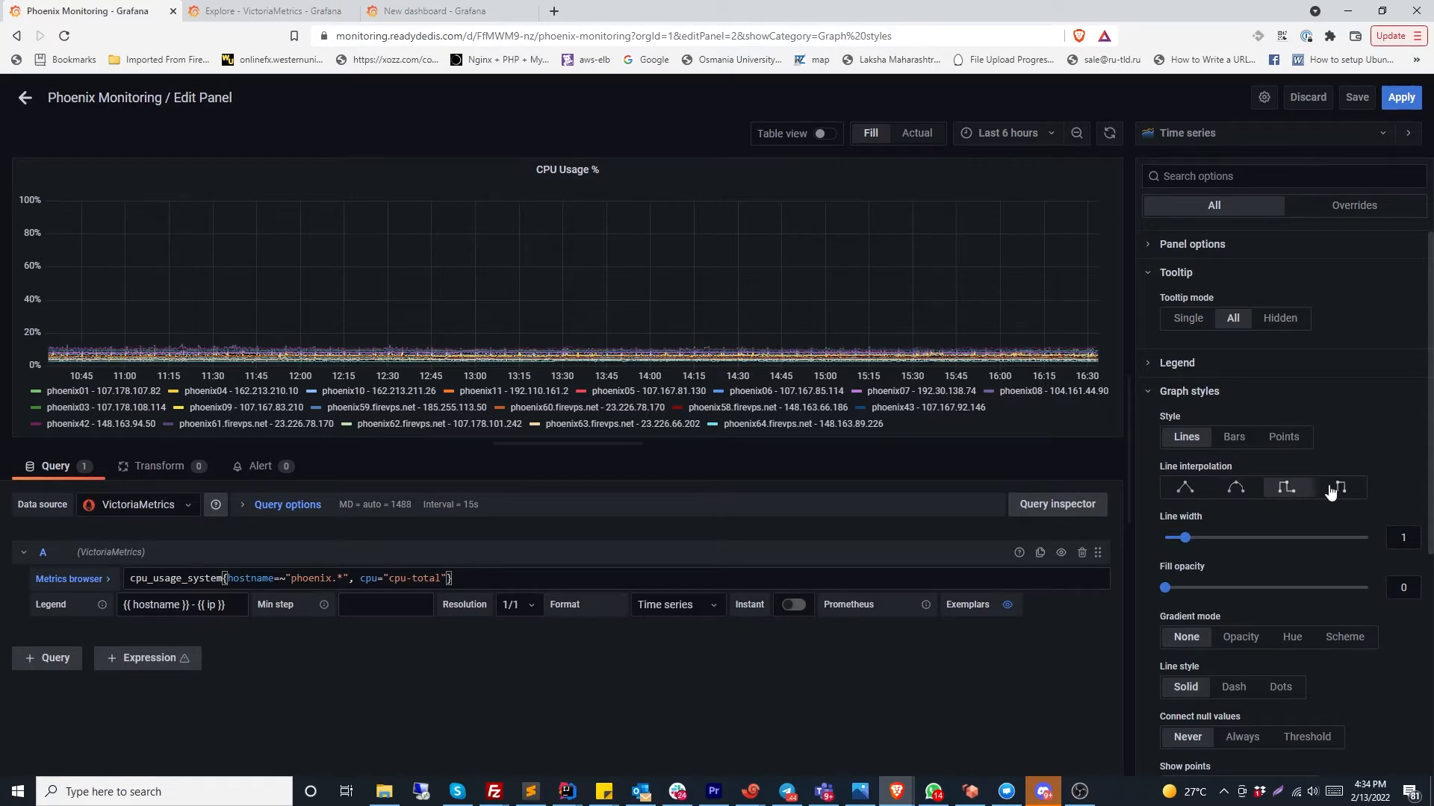
left_click(1335, 490)
left_click(1272, 491)
left_click(1231, 491)
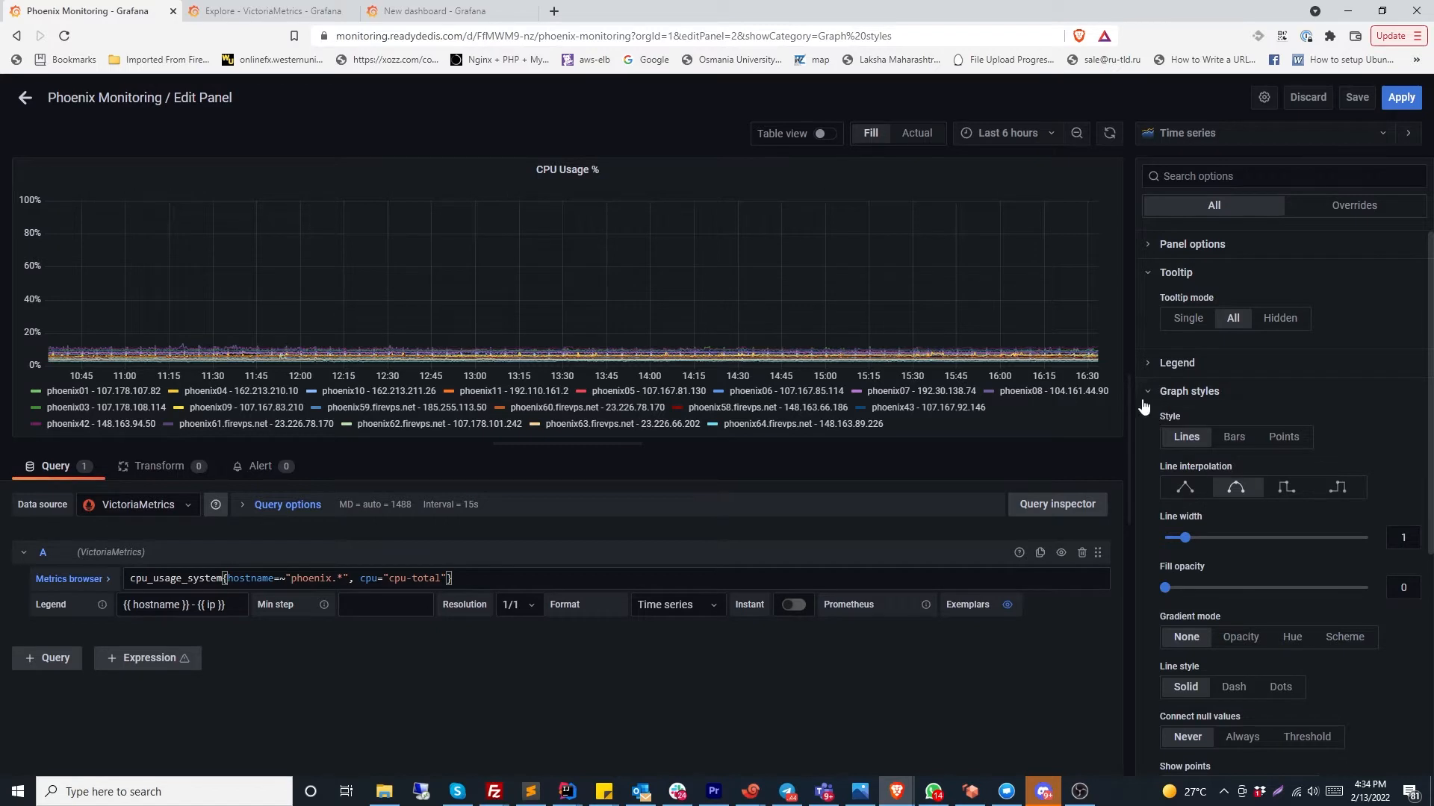
Try the Opacity gradient mode, return it to None, and set Connect null values to Always
scroll(1195, 429, "down", 3)
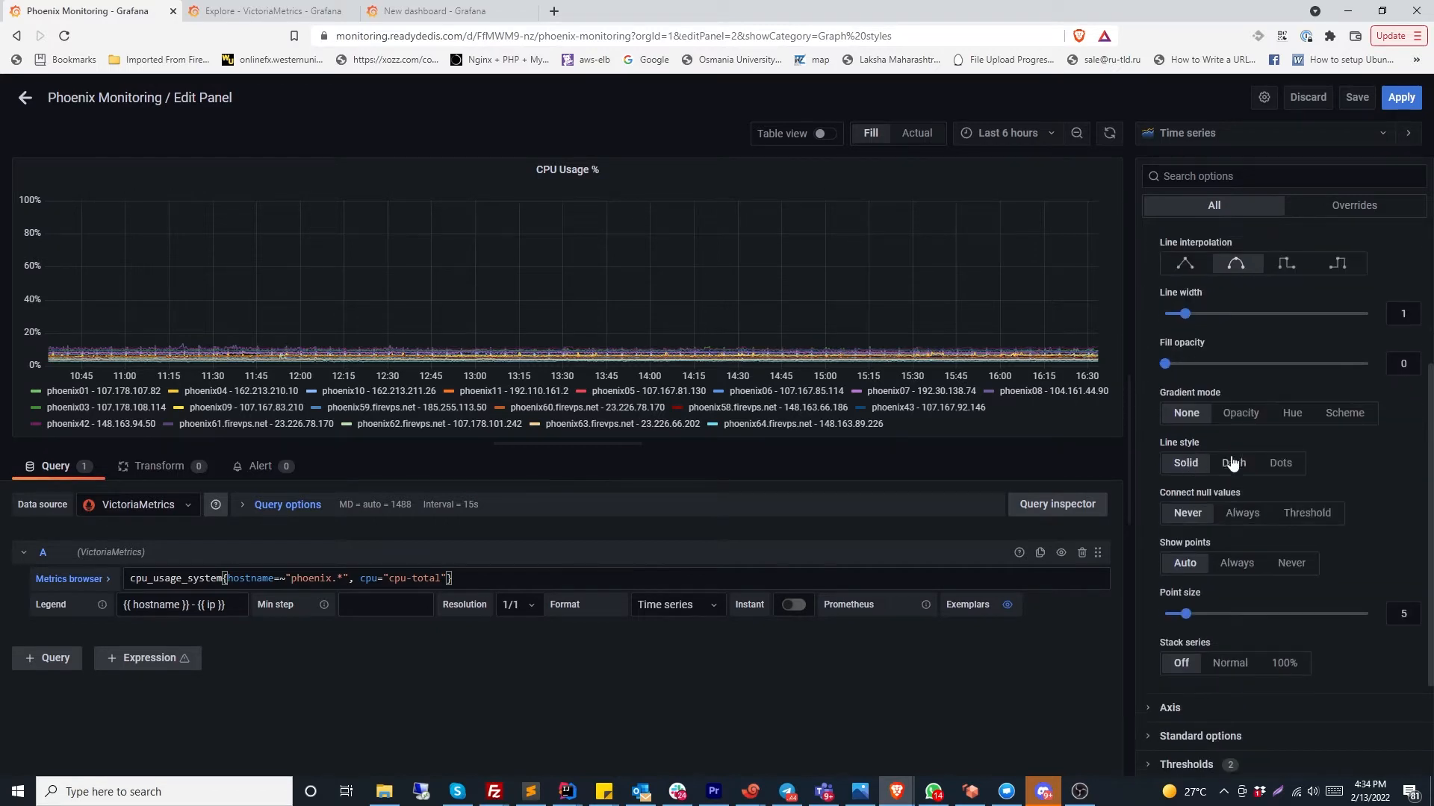
left_click(1240, 417)
left_click(1203, 422)
left_click(1240, 515)
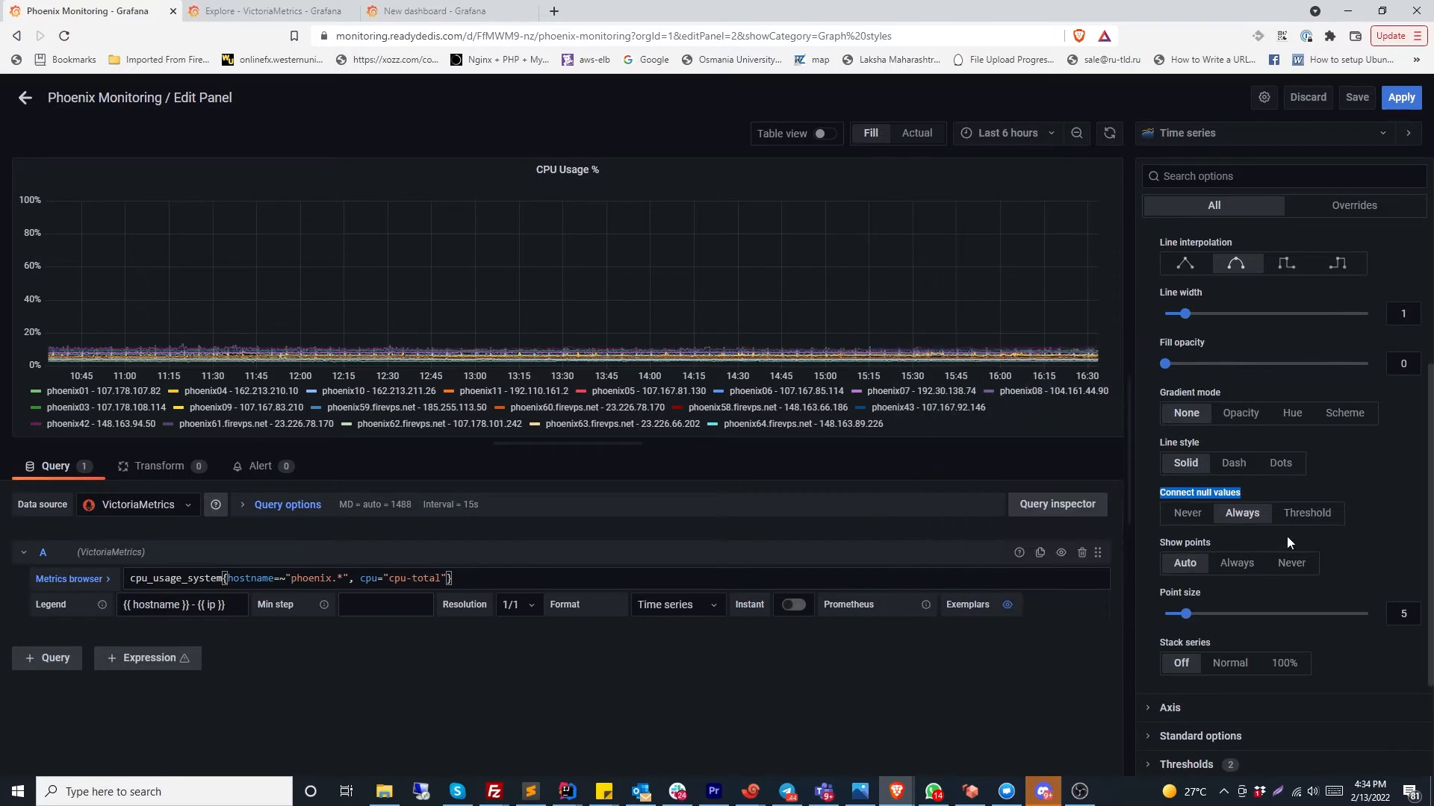
Set the graph's series stacking to Normal
scroll(1241, 616, "down", 2)
scroll(1243, 543, "up", 3)
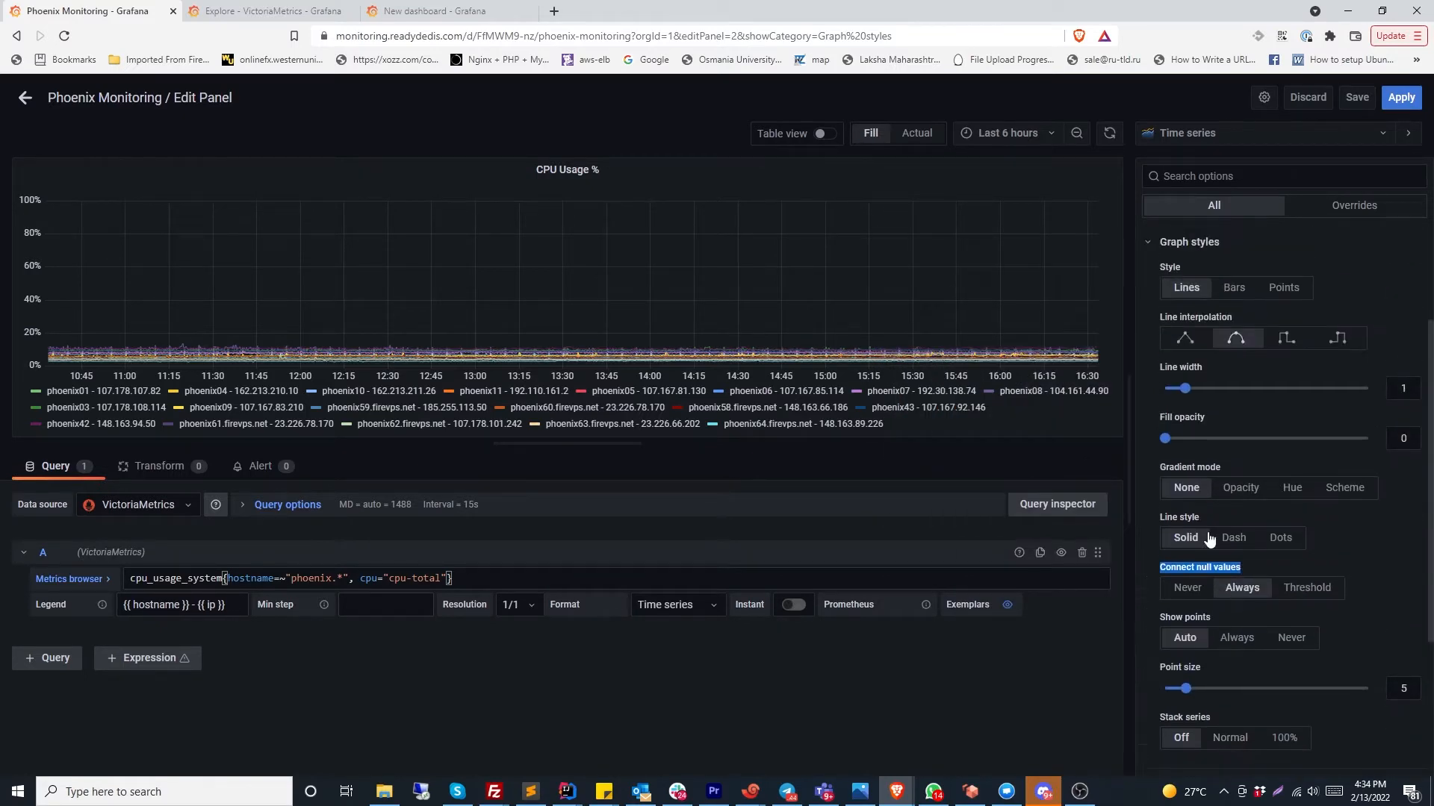
scroll(1224, 601, "down", 2)
left_click(1229, 590)
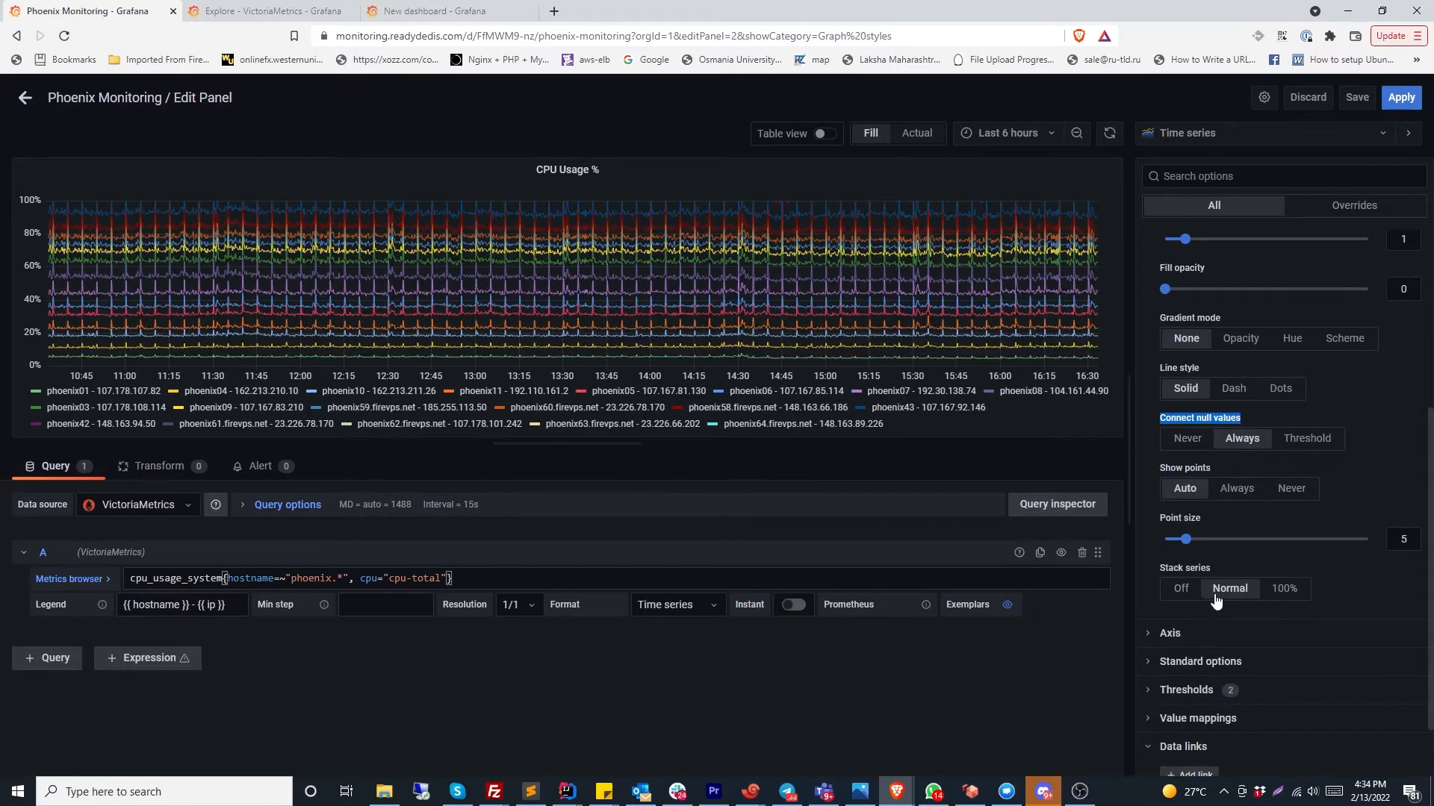
Try 100% stacking for the graph's series and set Stack series to Off
mouse_move(633, 210)
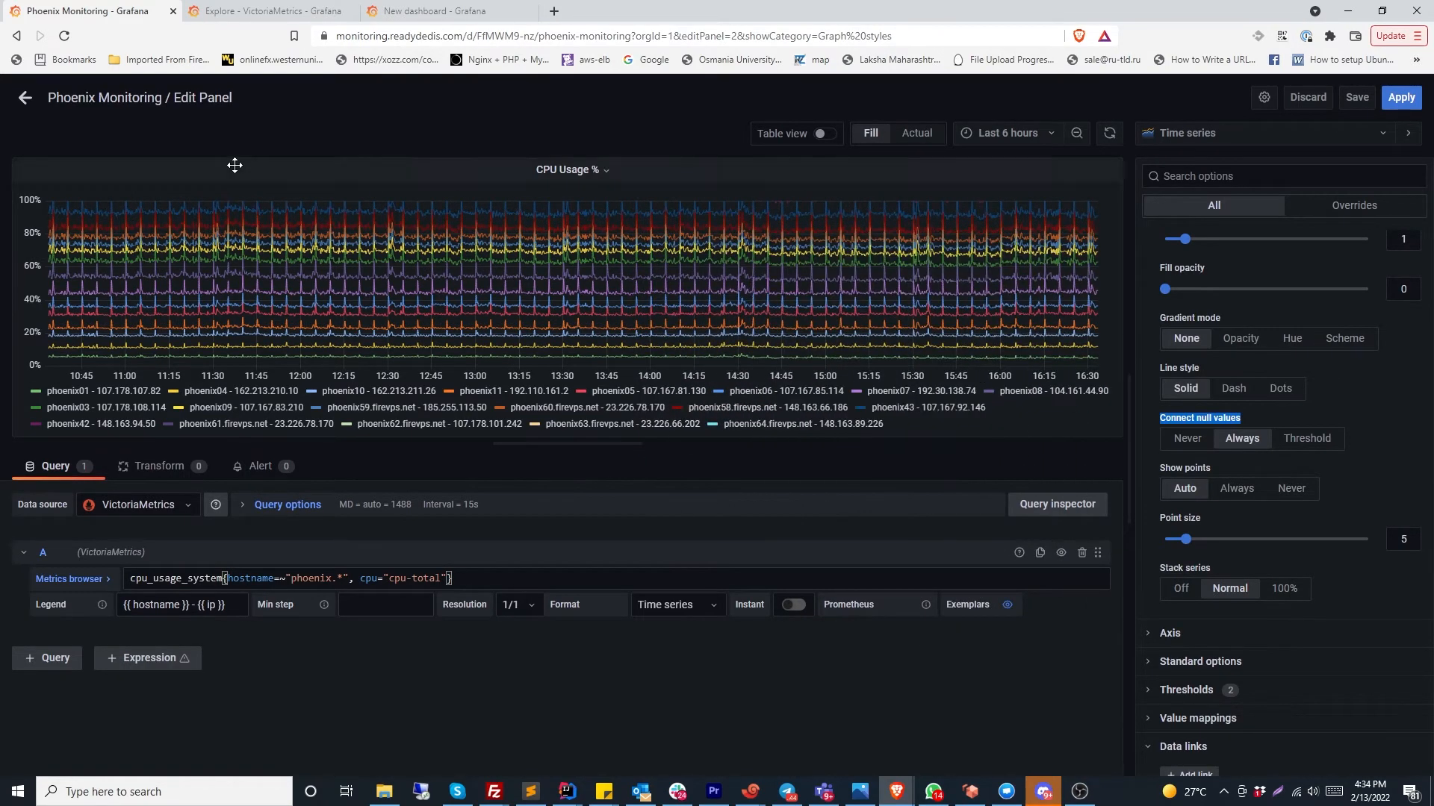
mouse_move(114, 204)
left_click(1295, 591)
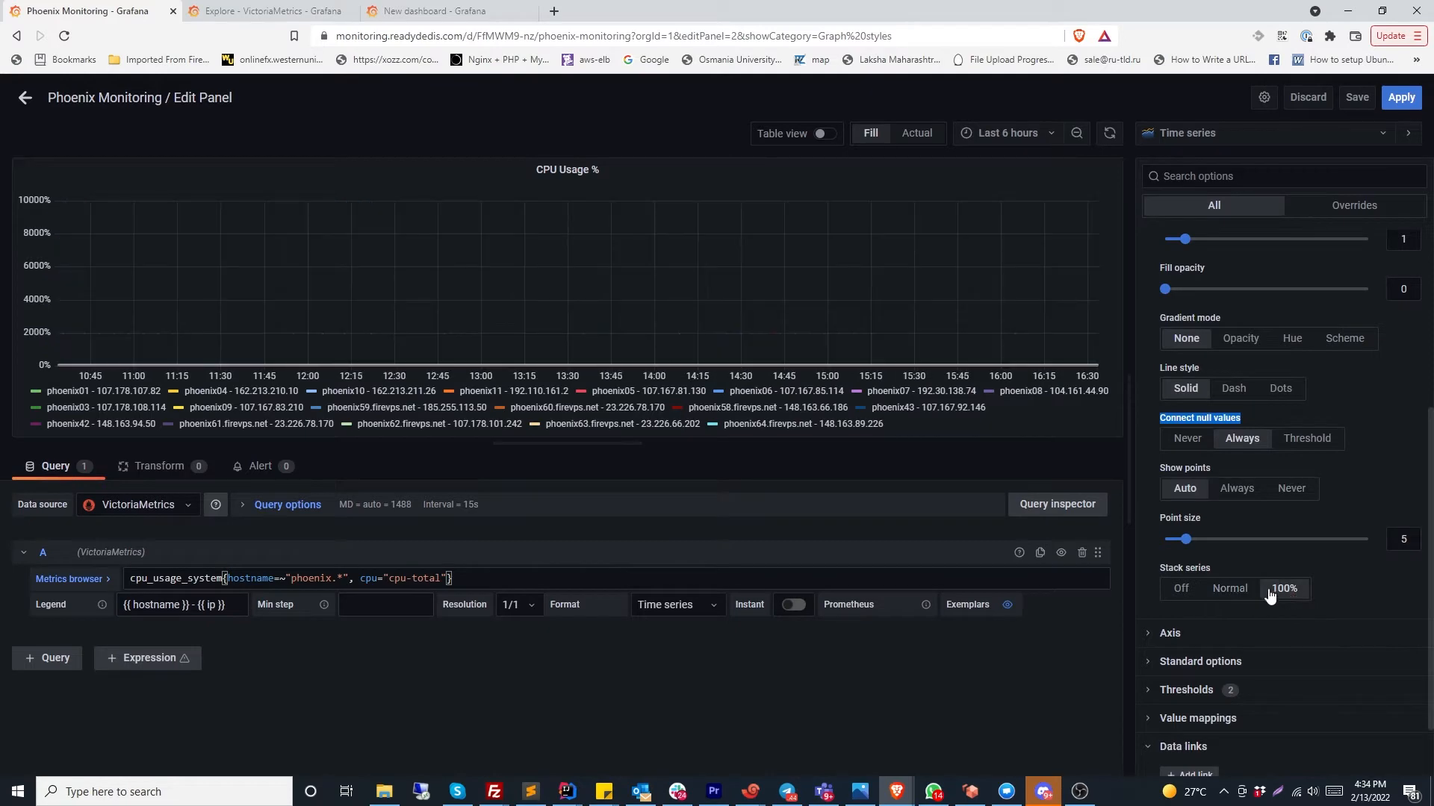
left_click(1195, 590)
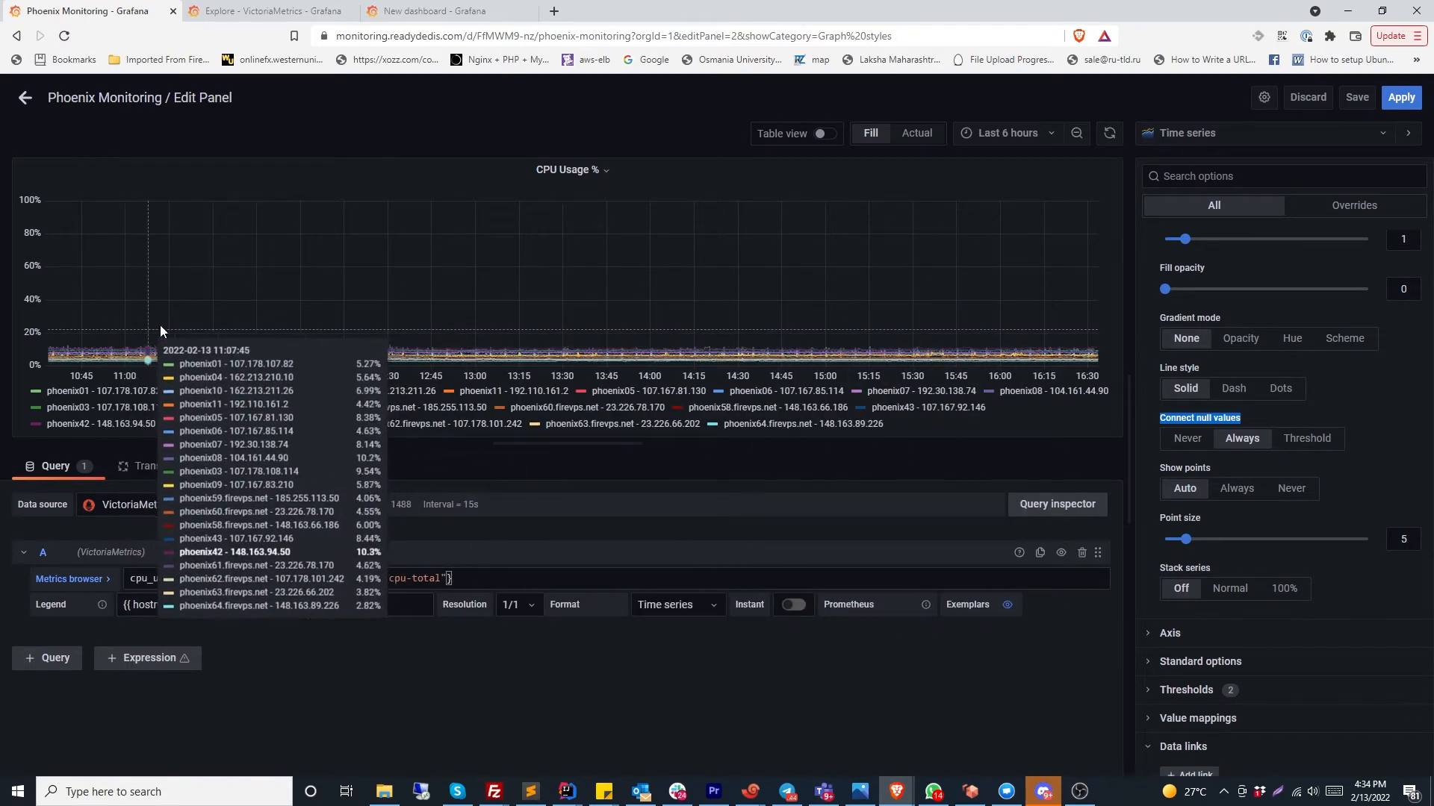
scroll(1262, 433, "up", 4)
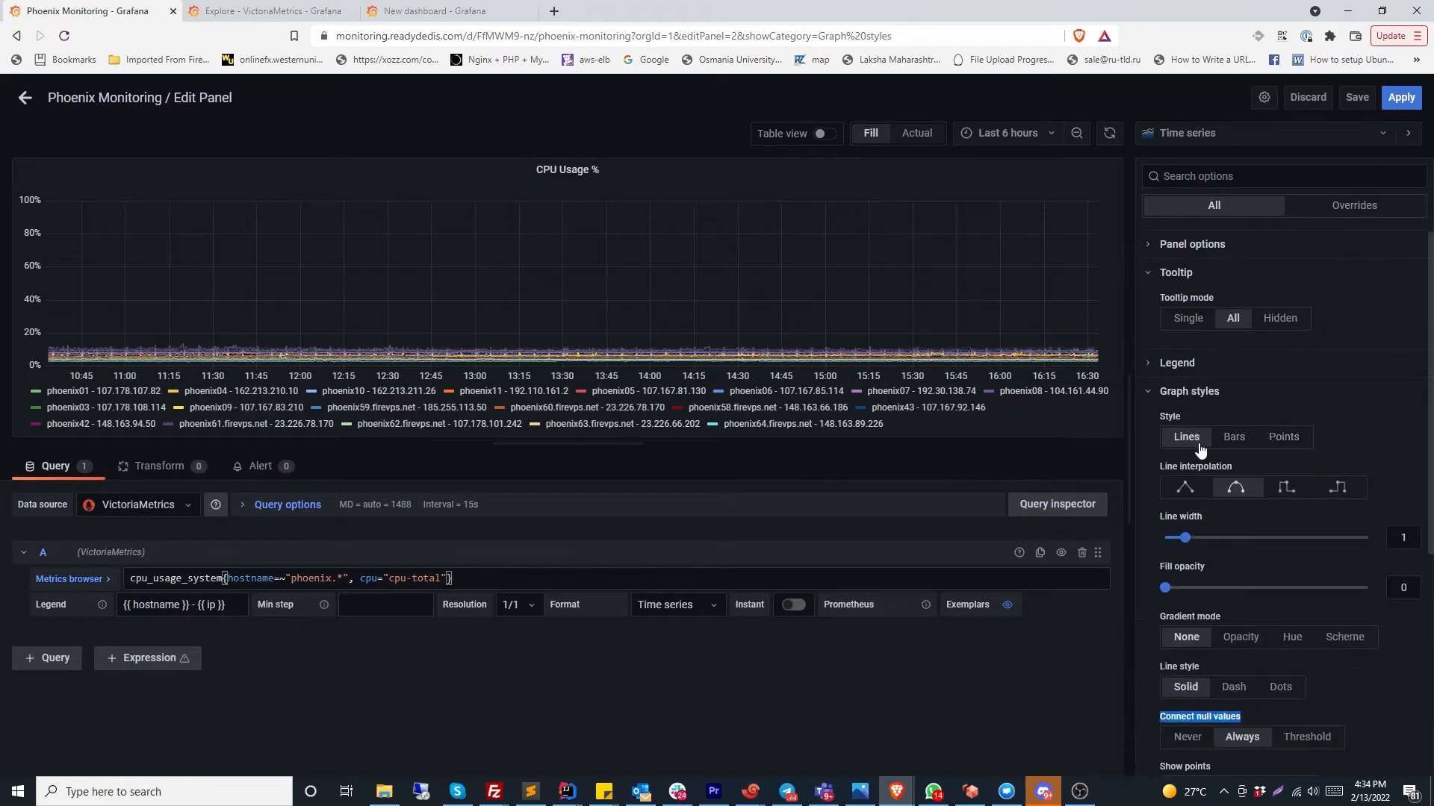
left_click(1156, 397)
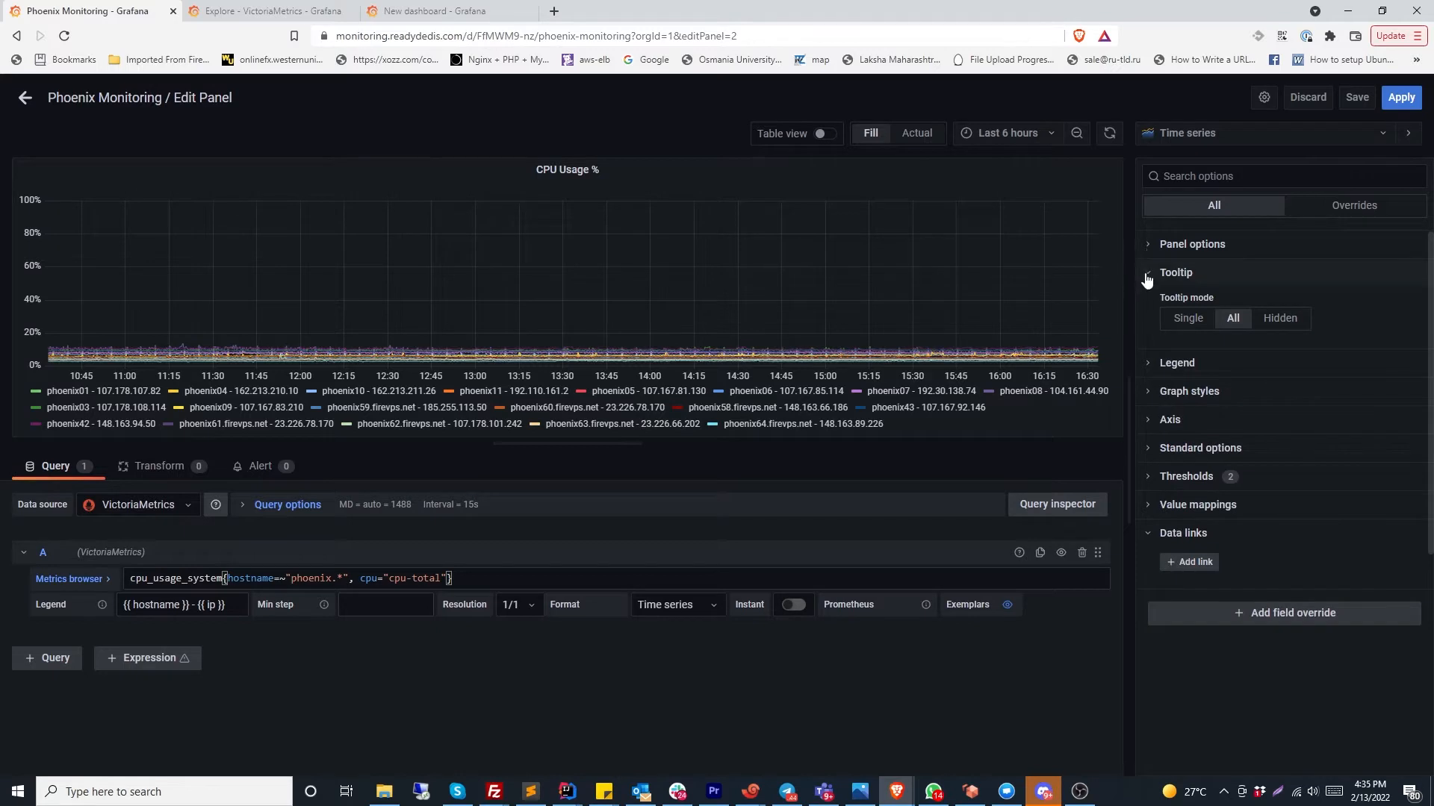
Clear the Min and Max values in the panel's standard options
left_click(1147, 368)
left_click(1149, 371)
left_click(1148, 448)
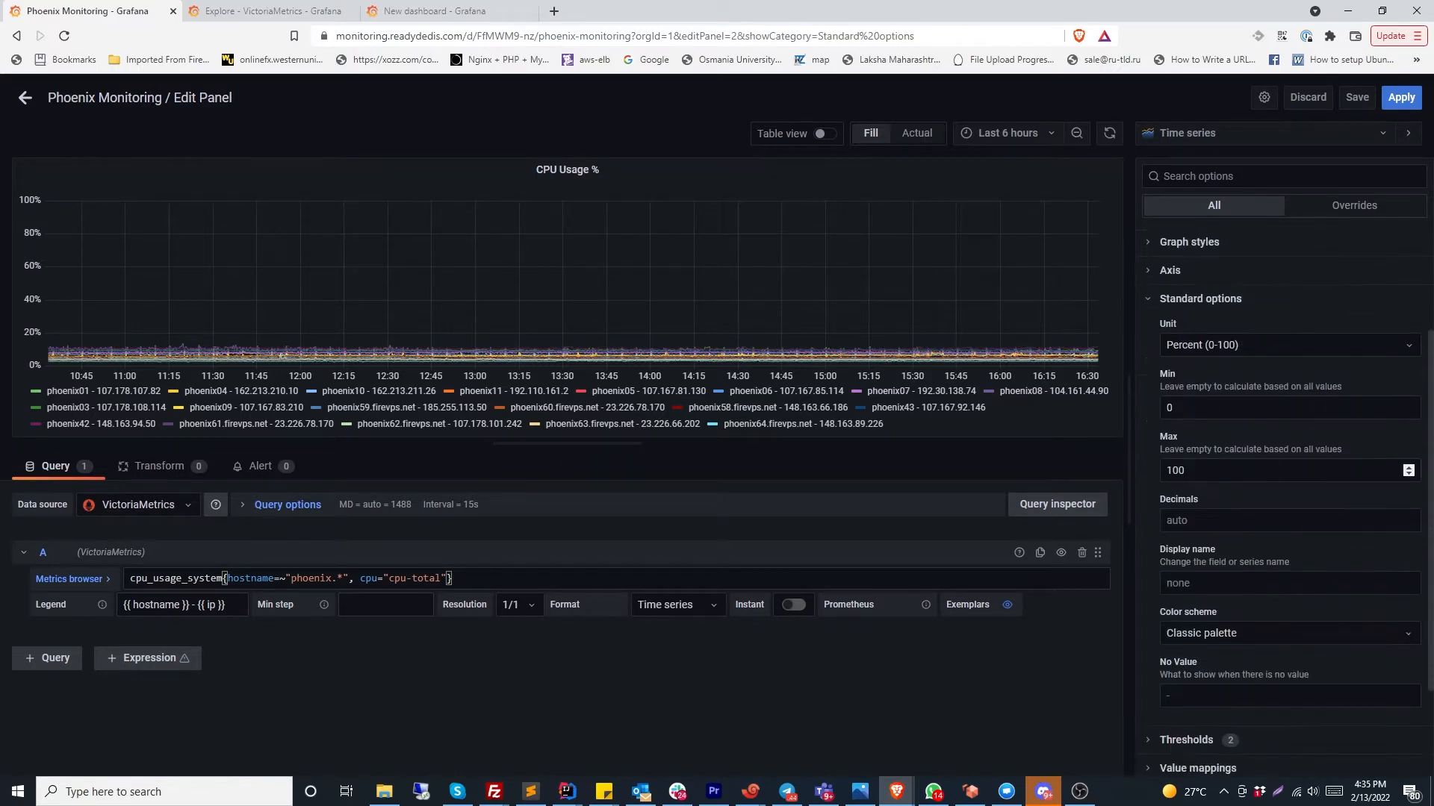
left_click_drag(1201, 409, 1091, 399)
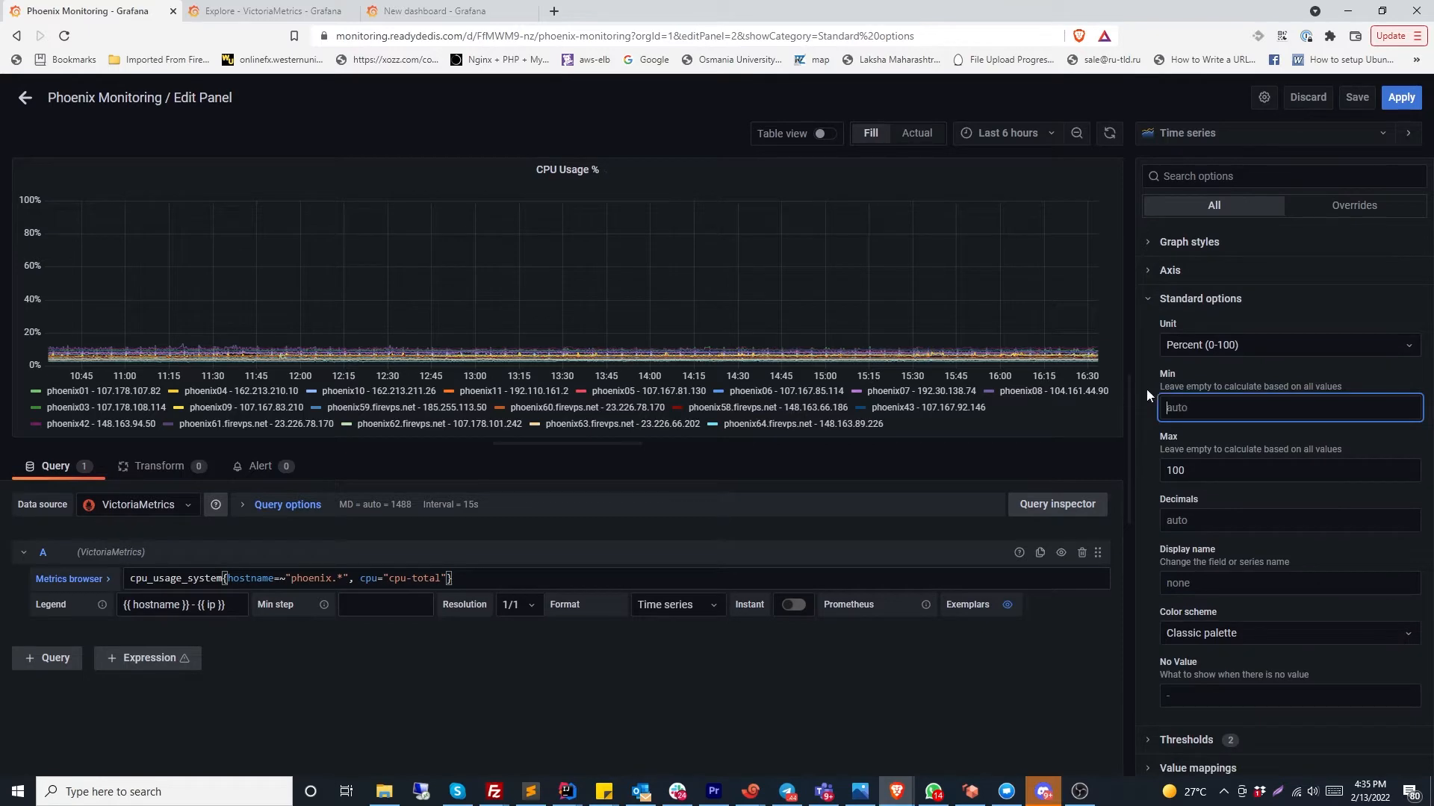
left_click_drag(1408, 471, 1046, 464)
key("BackSpace")
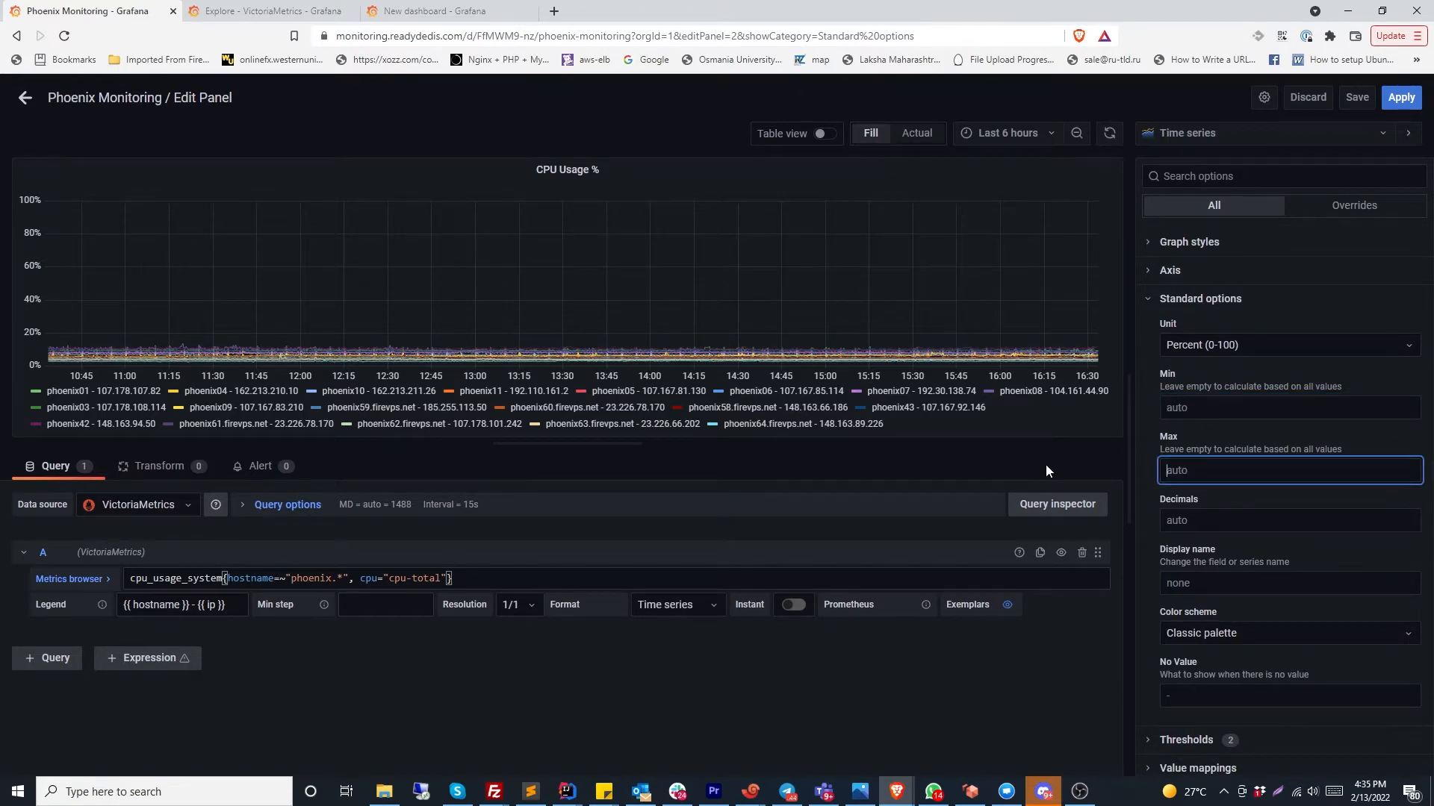
left_click(975, 754)
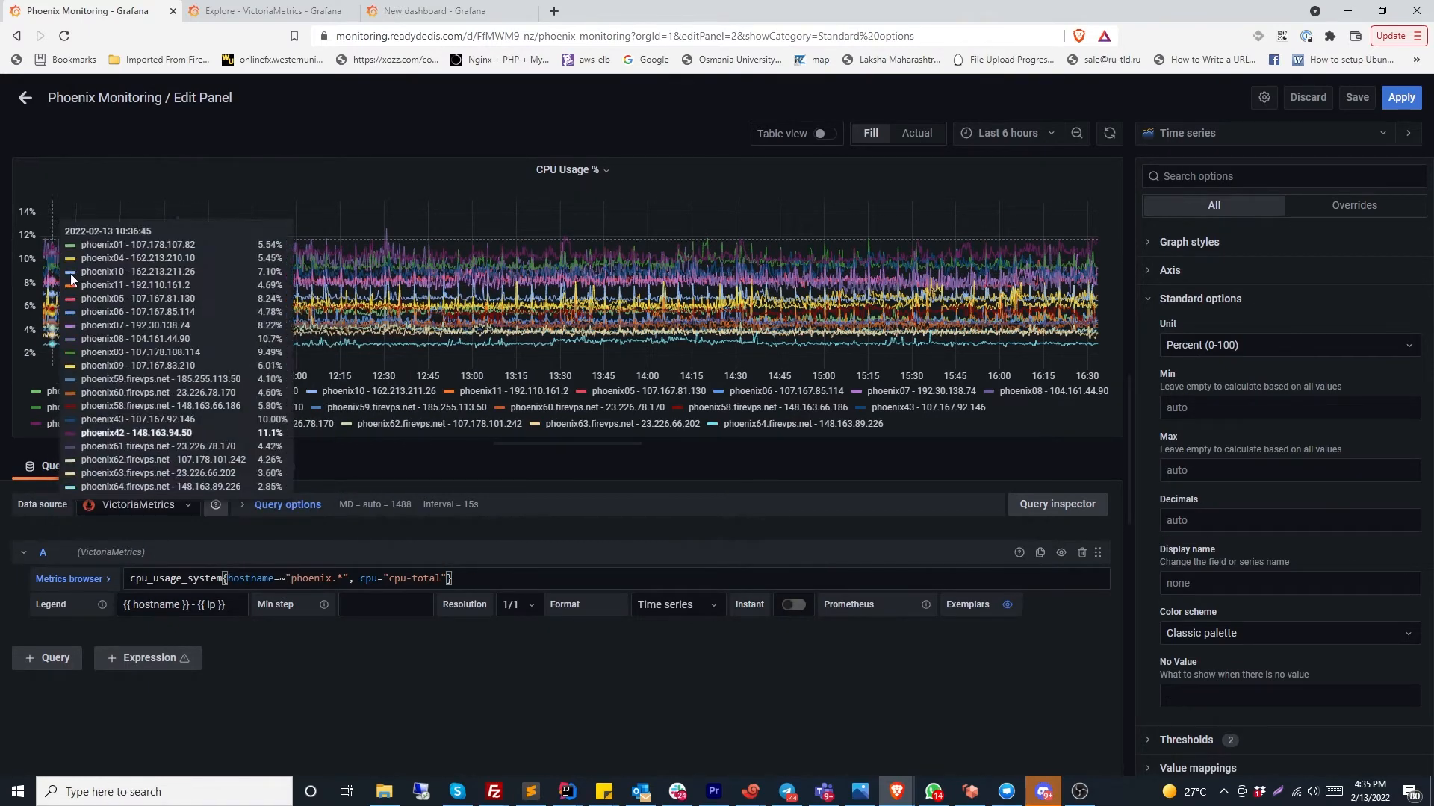
Set the standard options' Min to 0 and Max to 100
left_click(1204, 409)
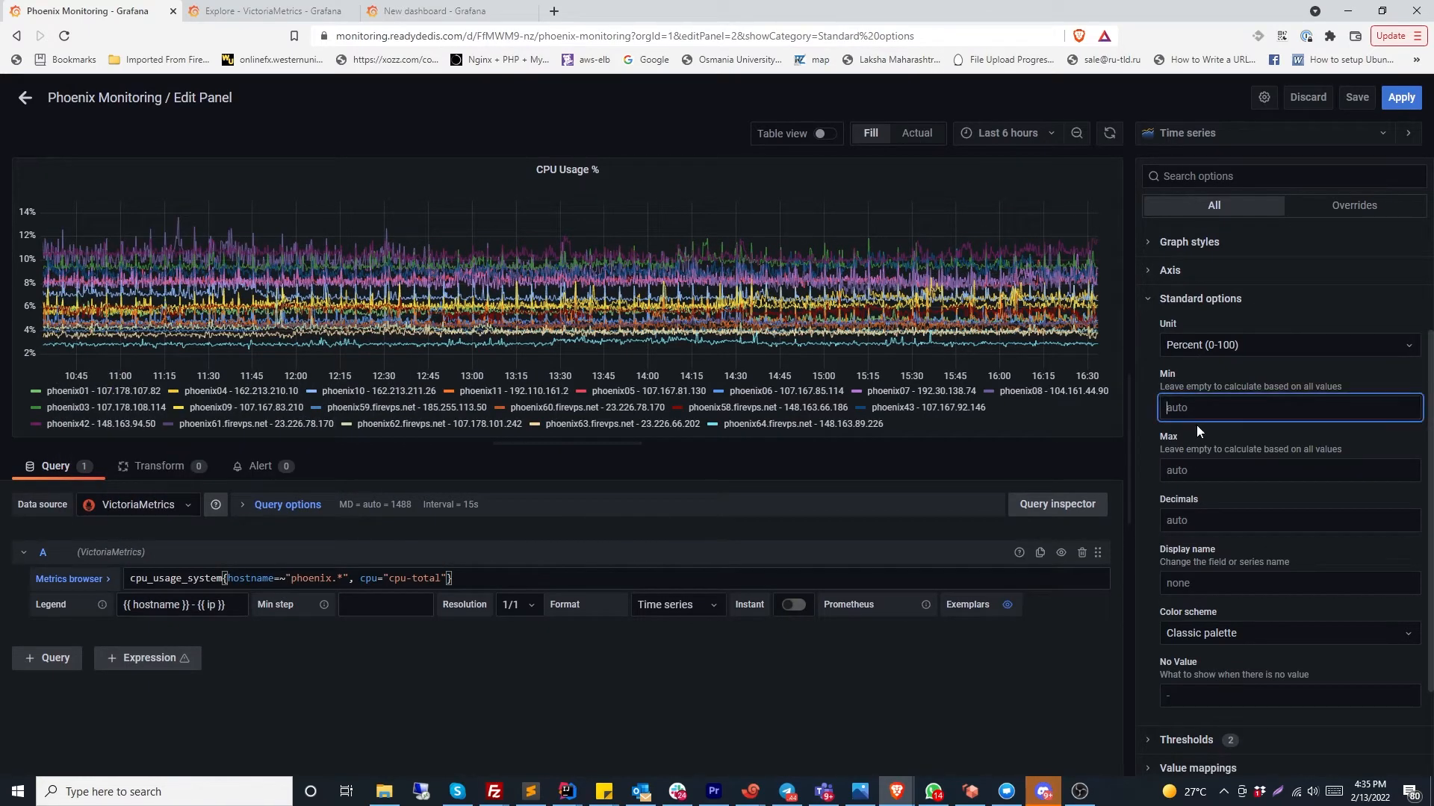
type("0")
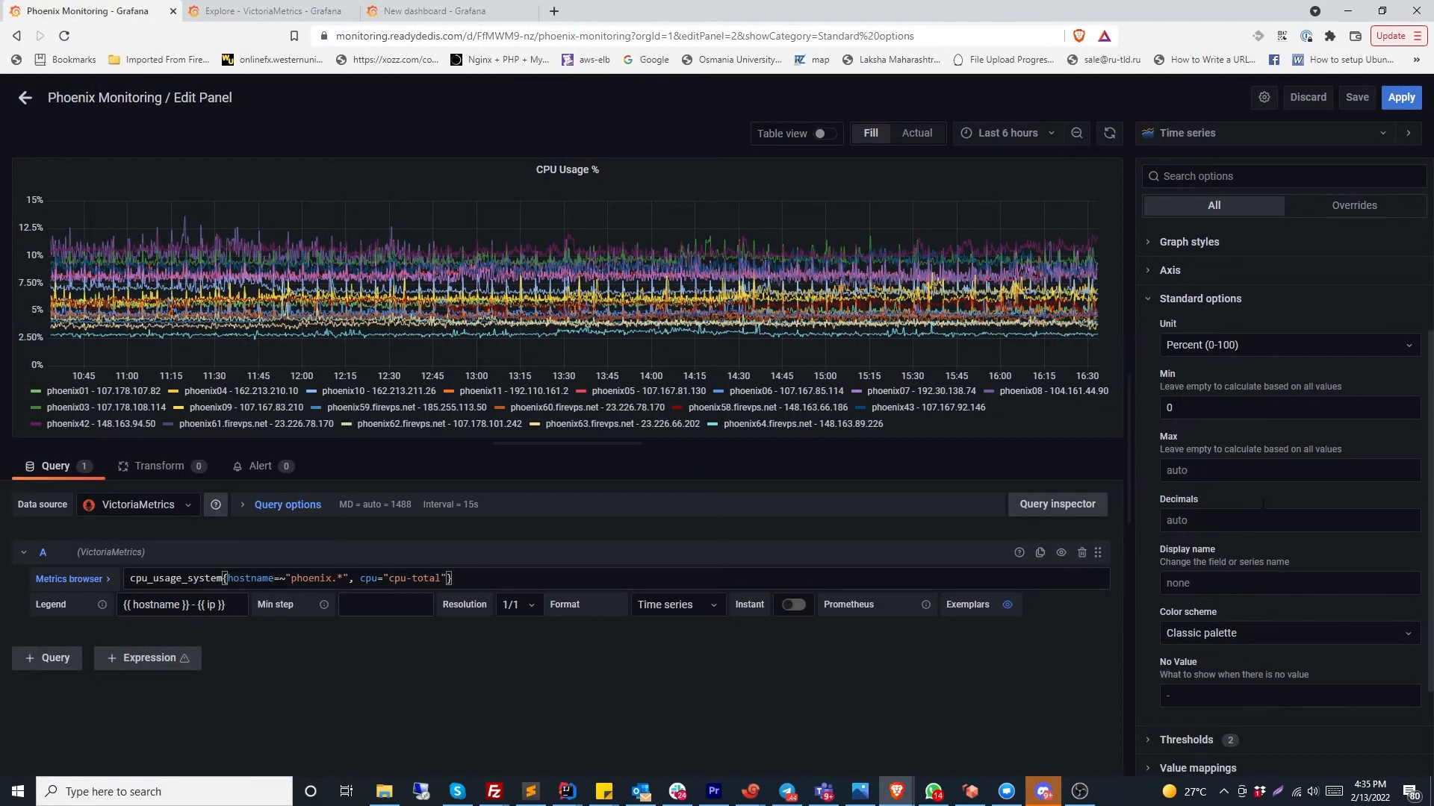
left_click(1210, 472)
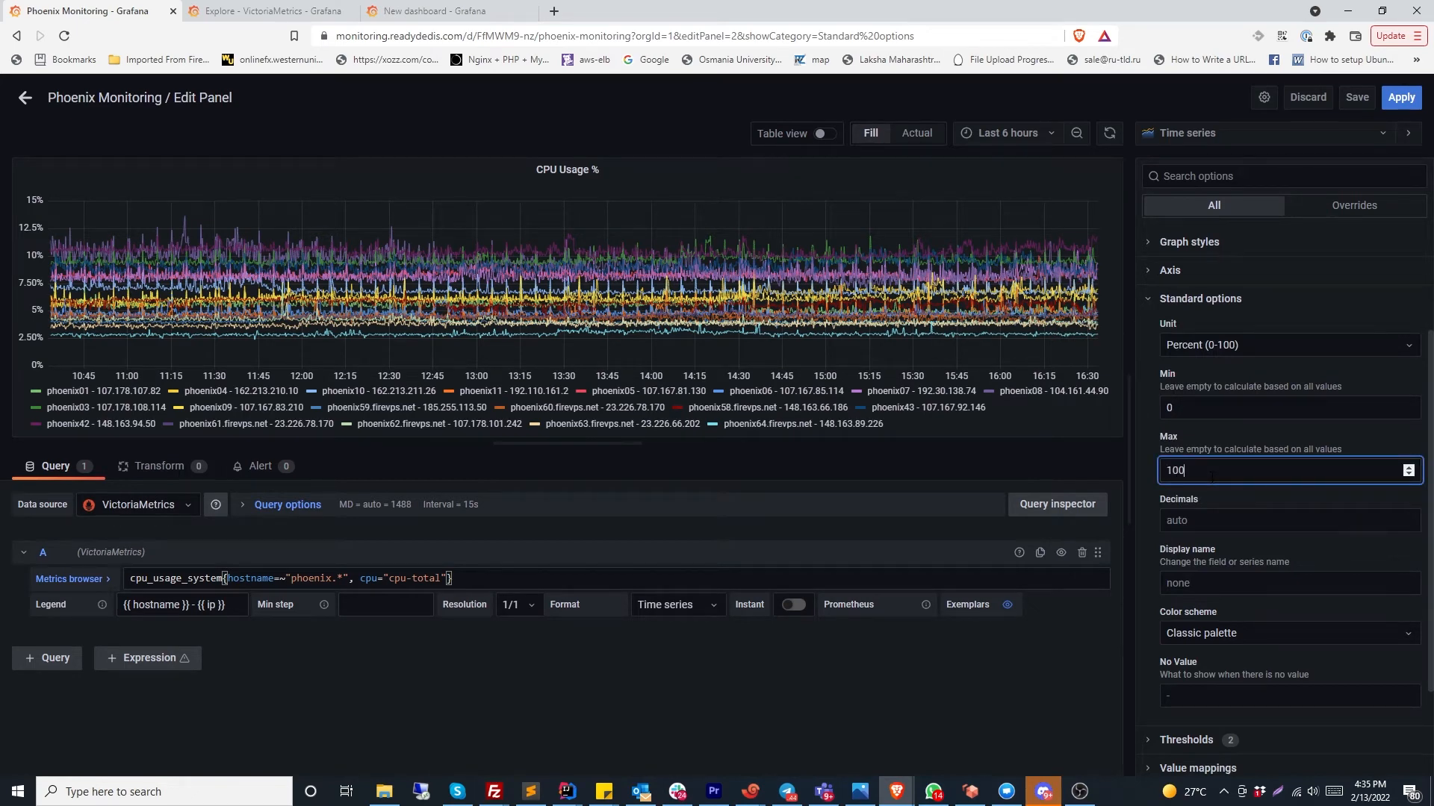
left_click(1054, 703)
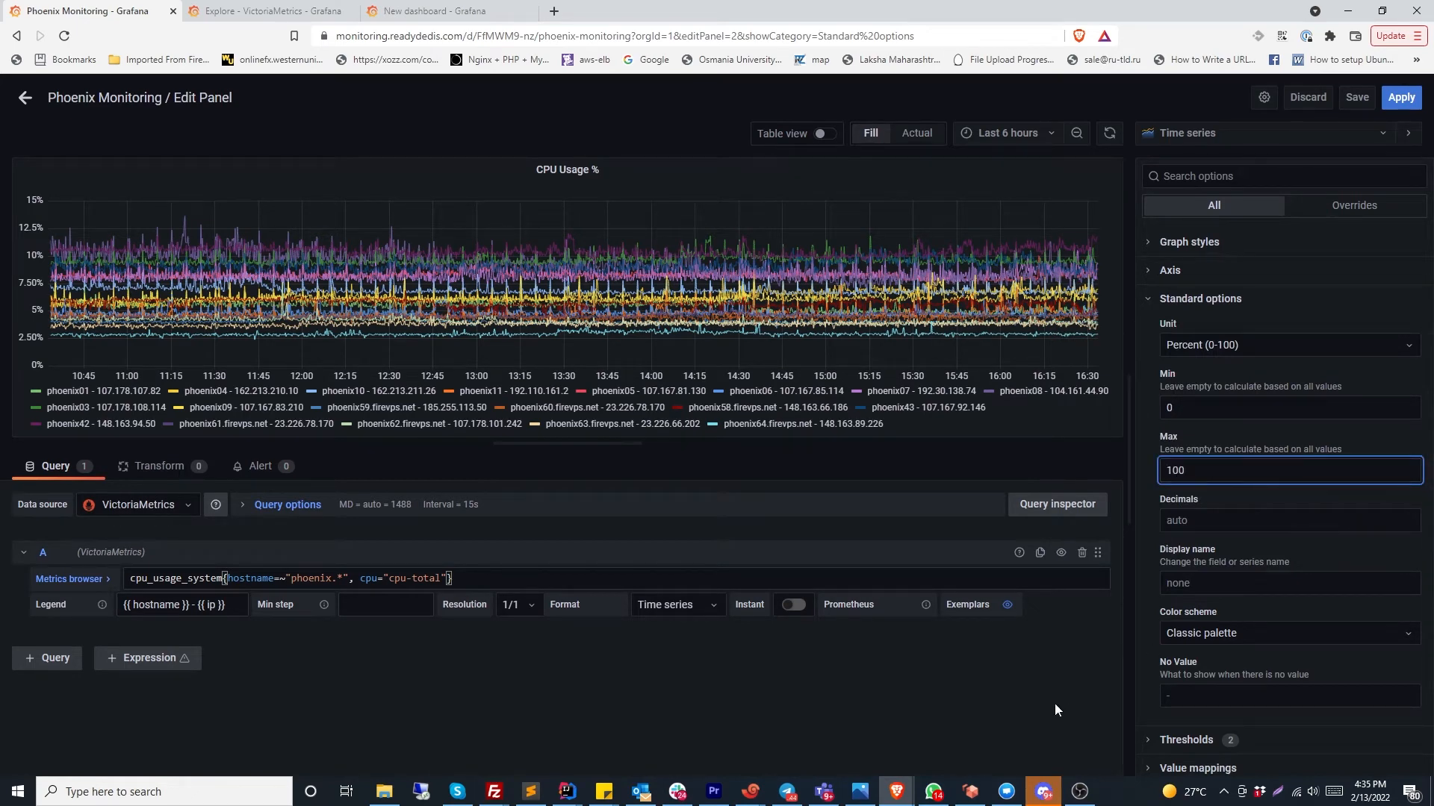
Examine the display name, color scheme choices and No Value setting in the standard options without changing them
left_click(1228, 569)
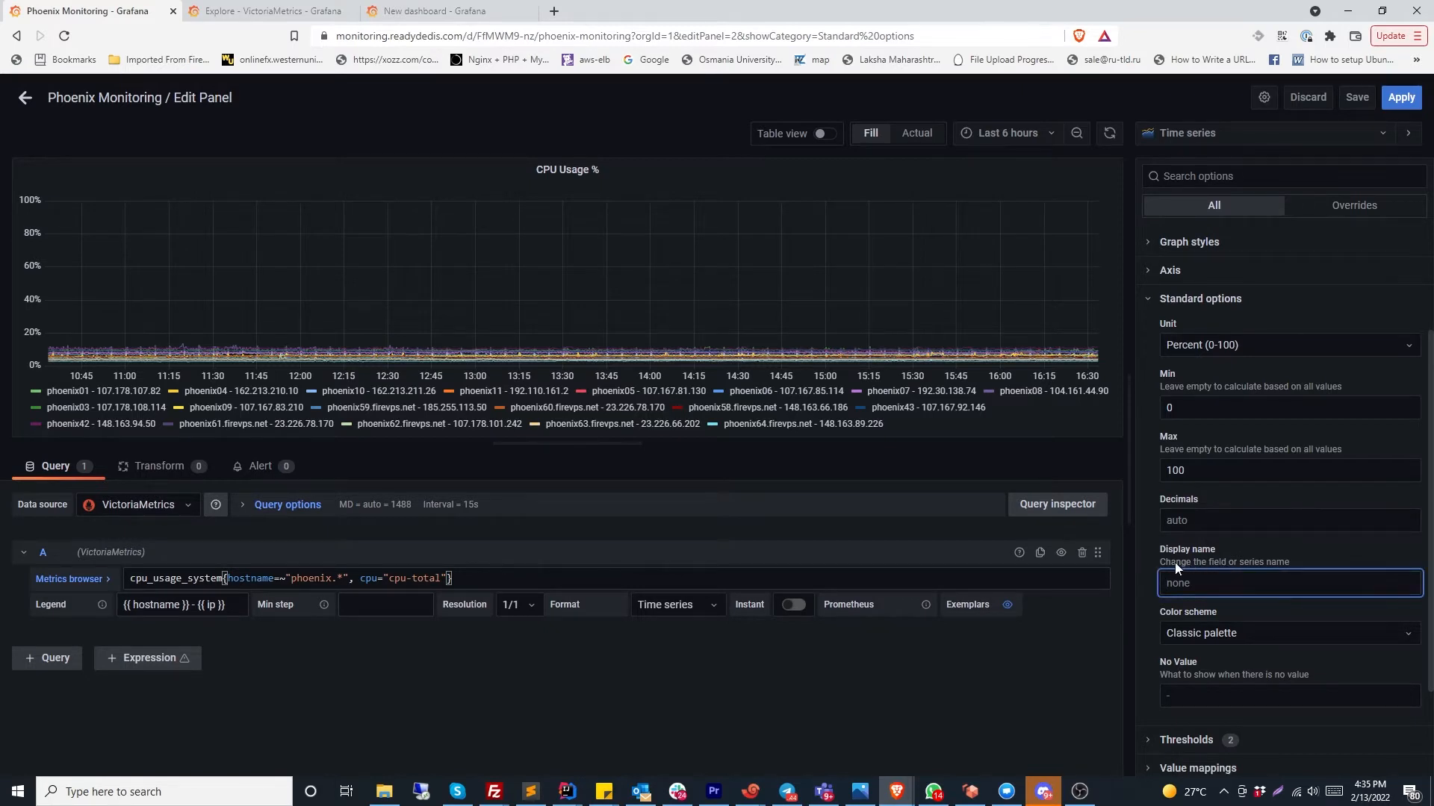
left_click(1238, 634)
scroll(1251, 522, "down", 5)
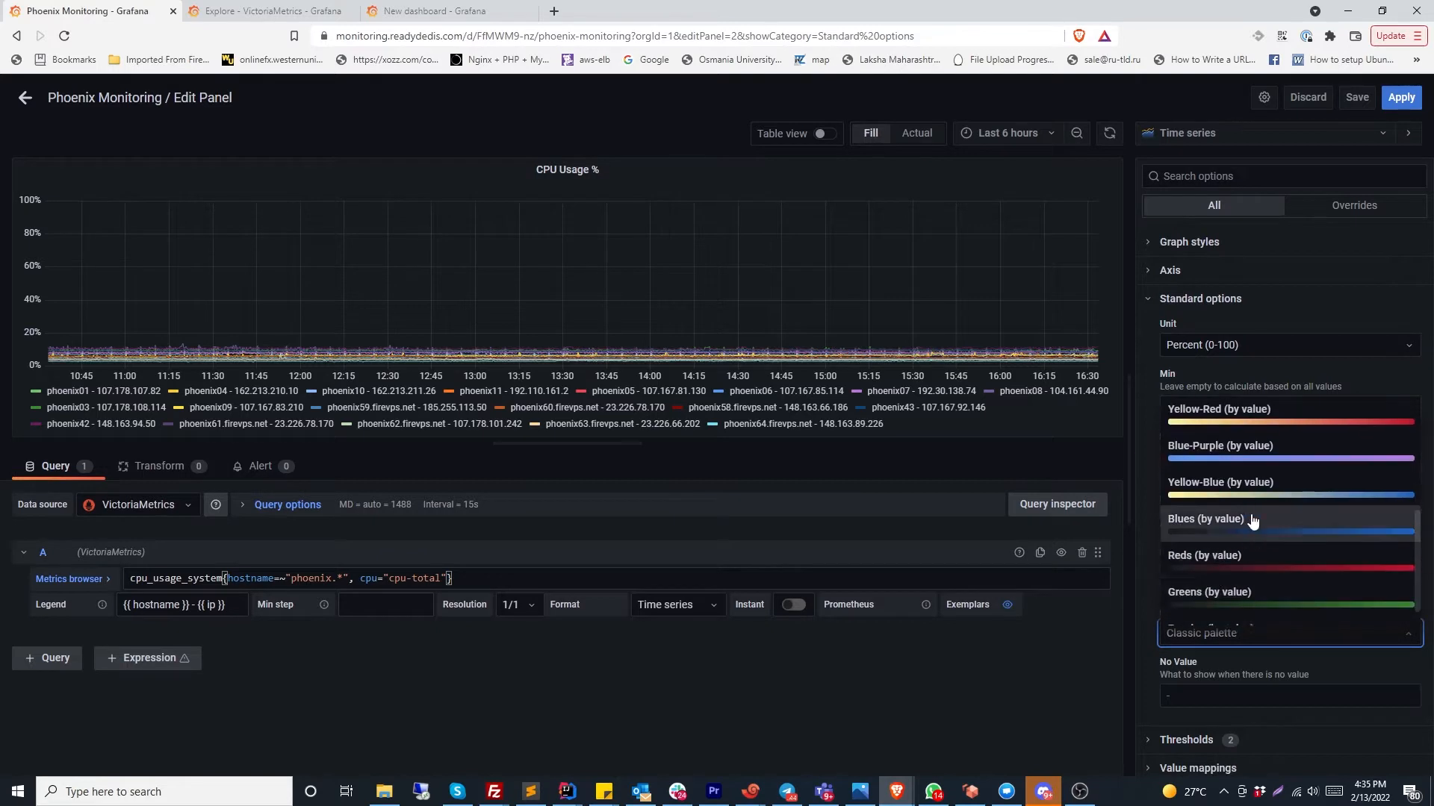
scroll(1269, 520, "up", 5)
scroll(1273, 541, "down", 3)
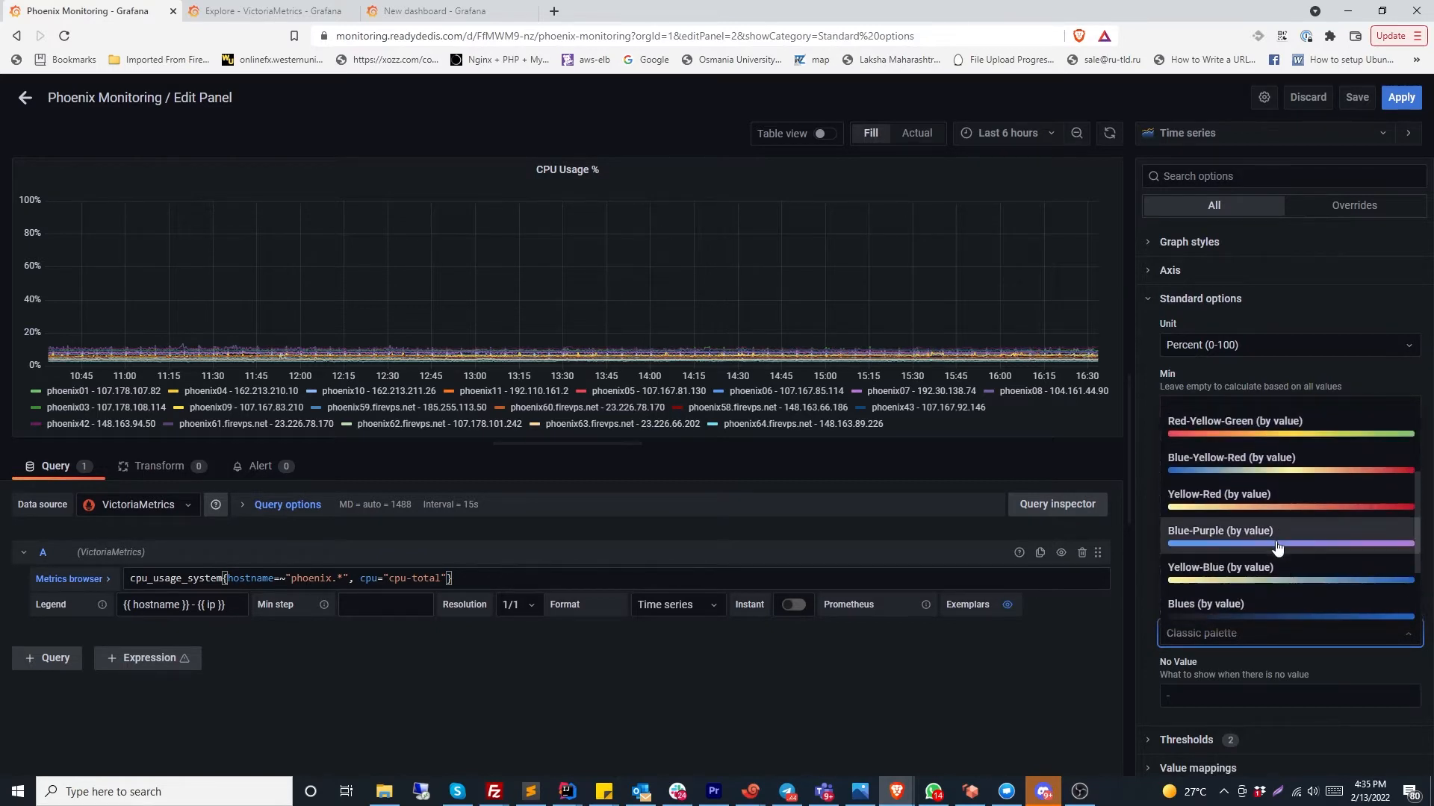
scroll(1275, 548, "up", 3)
scroll(1283, 602, "down", 5)
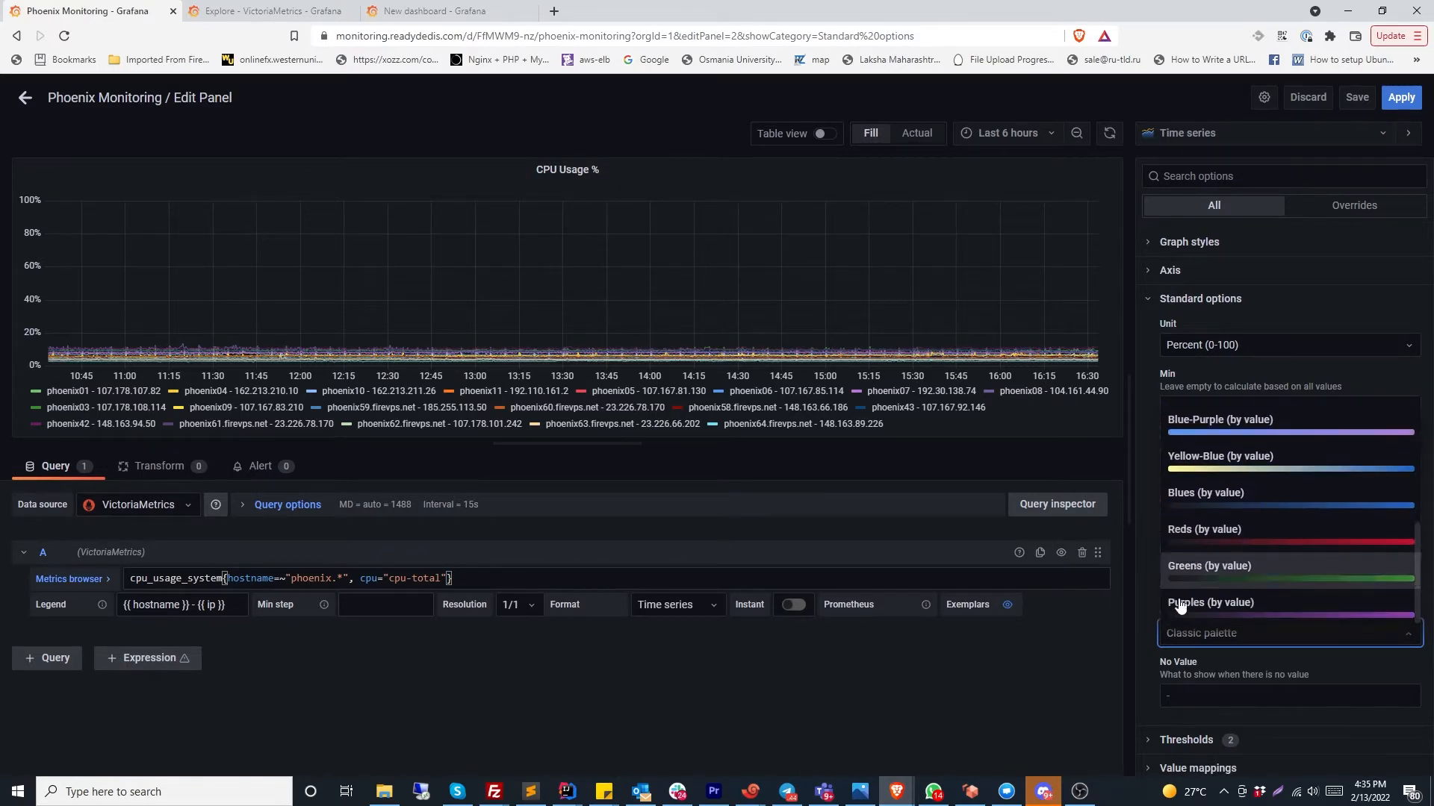
left_click(1075, 696)
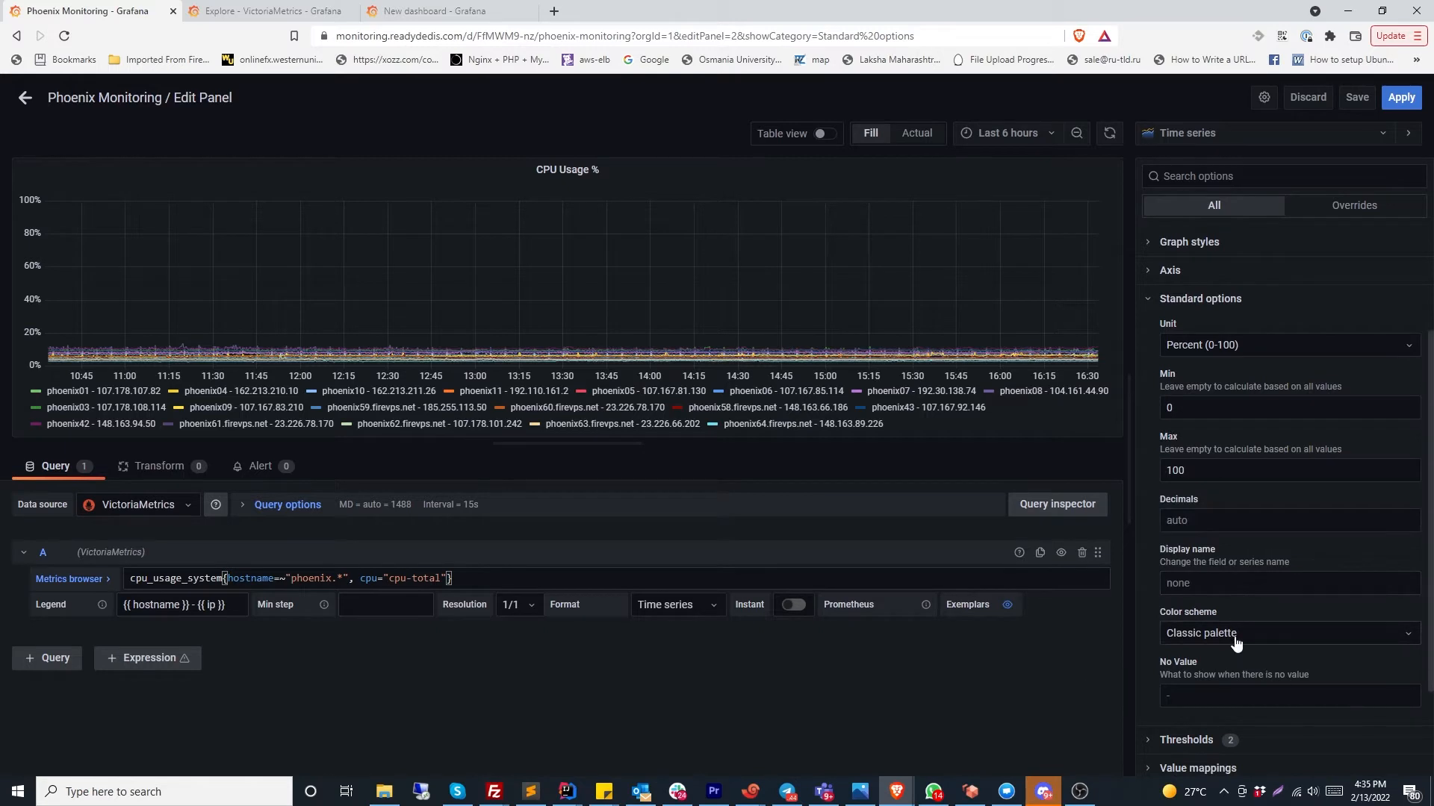
scroll(1236, 644, "down", 2)
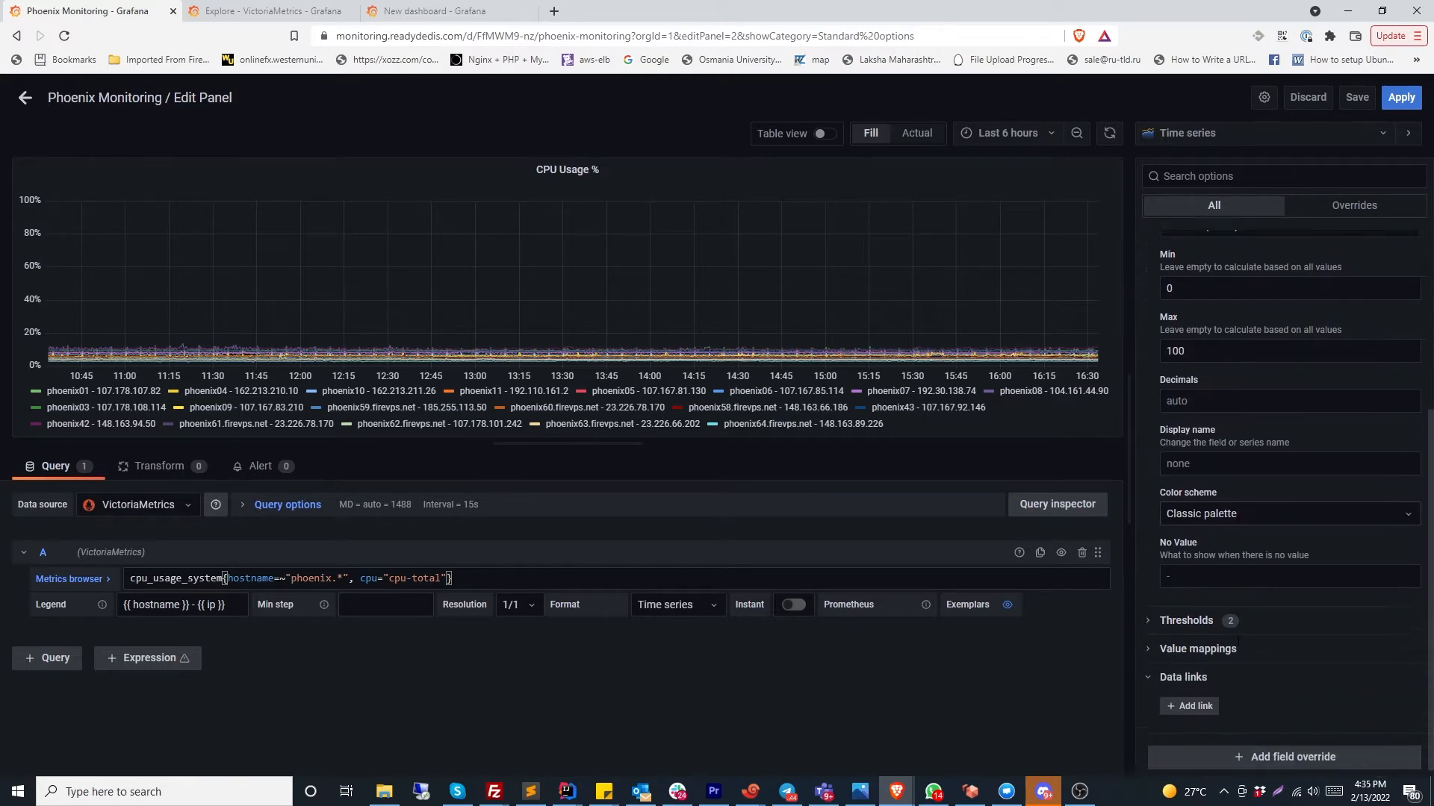
left_click(1201, 554)
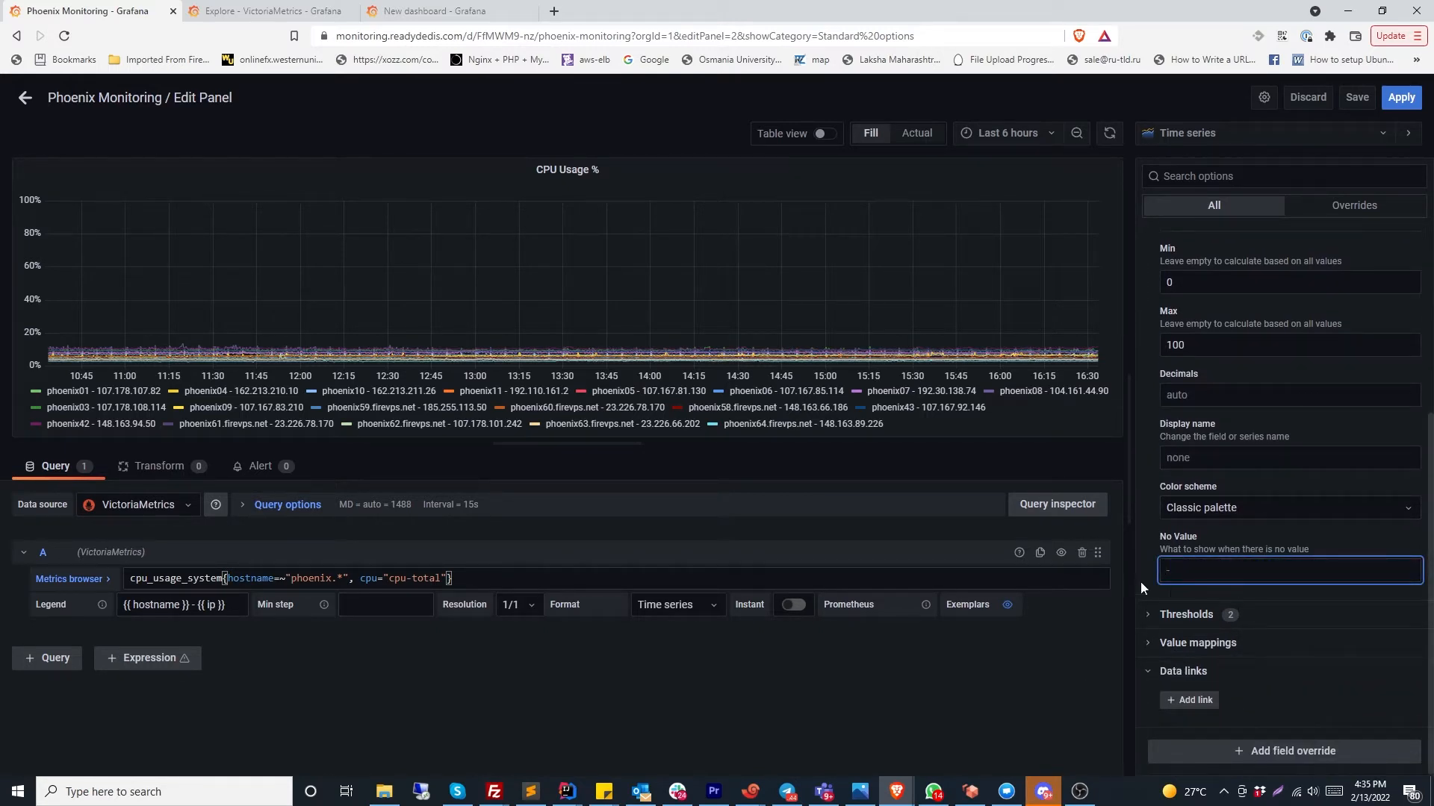
scroll(1239, 553, "up", 4)
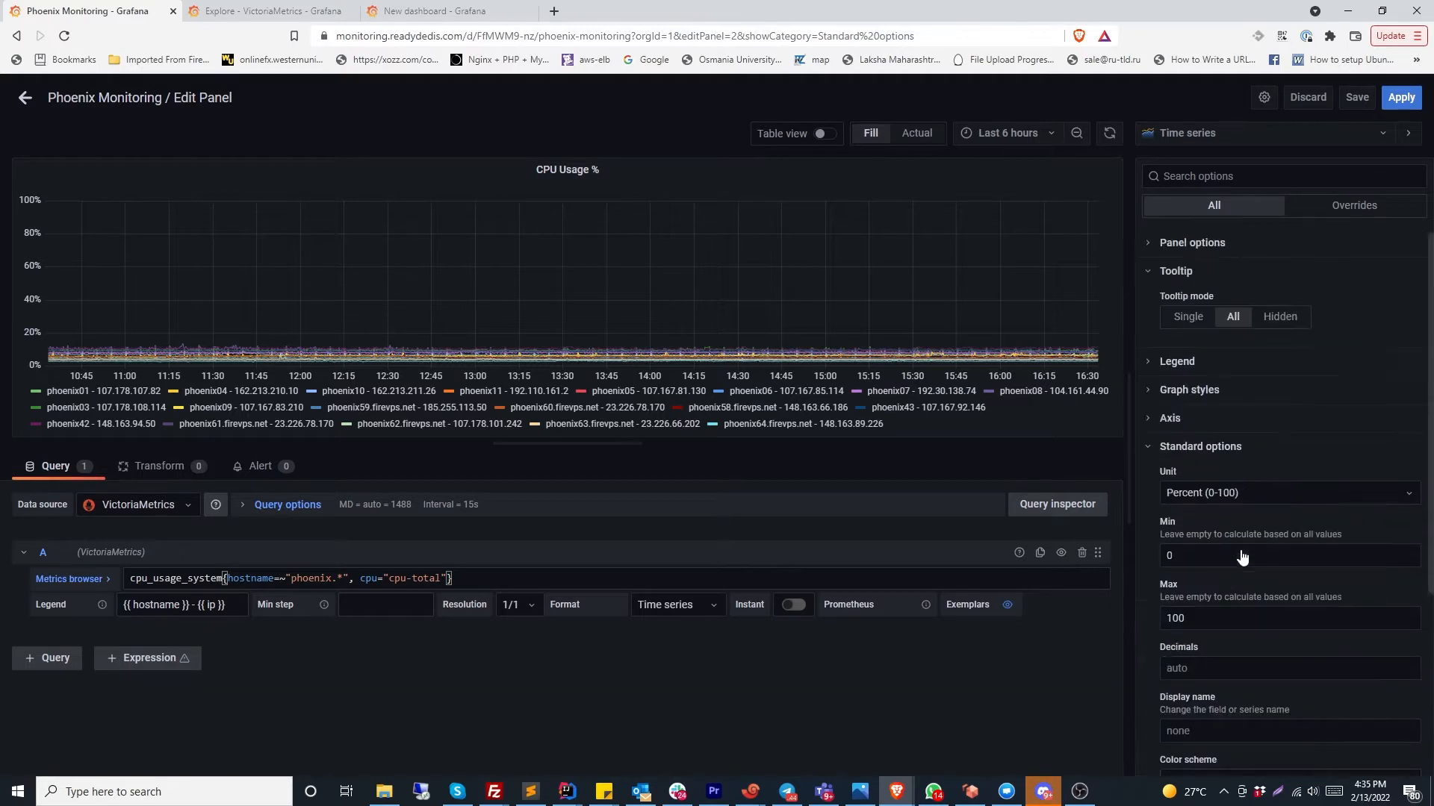
left_click(1147, 451)
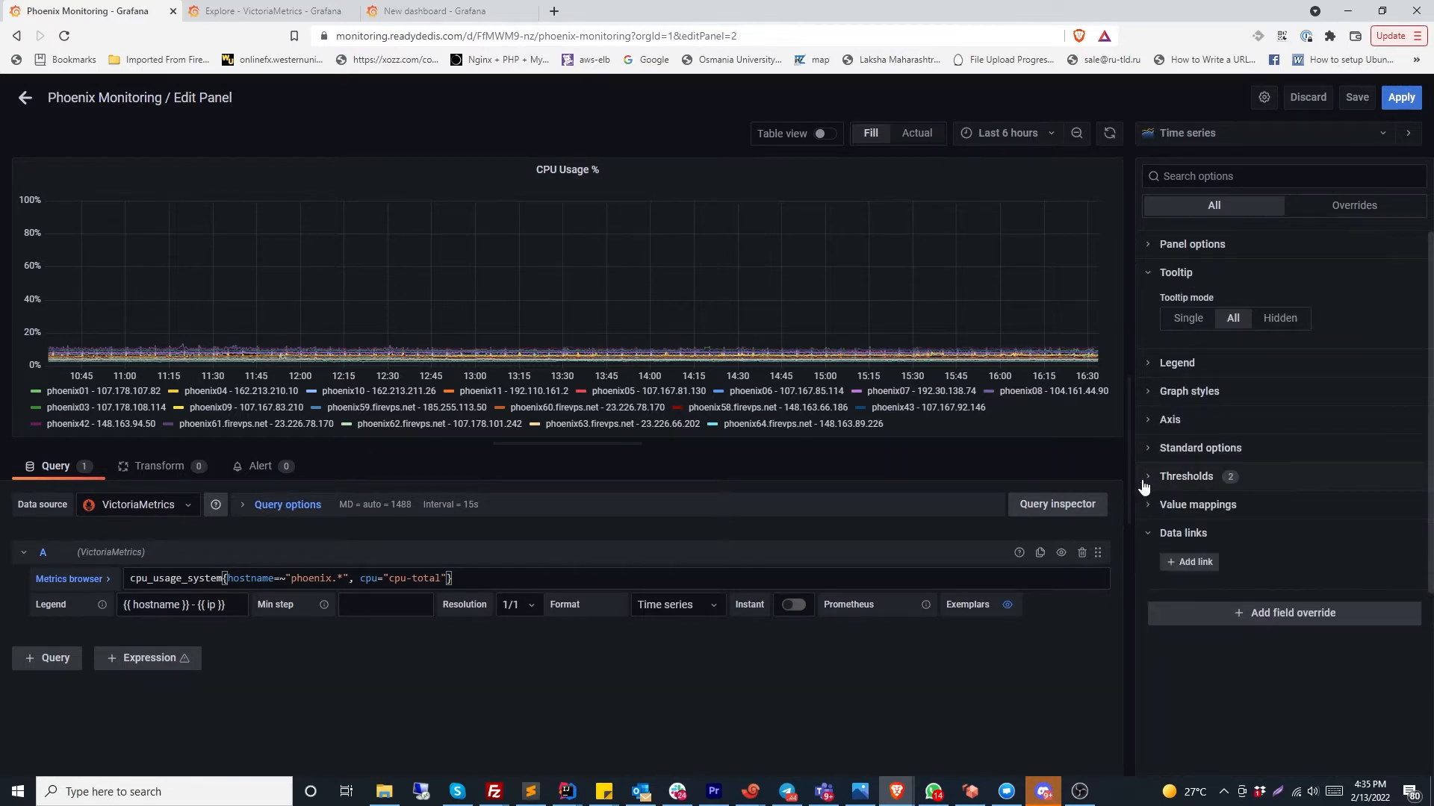
Set the red threshold's value to 2 and refresh the panel
left_click(1150, 477)
scroll(1209, 508, "down", 1)
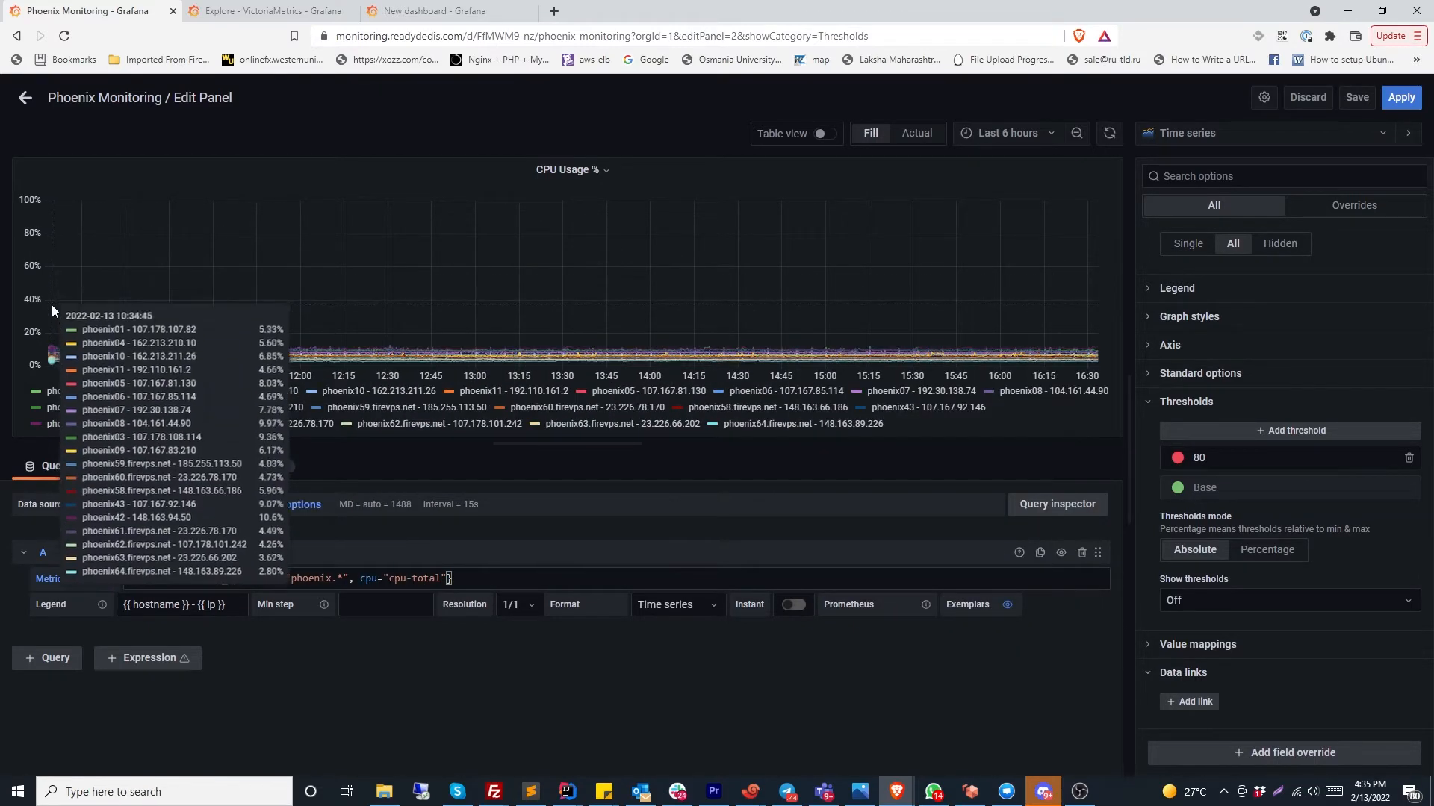
left_click(1239, 458)
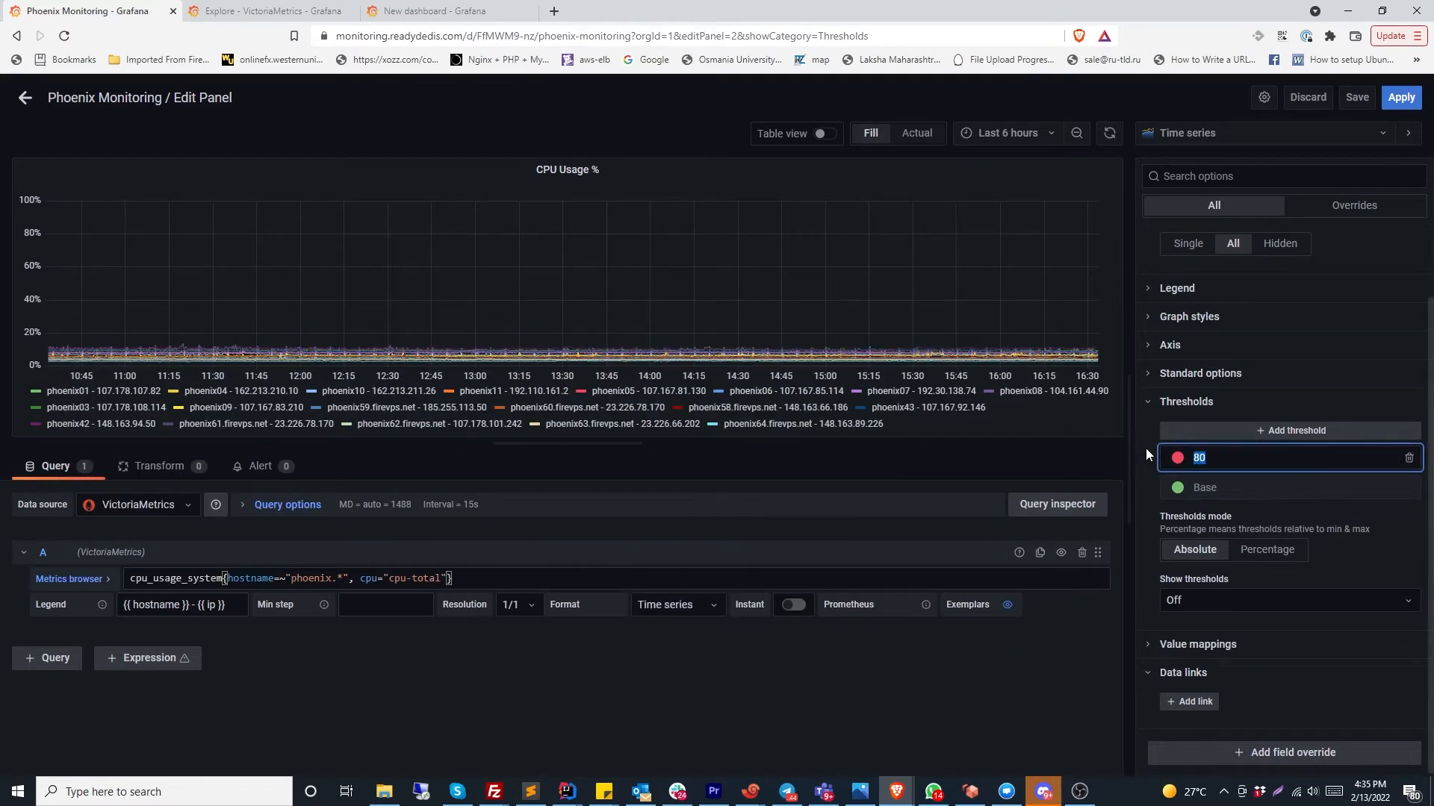
type("2")
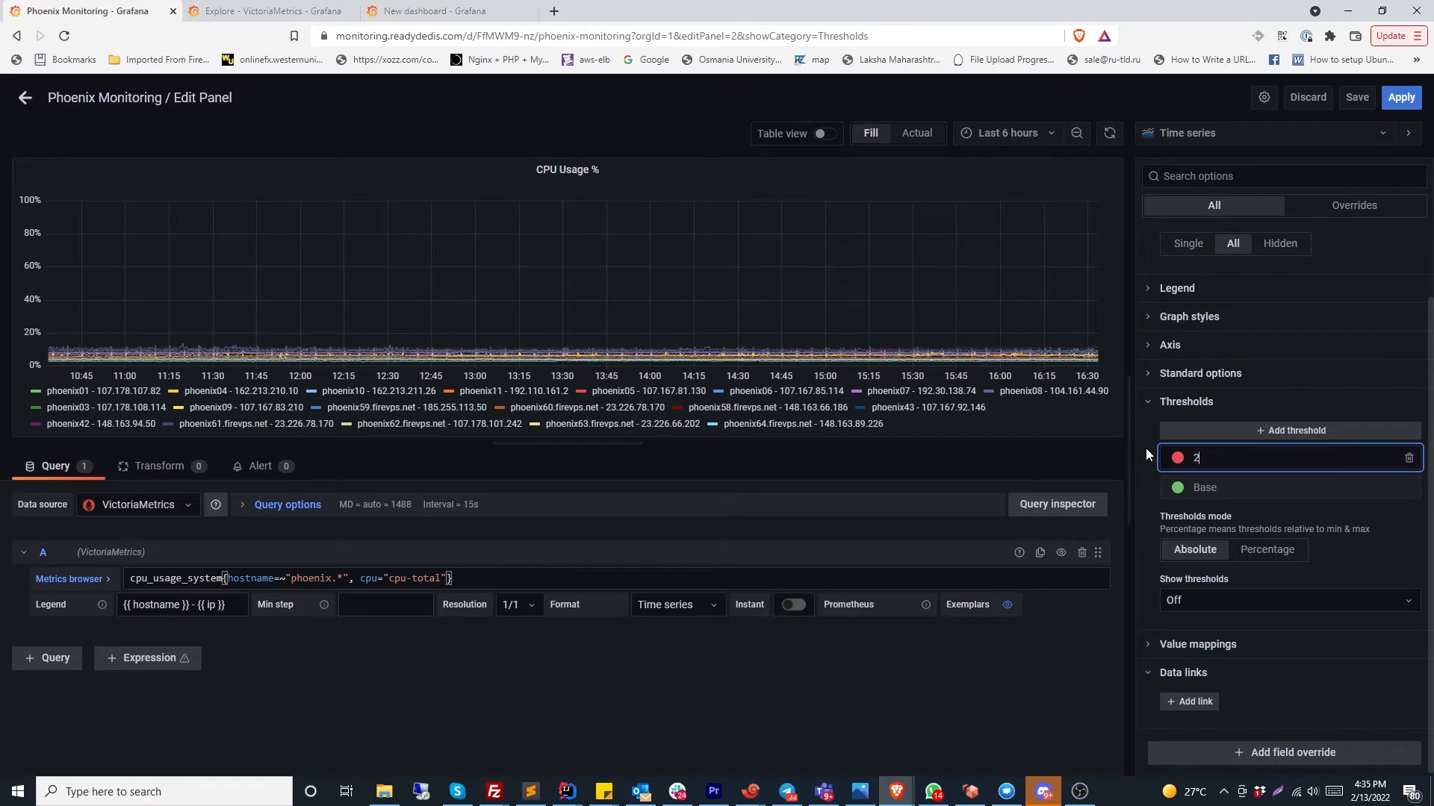
left_click(983, 691)
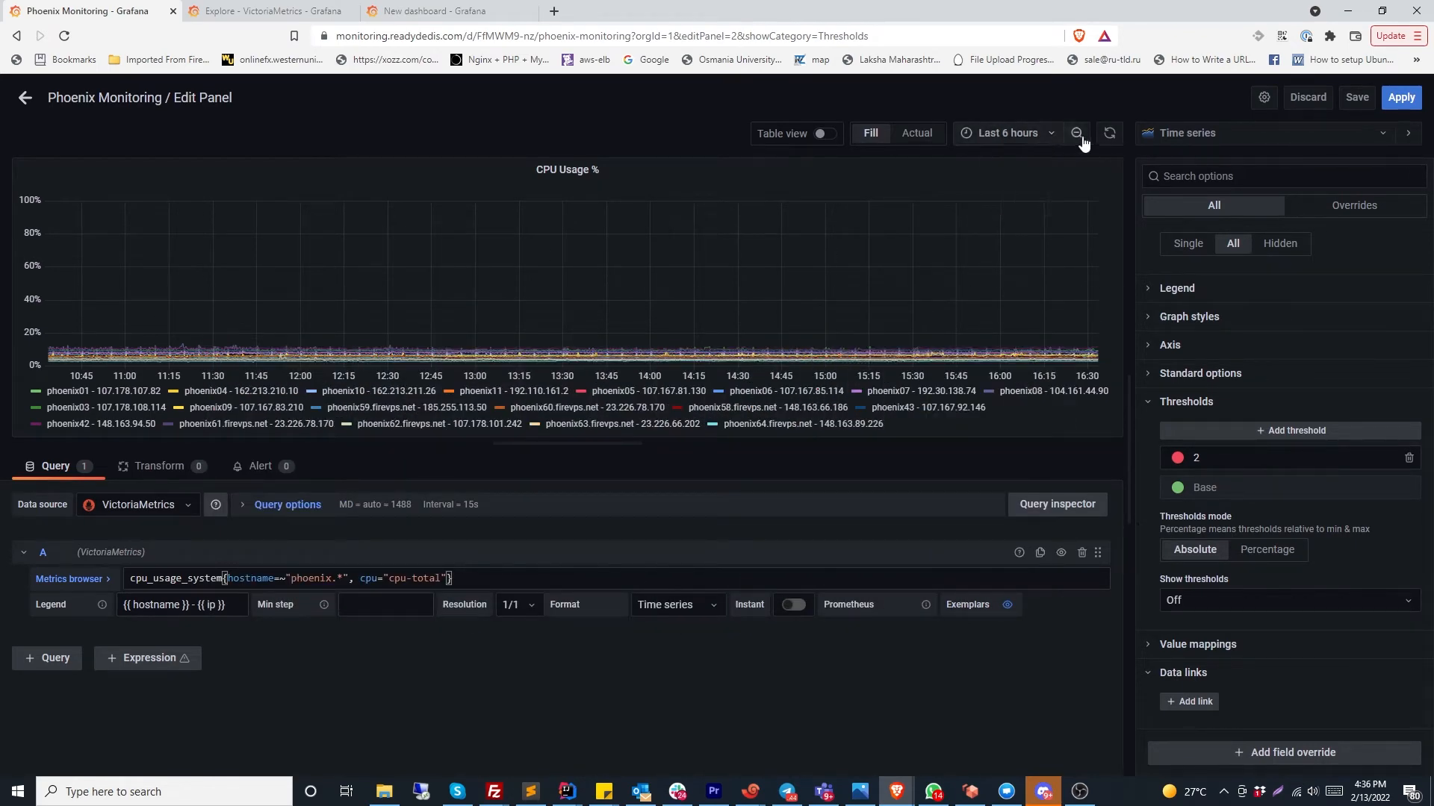
left_click(1110, 137)
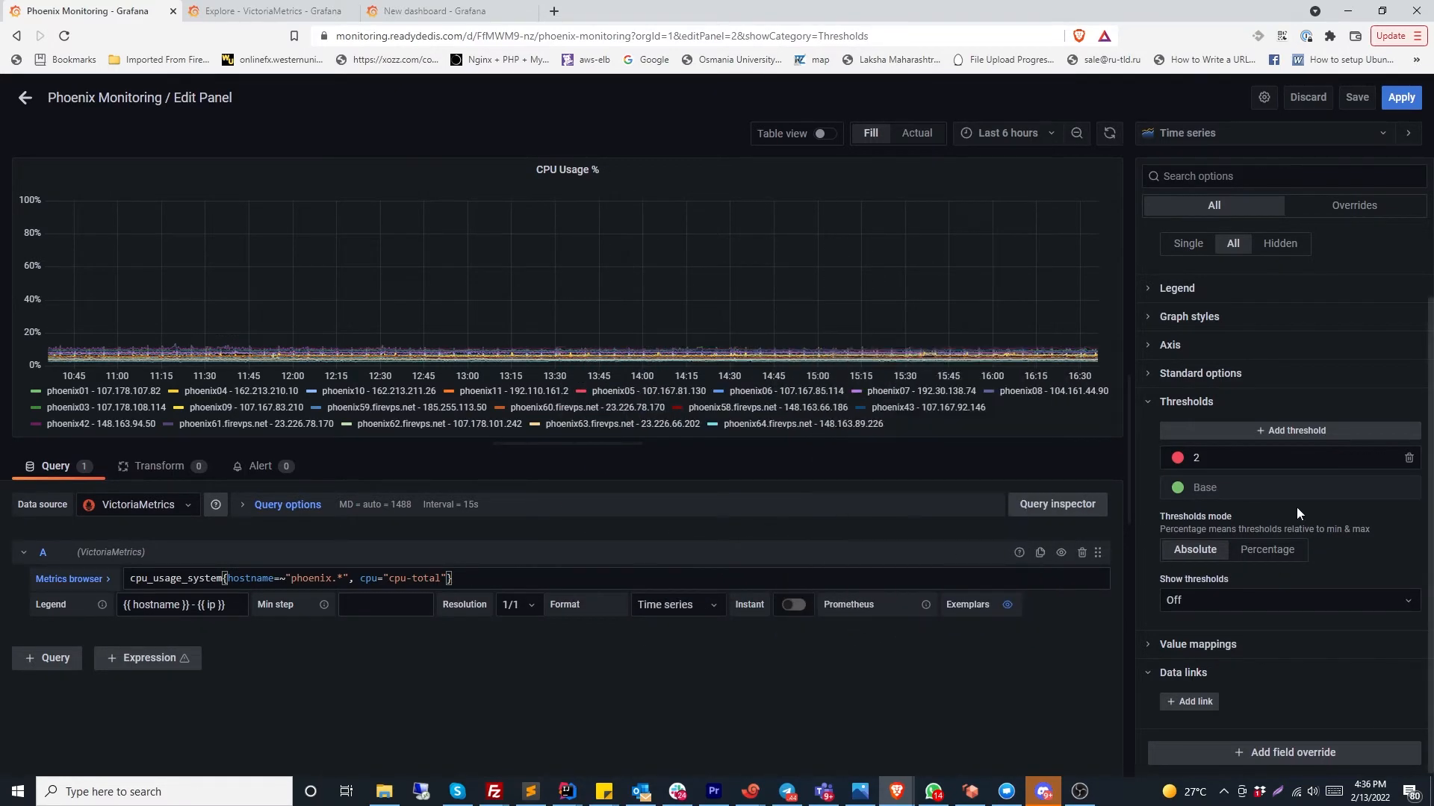
Delete the red threshold, leaving only the Base threshold
left_click(1409, 458)
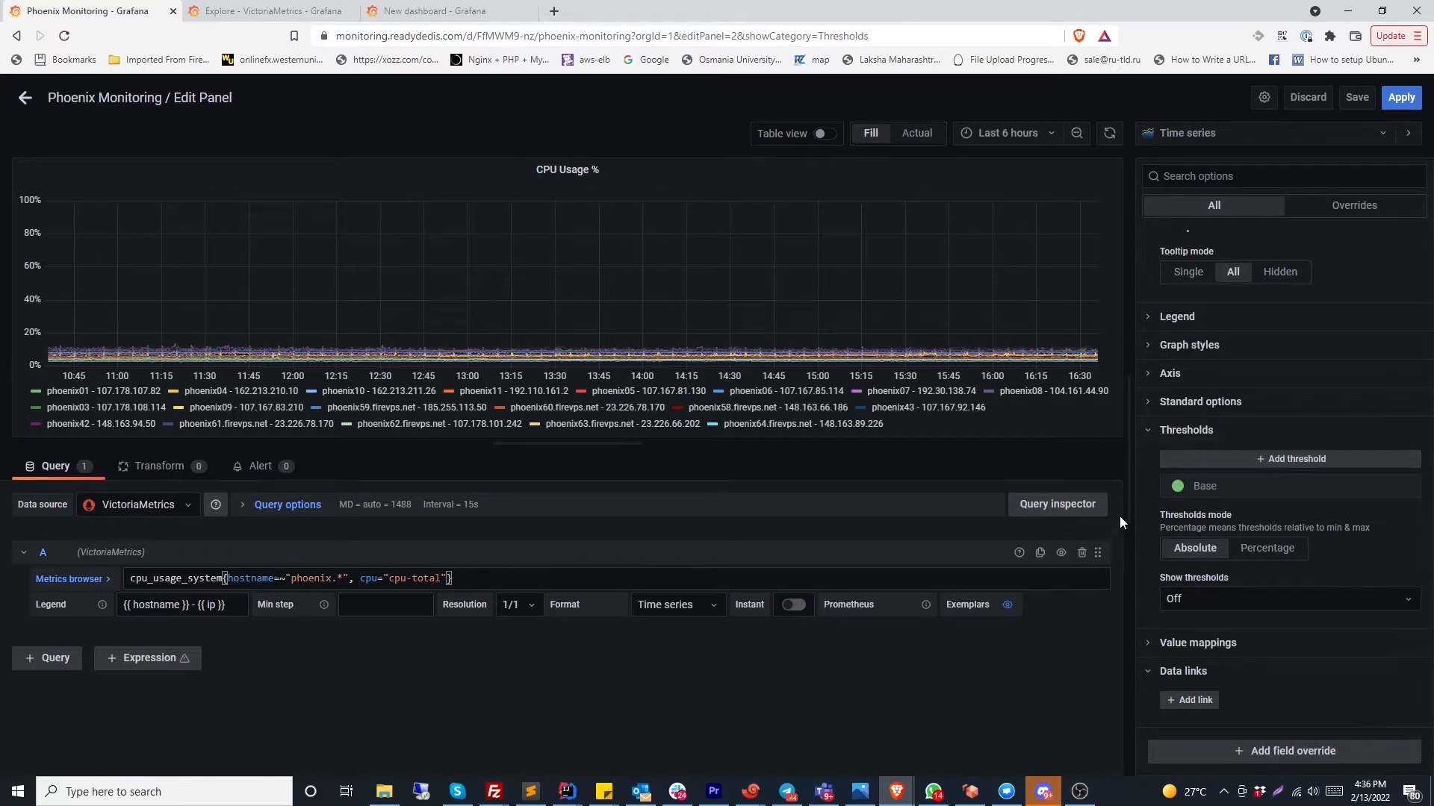
left_click(1147, 437)
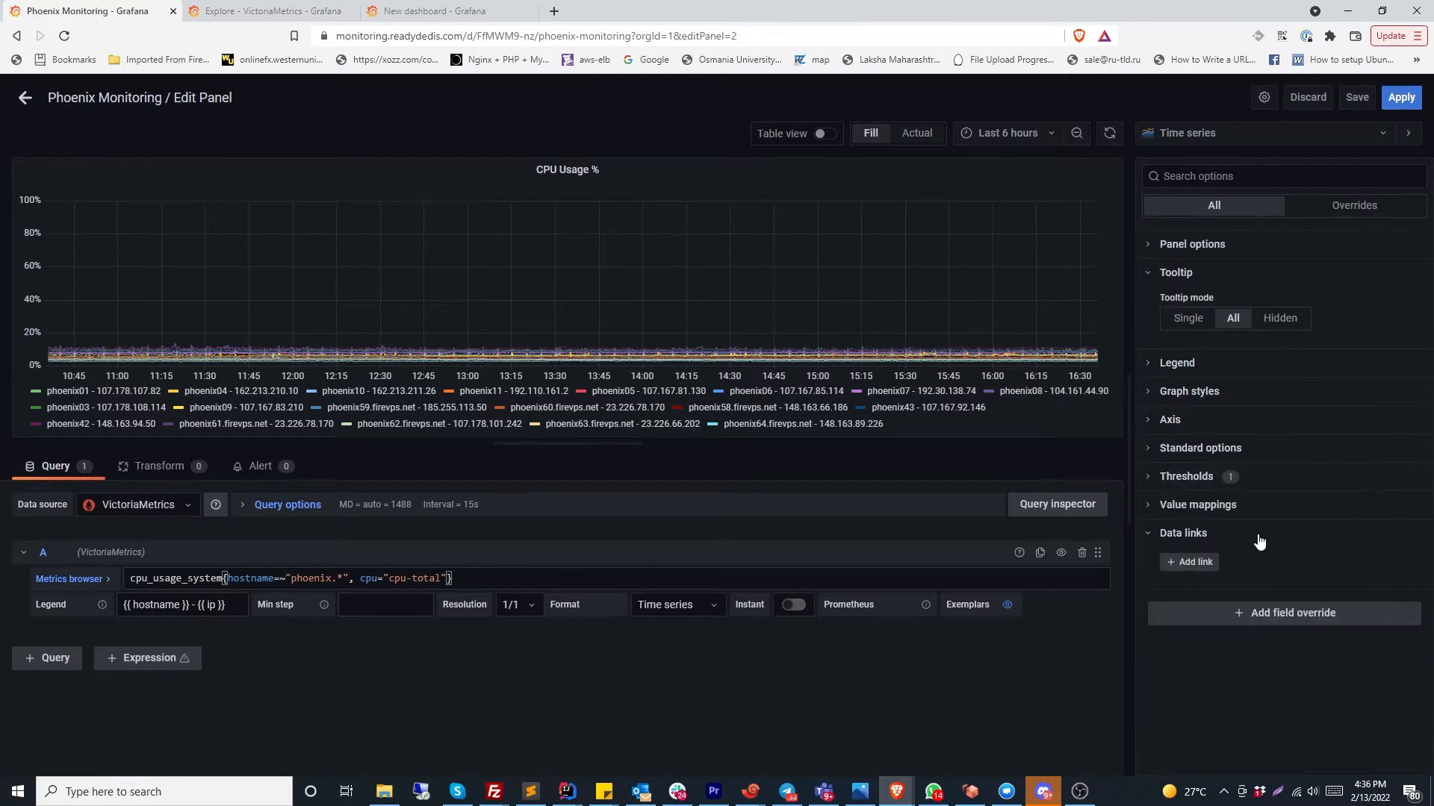
left_click(1154, 481)
left_click(1154, 484)
left_click(1149, 479)
left_click(1150, 481)
Examine the value mappings editor and cancel it without adding a mapping
left_click(1150, 510)
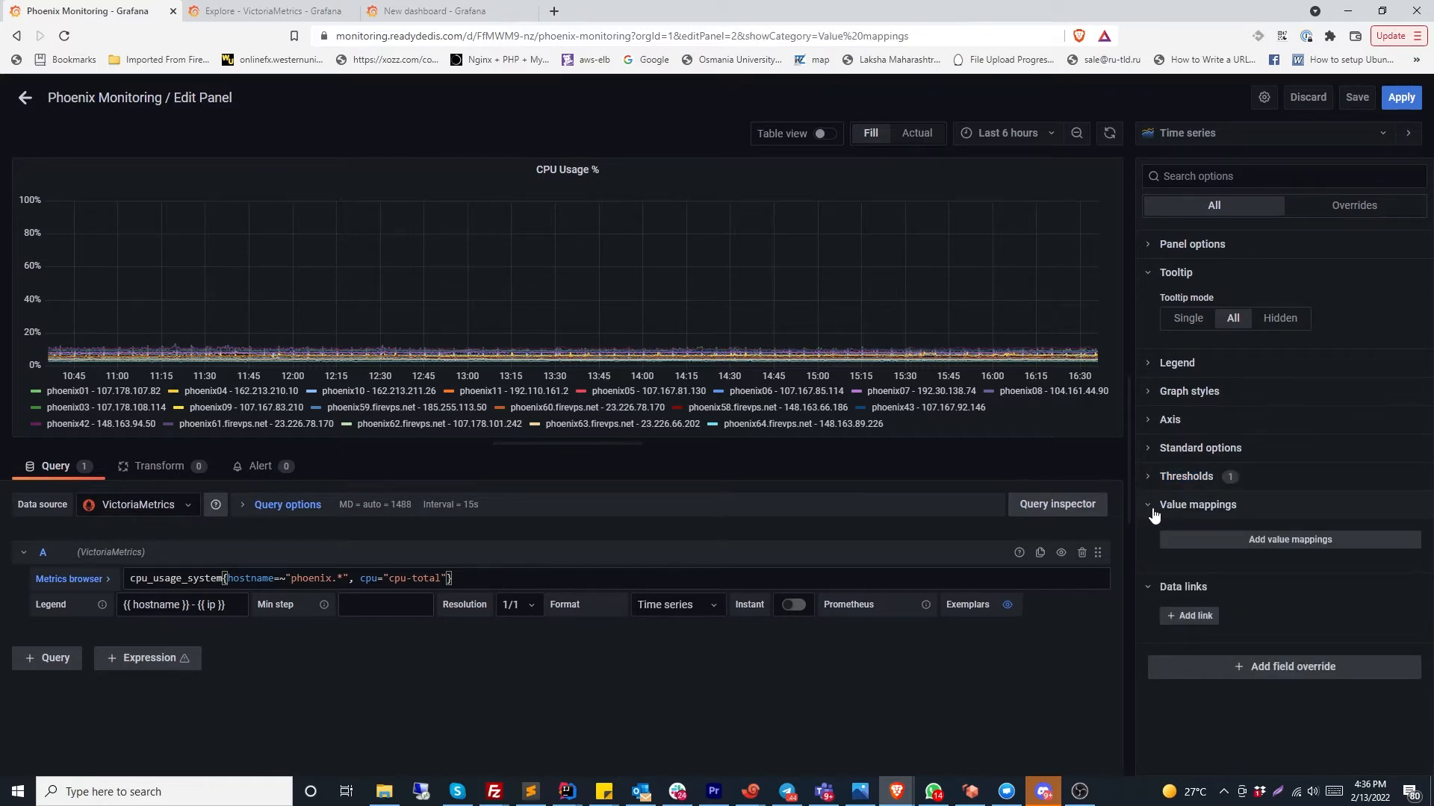
left_click(1192, 538)
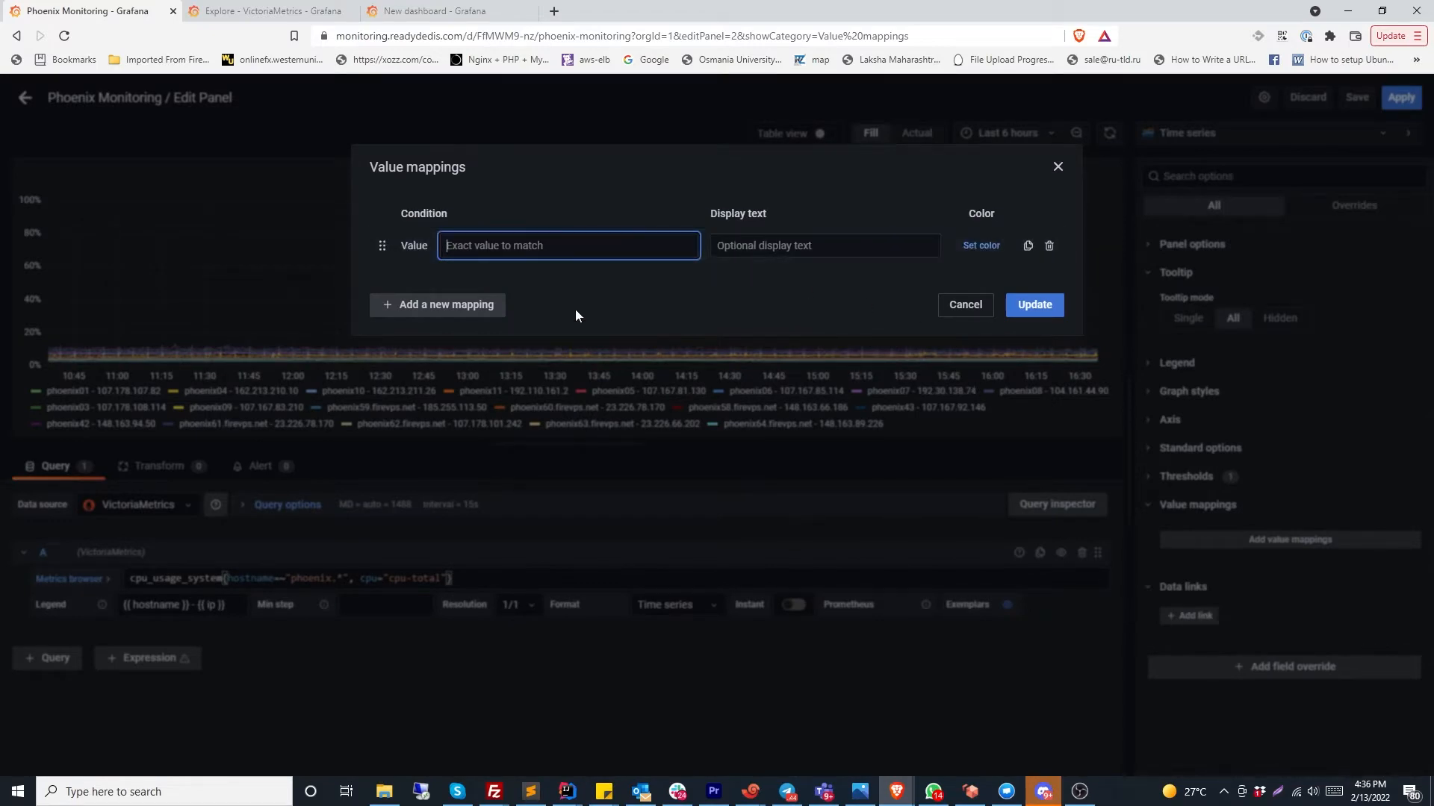
left_click(954, 310)
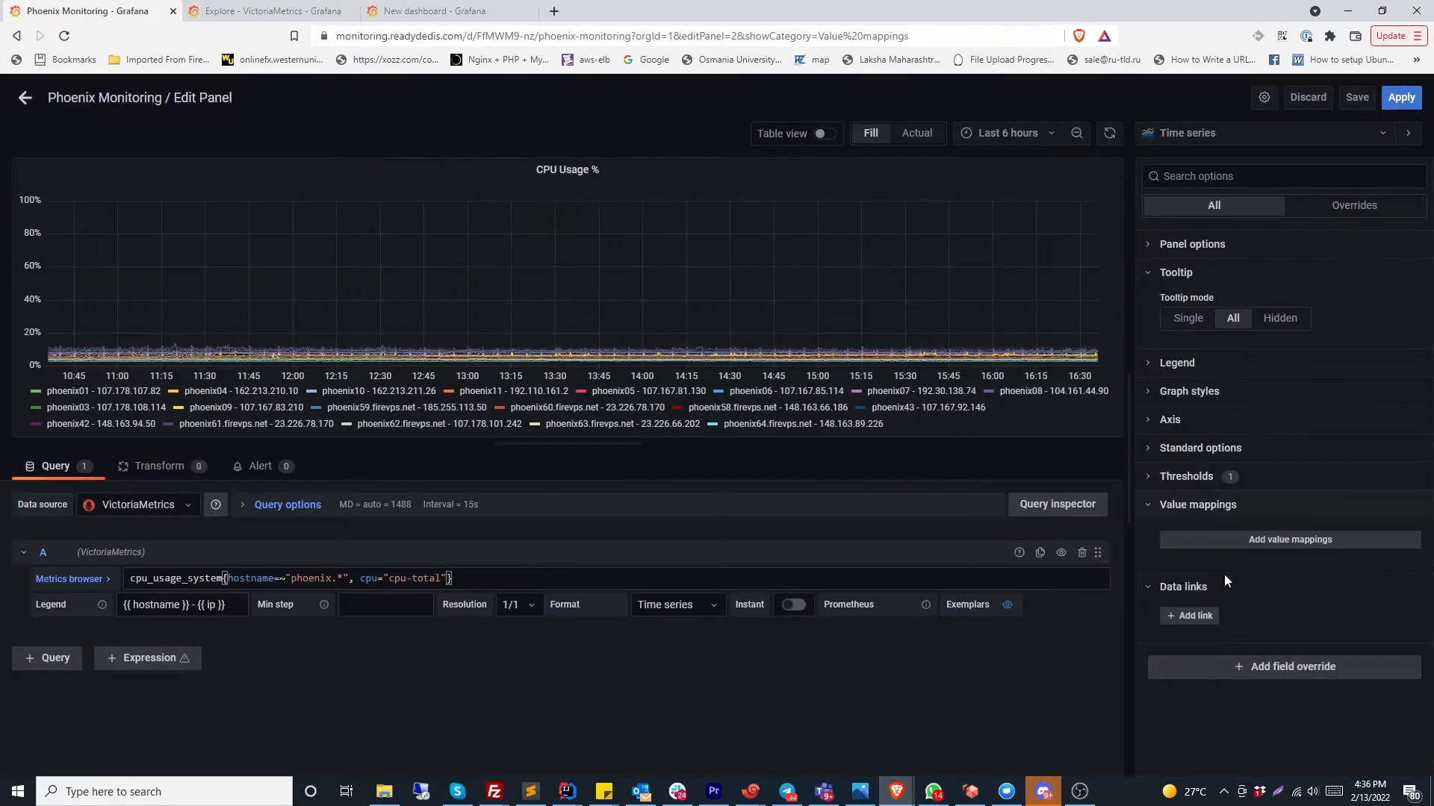
left_click(1154, 516)
left_click(1152, 536)
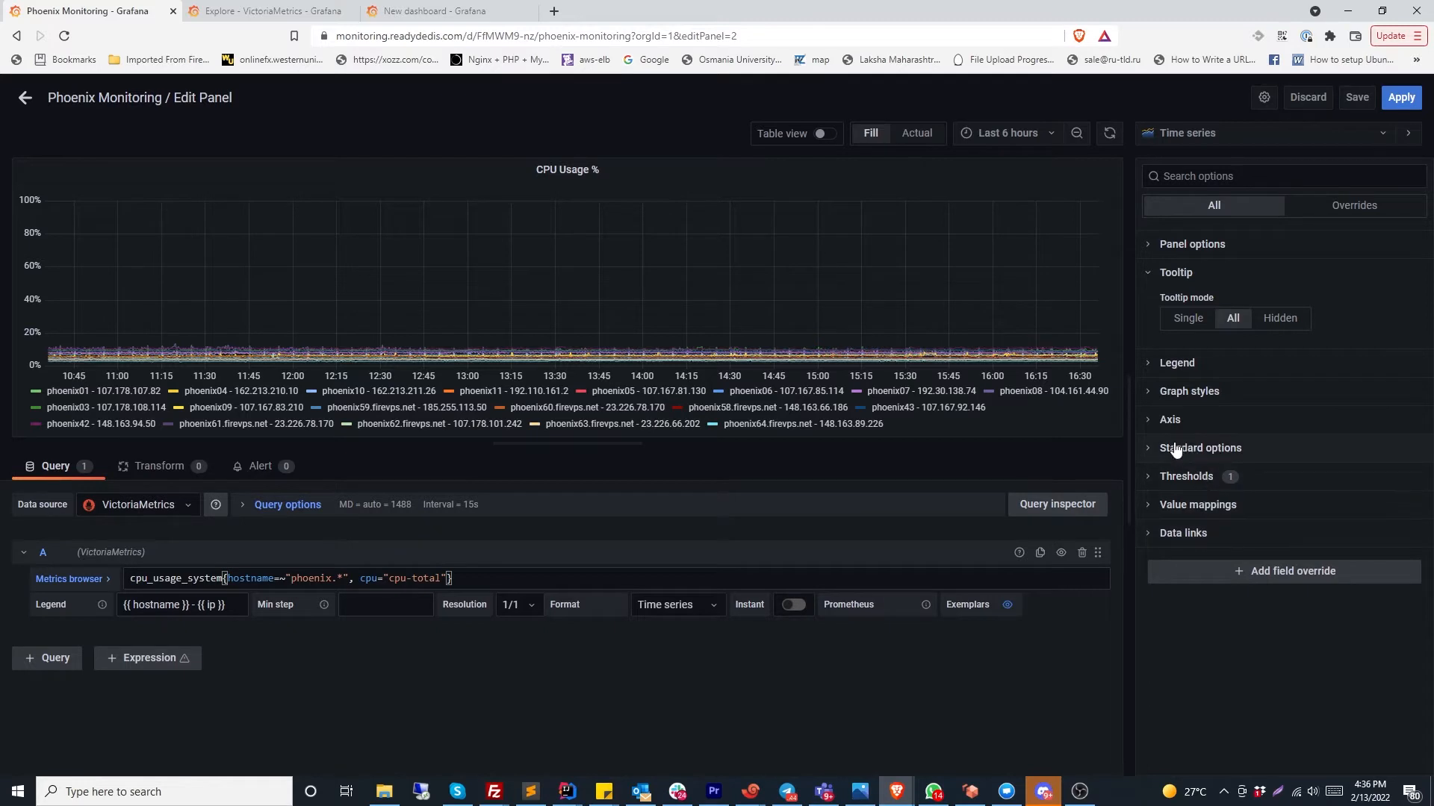
Try the Left and Right axis placements on the CPU Usage % panel and return the placement to Auto
left_click(1150, 450)
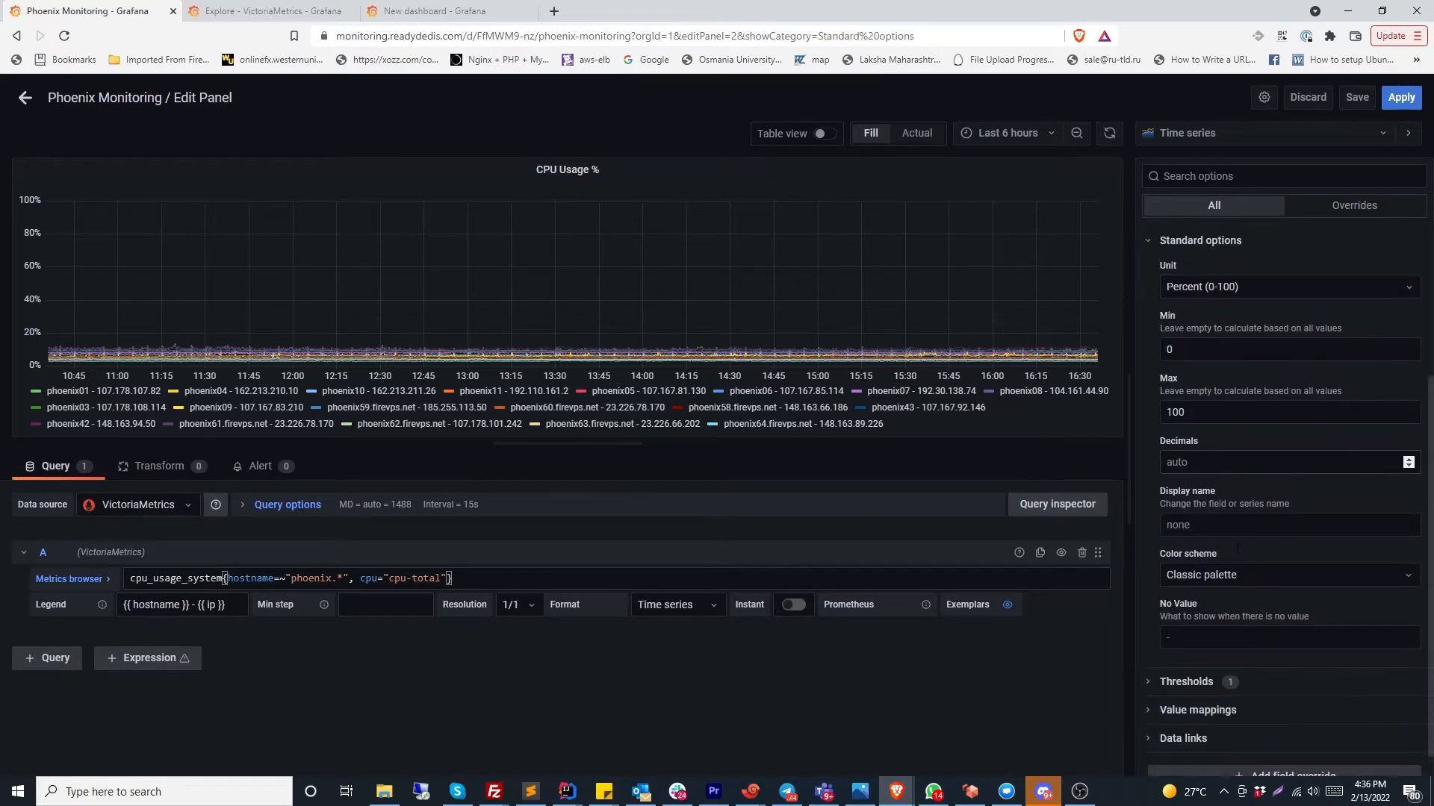
scroll(1165, 463, "up", 2)
left_click(1152, 448)
left_click(1157, 422)
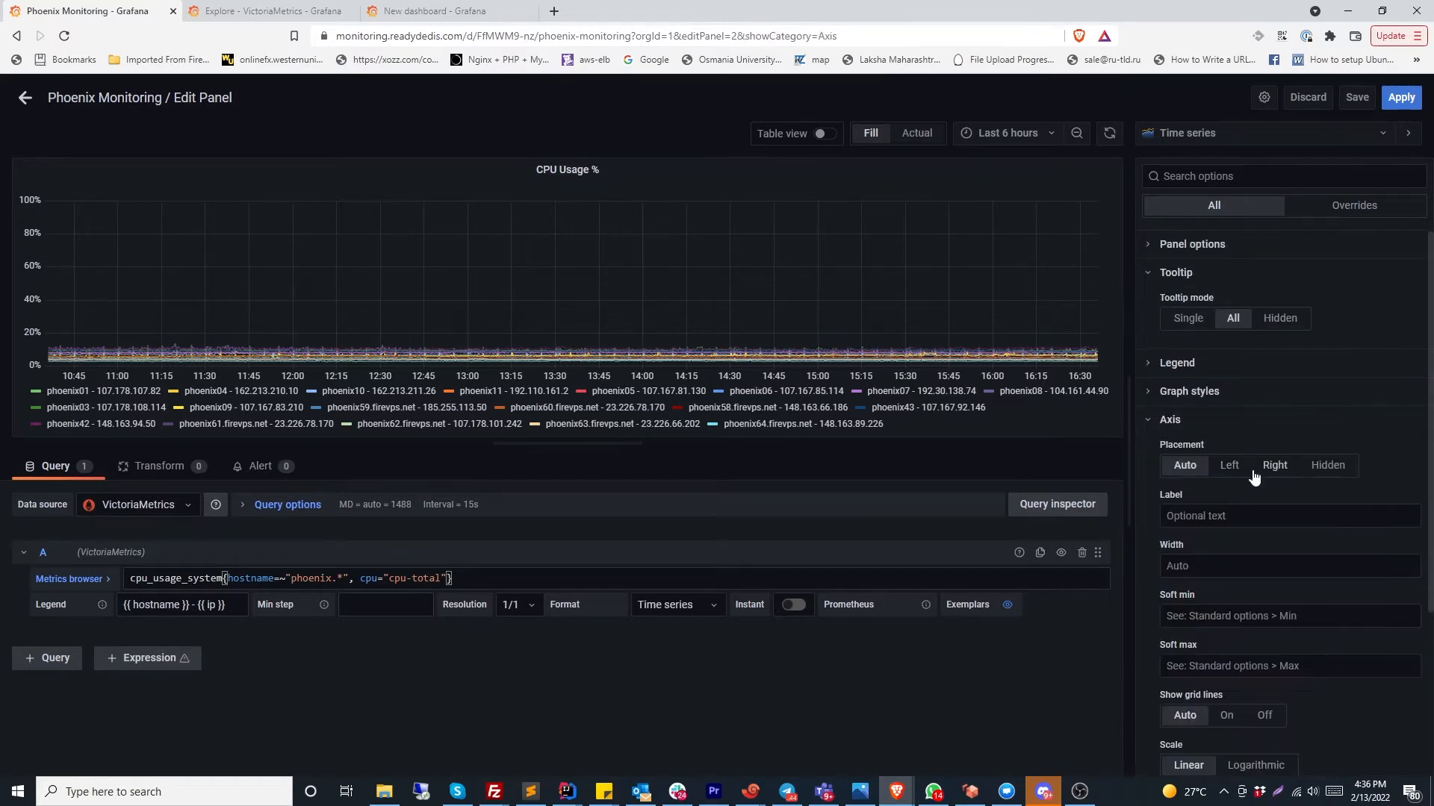
scroll(1270, 478, "down", 2)
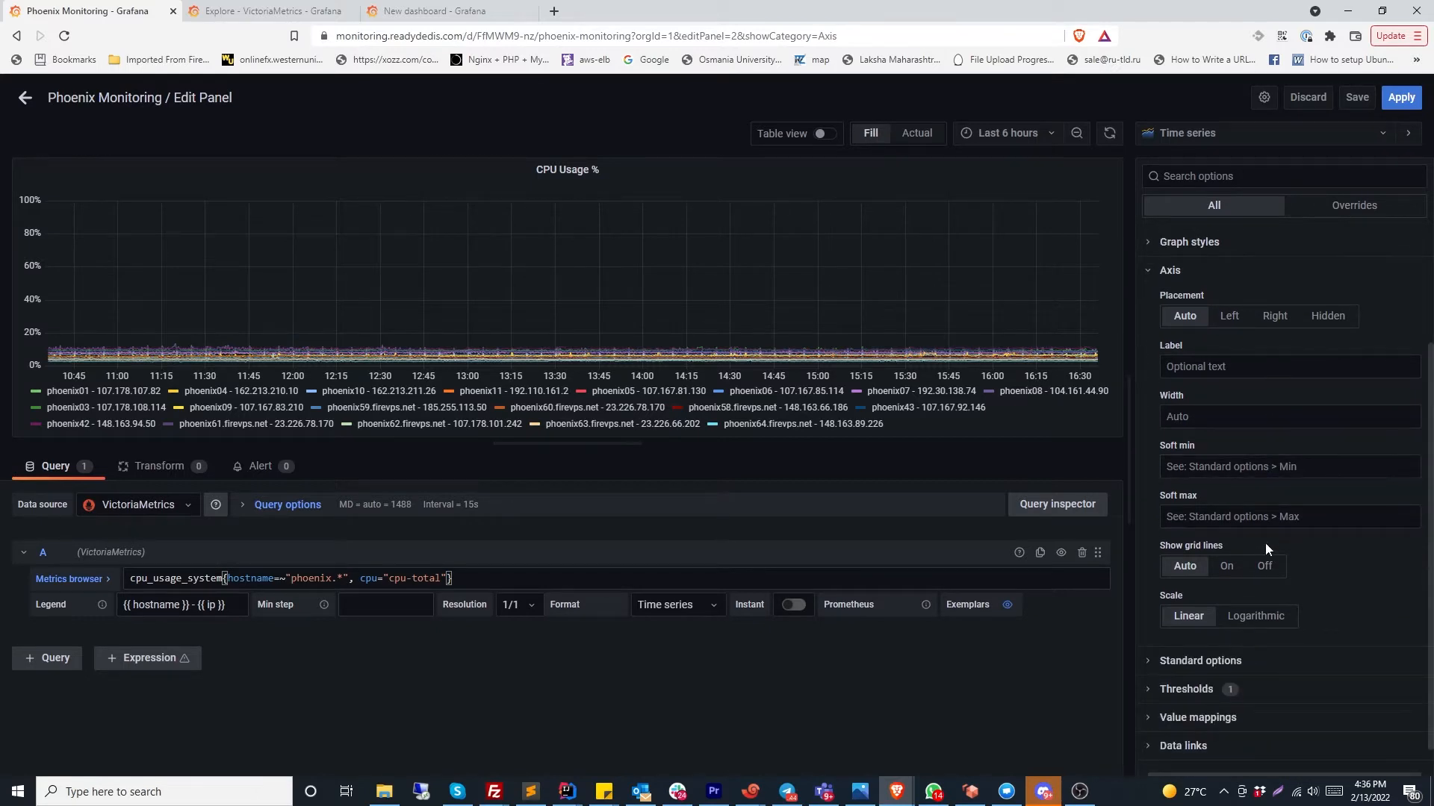
left_click(1229, 326)
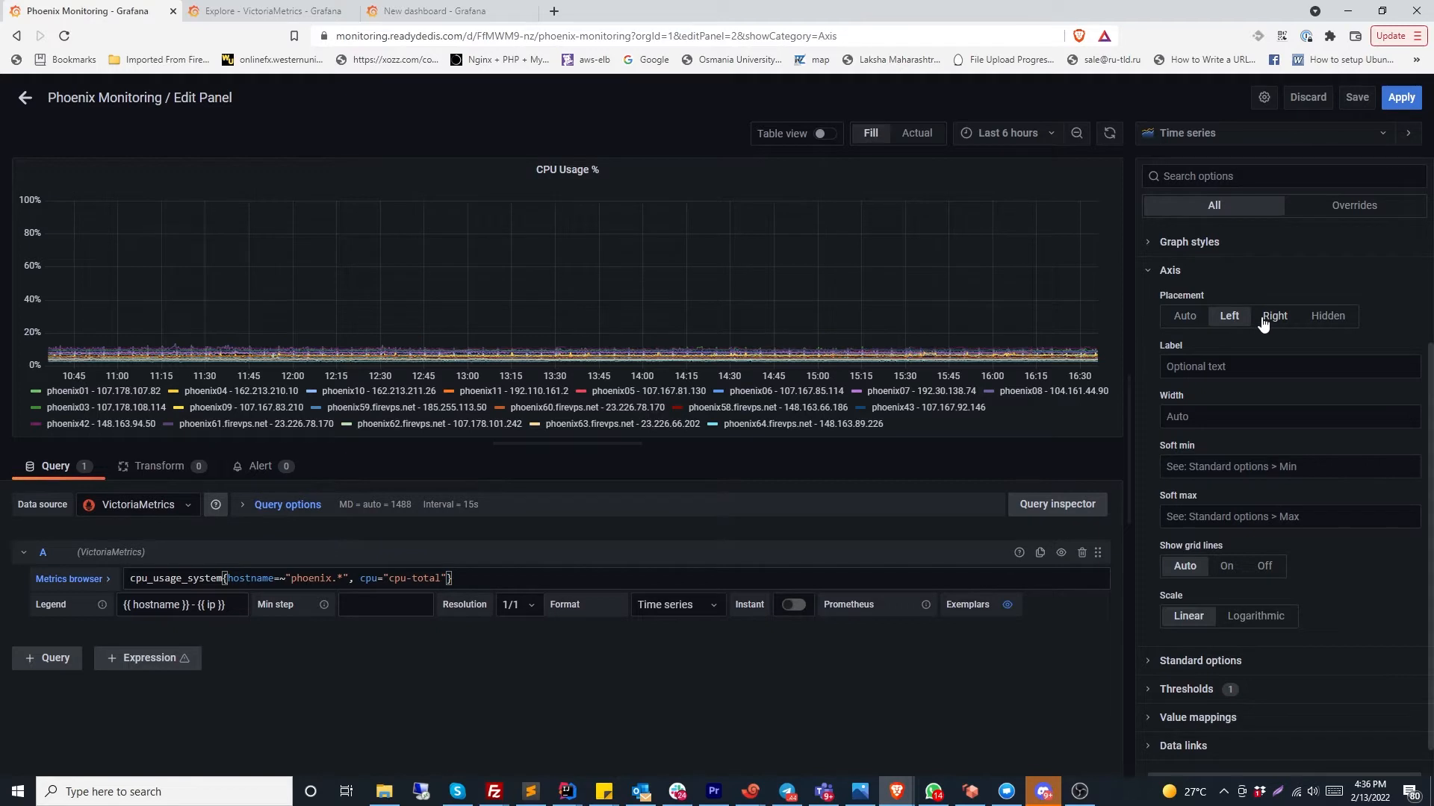
left_click(1263, 325)
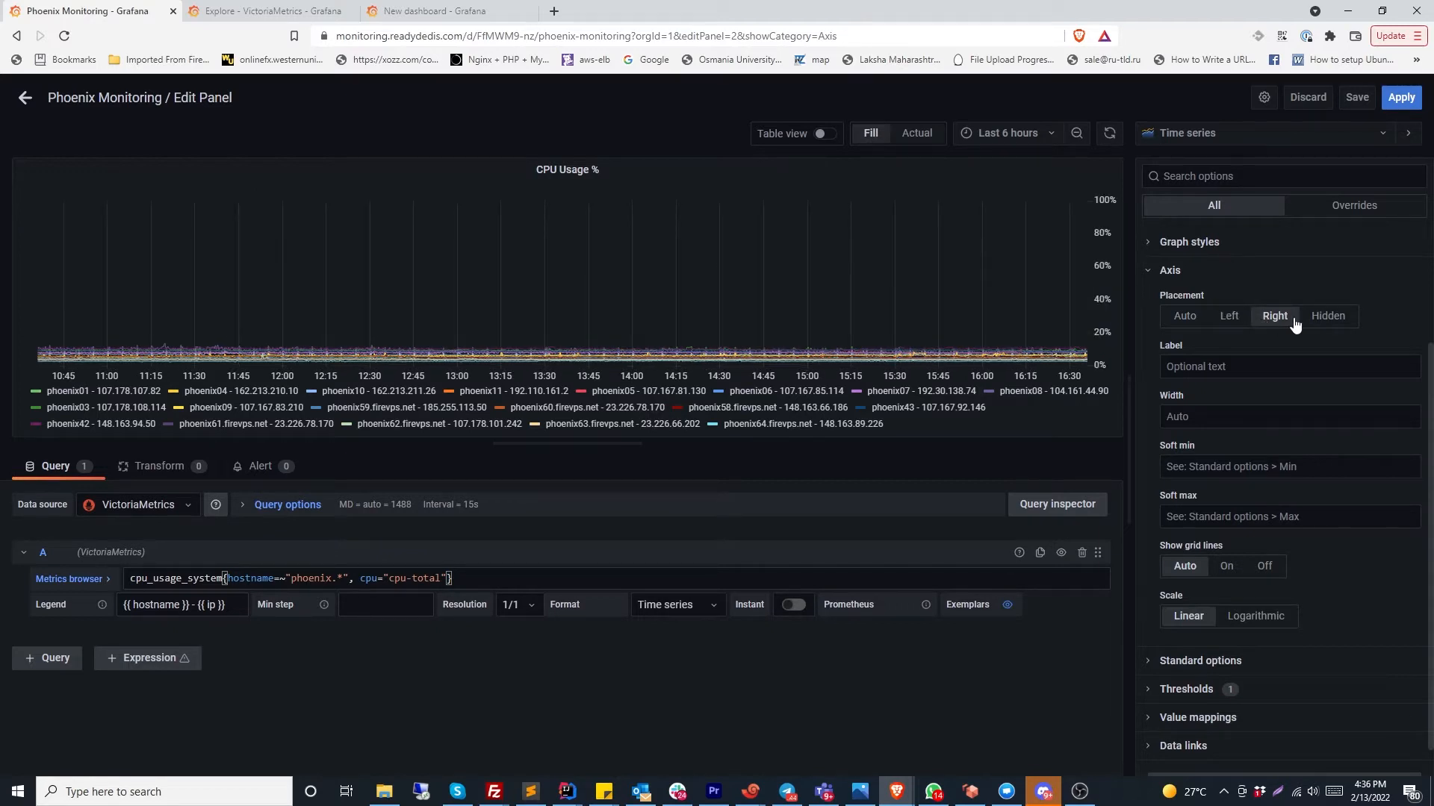
left_click(1184, 323)
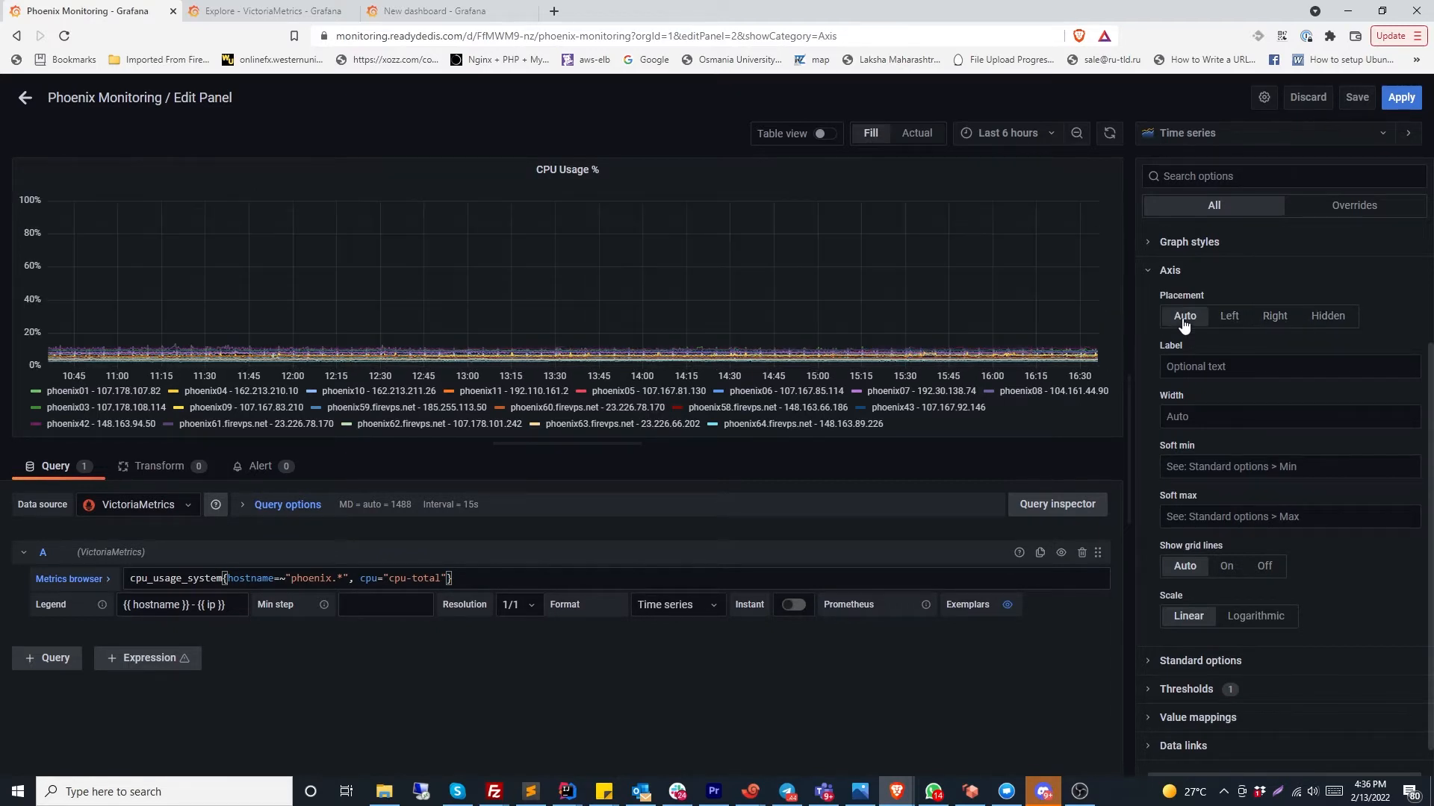
Try turning the axis grid lines off and return the grid line setting to Auto
left_click(1246, 366)
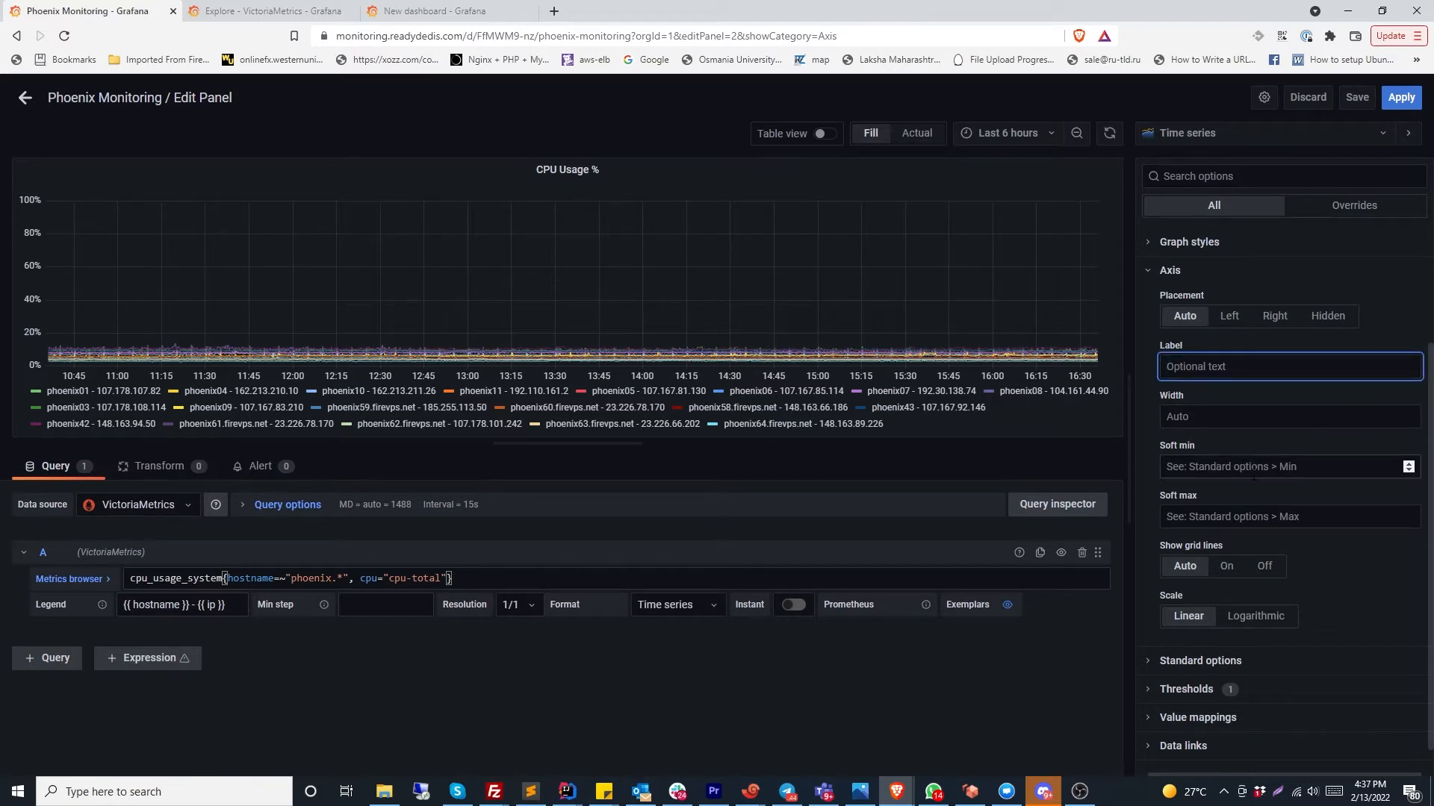
left_click(1264, 569)
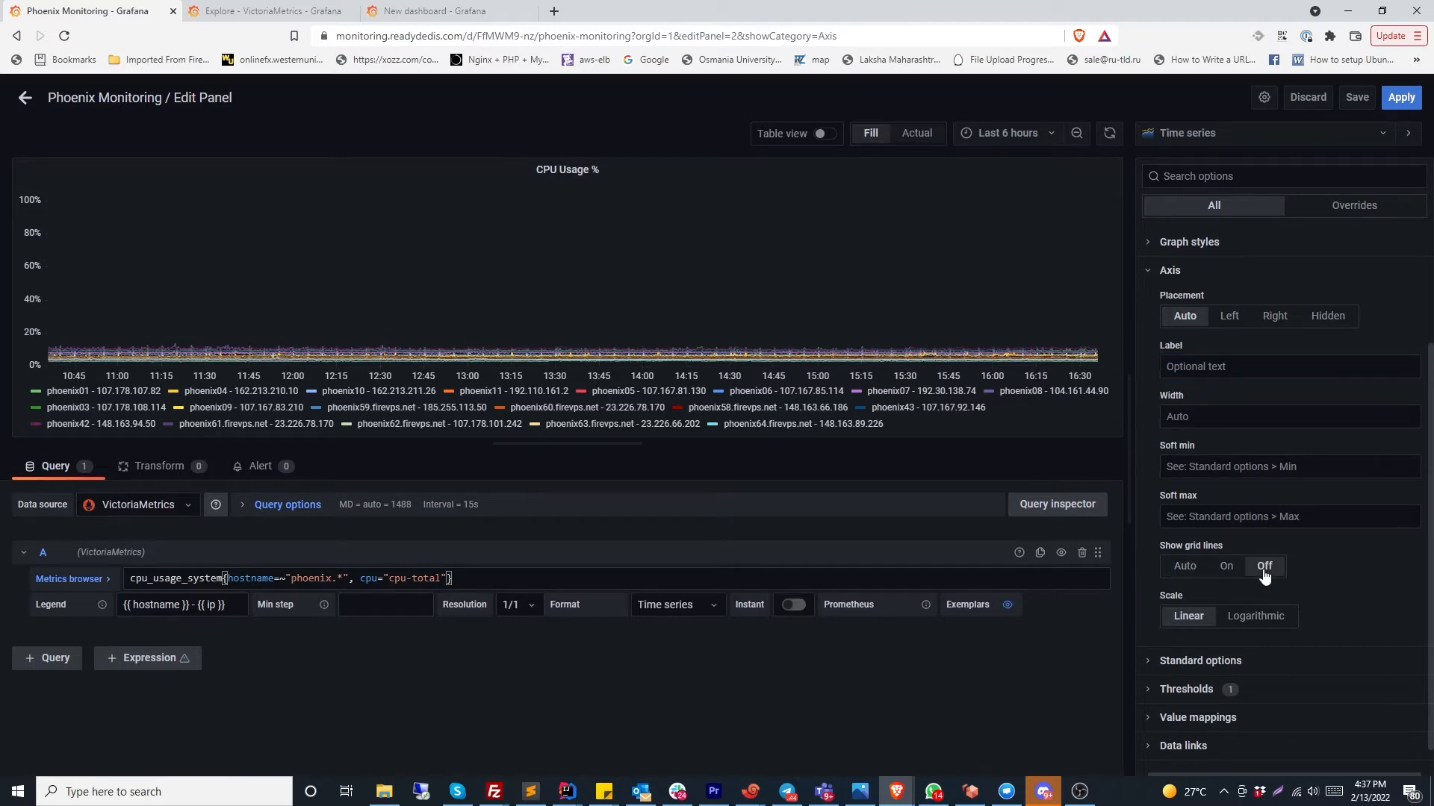
left_click(1203, 568)
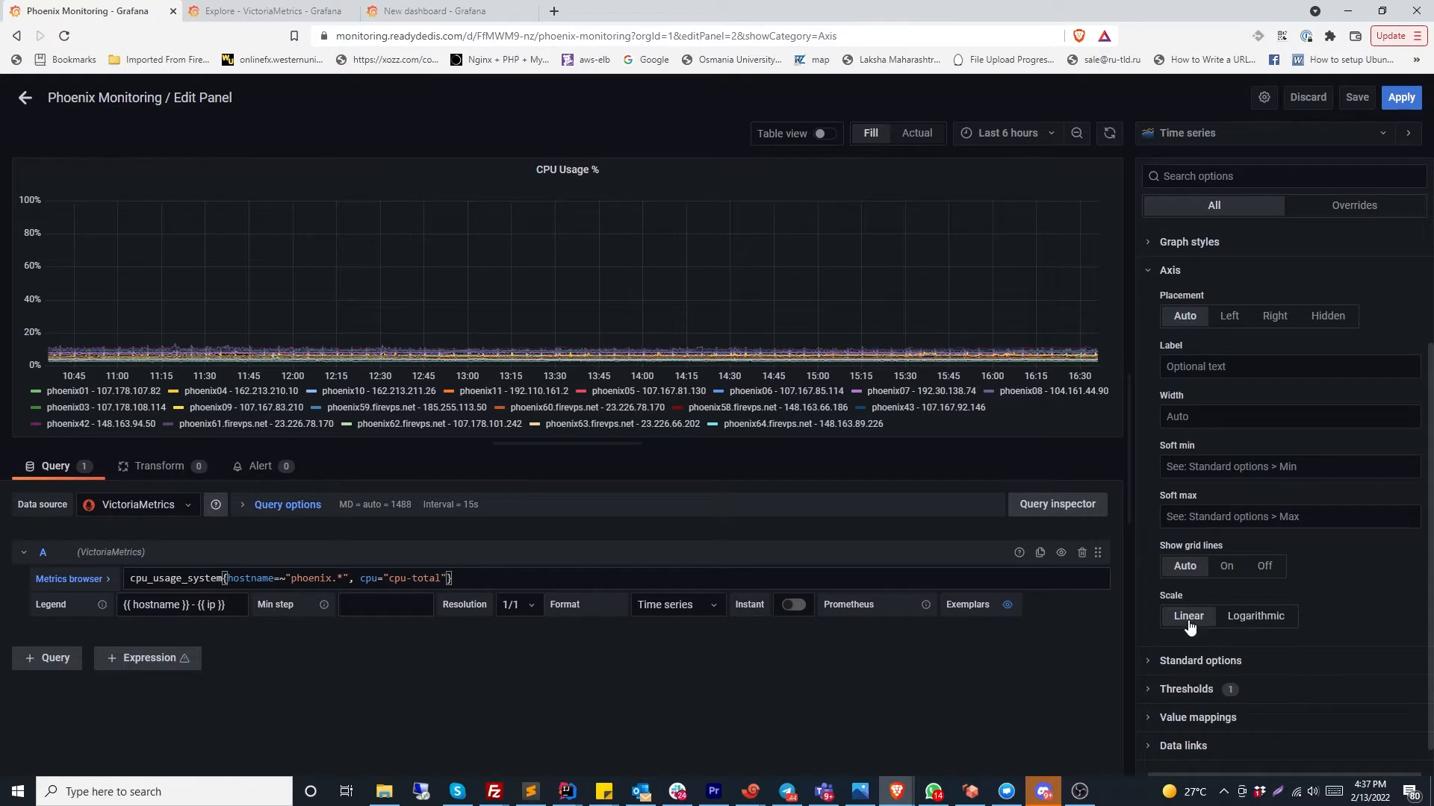
left_click(1165, 271)
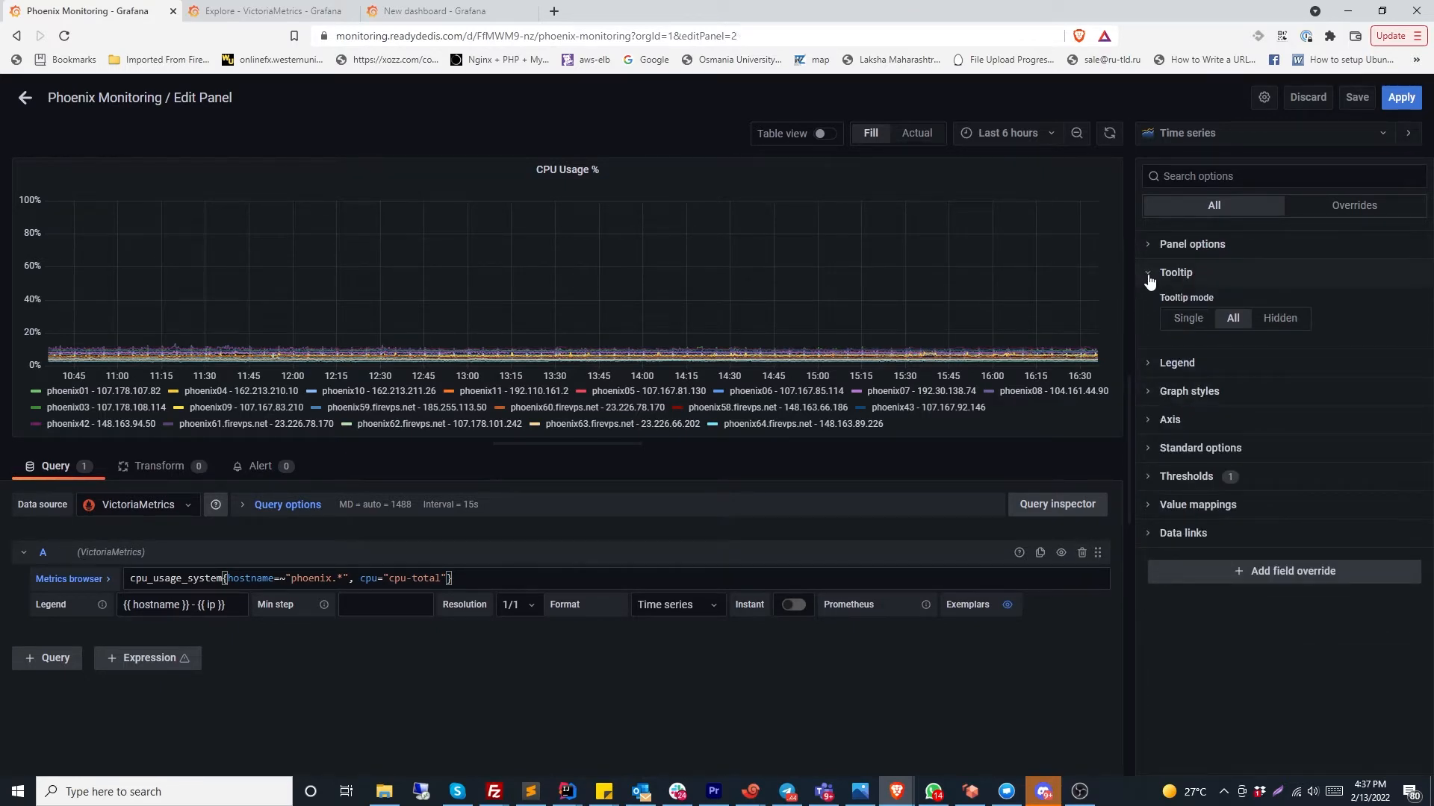
left_click(1149, 276)
left_click(1156, 390)
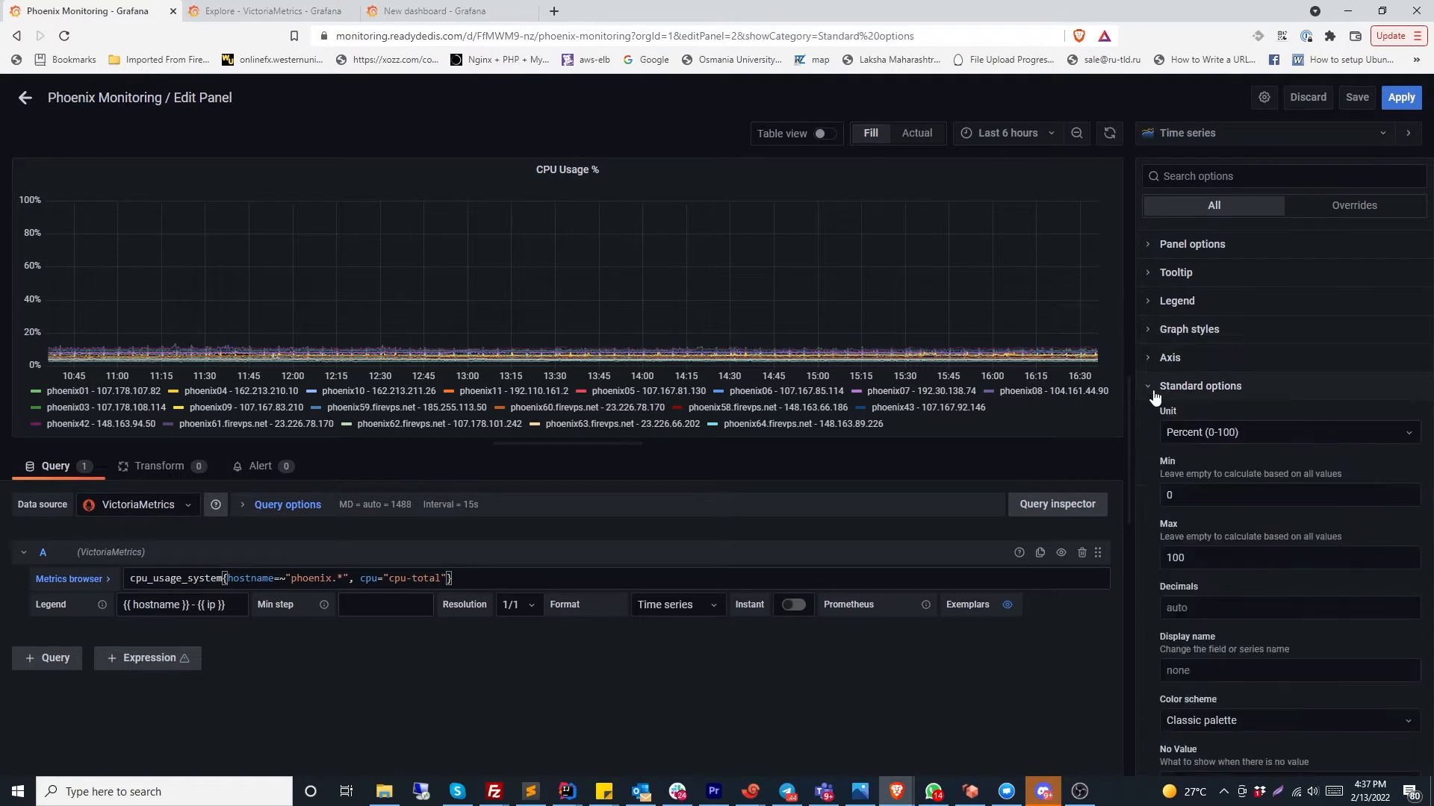
scroll(1165, 422, "down", 2)
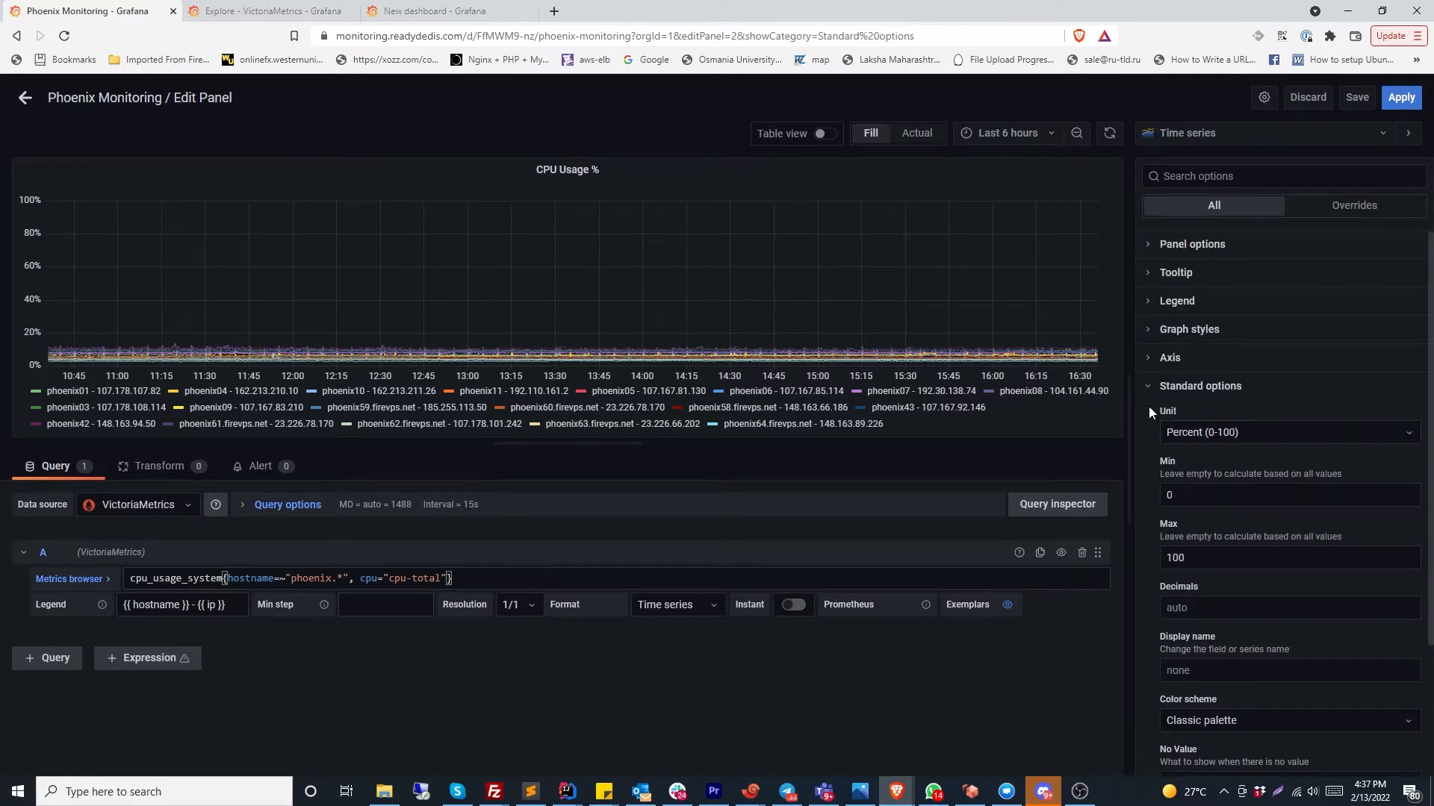
left_click(1151, 389)
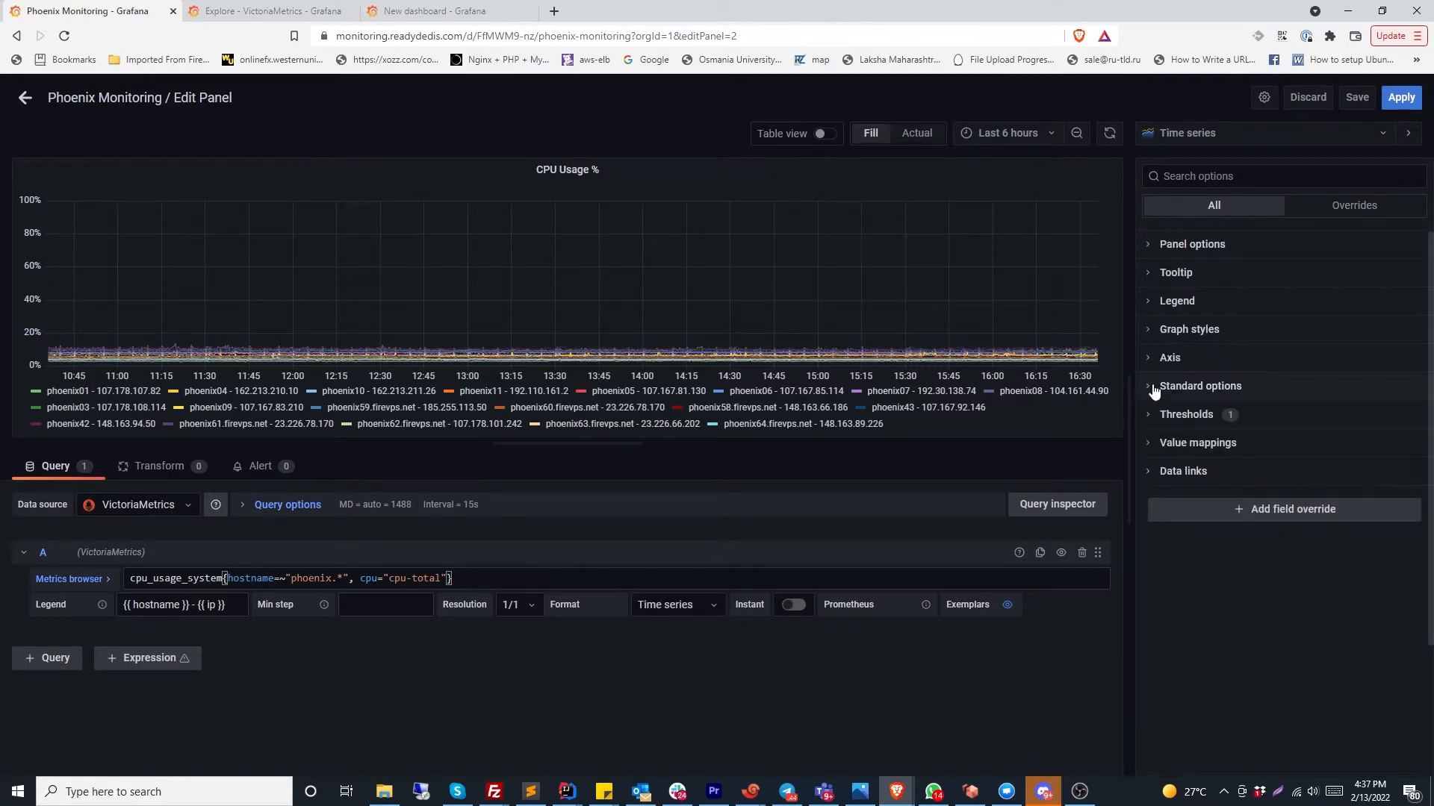
Apply the CPU Usage % panel changes and save the Phoenix Monitoring dashboard without a change note
left_click(1397, 98)
left_click(1170, 99)
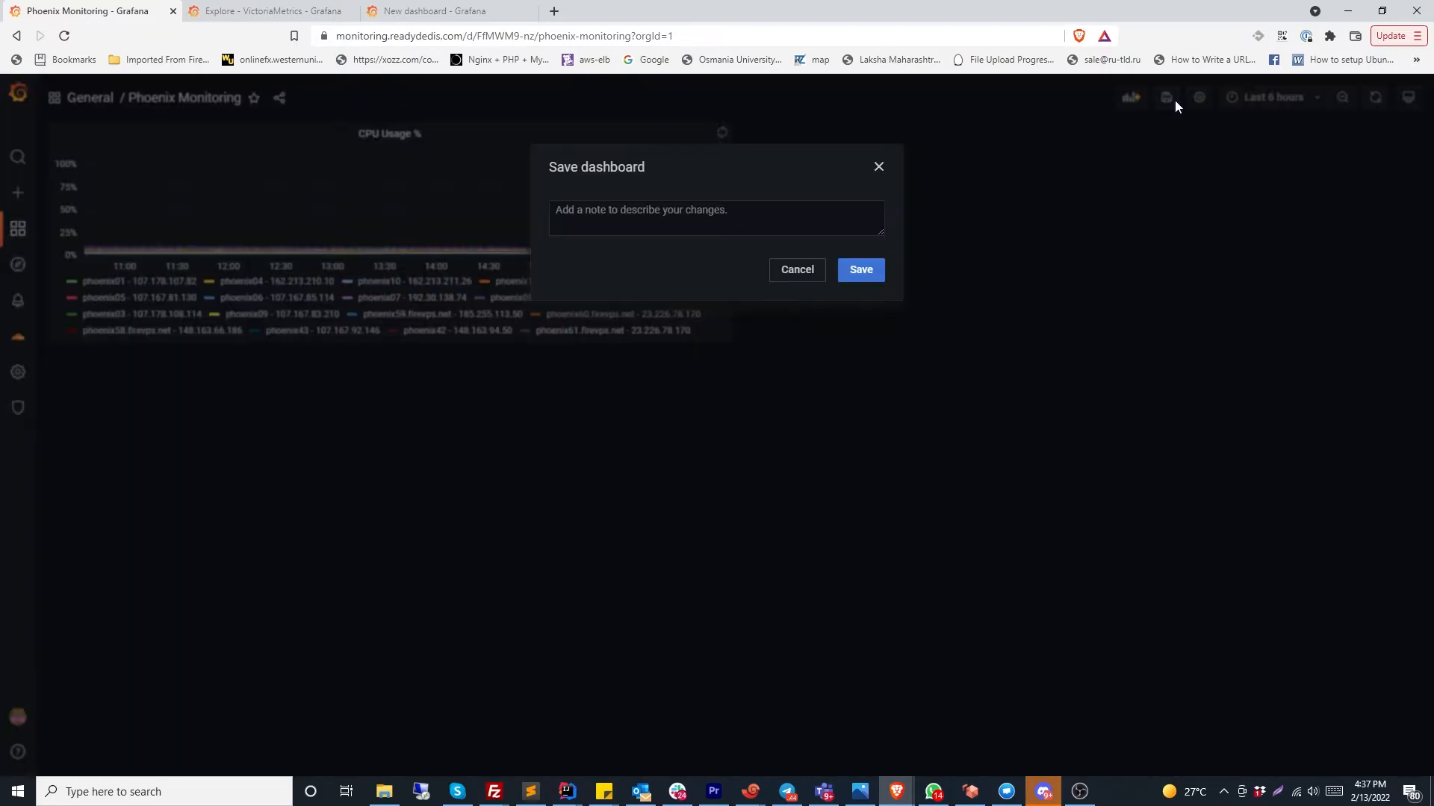
left_click(874, 275)
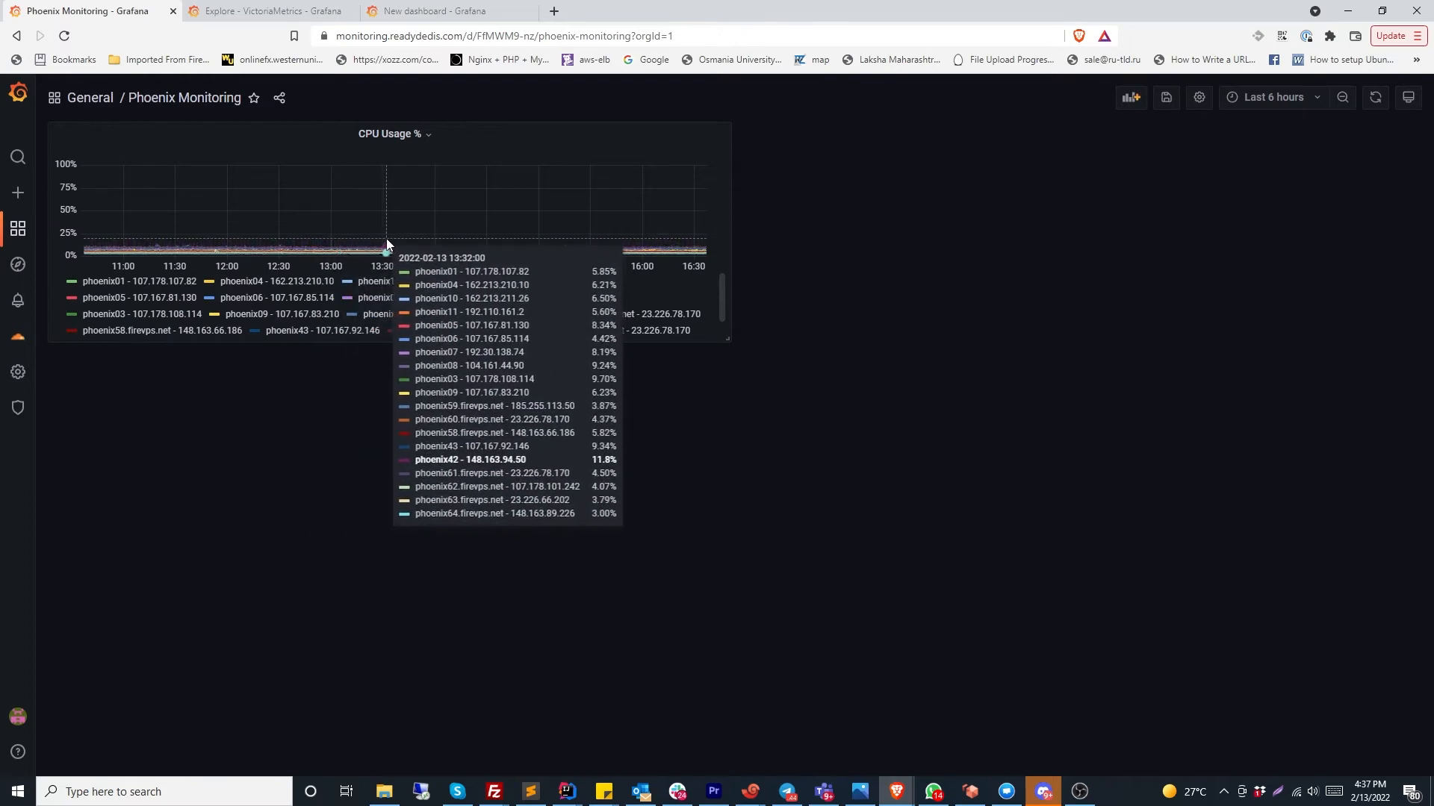
Start a new alert rule from the CPU Usage % panel, saving the dashboard when asked
left_click(425, 134)
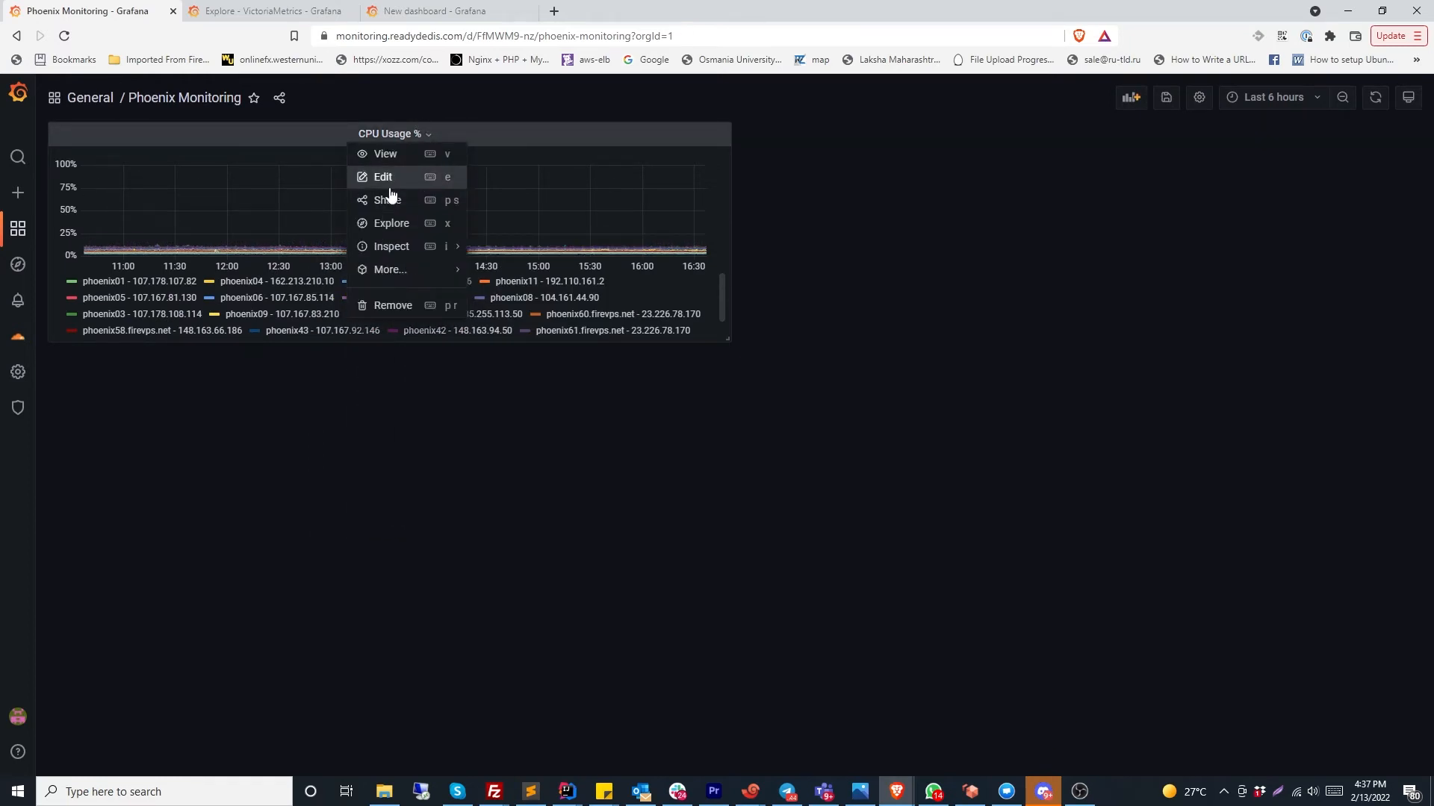
left_click(387, 180)
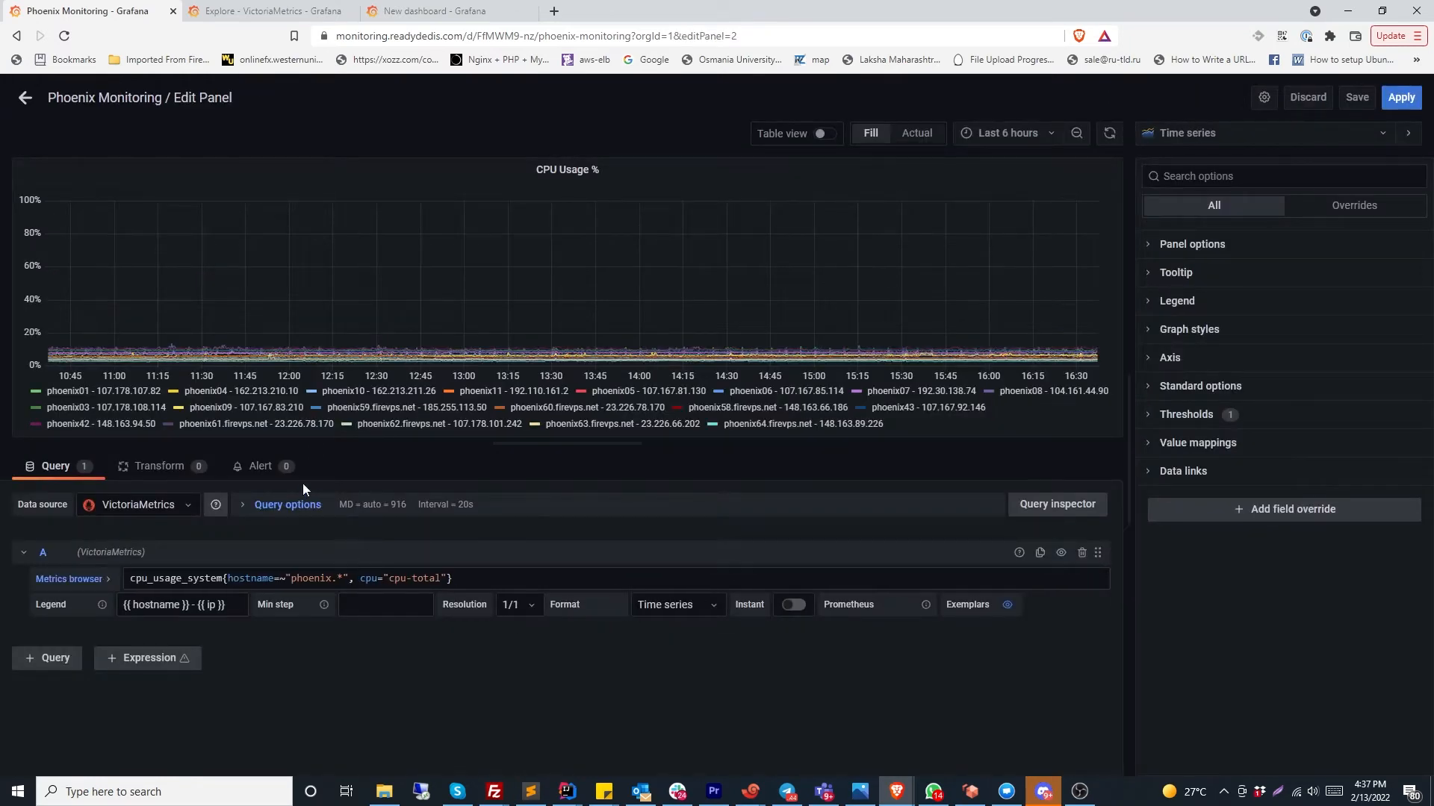
left_click(270, 469)
left_click(180, 549)
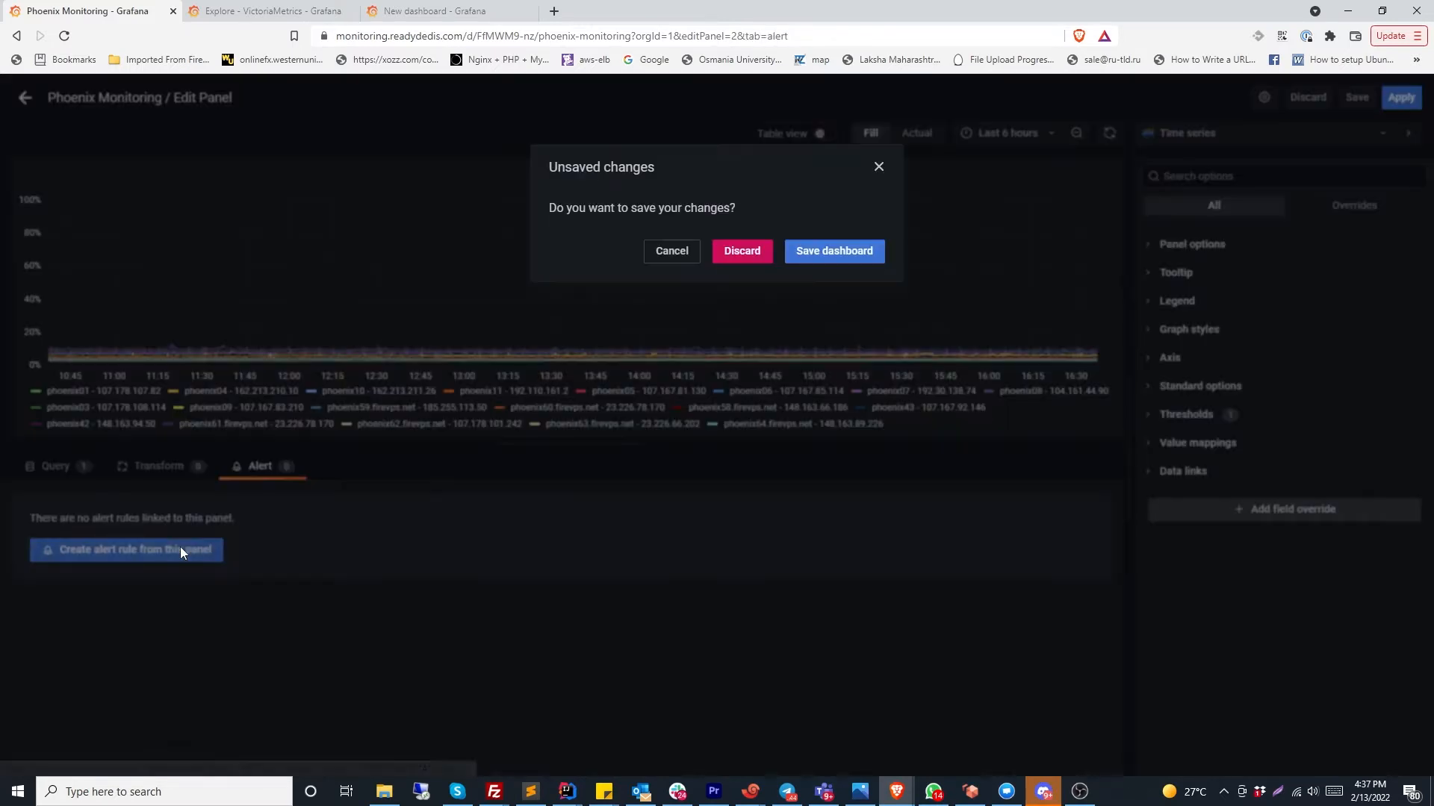
left_click(816, 250)
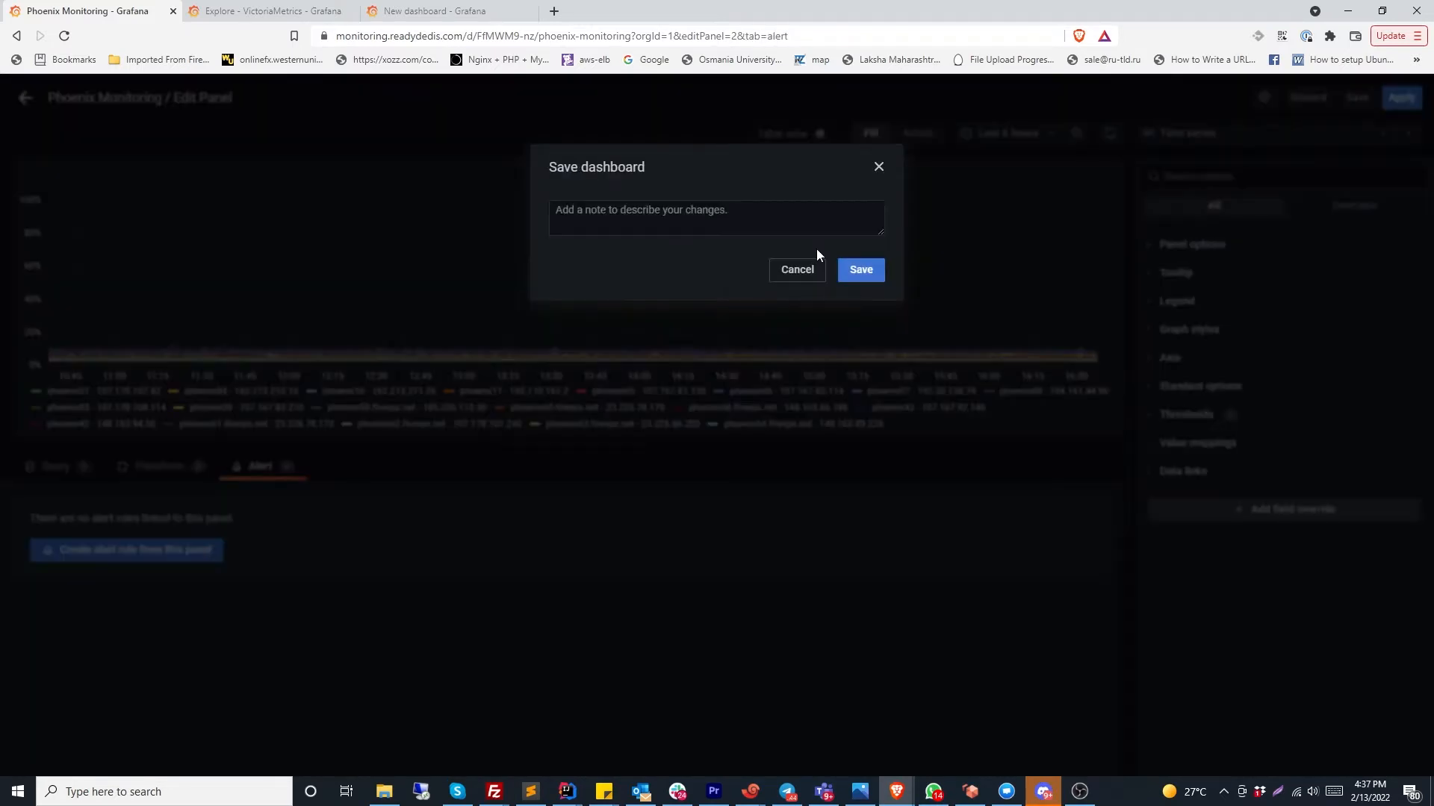
left_click(866, 277)
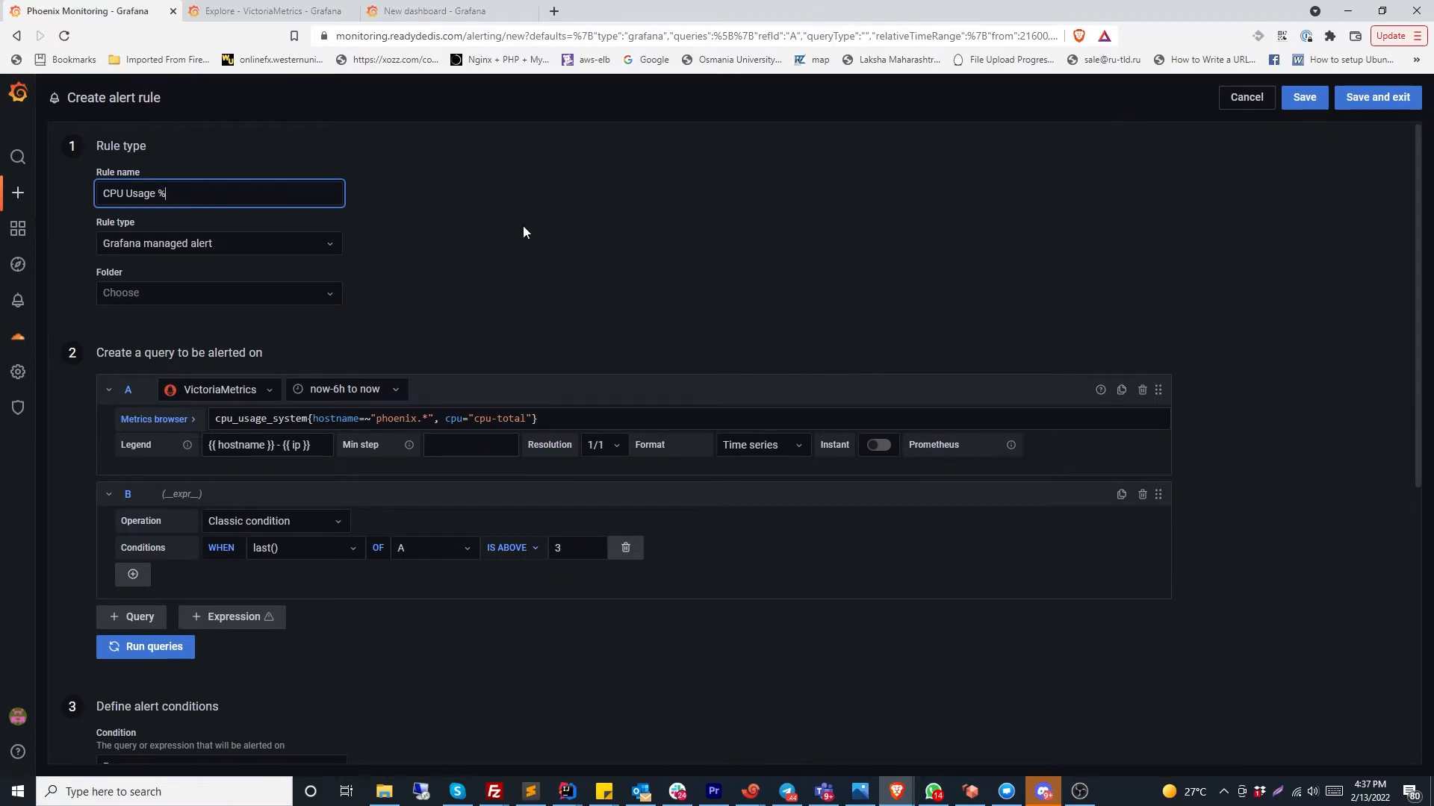
Keep expression B as a Classic condition and set its condition function to avg()
left_click(319, 525)
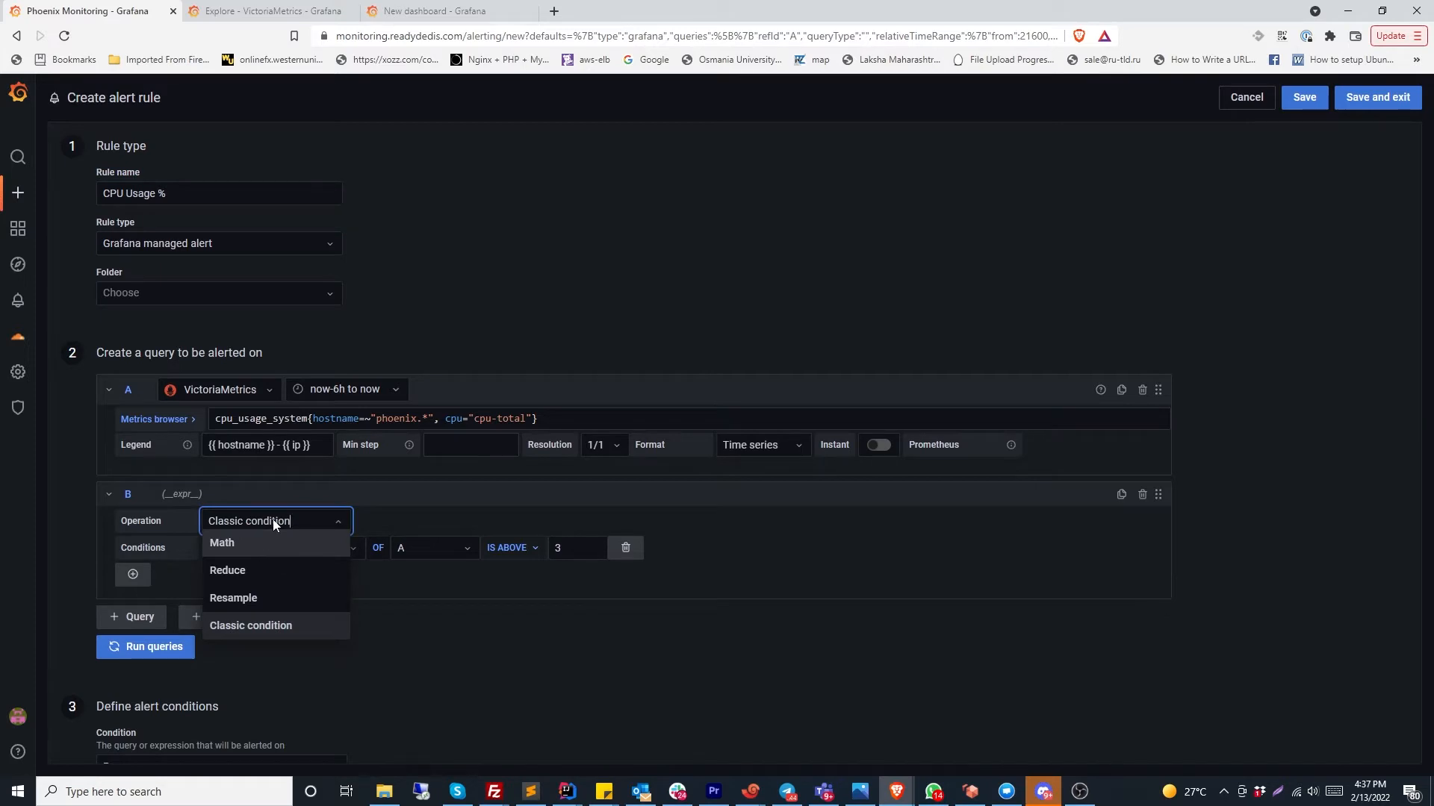
left_click(314, 631)
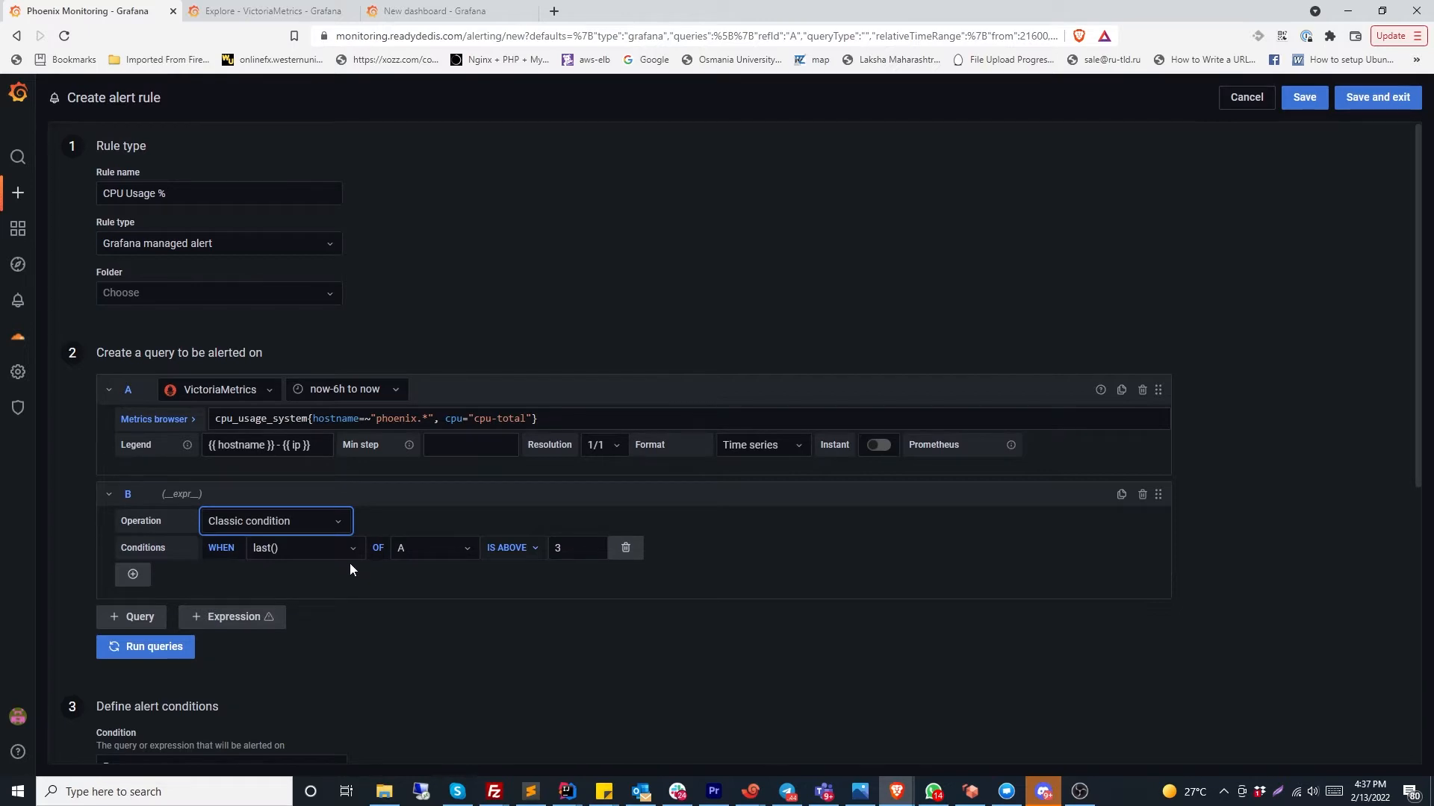
left_click(334, 551)
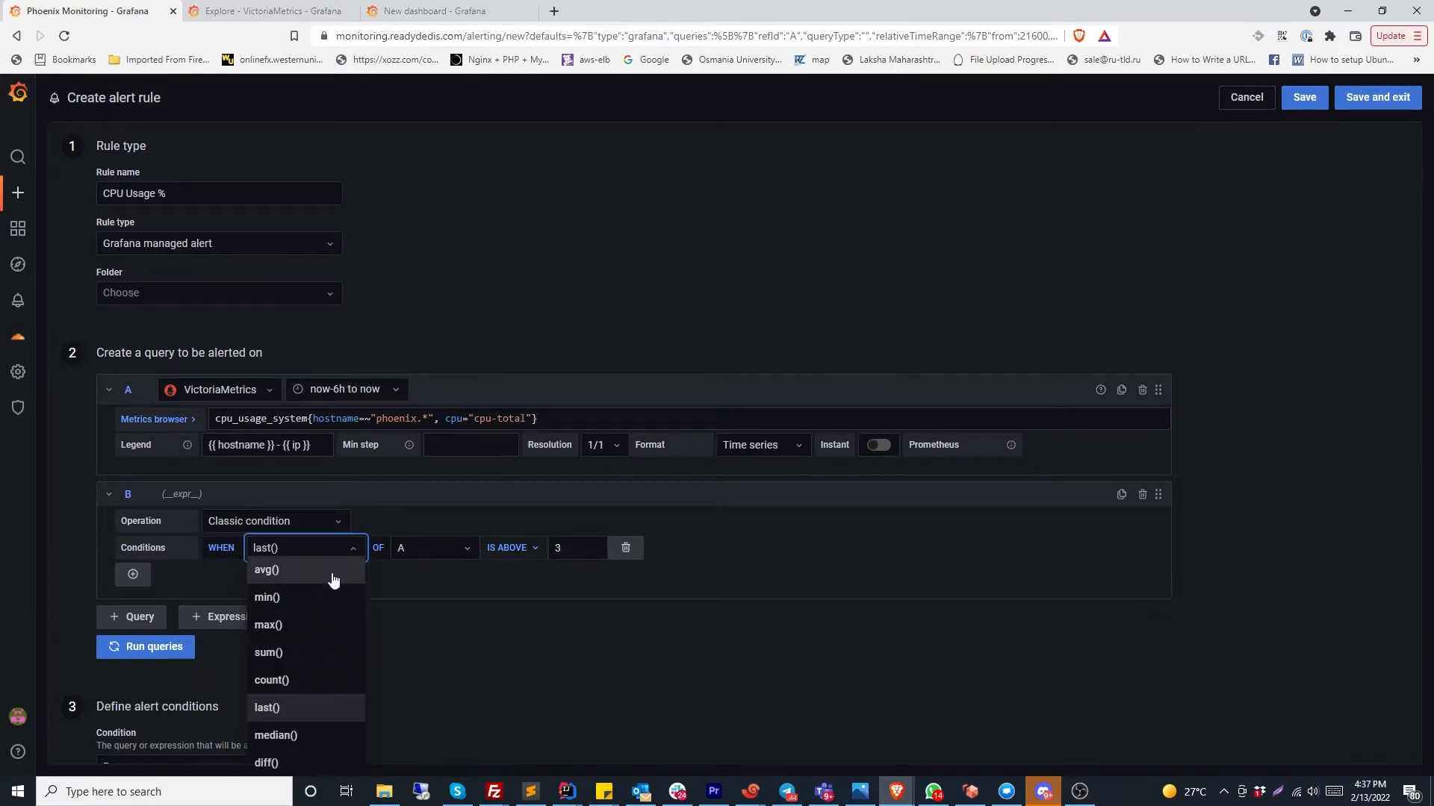
scroll(333, 647, "down", 2)
scroll(311, 609, "up", 2)
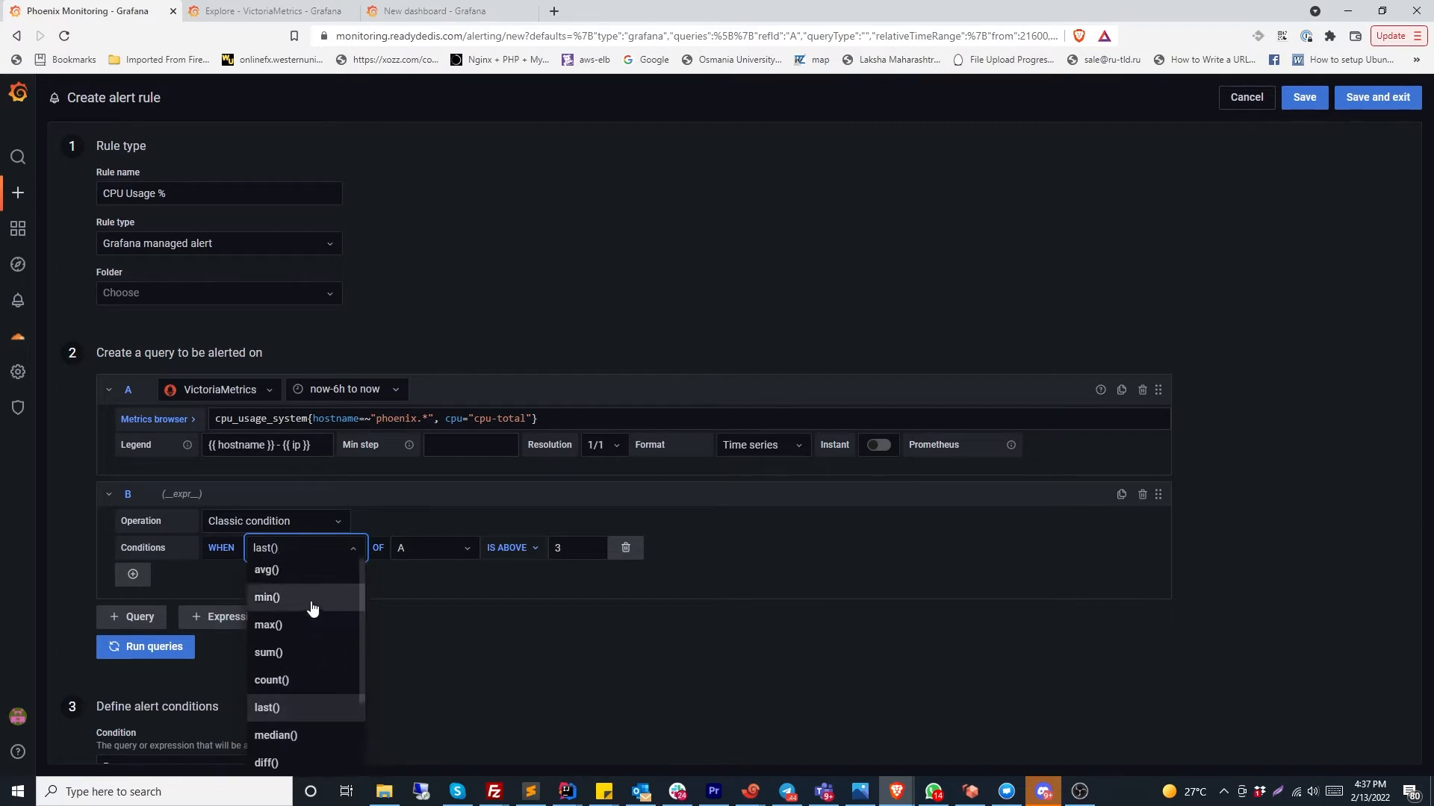
left_click(307, 571)
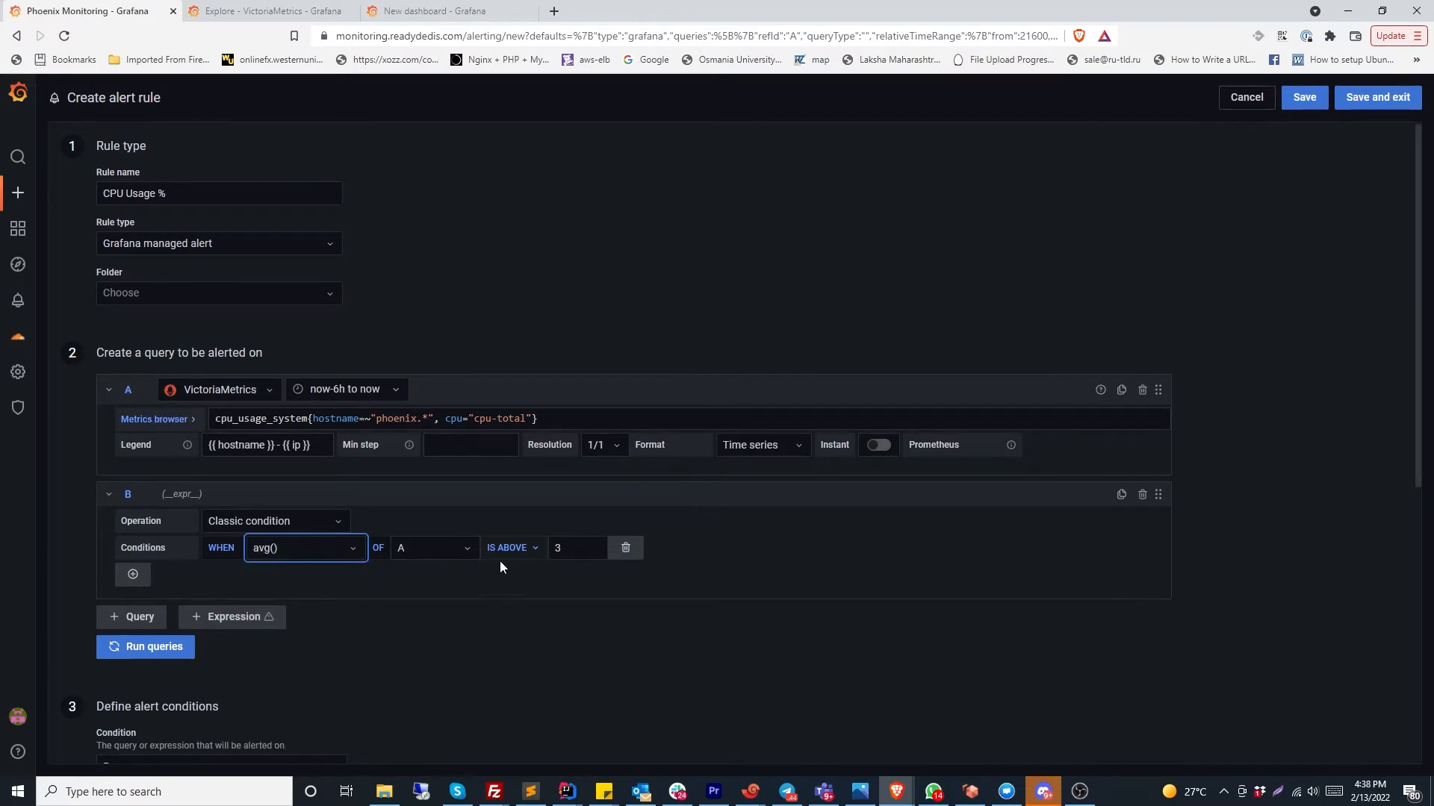
Run the alert rule's queries and display expression B's result as a Stat
left_click(578, 548)
scroll(280, 629, "down", 2)
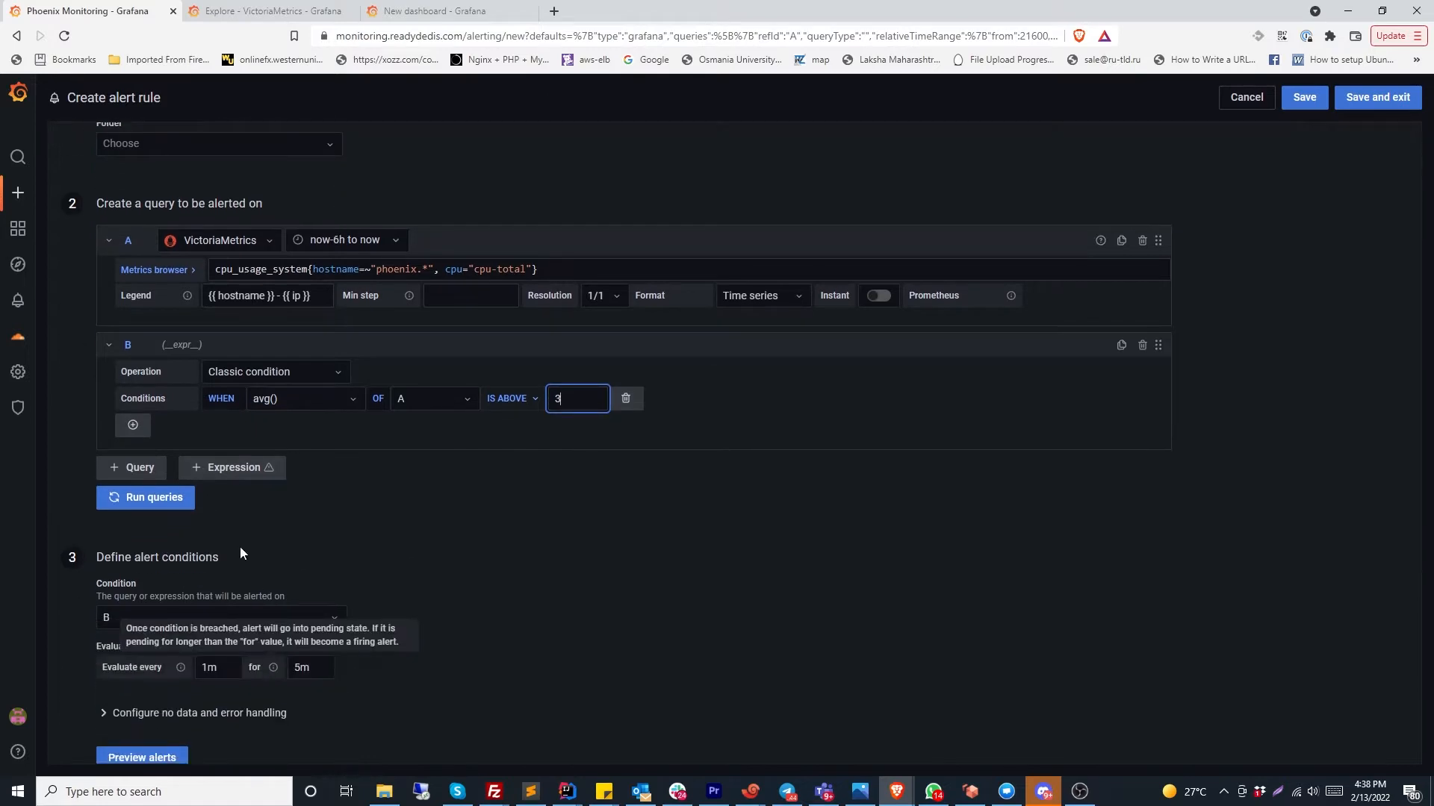
left_click(144, 497)
scroll(545, 616, "down", 1)
scroll(548, 611, "down", 1)
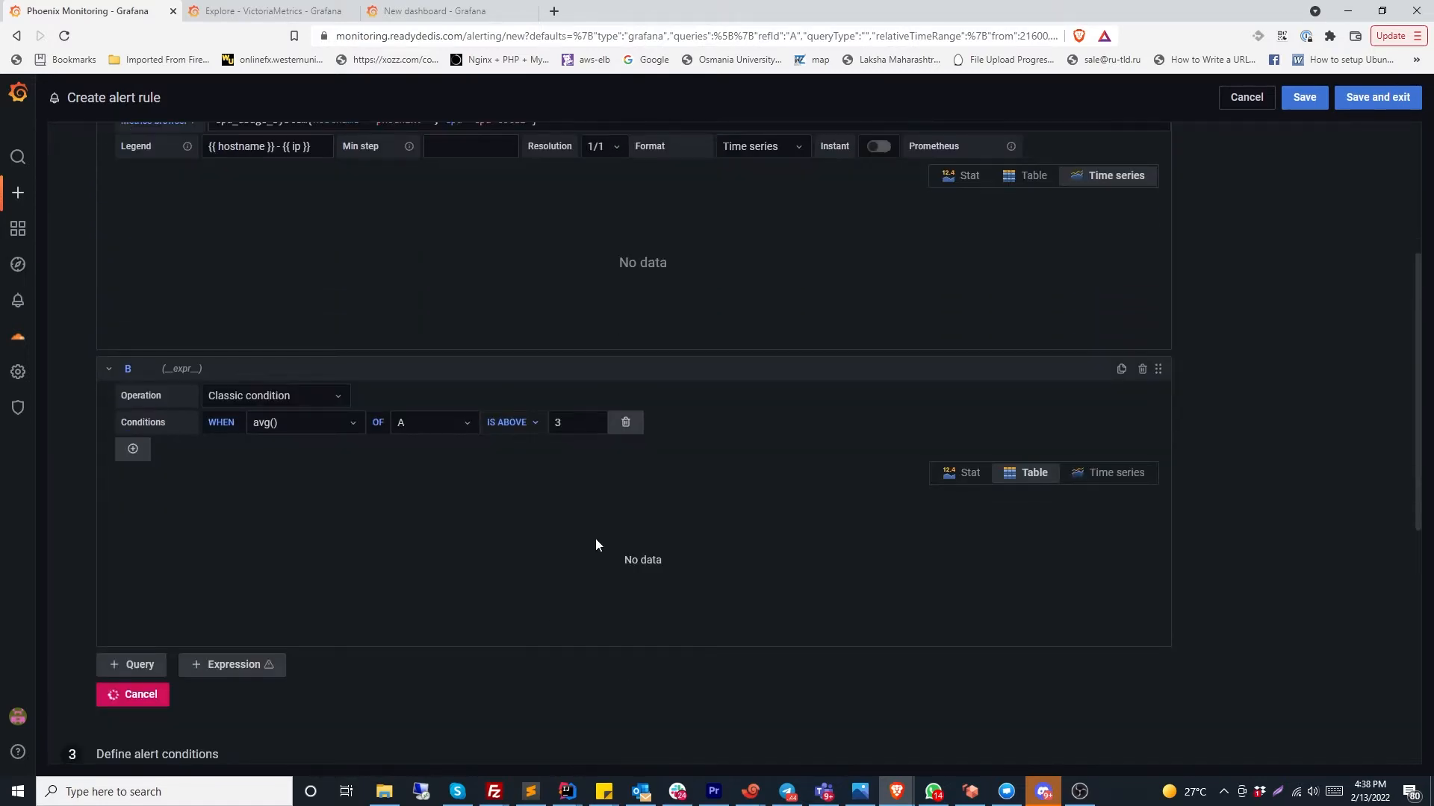
scroll(594, 539, "up", 3)
scroll(595, 537, "down", 3)
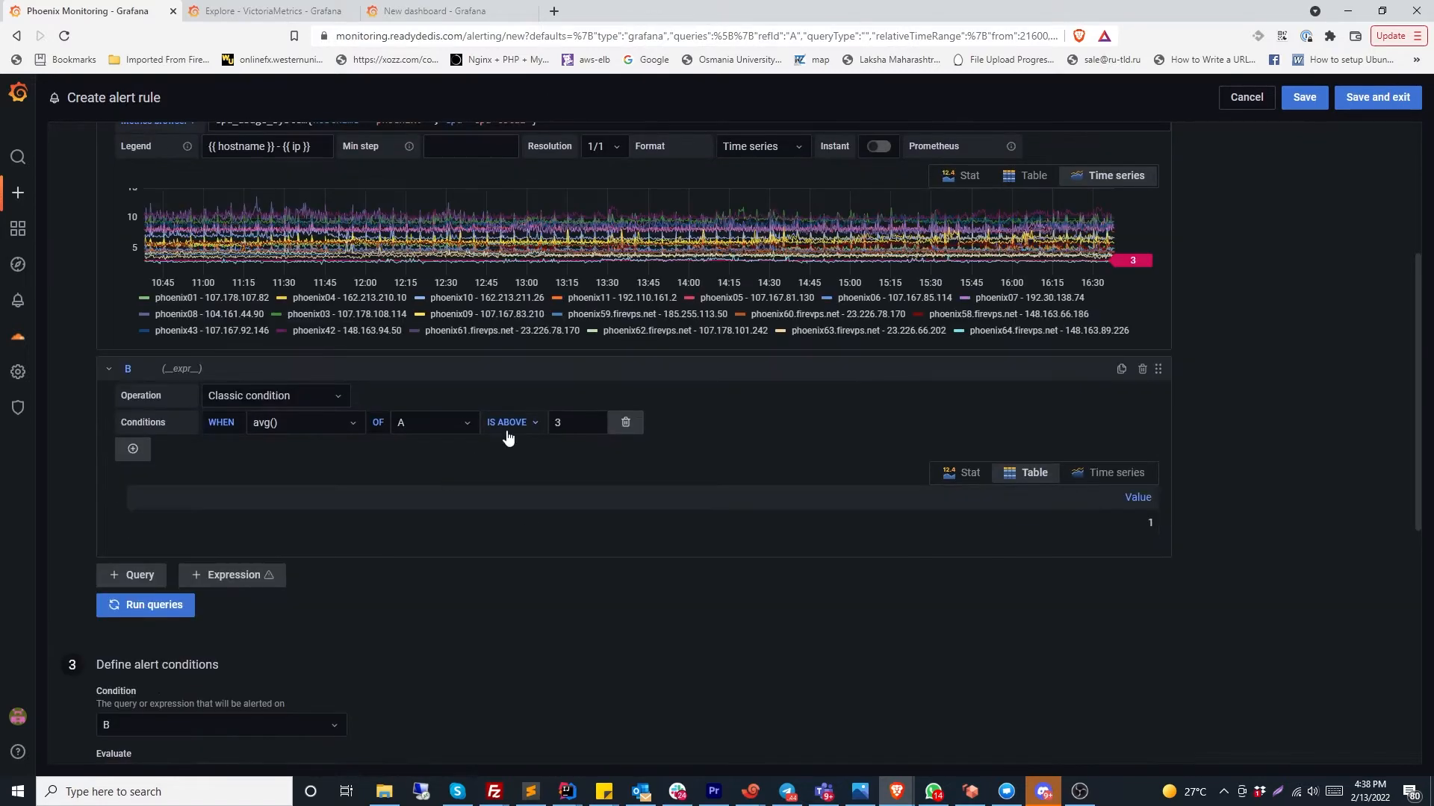
left_click_drag(1113, 522, 1195, 530)
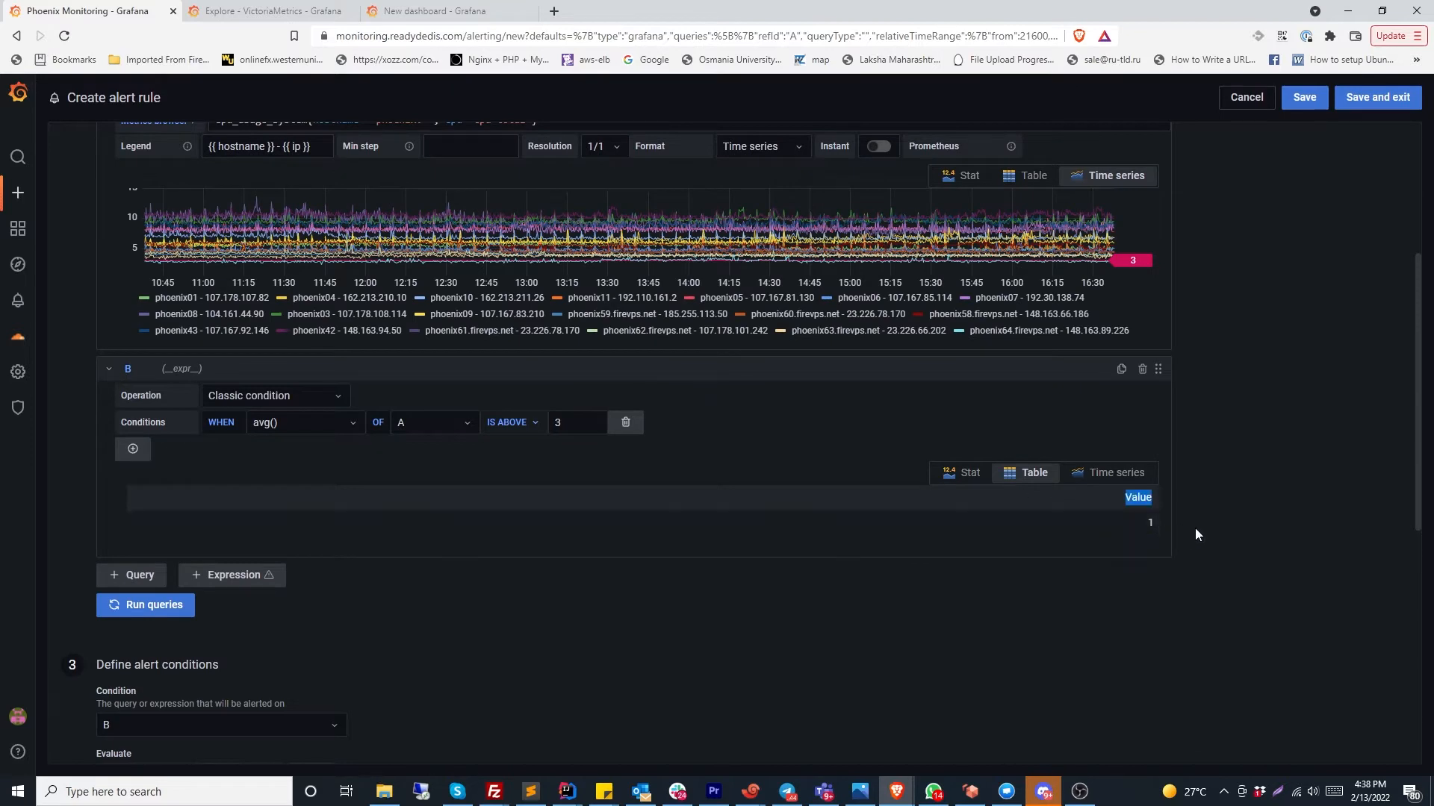
left_click(1150, 524)
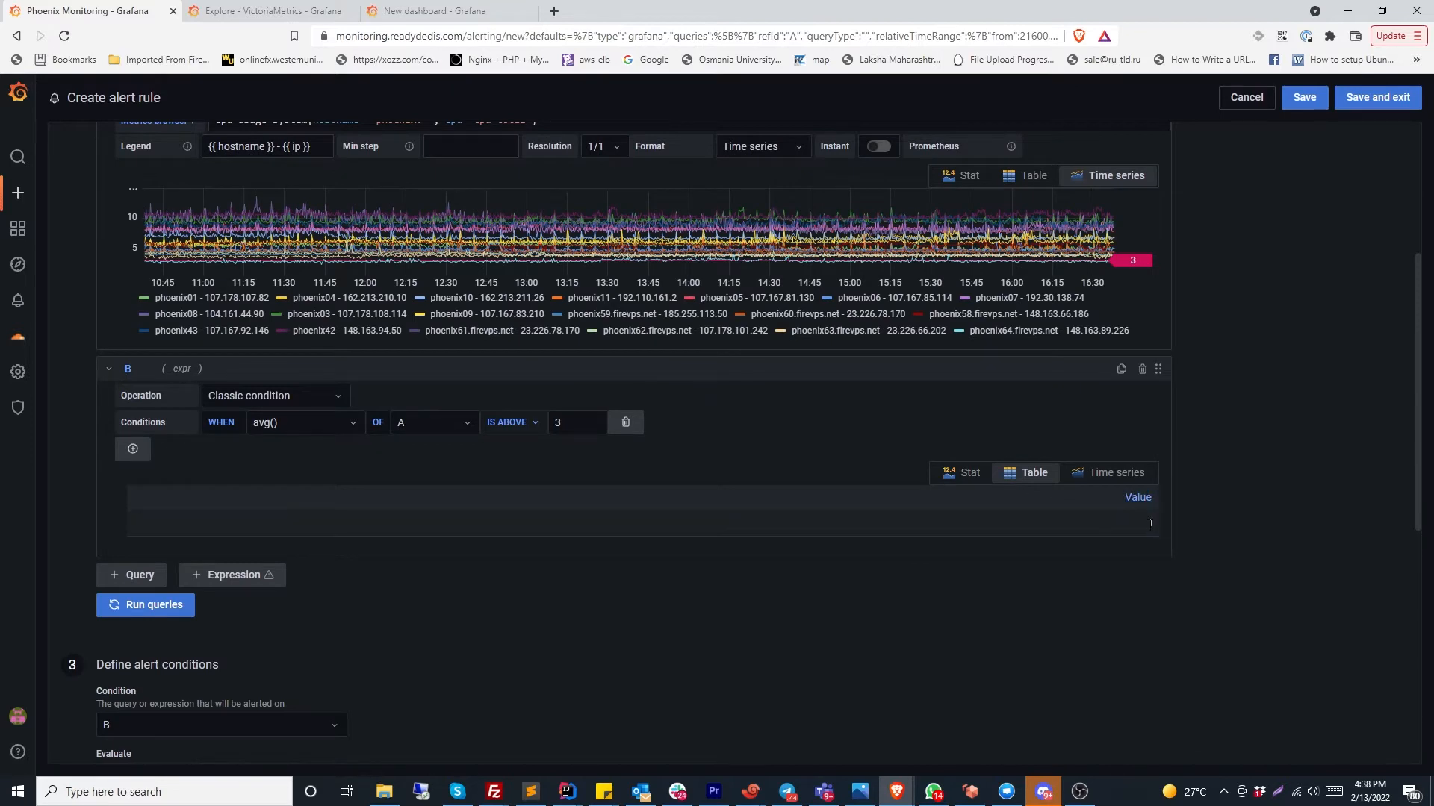
left_click(964, 472)
Set expression B's IS ABOVE threshold to 10 and rerun the alert queries
scroll(411, 445, "up", 2)
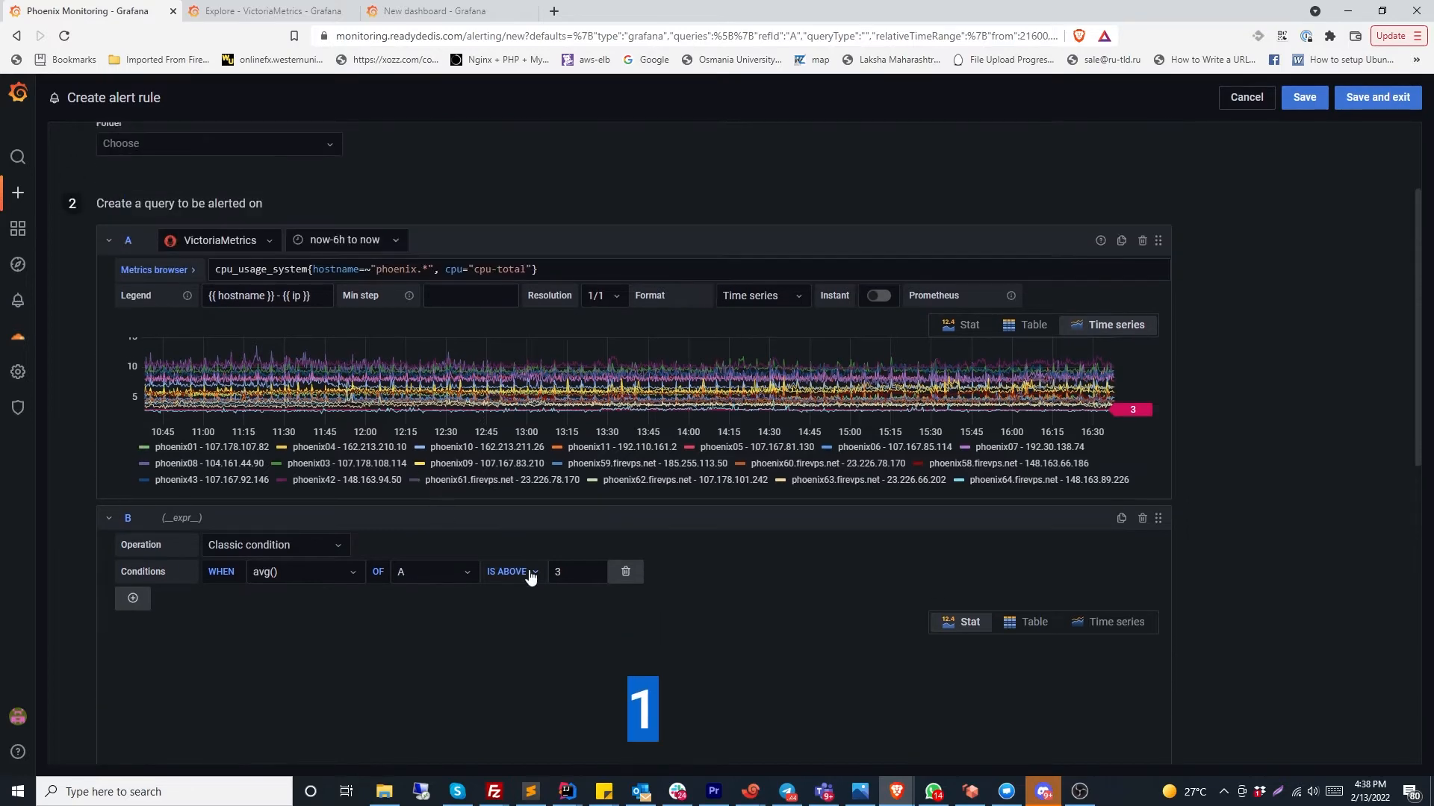
double_click(594, 572)
type("10")
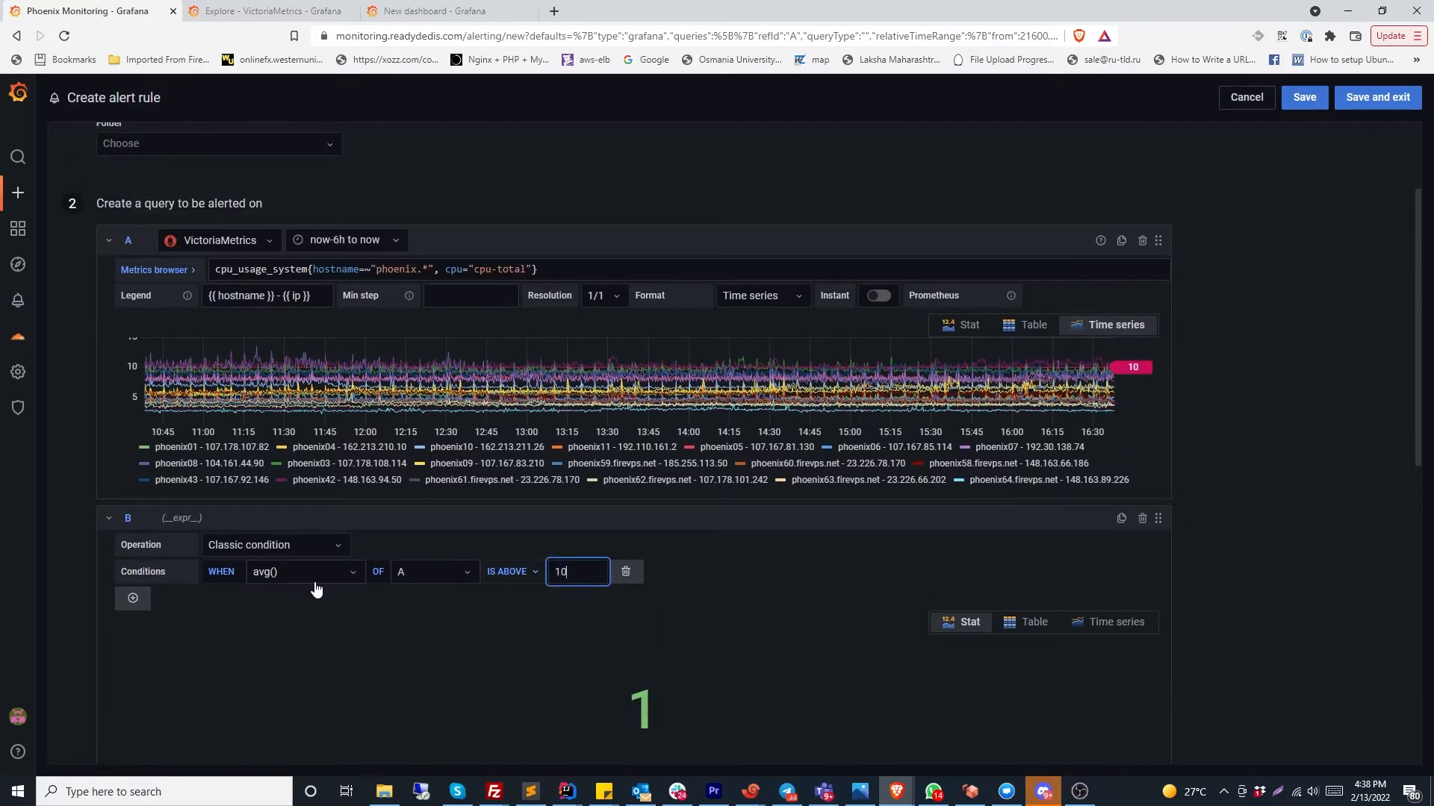
scroll(463, 549, "down", 6)
left_click(146, 396)
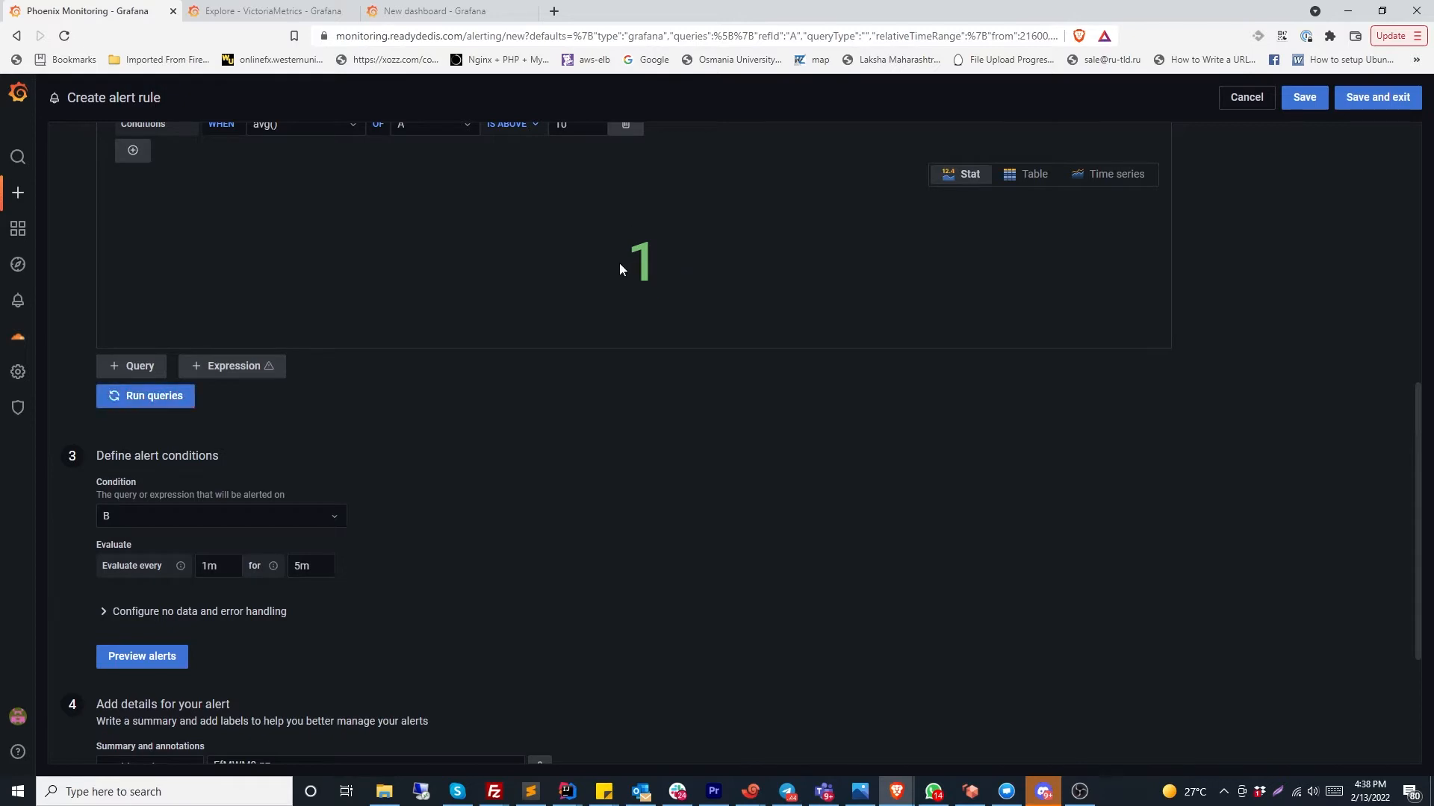
scroll(690, 512, "up", 3)
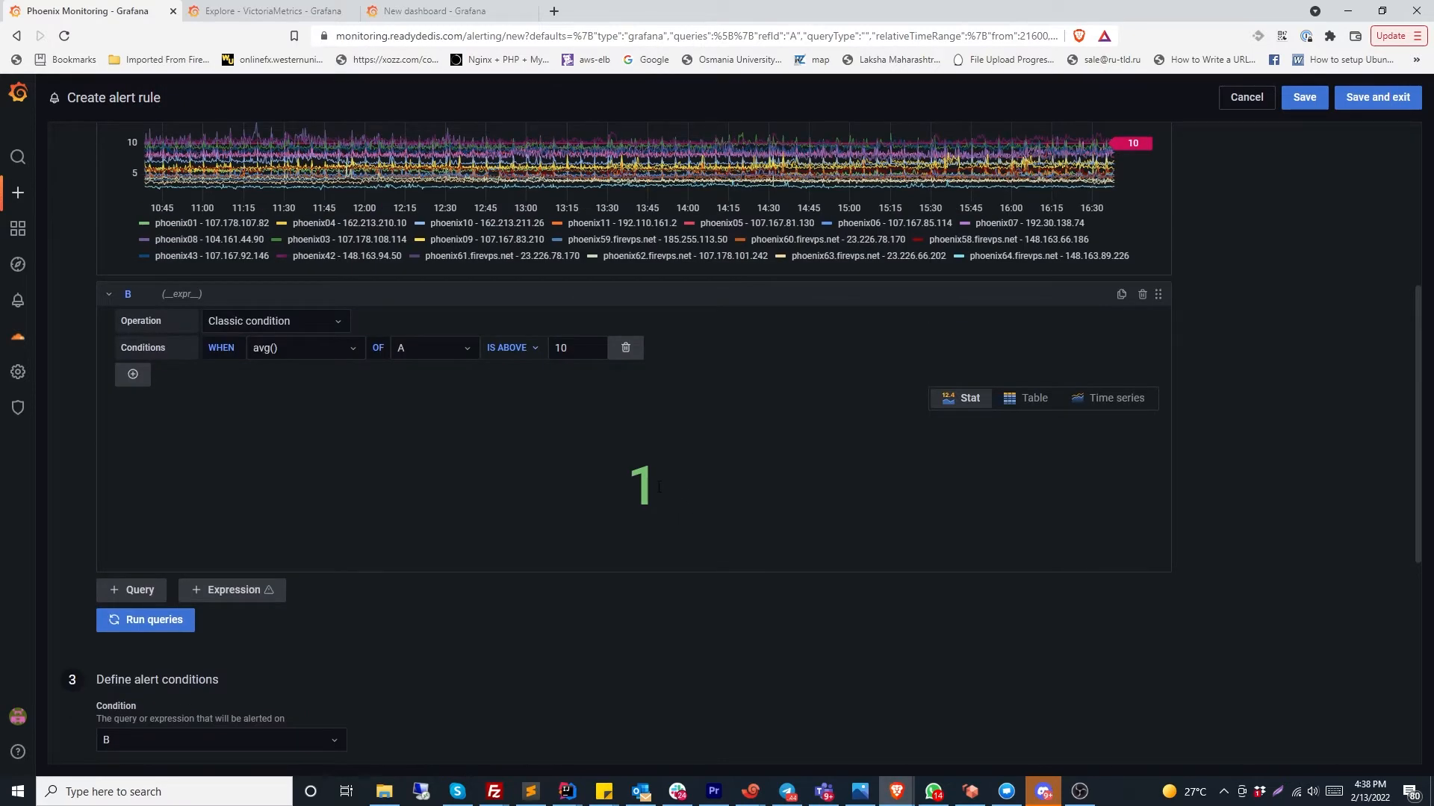
double_click(659, 487)
left_click(137, 620)
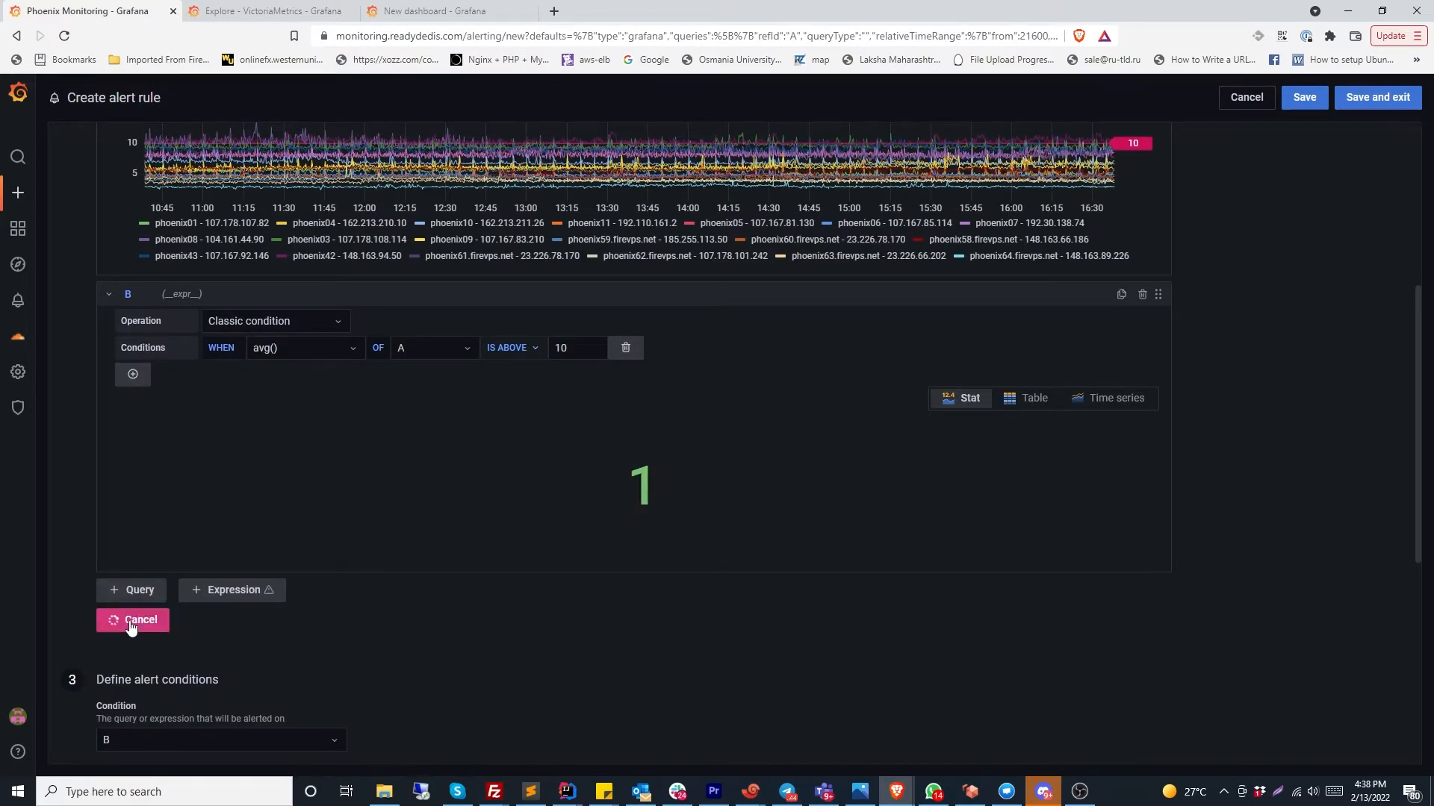
Set expression B's IS ABOVE threshold to 50 and rerun the alert queries
scroll(363, 547, "up", 3)
scroll(299, 605, "down", 2)
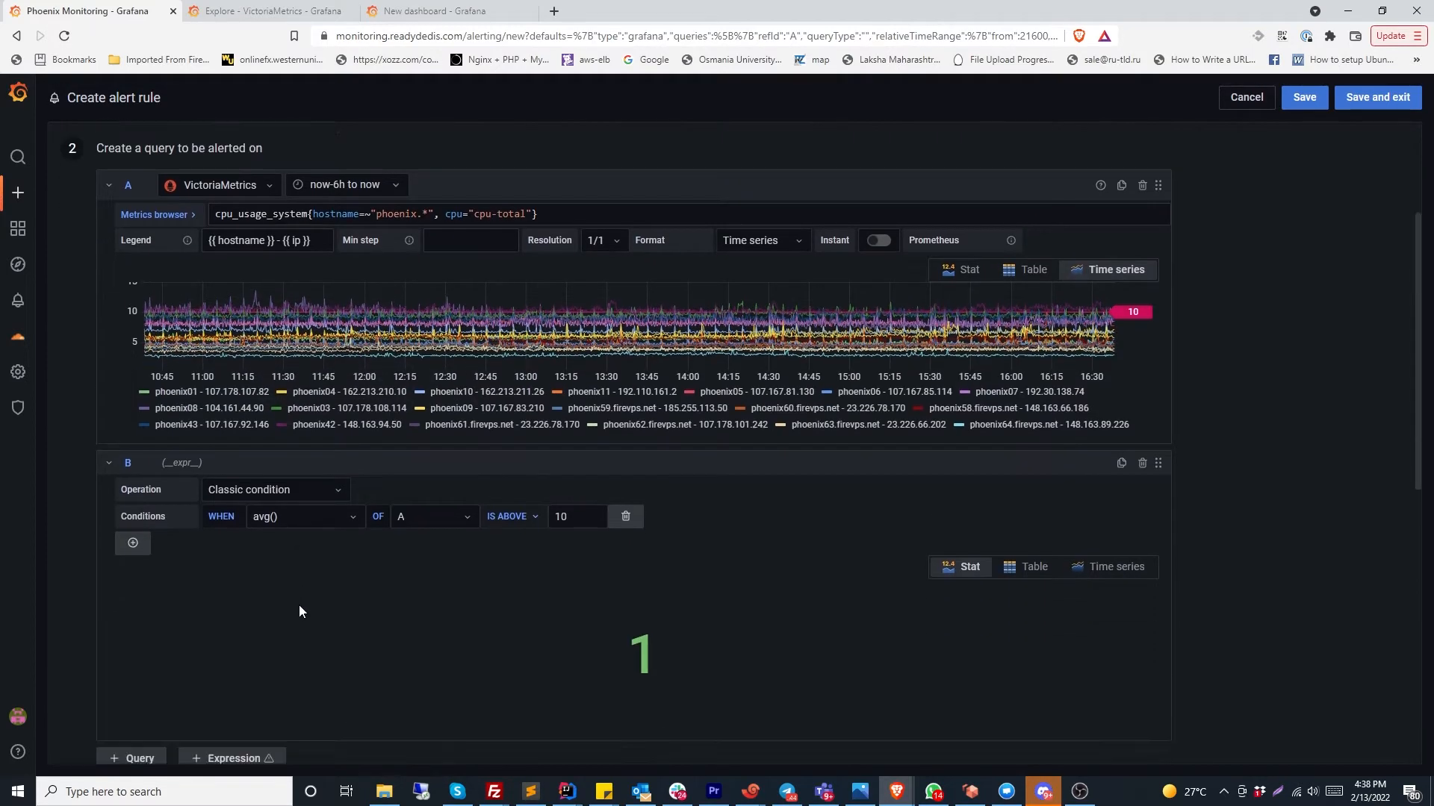
double_click(590, 422)
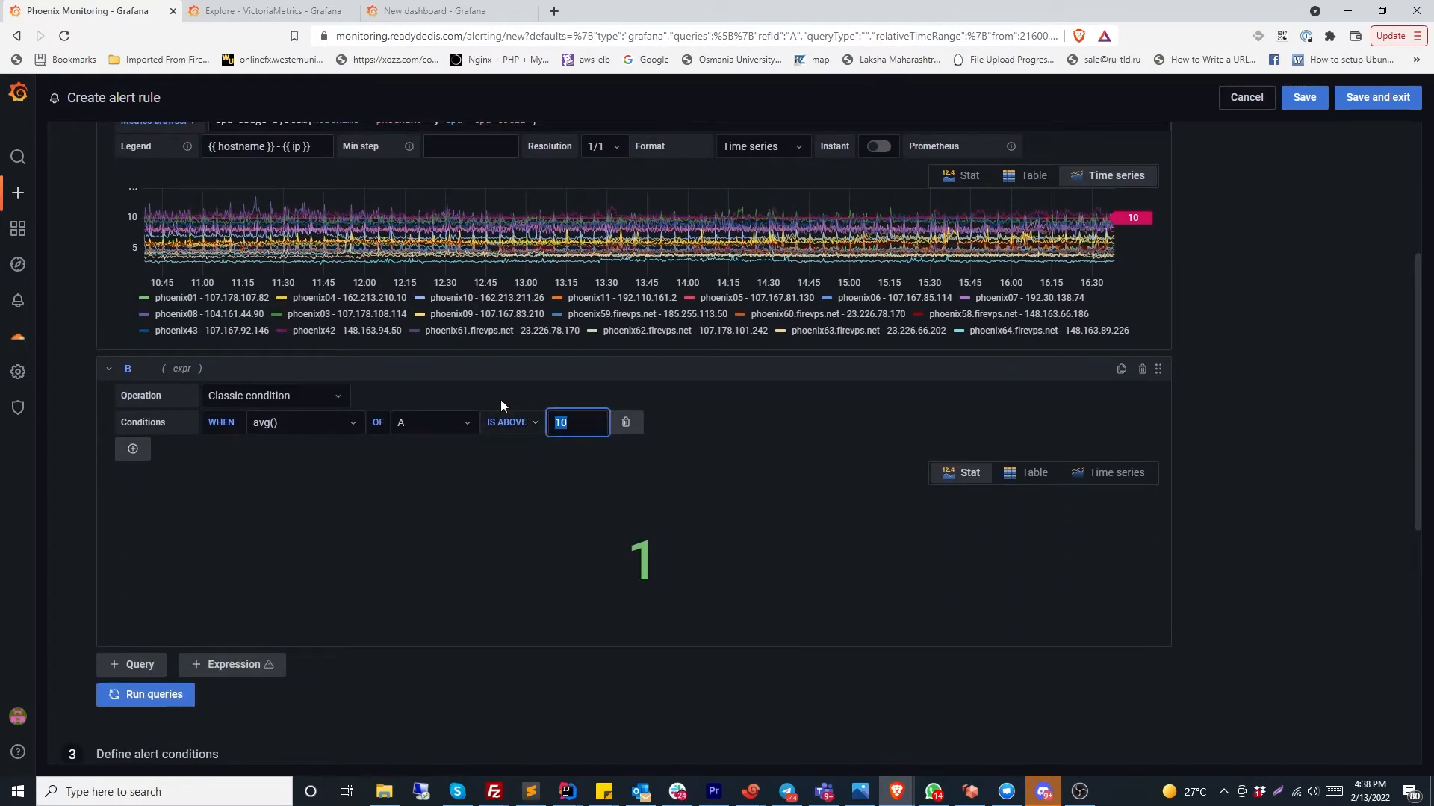
type("50")
left_click(148, 695)
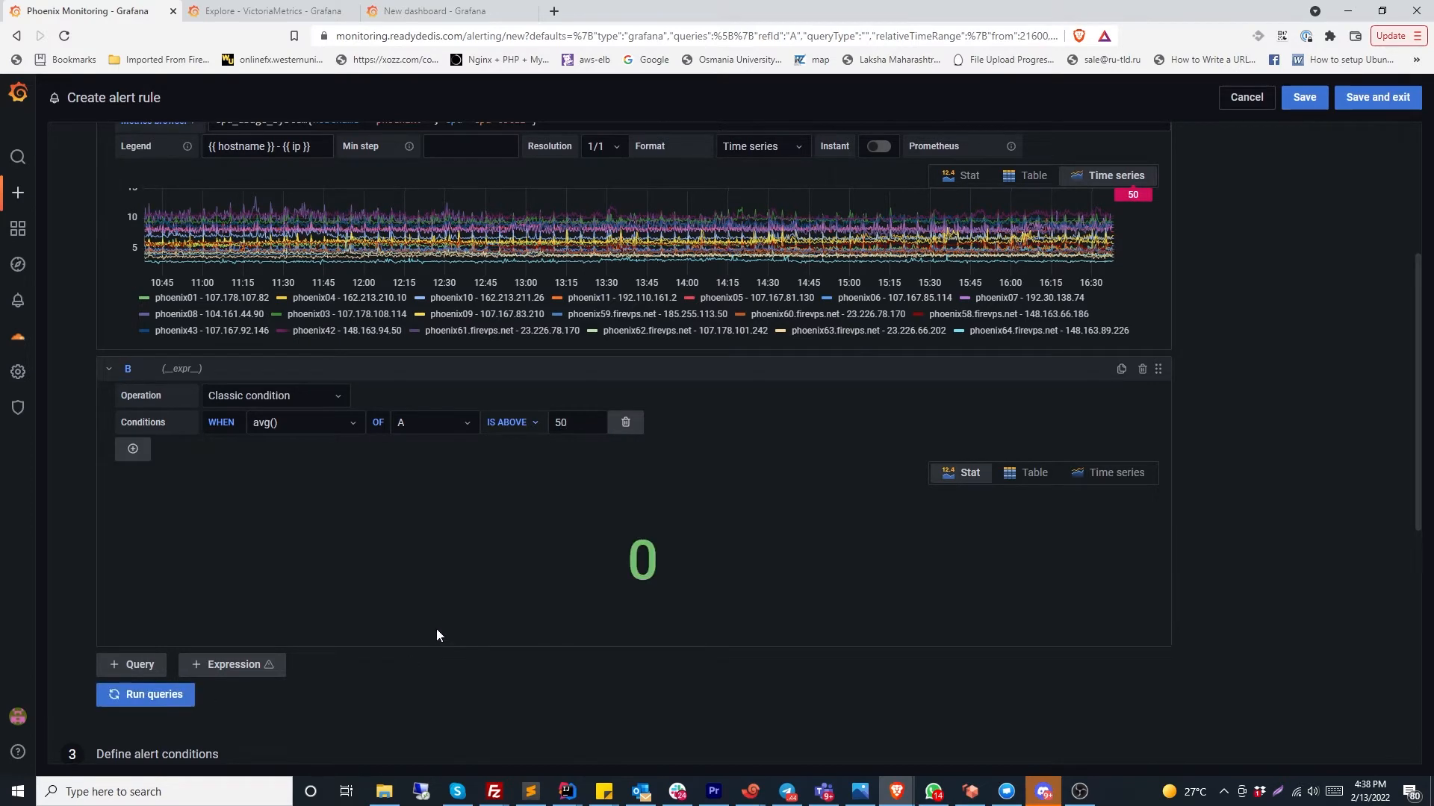
Examine the alert conditions: the expression alerted on, the evaluation interval and duration, and expression B's result
scroll(622, 553, "down", 6)
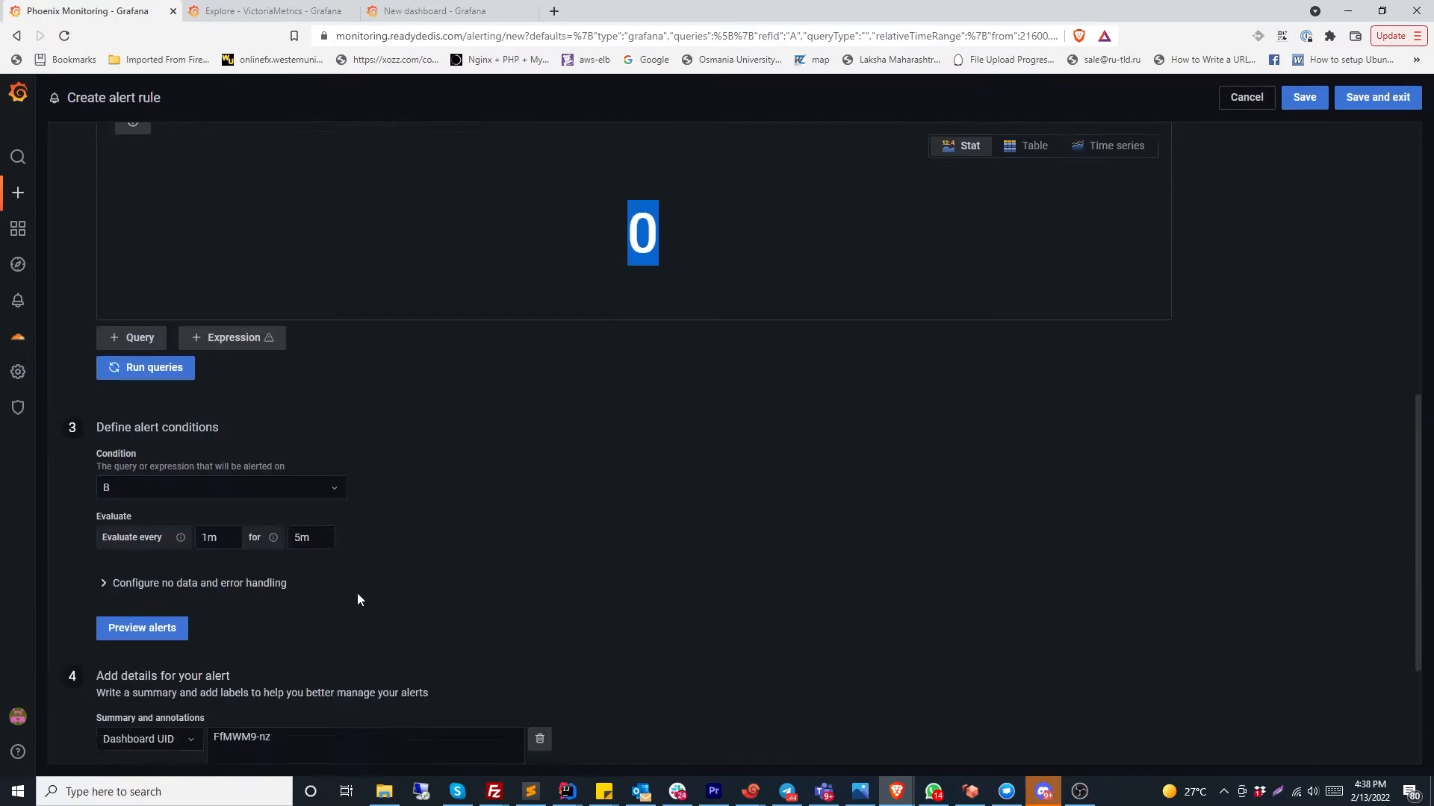
scroll(377, 508, "up", 4)
scroll(376, 508, "down", 2)
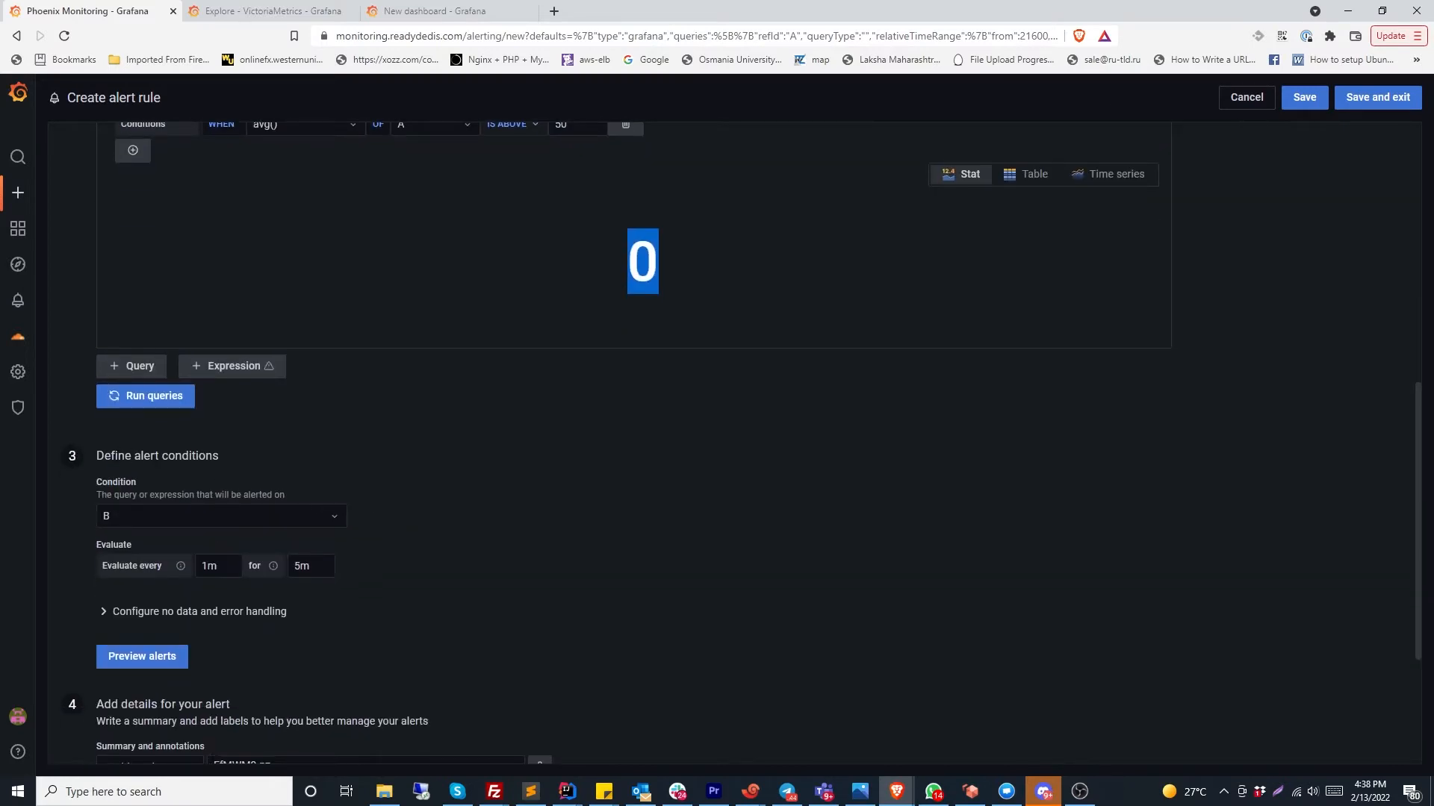
left_click_drag(103, 456, 272, 472)
left_click(468, 488)
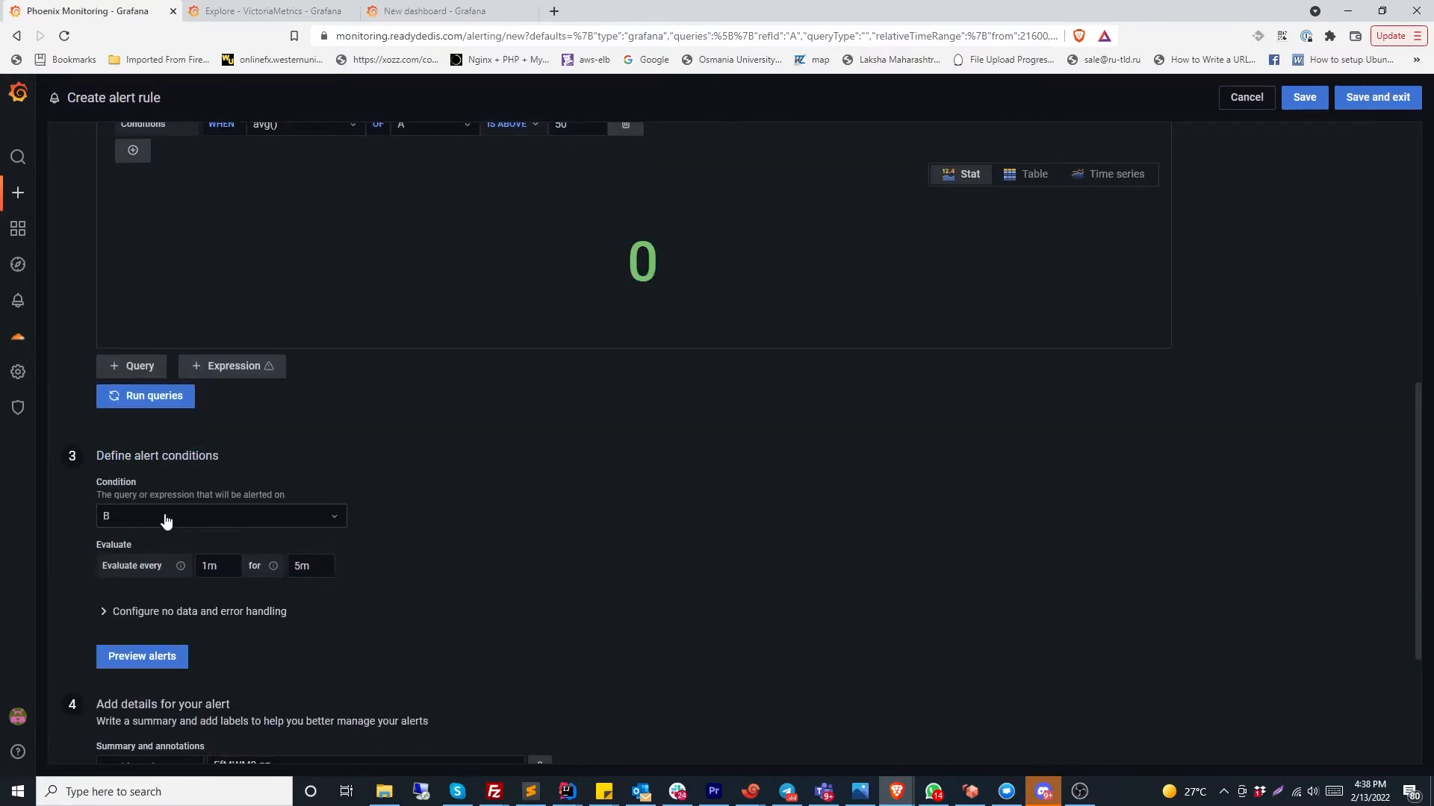
left_click(166, 521)
left_click(321, 514)
scroll(408, 510, "down", 3)
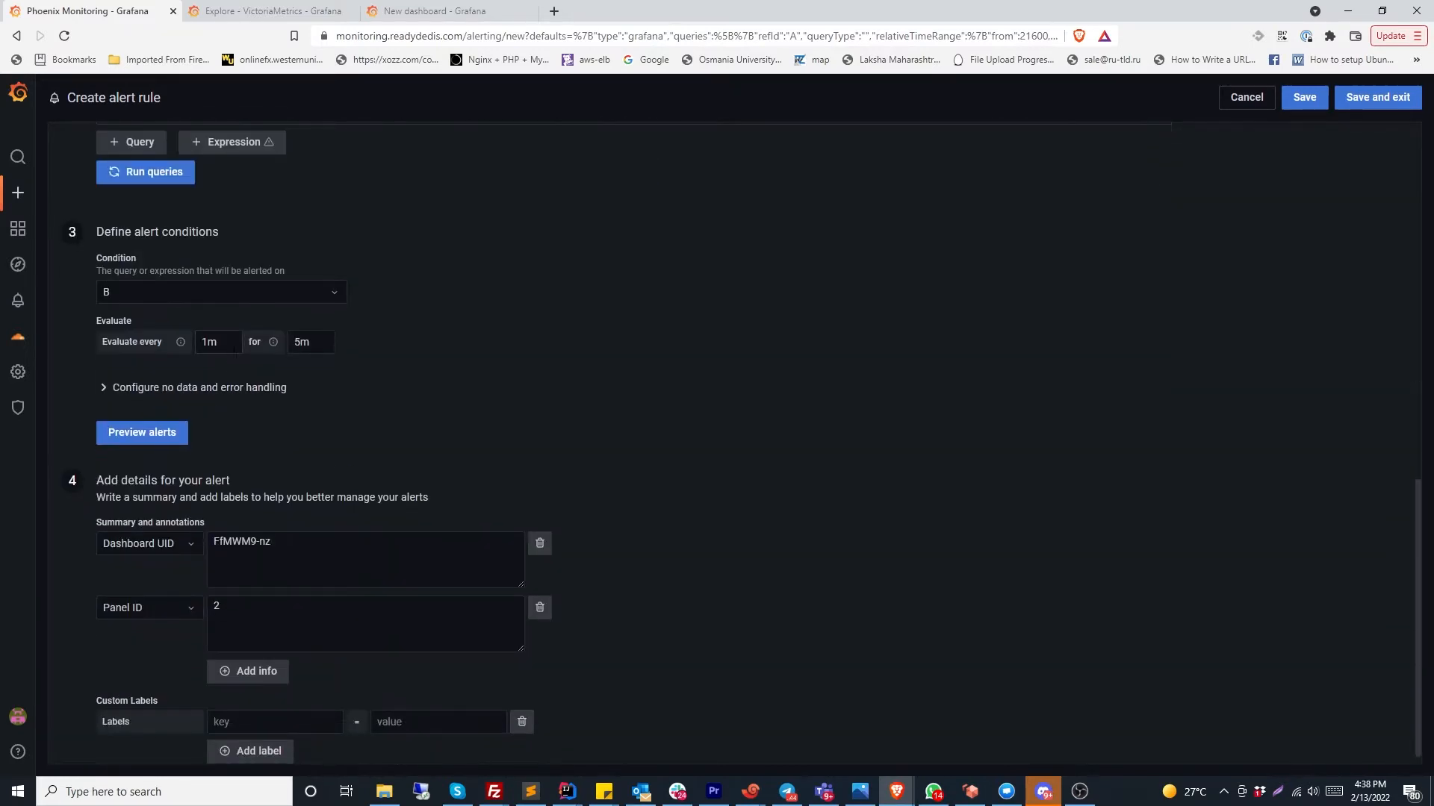
left_click_drag(221, 350, 210, 342)
left_click(313, 343)
scroll(602, 253, "up", 3)
double_click(642, 259)
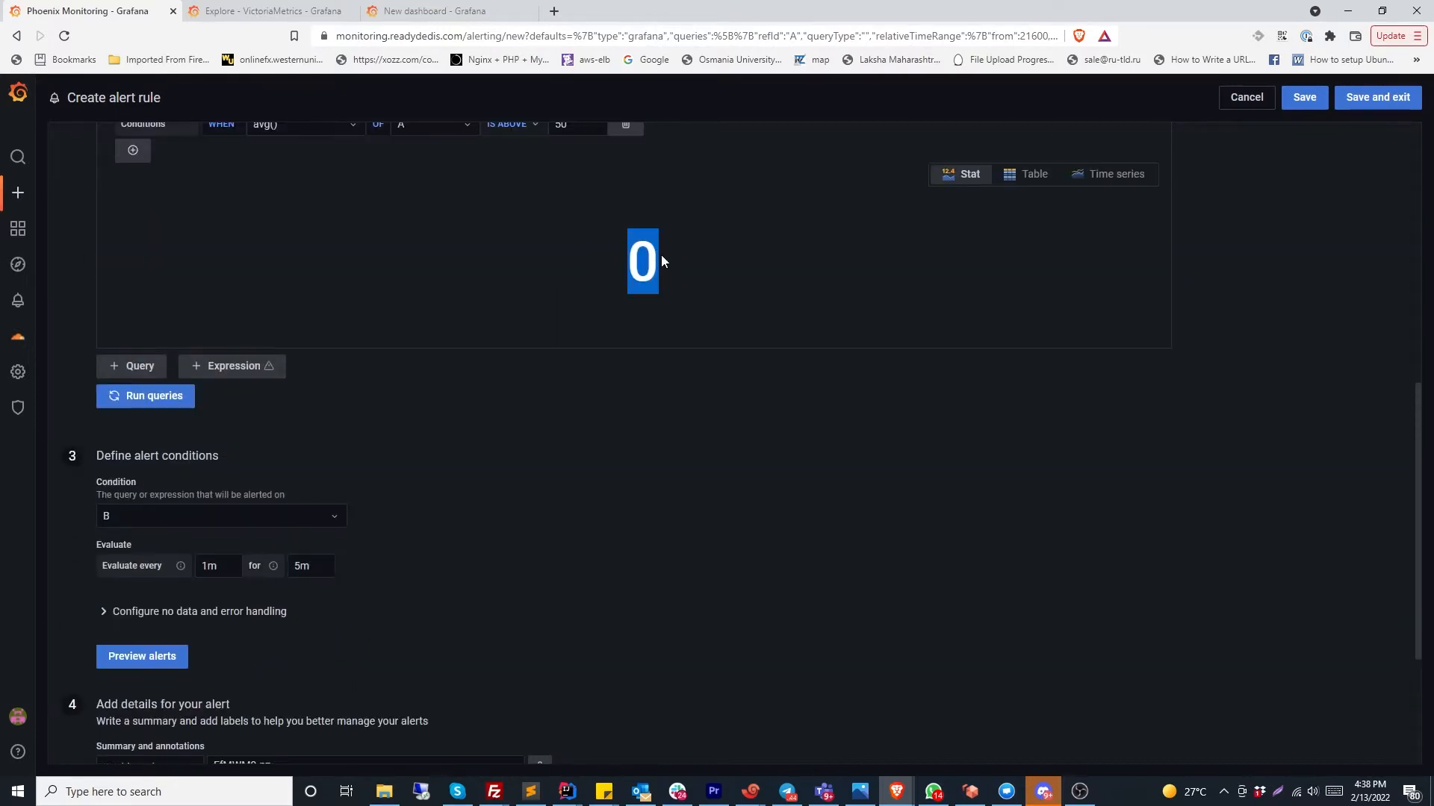
scroll(463, 441, "down", 2)
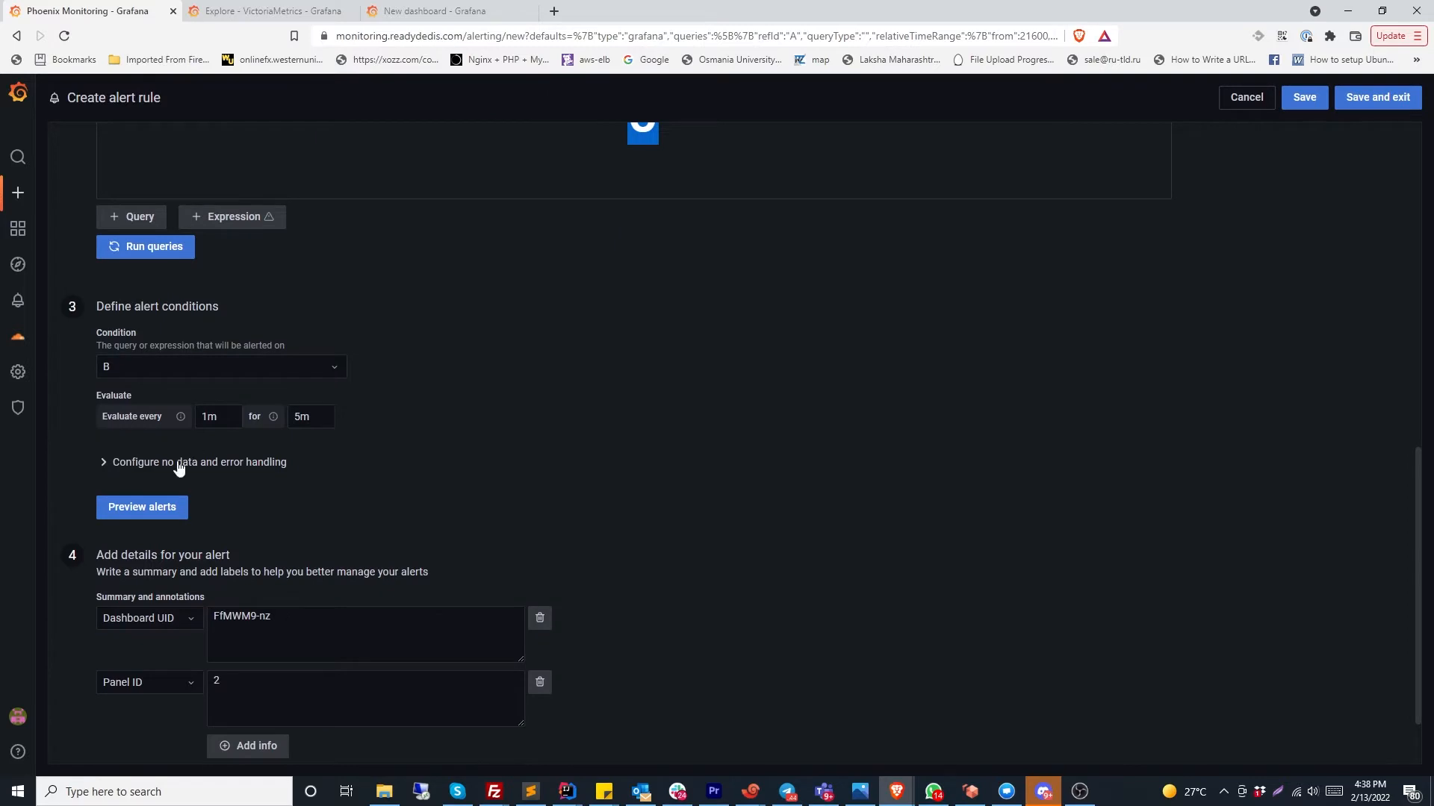
Expand the no data and error handling settings and set the alert state for no data or null values to Alerting
left_click(103, 464)
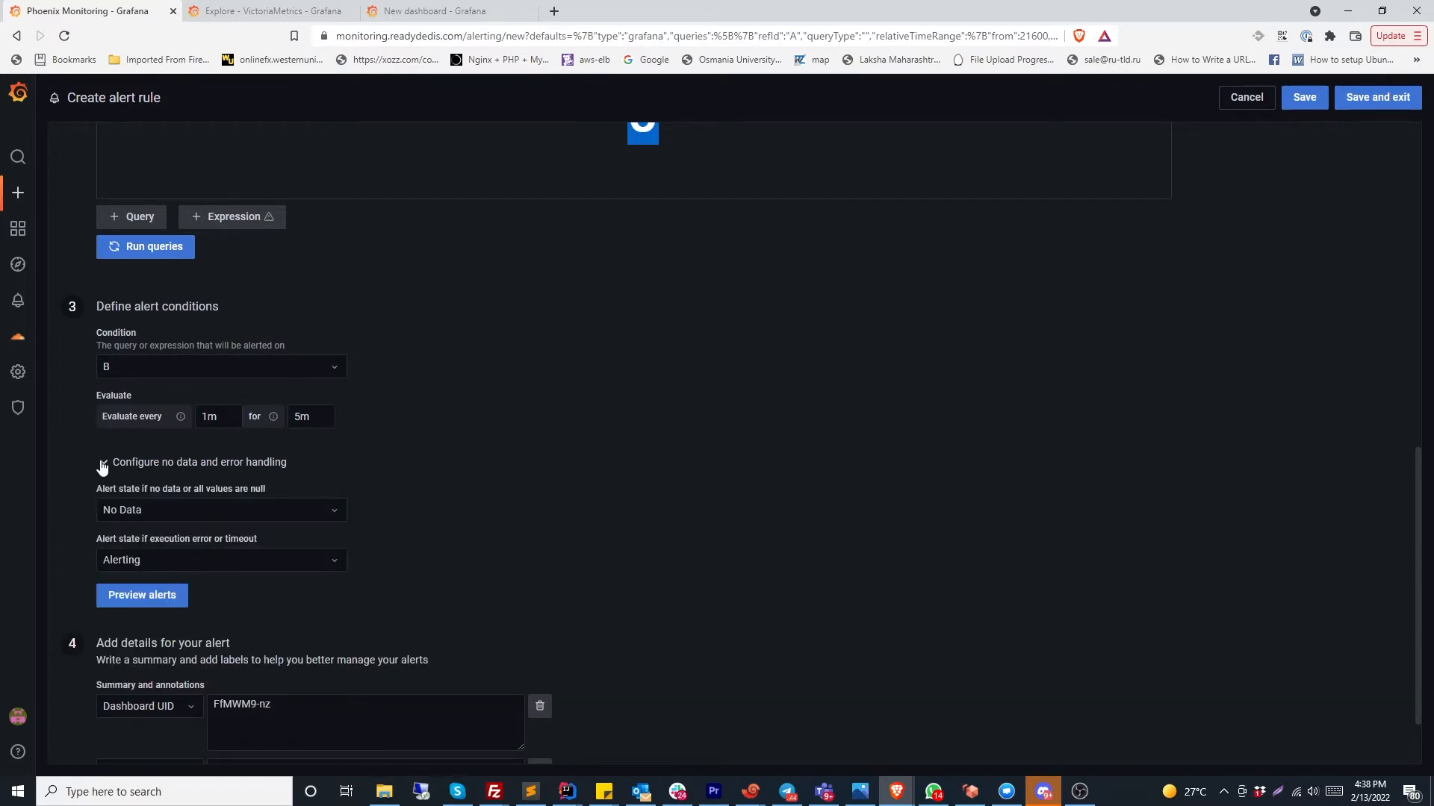
left_click(239, 515)
left_click(171, 534)
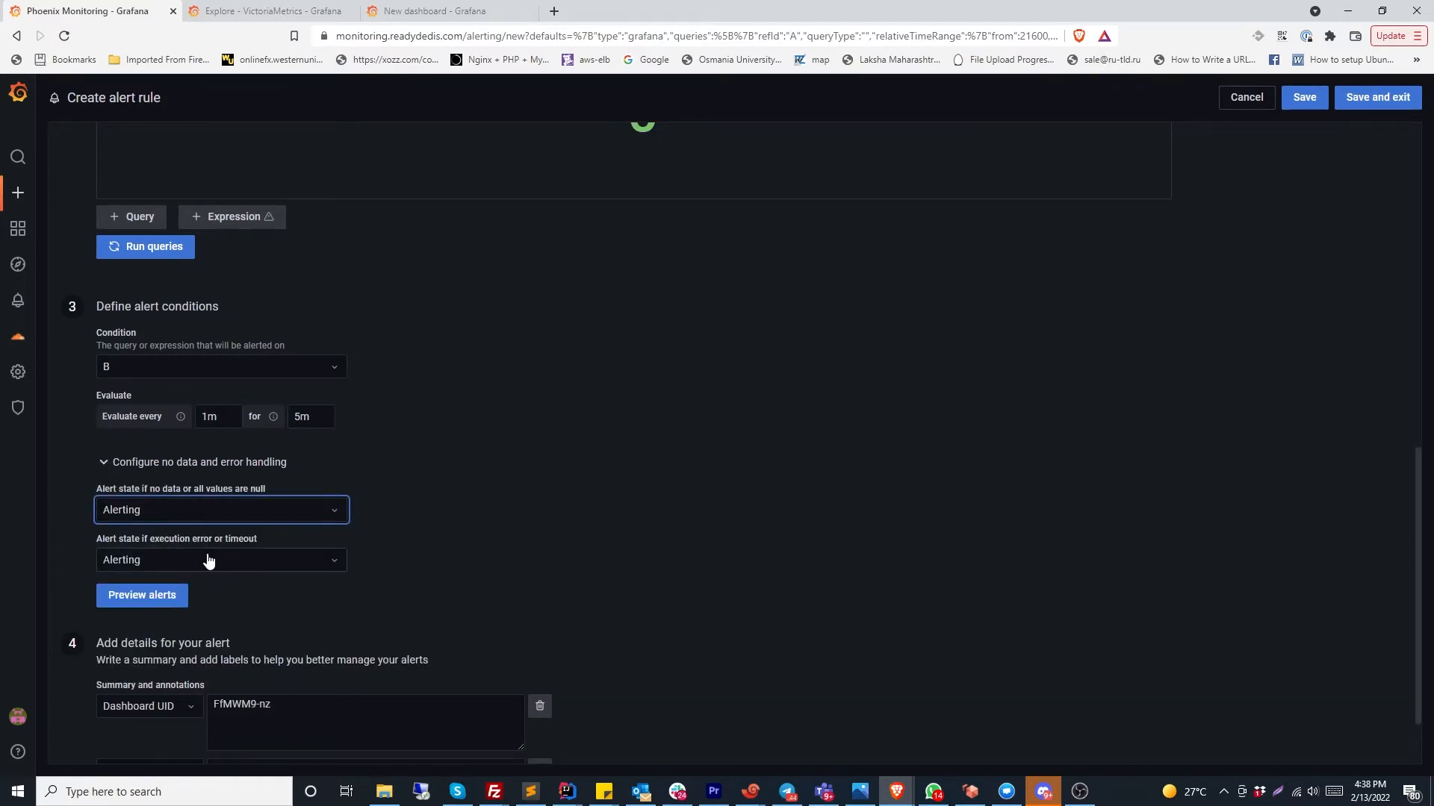
left_click_drag(120, 540, 228, 540)
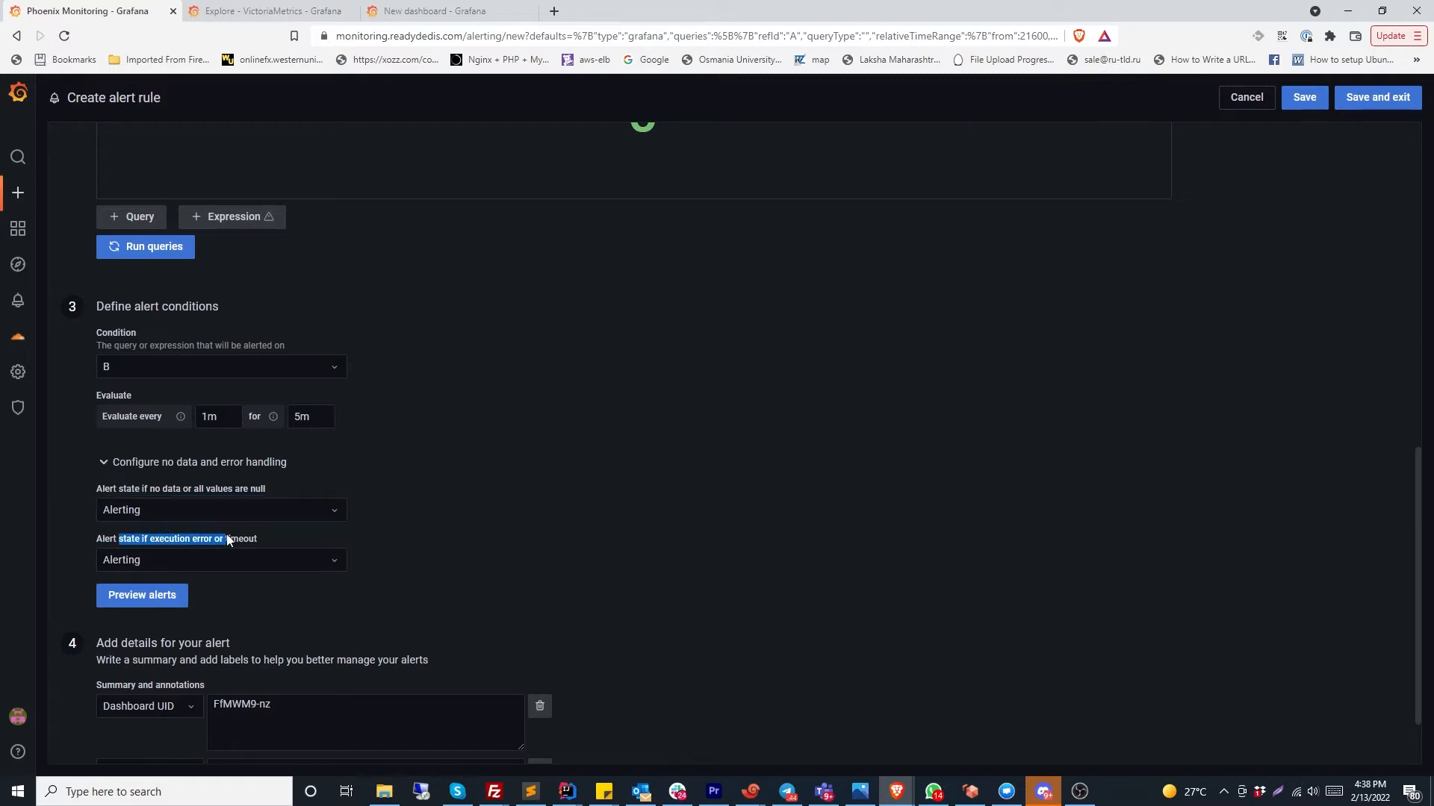
Preview the alerts and check the resulting alert state
left_click(156, 602)
scroll(455, 578, "down", 2)
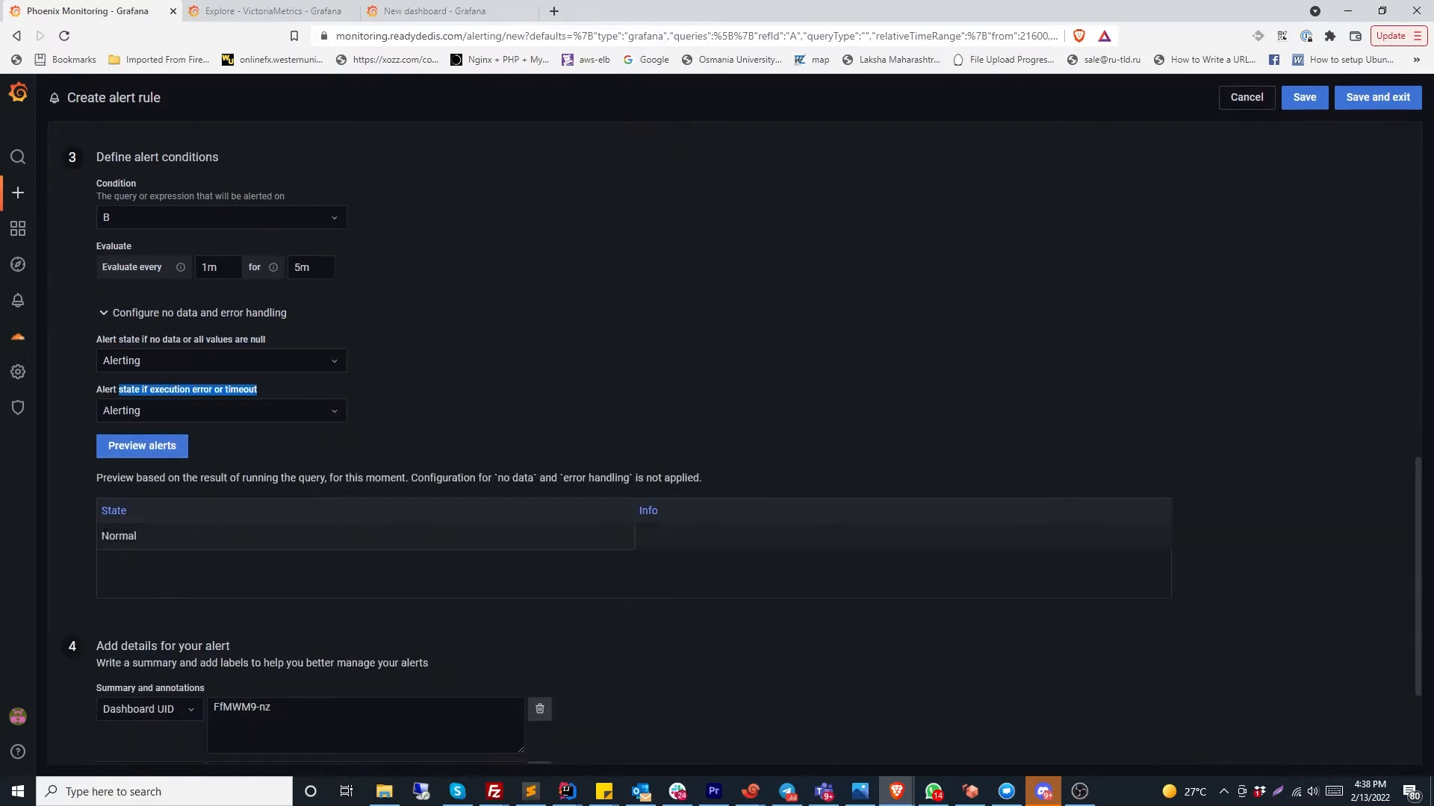
left_click_drag(101, 536, 160, 539)
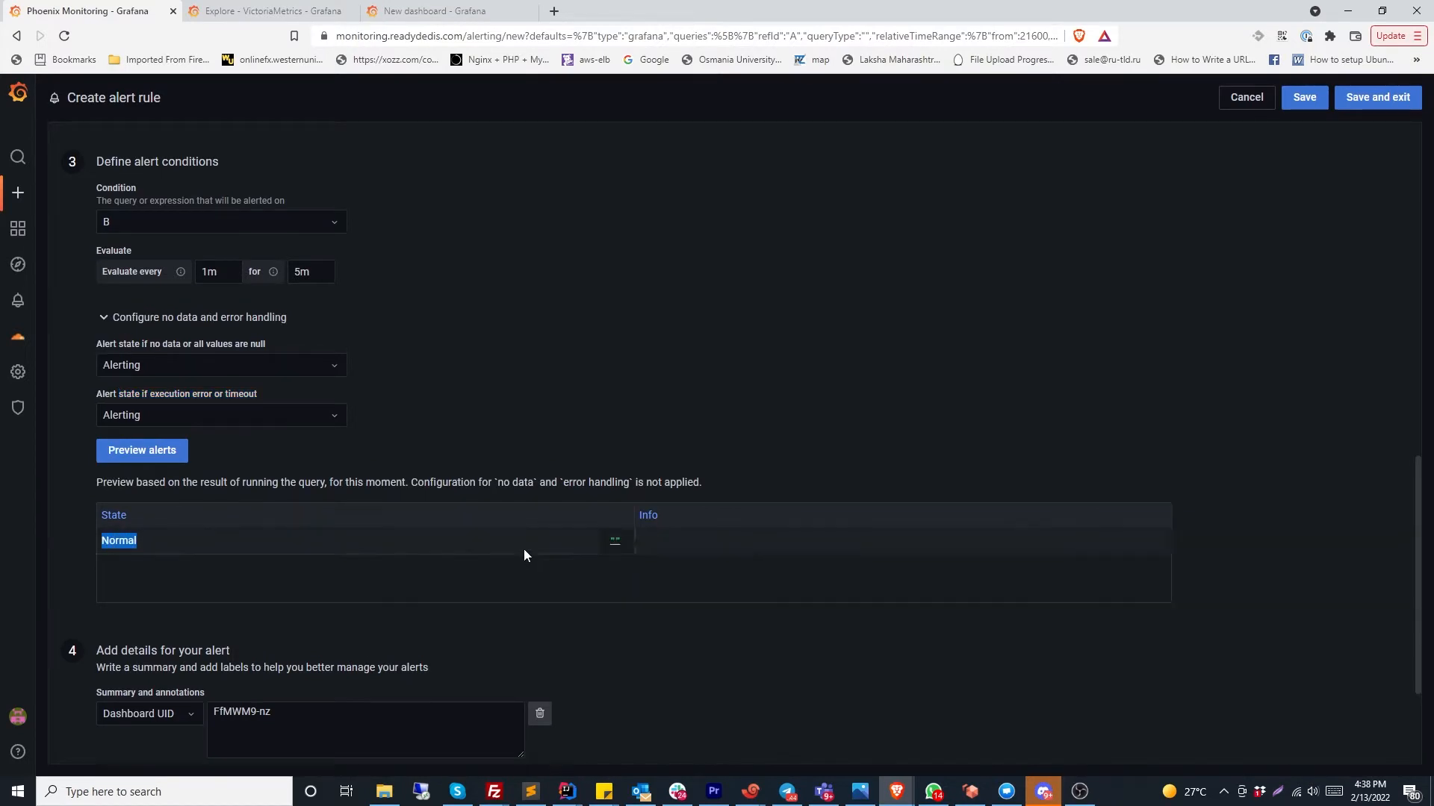
Set expression B's IS ABOVE threshold to 11 and run the alert queries again
scroll(614, 540, "up", 10)
double_click(591, 570)
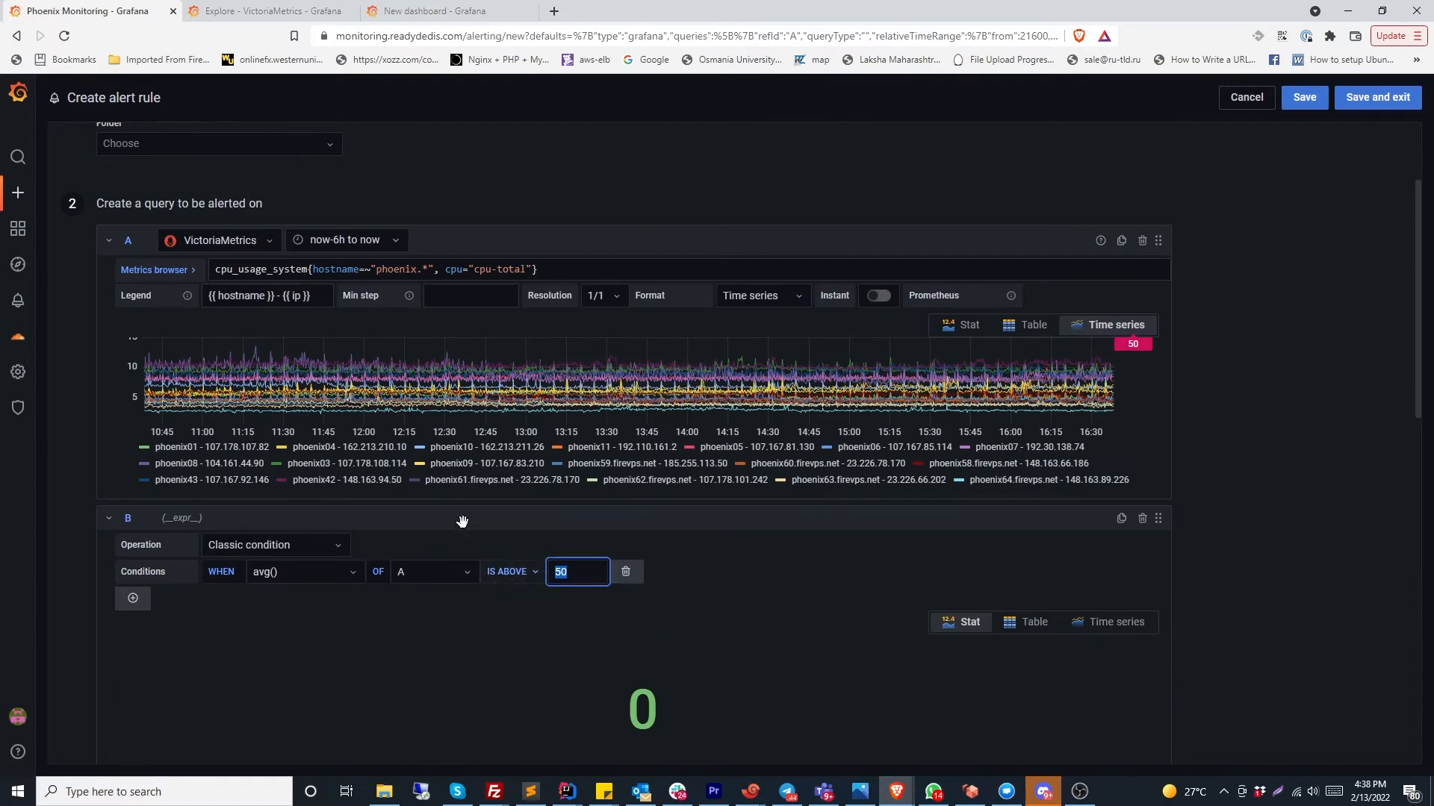
type("11")
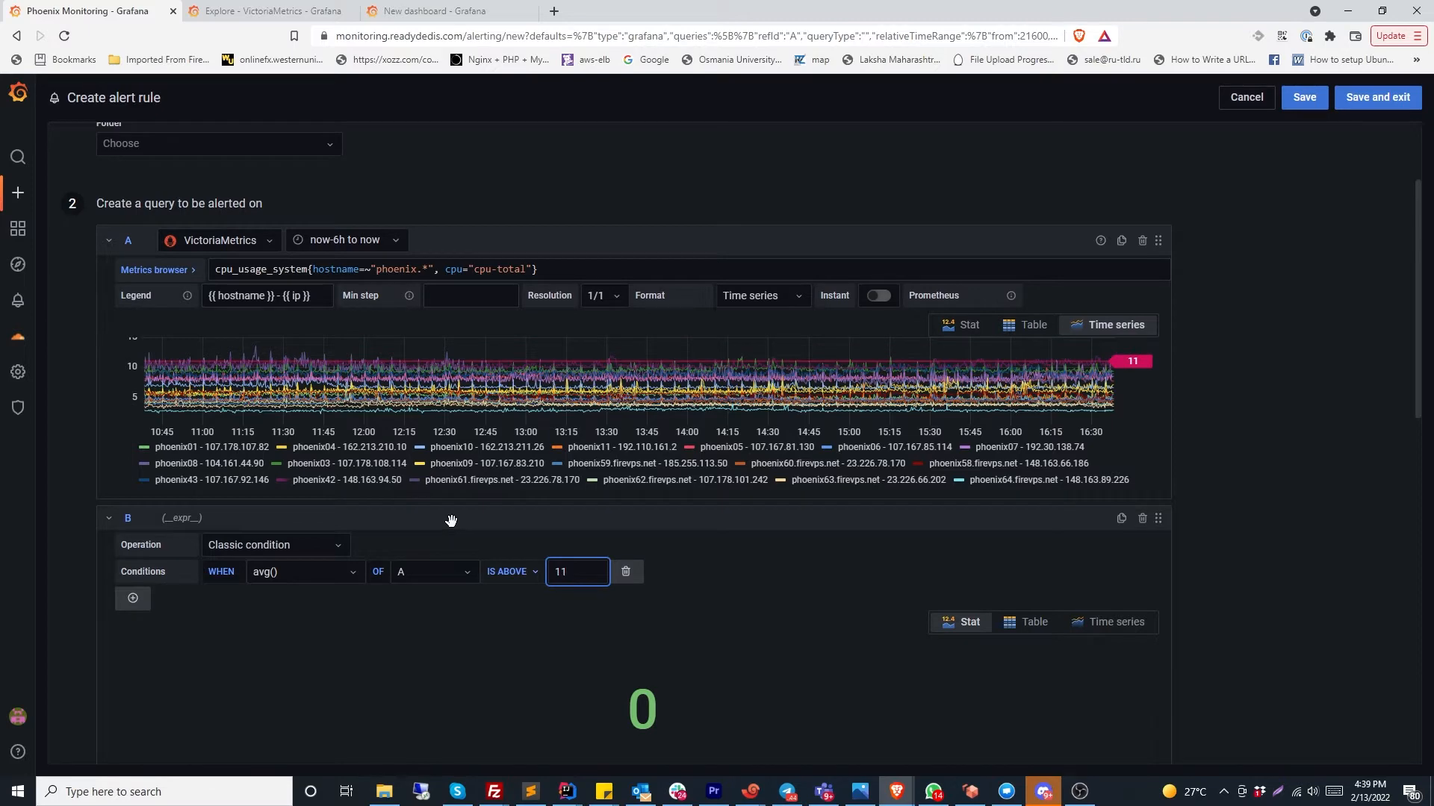
scroll(448, 519, "down", 4)
left_click(162, 557)
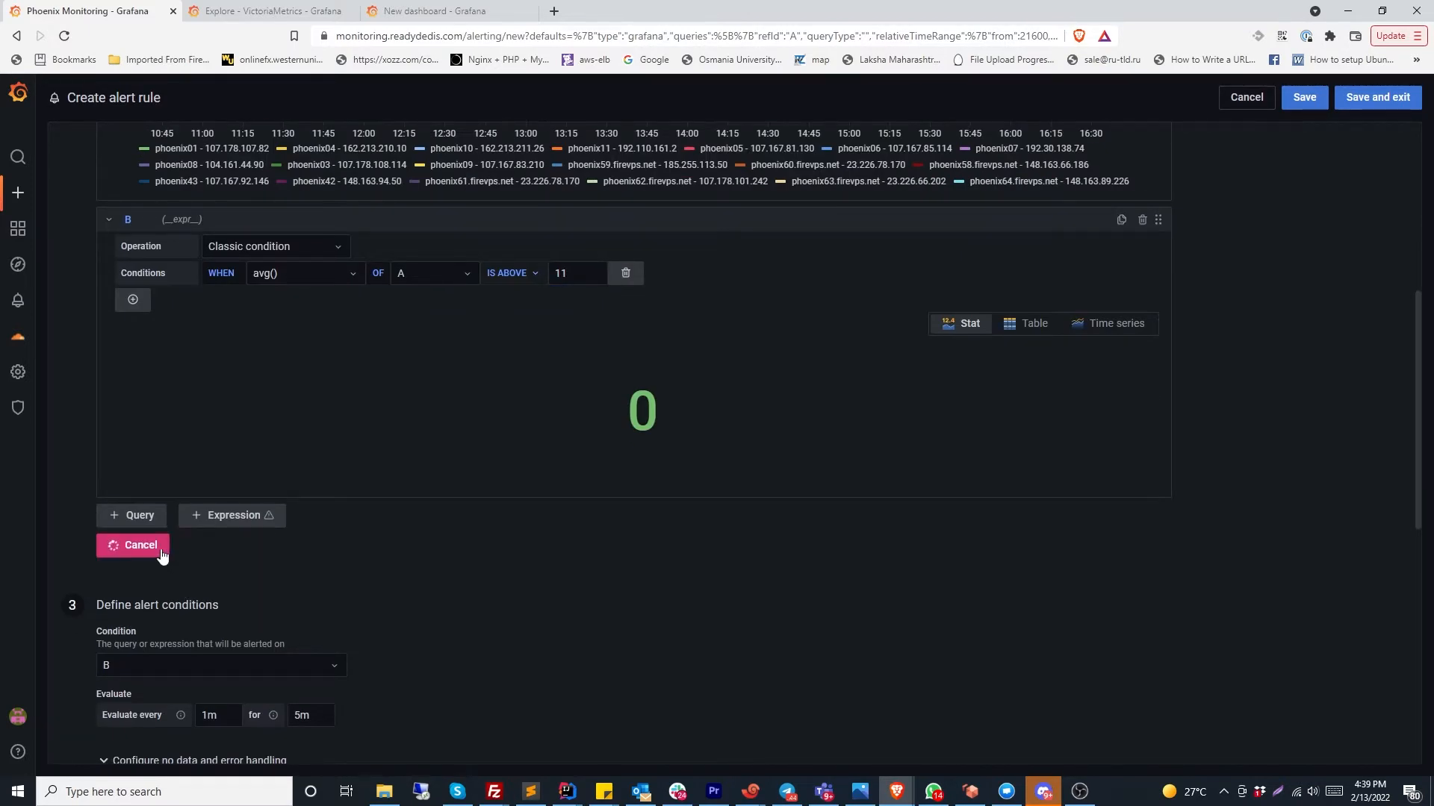
scroll(558, 515, "up", 4)
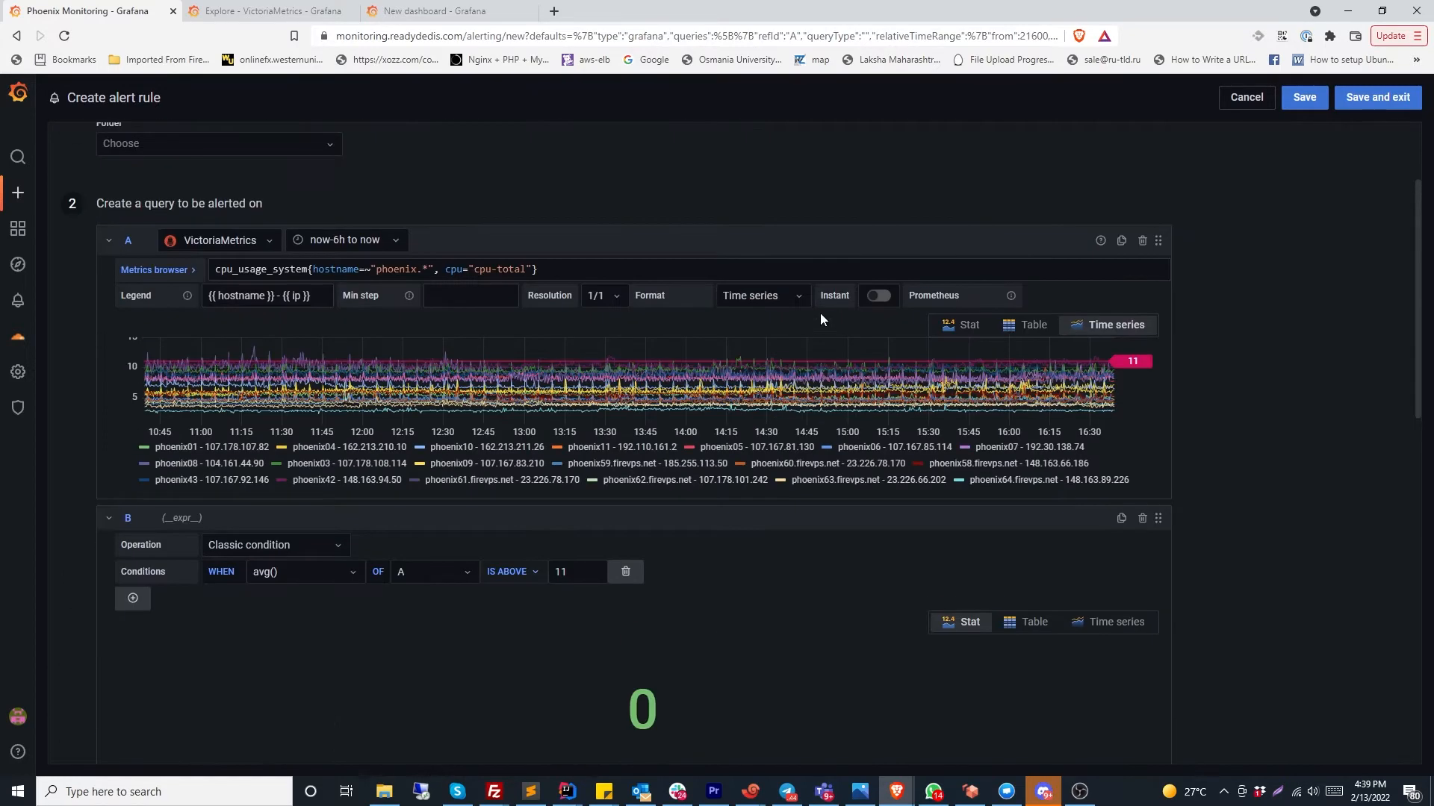
Return expression B's IS ABOVE threshold to 10 and rerun the queries to check its result
double_click(579, 571)
type("10")
scroll(395, 671, "down", 3)
scroll(395, 678, "down", 3)
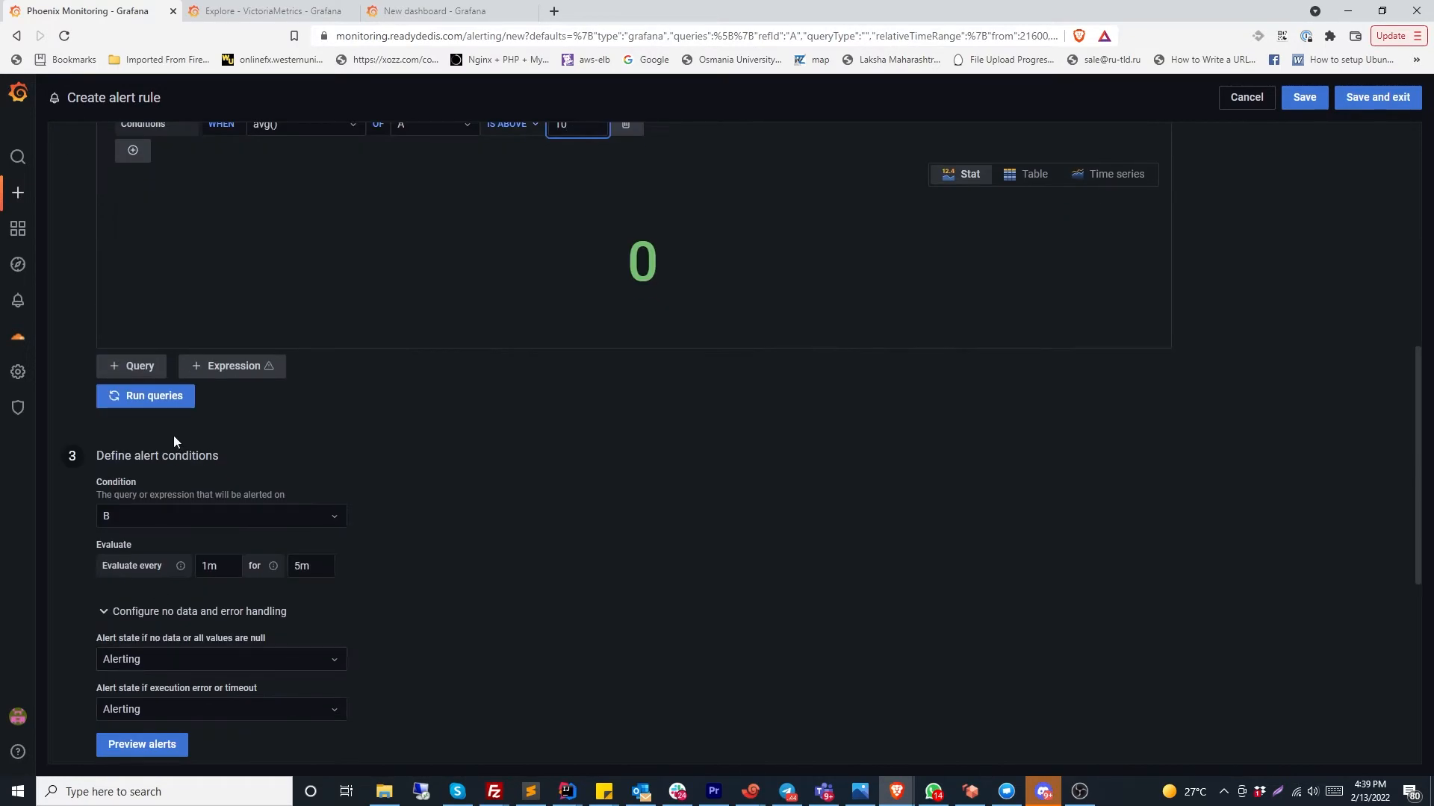
left_click(157, 400)
scroll(543, 495, "up", 4)
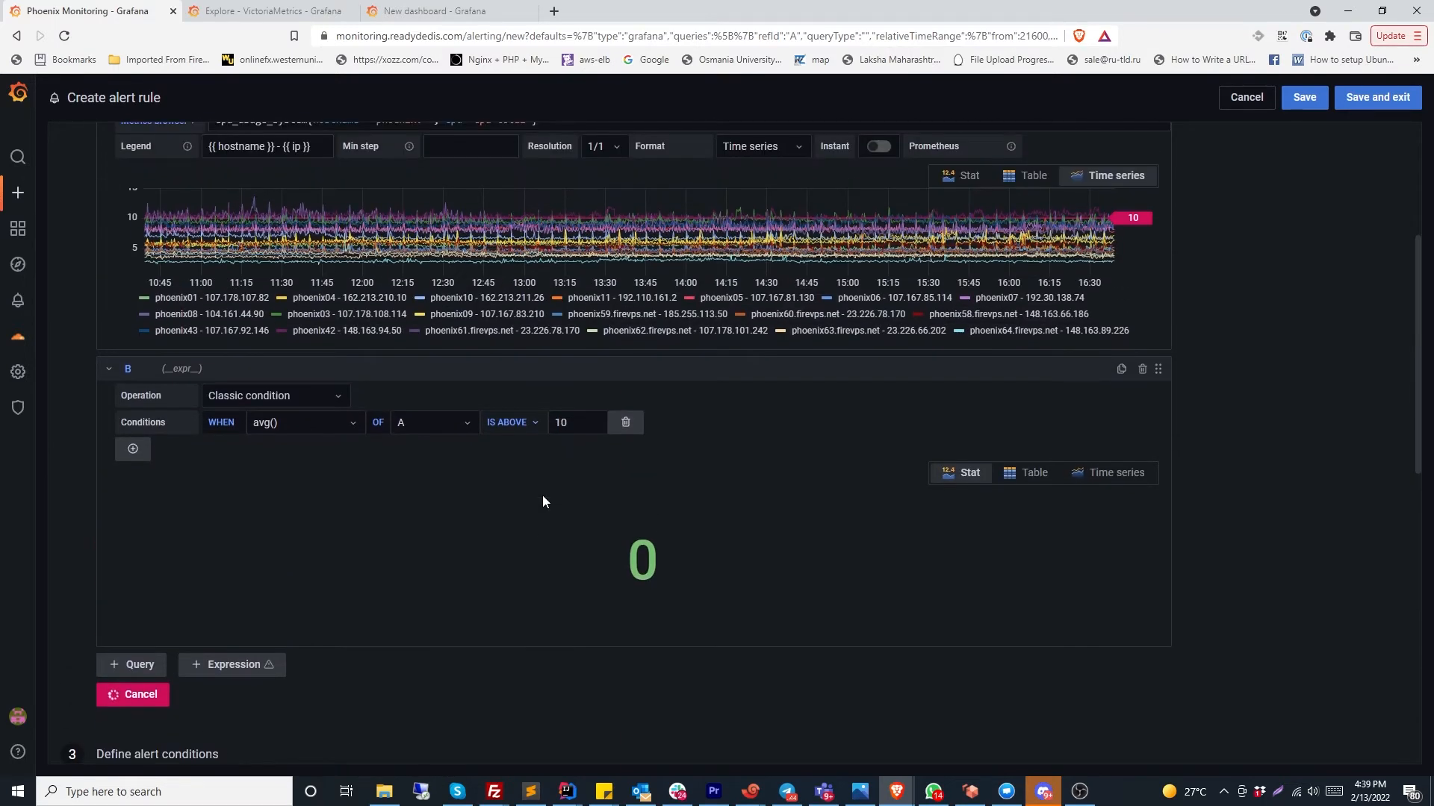
left_click_drag(715, 617, 606, 554)
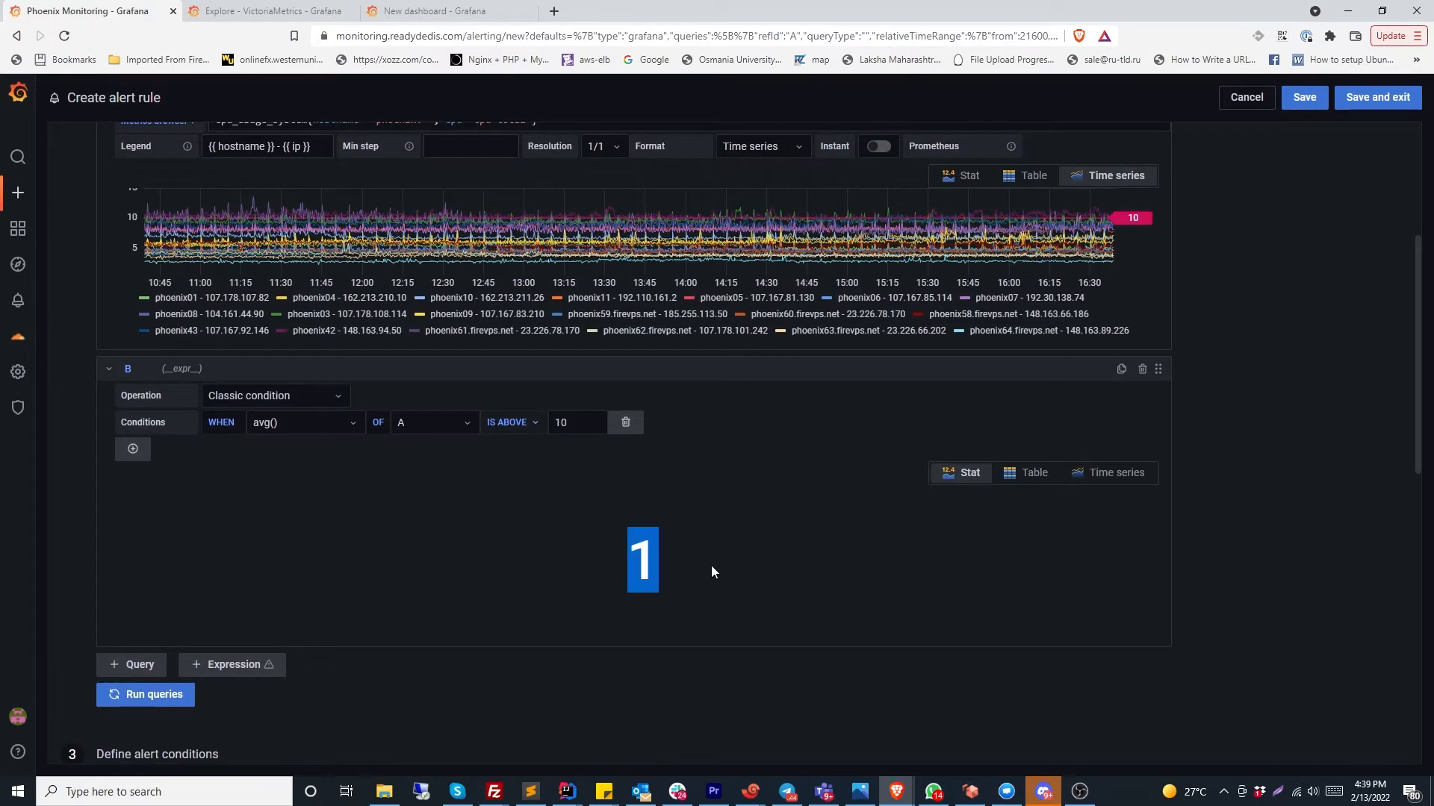
Preview the alerts again and examine the full Info details of the listed alert
scroll(611, 432, "down", 6)
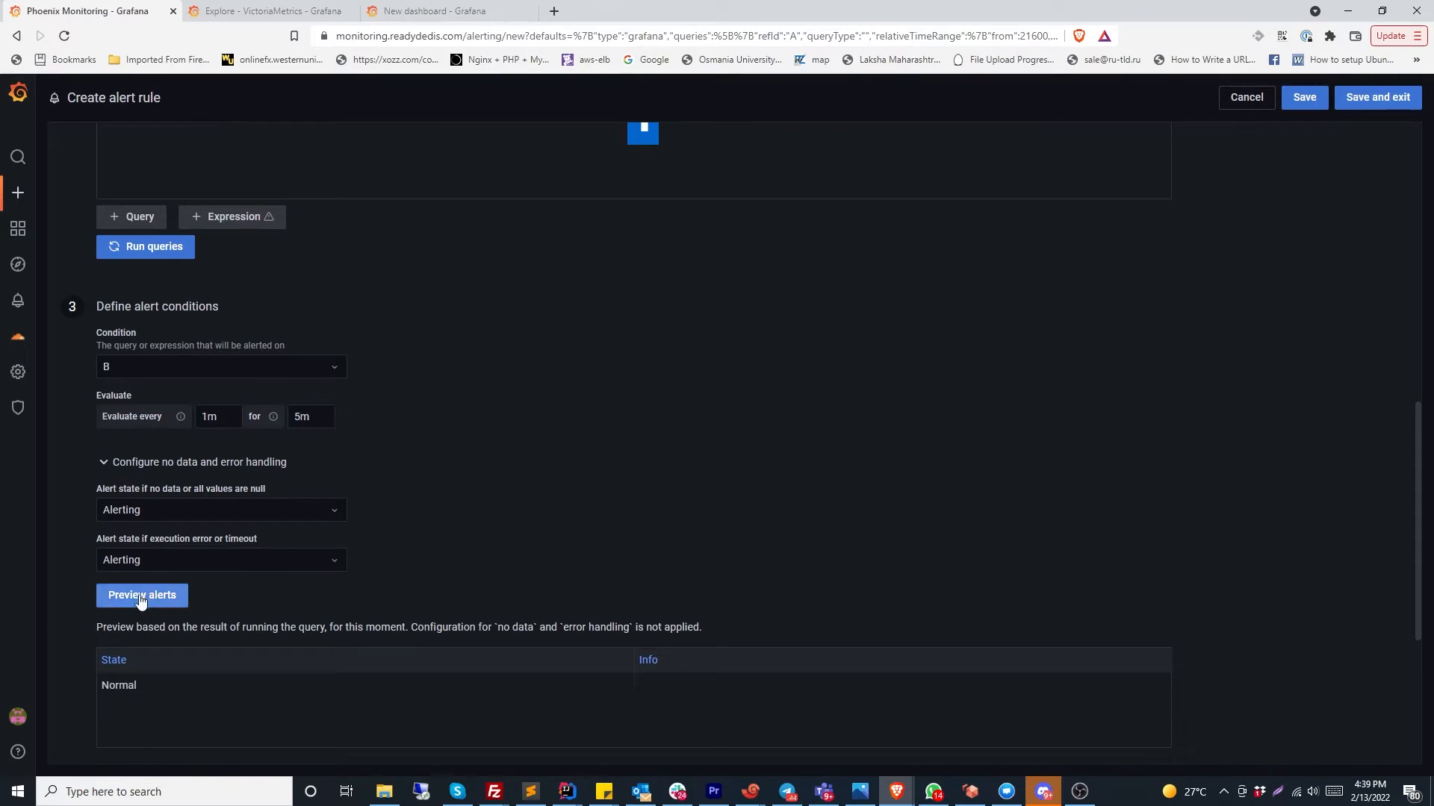
left_click(141, 598)
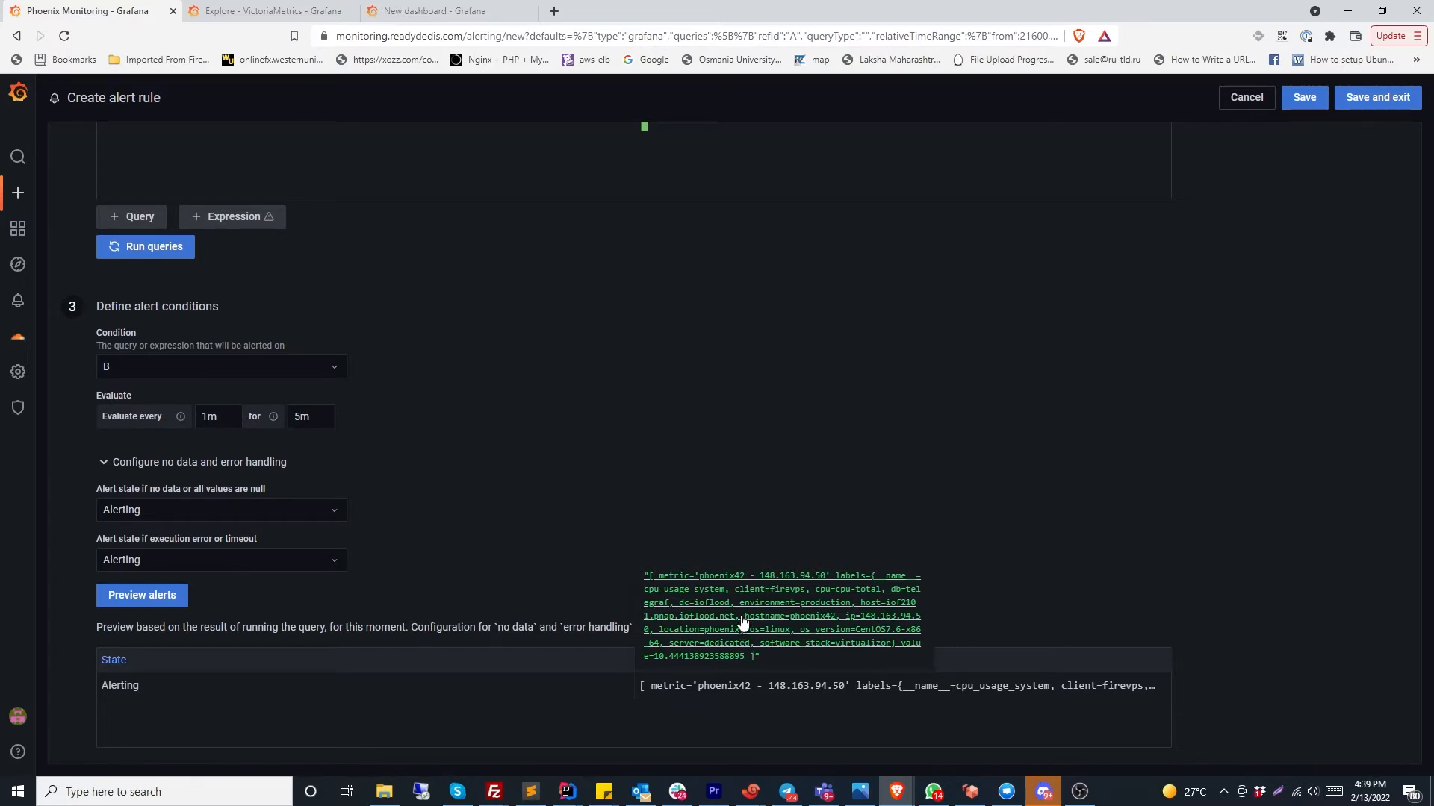
left_click_drag(793, 656, 630, 570)
left_click(557, 416)
scroll(446, 418, "up", 7)
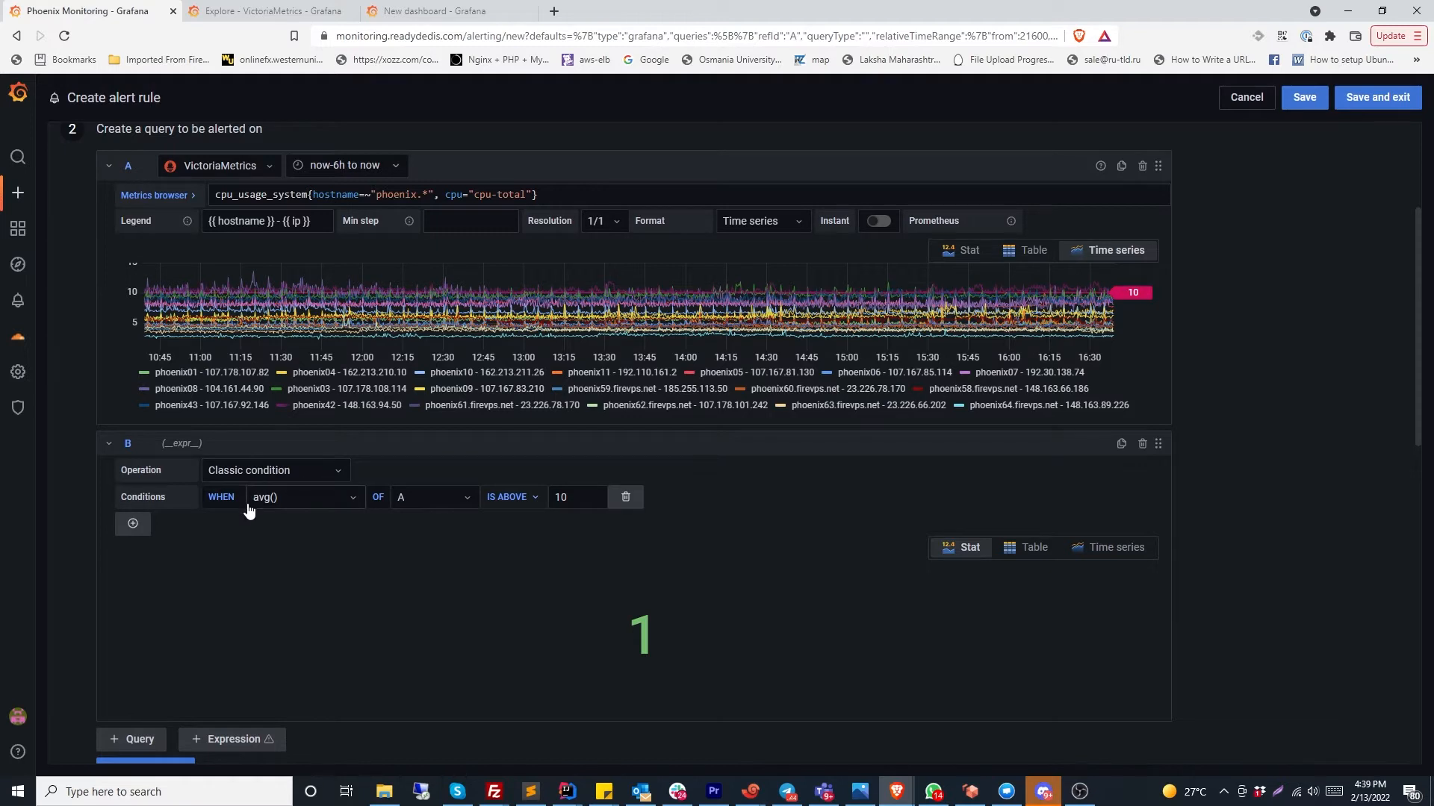
Change expression B's operation to Reduce, using the Mean function with query A as input
left_click(323, 469)
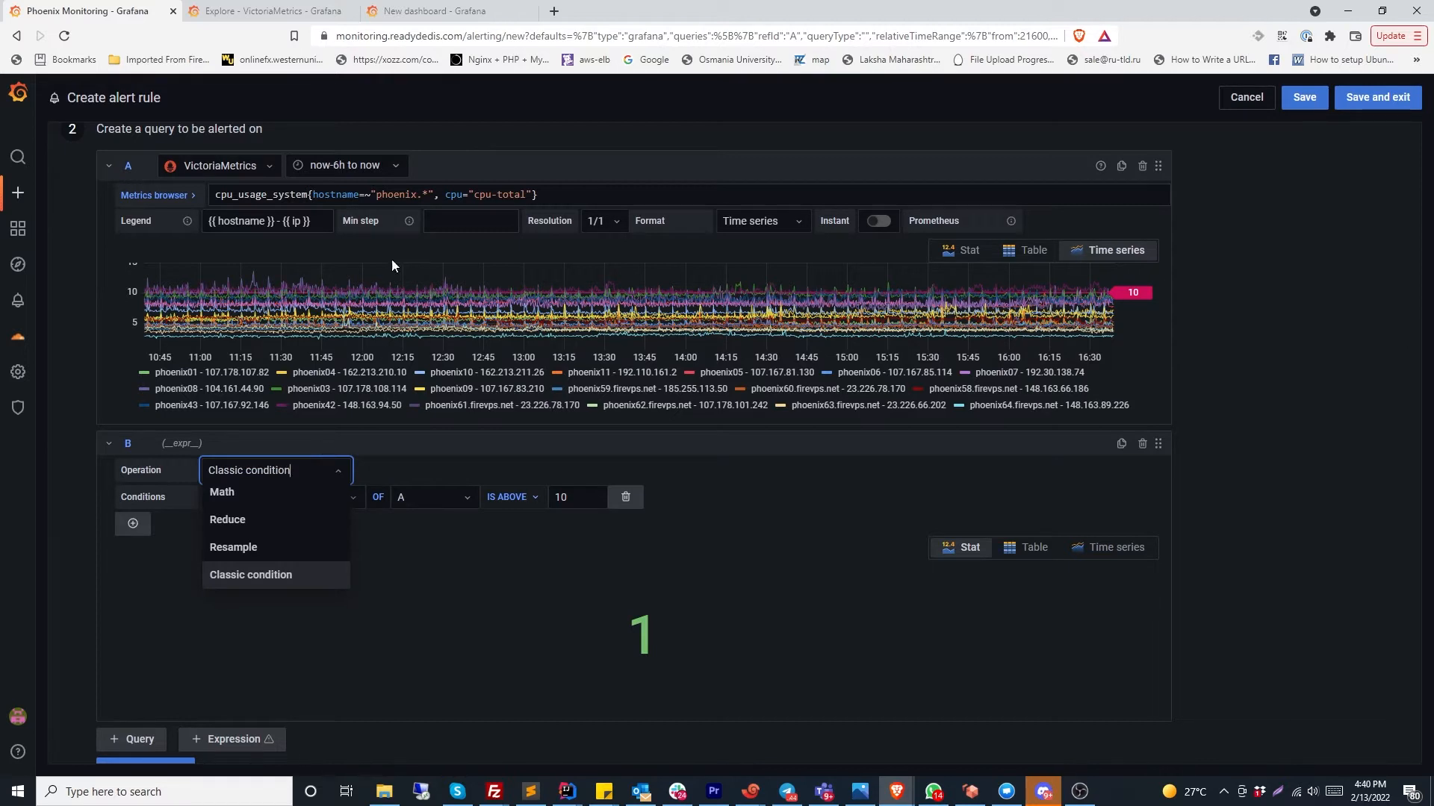
left_click_drag(551, 197, 203, 200)
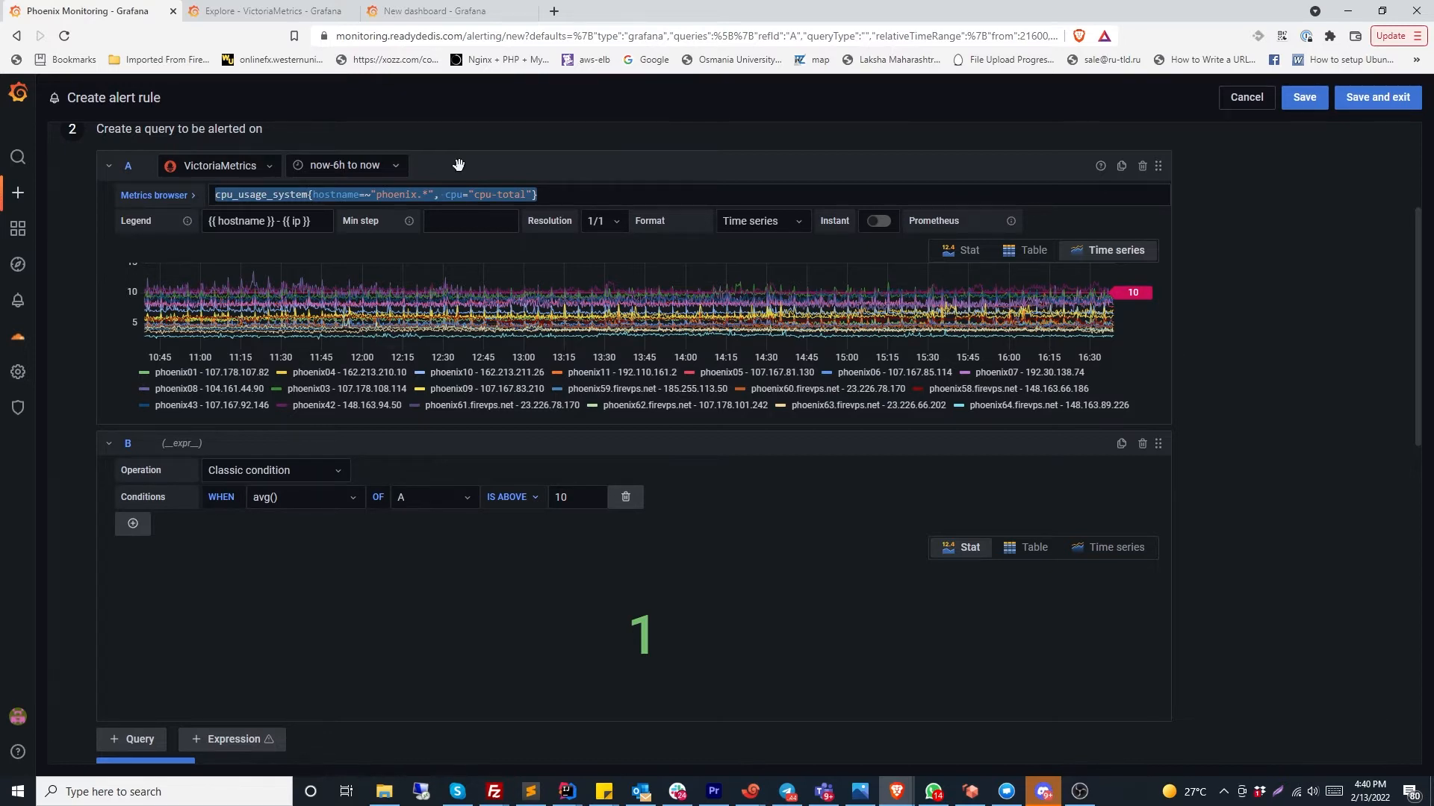
left_click(271, 472)
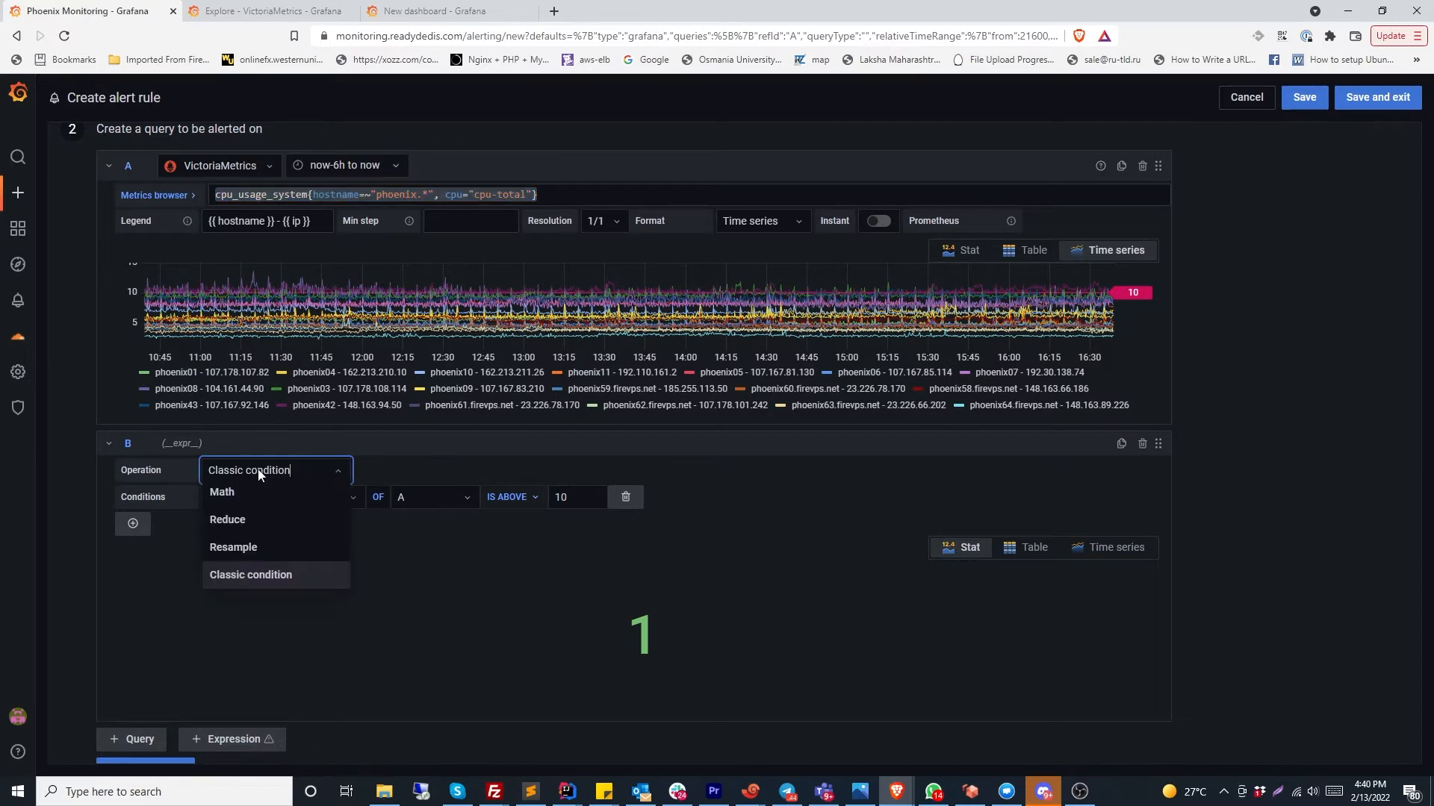
left_click(272, 518)
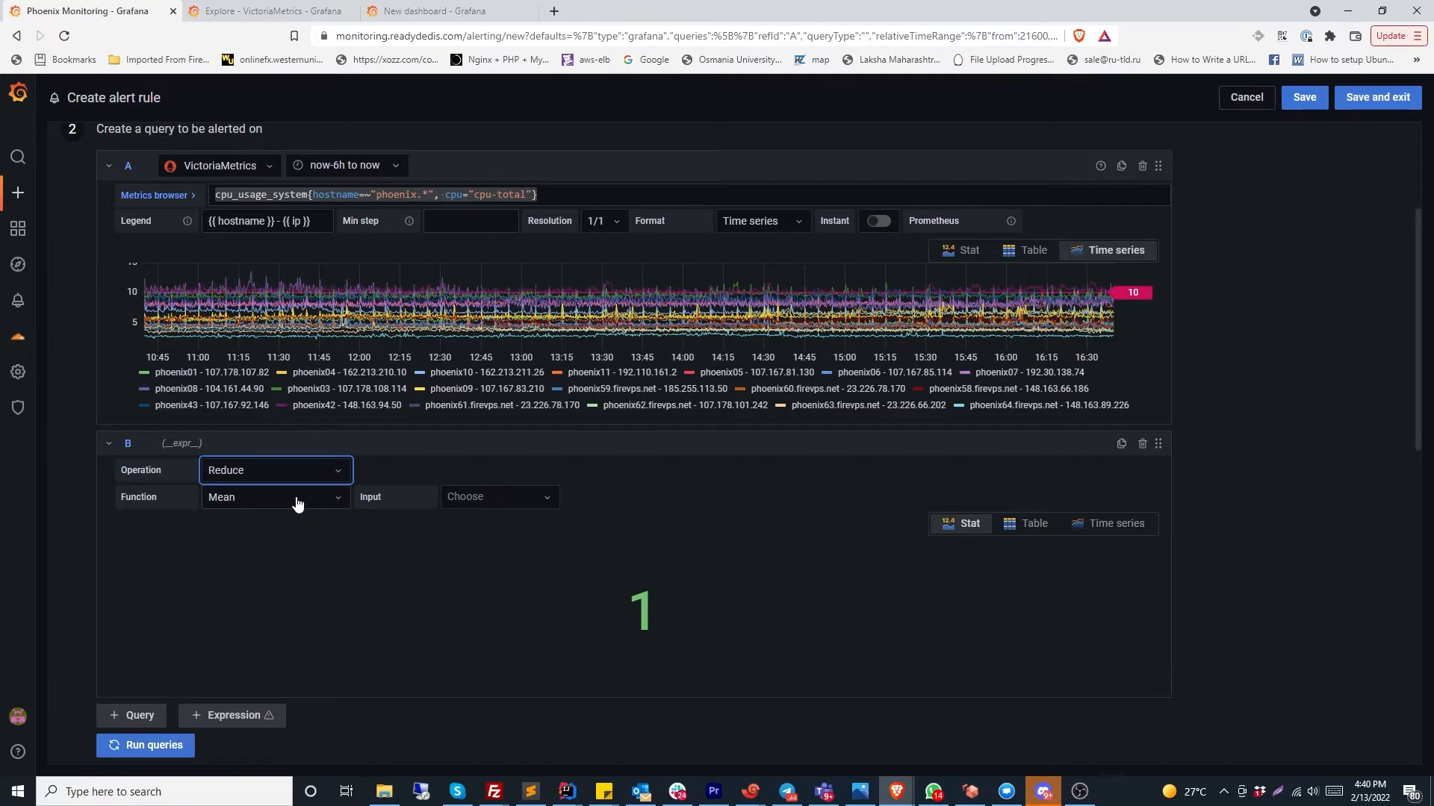
left_click(292, 498)
left_click(249, 603)
left_click(485, 500)
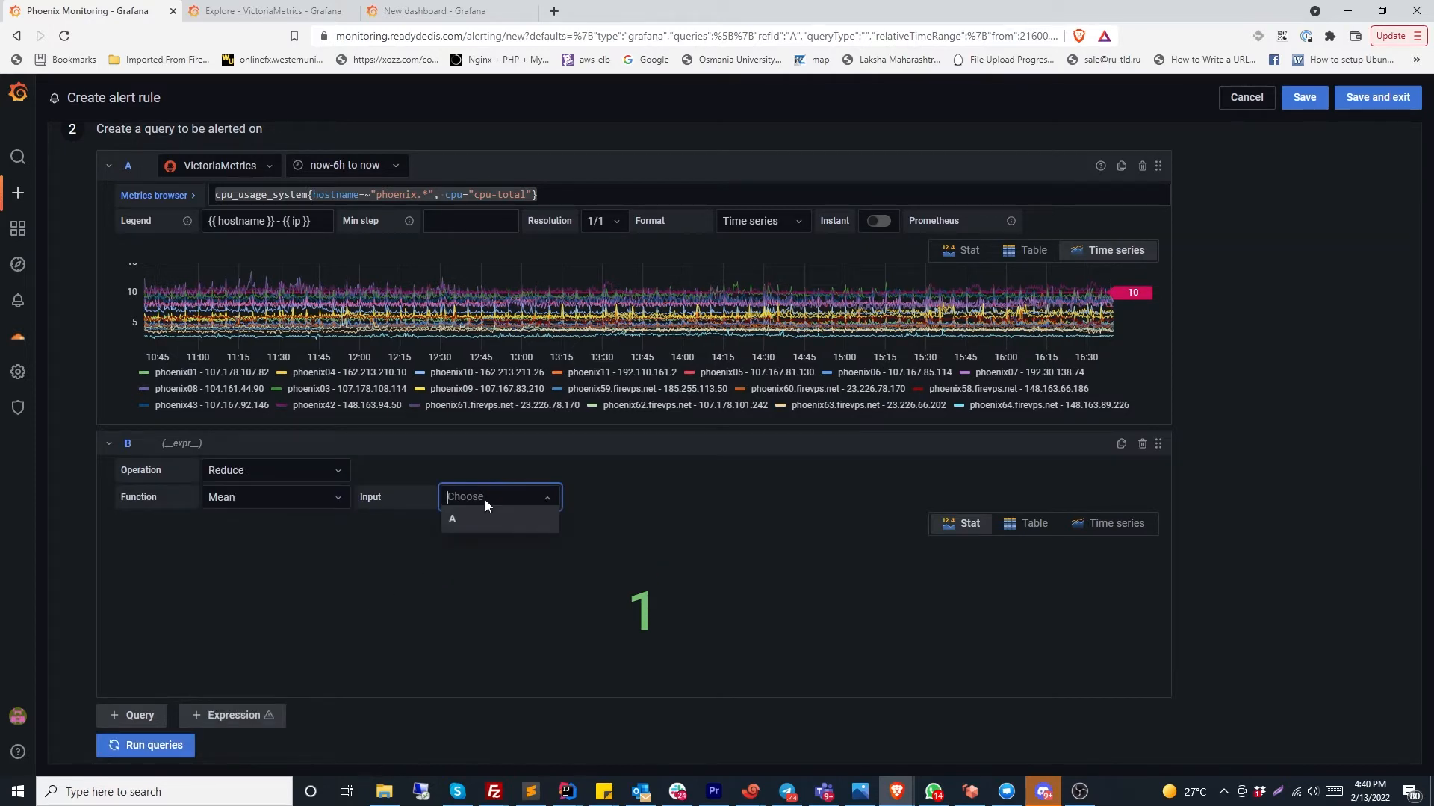
left_click(461, 522)
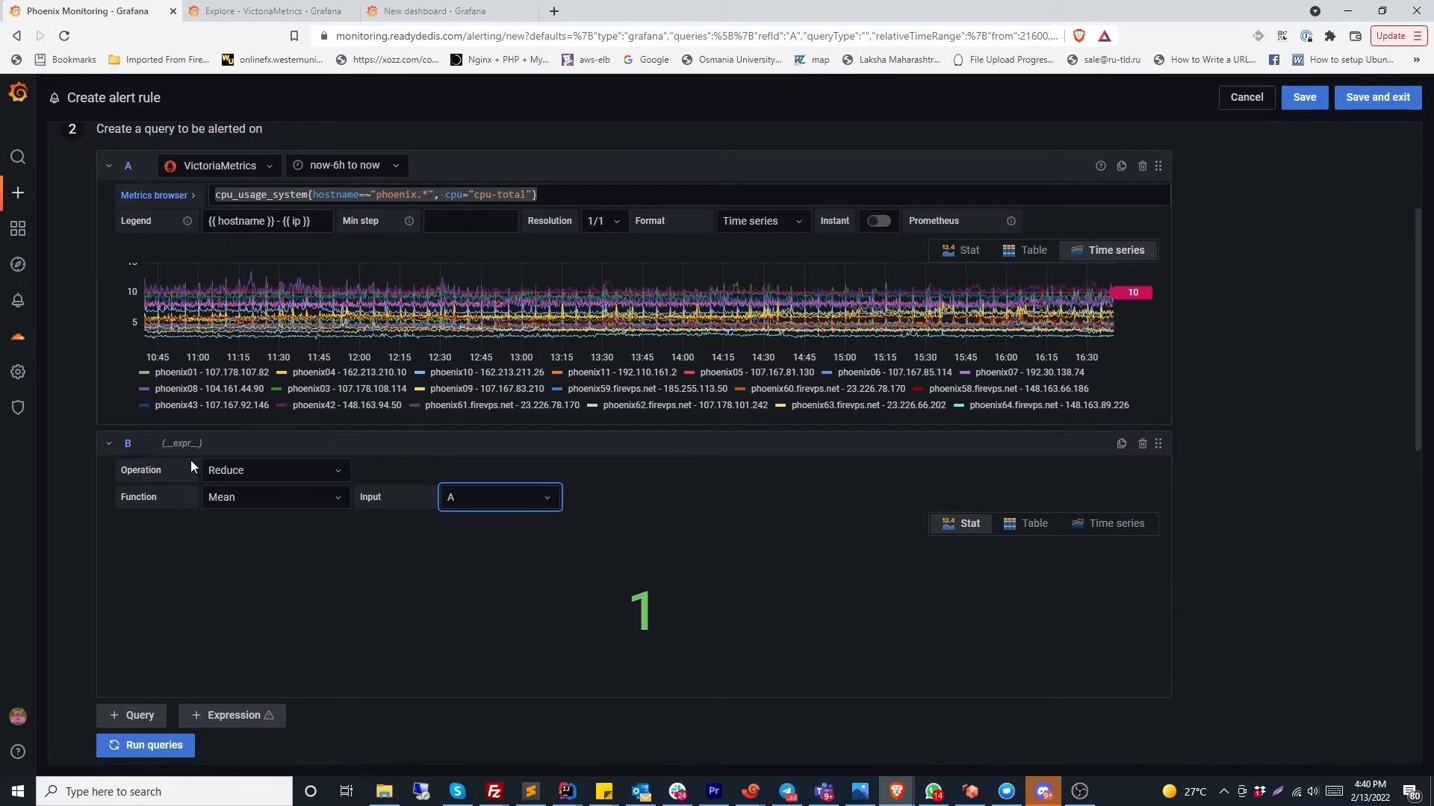
Run the alert queries and examine the mean values that expression B gives for each host
scroll(270, 482, "down", 2)
left_click(179, 595)
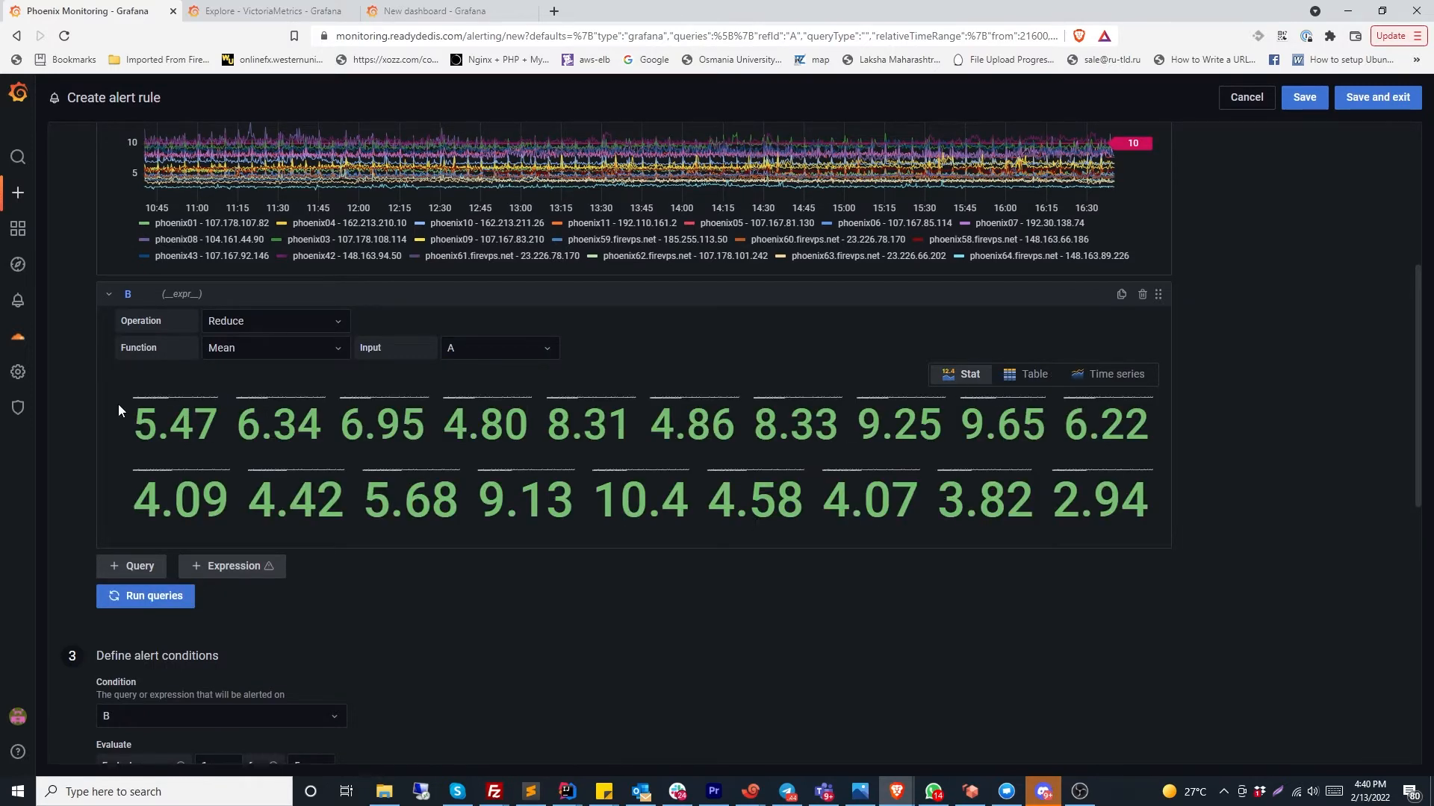
left_click_drag(118, 404, 1150, 502)
left_click(560, 602)
scroll(221, 411, "up", 2)
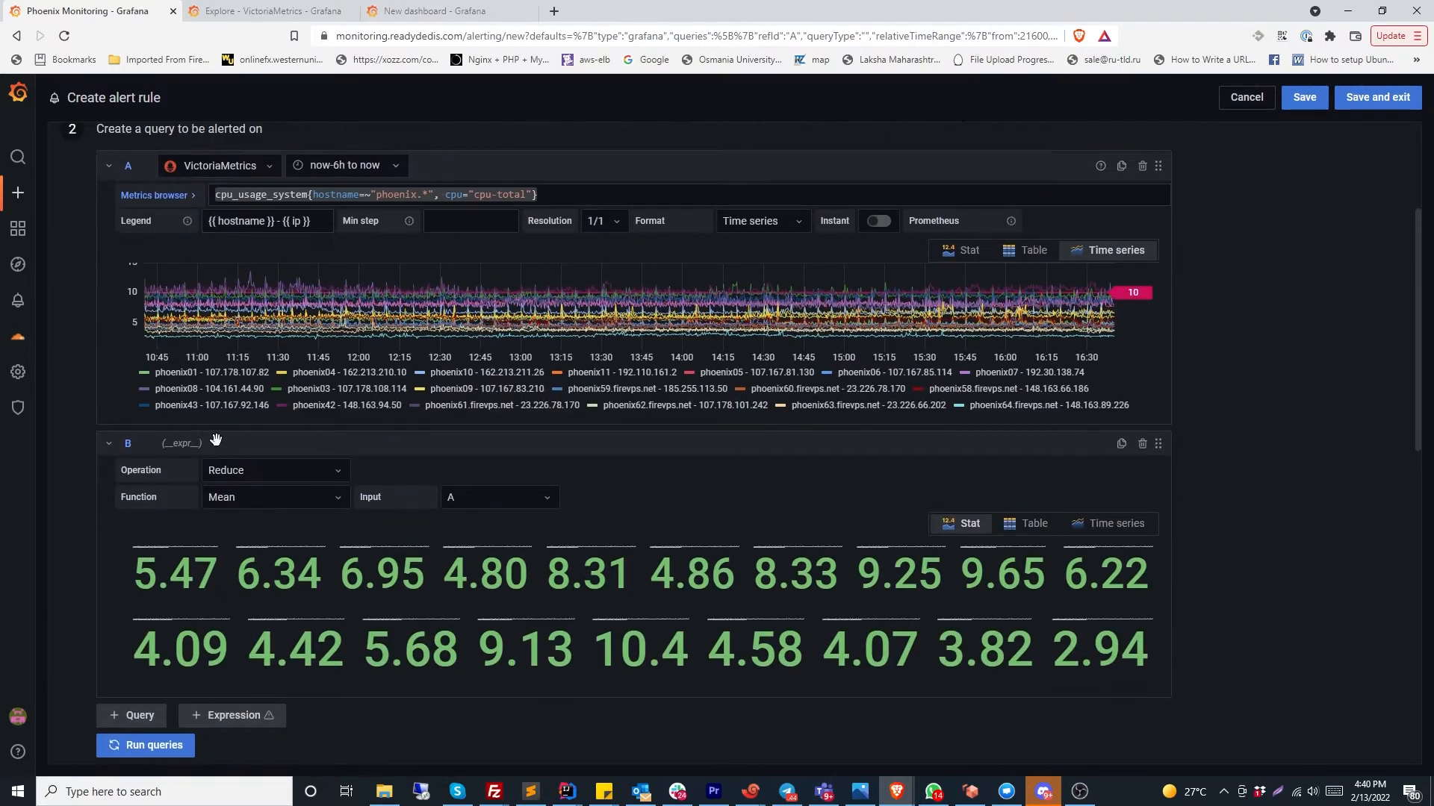
left_click_drag(216, 443, 200, 450)
Add a new expression C below expression B and set its operation to Math
scroll(261, 669, "down", 1)
left_click(231, 640)
scroll(265, 618, "down", 3)
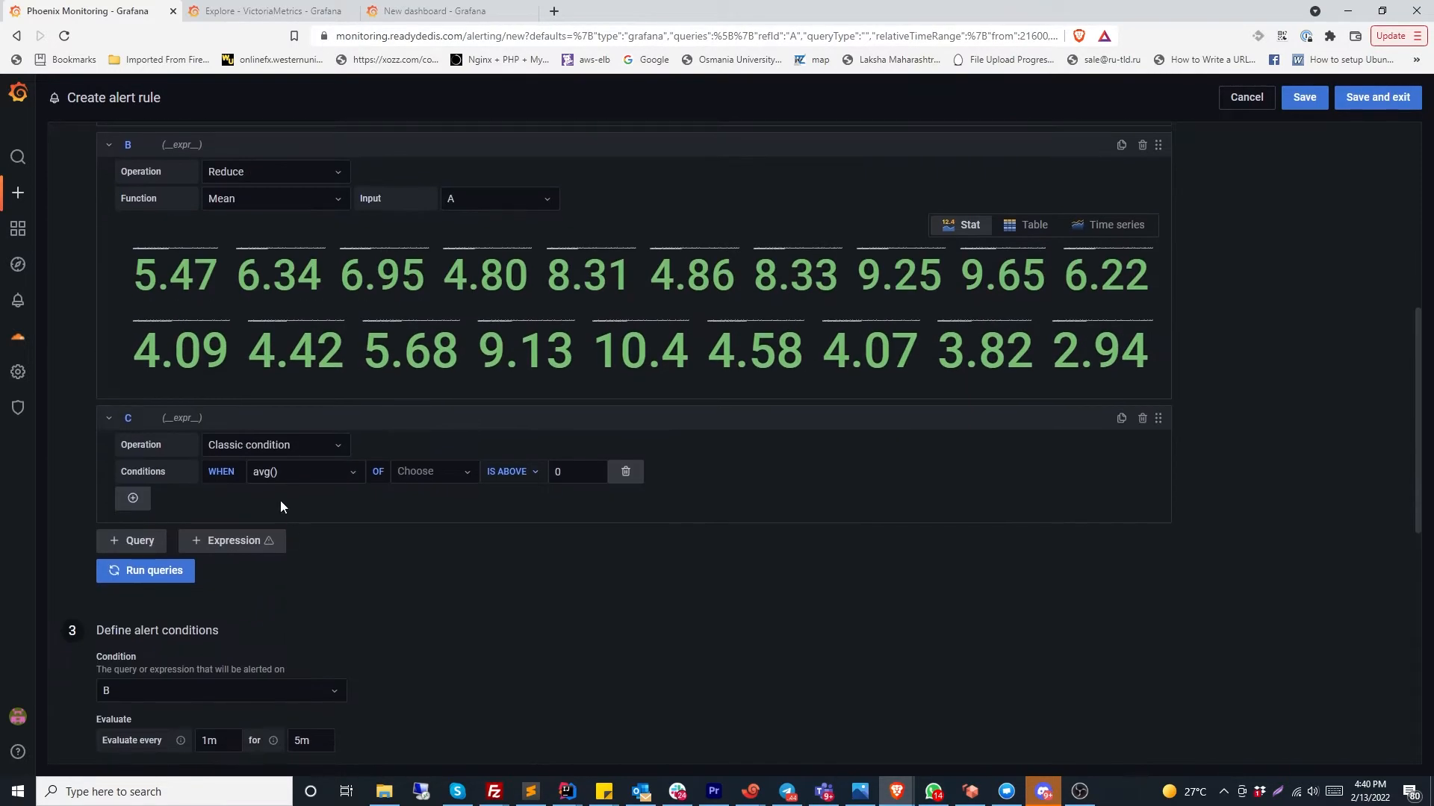
left_click(305, 457)
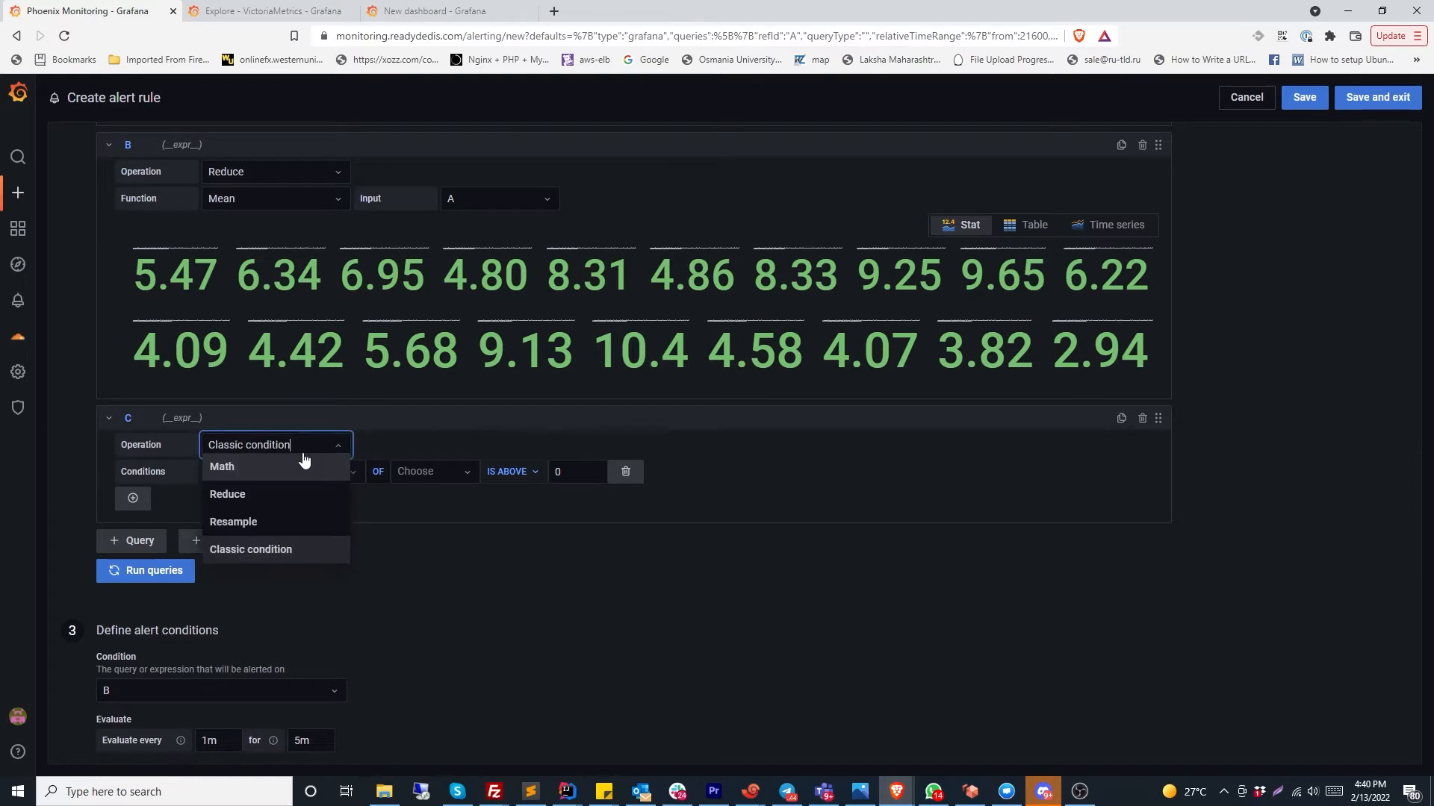
left_click(256, 466)
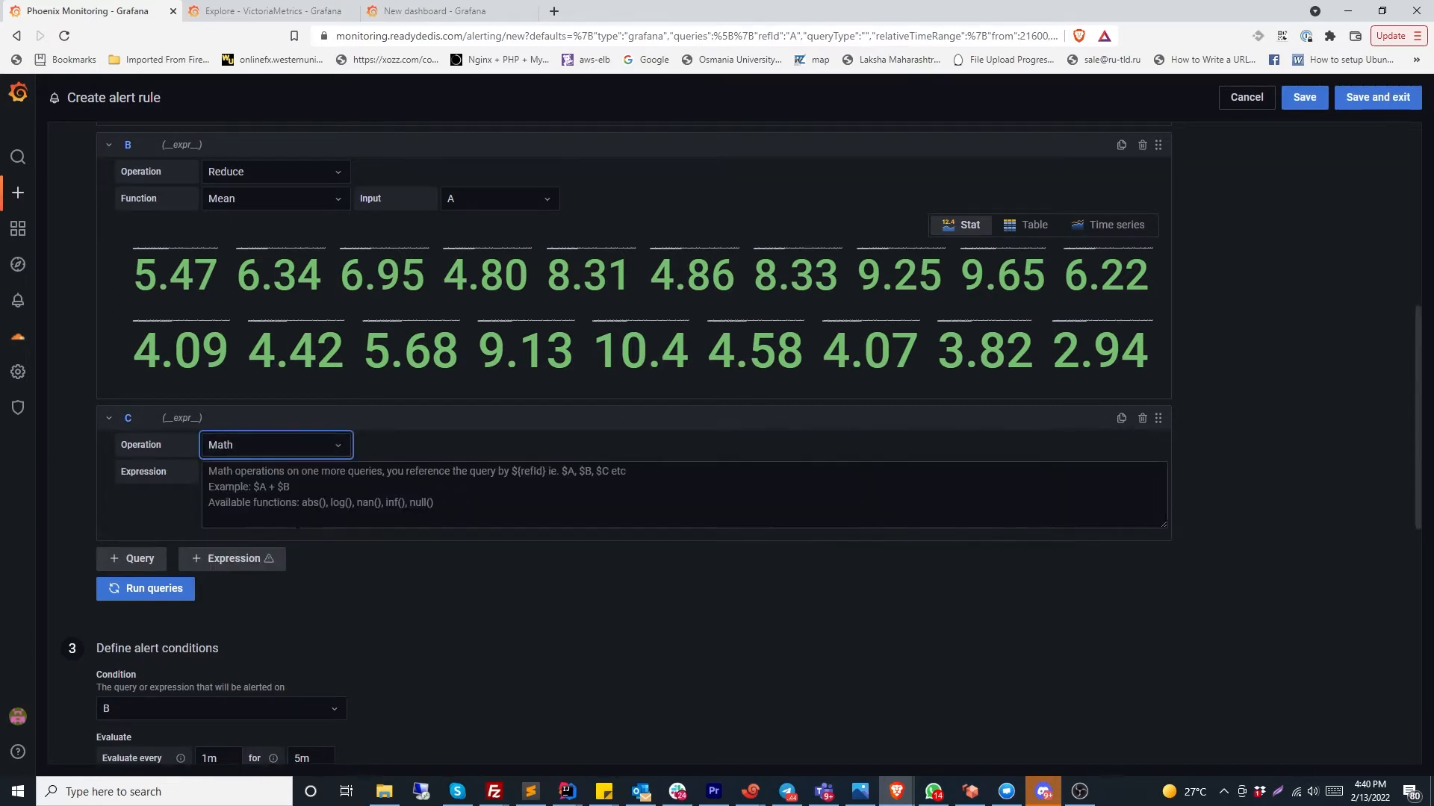
Enter the Math expression $B > 10 for expression C and run the queries
left_click(288, 488)
scroll(321, 459, "up", 2)
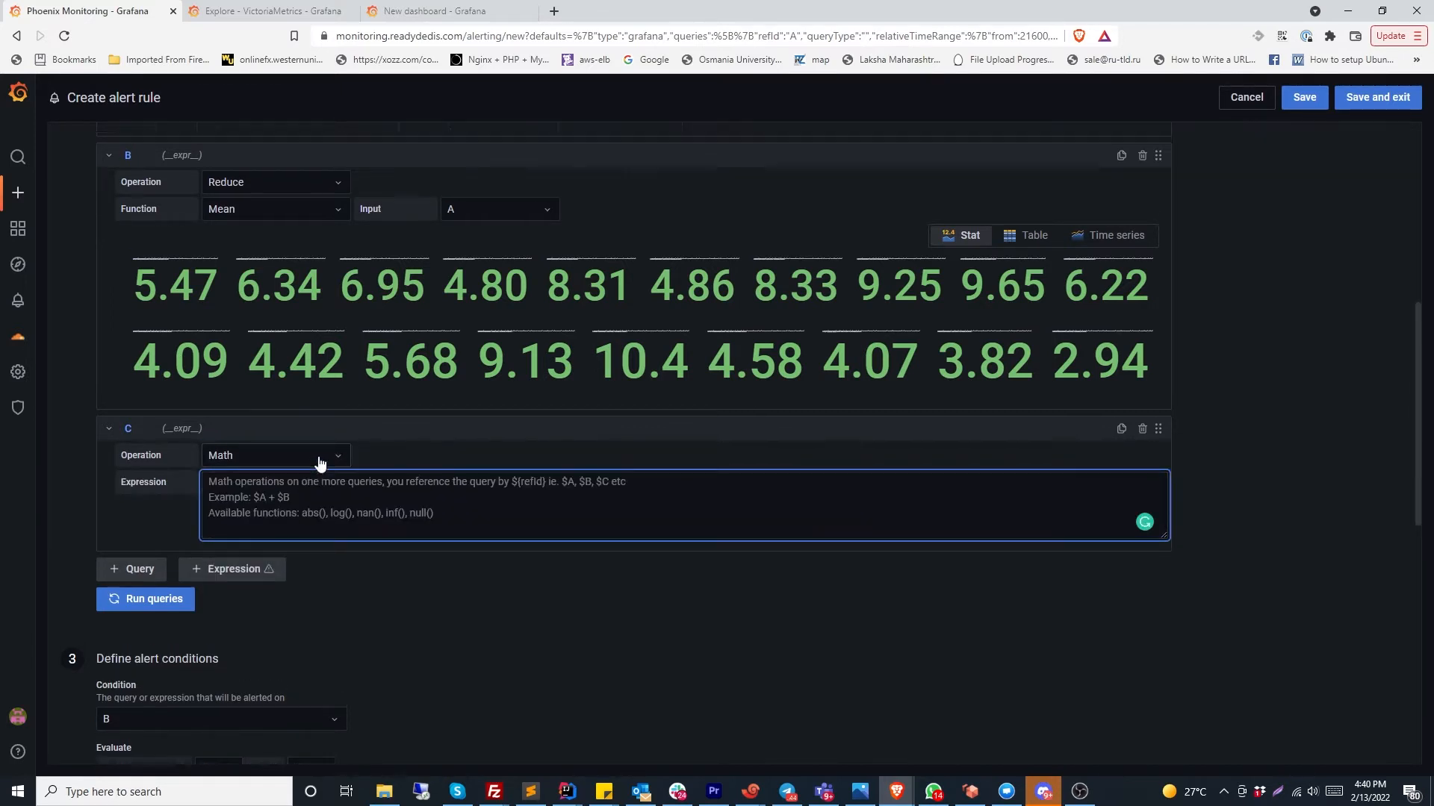
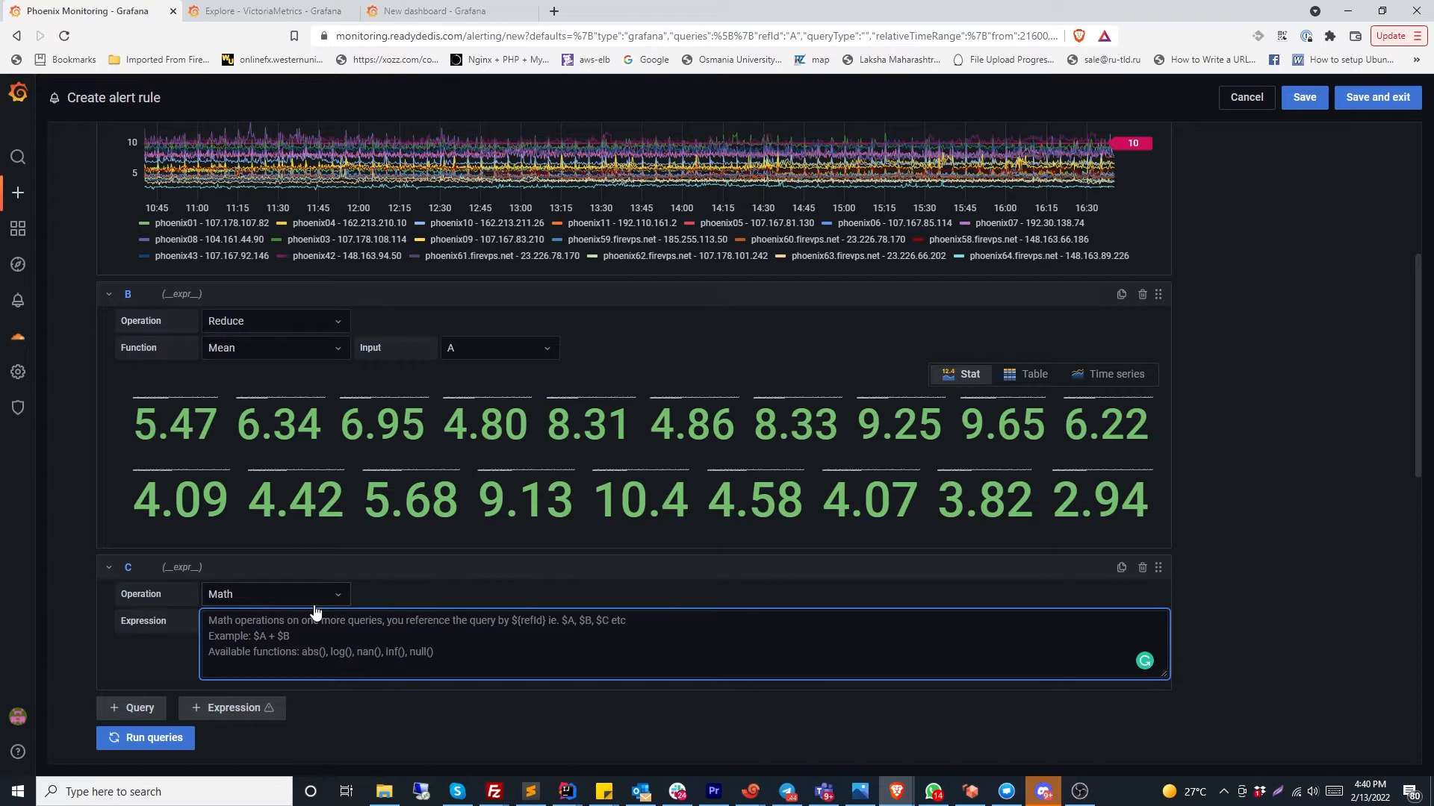
type("$")
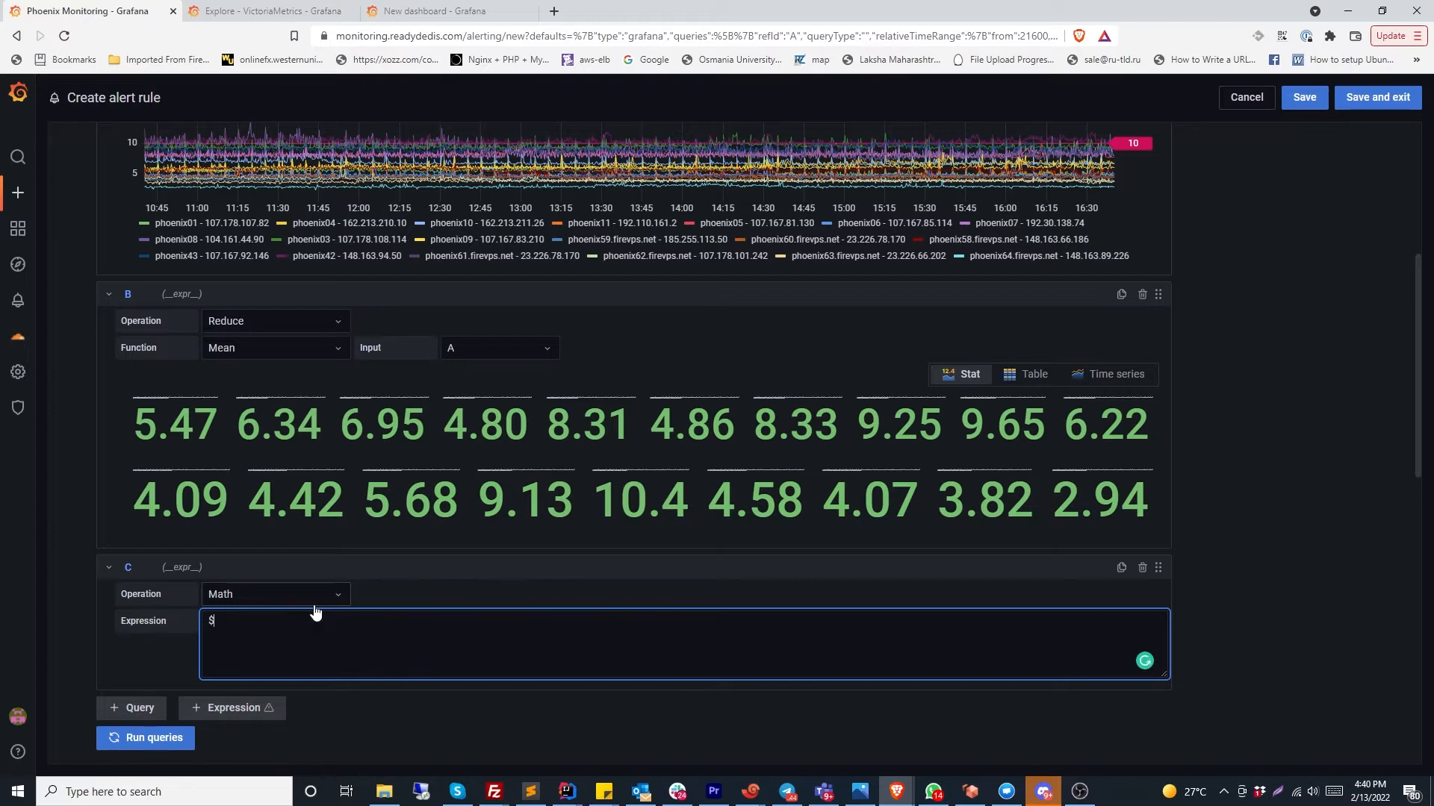
type("B > 10")
scroll(299, 619, "down", 2)
left_click(175, 589)
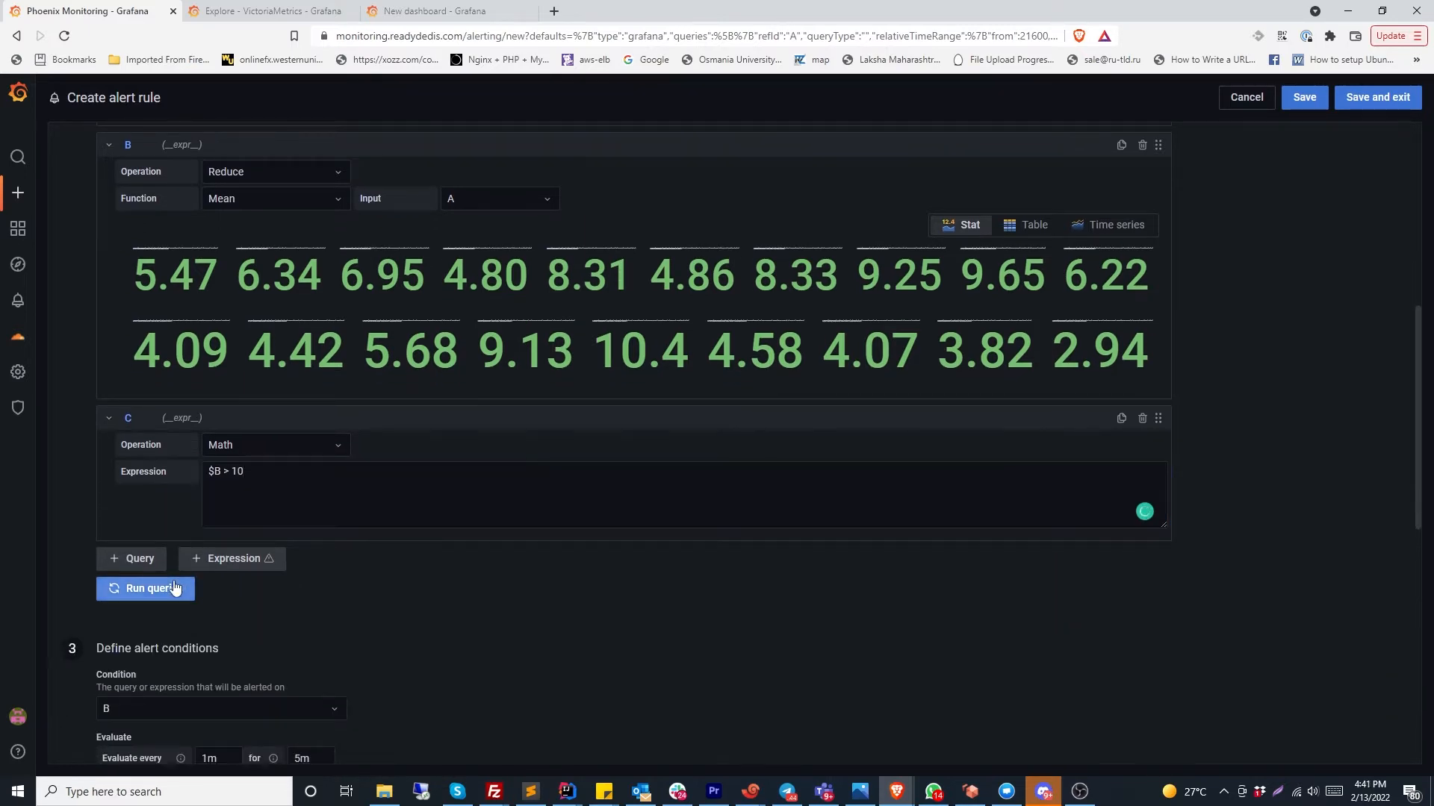
left_click(175, 588)
Show expression C's results as Stat and compare them with the mean values from expression B
scroll(217, 590, "down", 3)
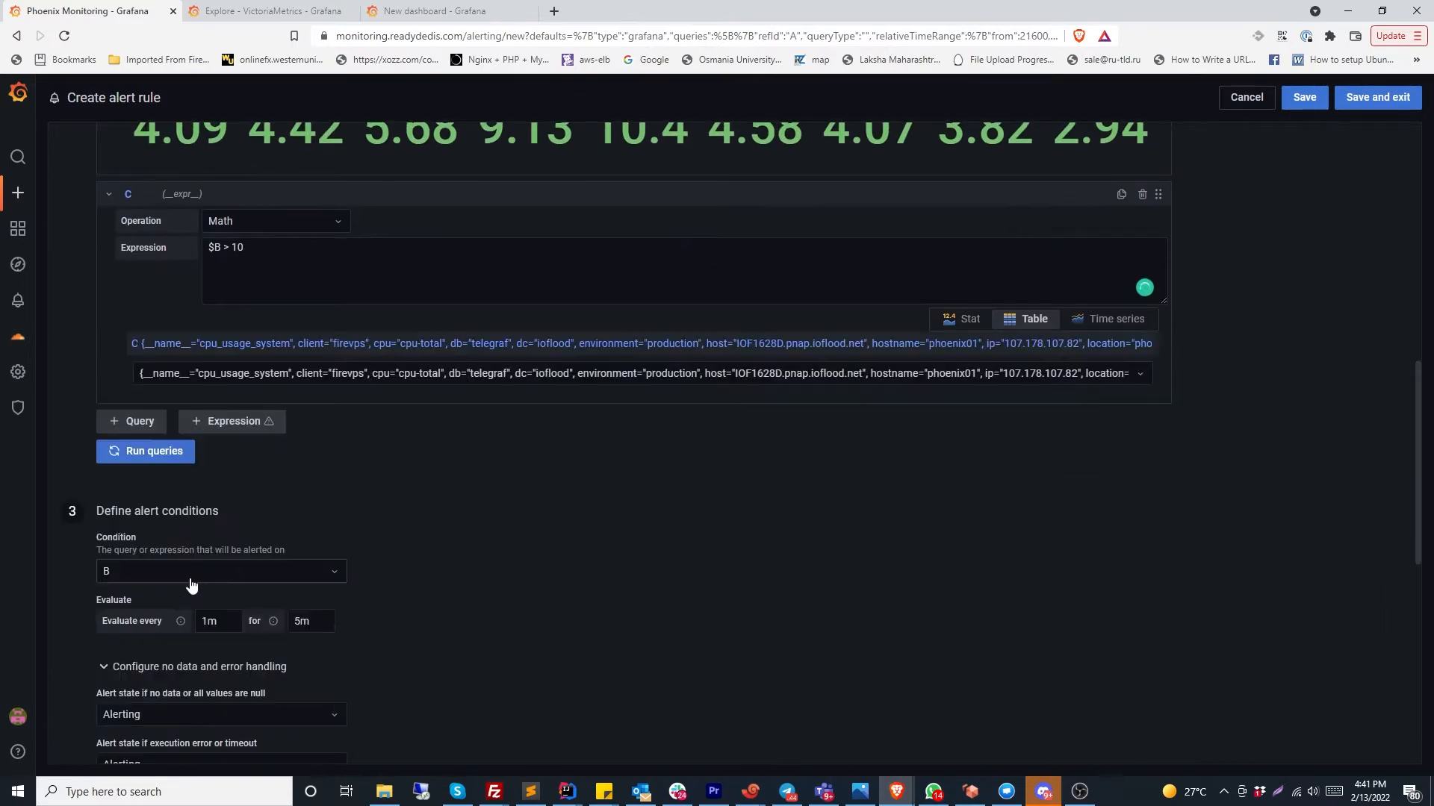
left_click(958, 321)
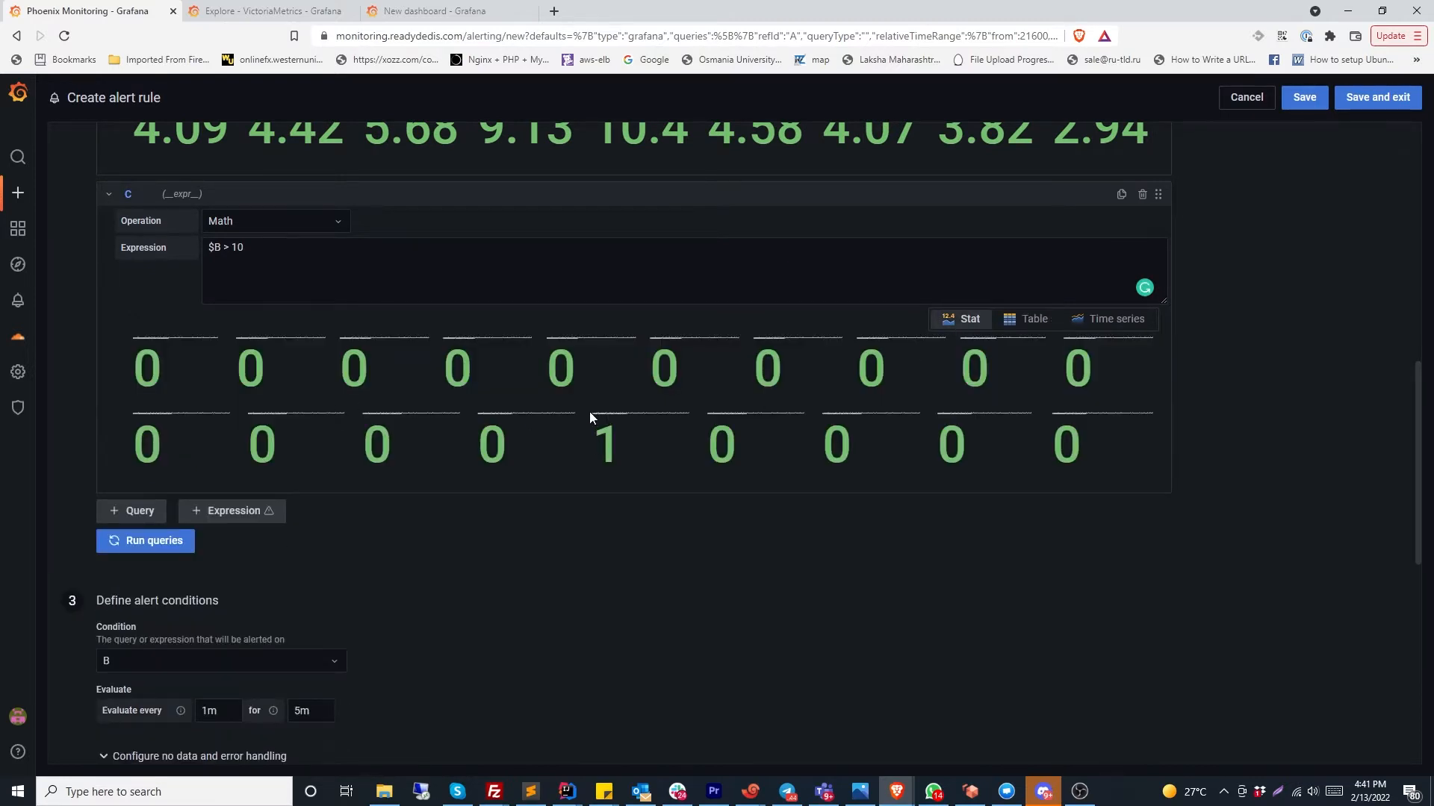
scroll(589, 411, "up", 2)
left_click_drag(597, 263, 694, 288)
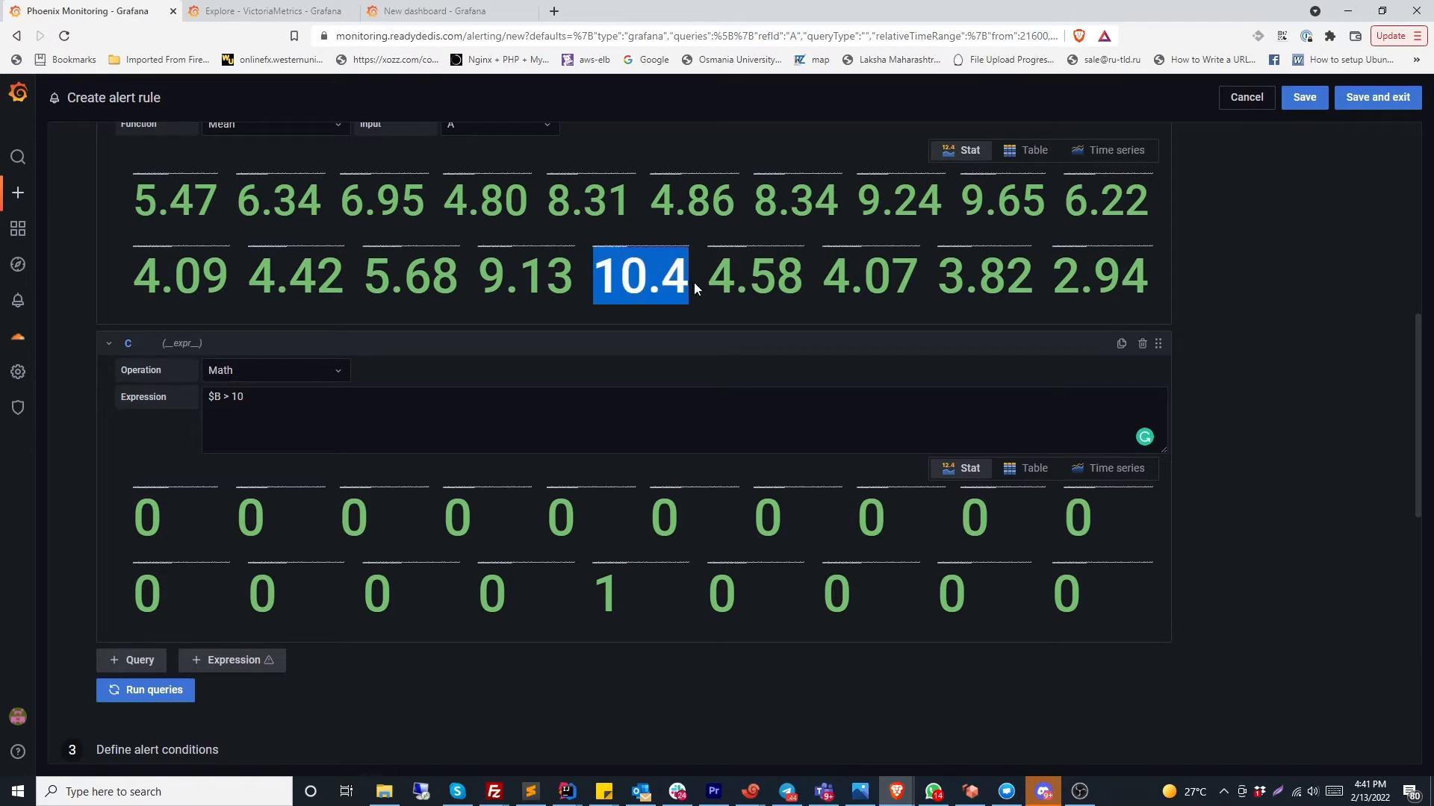
left_click_drag(596, 590, 629, 604)
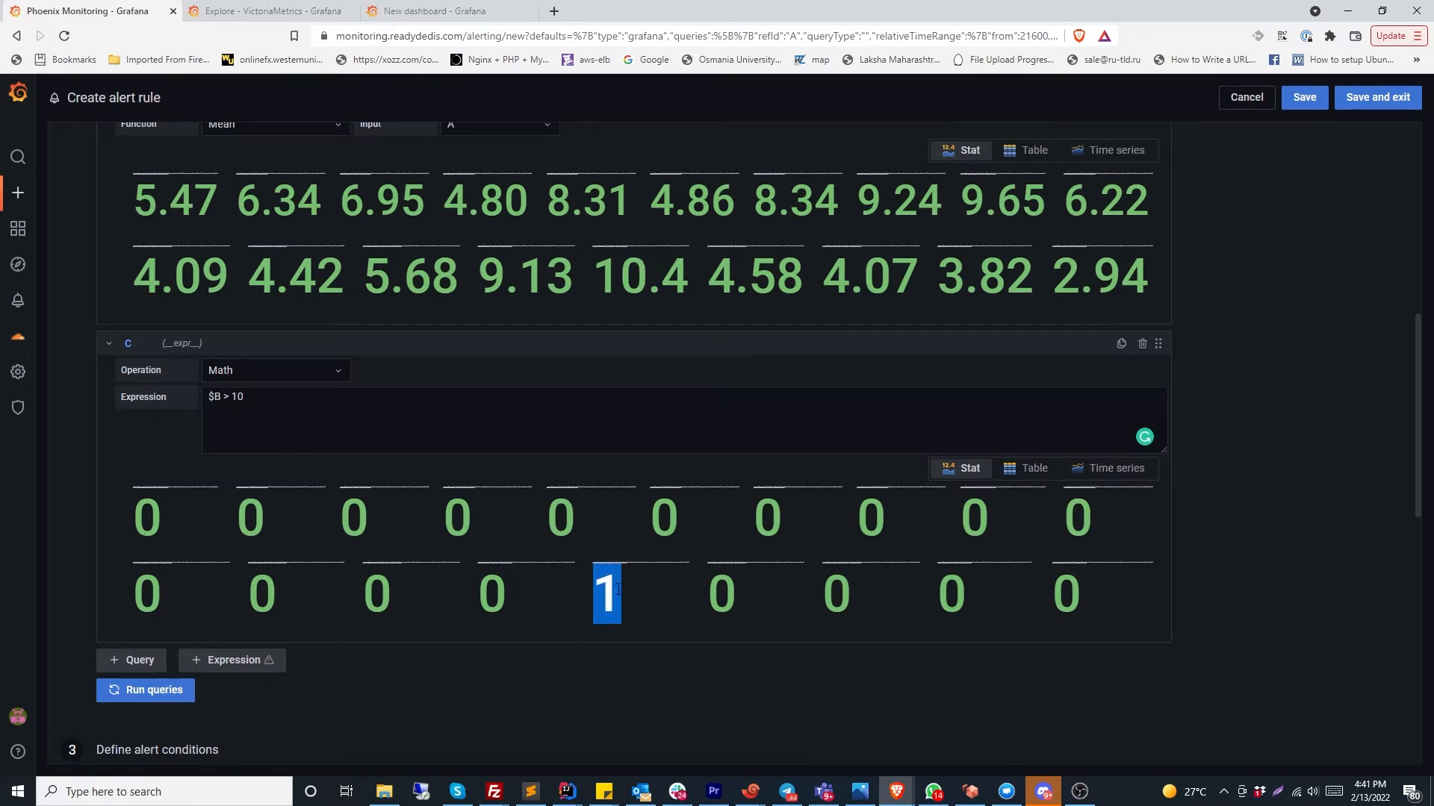
Preview the alerts with B as the condition and examine the State column for the hosts
scroll(568, 631, "down", 4)
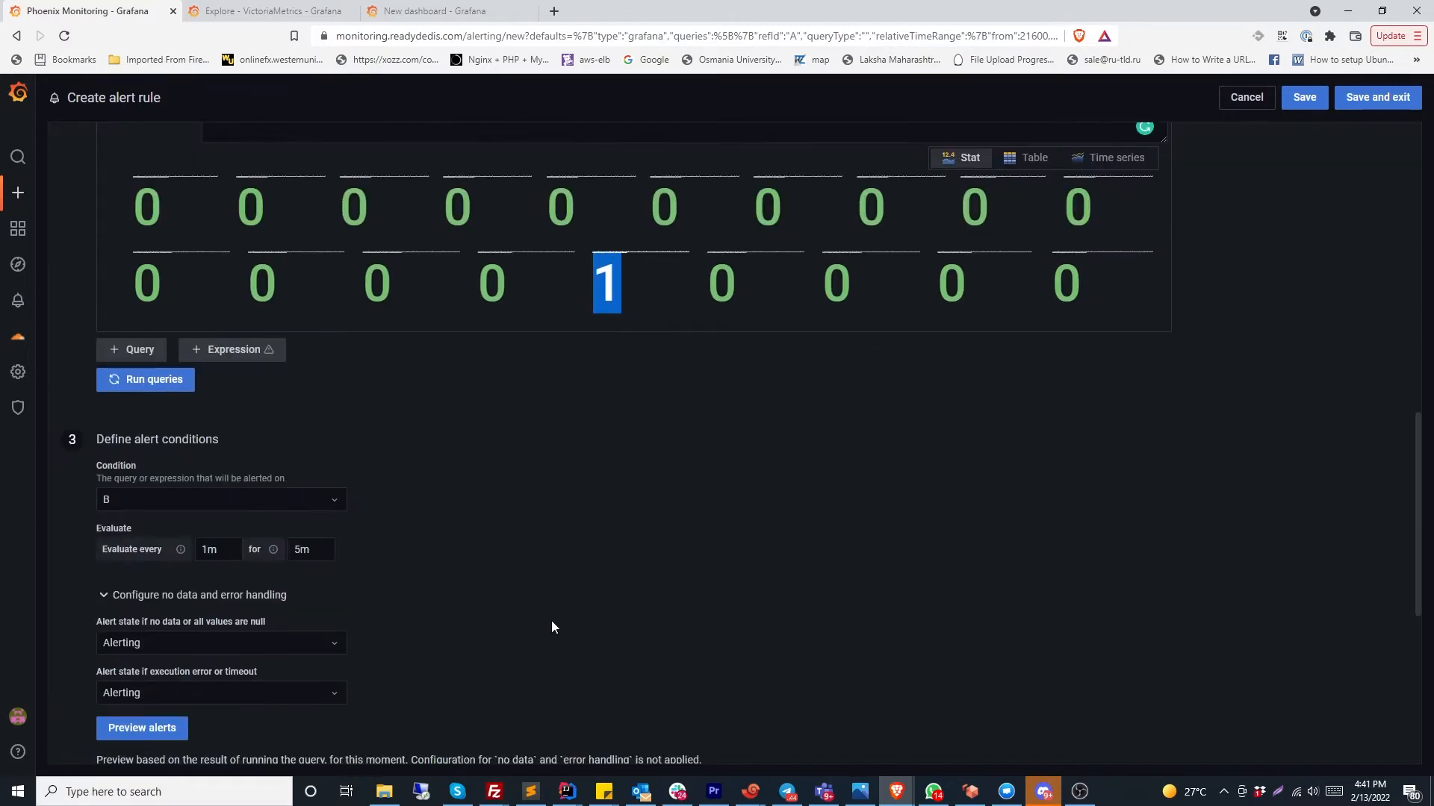
scroll(551, 625, "down", 3)
left_click(162, 523)
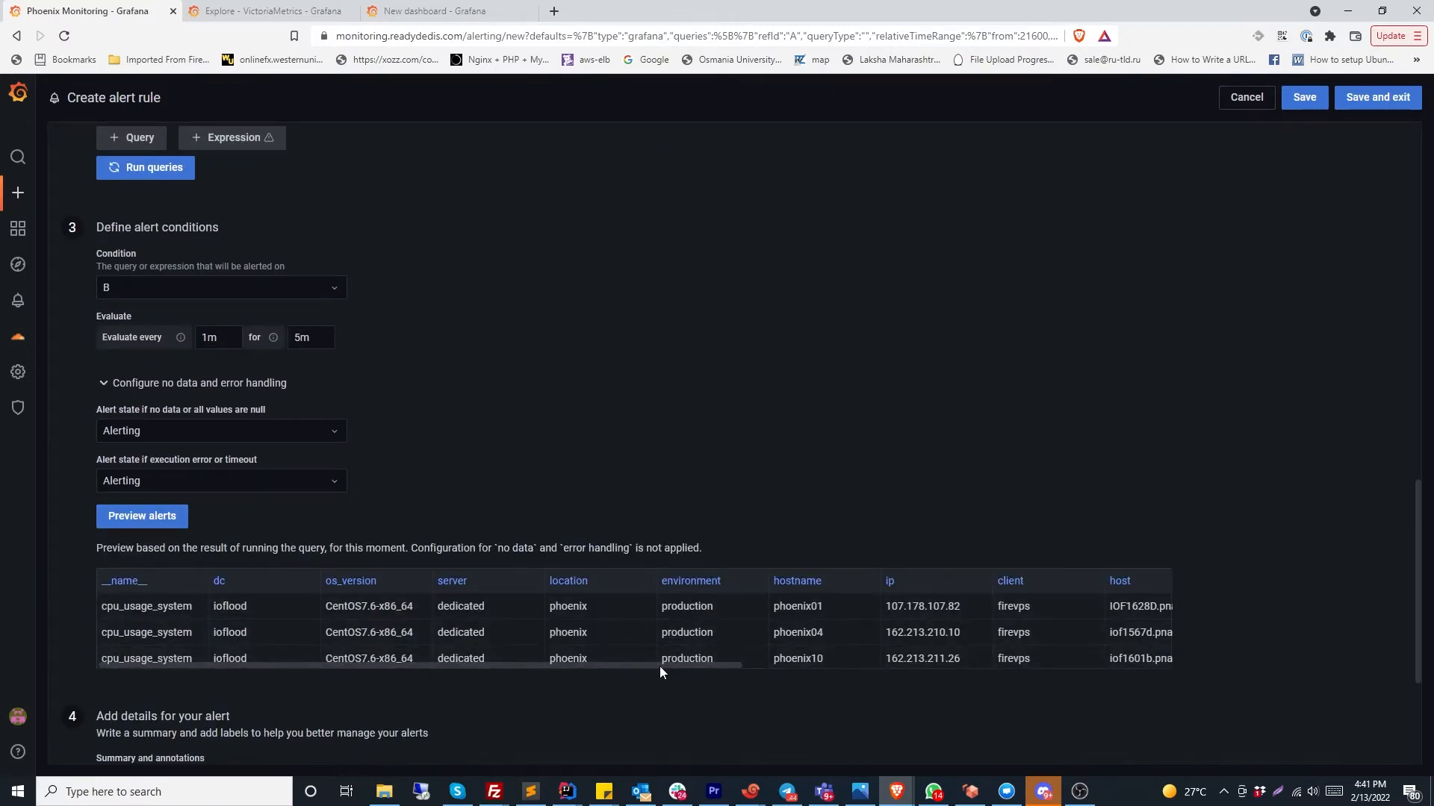
left_click_drag(353, 666, 502, 667)
scroll(547, 634, "up", 9)
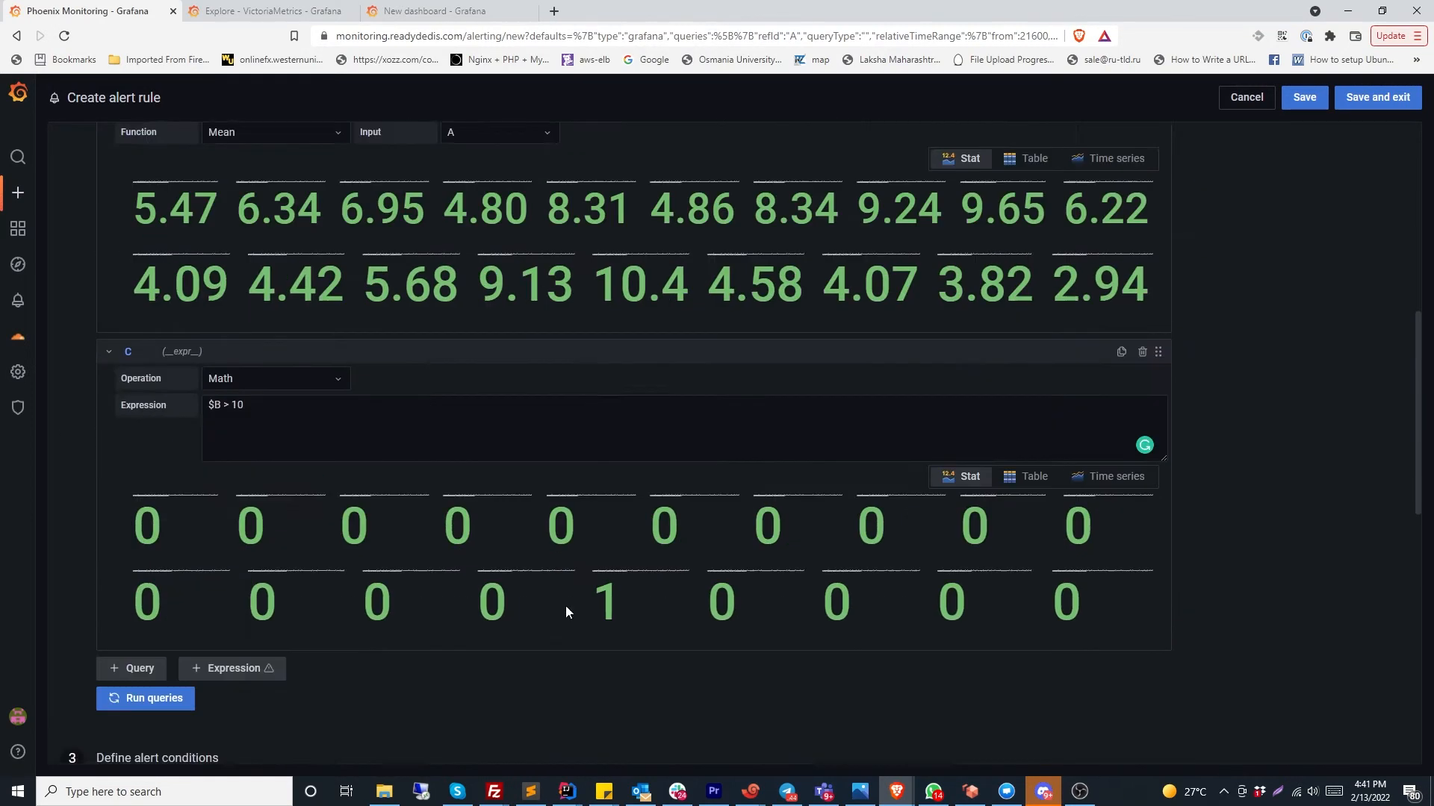
scroll(1074, 524, "down", 5)
scroll(1073, 524, "down", 6)
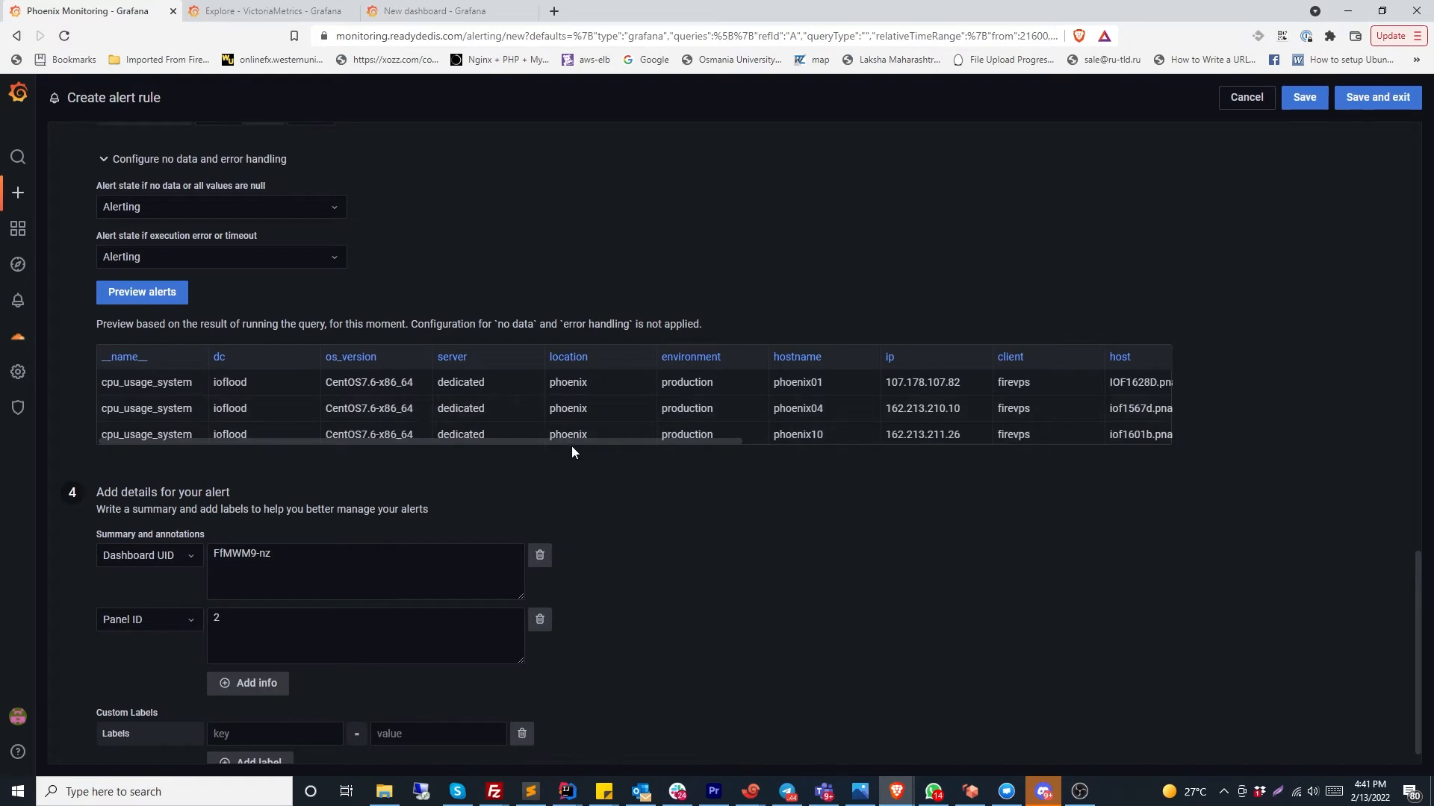
left_click_drag(556, 445, 977, 461)
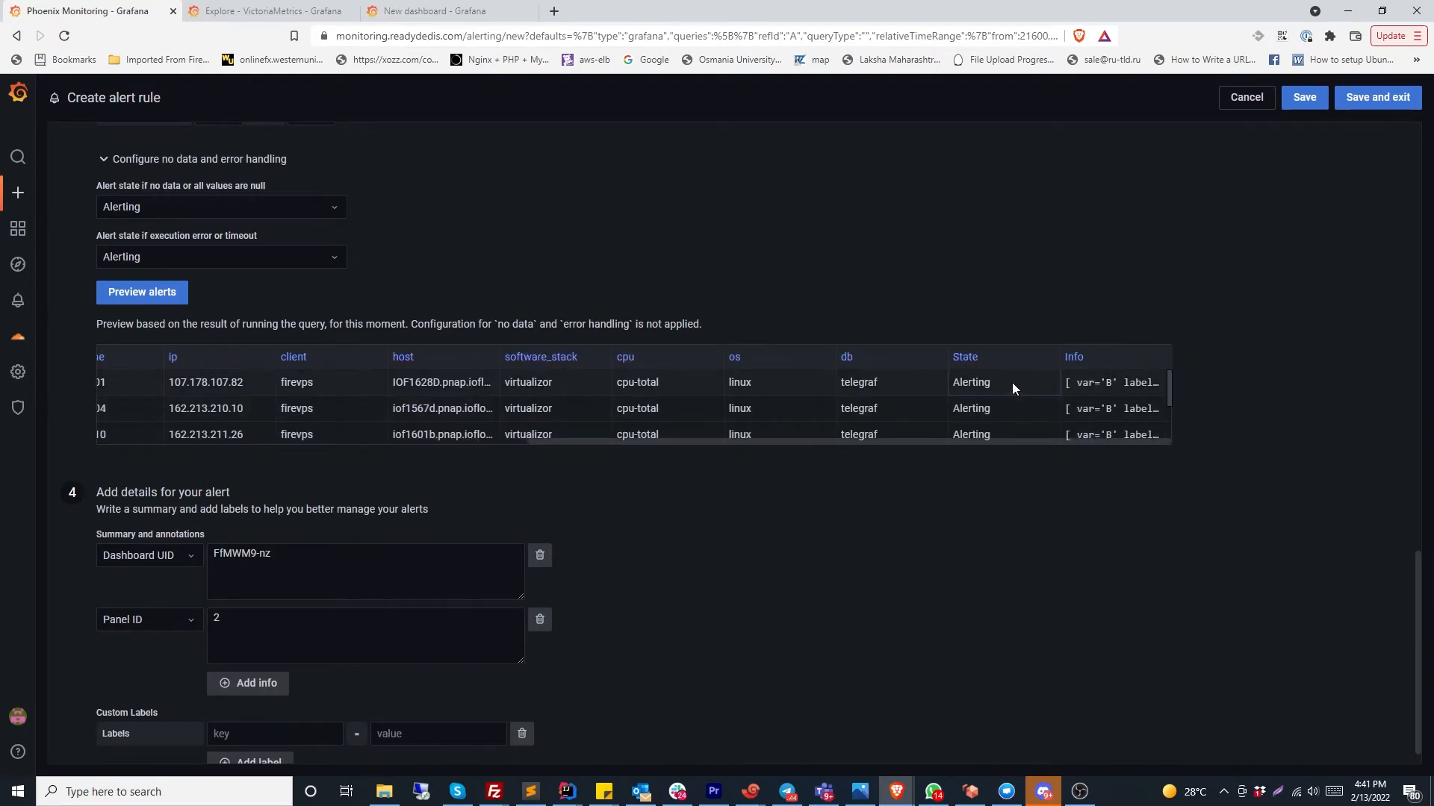
Change the alert condition to expression C
scroll(562, 248, "up", 2)
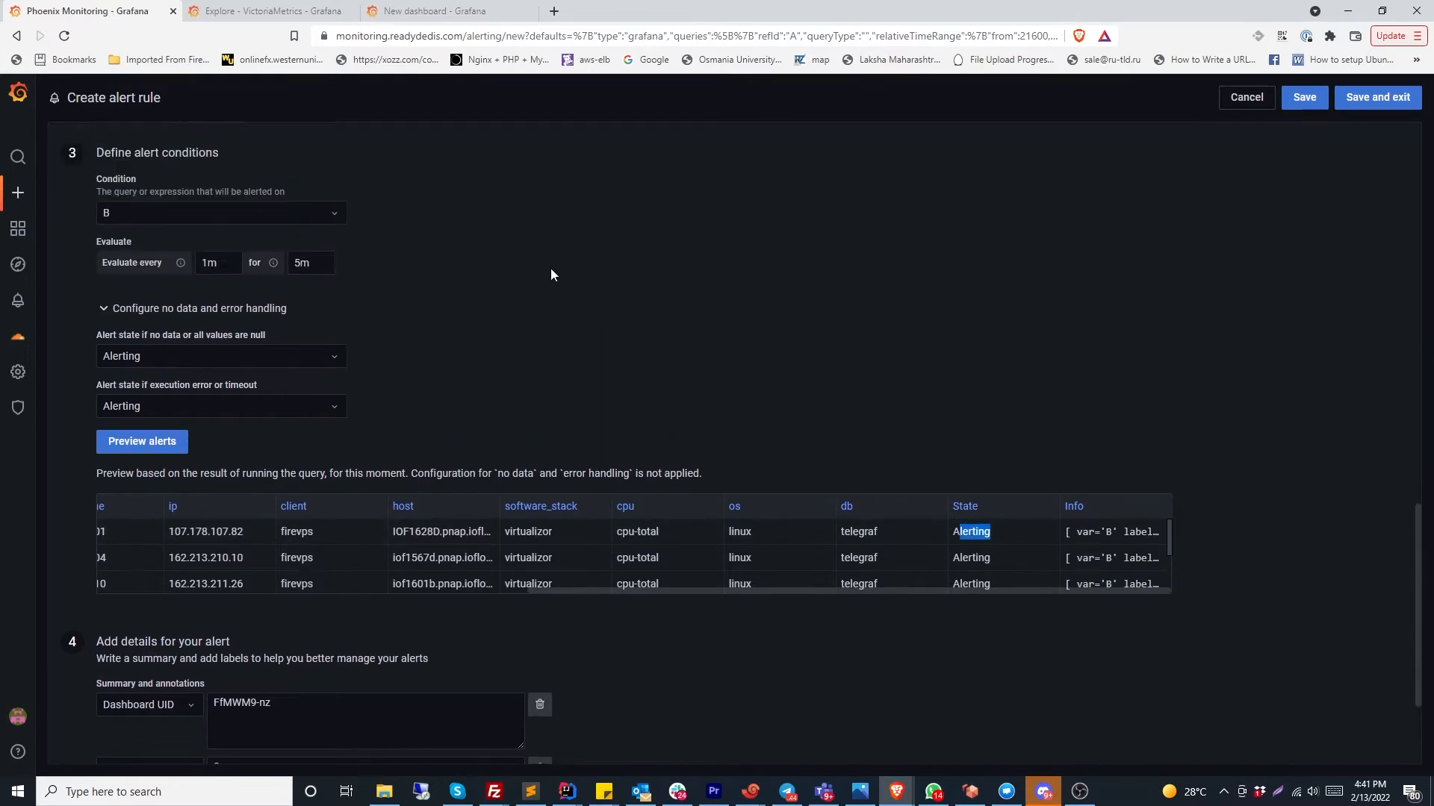
left_click(111, 216)
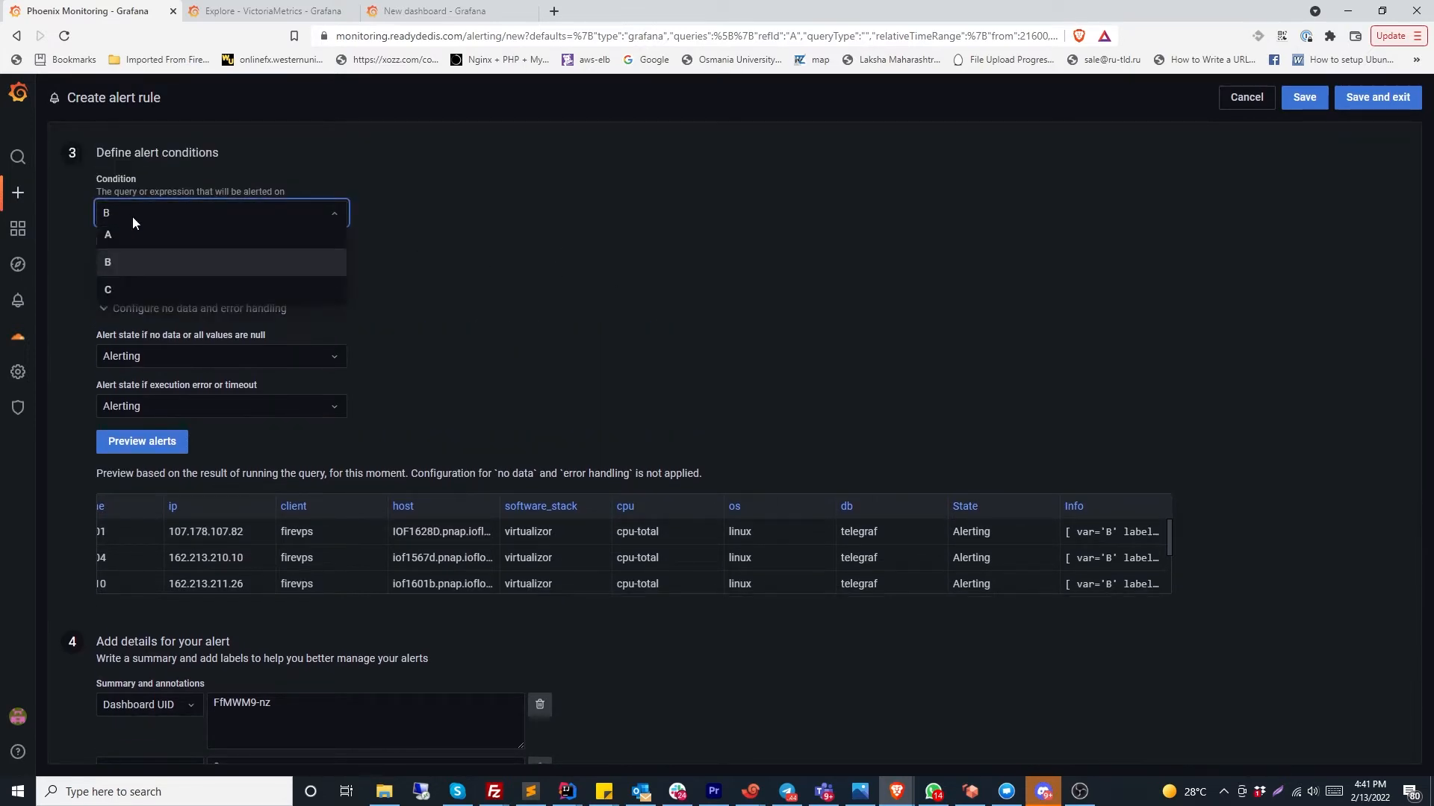
left_click(121, 293)
scroll(443, 312, "up", 6)
scroll(418, 315, "up", 1)
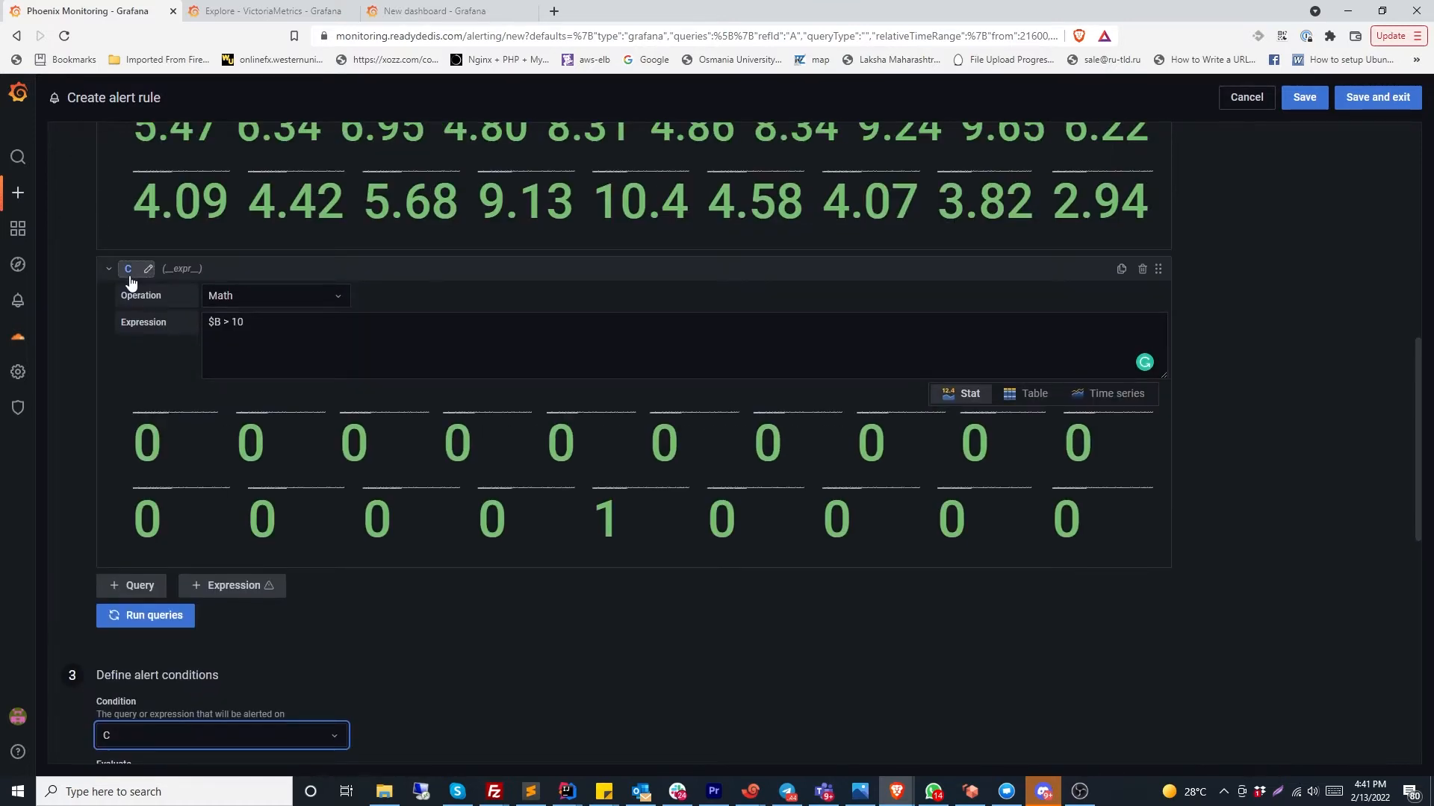
scroll(408, 533, "down", 5)
scroll(408, 539, "down", 1)
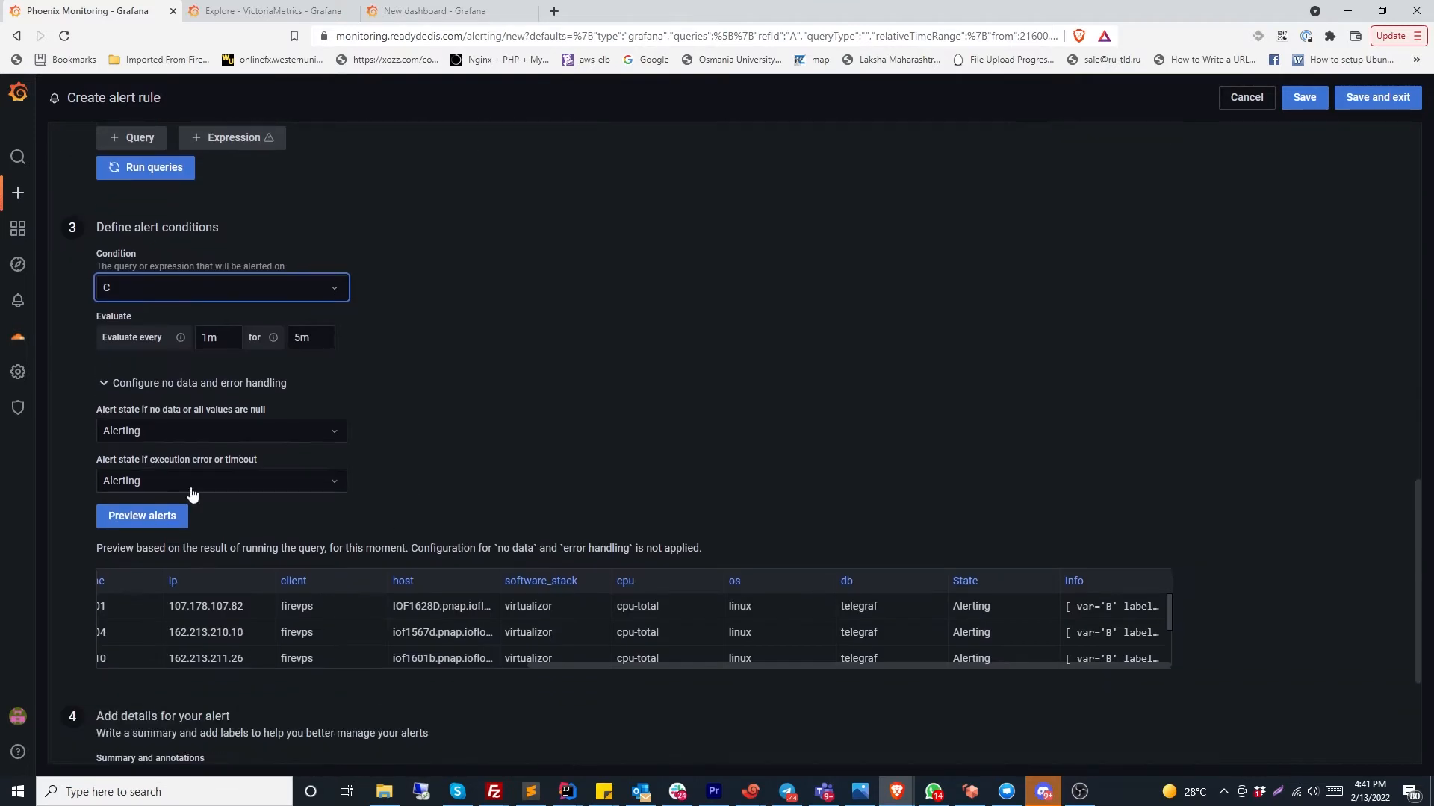
Preview the alerts with condition C and look through the hosts' State column for the alerting one
left_click(156, 523)
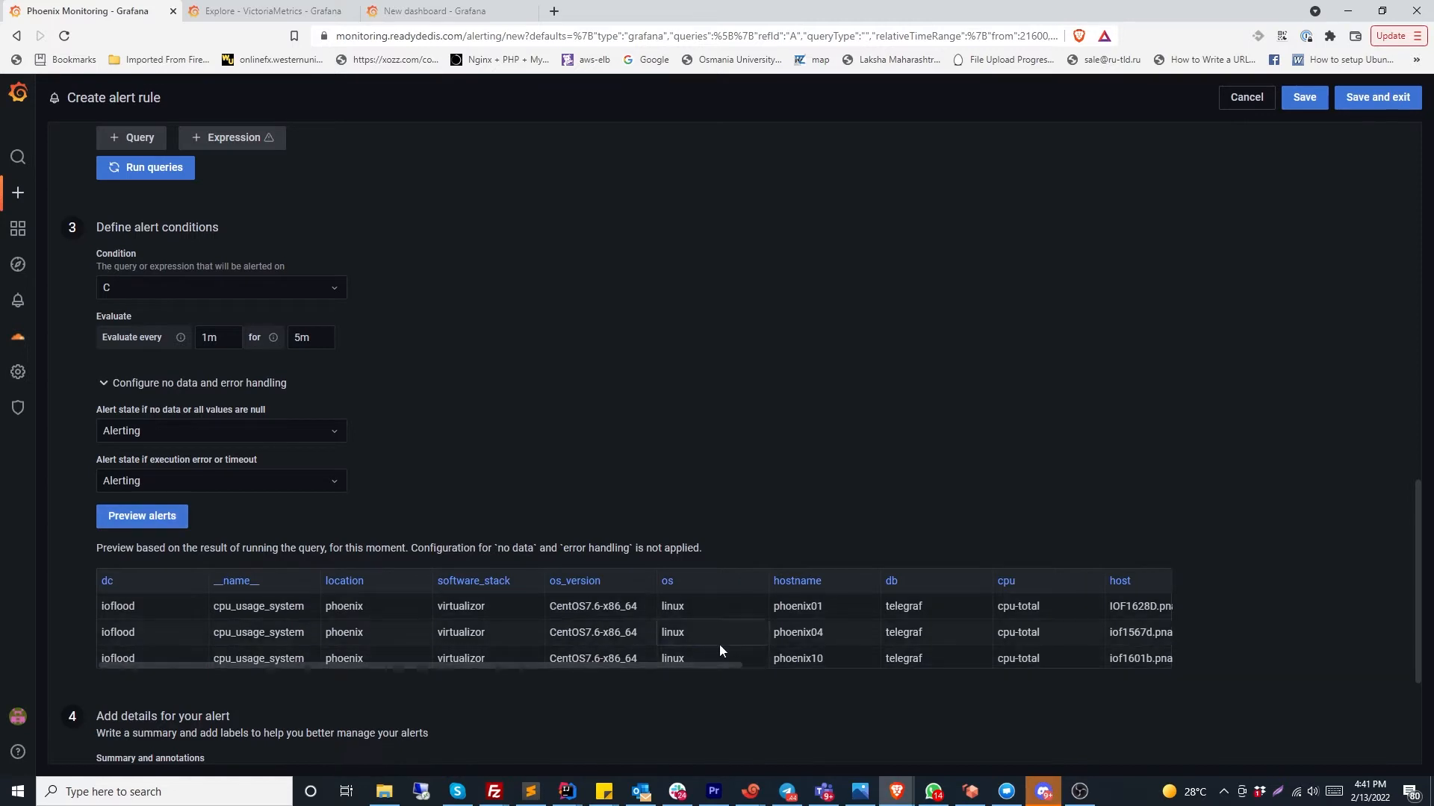
scroll(328, 316, "up", 2)
scroll(404, 527, "down", 2)
left_click_drag(627, 665, 1097, 678)
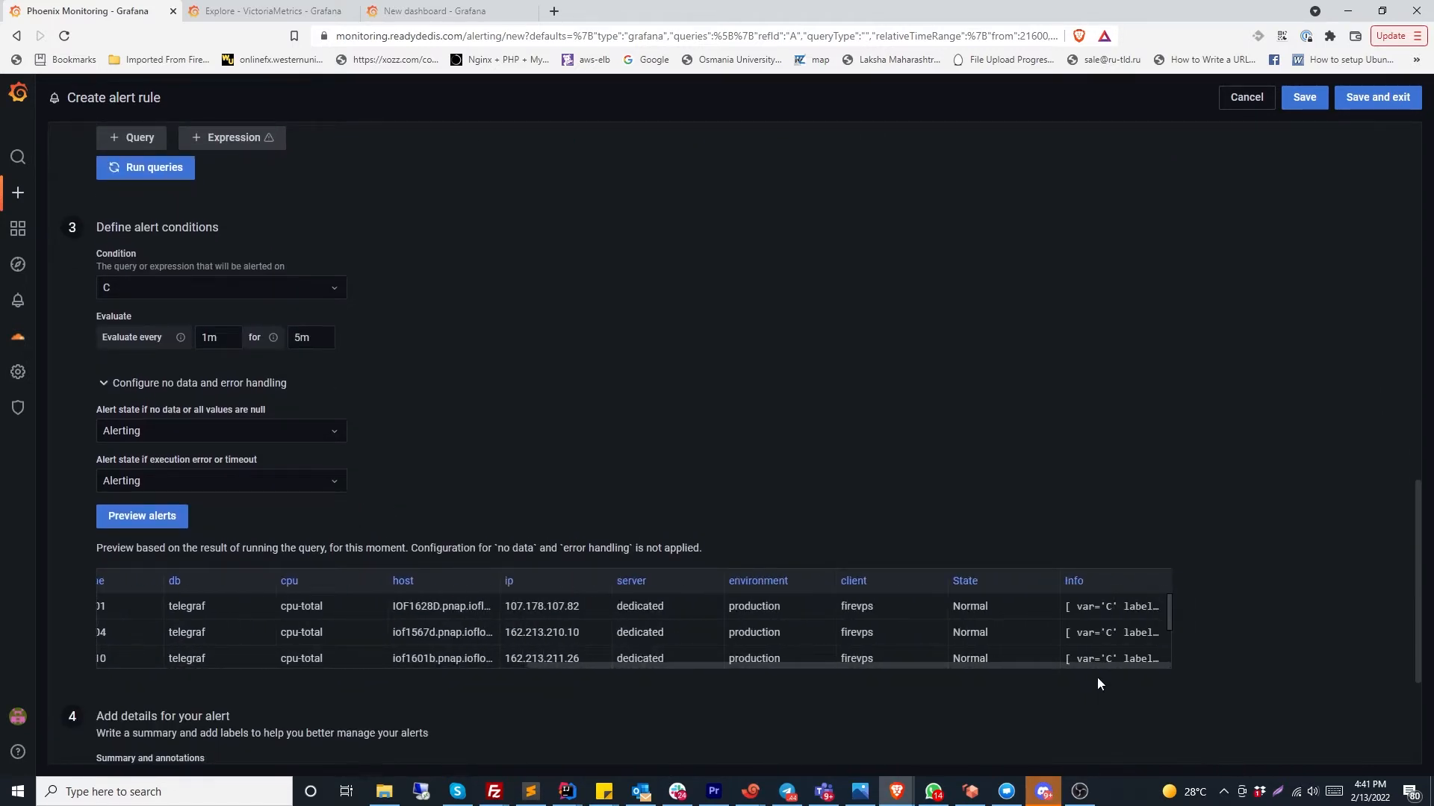
scroll(1044, 625, "down", 5)
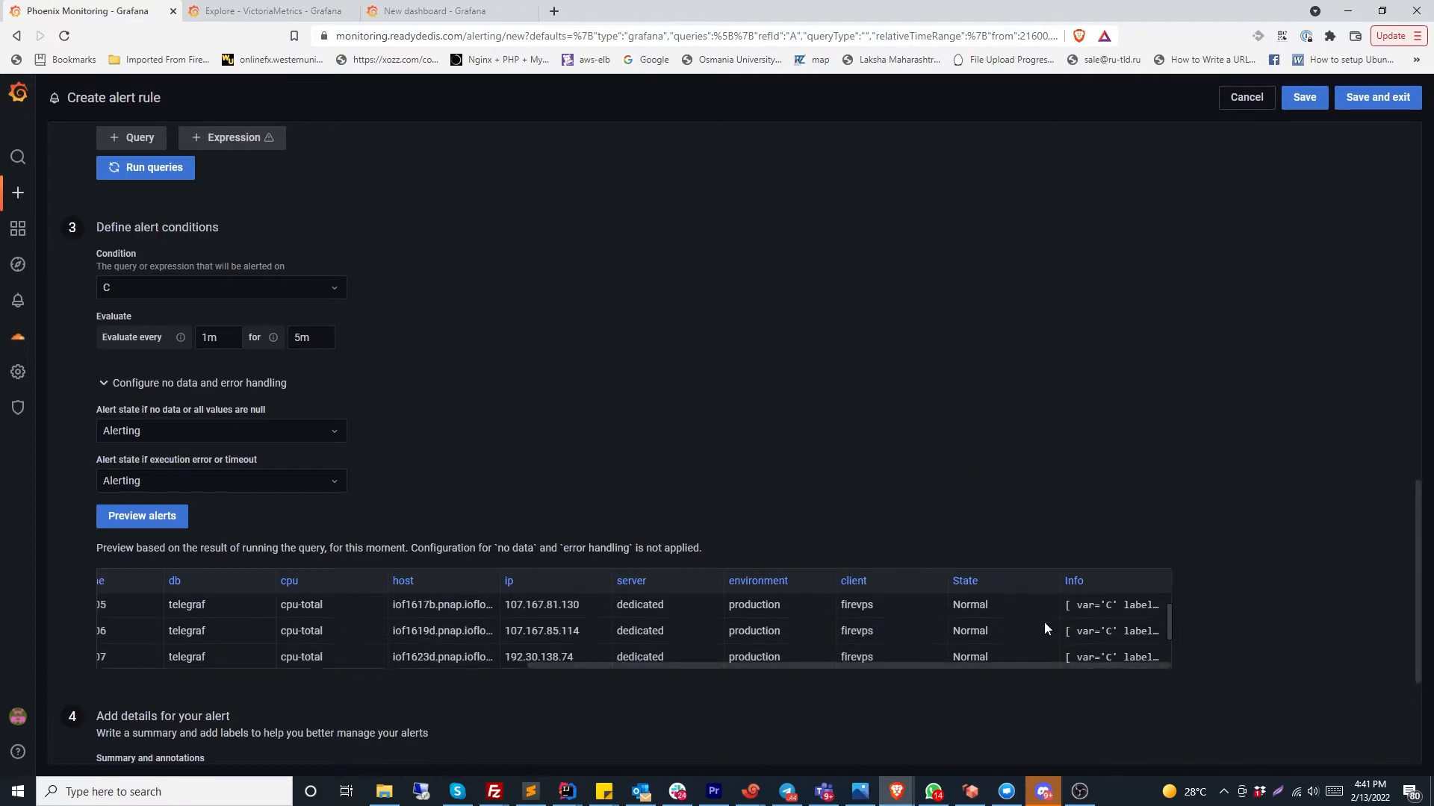
scroll(1042, 621, "down", 2)
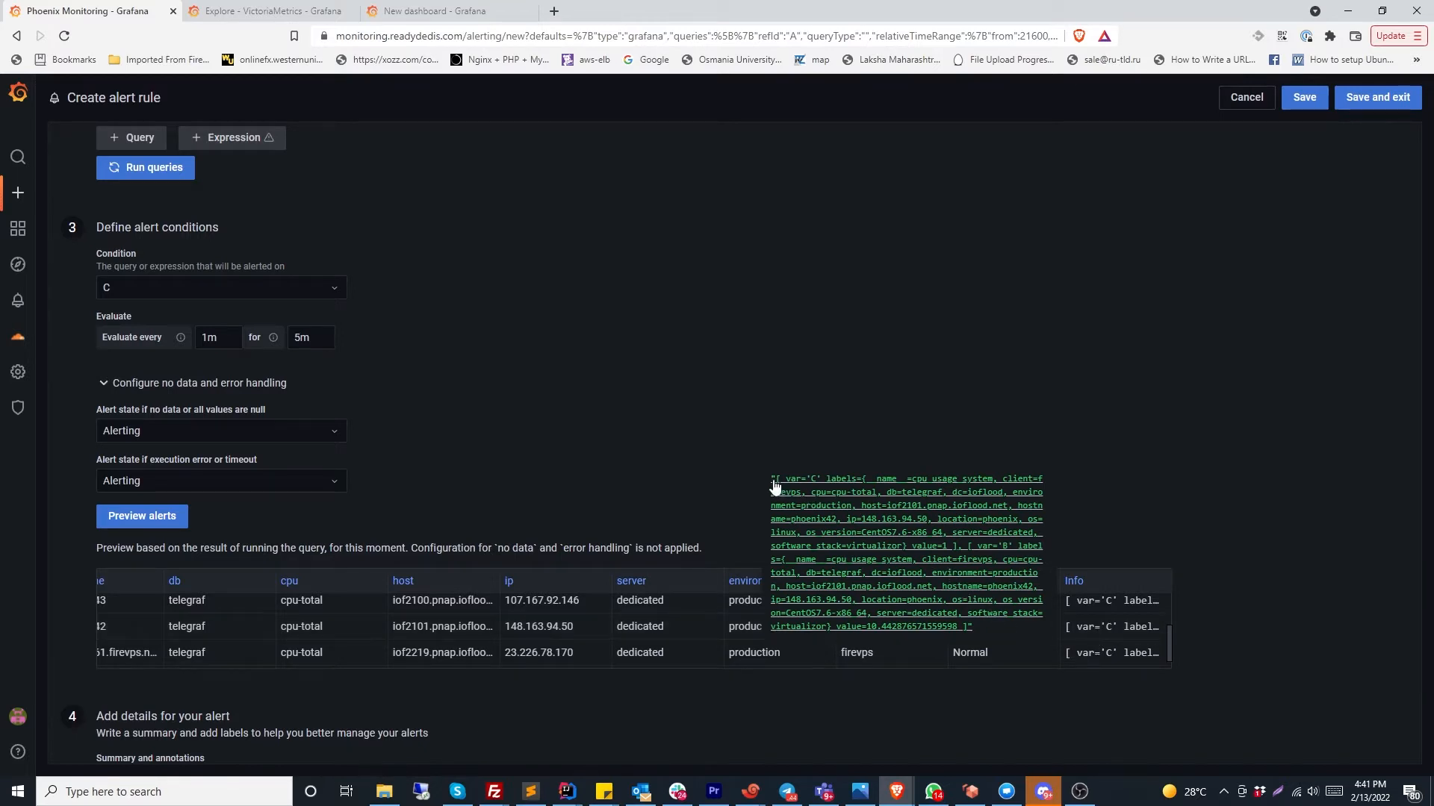
Examine the Info details of the phoenix42 alert, comparing the values of variables C and B
left_click_drag(775, 482, 822, 484)
left_click_drag(962, 547, 982, 549)
left_click_drag(959, 627, 841, 629)
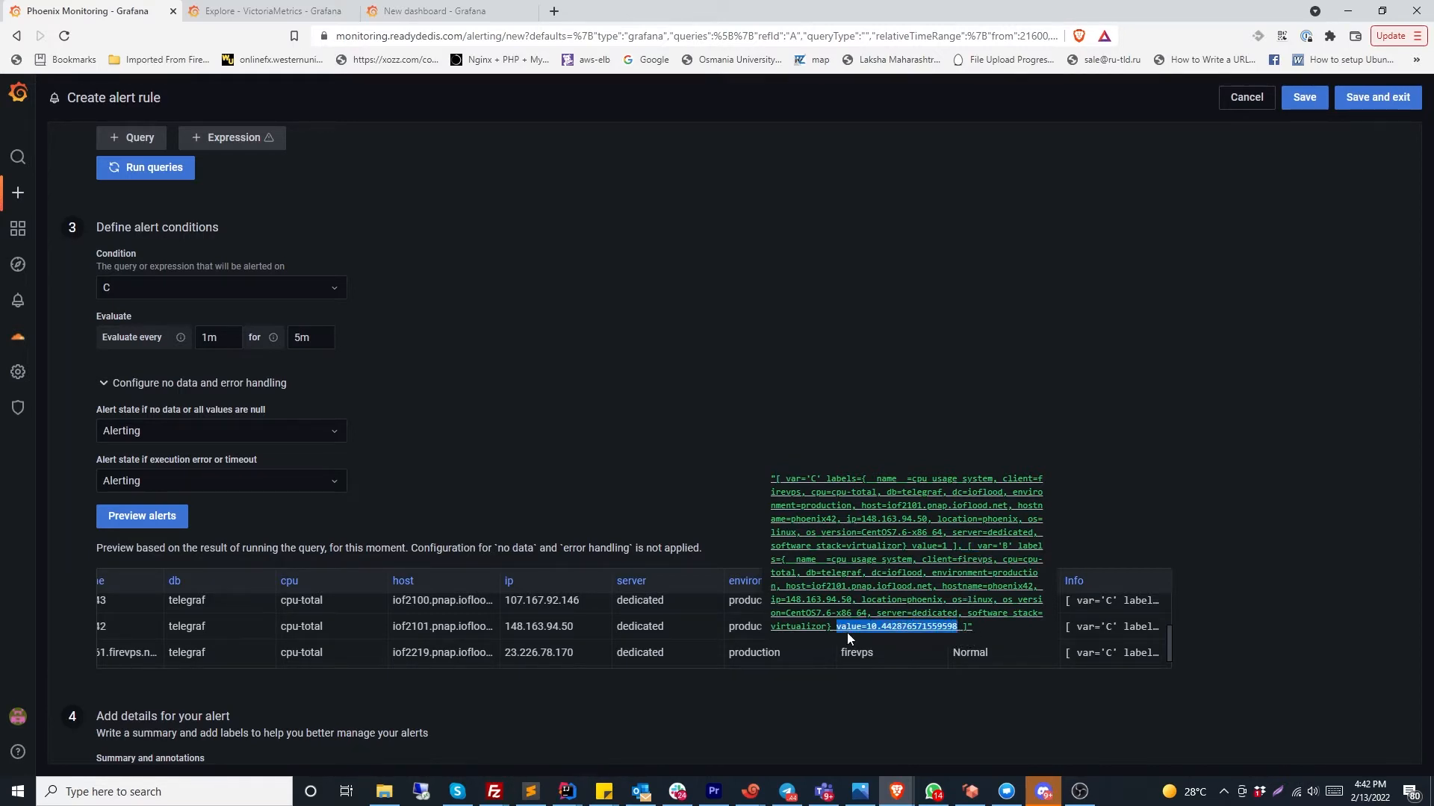
left_click_drag(955, 548, 919, 548)
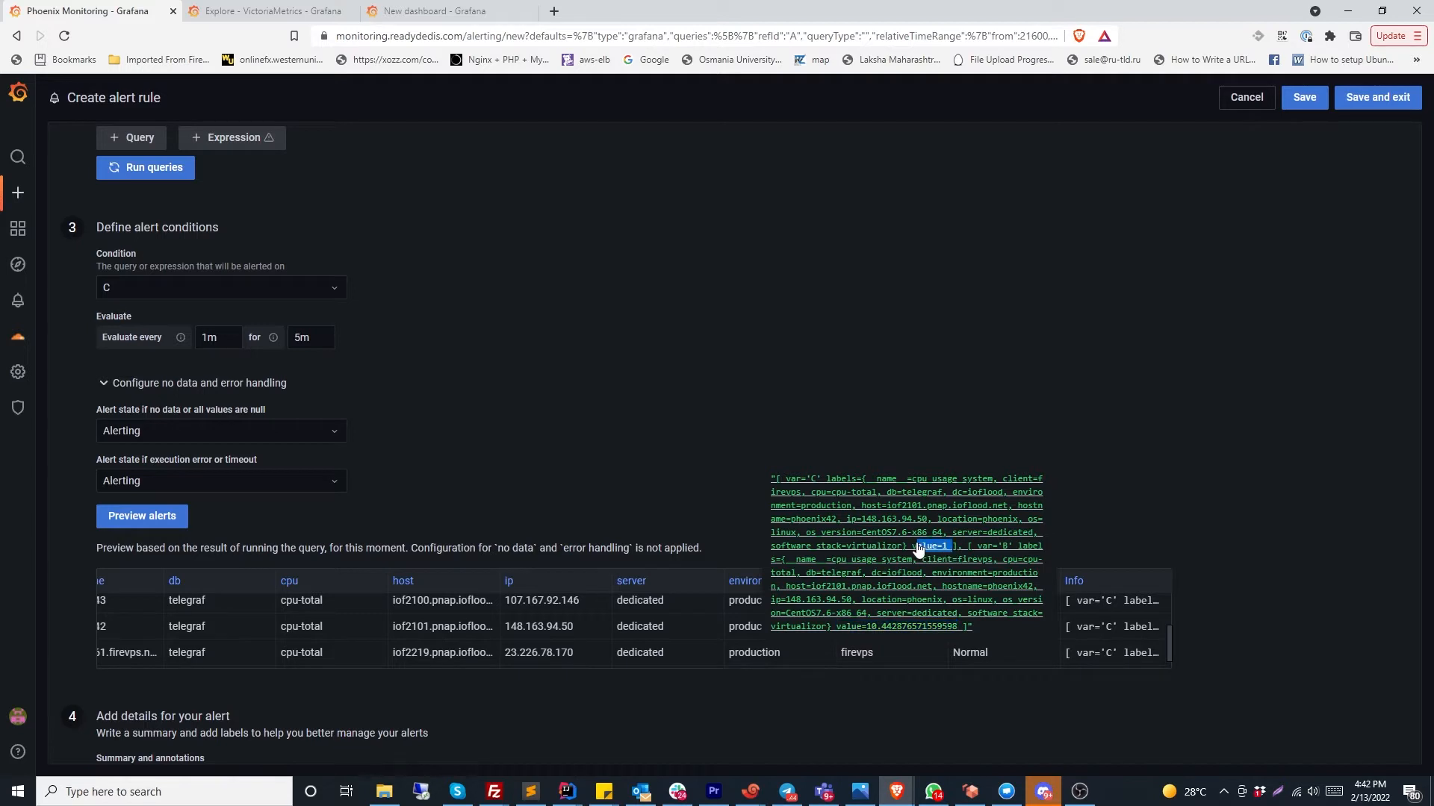
left_click_drag(971, 628, 834, 633)
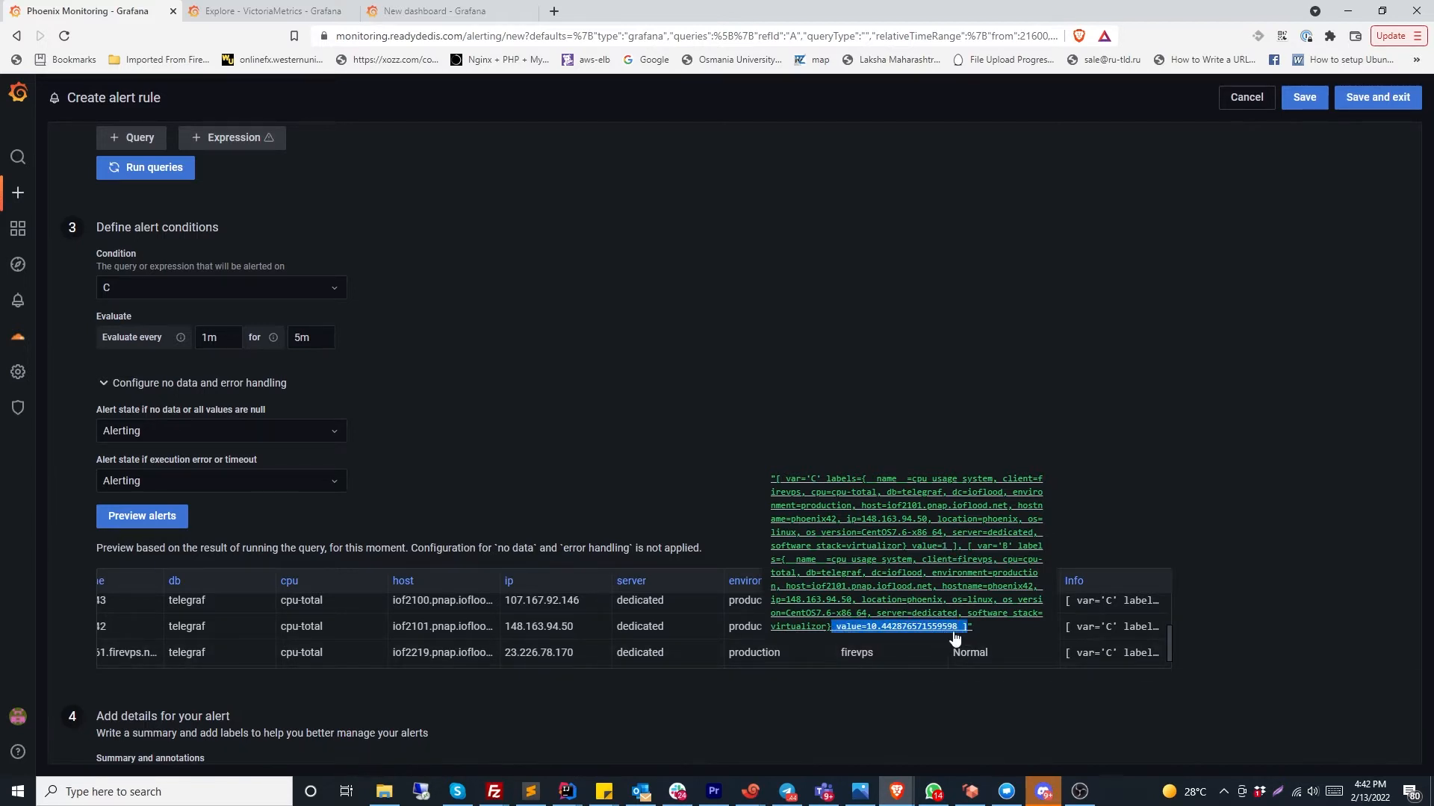
left_click_drag(967, 631, 966, 553)
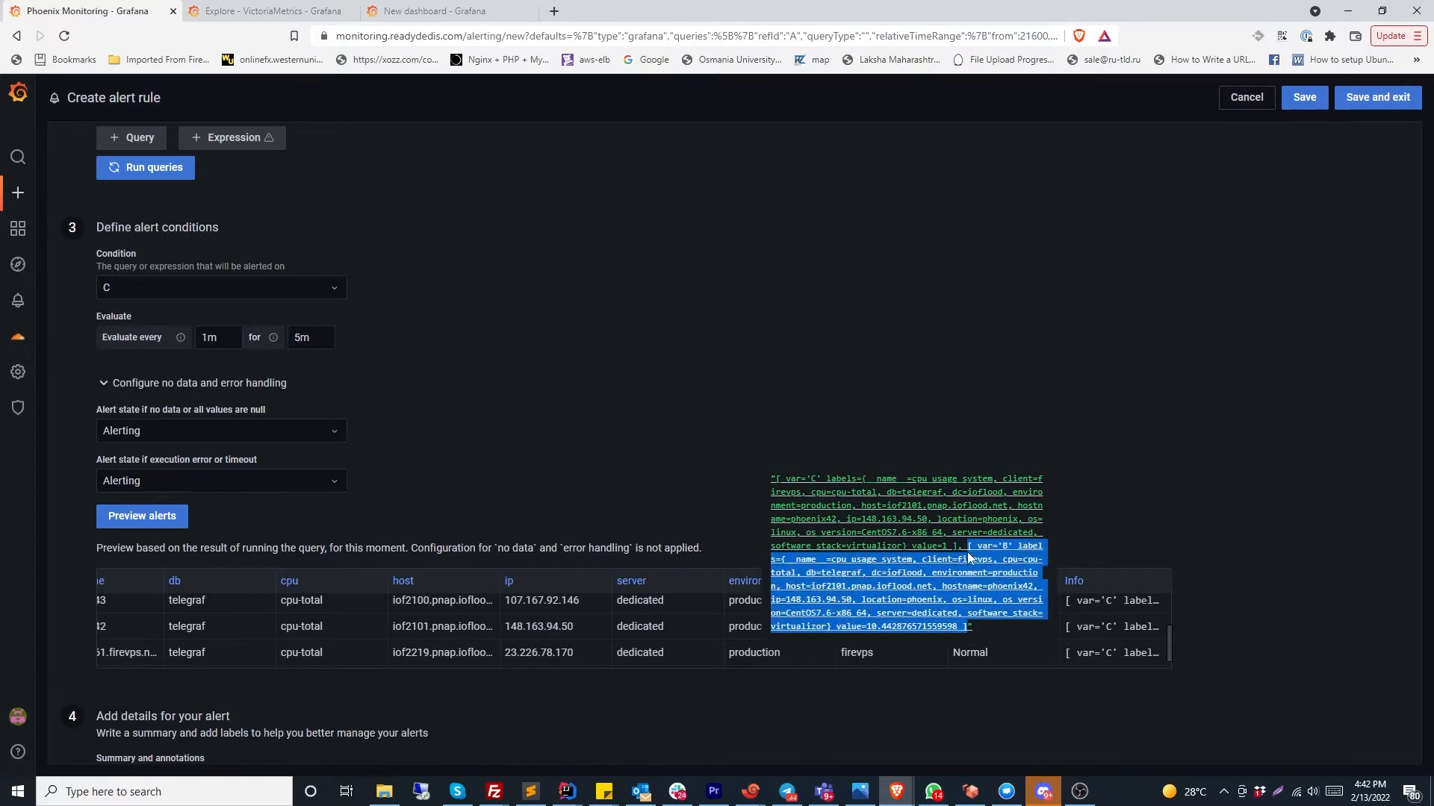
Remove the prefilled Dashboard UID and Panel ID annotations and add two empty annotation rows
scroll(348, 622, "down", 5)
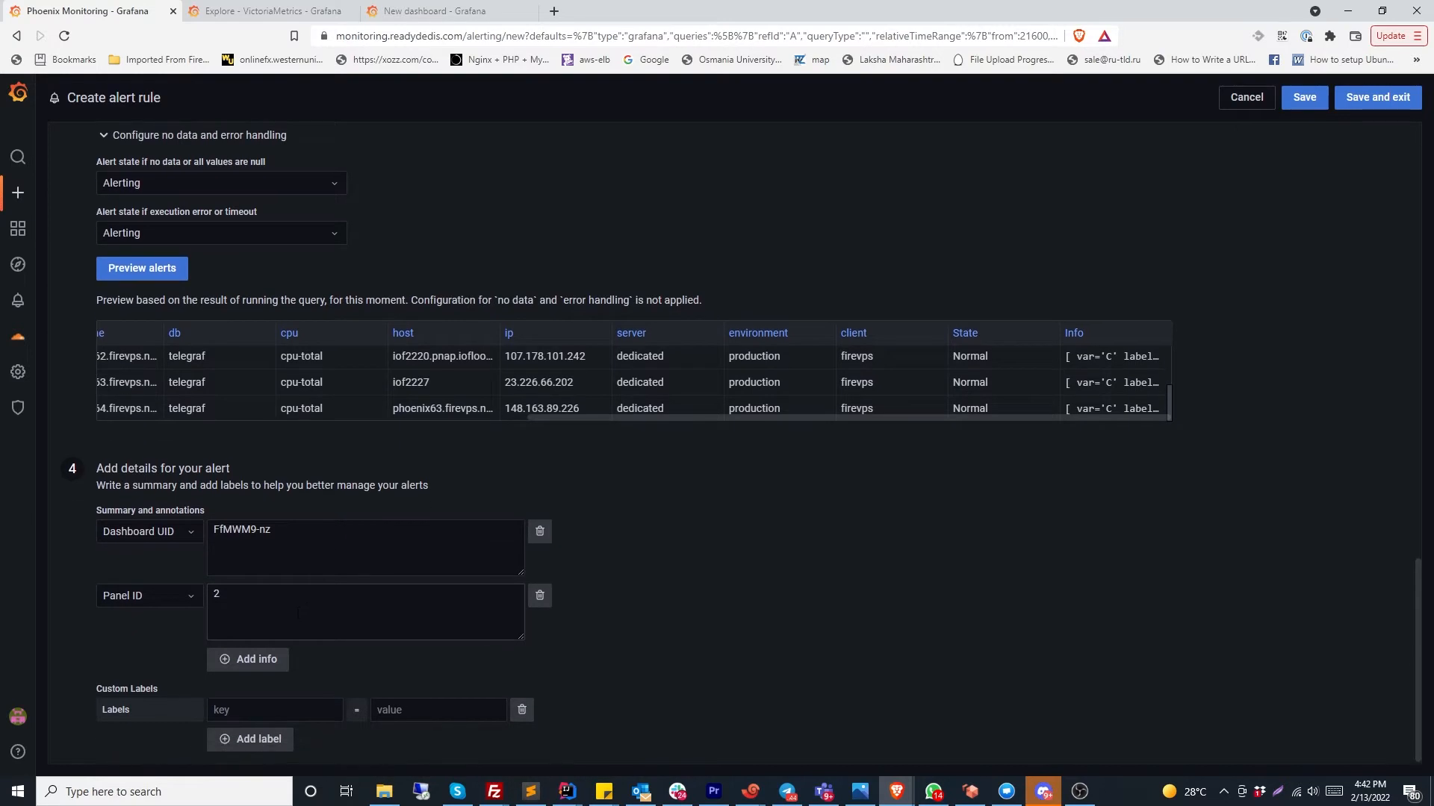
left_click(540, 532)
left_click(541, 596)
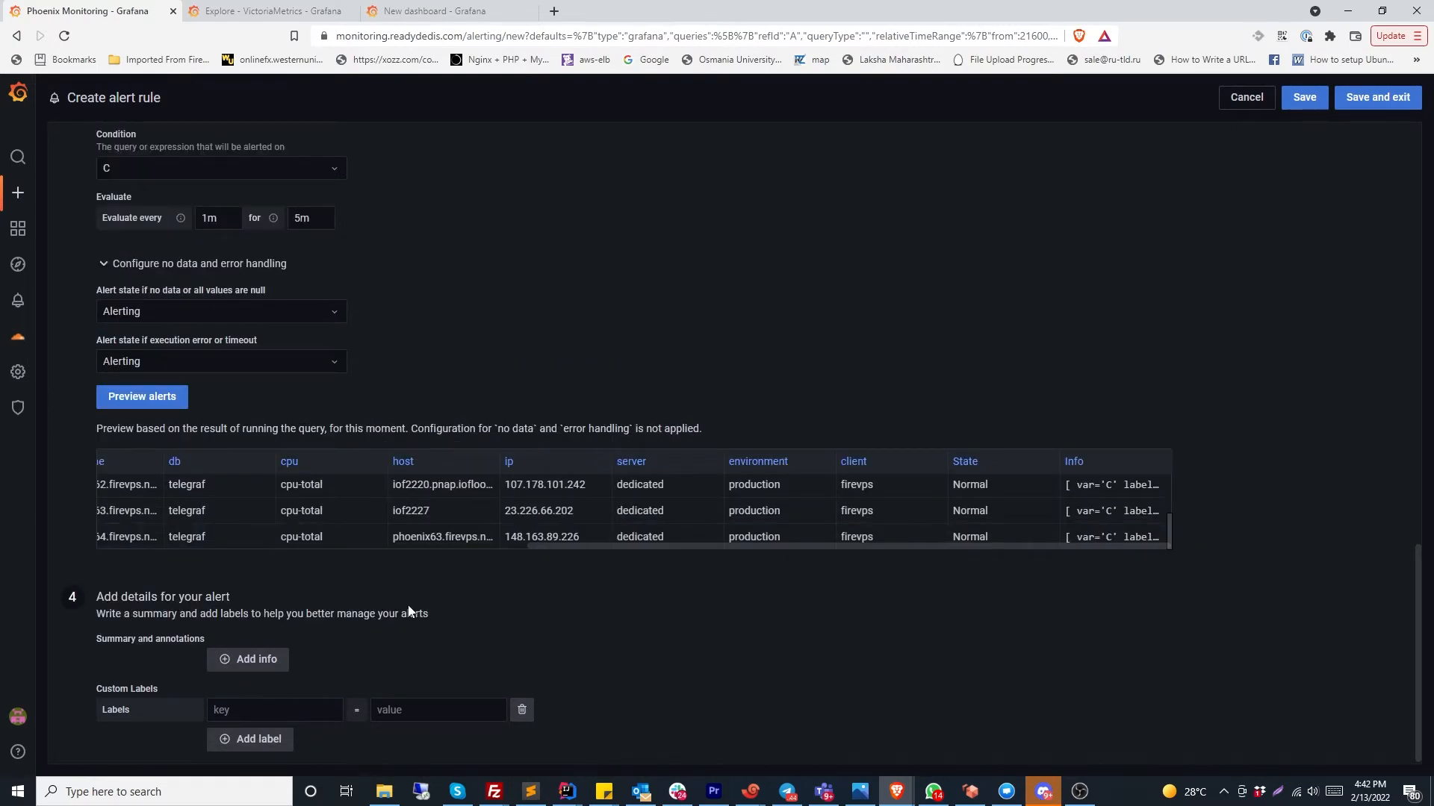
left_click(256, 660)
left_click(274, 721)
scroll(193, 552, "down", 2)
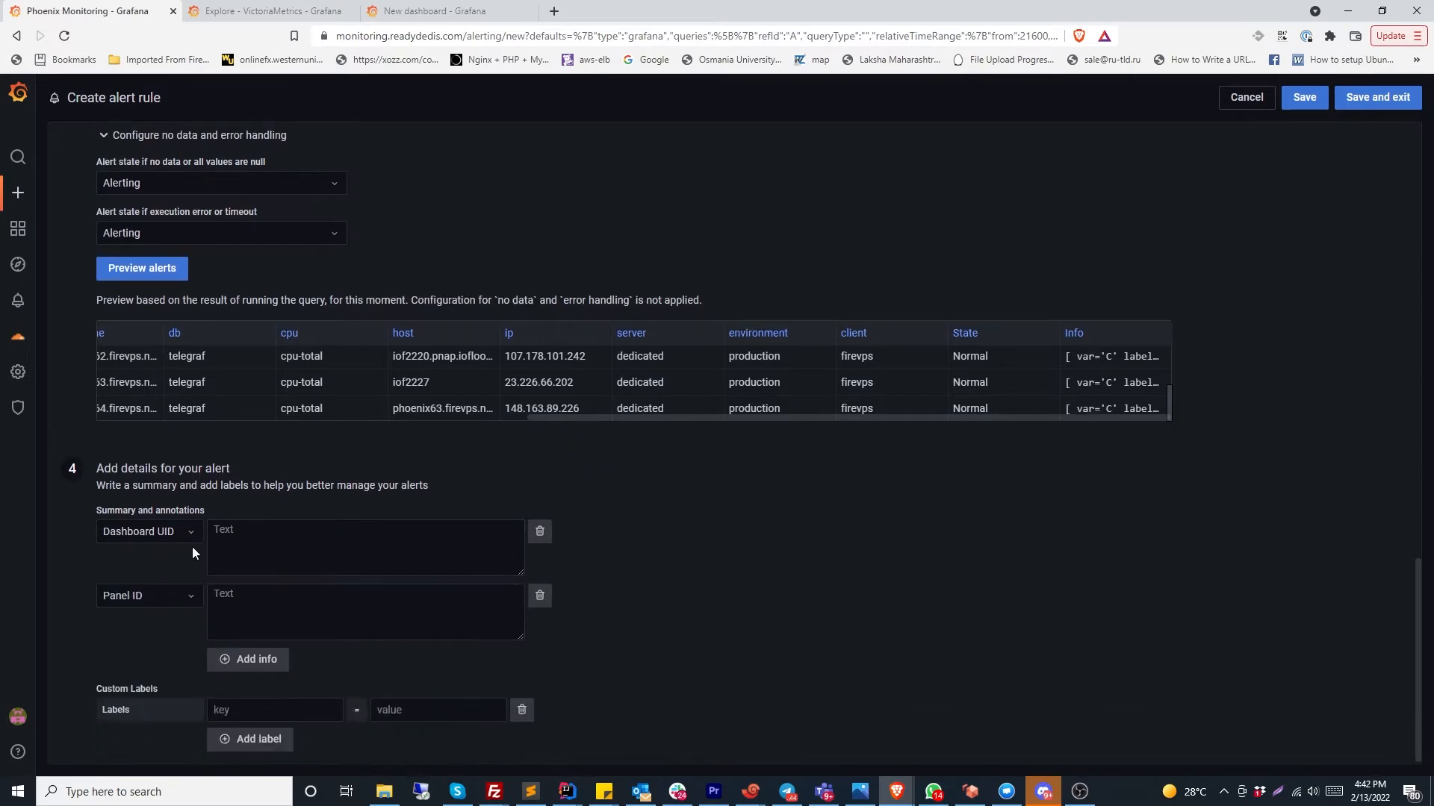
Set the first annotation's type to Summary and the second one's to Runbook URL
left_click(158, 537)
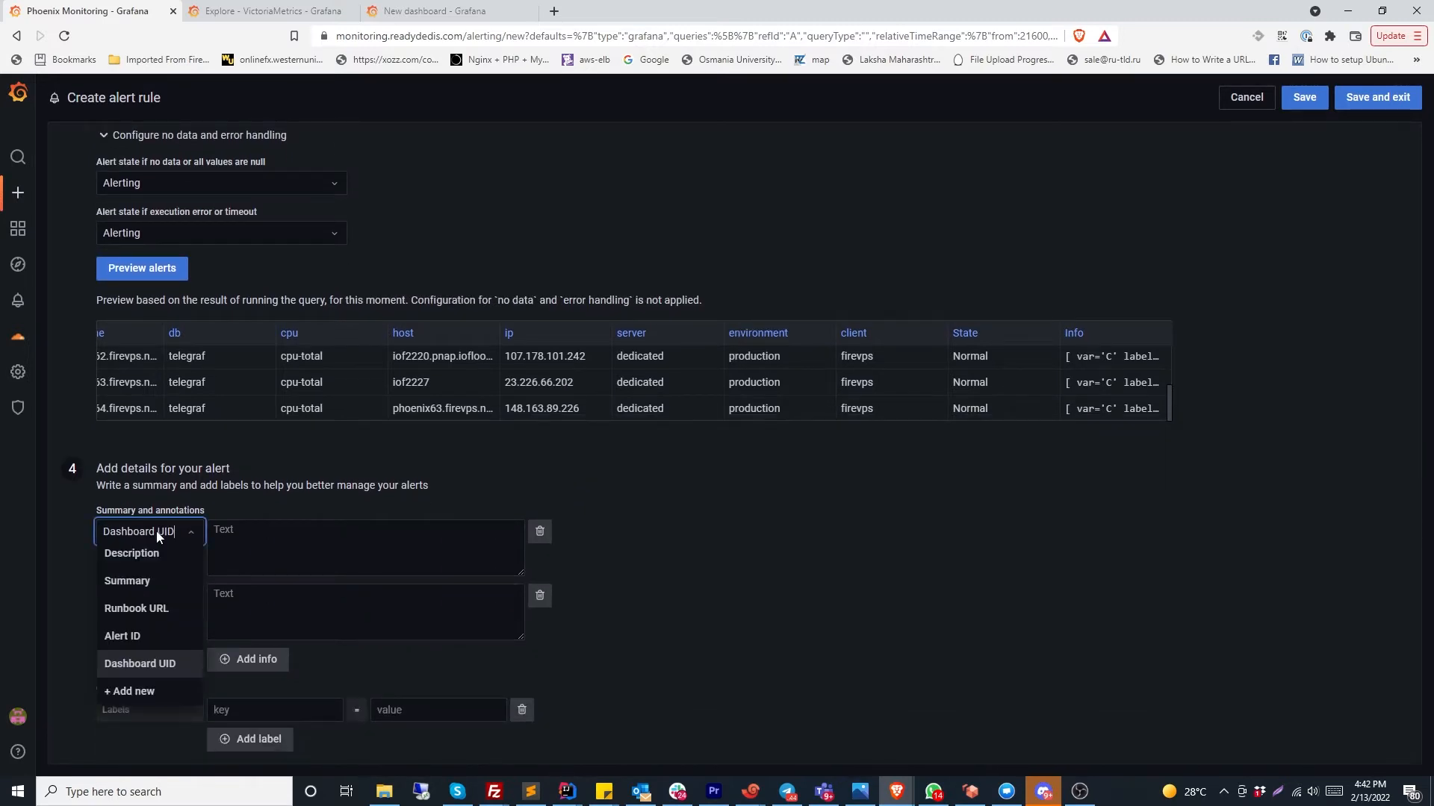
left_click(153, 586)
left_click(172, 595)
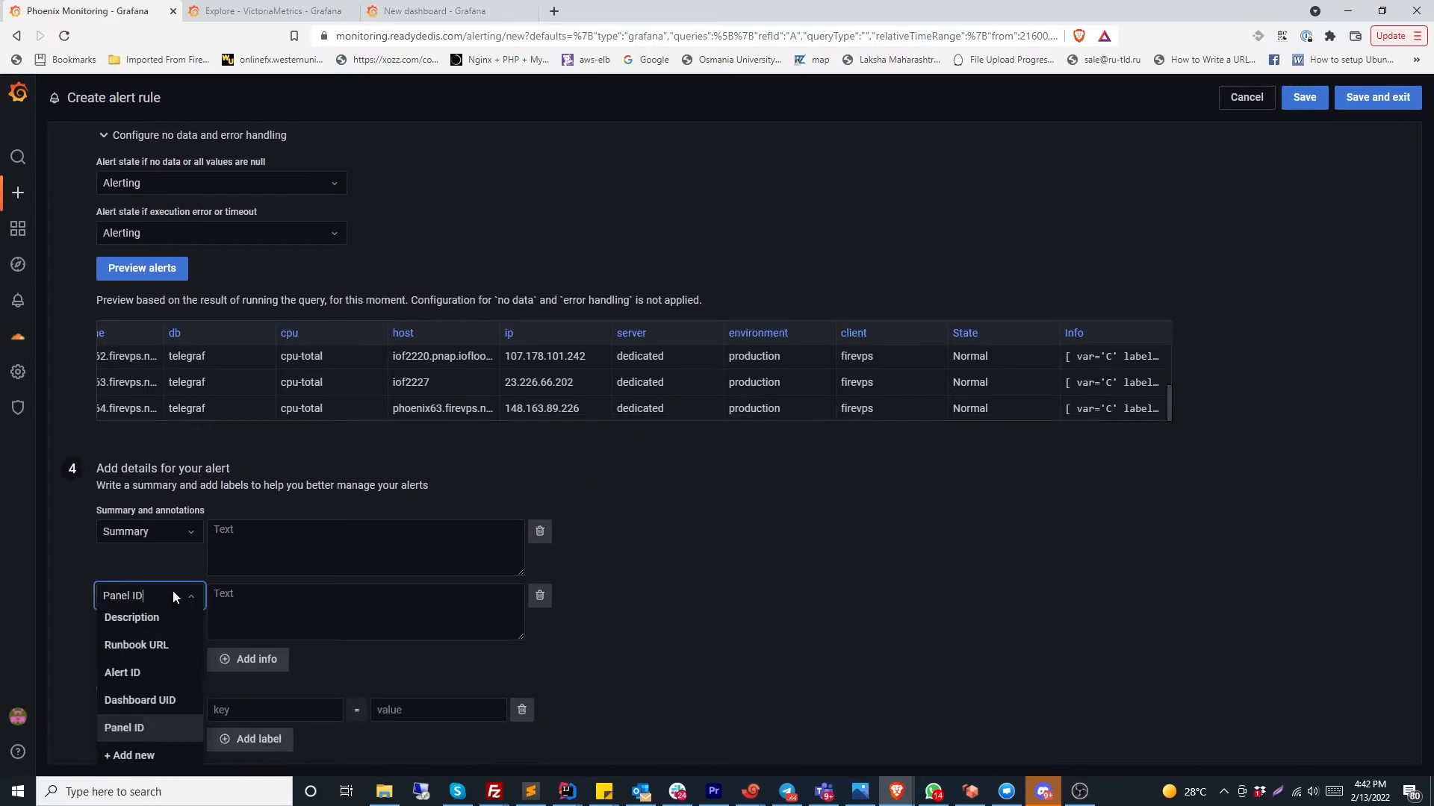
left_click(174, 646)
left_click(233, 634)
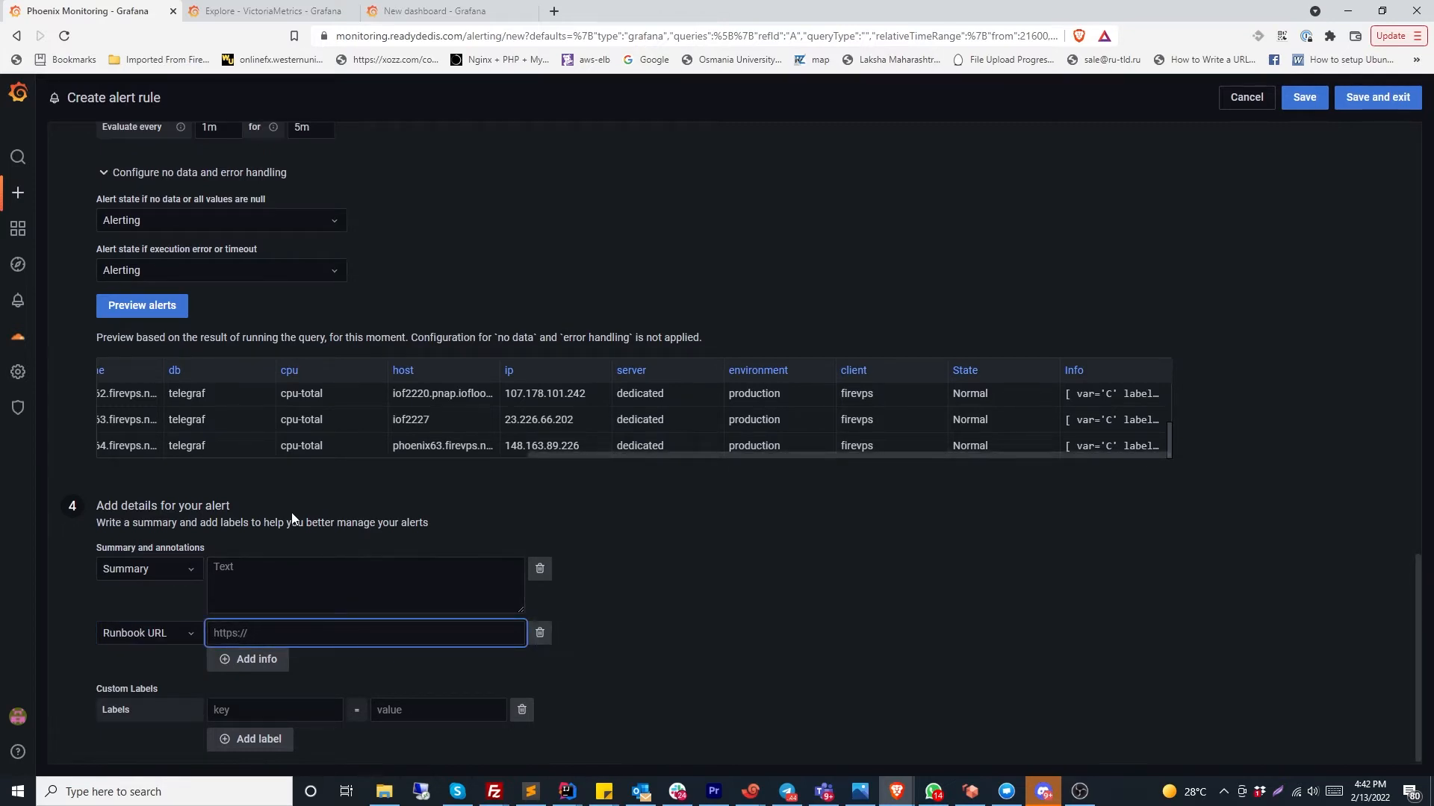
type("https://")
type("jira.at")
type("lassian.com/")
key("Left")
key("Left")
key("Left")
key("BackSpace")
key("BackSpace")
key("BackSpace")
key("BackSpace")
type("confluence")
key("End")
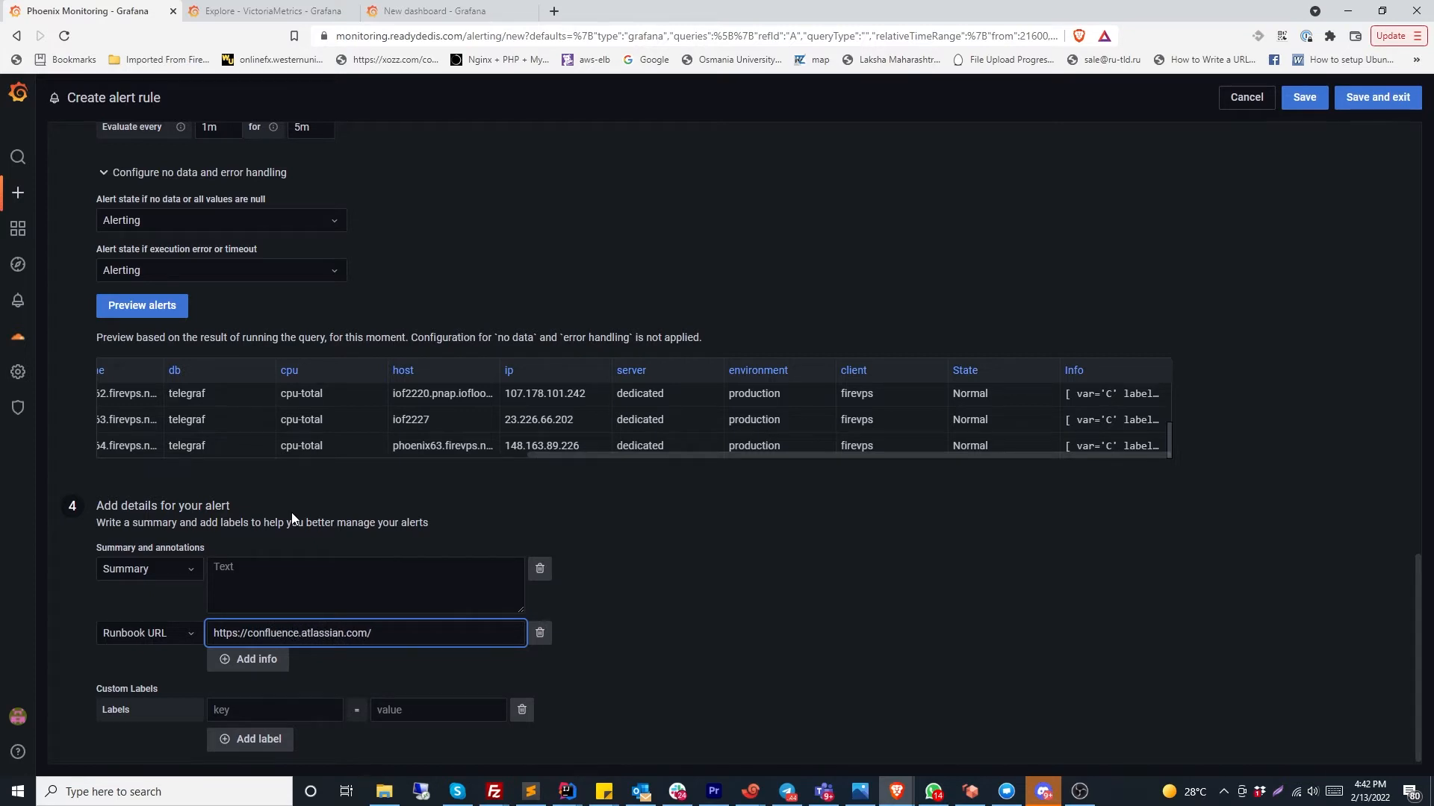
type("document/cpu+usage+alert")
Write the Summary as "{{ $labels.host }} is reporting a CPU usage of {{ $values.B.Value }}% for the last 5 minutes."
left_click(323, 580)
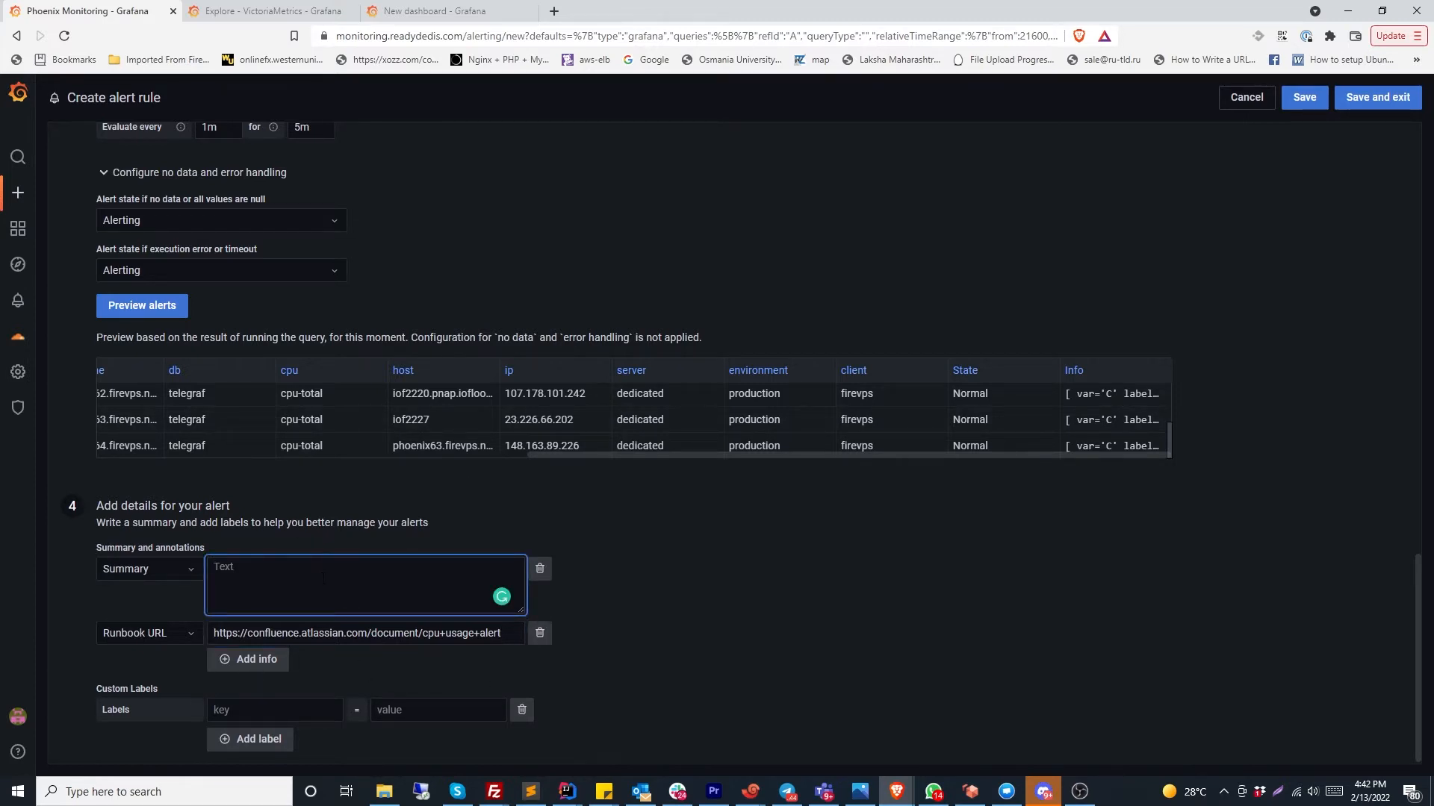
type("{{ $")
type("labels")
type(".host }}")
type(" is reporting a ")
type("CPU usage")
type(" %")
type(" {{")
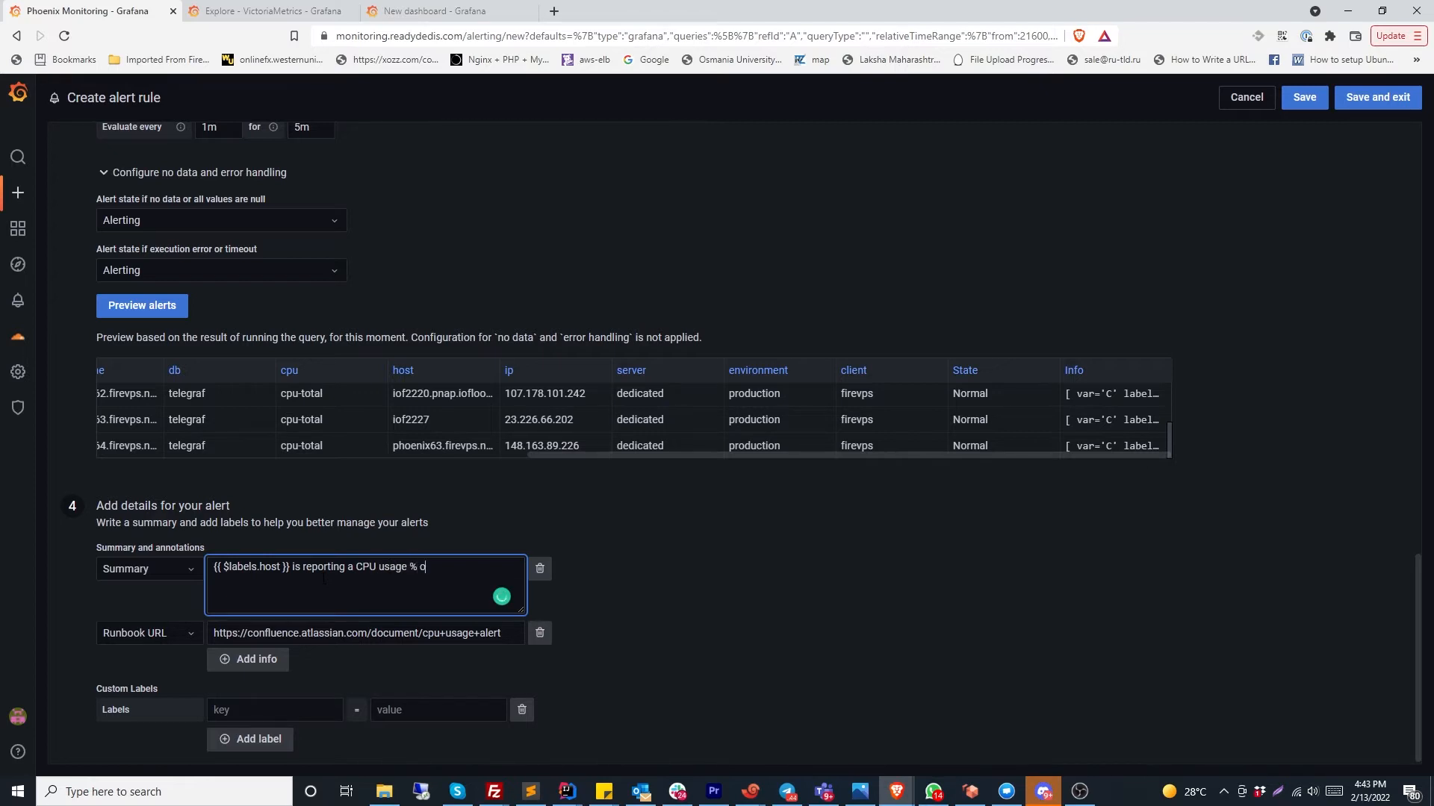
key("BackSpace")
key("BackSpace")
key("BackSpace")
key("BackSpace")
key("BackSpace")
type("o")
key("BackSpace")
type("of {{ $values.B.Value }}% for the last 5 minutes.")
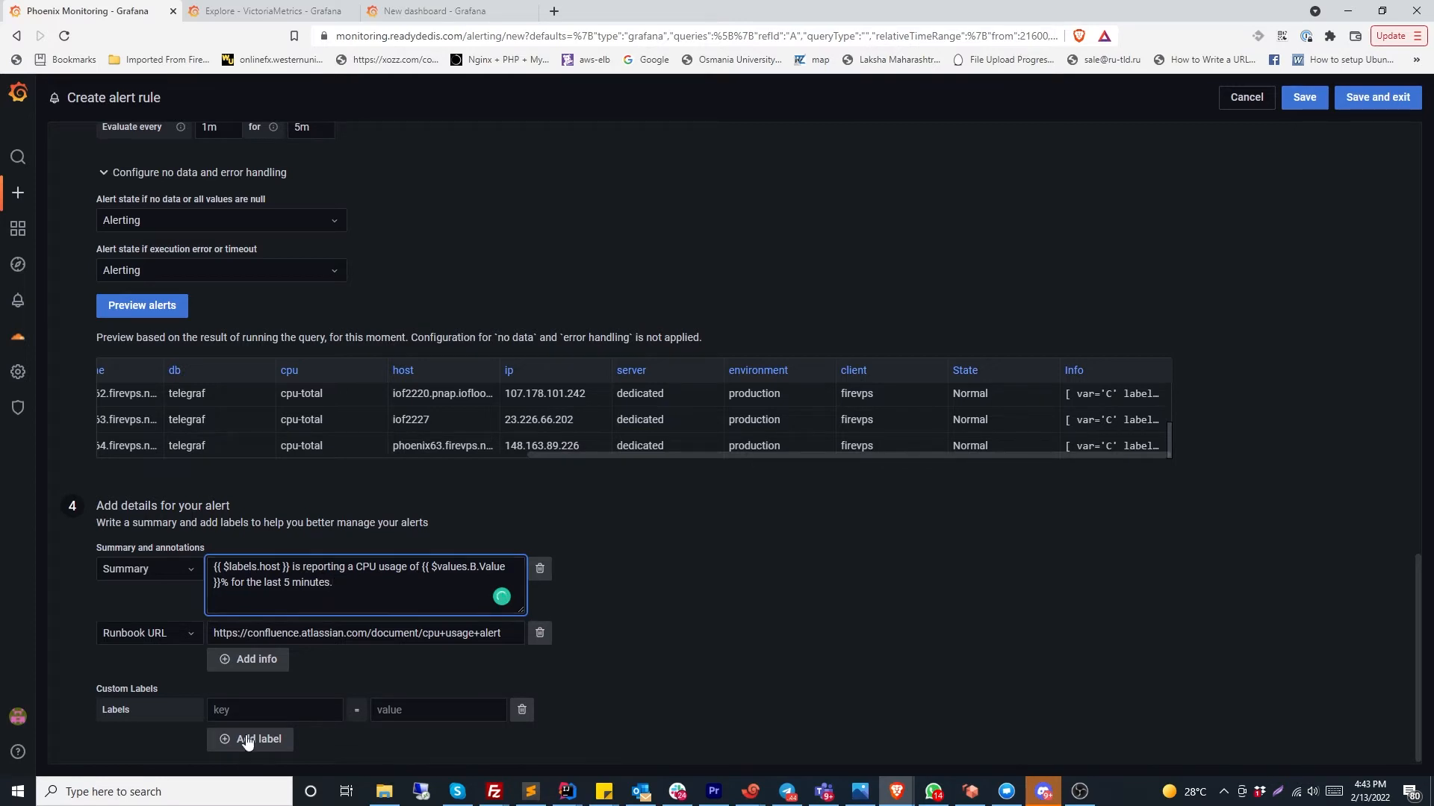
Add two custom labels to the alert rule: location = phoenix and client = firevps
left_click(249, 709)
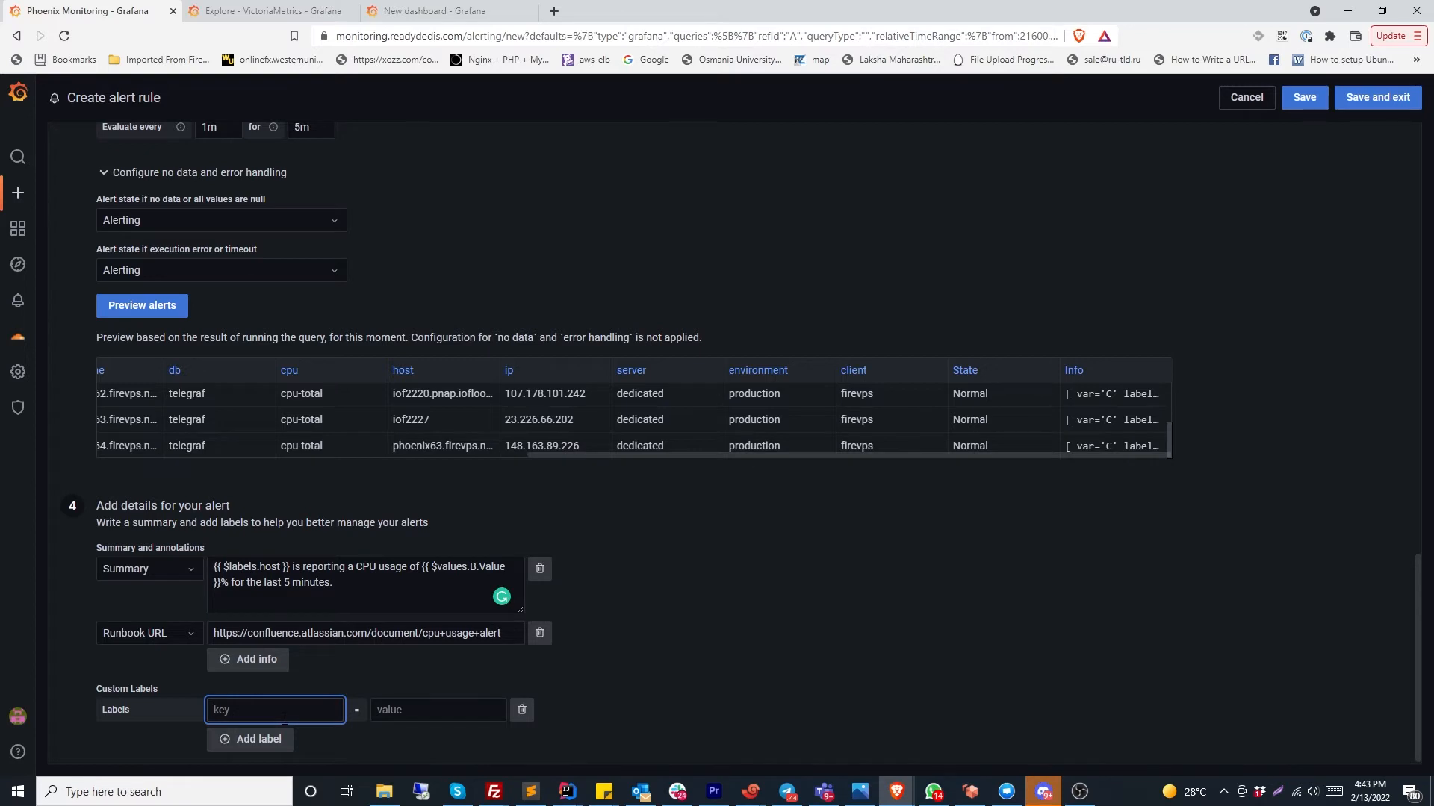
type("location")
key("Tab")
type("phoenix")
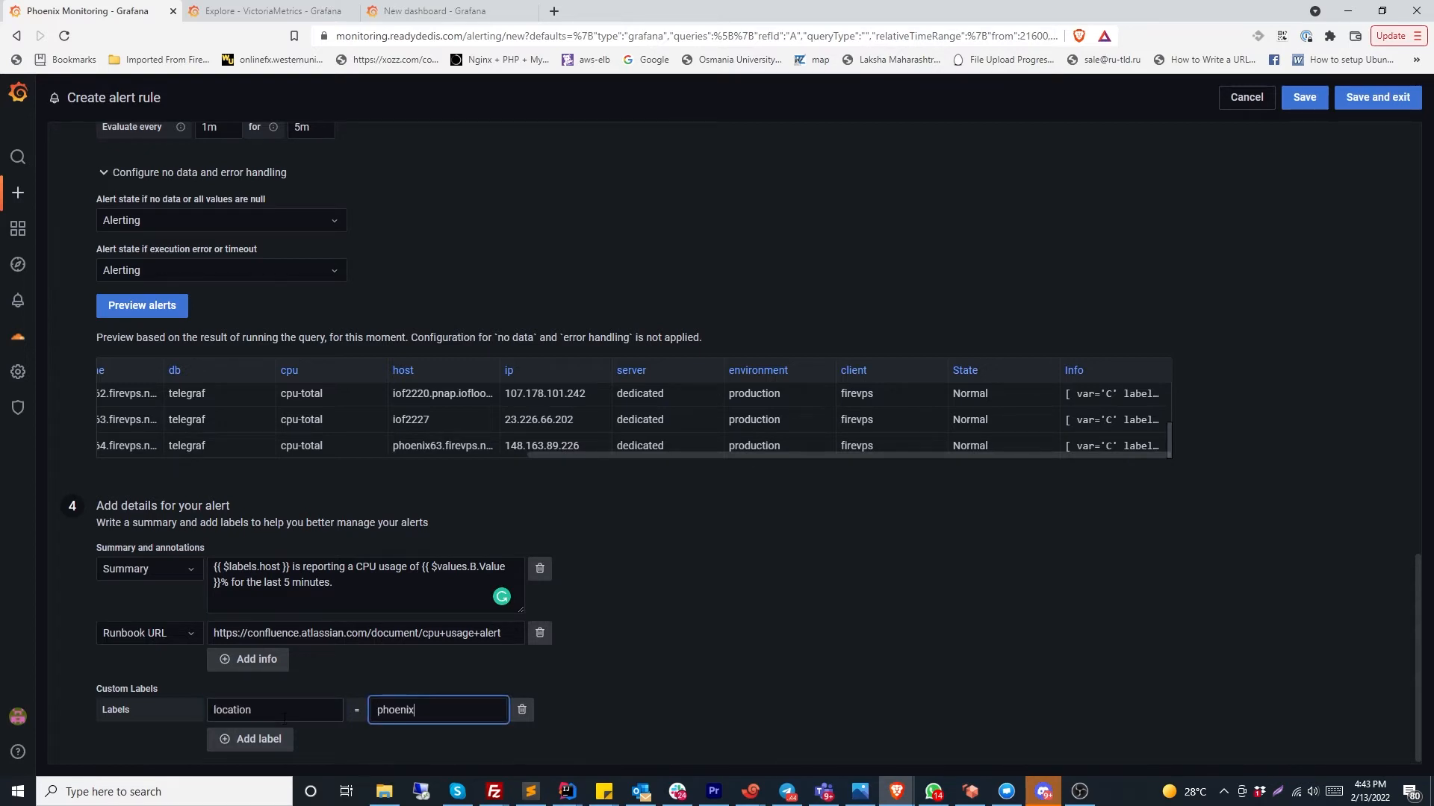
left_click(269, 739)
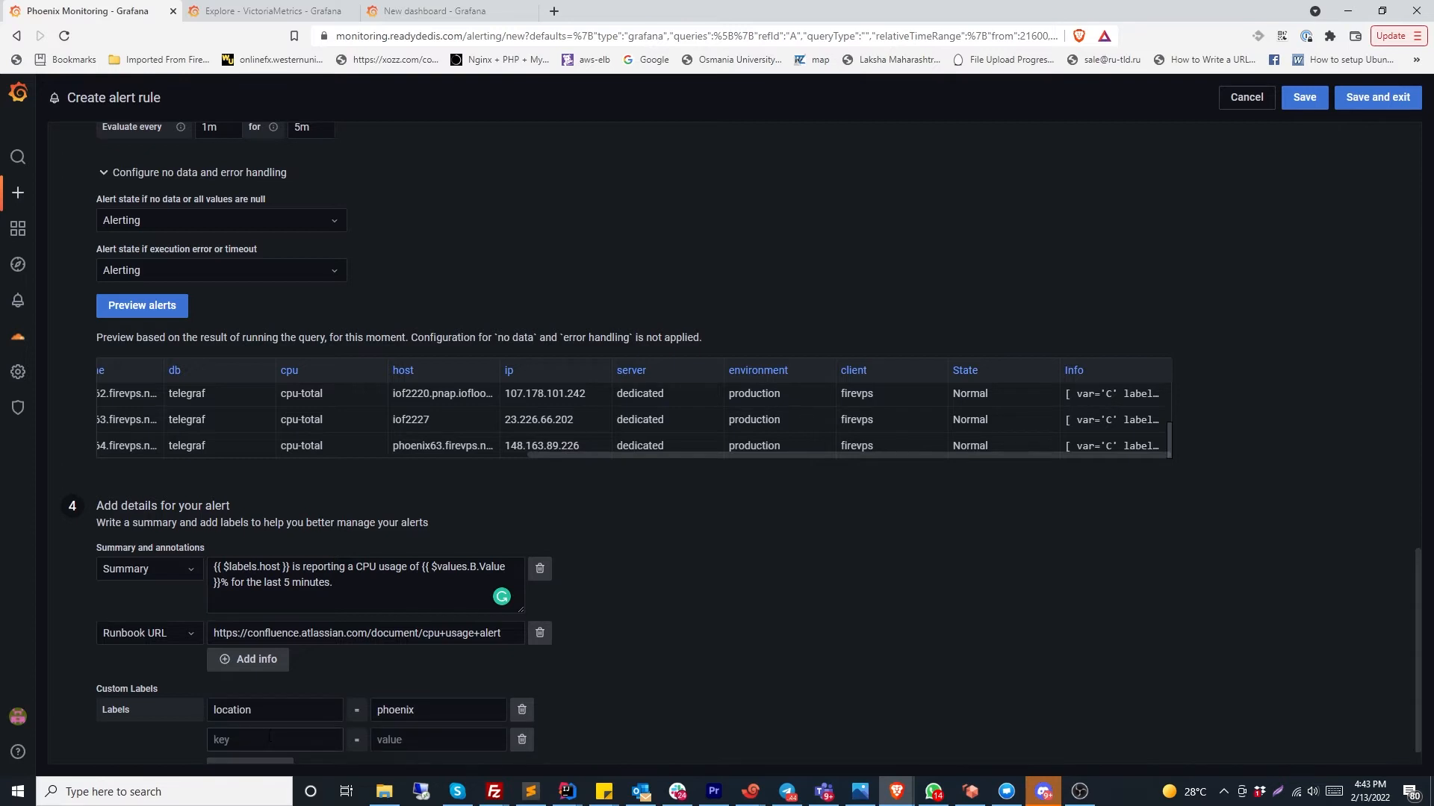
left_click(270, 739)
type("client")
key("Tab")
type("fir")
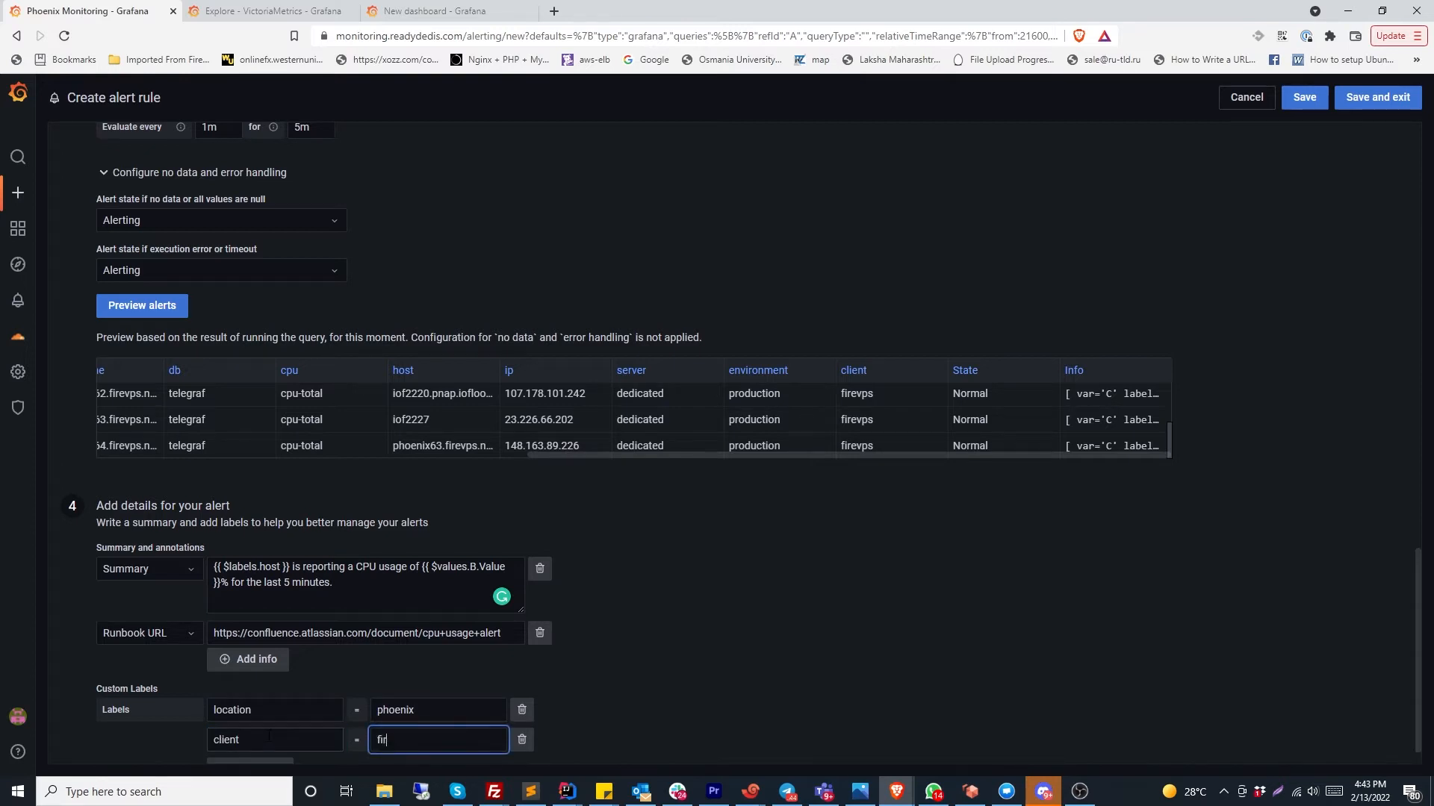
type("evps")
scroll(265, 707, "down", 1)
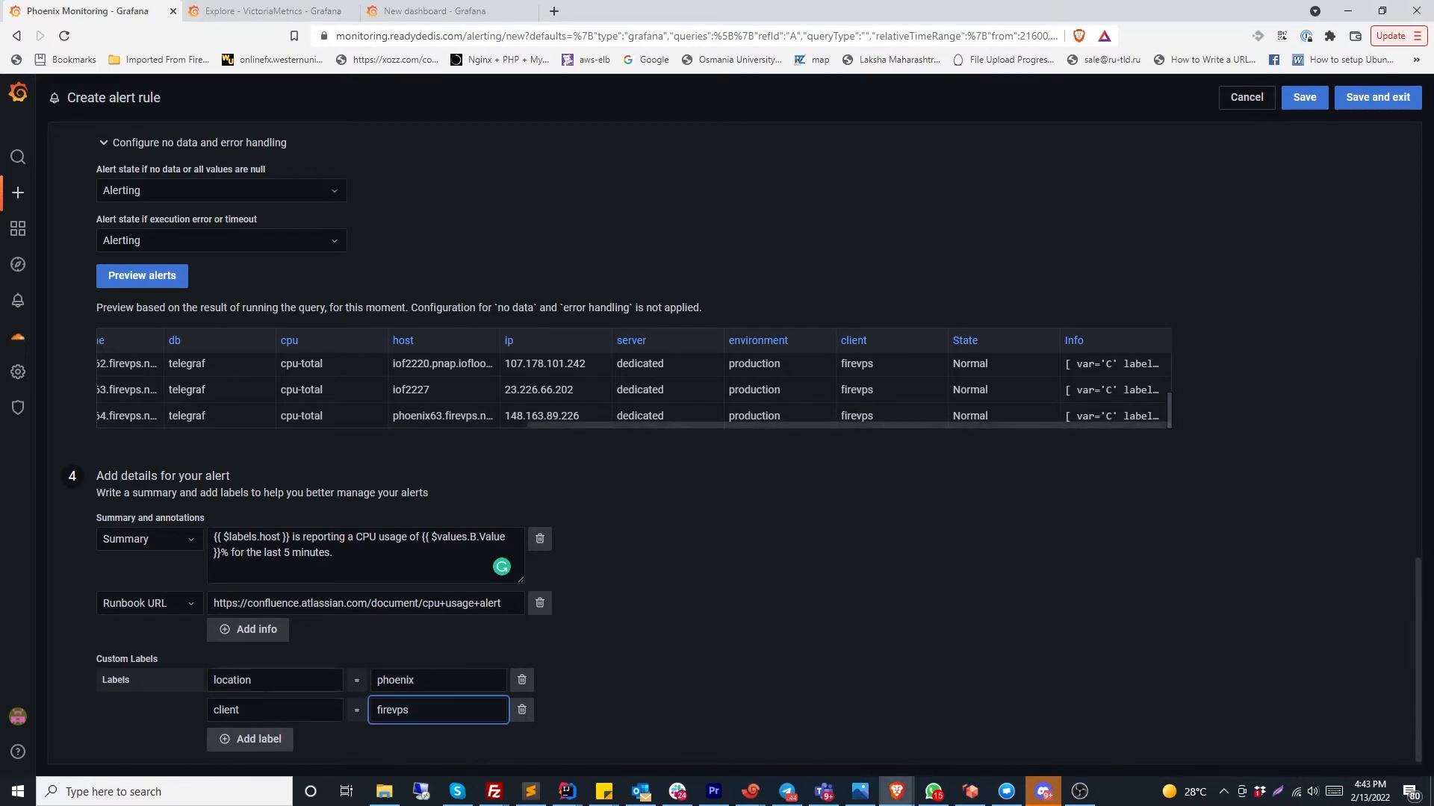
Set the alert rule's folder to FireVPS
scroll(548, 670, "up", 15)
scroll(545, 671, "up", 2)
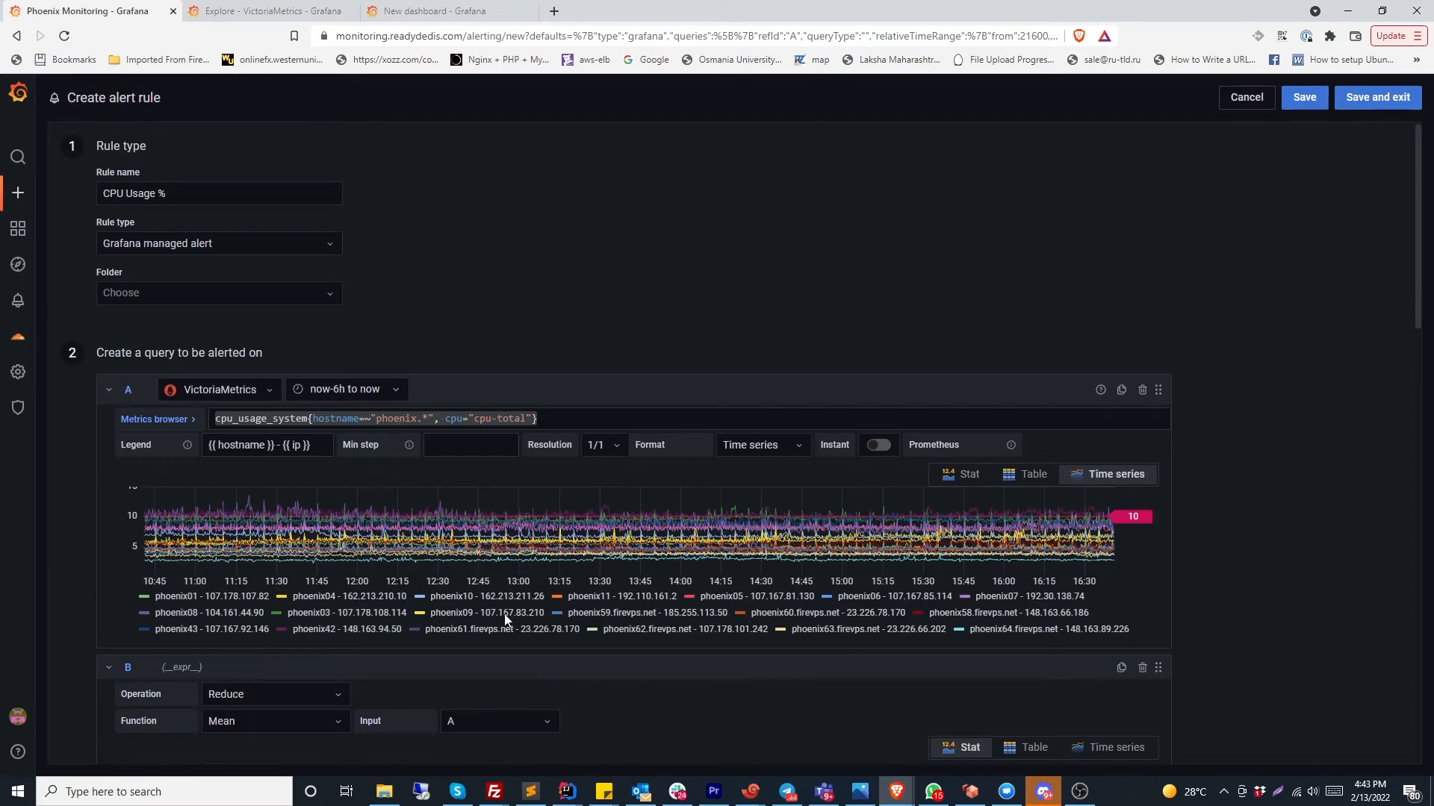
left_click(213, 291)
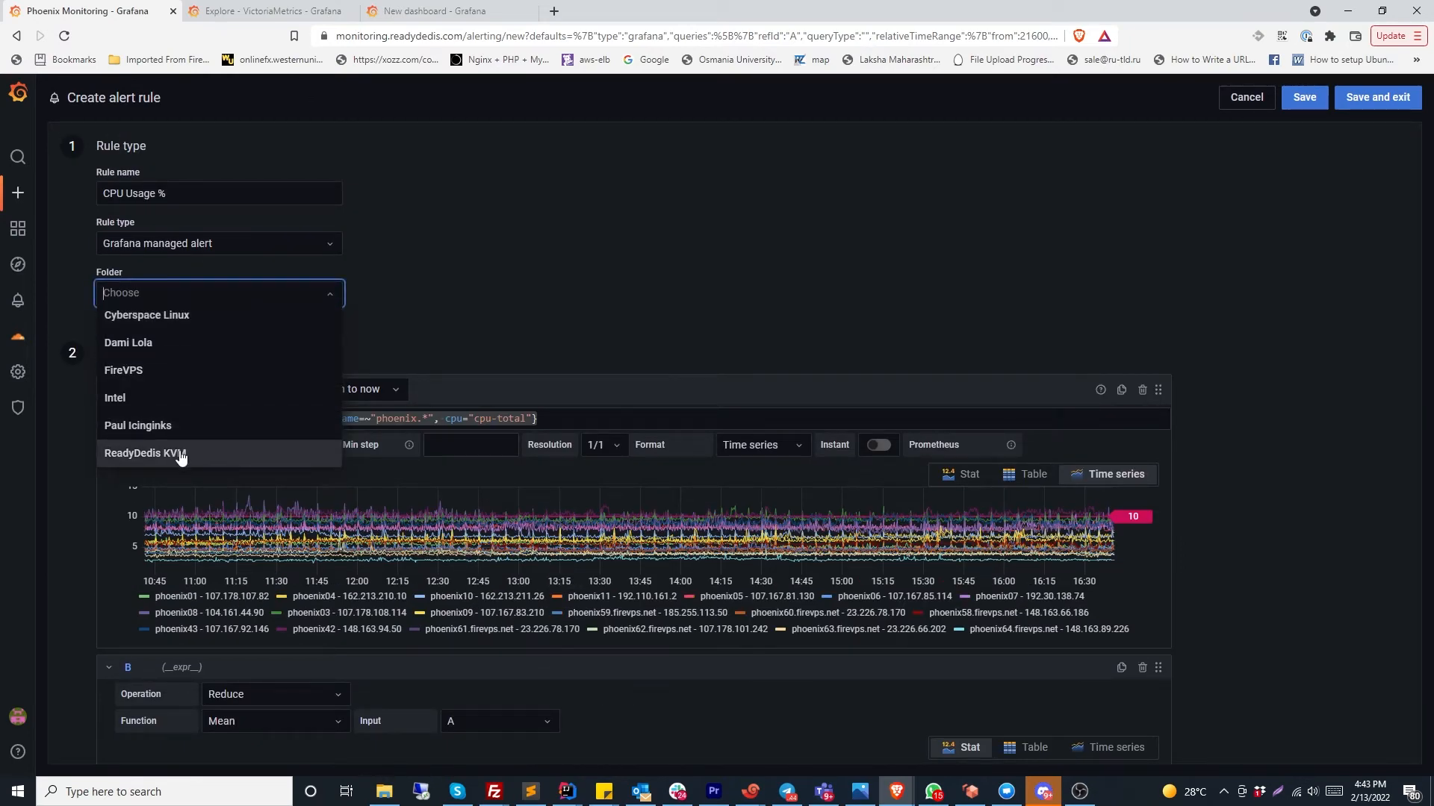
left_click(165, 370)
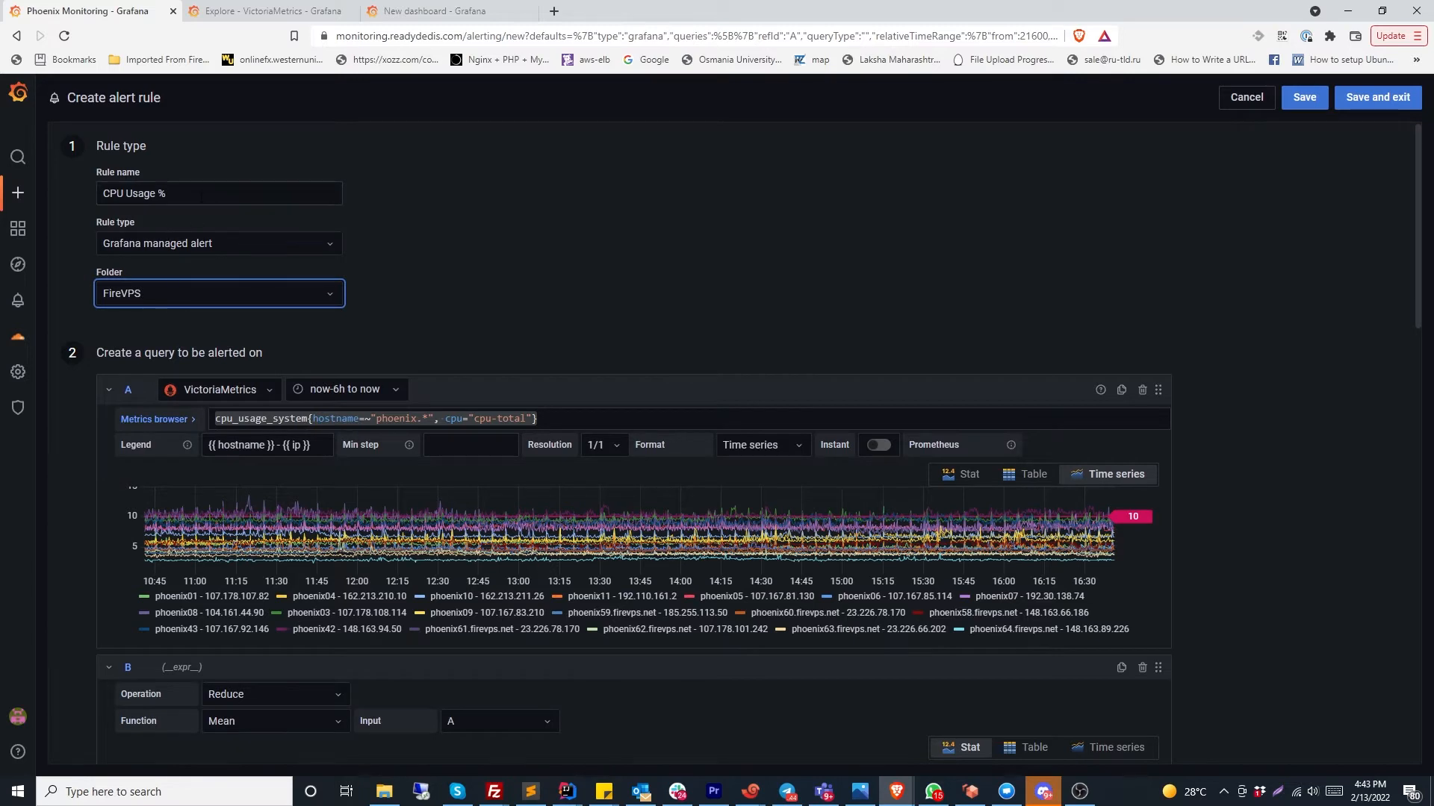
Rename the alert rule to "High CPU Usage %", then save it and exit the rule editor
left_click(200, 196)
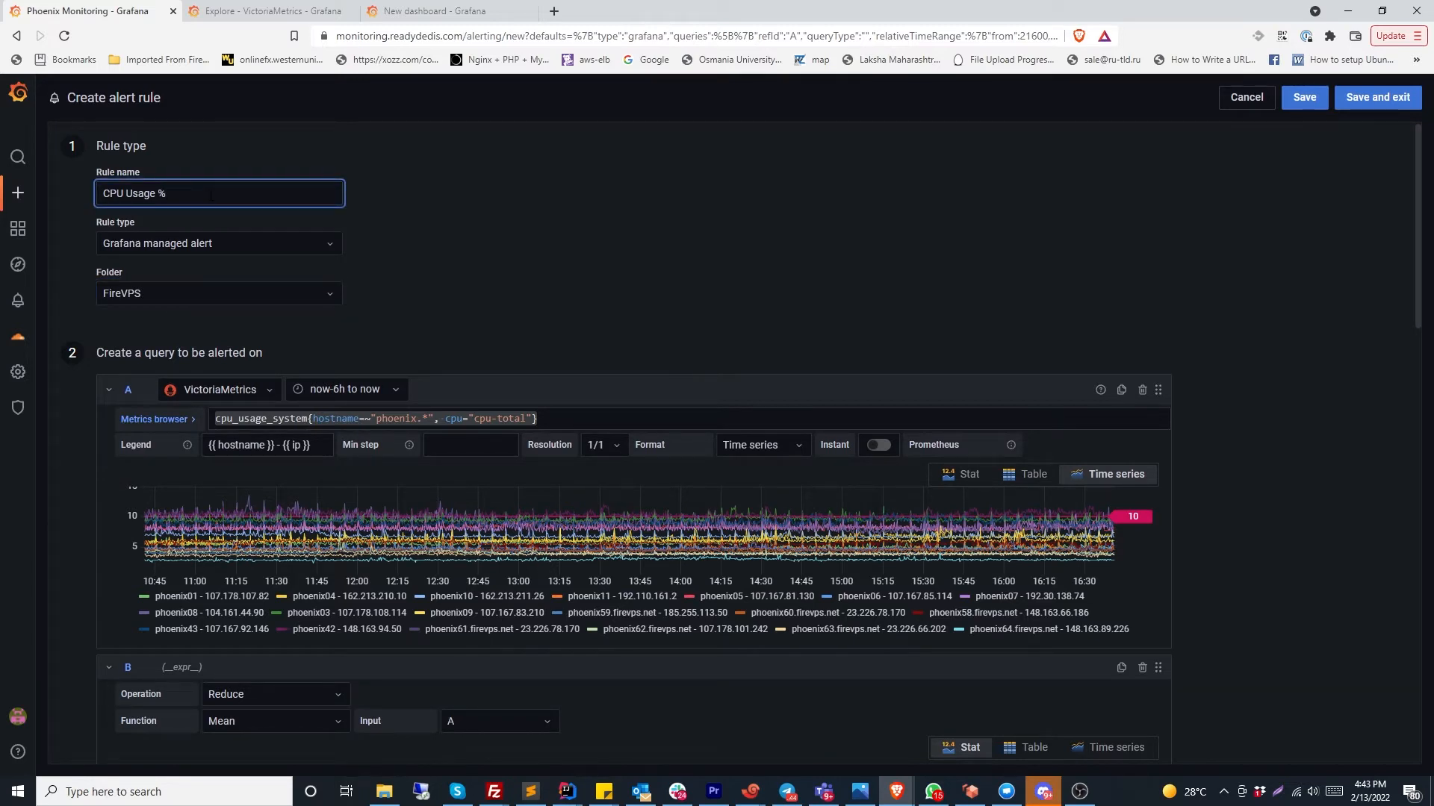
type("High")
scroll(457, 295, "down", 20)
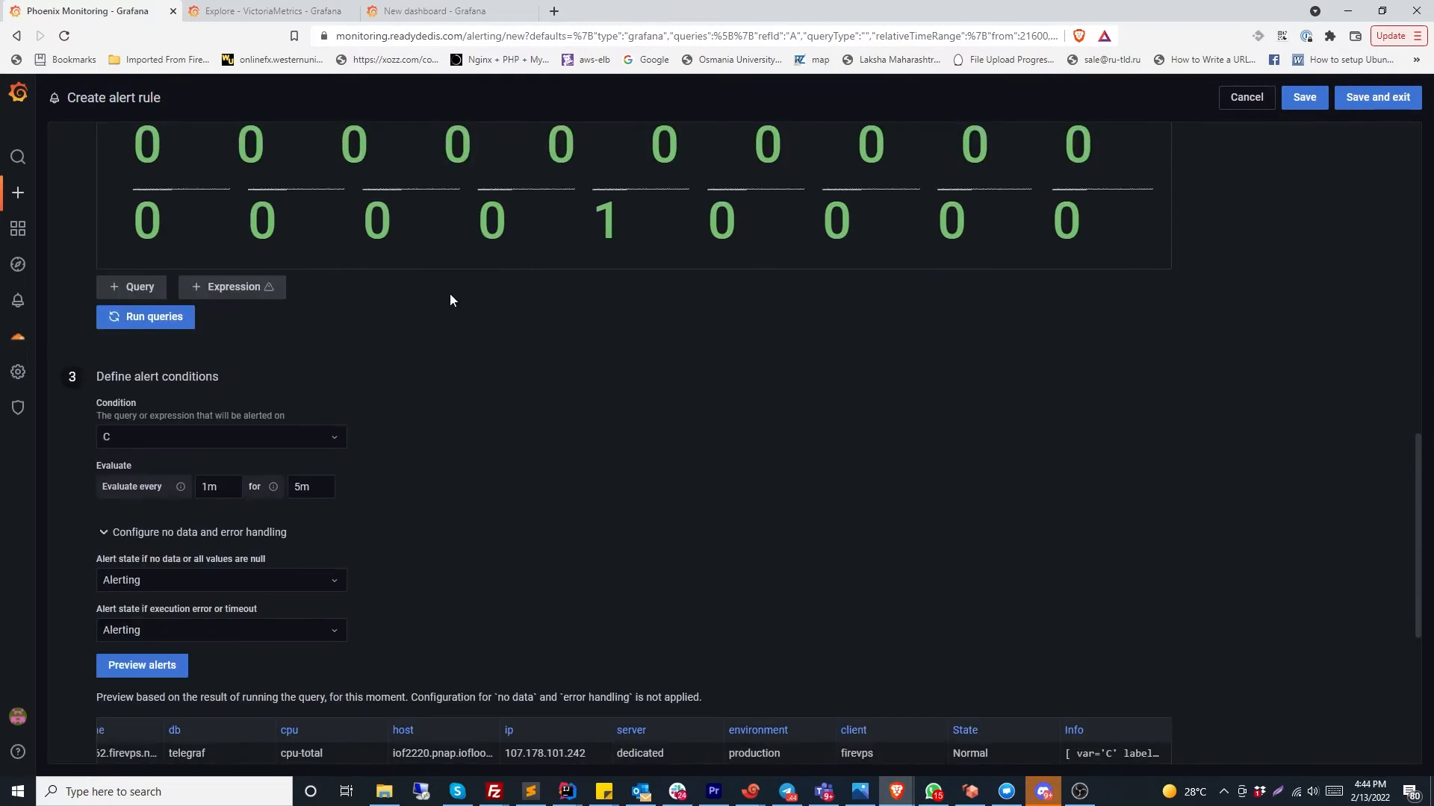
scroll(657, 383, "up", 10)
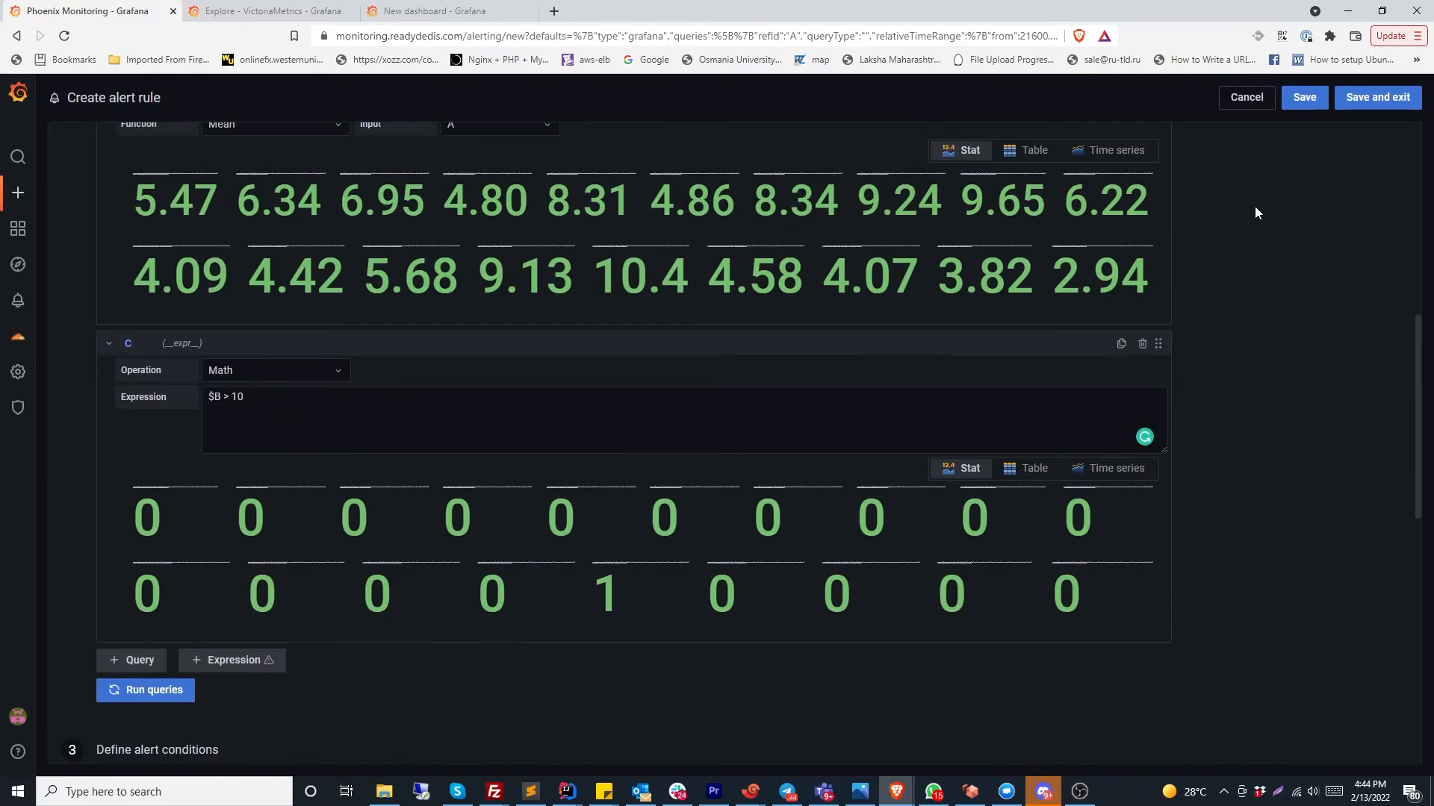
left_click(1375, 104)
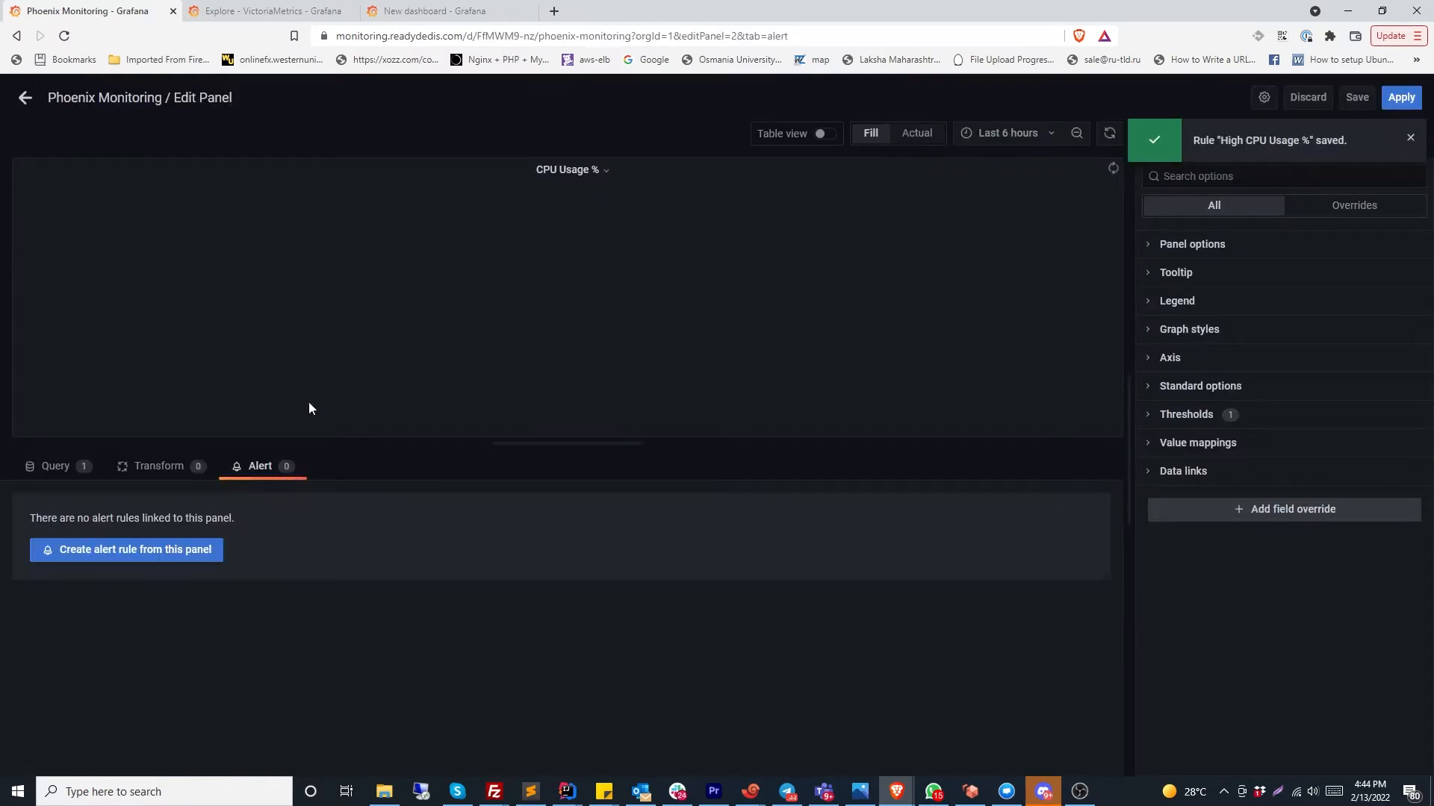
Leave the panel editor, open the alert rules list and expand the High CPU Usage % rule in the FireVPS folder
left_click(27, 98)
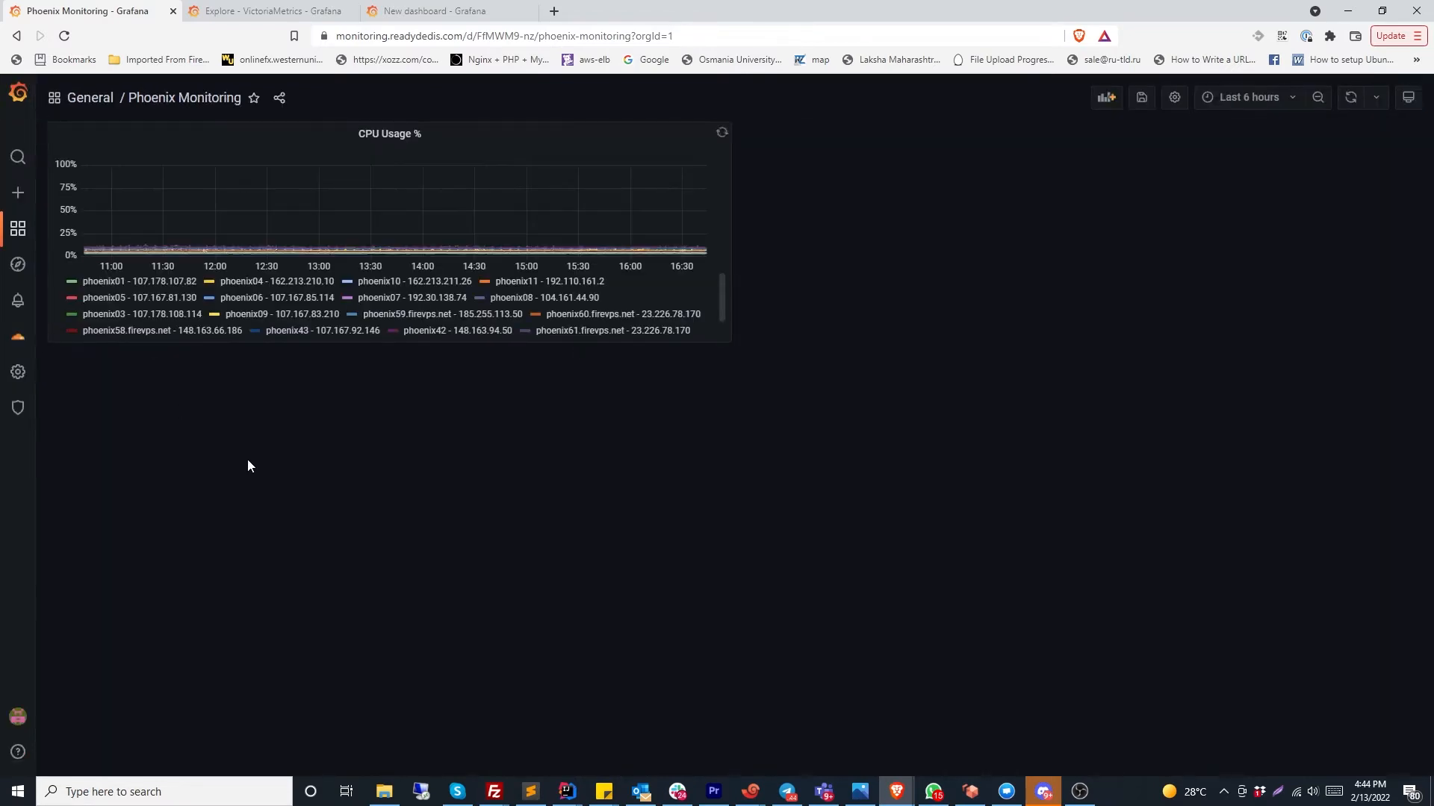
right_click(315, 393)
left_click(387, 433)
mouse_move(18, 300)
left_click(90, 333)
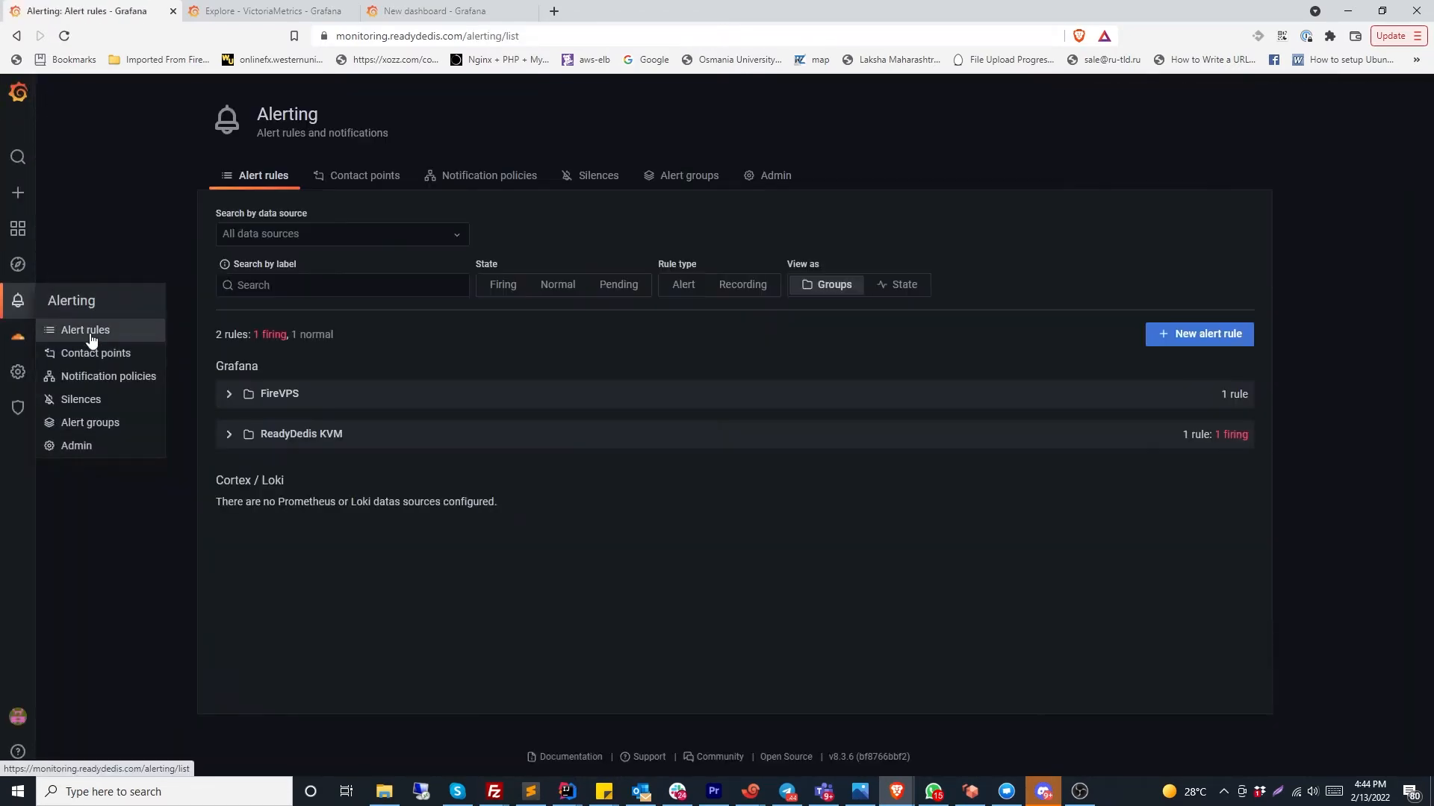
left_click(228, 394)
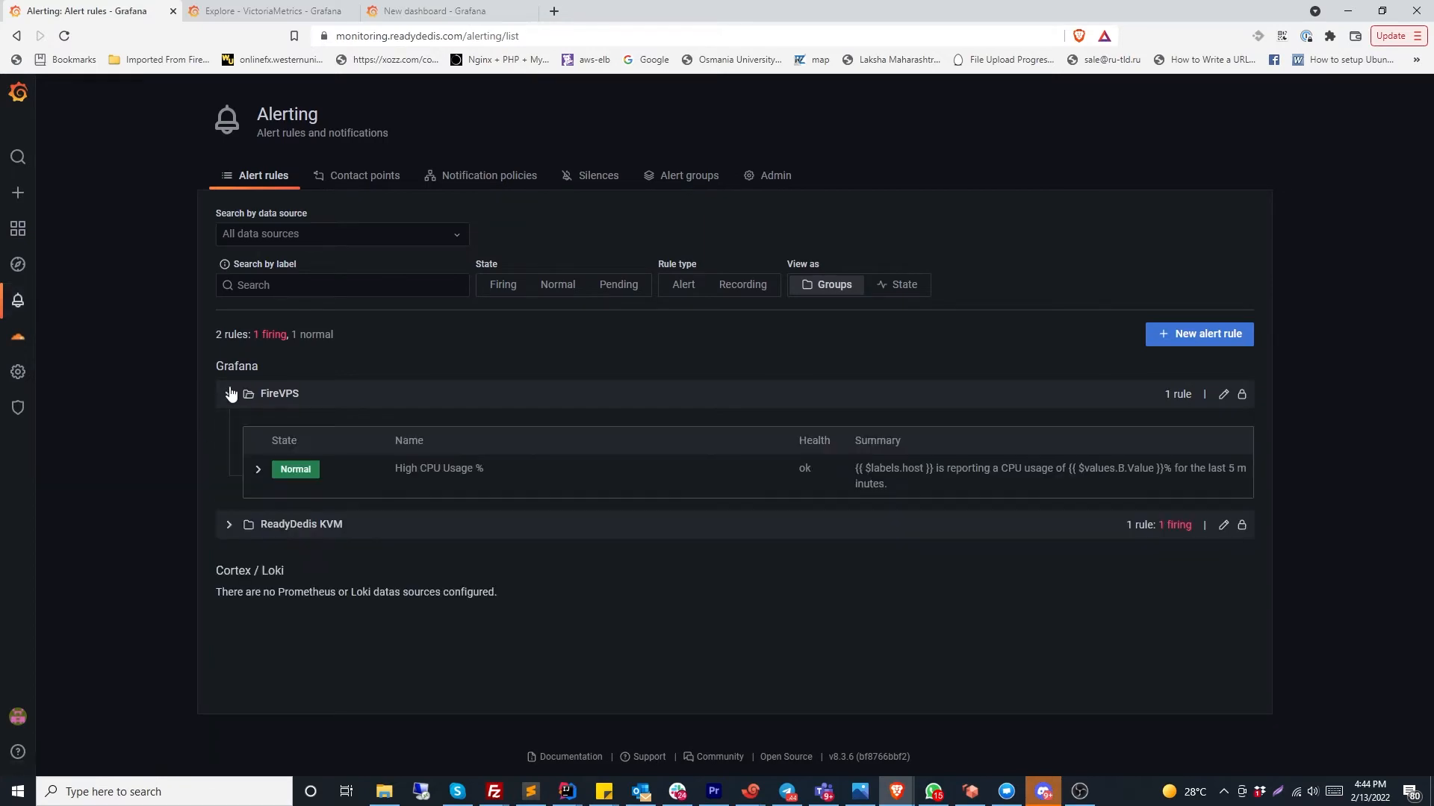
left_click(257, 469)
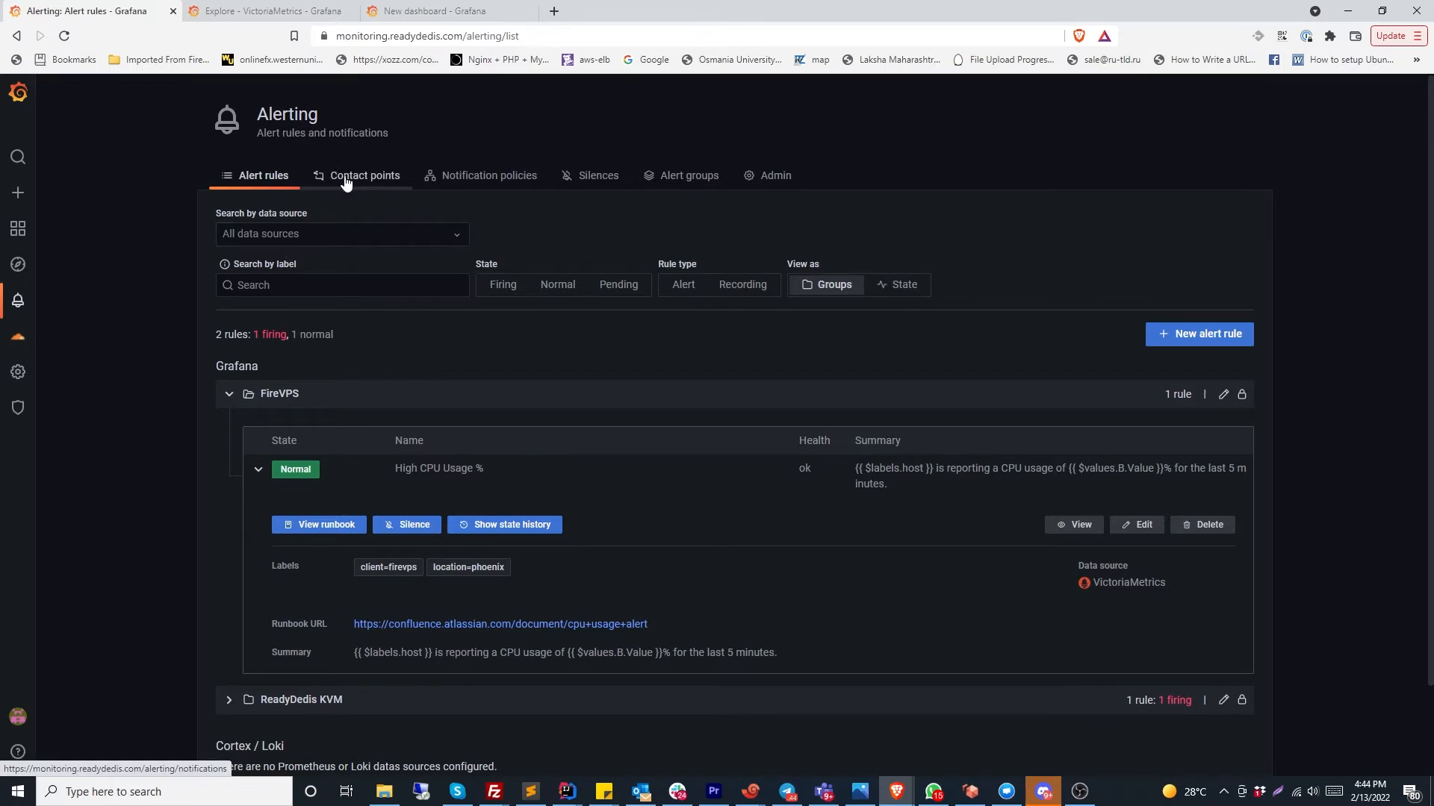
Examine the contact point types offered for a new contact point, then cancel its creation
left_click(347, 183)
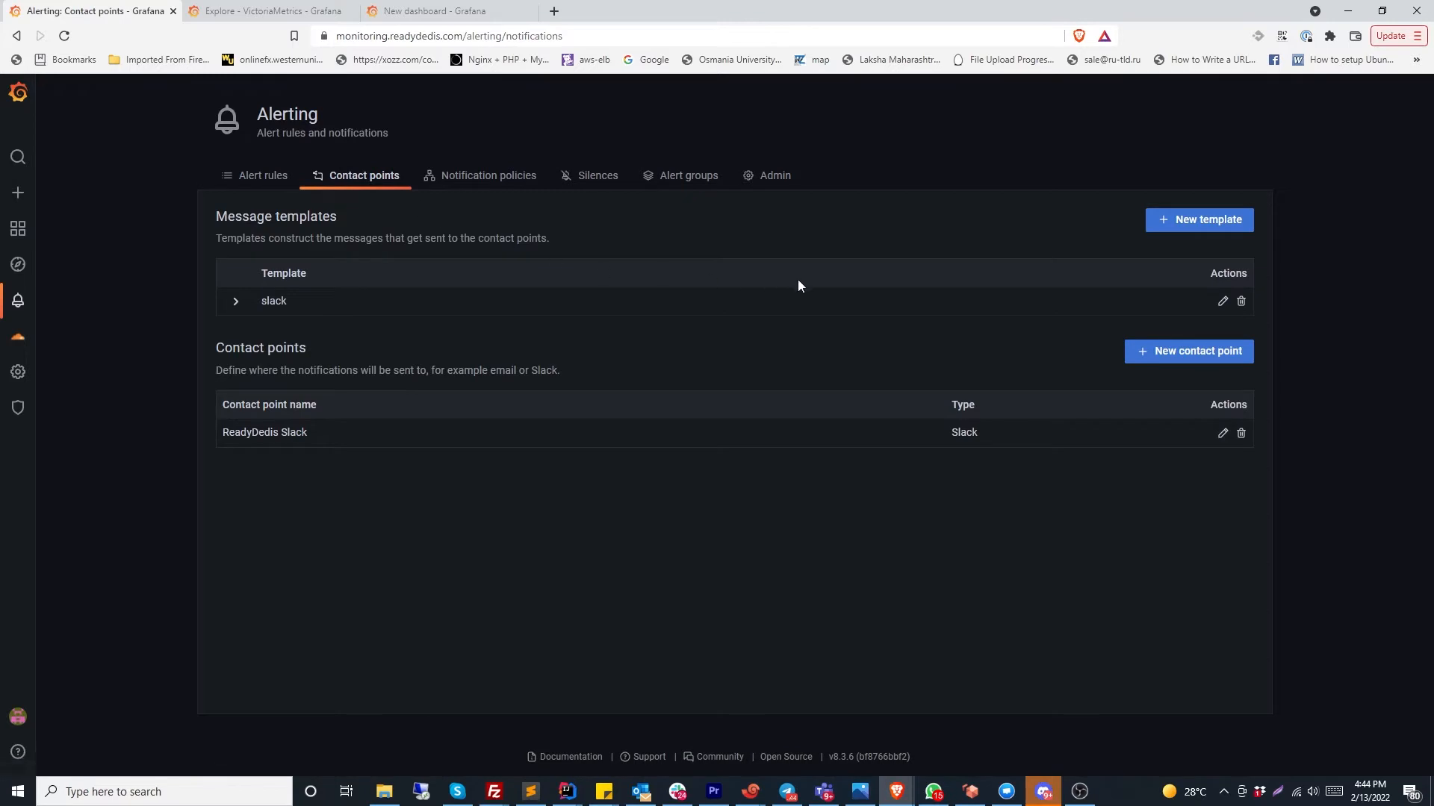
left_click(1158, 354)
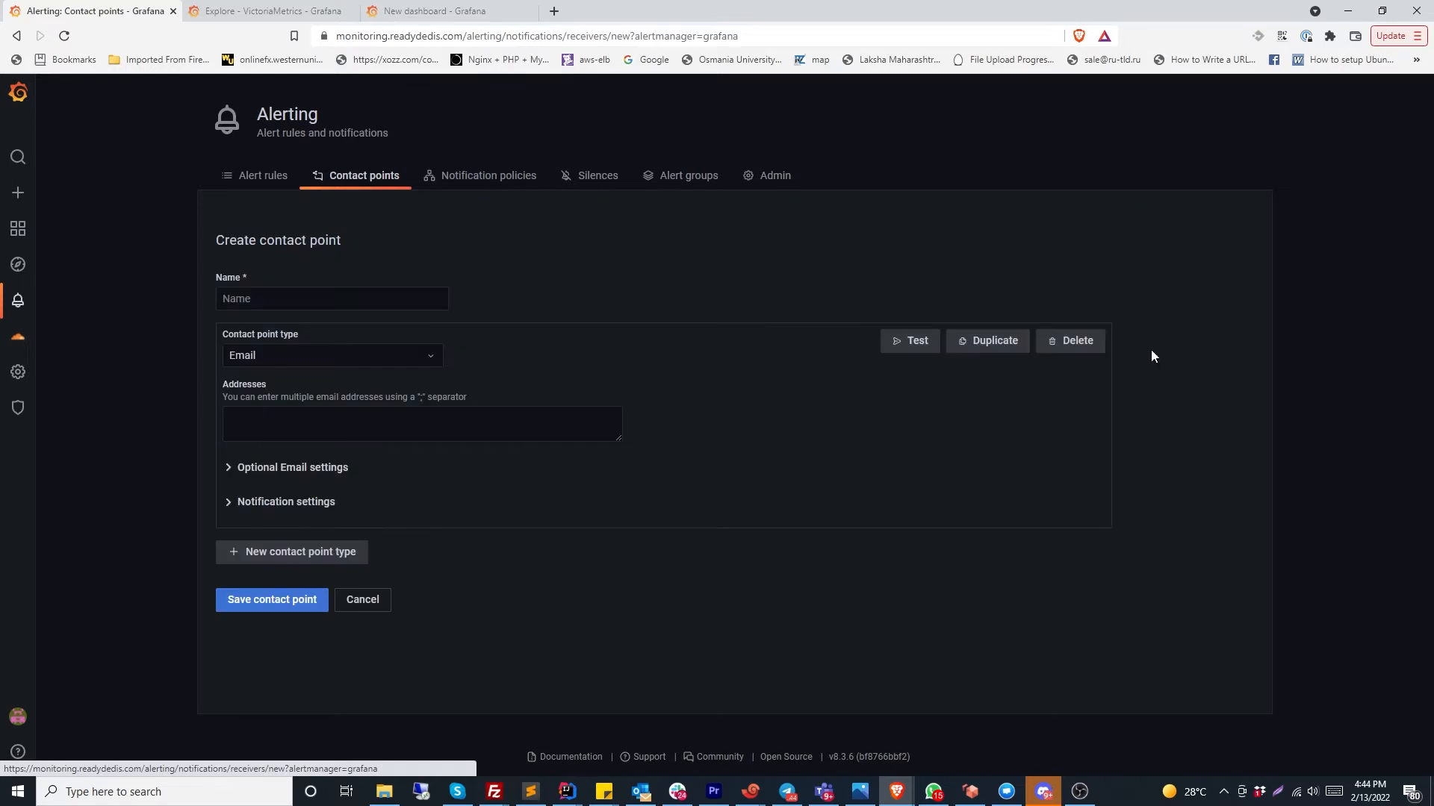
left_click(409, 362)
scroll(362, 429, "down", 3)
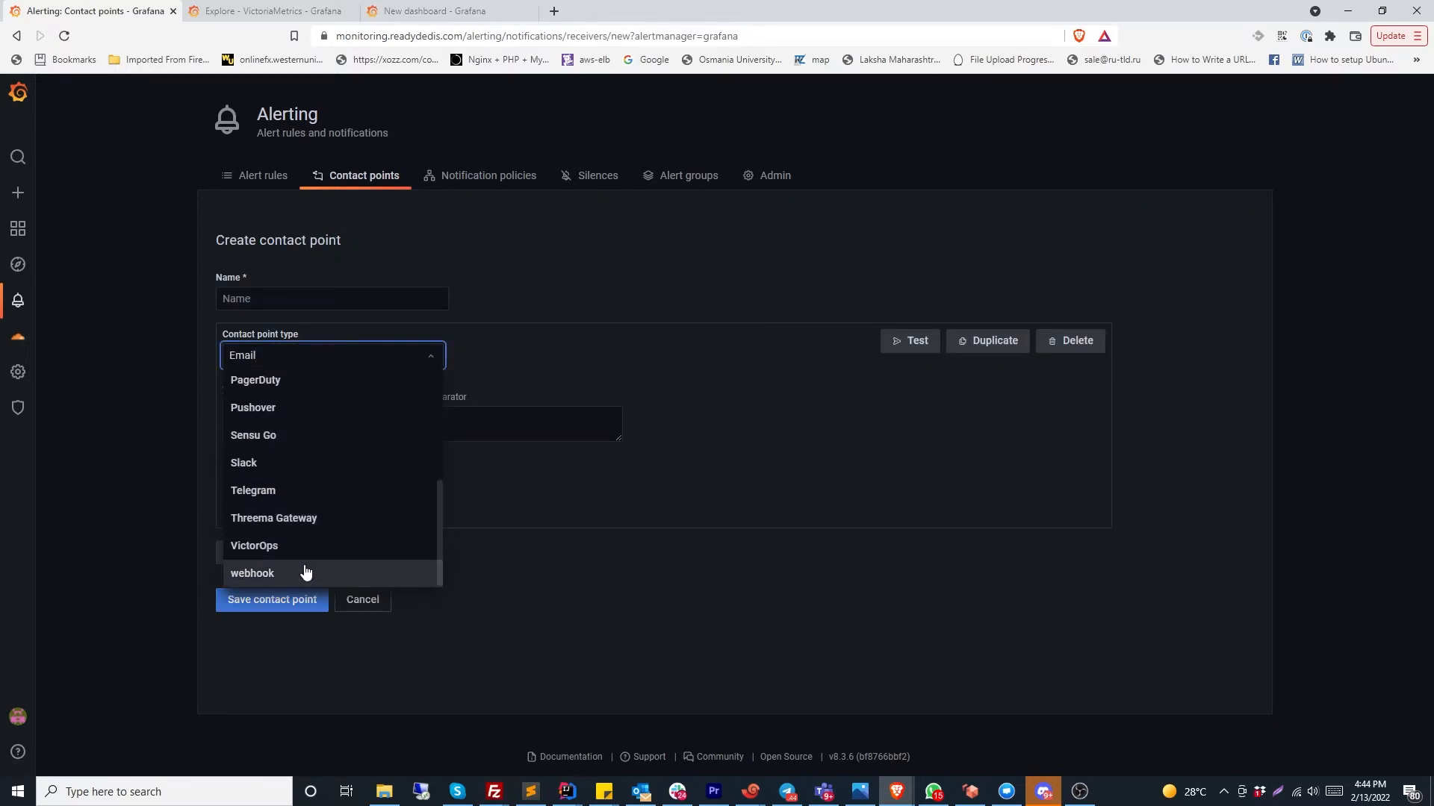
scroll(299, 560, "up", 3)
scroll(287, 567, "down", 3)
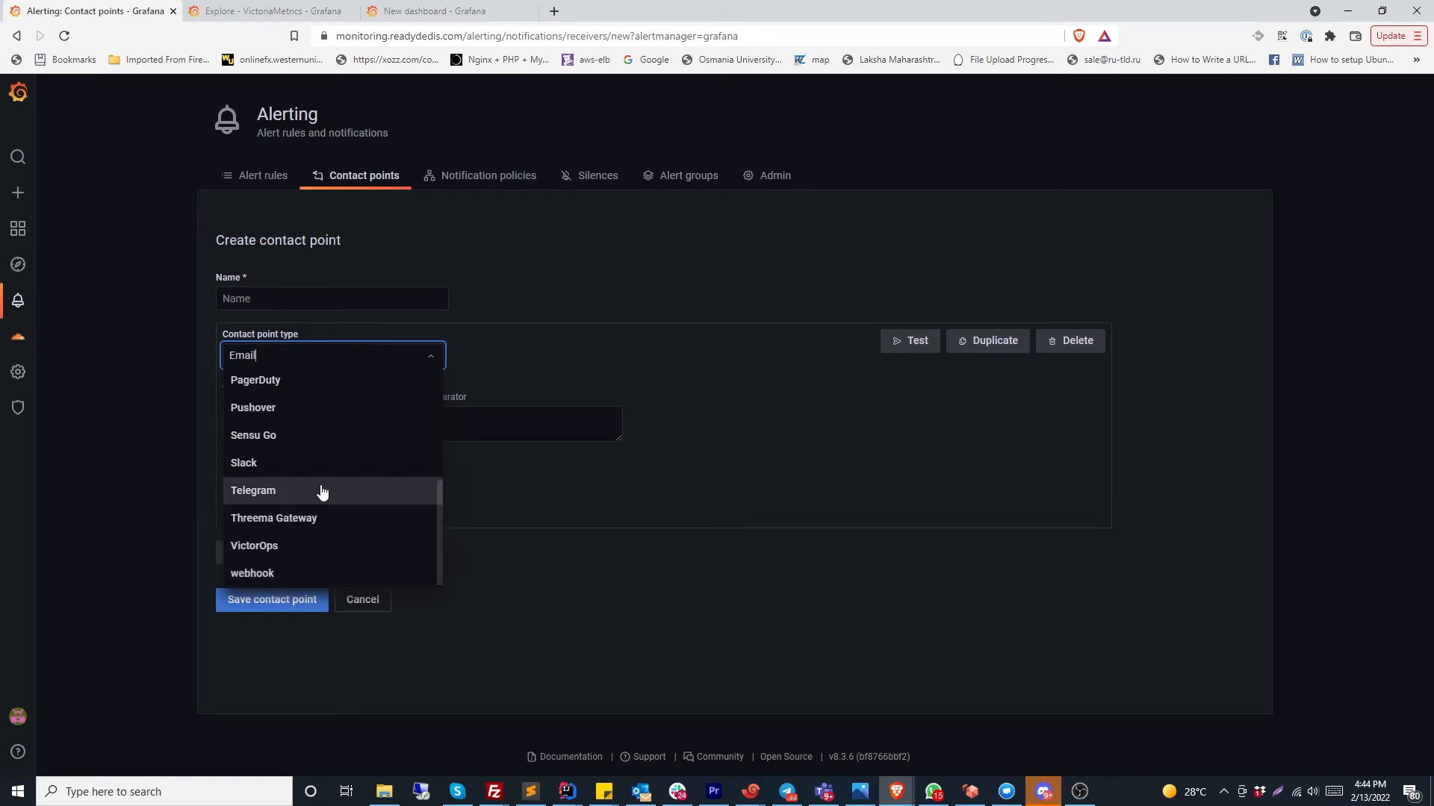
scroll(357, 472, "up", 1)
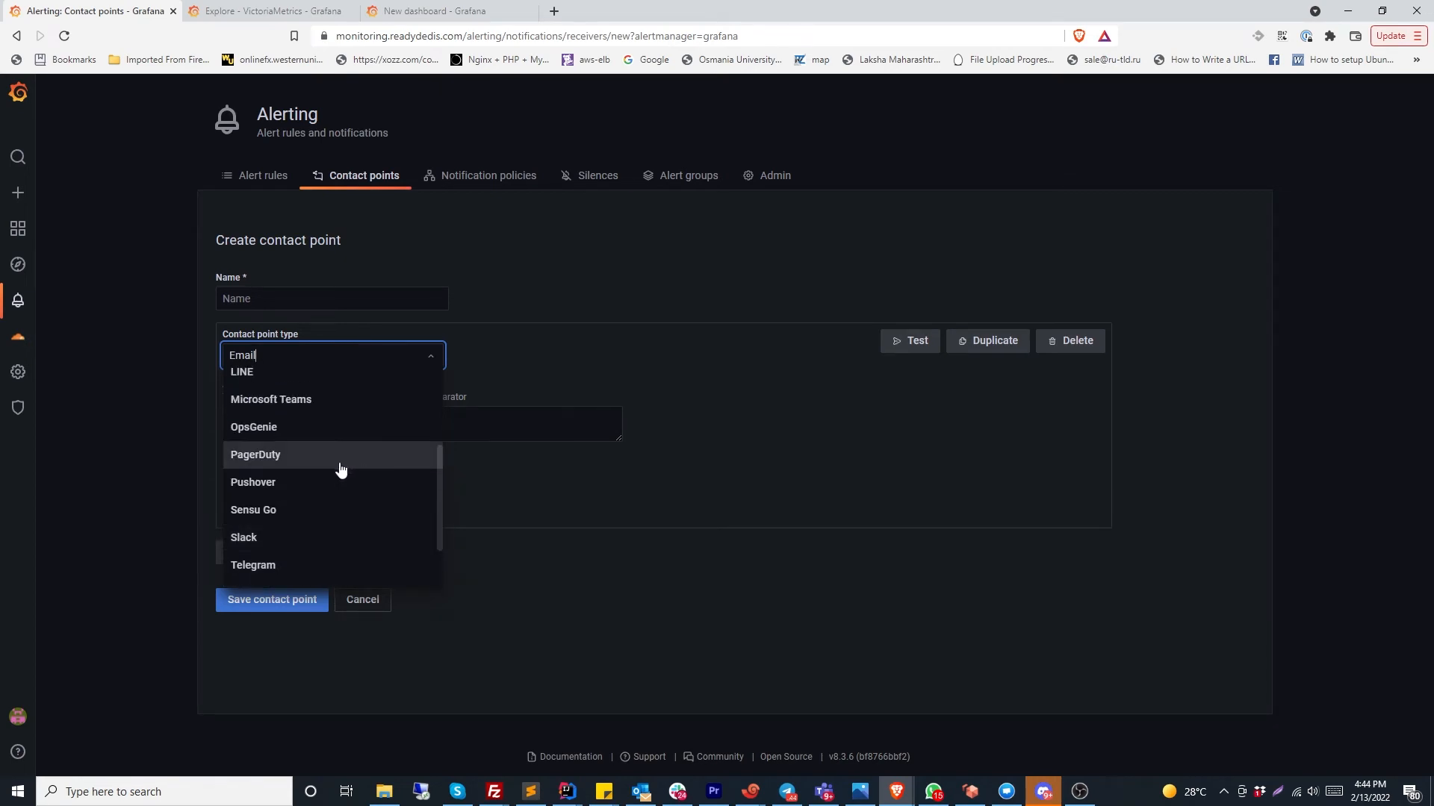
scroll(269, 499, "up", 2)
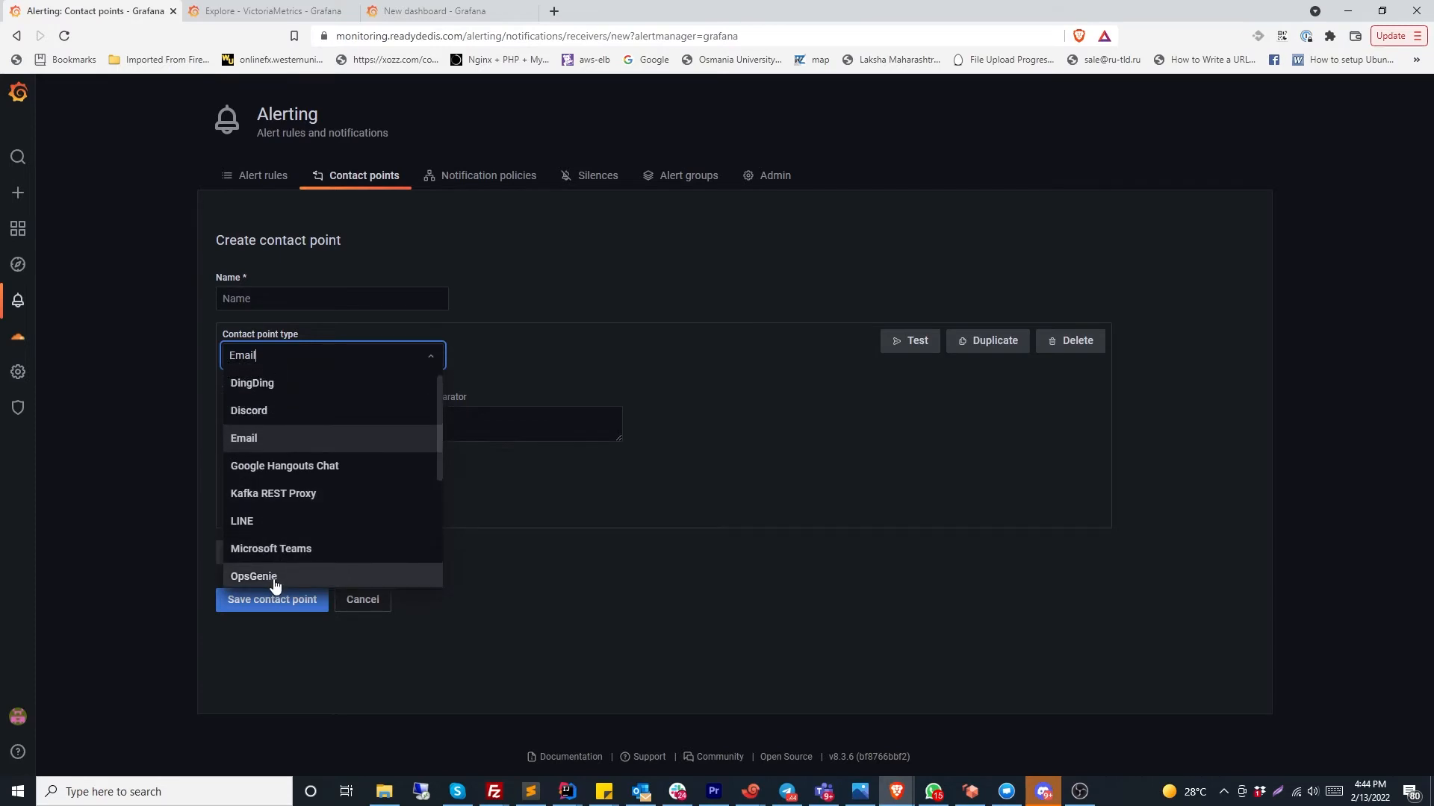
scroll(308, 523, "up", 1)
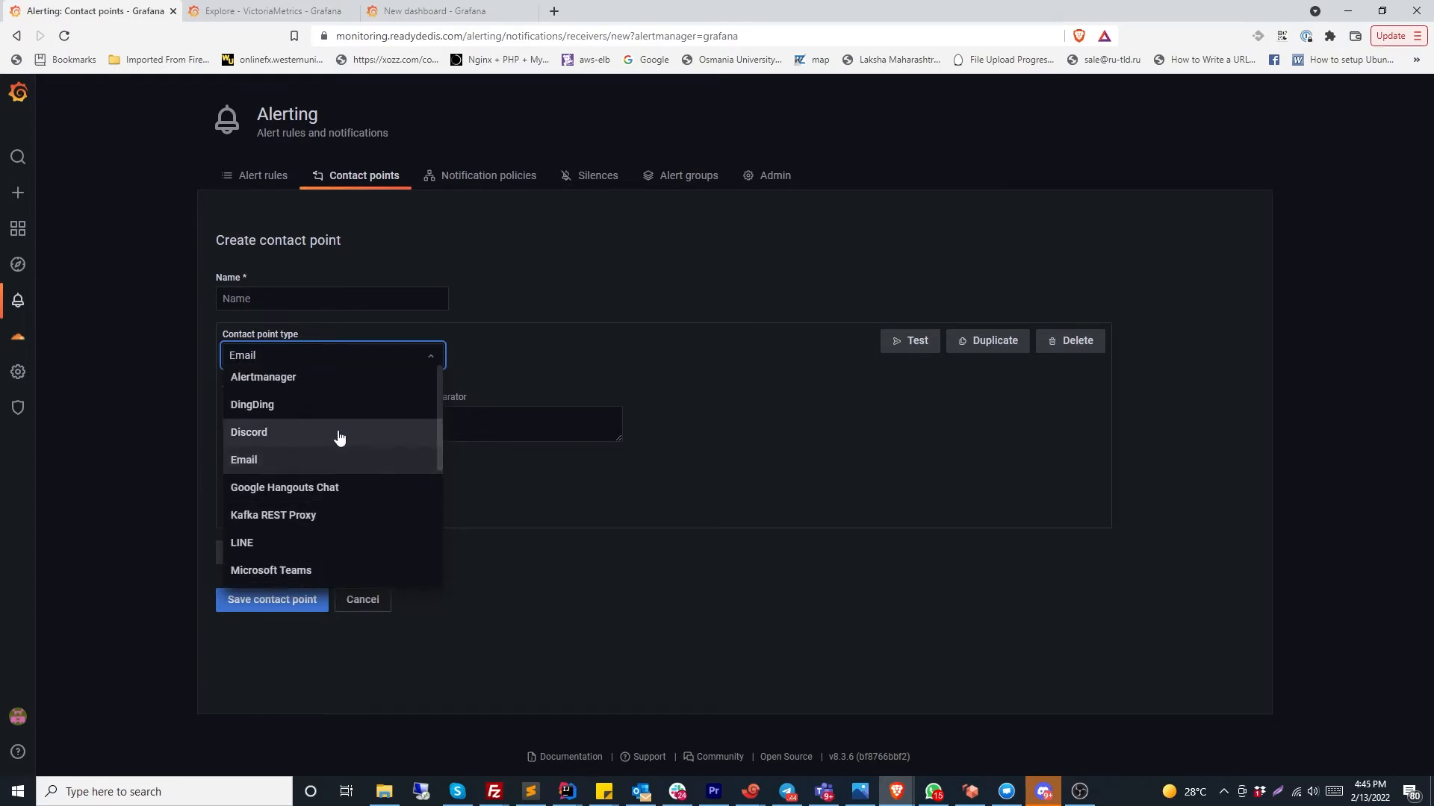
scroll(394, 448, "down", 3)
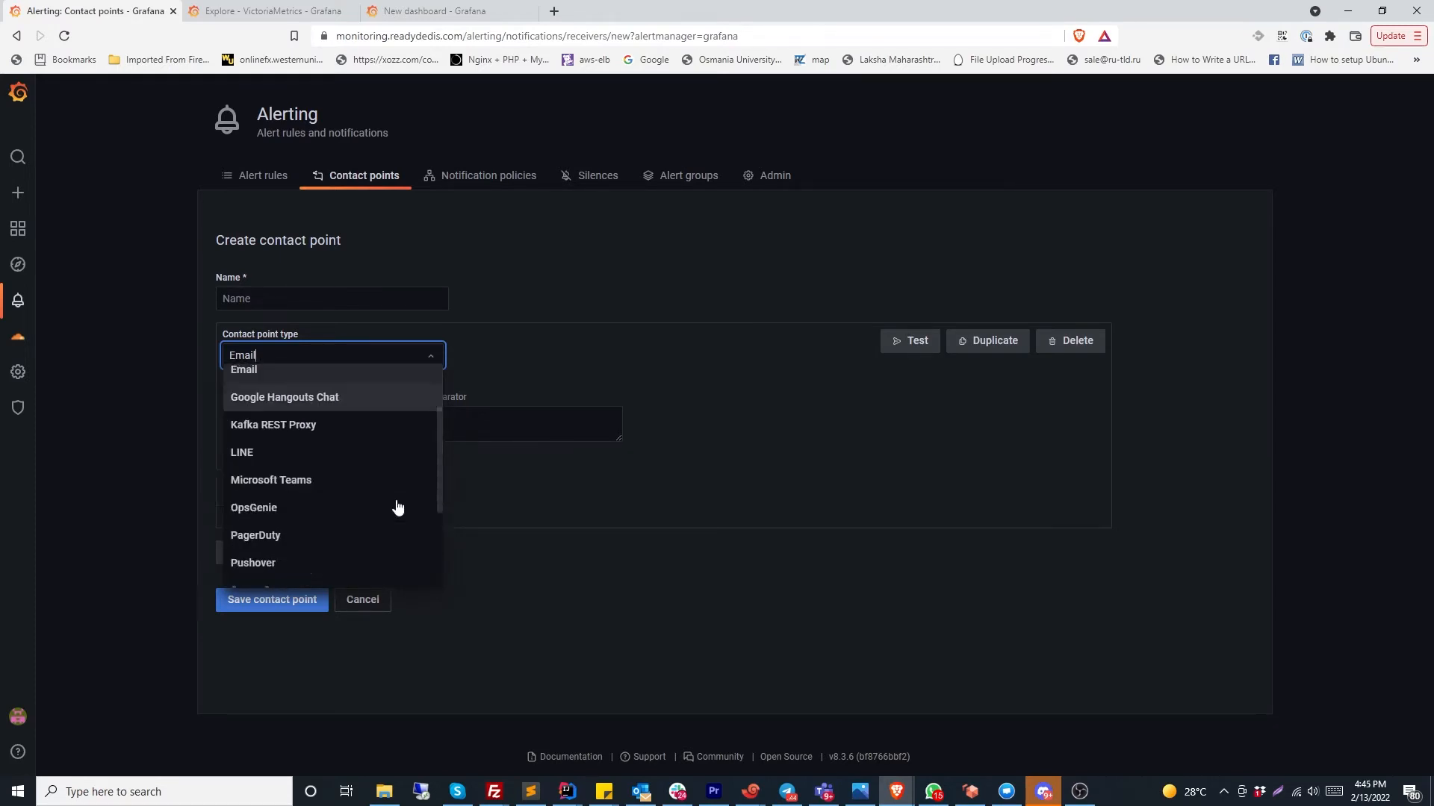
left_click(762, 379)
left_click(377, 598)
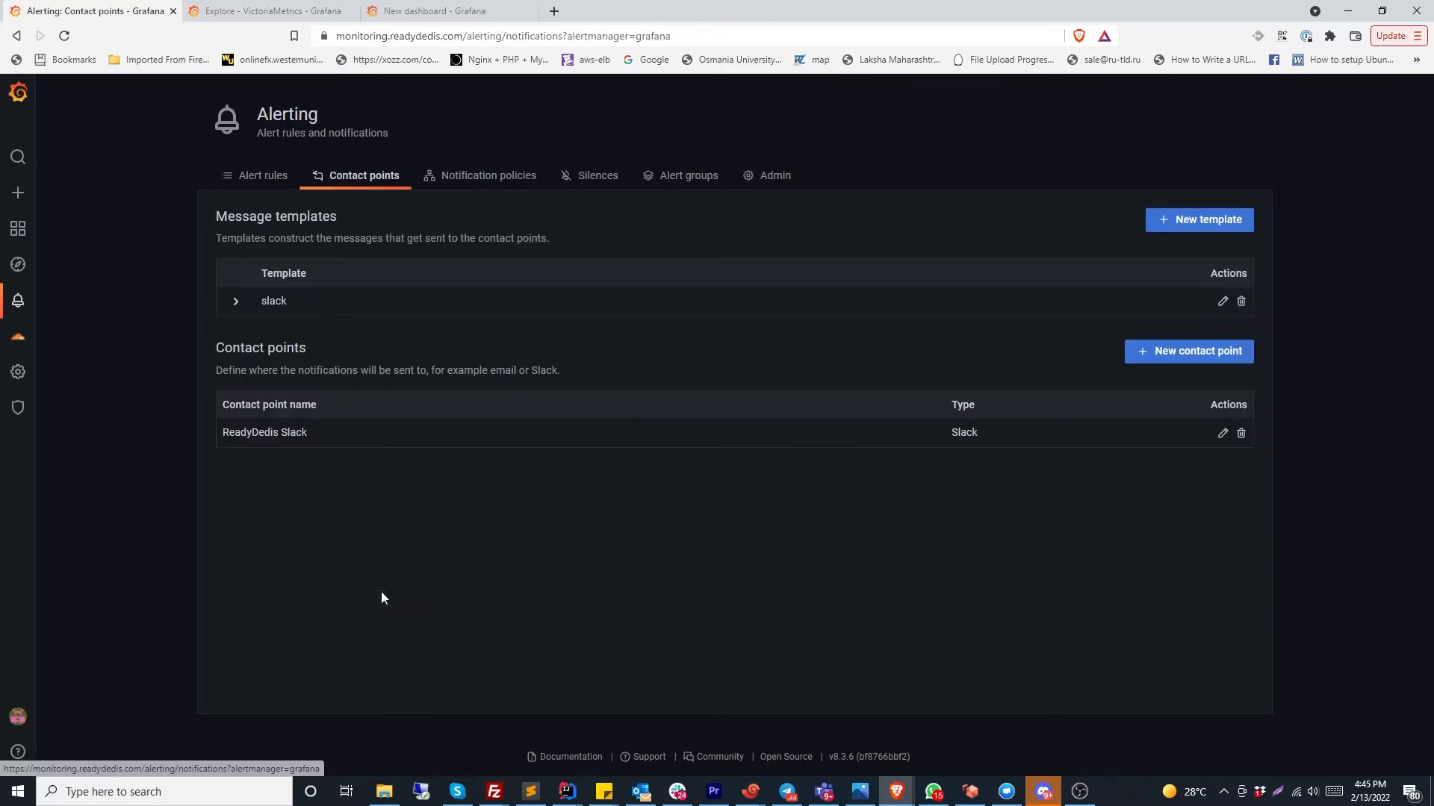
Open the ReadyDedis Slack contact point for editing and examine its type, recipient and token fields
left_click(1223, 435)
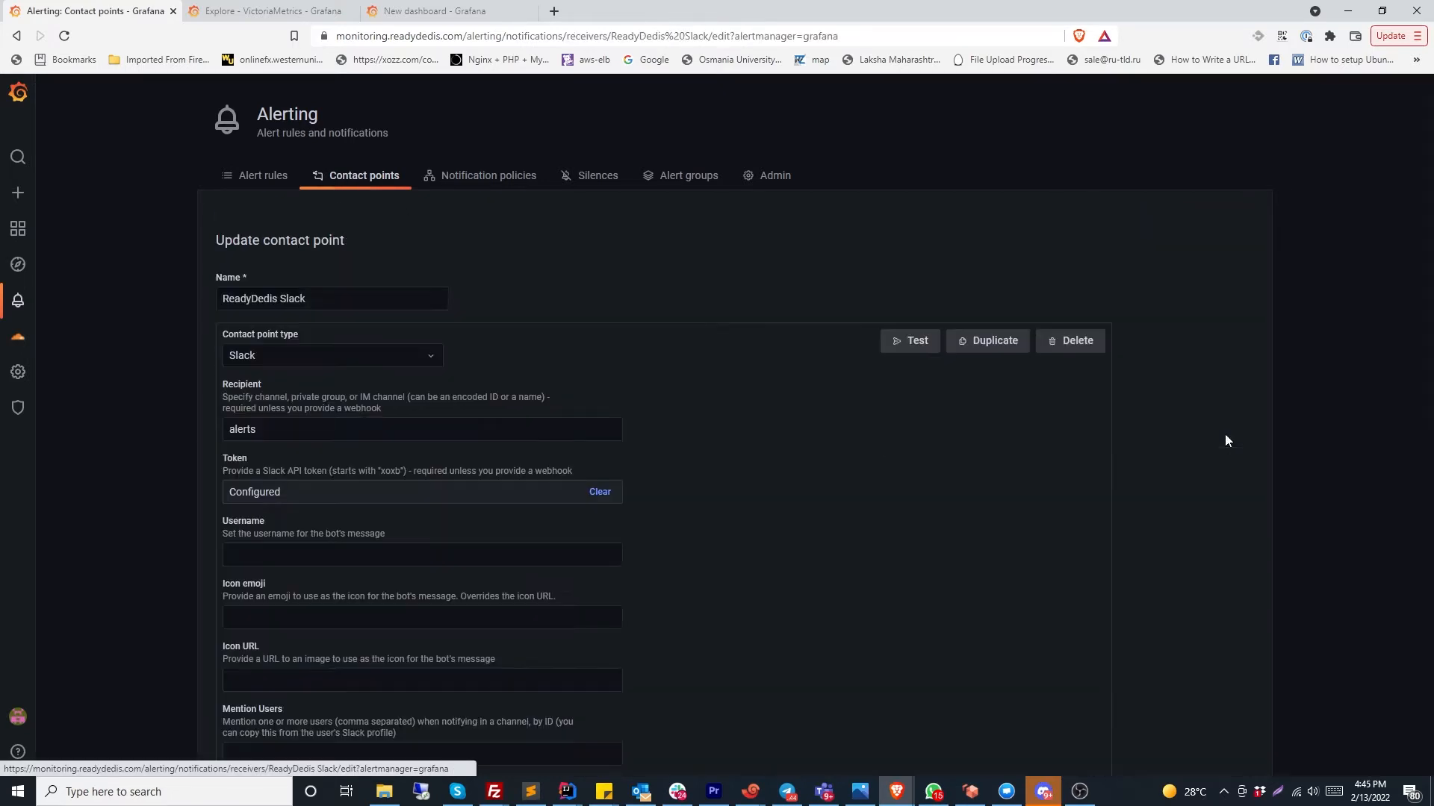
scroll(388, 344, "down", 3)
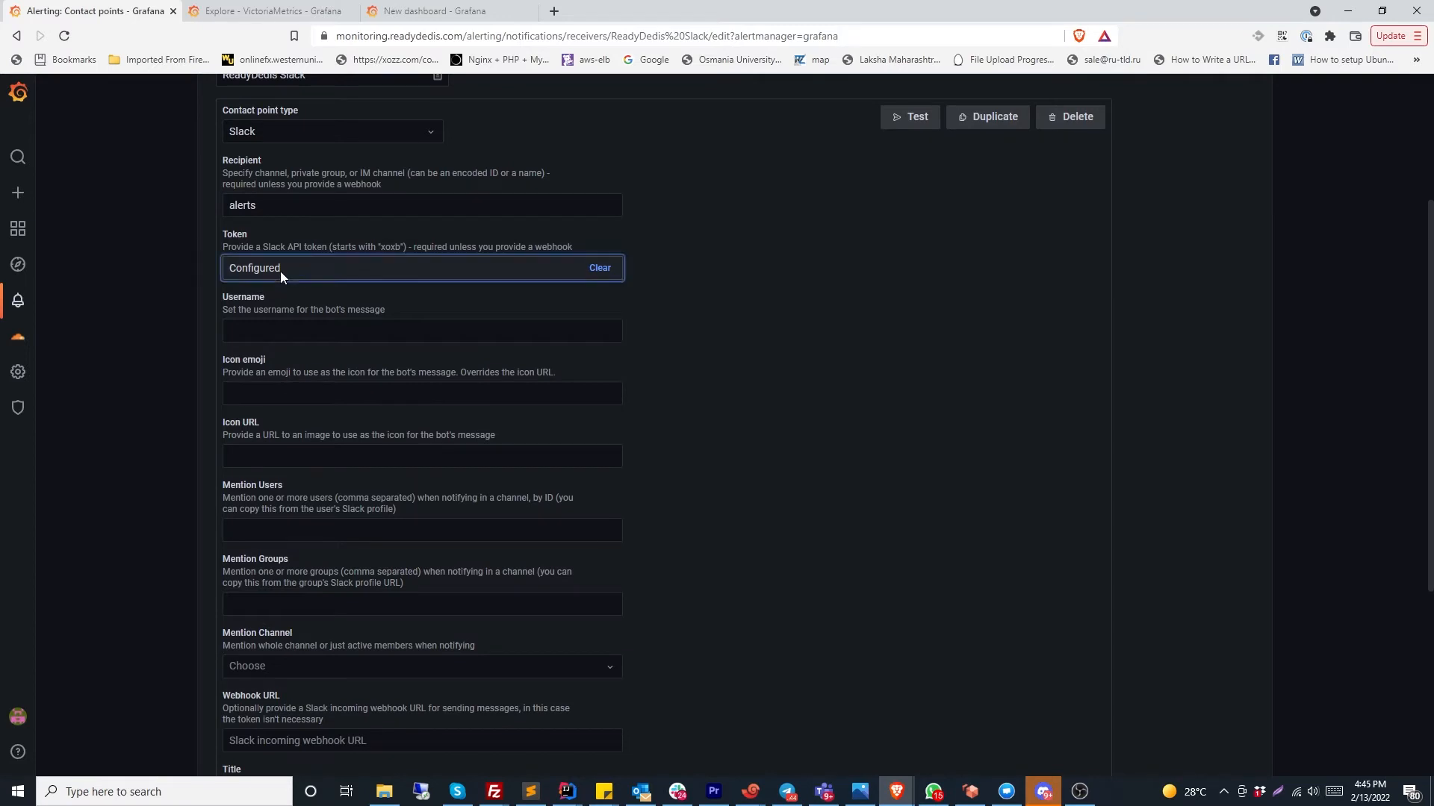
left_click_drag(280, 271, 224, 275)
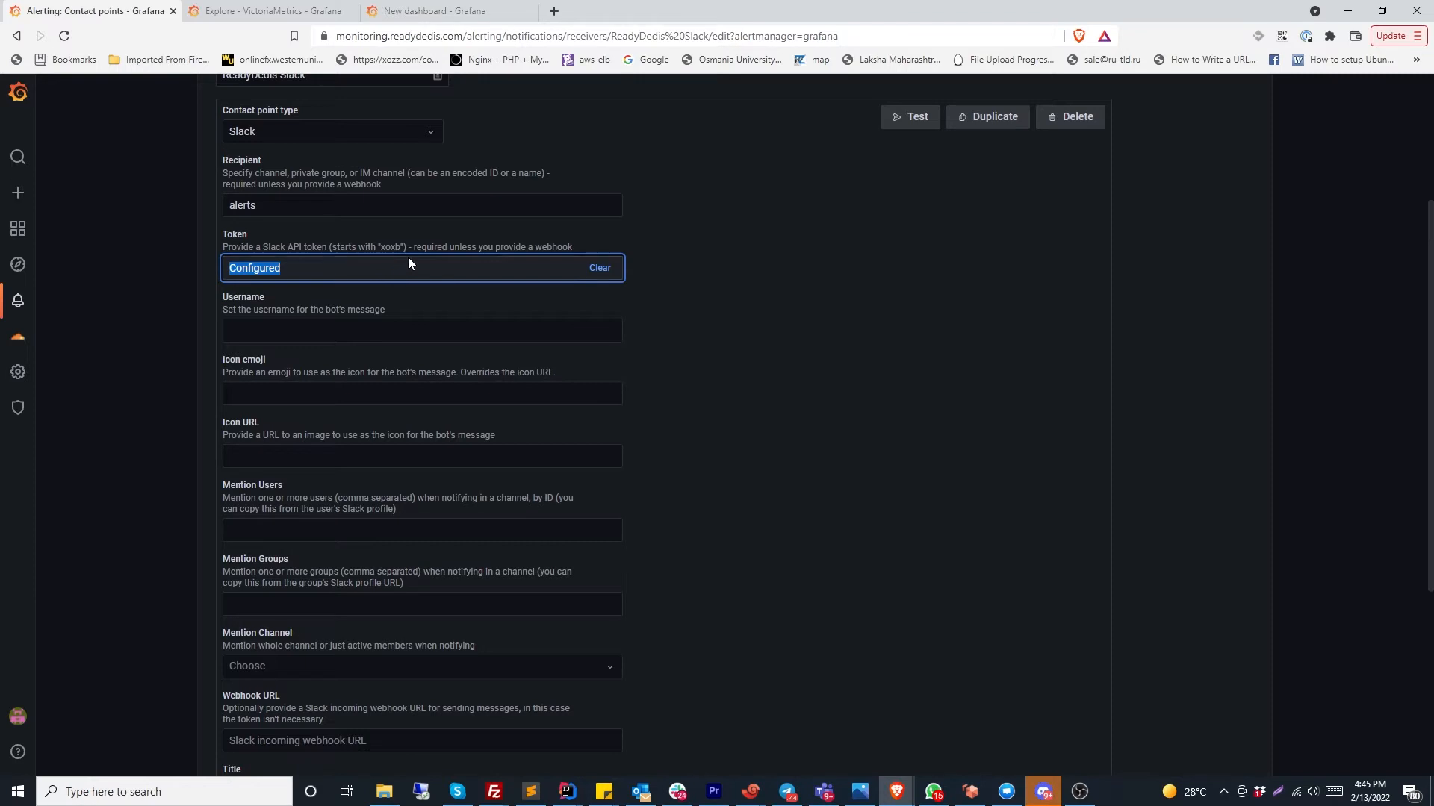
scroll(405, 261, "up", 3)
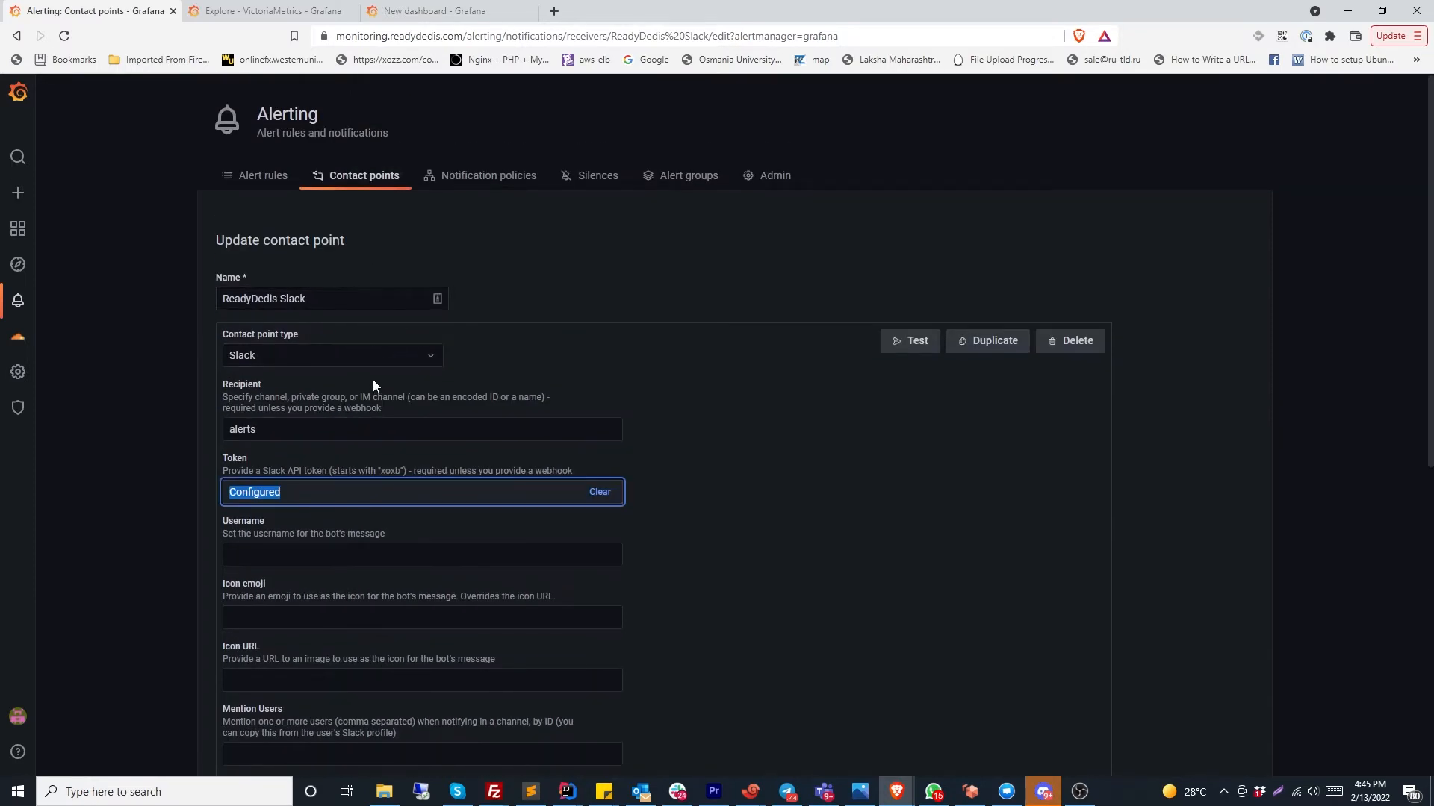
scroll(371, 379, "down", 4)
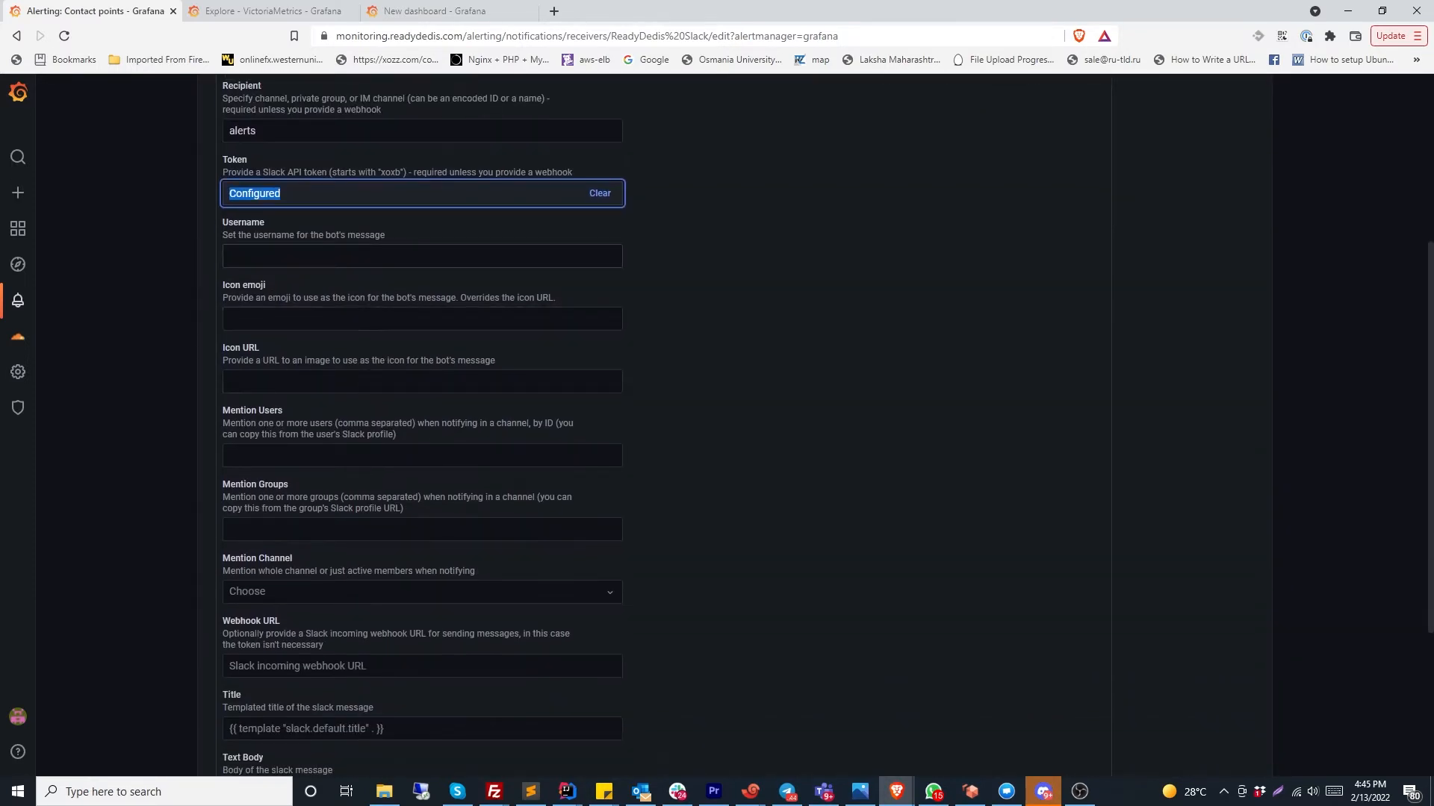
Examine the Slack contact point's mention options, webhook URL, title, text body and notification settings
scroll(324, 303, "down", 2)
scroll(267, 240, "up", 2)
key("Tab")
key("Tab")
key("Tab")
key("Tab")
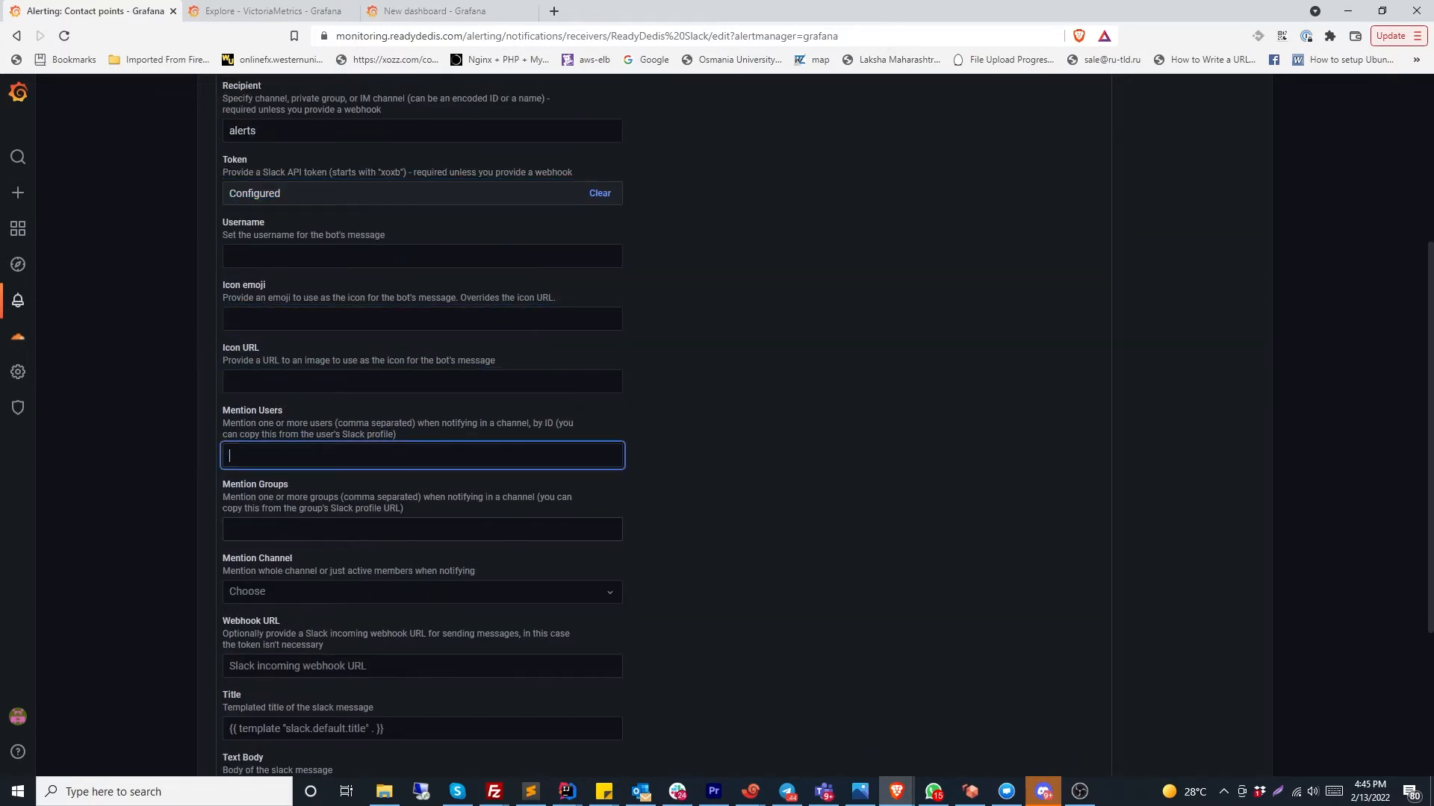
key("Tab")
left_click(278, 590)
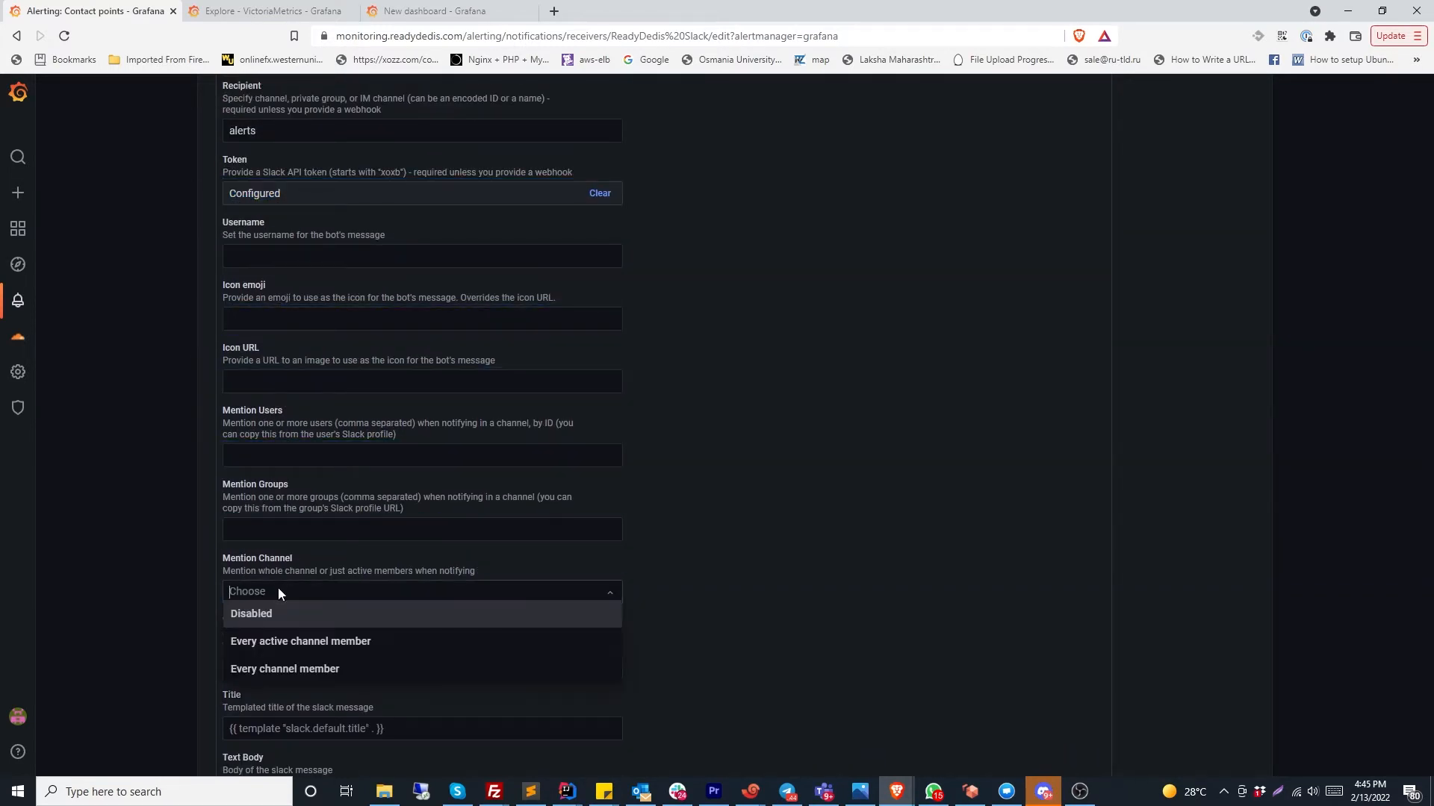
left_click(776, 573)
scroll(340, 616, "down", 2)
scroll(345, 454, "down", 2)
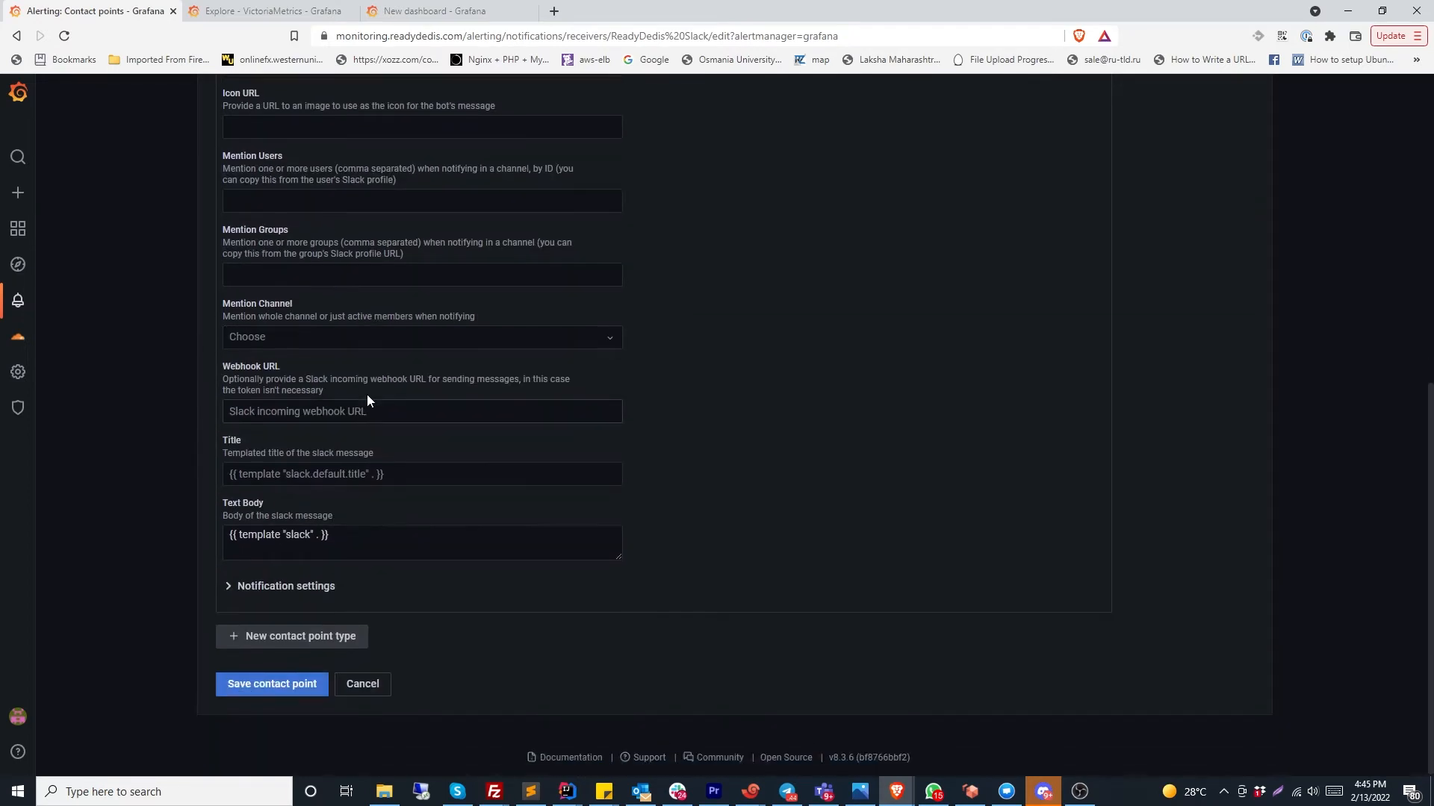
left_click(382, 584)
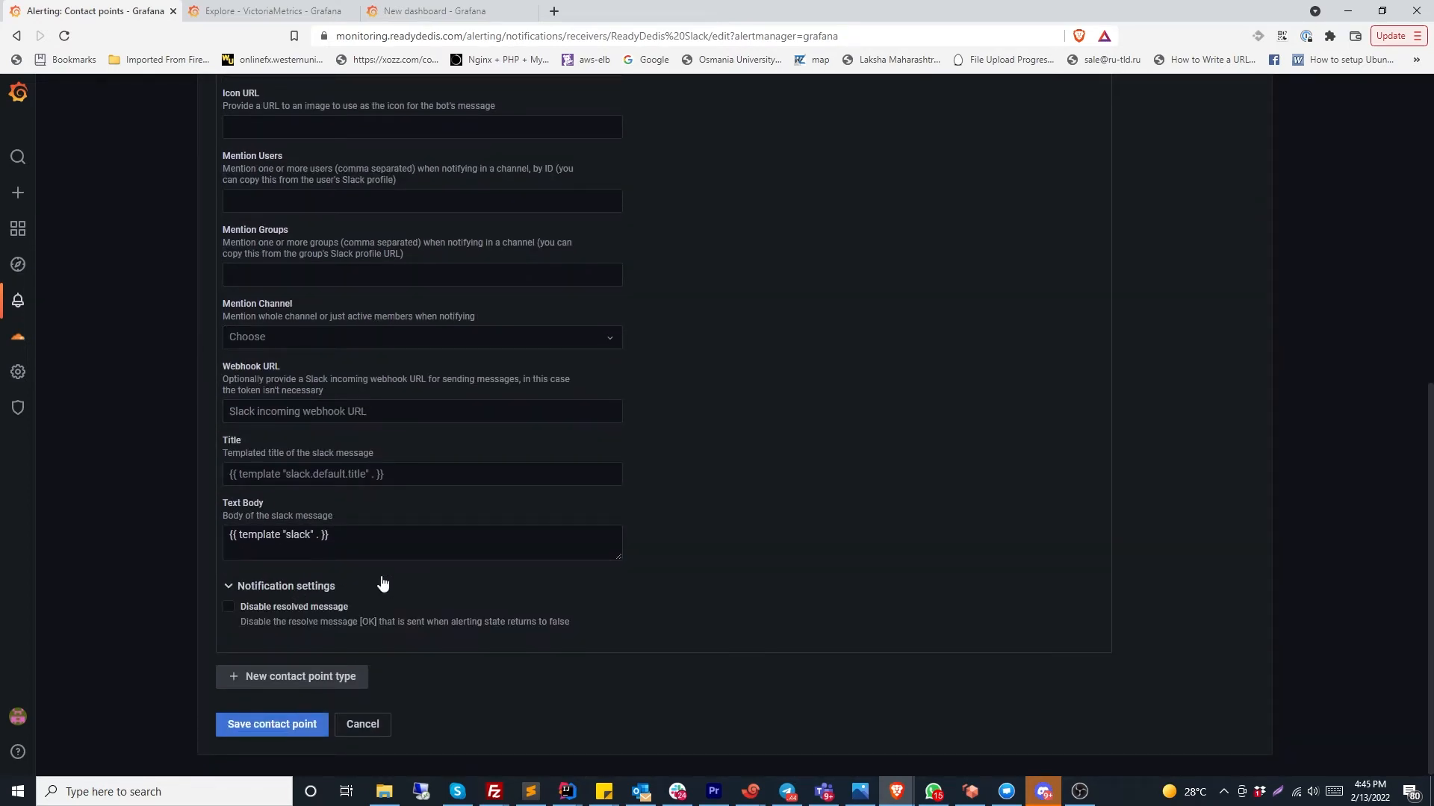
scroll(422, 570, "down", 1)
scroll(447, 612, "up", 8)
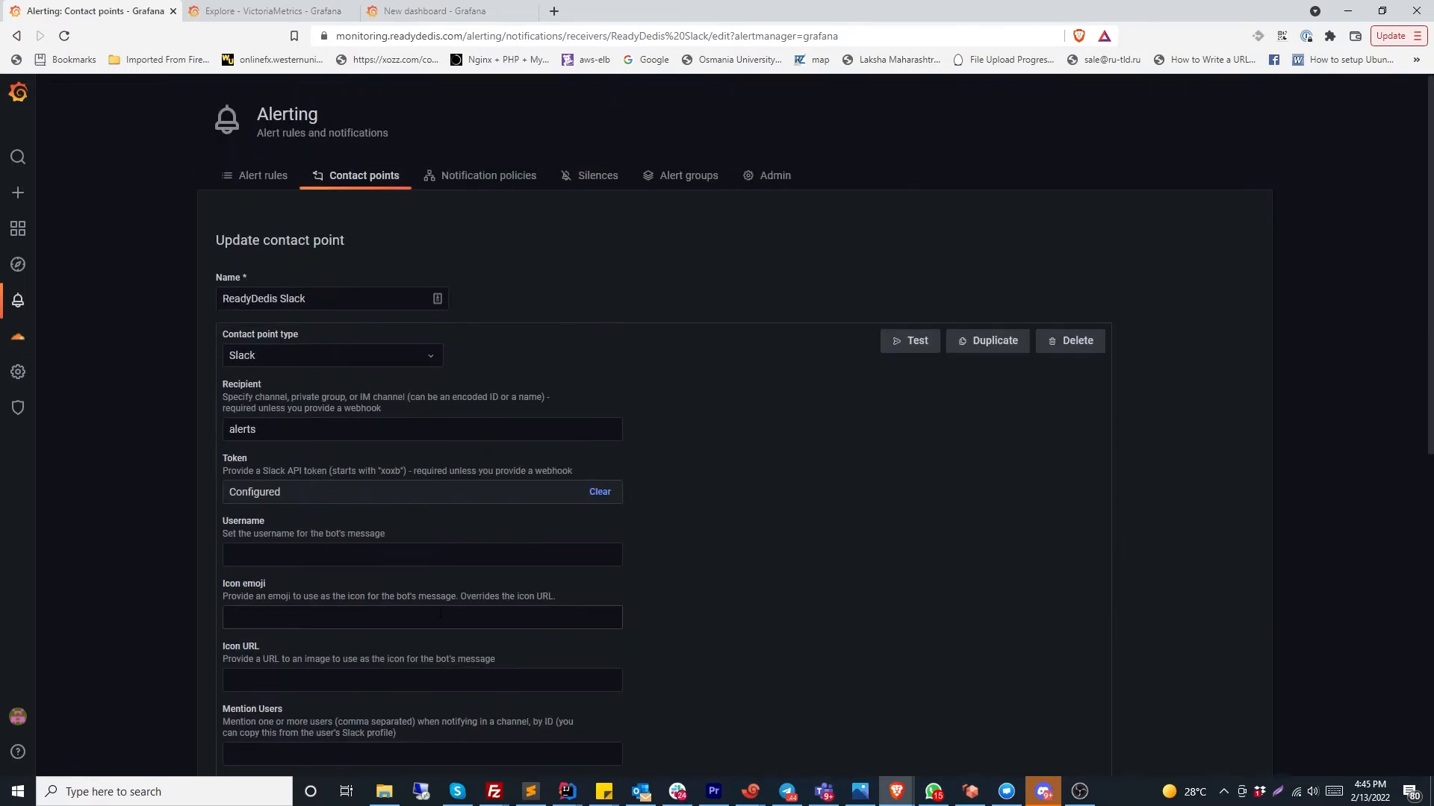
Send a predefined test notification from the ReadyDedis Slack contact point and check for it in Slack's #alerts channel
left_click(913, 348)
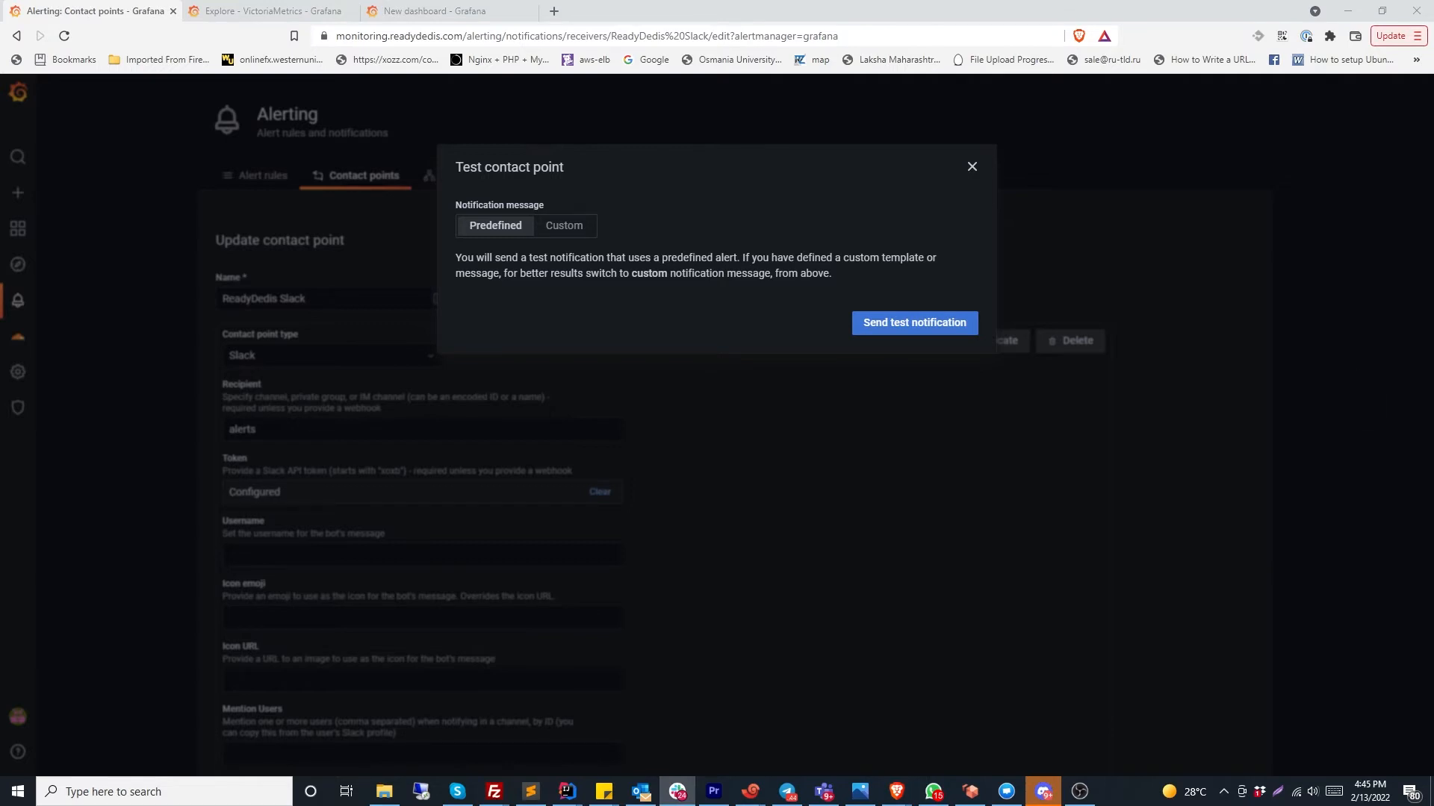
left_click_drag(1433, 359, 330, 159)
left_click(692, 184)
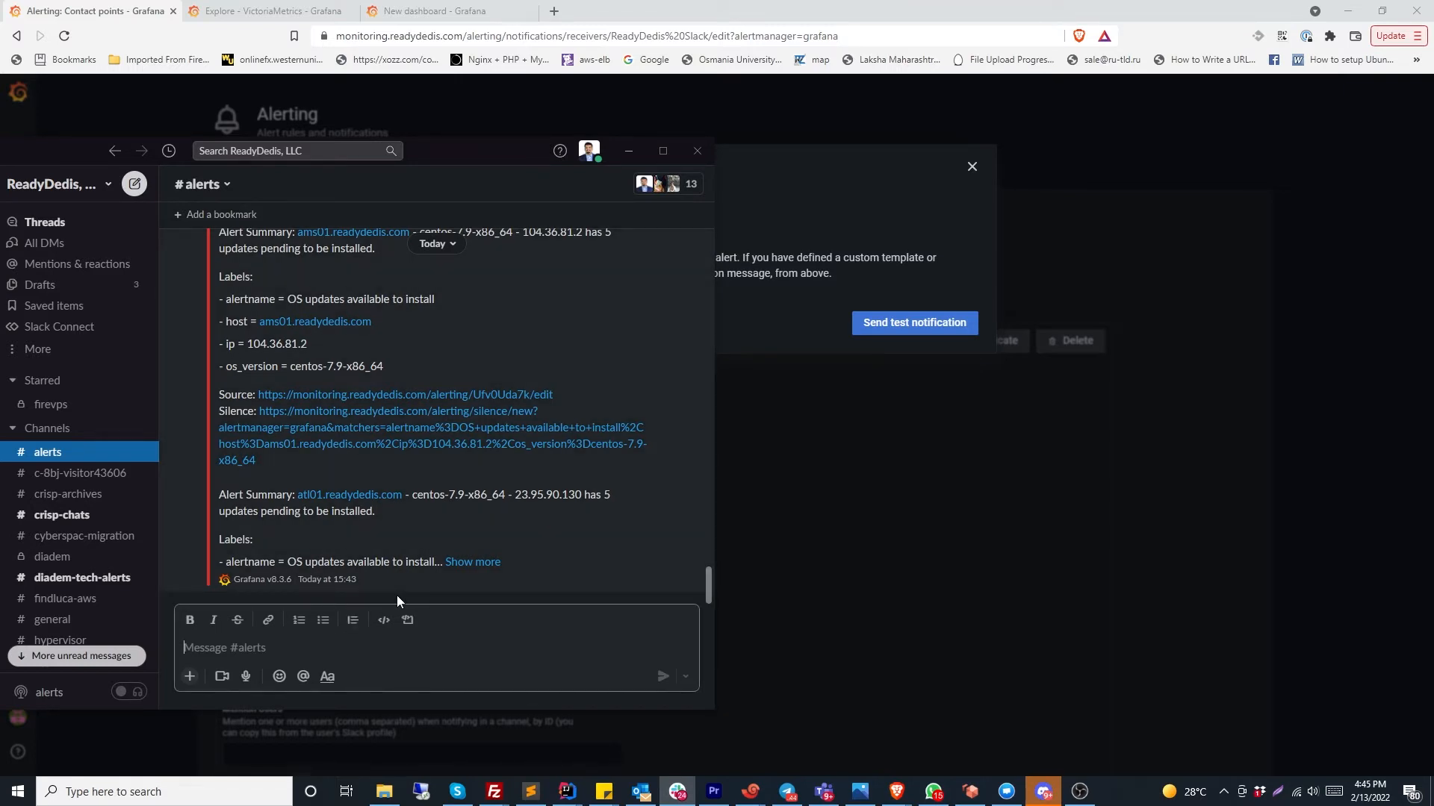
left_click(944, 328)
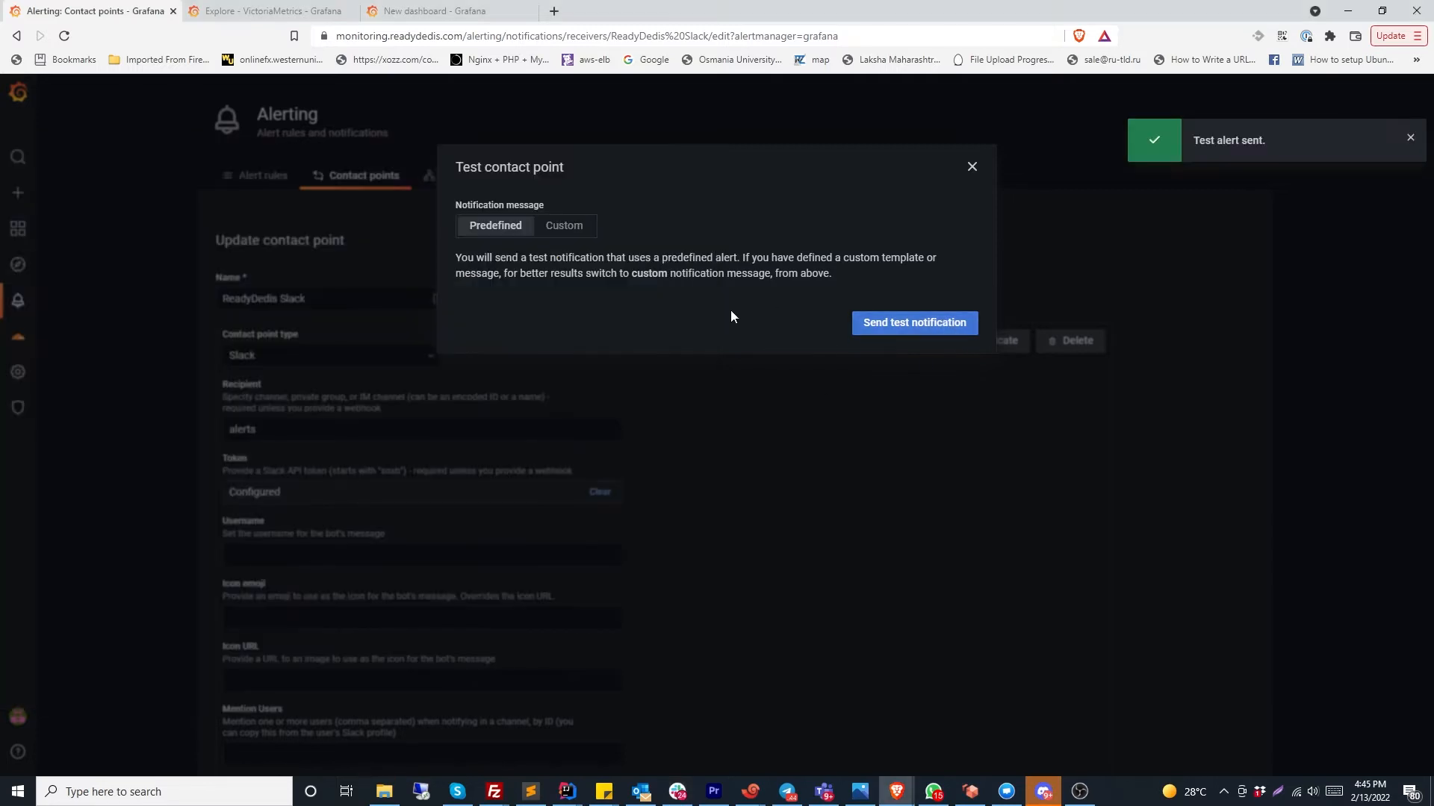
left_click(697, 437)
left_click(750, 793)
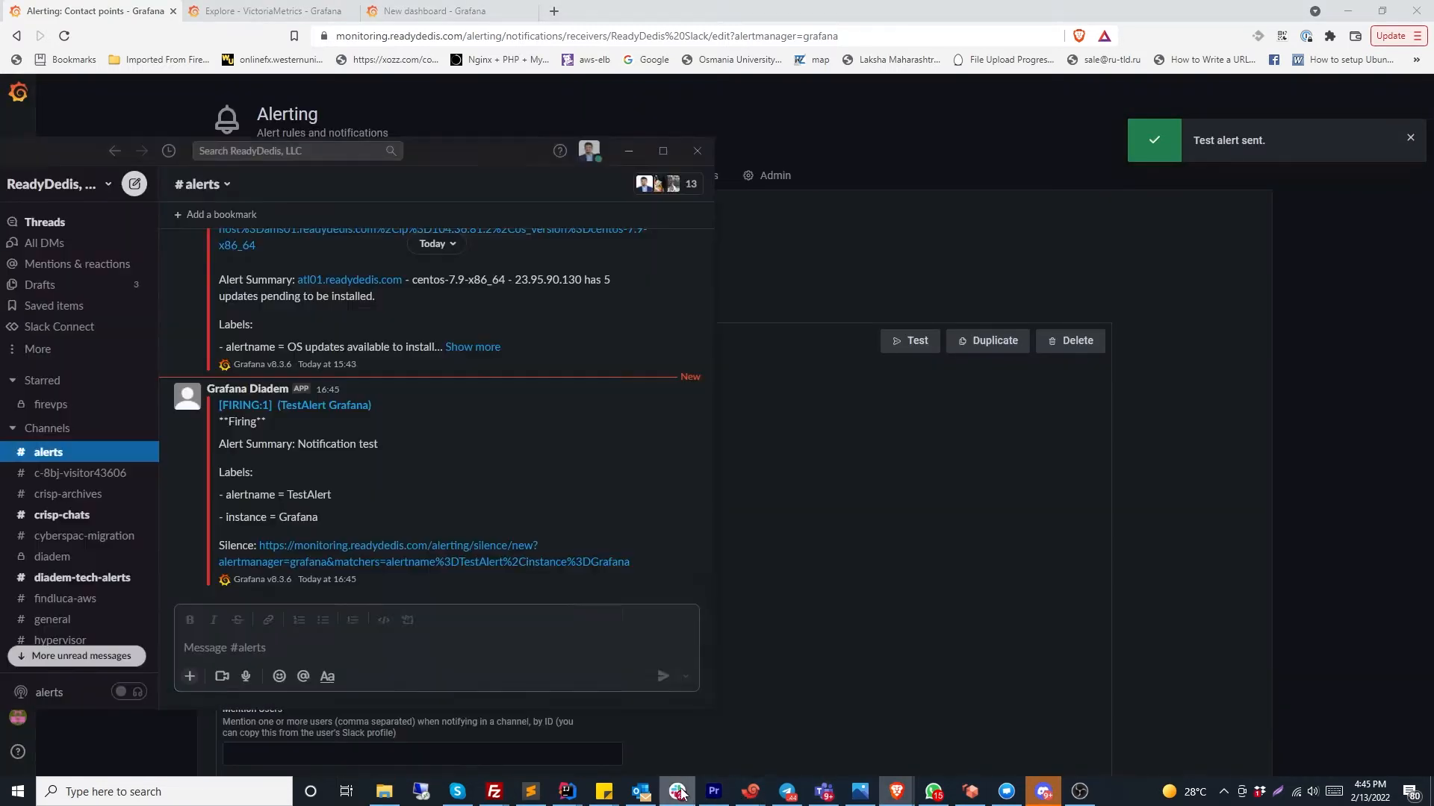
Examine the Grafana test alert's summary, labels and silence link in Slack's #alerts channel
left_click_drag(216, 404, 395, 587)
left_click(405, 589)
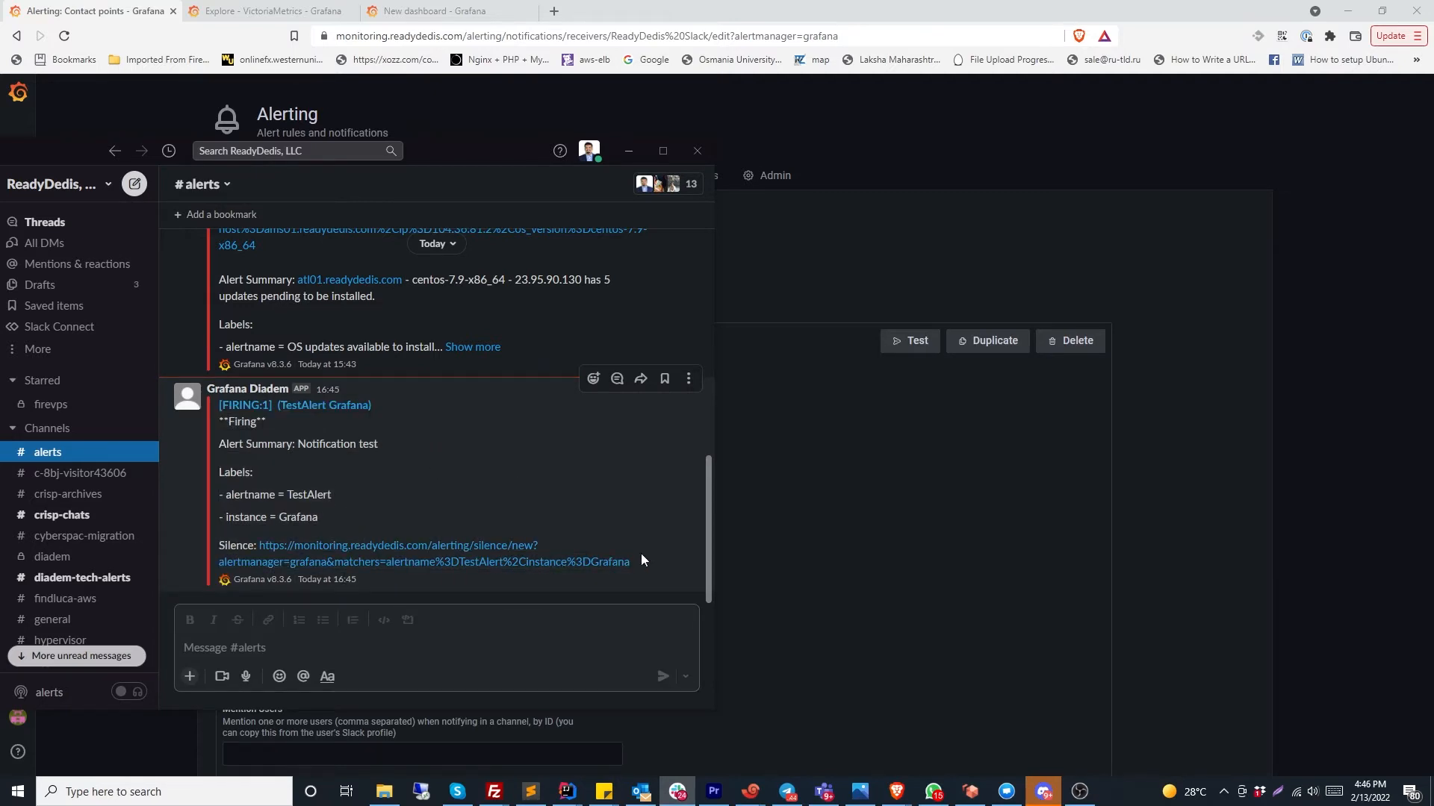
left_click_drag(617, 588, 449, 427)
left_click(312, 440)
Switch back to Grafana, clear the Text Body of the ReadyDedis Slack contact point and save it
left_click(808, 520)
scroll(464, 599, "down", 10)
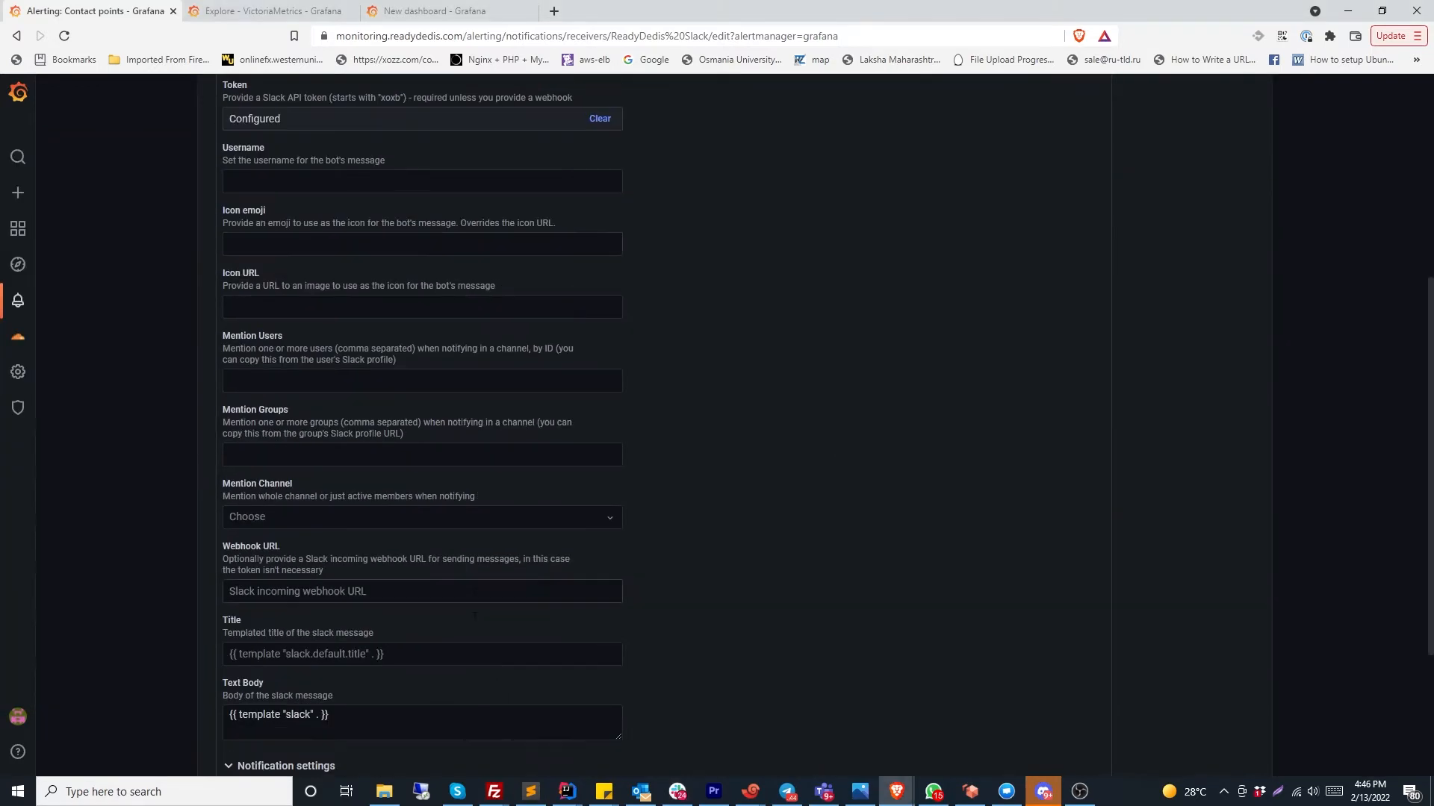
left_click_drag(374, 499, 52, 478)
key("BackSpace")
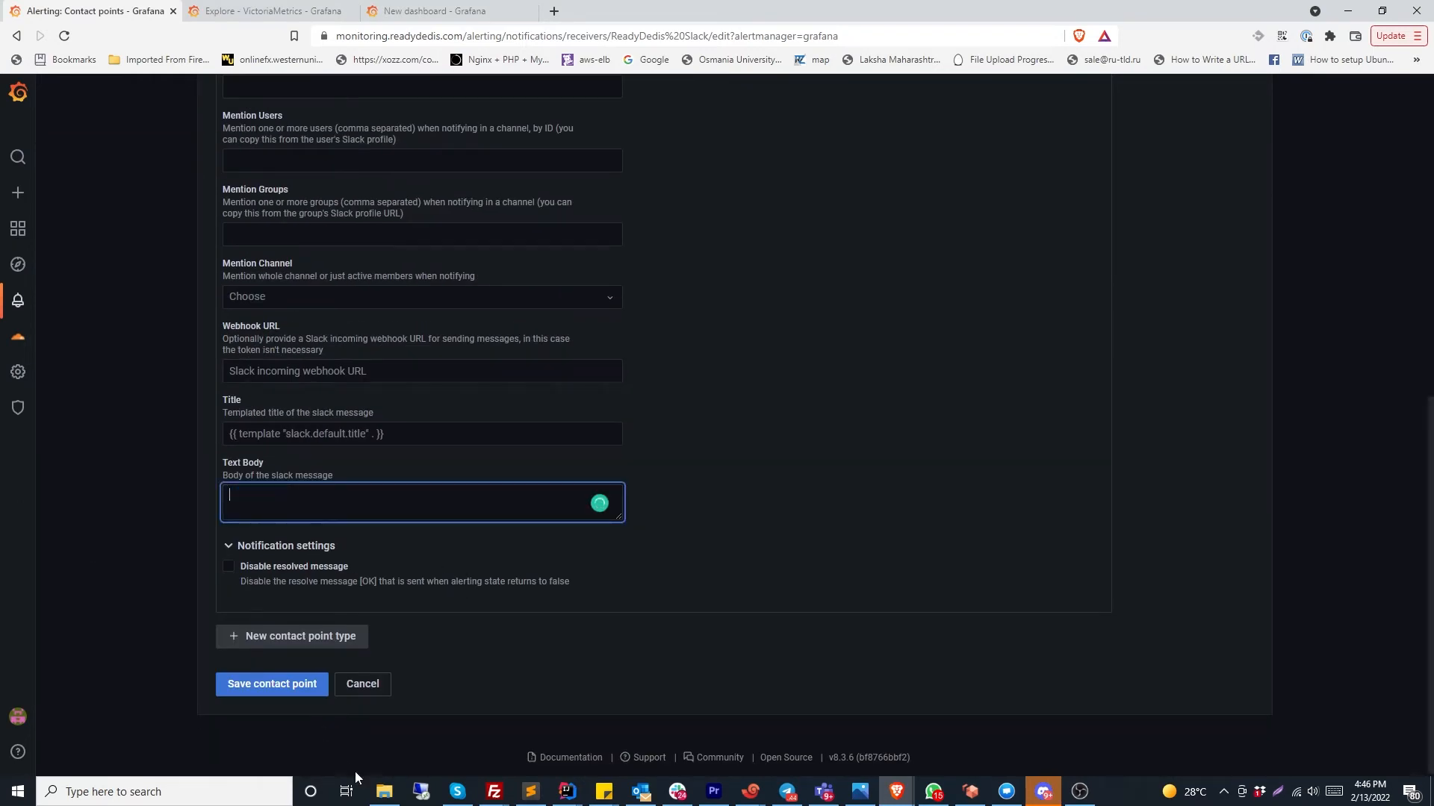
left_click(295, 690)
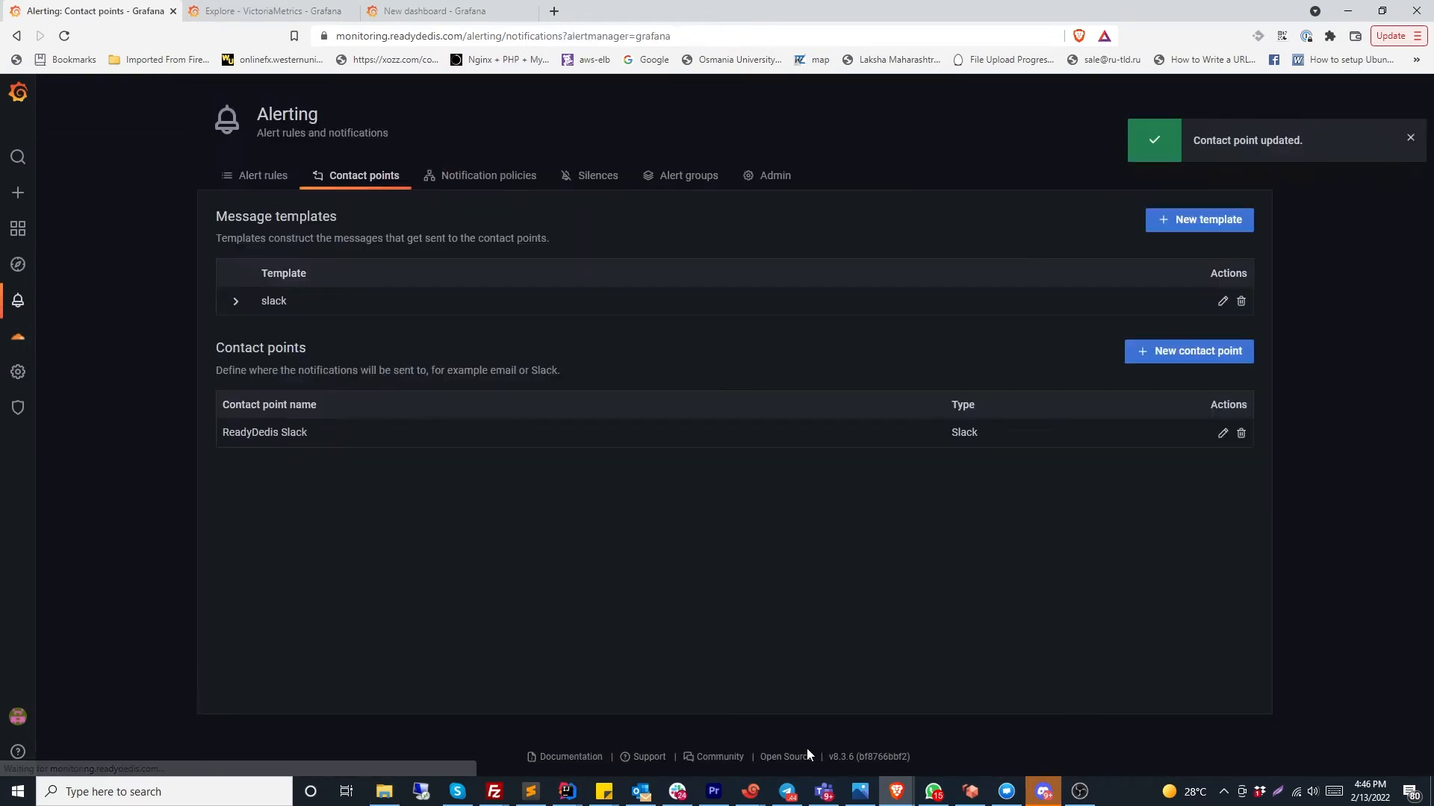
Reopen the ReadyDedis Slack contact point for editing and send a predefined test notification
left_click(1222, 433)
scroll(611, 720, "down", 15)
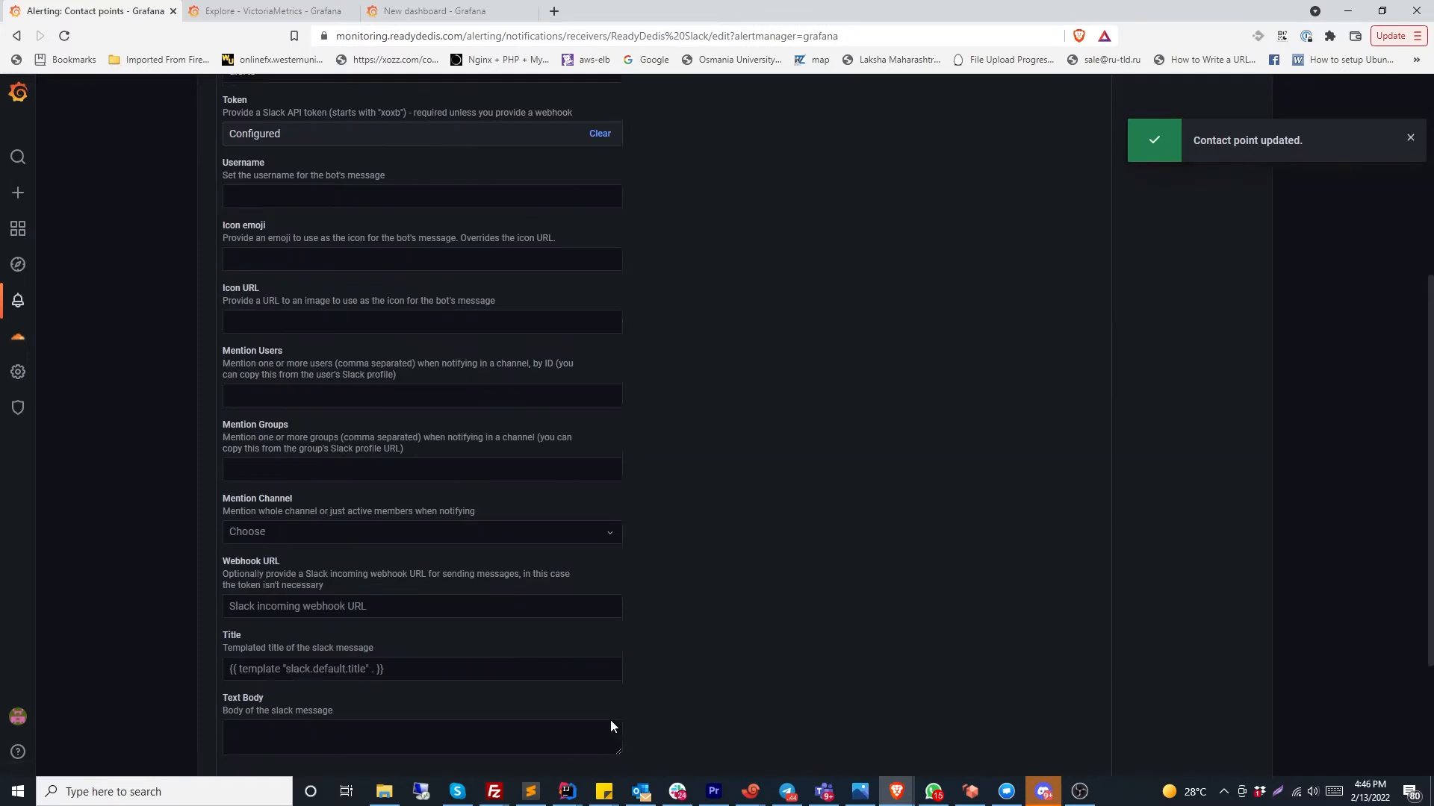
scroll(917, 397, "up", 15)
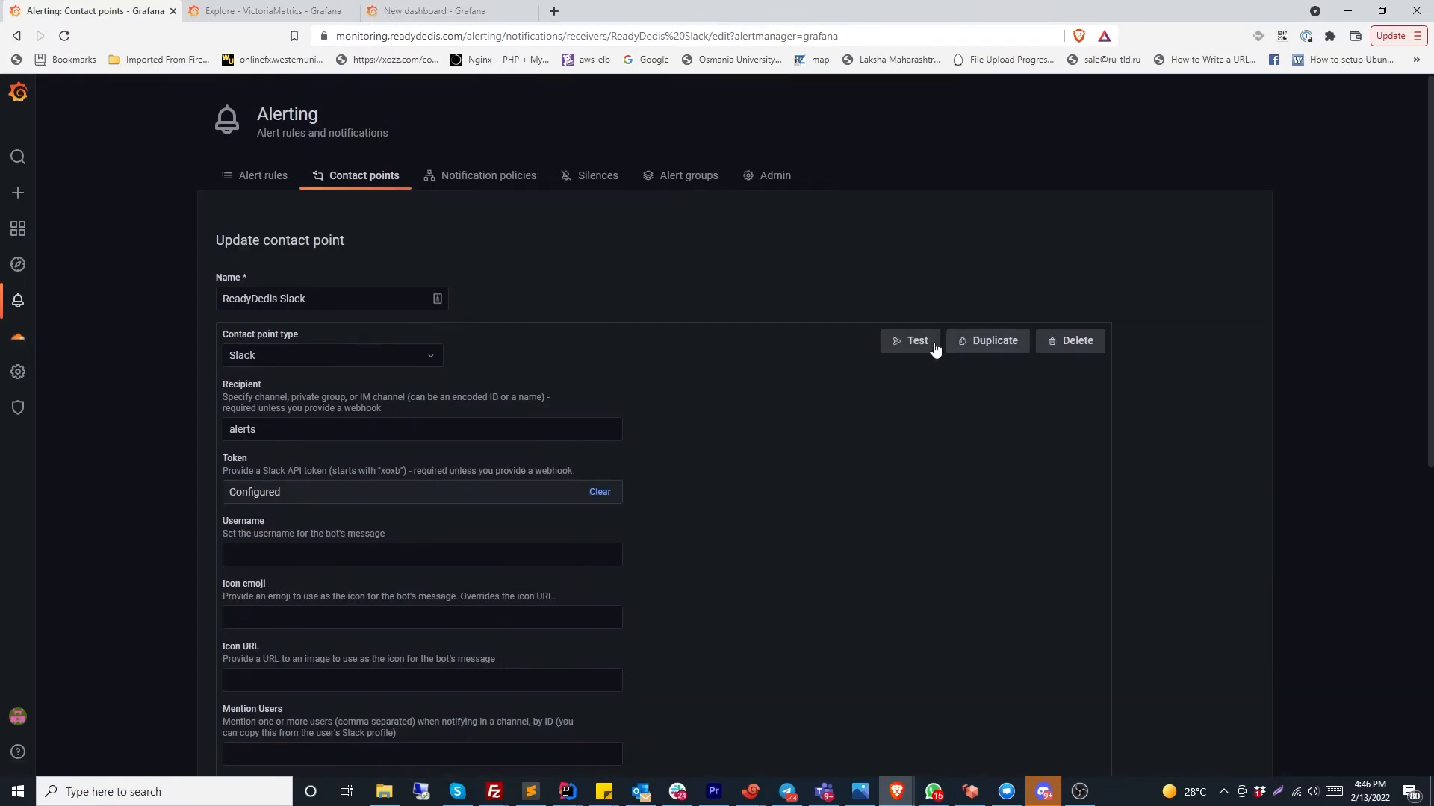
left_click(920, 341)
left_click(904, 331)
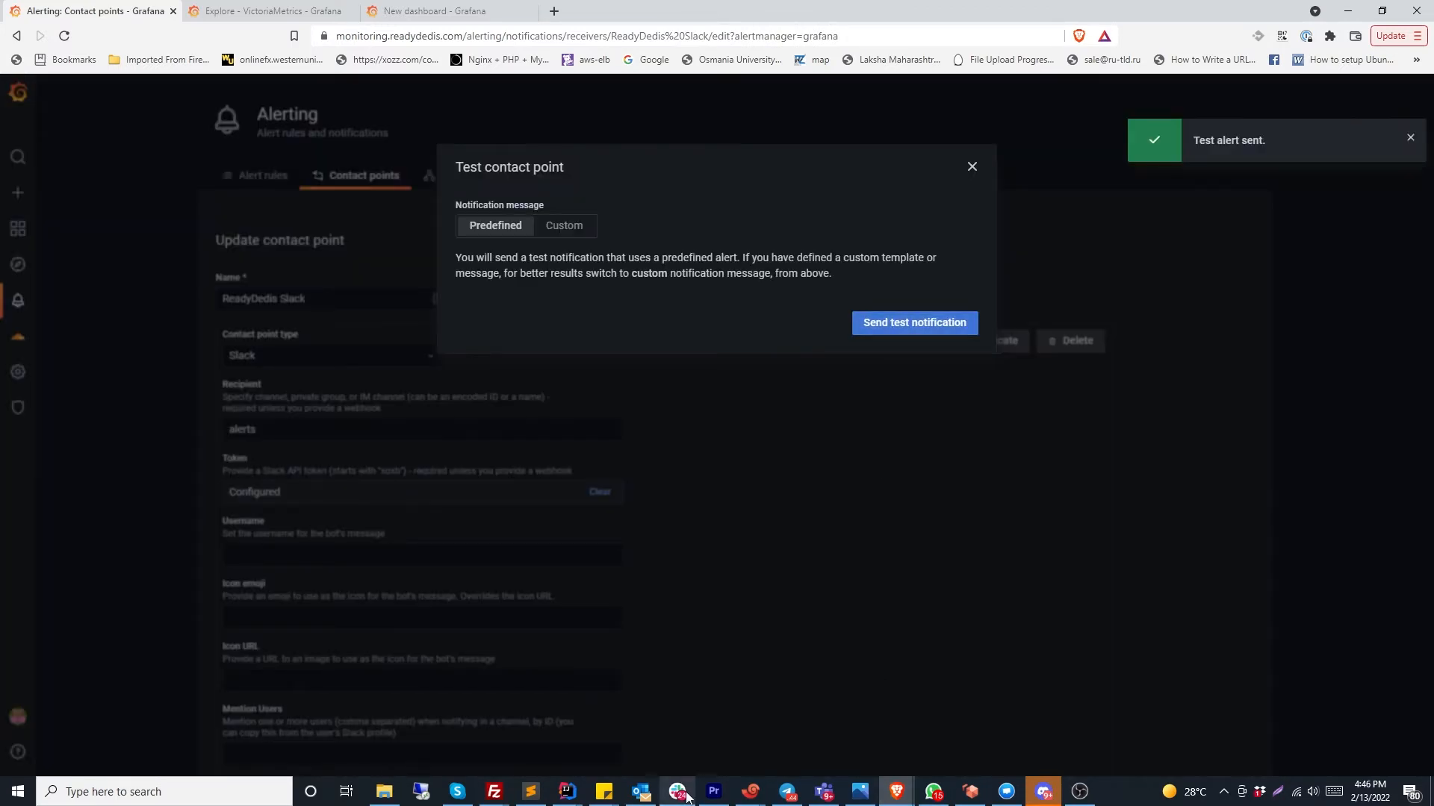
Switch to Slack, expand the newest Grafana test alert in #alerts and examine its Value line
left_click(677, 792)
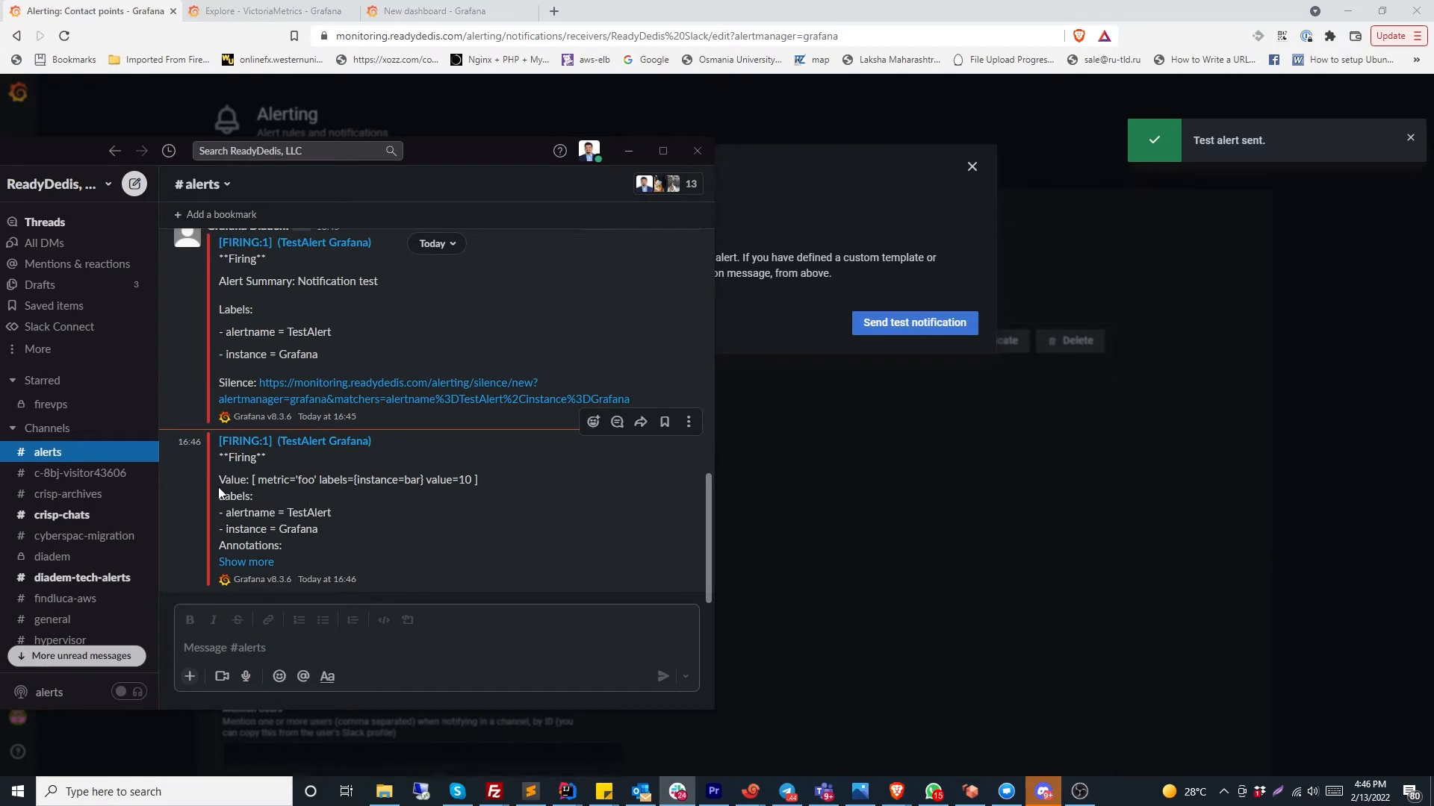
left_click(246, 563)
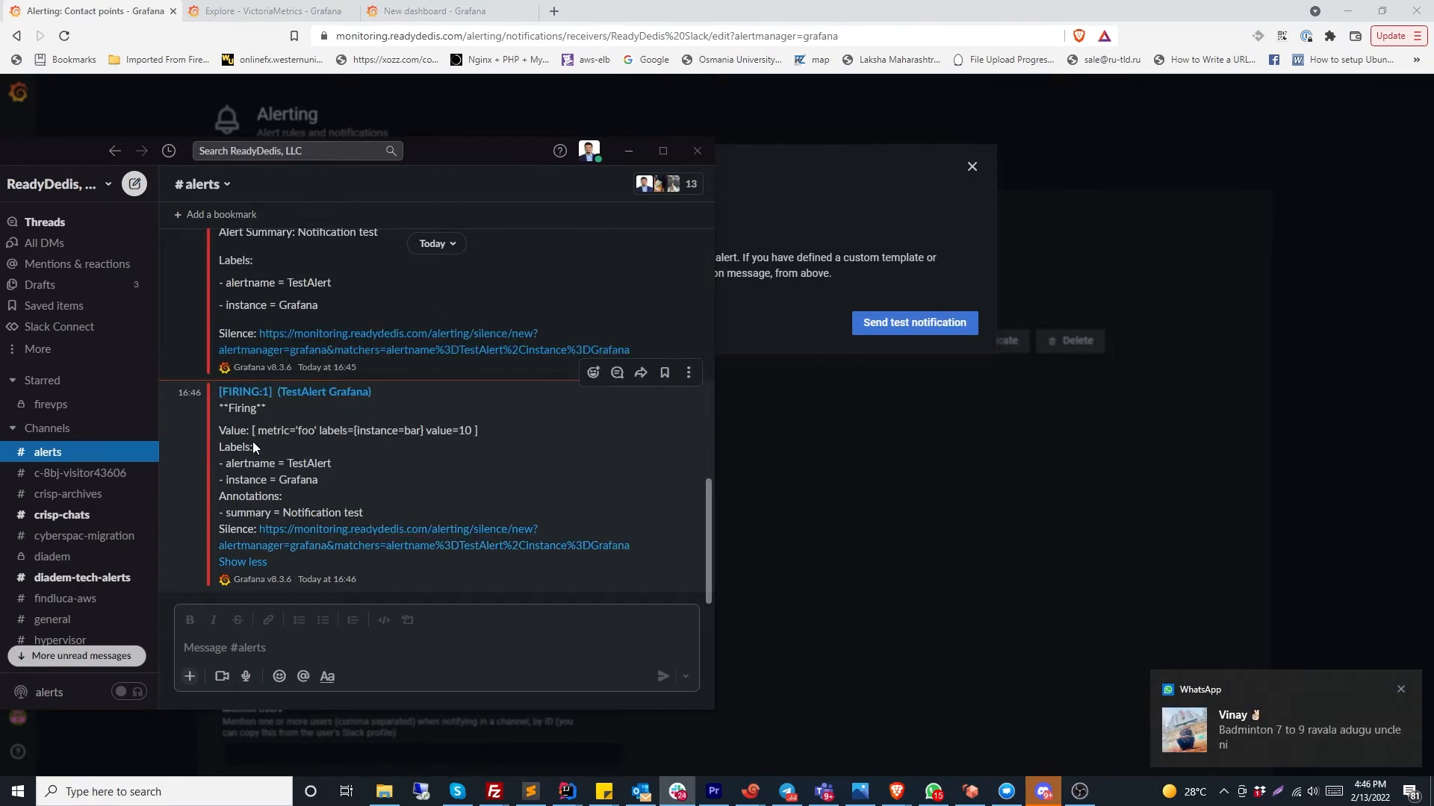
mouse_move(252, 422)
left_mouse_down()
mouse_move(493, 428)
mouse_move(281, 444)
mouse_move(253, 430)
left_mouse_up()
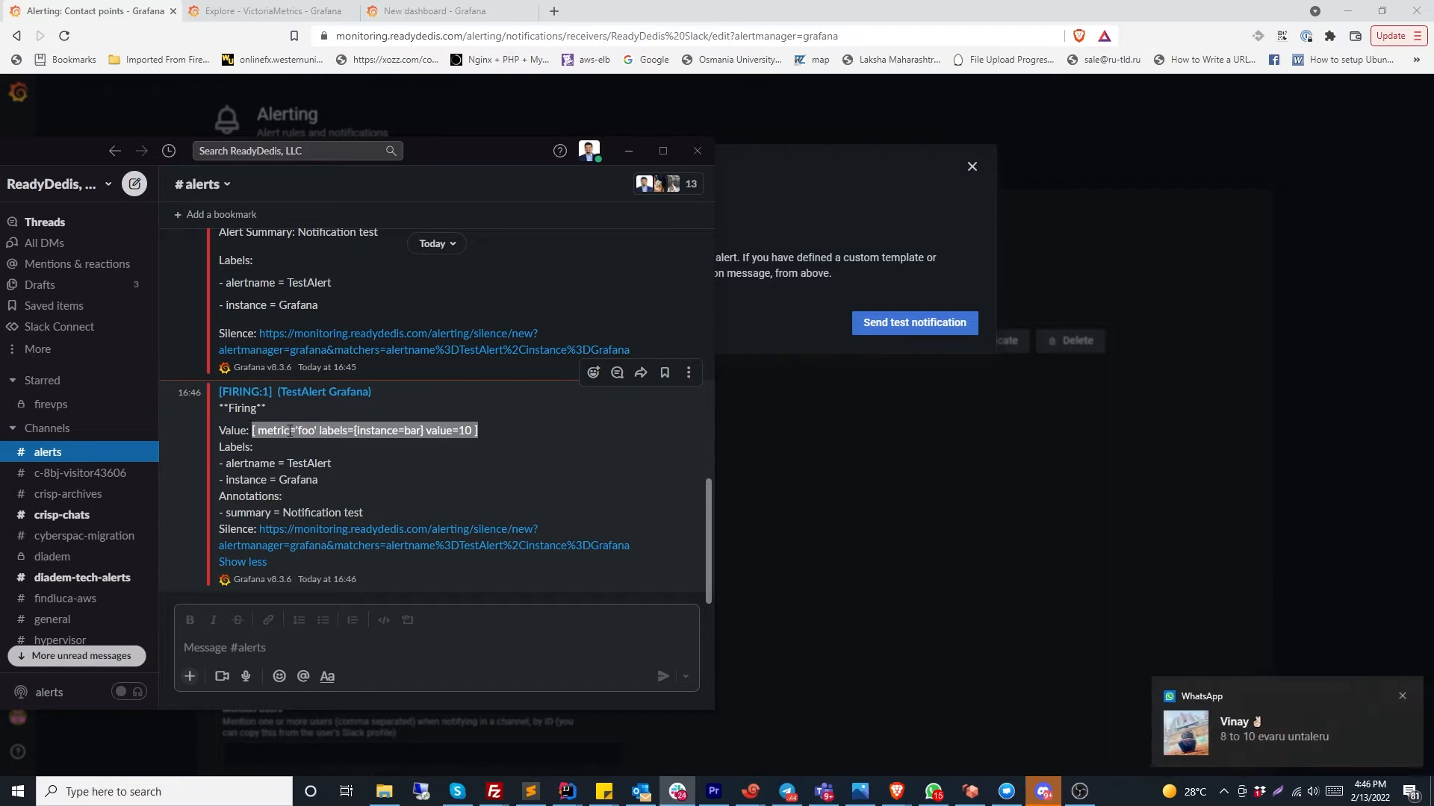
left_click(338, 432)
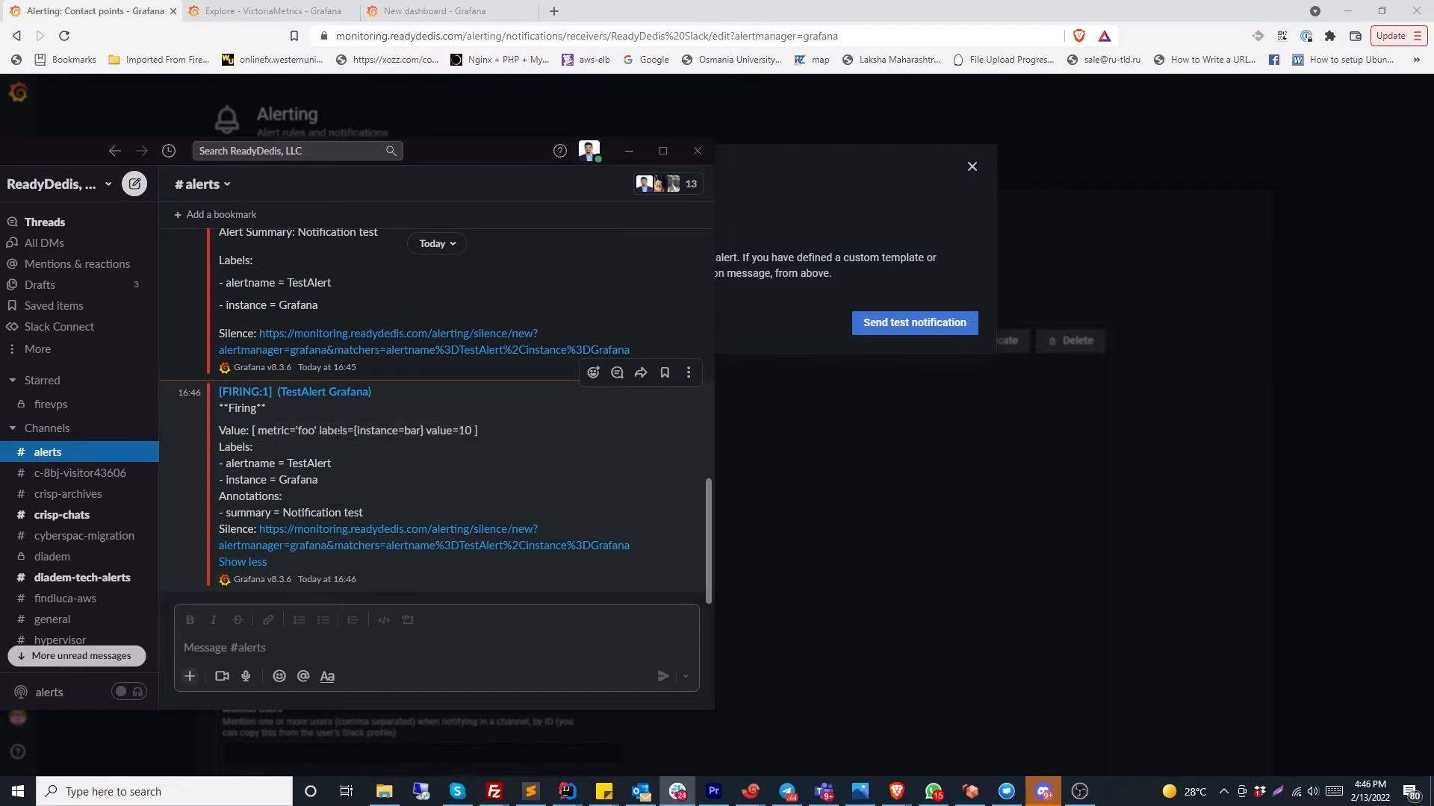
left_click_drag(250, 431, 468, 431)
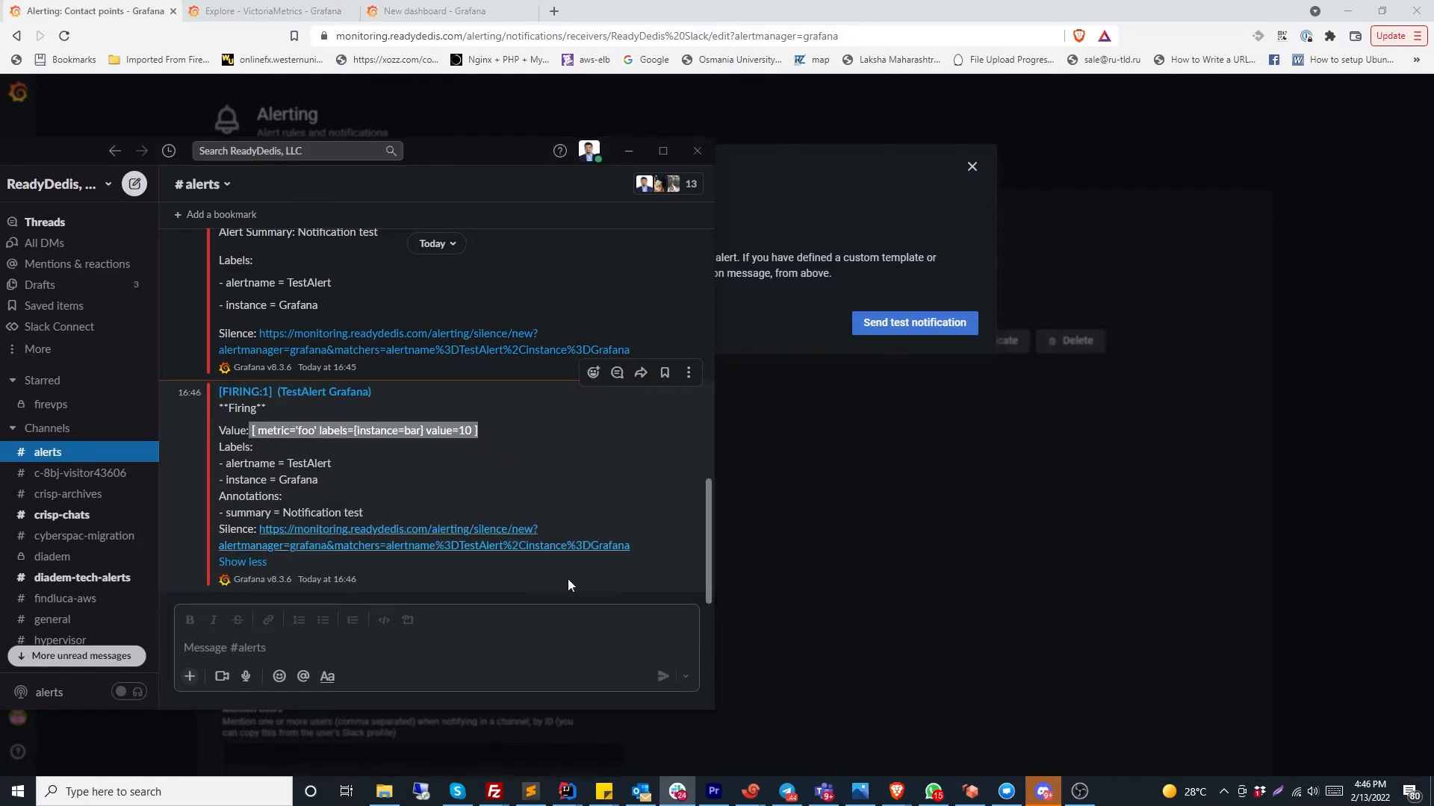
Close WhatsApp and examine the value, labels and annotations of the expanded test alert in Slack
right_click(934, 792)
left_click(923, 761)
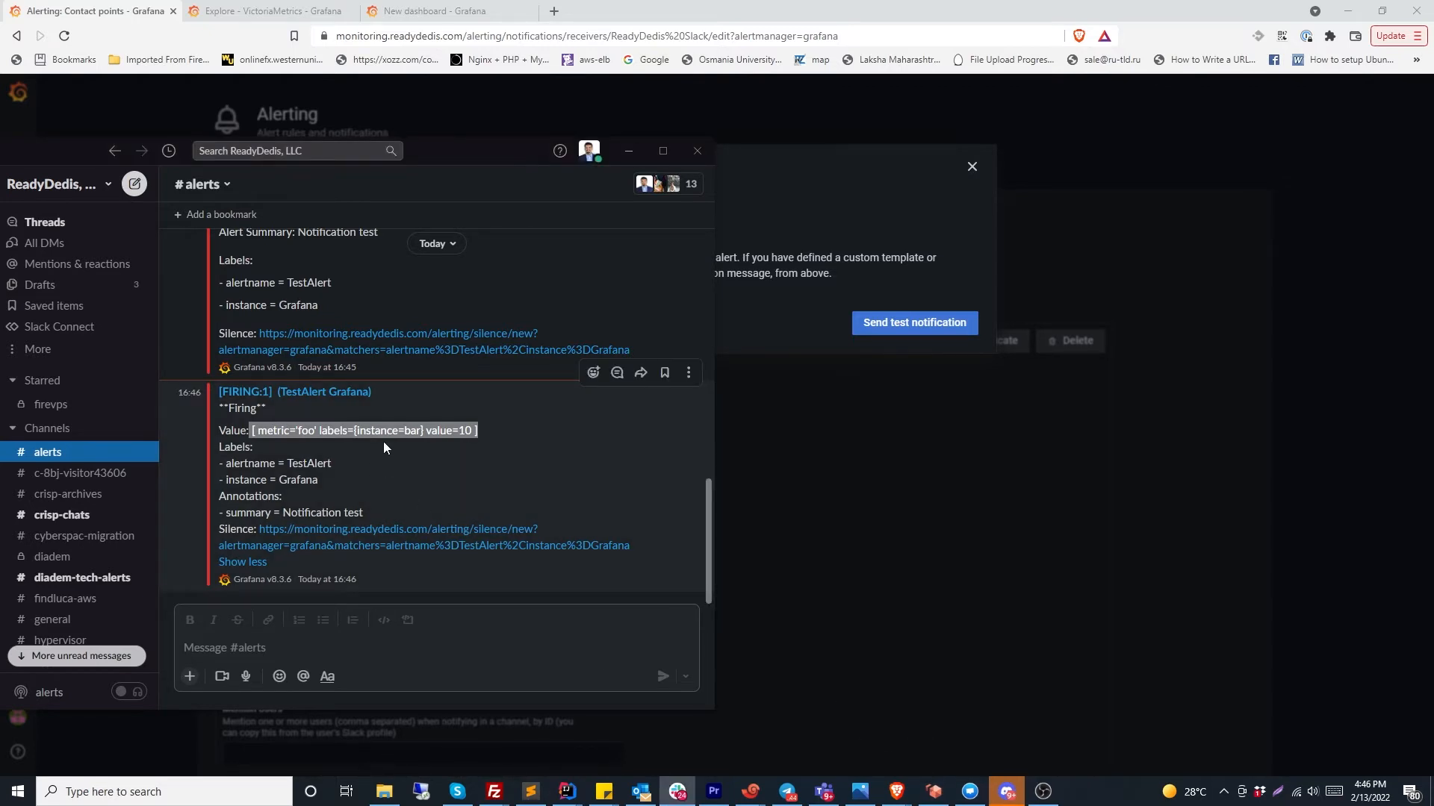
left_click_drag(499, 436, 247, 431)
left_click_drag(303, 495, 215, 458)
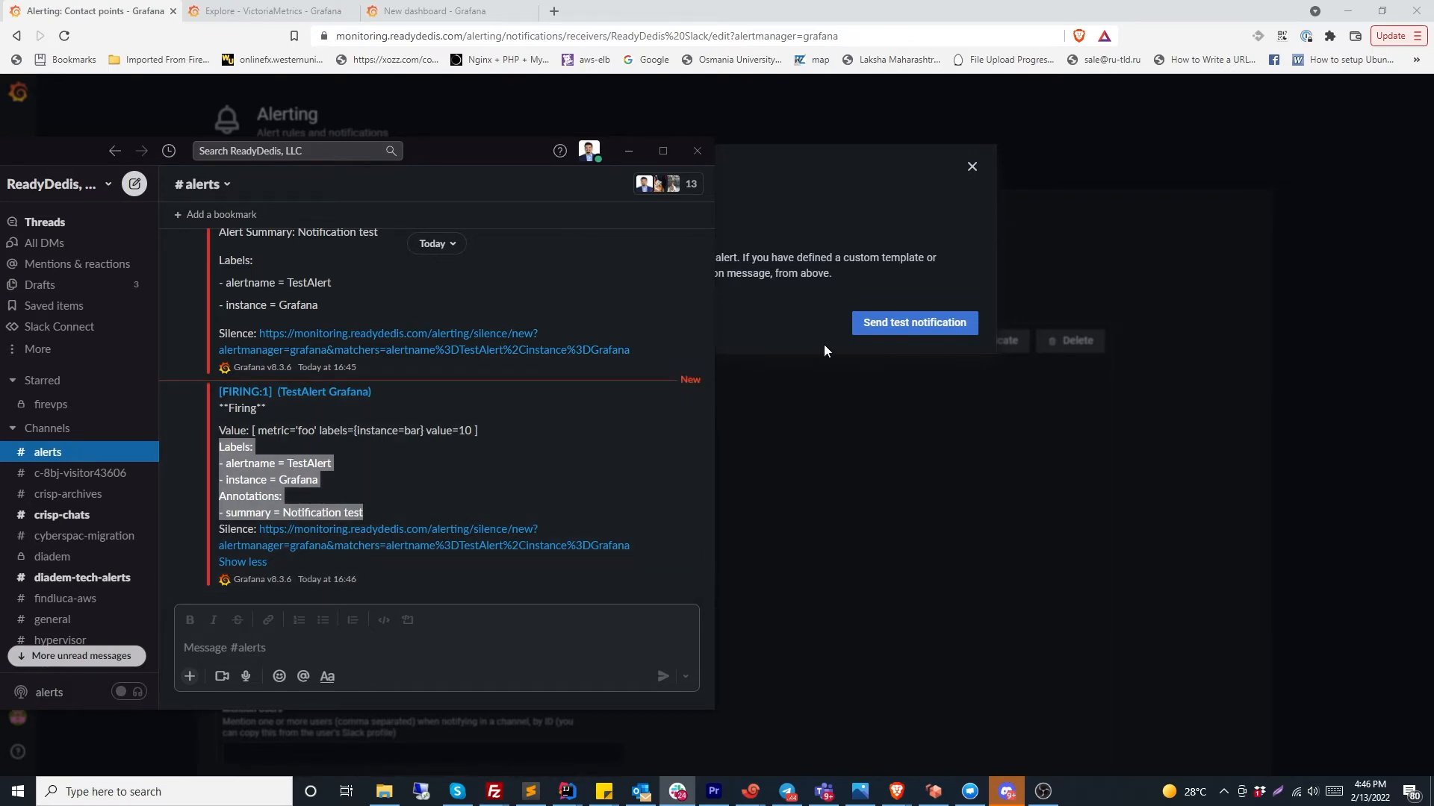
Return to Grafana, dismissing the test notification dialog and cancelling the contact point edit
left_click(629, 163)
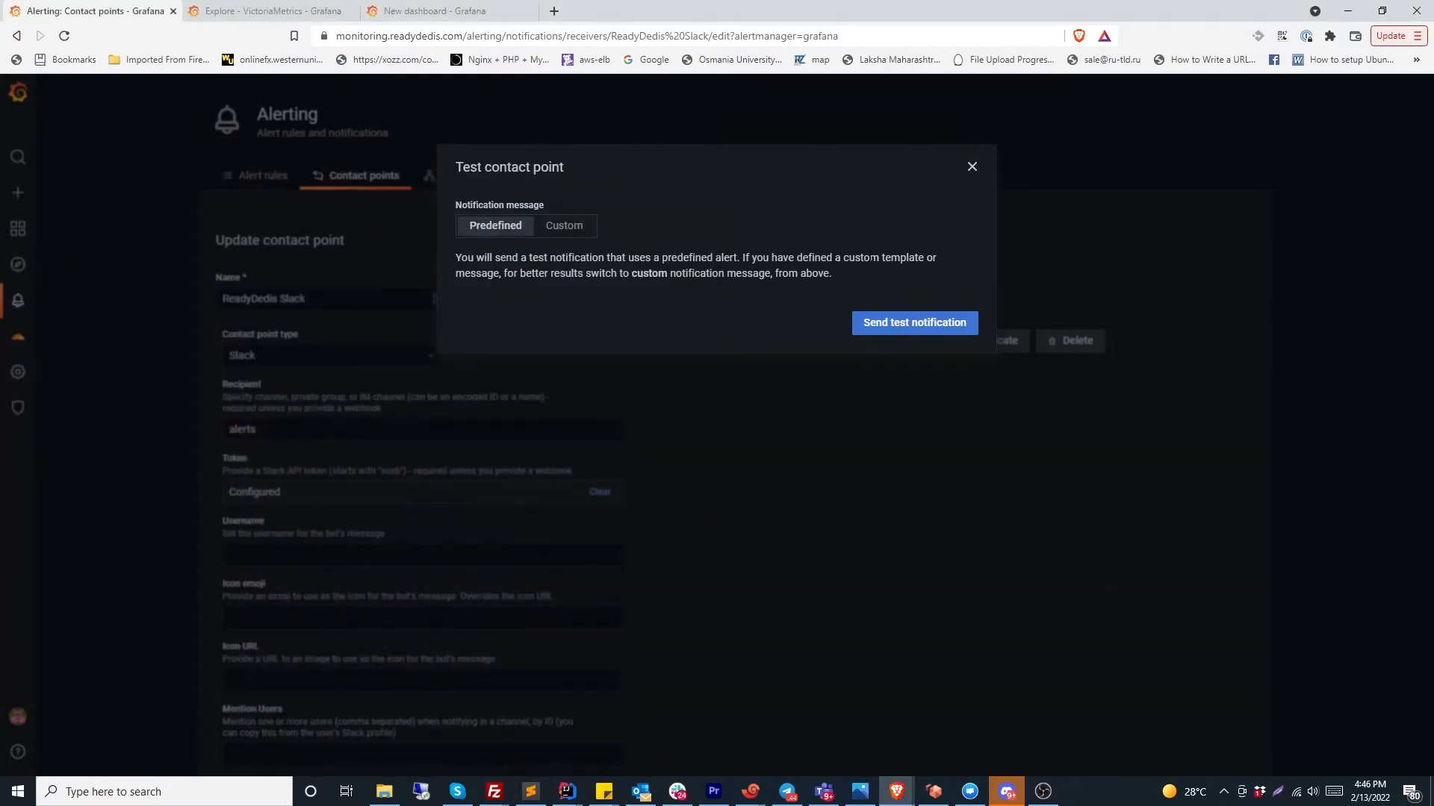
left_click(970, 166)
scroll(725, 586, "down", 8)
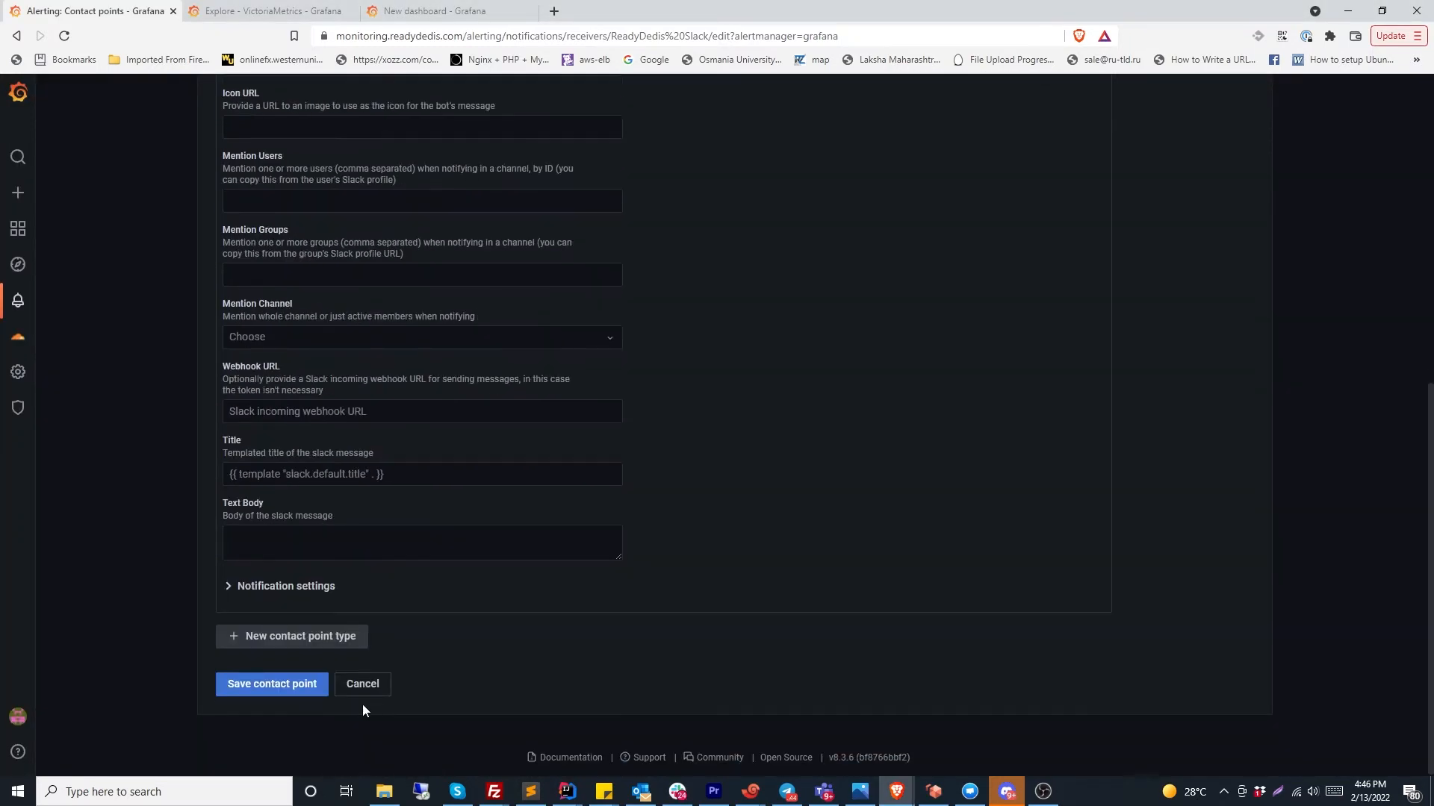
left_click(364, 684)
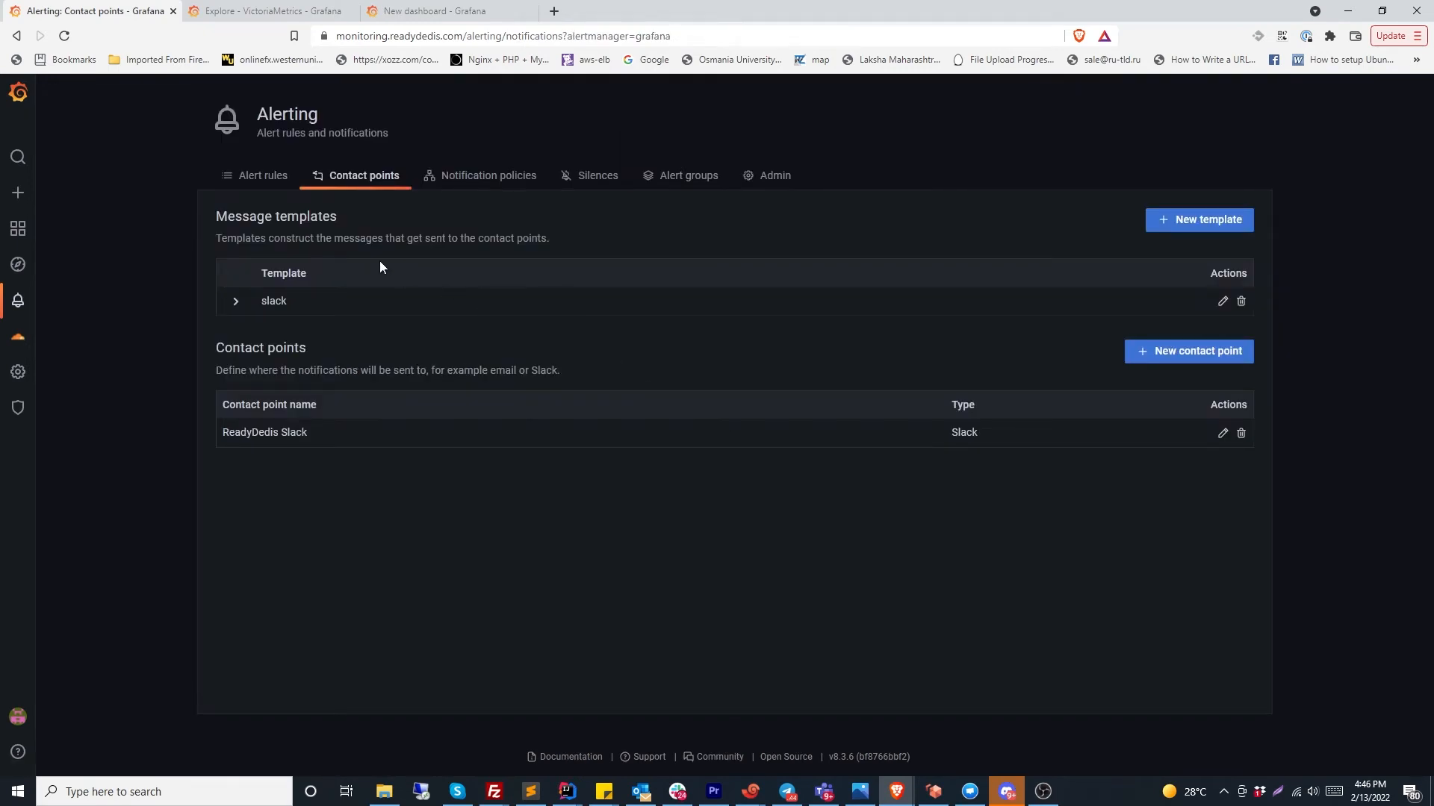
Set the Text Body of the ReadyDedis Slack contact point to {{ template "slack" . }} and save it
left_click(1218, 433)
scroll(545, 581, "down", 8)
left_click(383, 540)
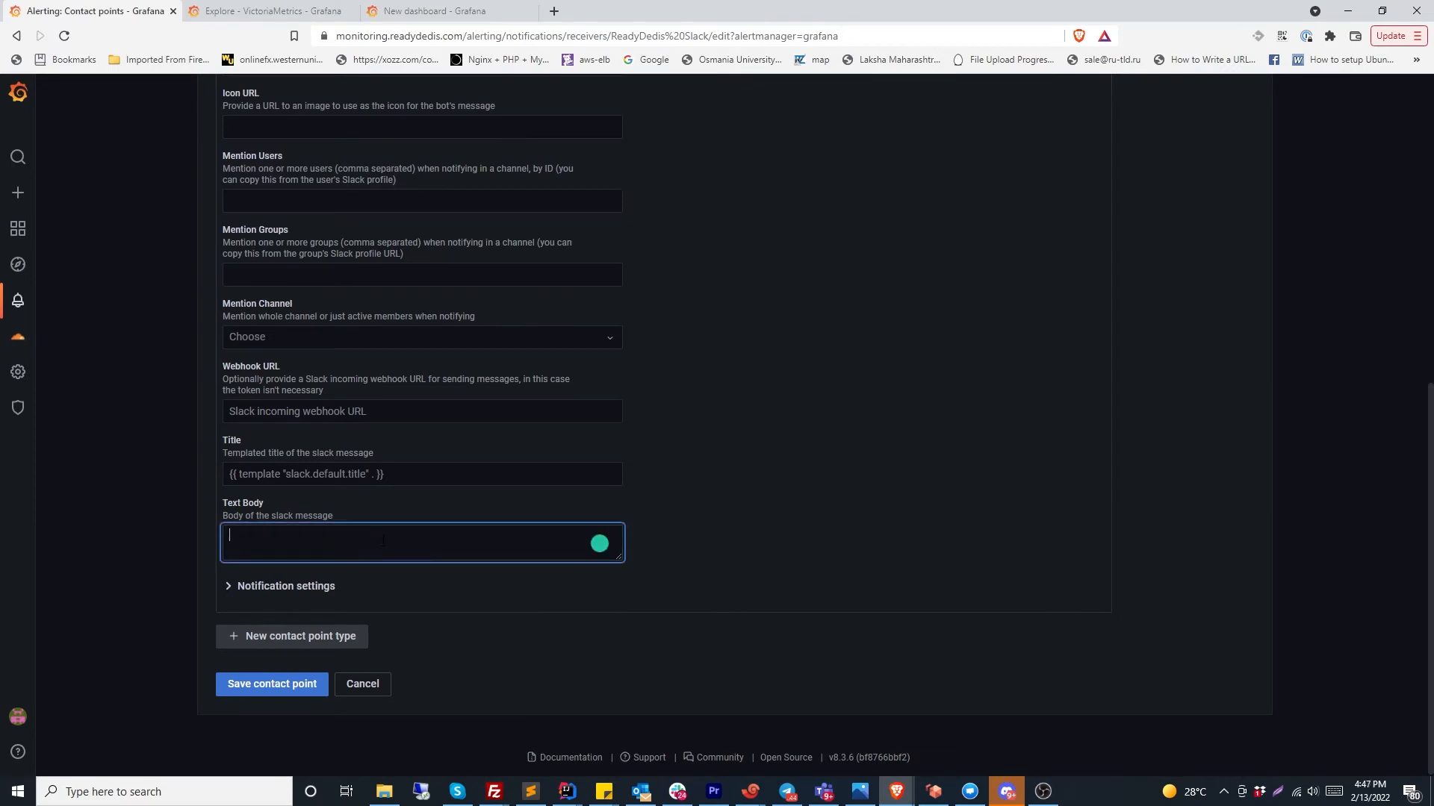
type("{{ template \"slack\" . }}")
left_click(290, 688)
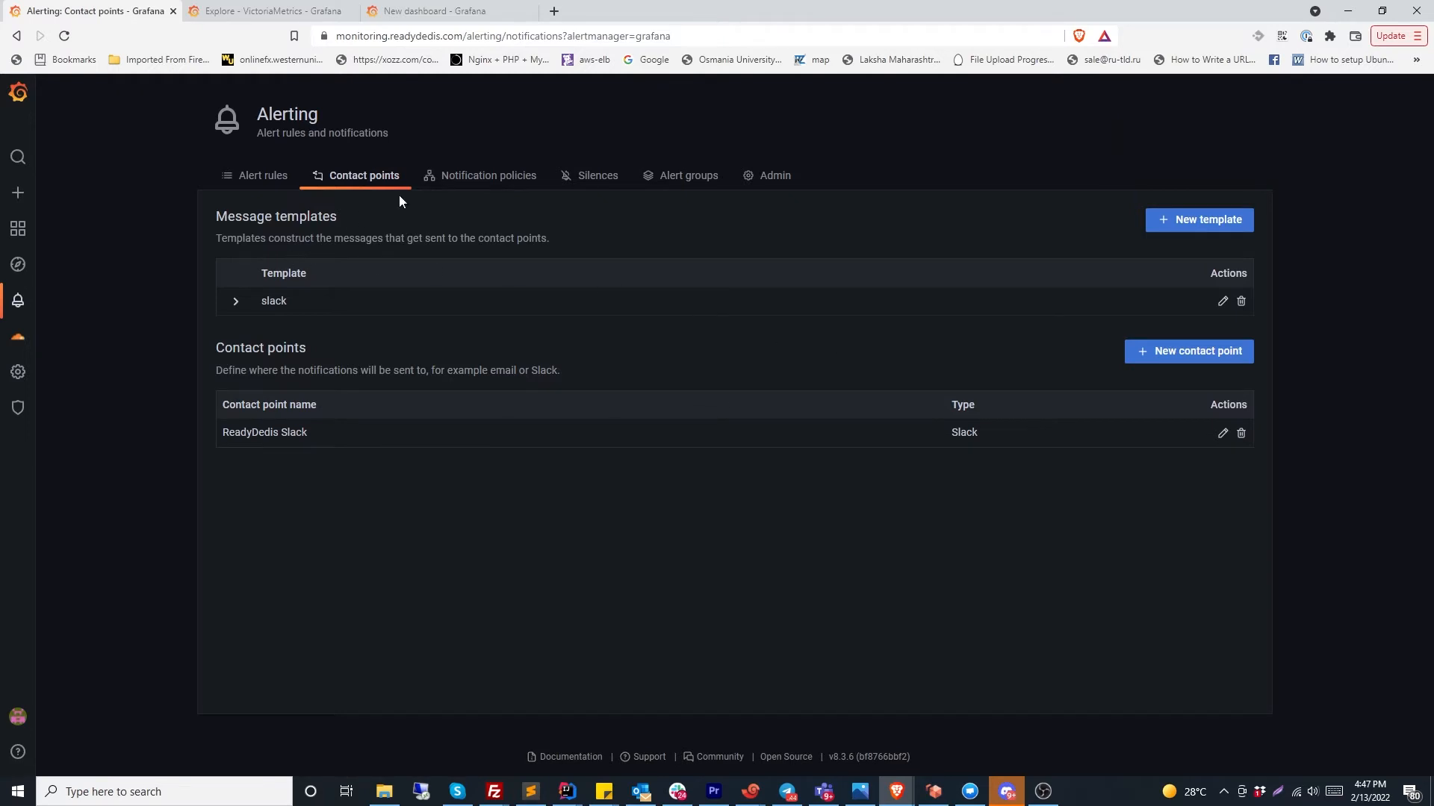
Create a new specific notification policy with a matching label of client = firevps
left_click(485, 192)
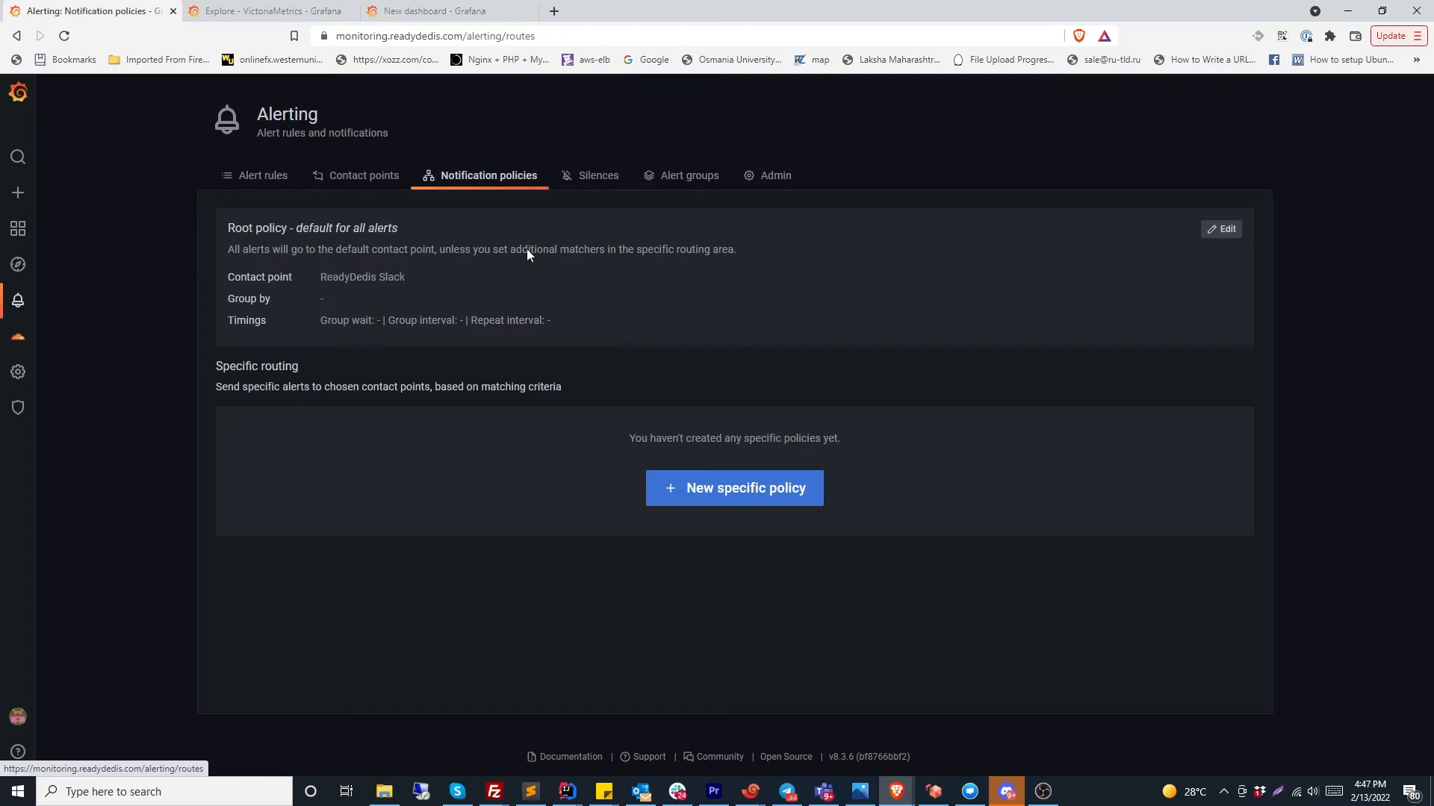
left_click(731, 487)
scroll(374, 448, "down", 1)
left_click(321, 431)
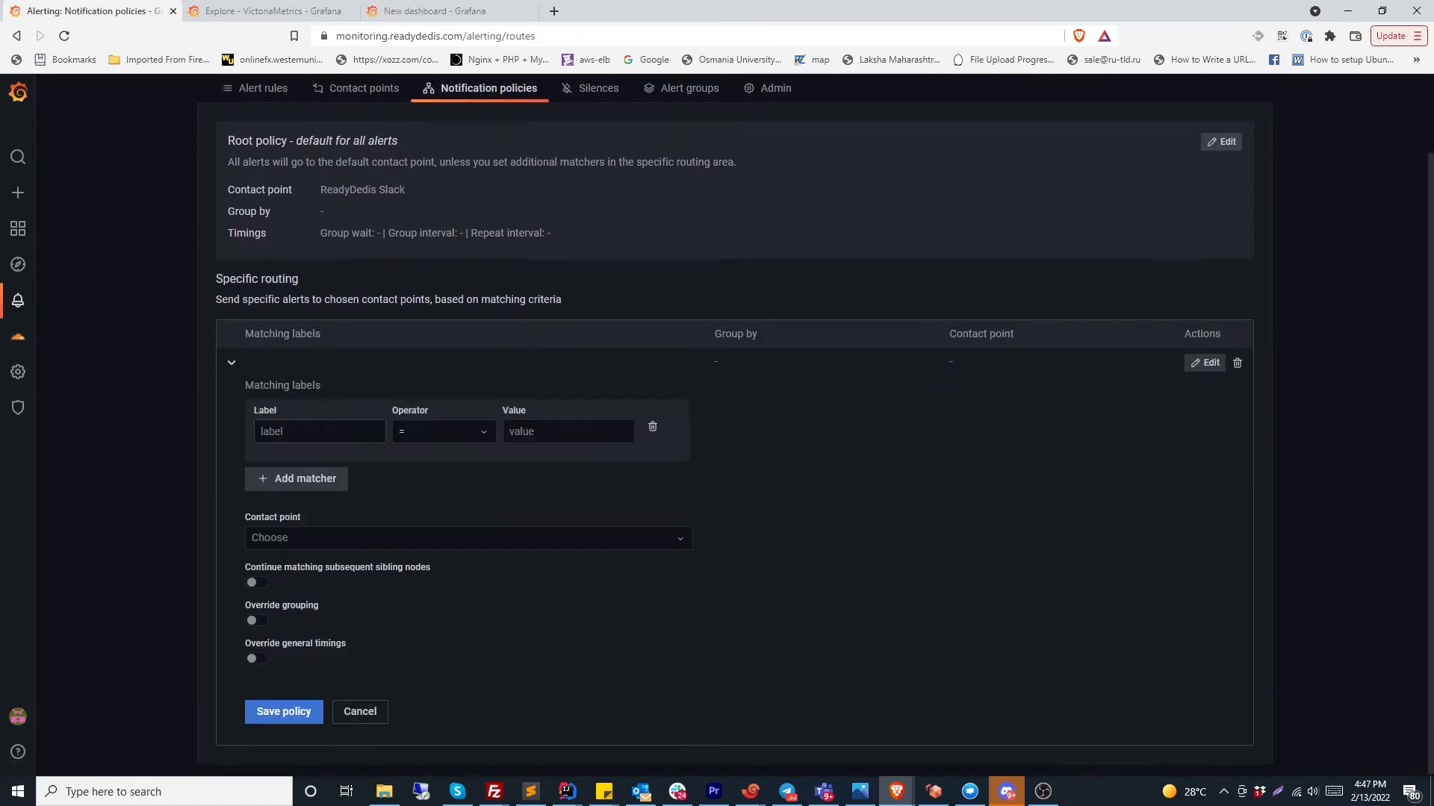
left_click(311, 427)
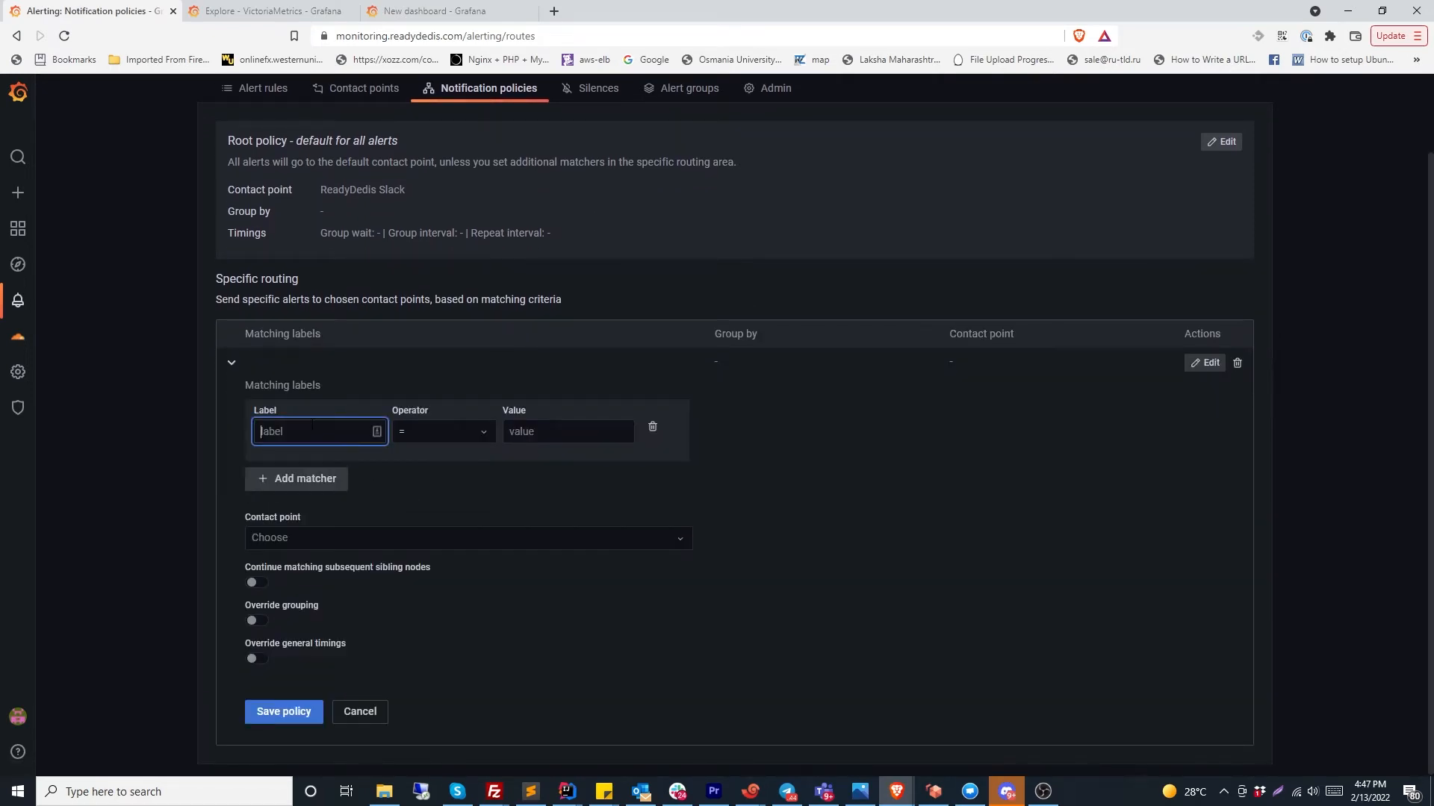
type("client")
key("Tab")
type("fir")
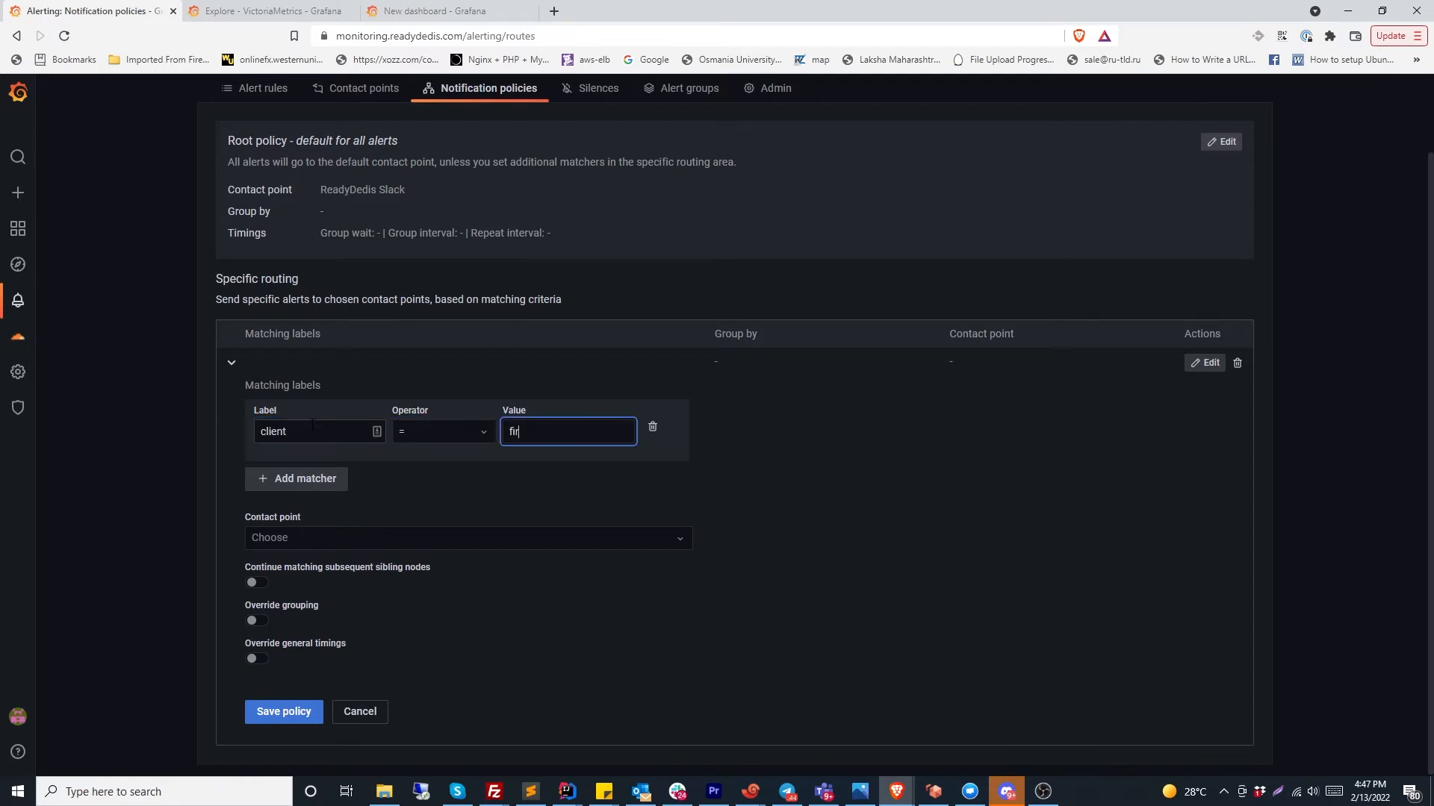
type("evps")
Assign ReadyDedis Slack as the policy's contact point, save the policy and check its listed contact point
left_click(325, 532)
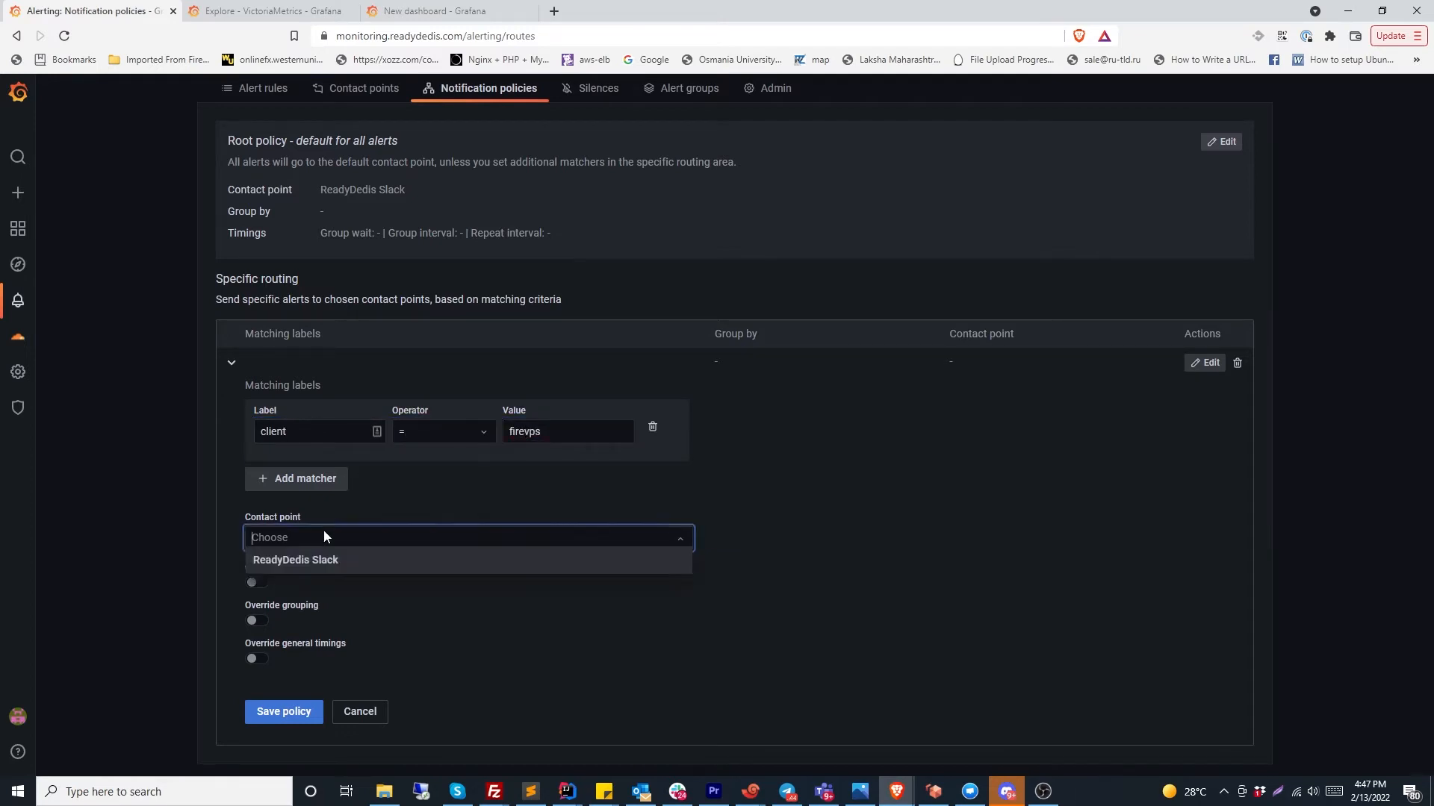
left_click(323, 566)
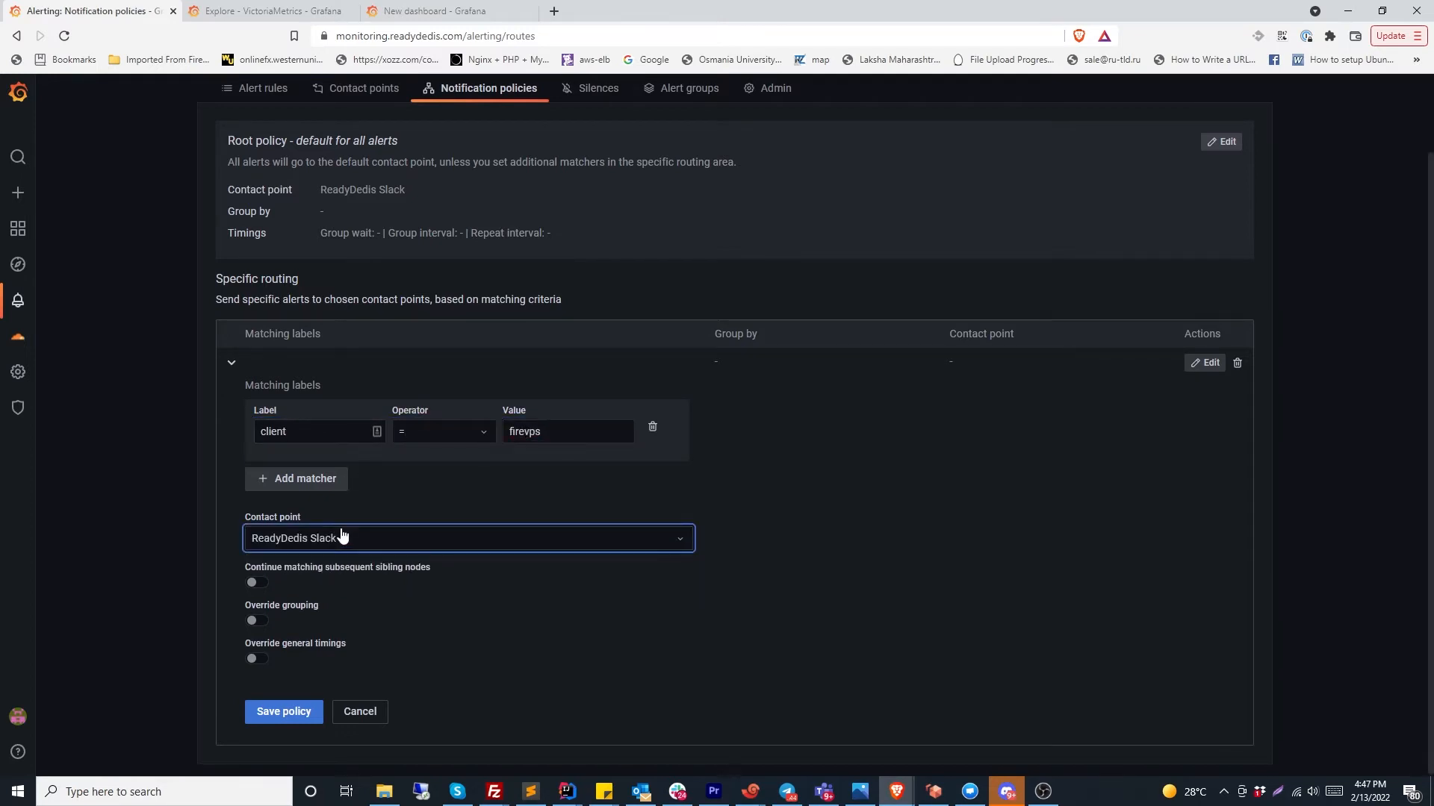
left_click(287, 713)
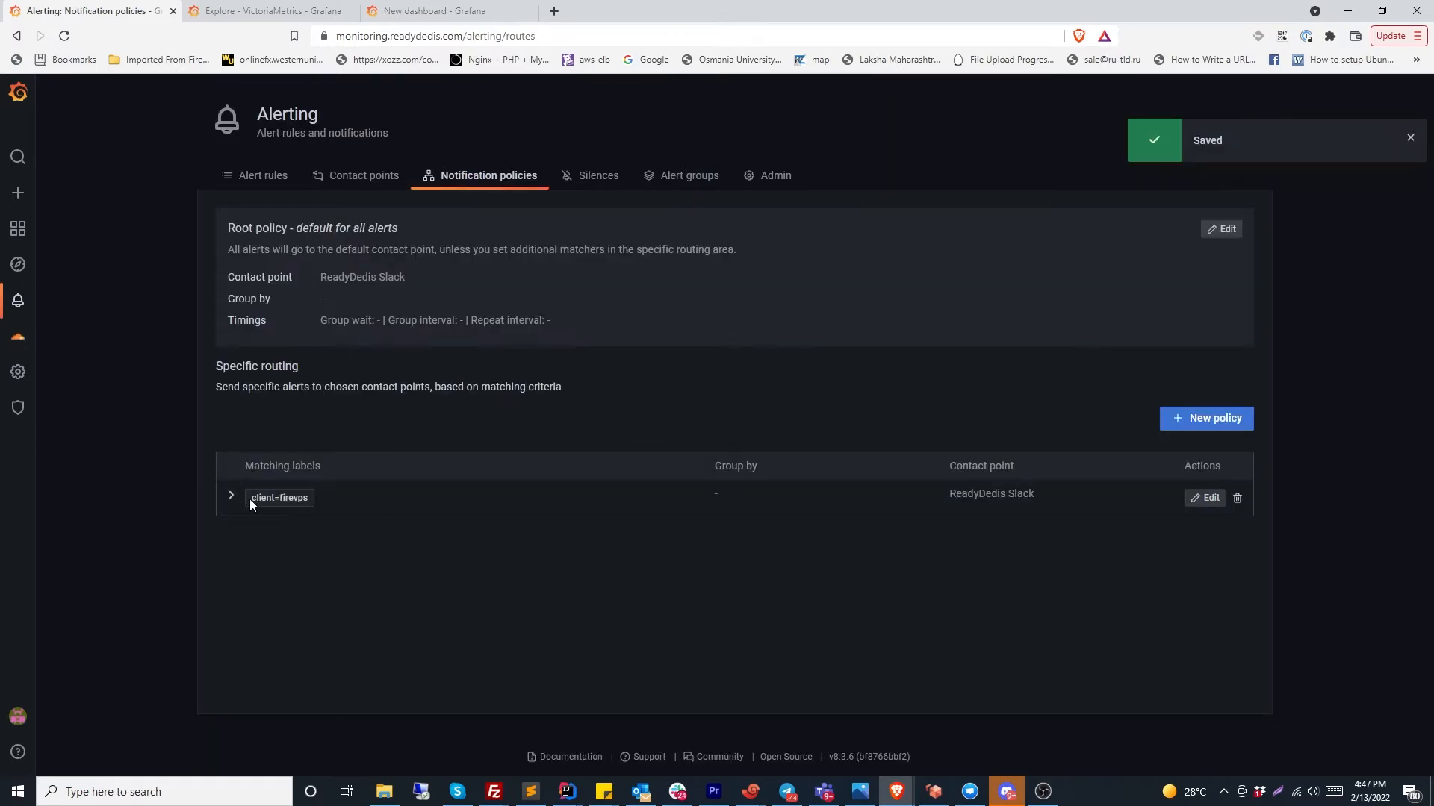
left_click_drag(948, 494, 1057, 505)
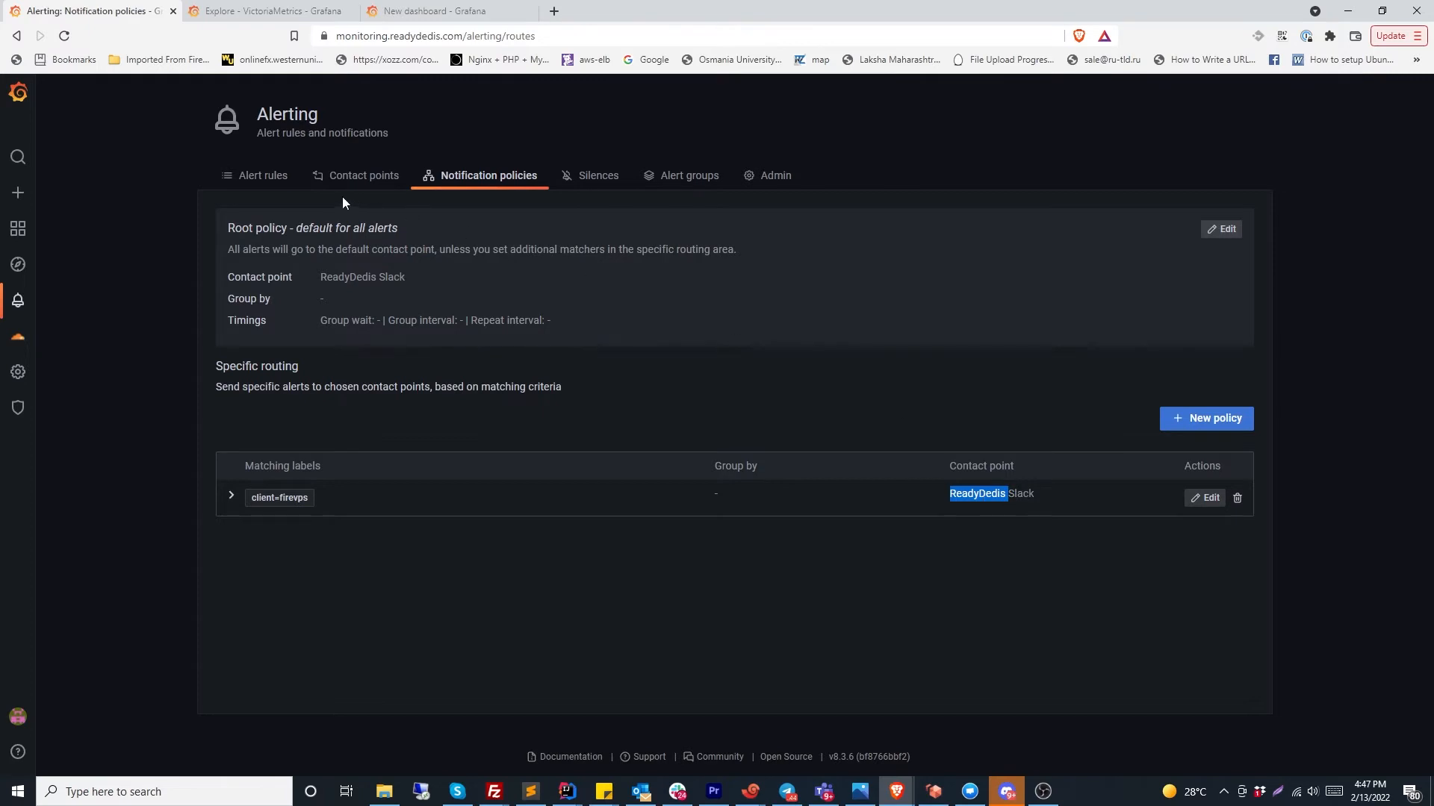
Open the ReadyDedis Slack contact point for editing and highlight its recipient channel
left_click(357, 176)
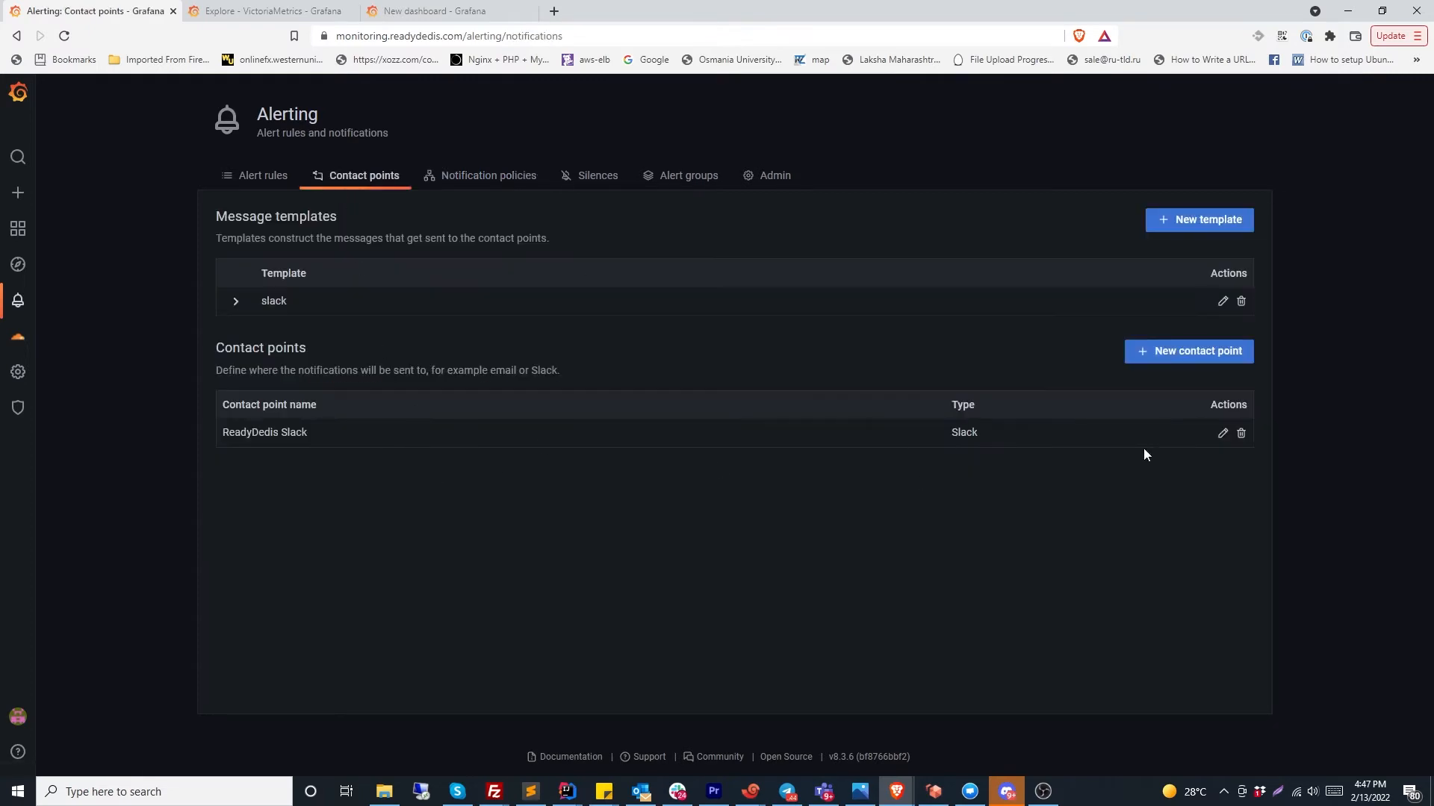
left_click(1223, 433)
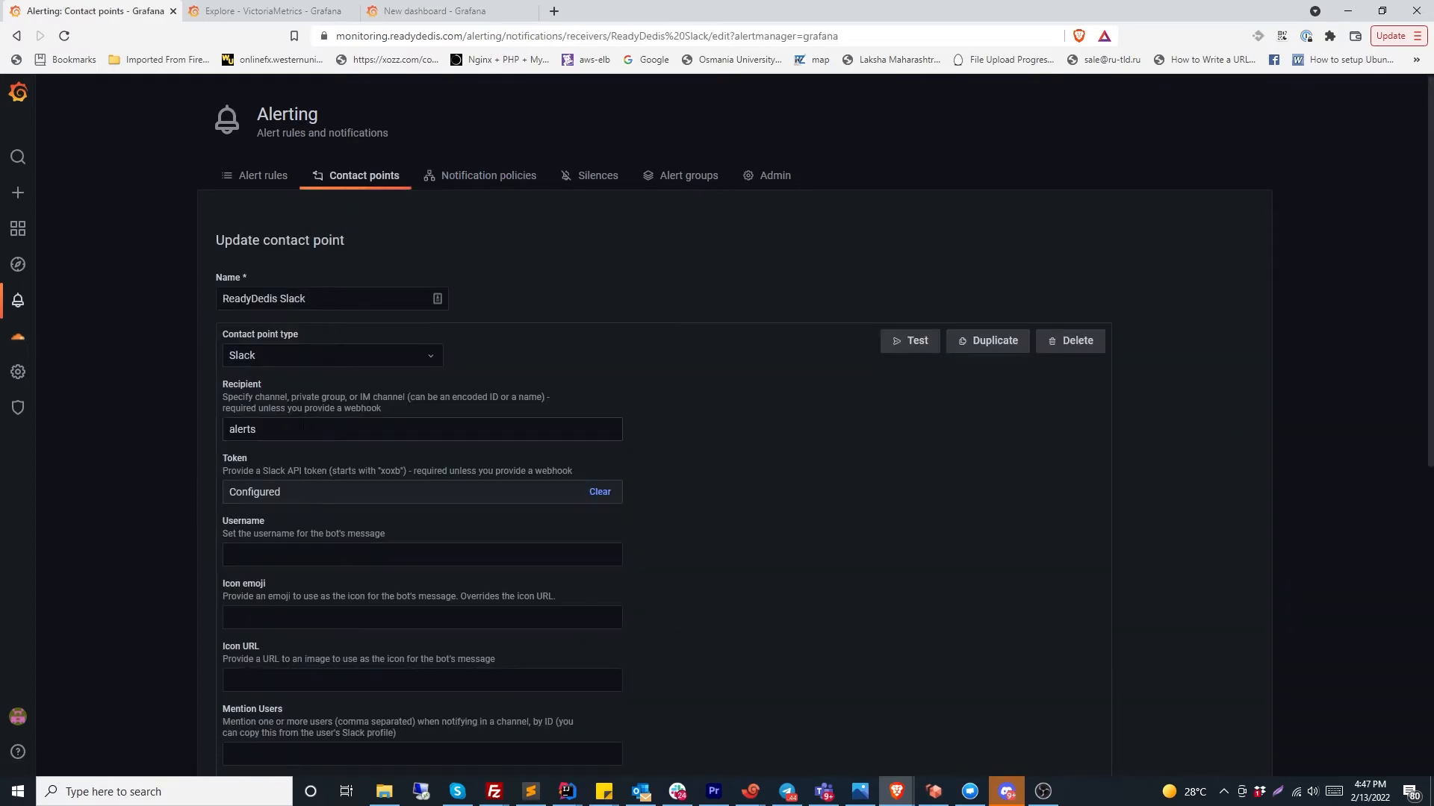
double_click(246, 429)
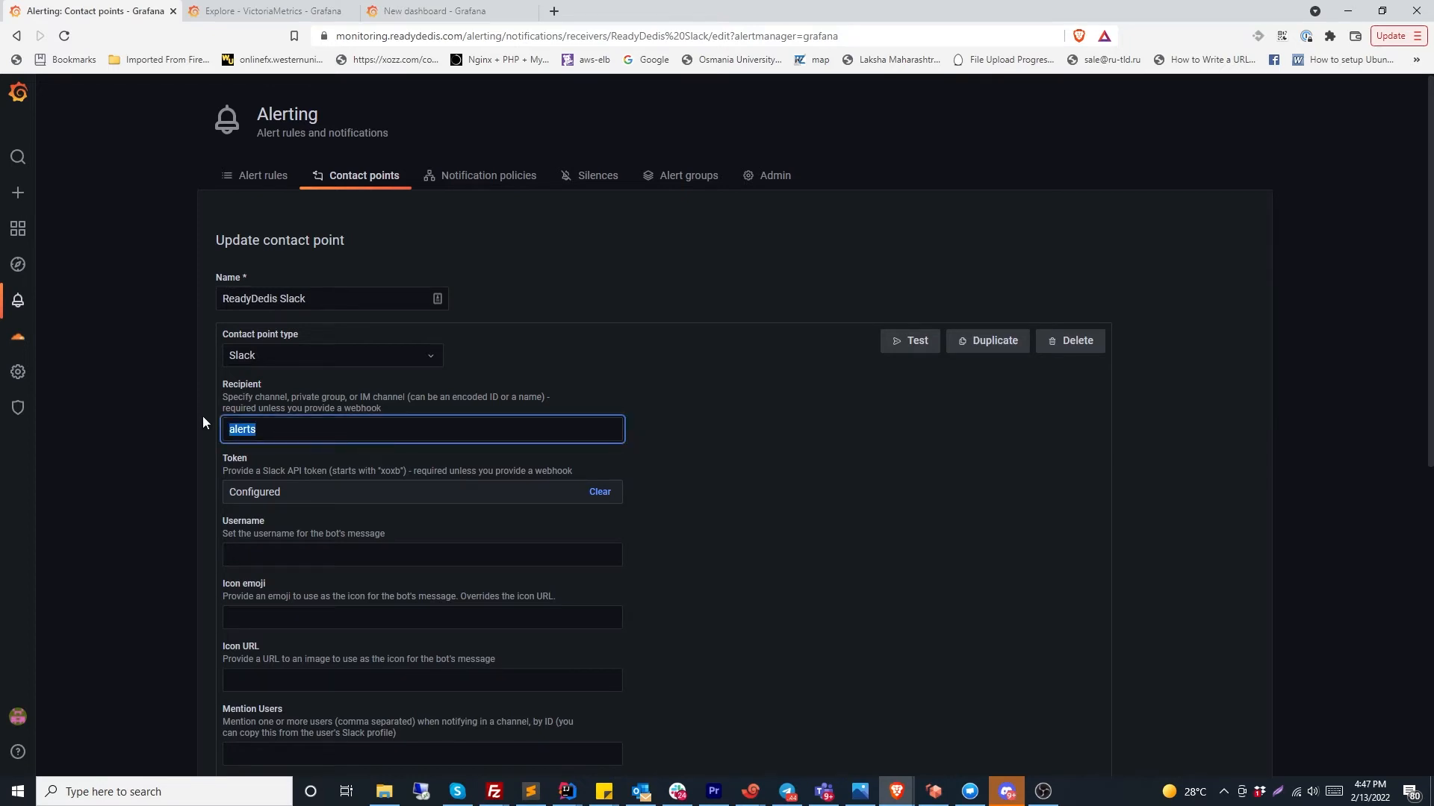
Try replacing the recipient channel name and undo the edits to that field
key("BackSpace")
type("friends")
key("ctrl+a")
key("BackSpace")
key("ctrl+z")
key("Right")
key("BackSpace")
key("BackSpace")
key("BackSpace")
key("ctrl+s")
key("Escape")
key("BackSpace")
key("BackSpace")
key("BackSpace")
key("BackSpace")
key("ctrl+z")
Review the remaining contact point fields down to the Text Body and save the contact point
scroll(743, 571, "down", 8)
scroll(741, 574, "up", 10)
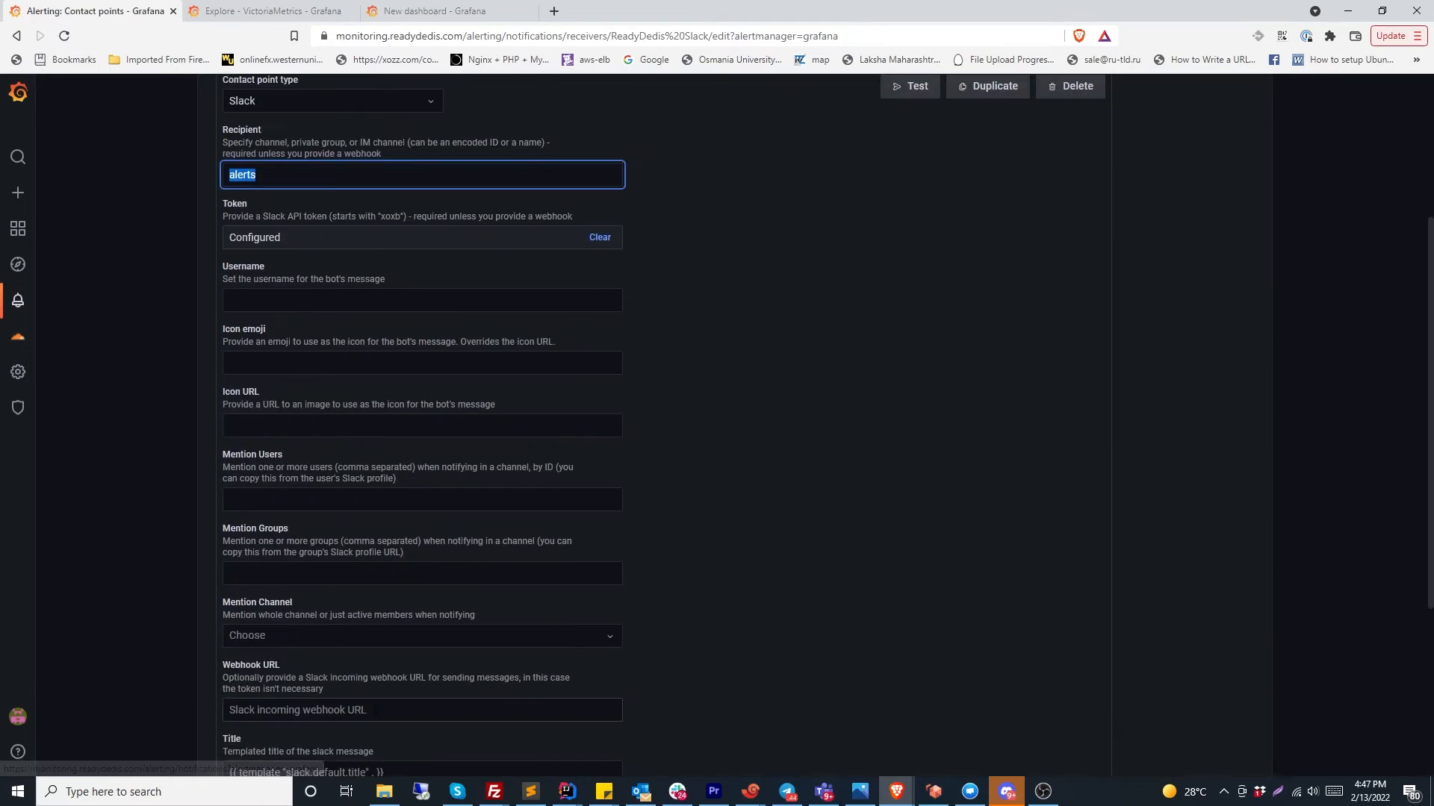
scroll(330, 486, "down", 8)
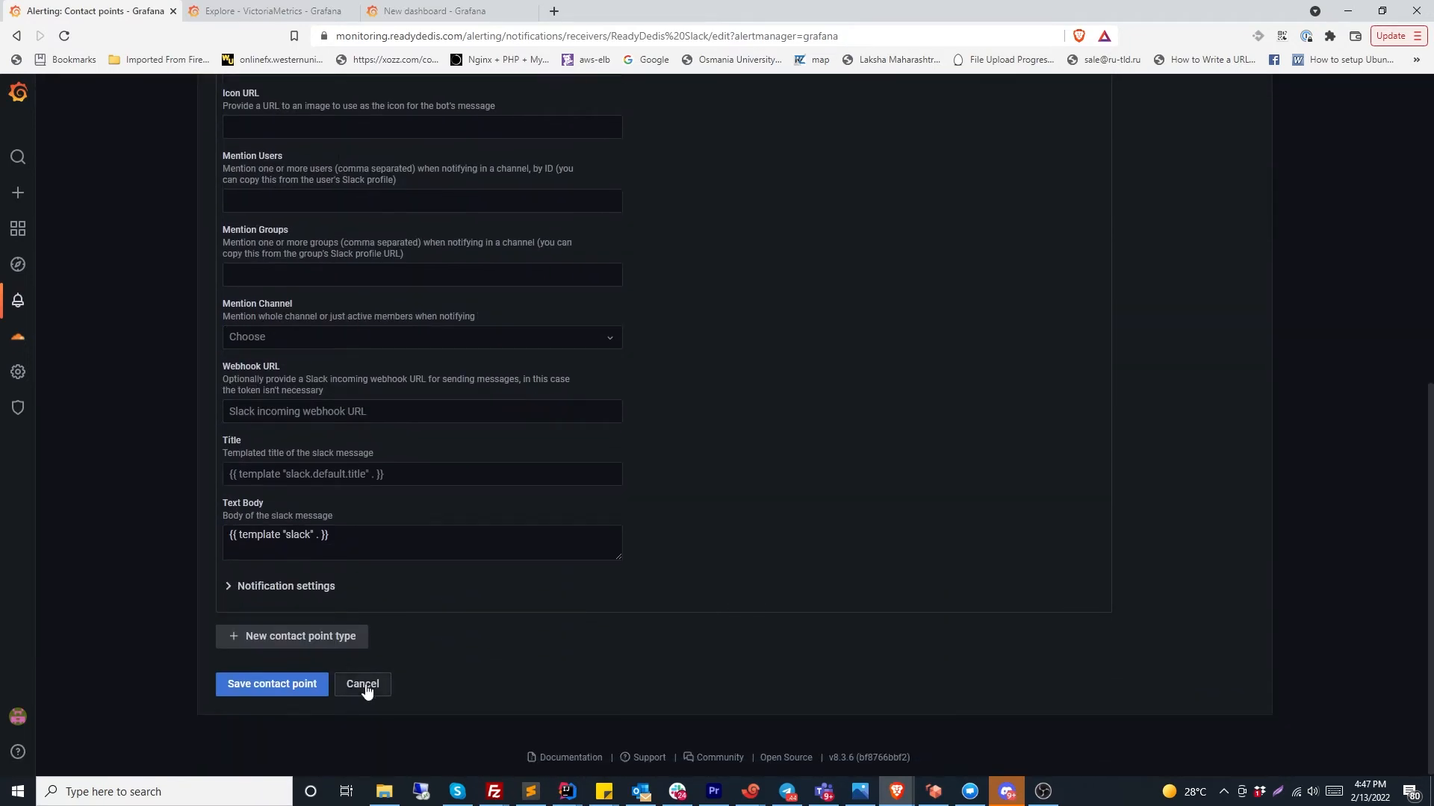
left_click(311, 685)
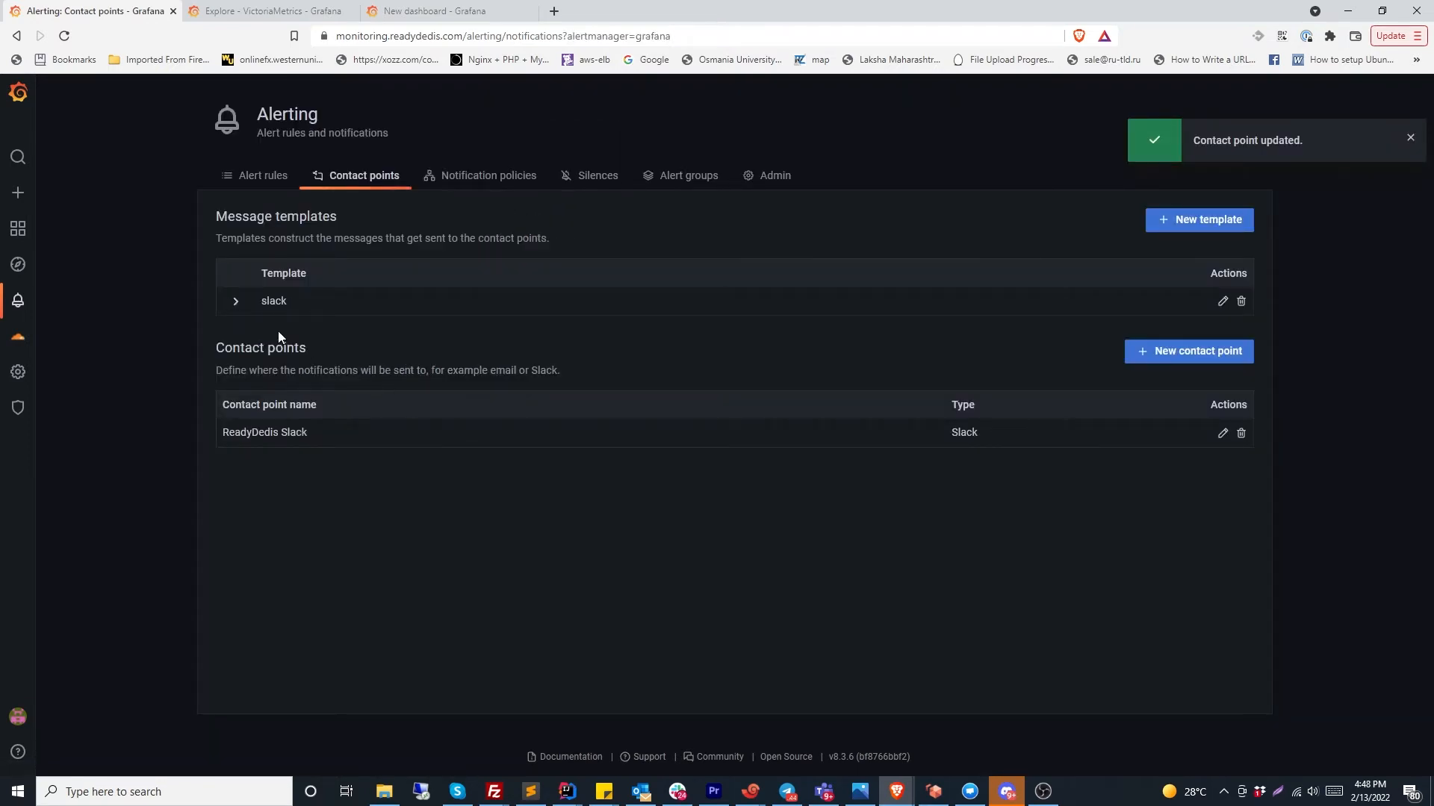
Check the matching label of the client=firevps notification policy and open the list of alert rules
left_click(484, 189)
left_click_drag(257, 500, 325, 508)
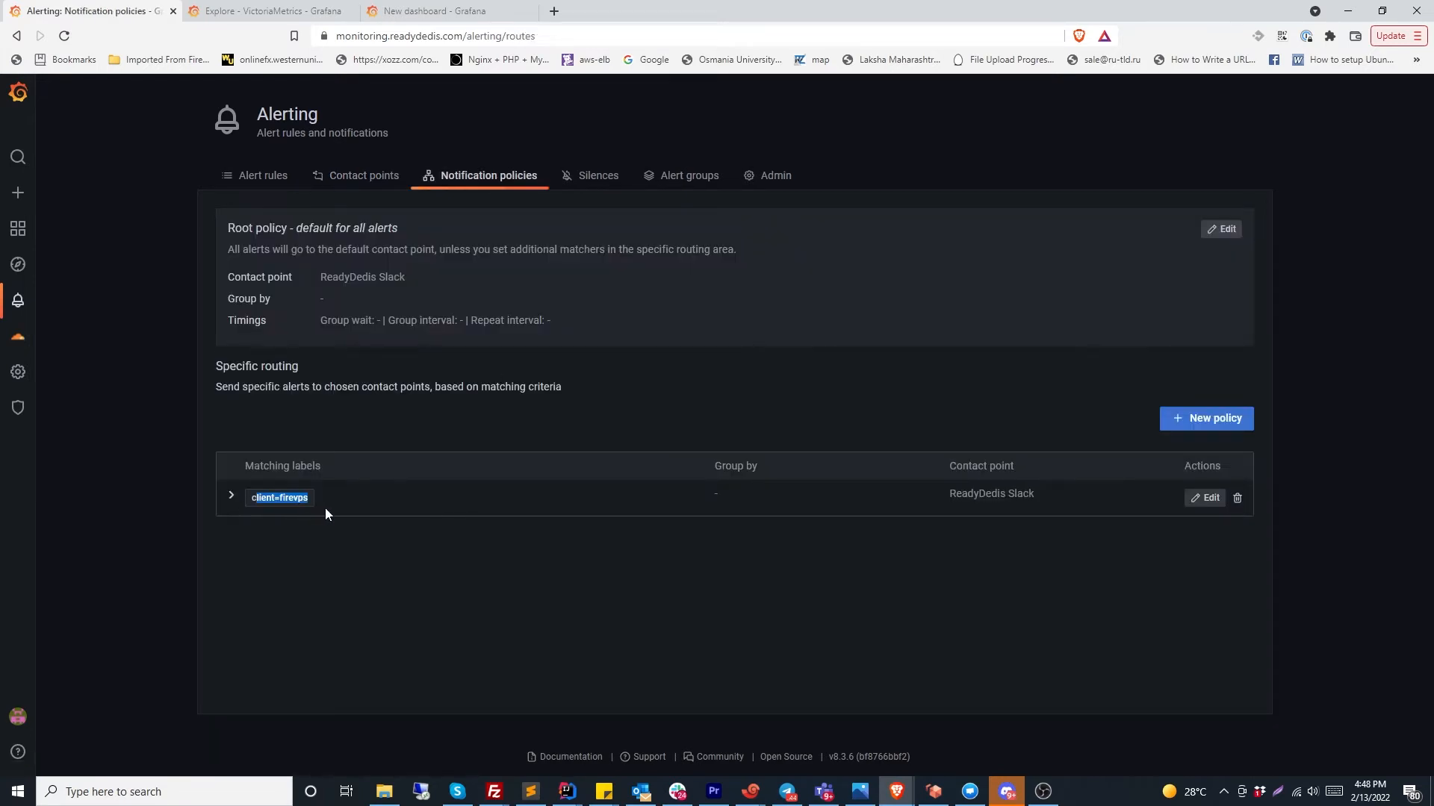
left_click(252, 177)
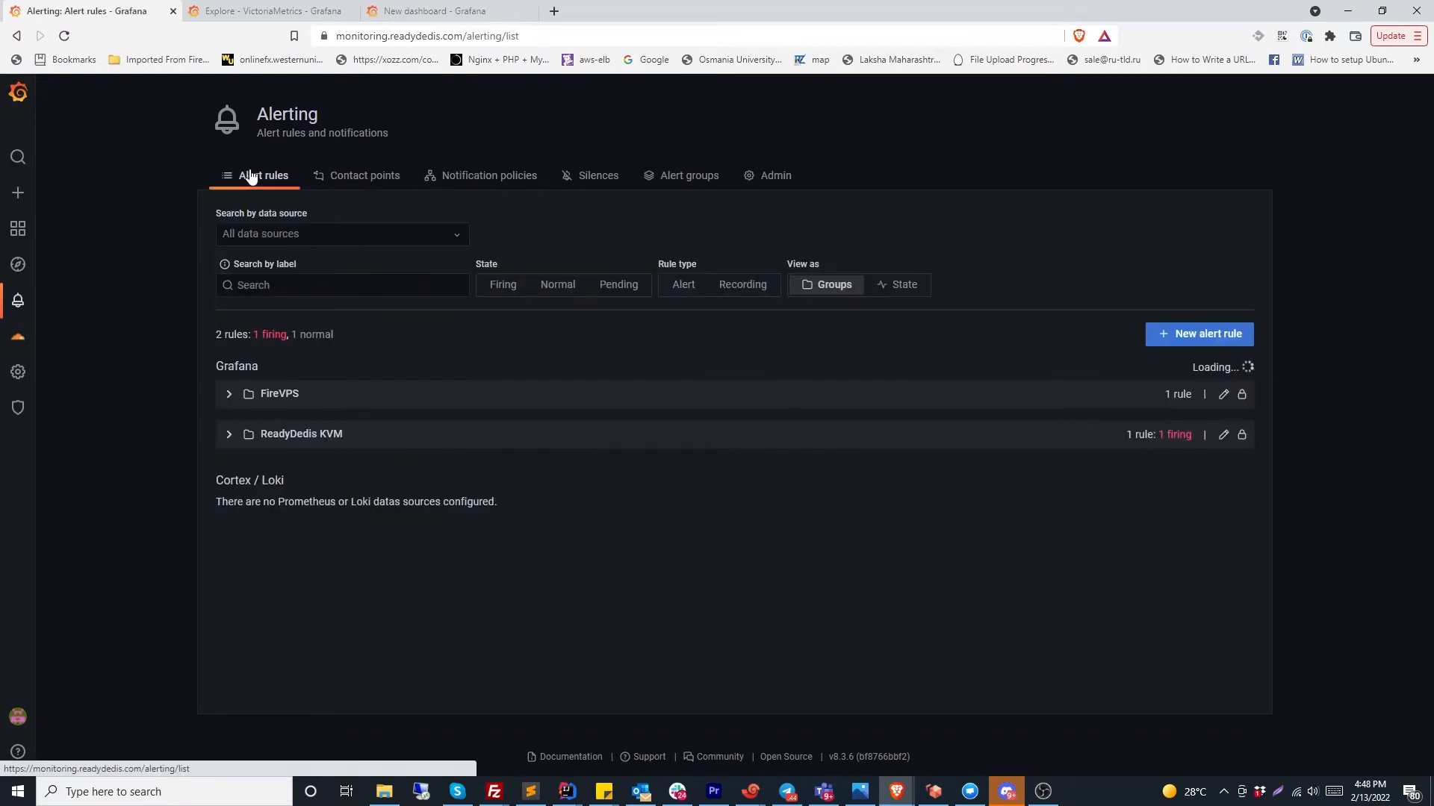
Expand the FireVPS folder's High CPU Usage % rule and look through its matching instances
left_click(228, 395)
left_click(258, 470)
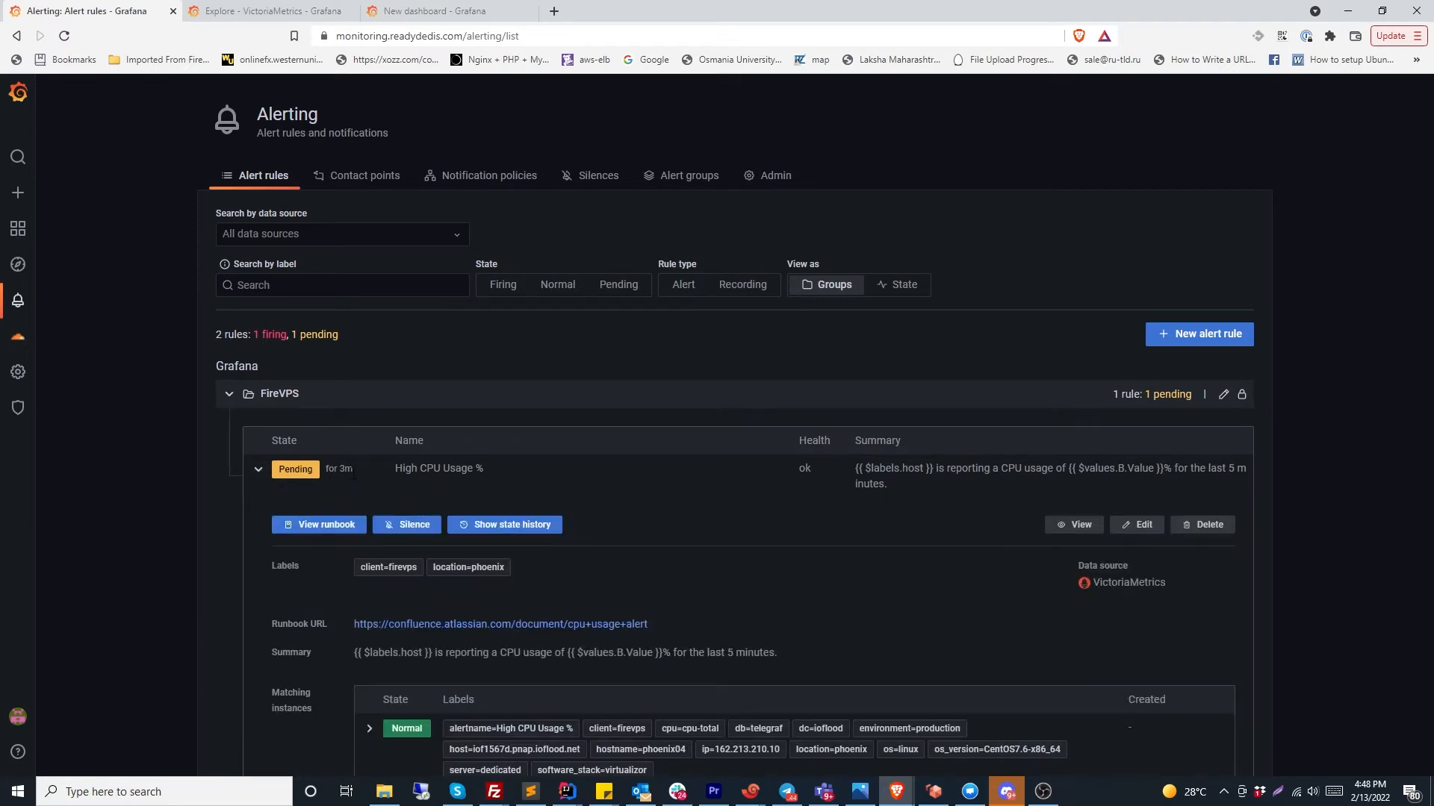
scroll(351, 472, "down", 5)
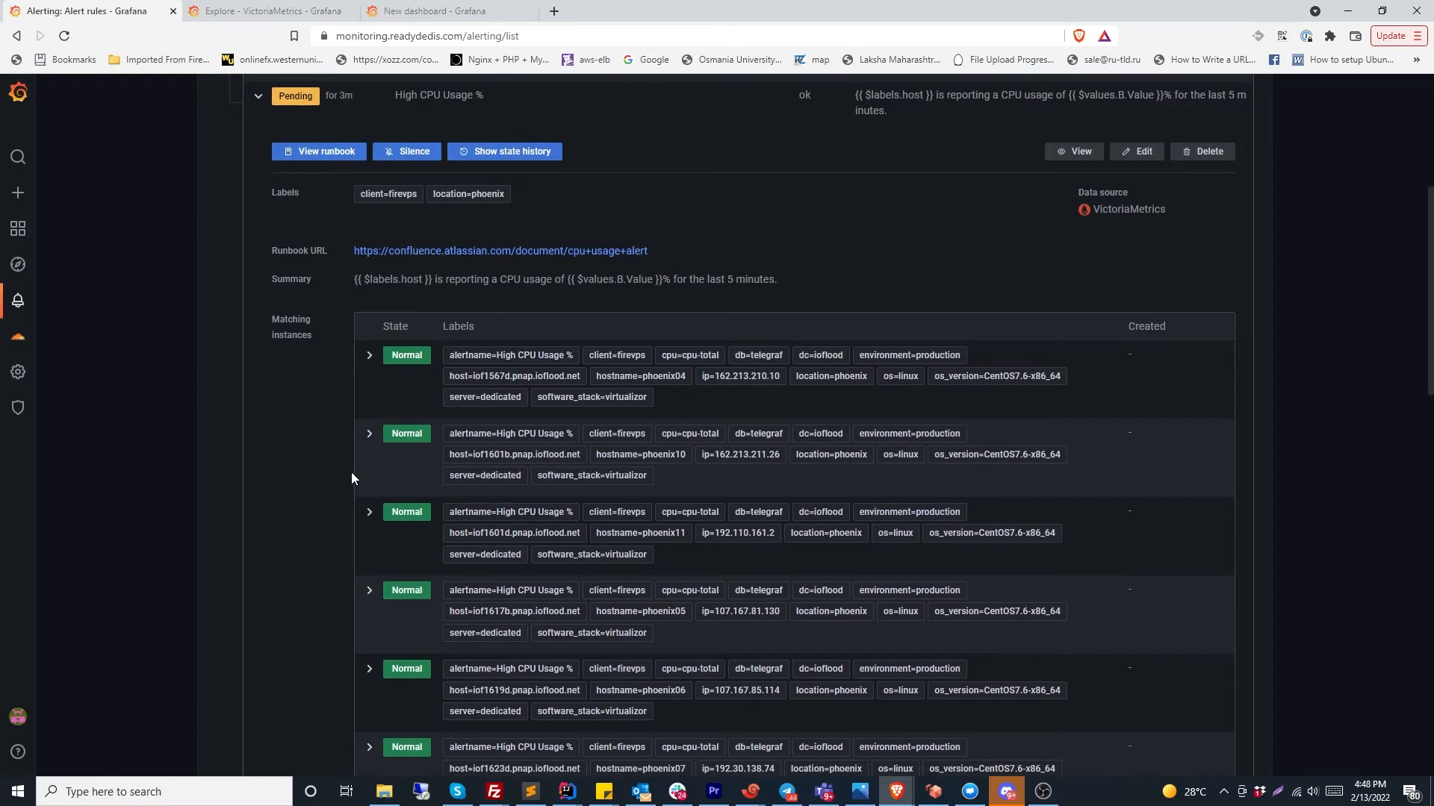
scroll(395, 384, "down", 20)
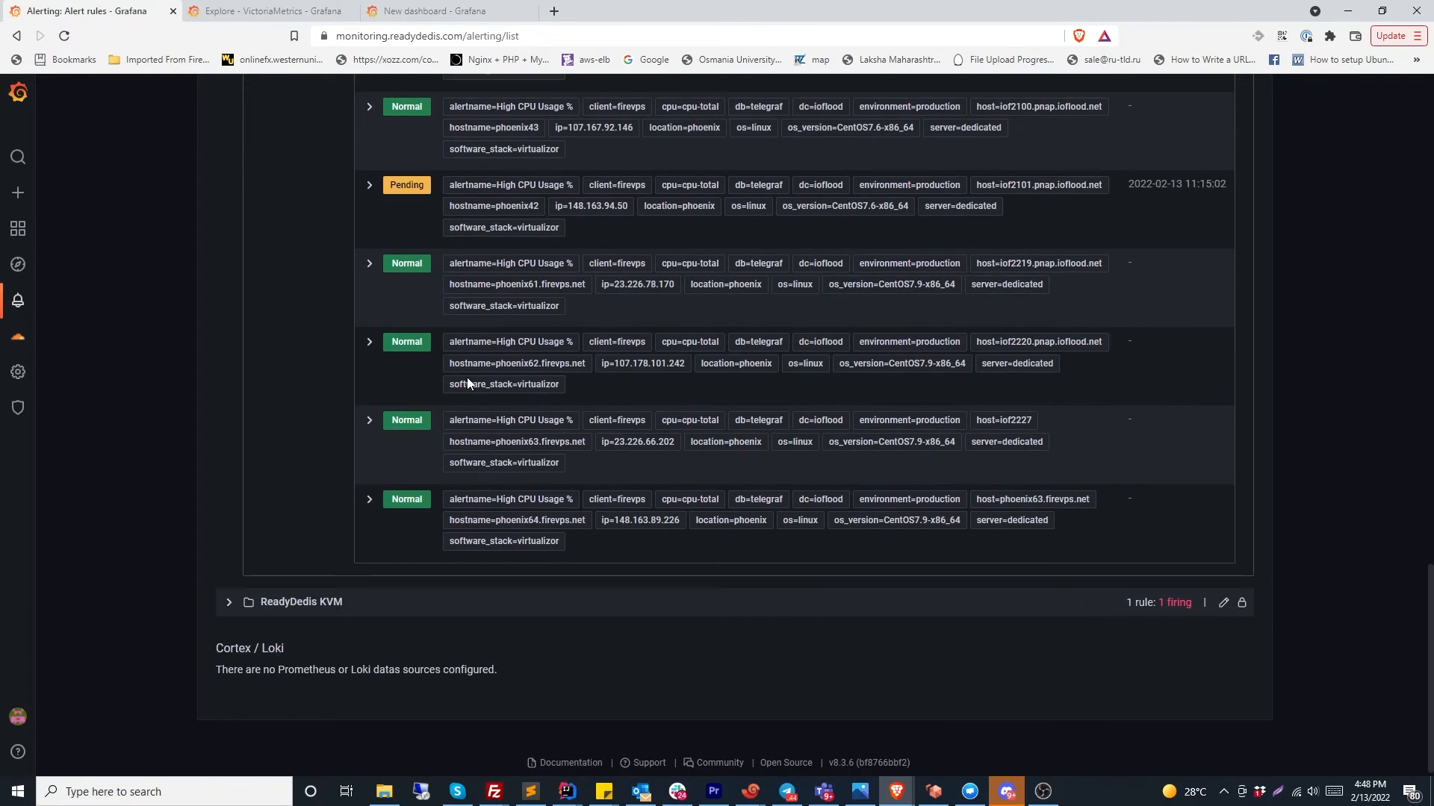
Expand the pending host=iof2101.pnap.ioflood.net instance, highlight its summary text, and collapse the instance again
left_click(369, 335)
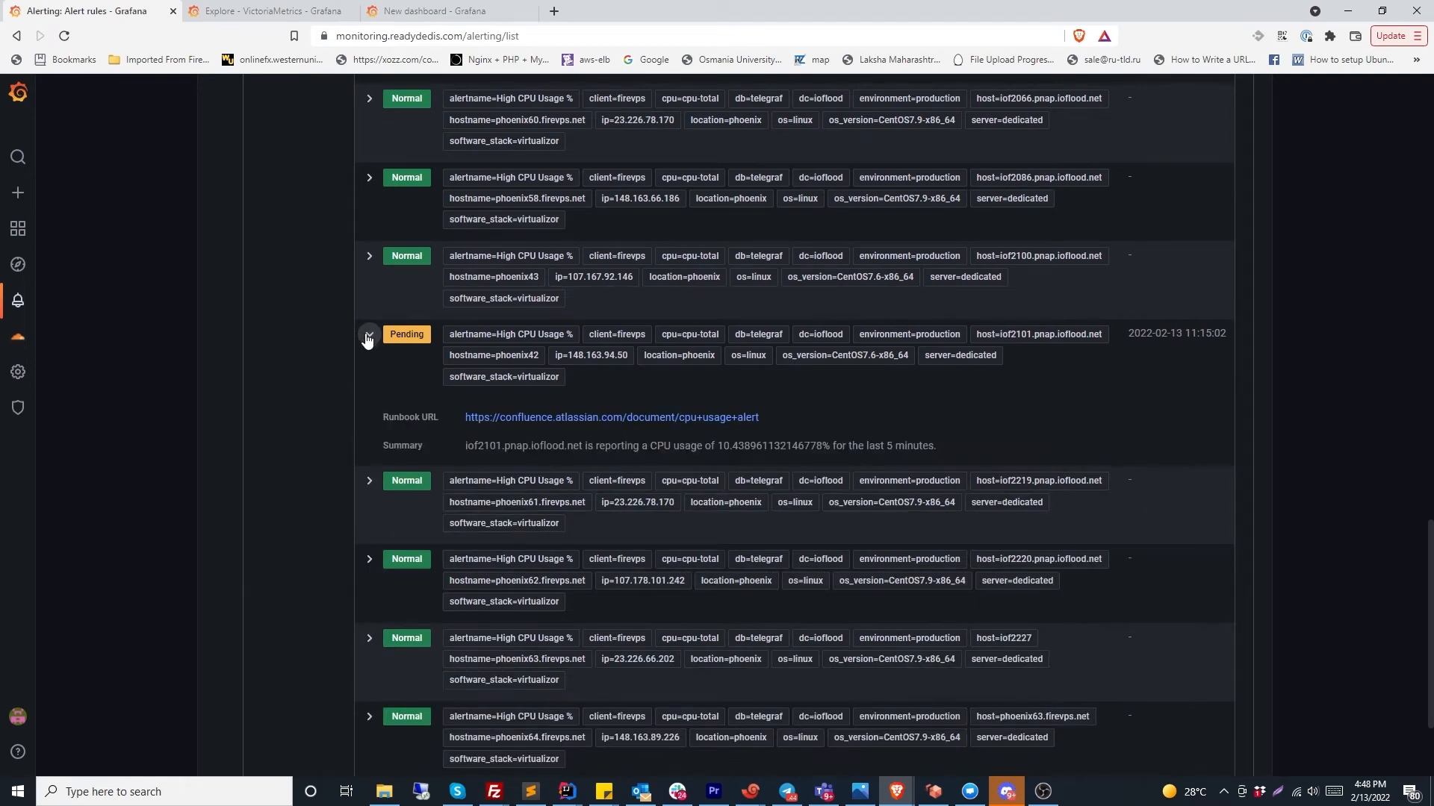
left_click_drag(380, 444, 435, 446)
left_click_drag(462, 446, 422, 446)
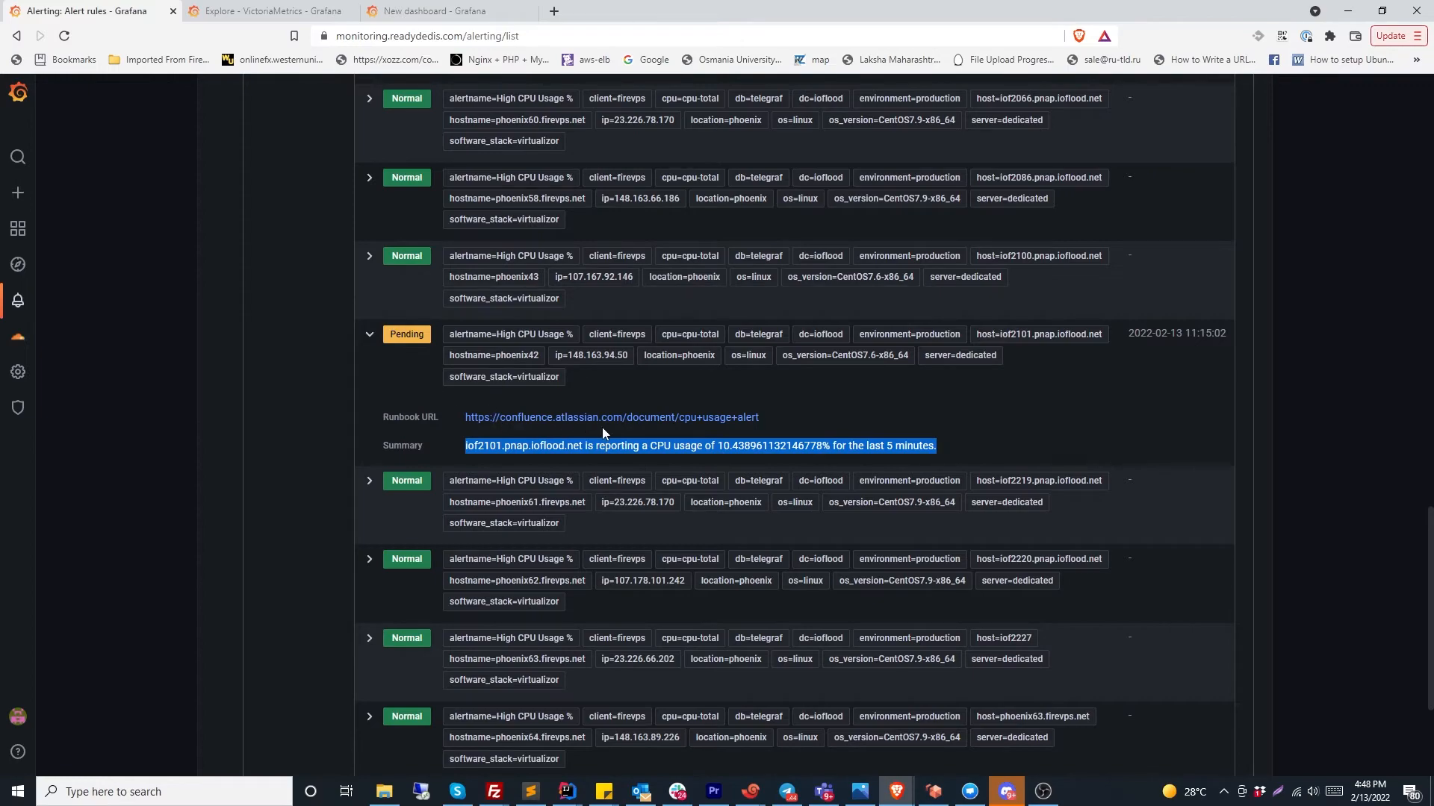
scroll(602, 427, "up", 7)
scroll(599, 512, "down", 5)
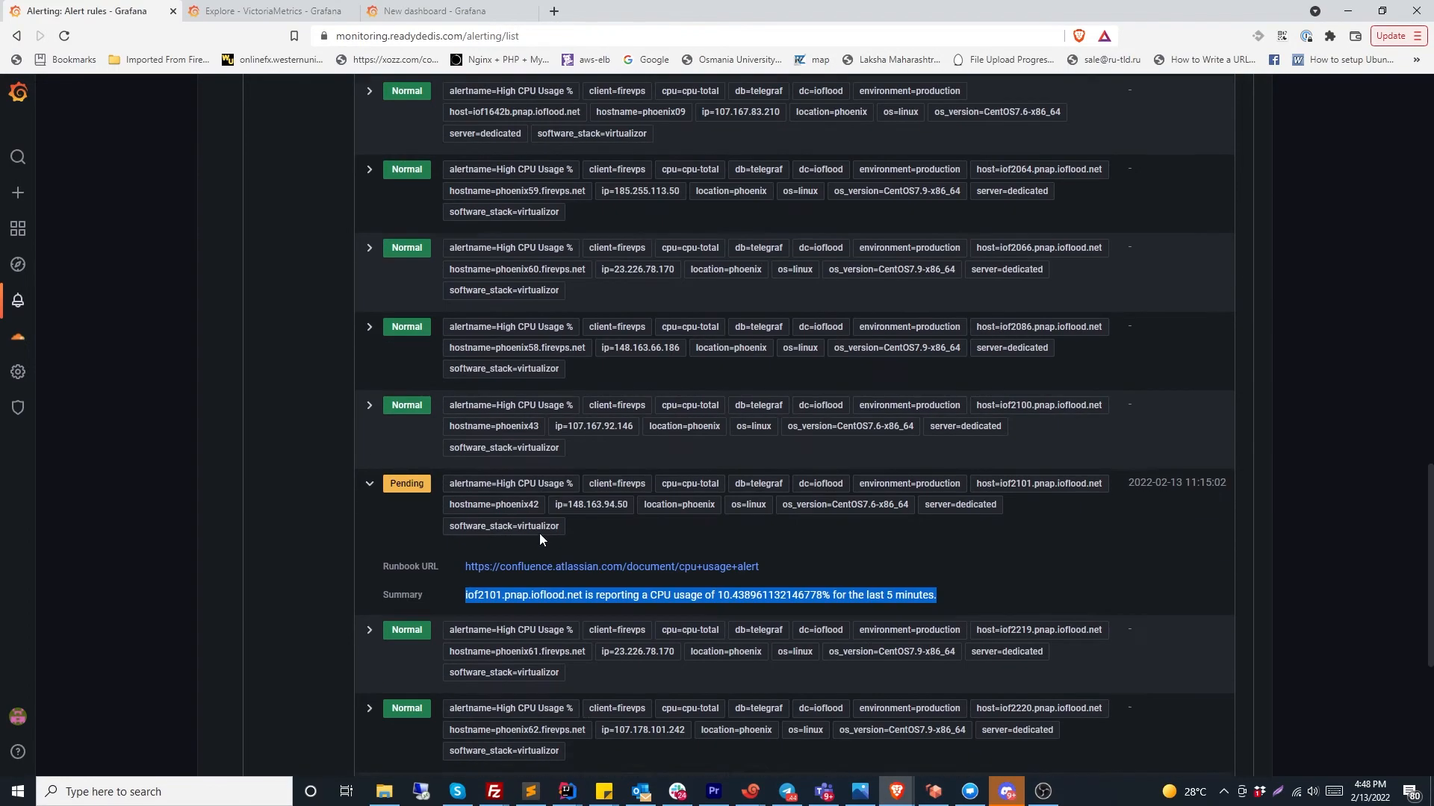
left_click(369, 483)
scroll(374, 493, "up", 10)
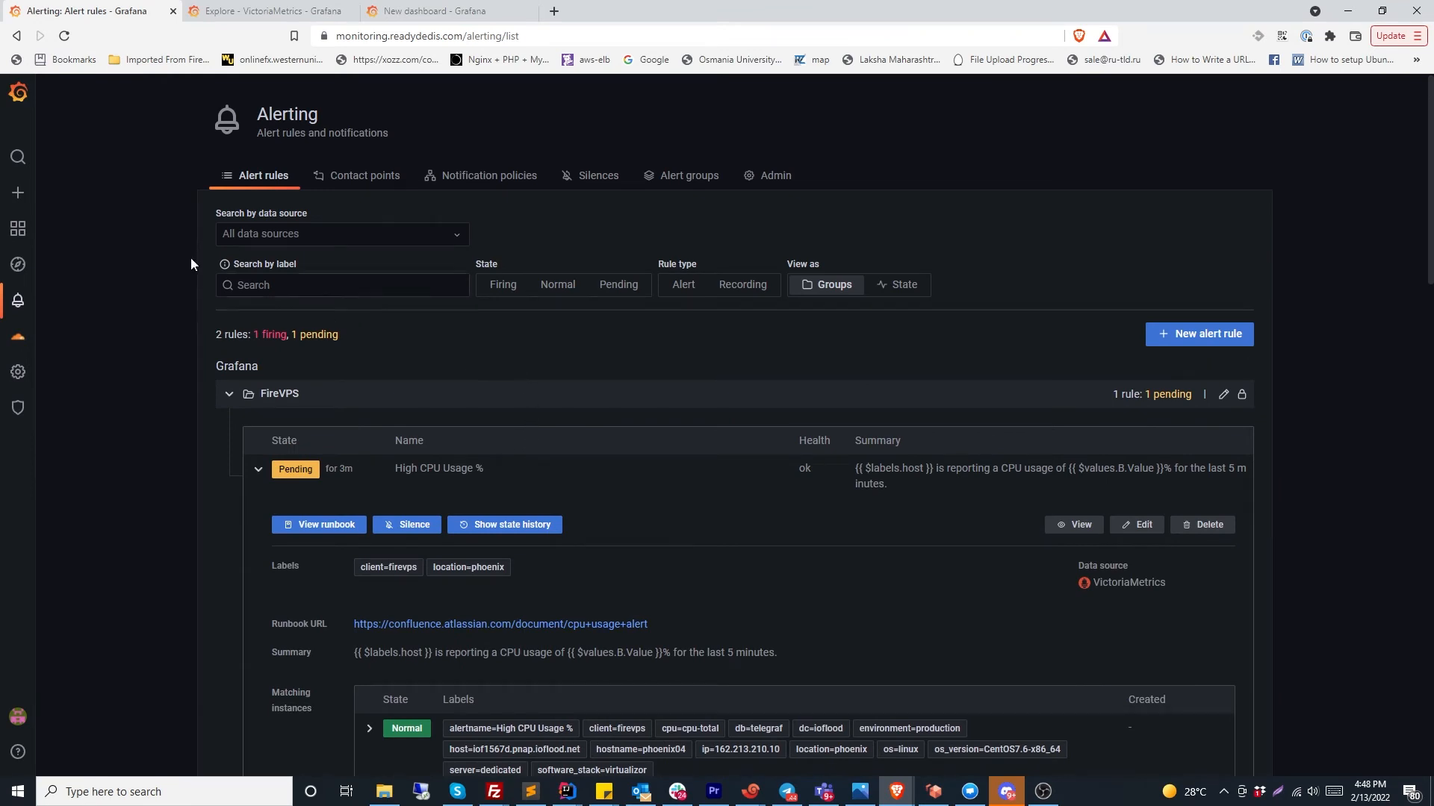
Open the contact points page, expand the slack message template and read through its full definition
left_click(368, 179)
left_click(431, 181)
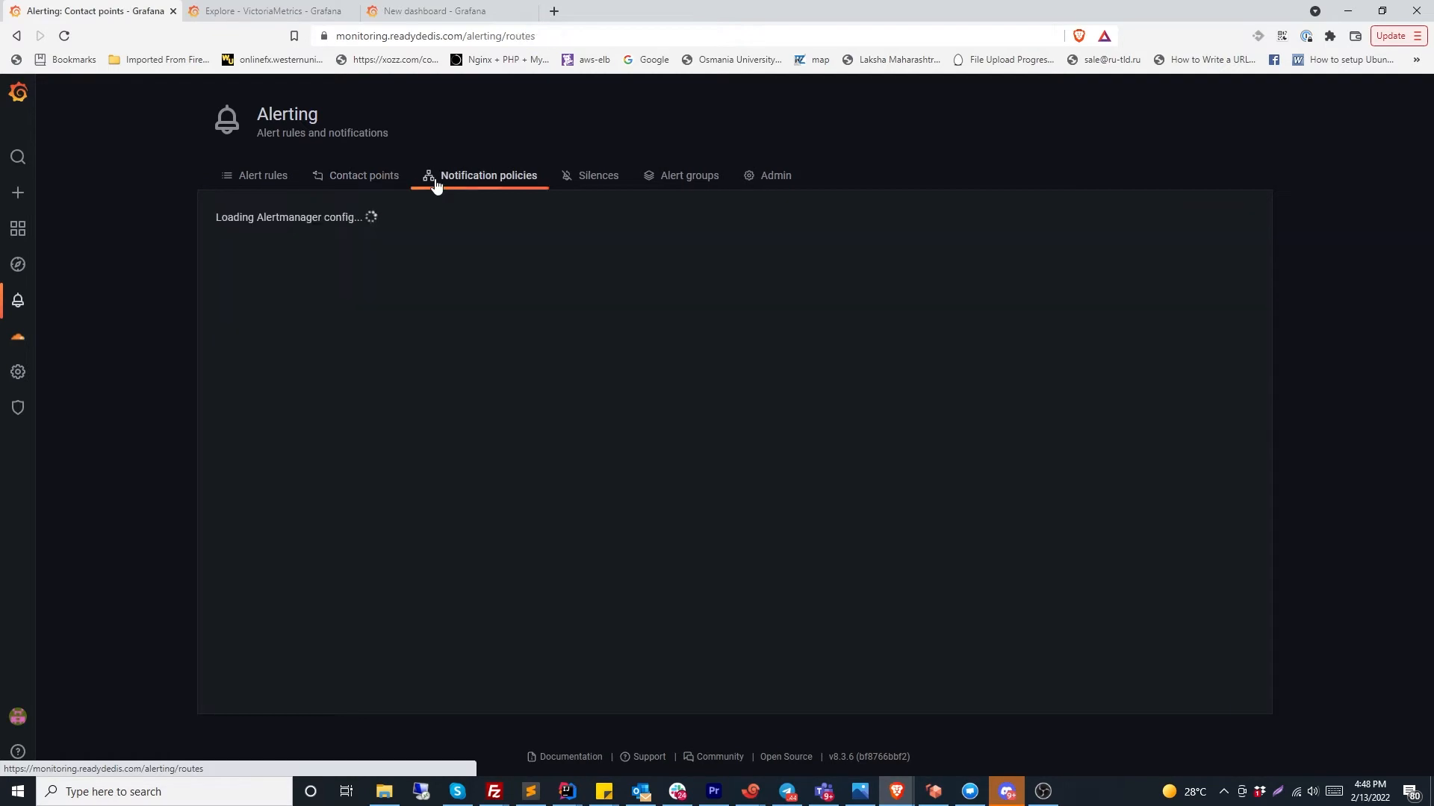
left_click(373, 182)
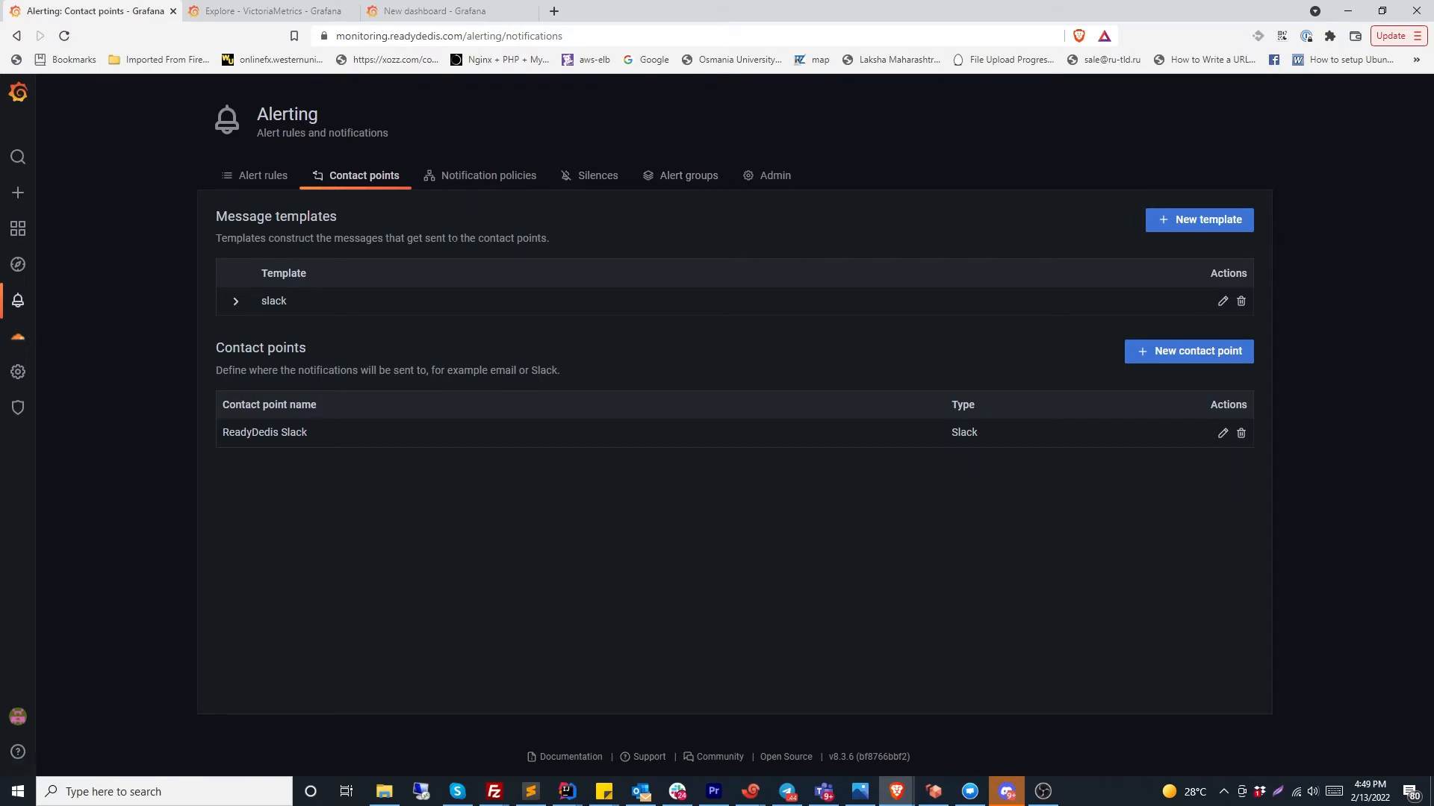
left_click(233, 302)
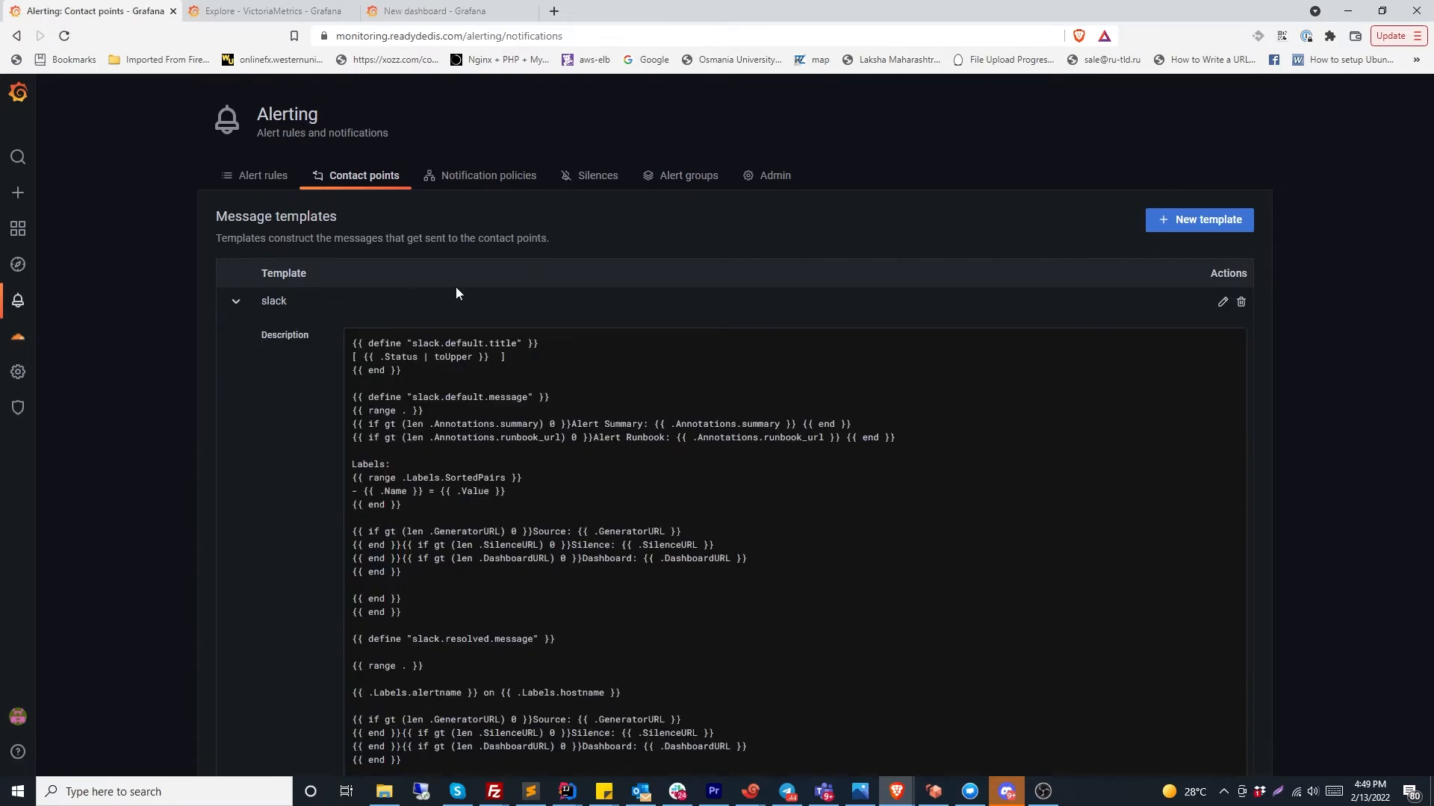
scroll(339, 405, "down", 4)
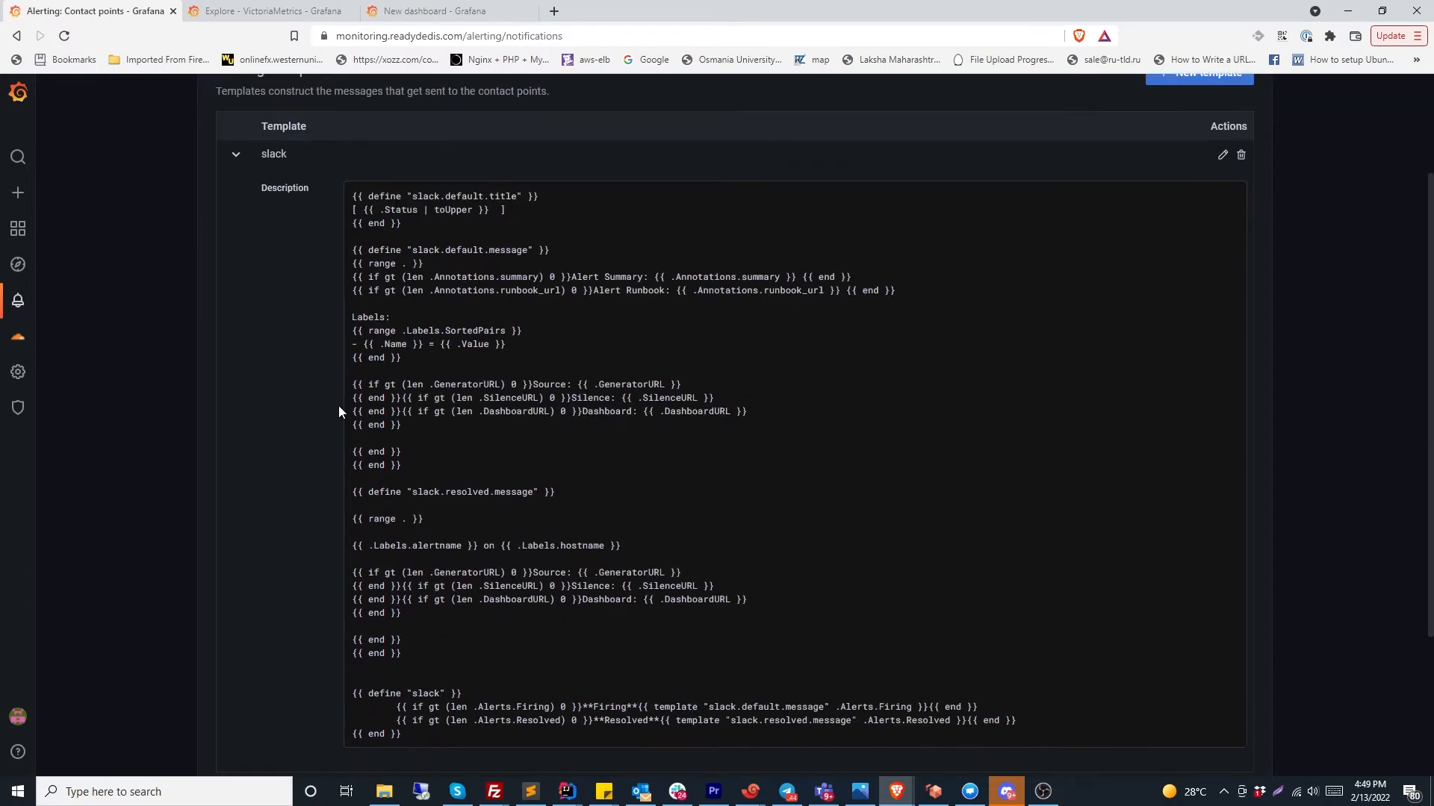
scroll(405, 300, "up", 5)
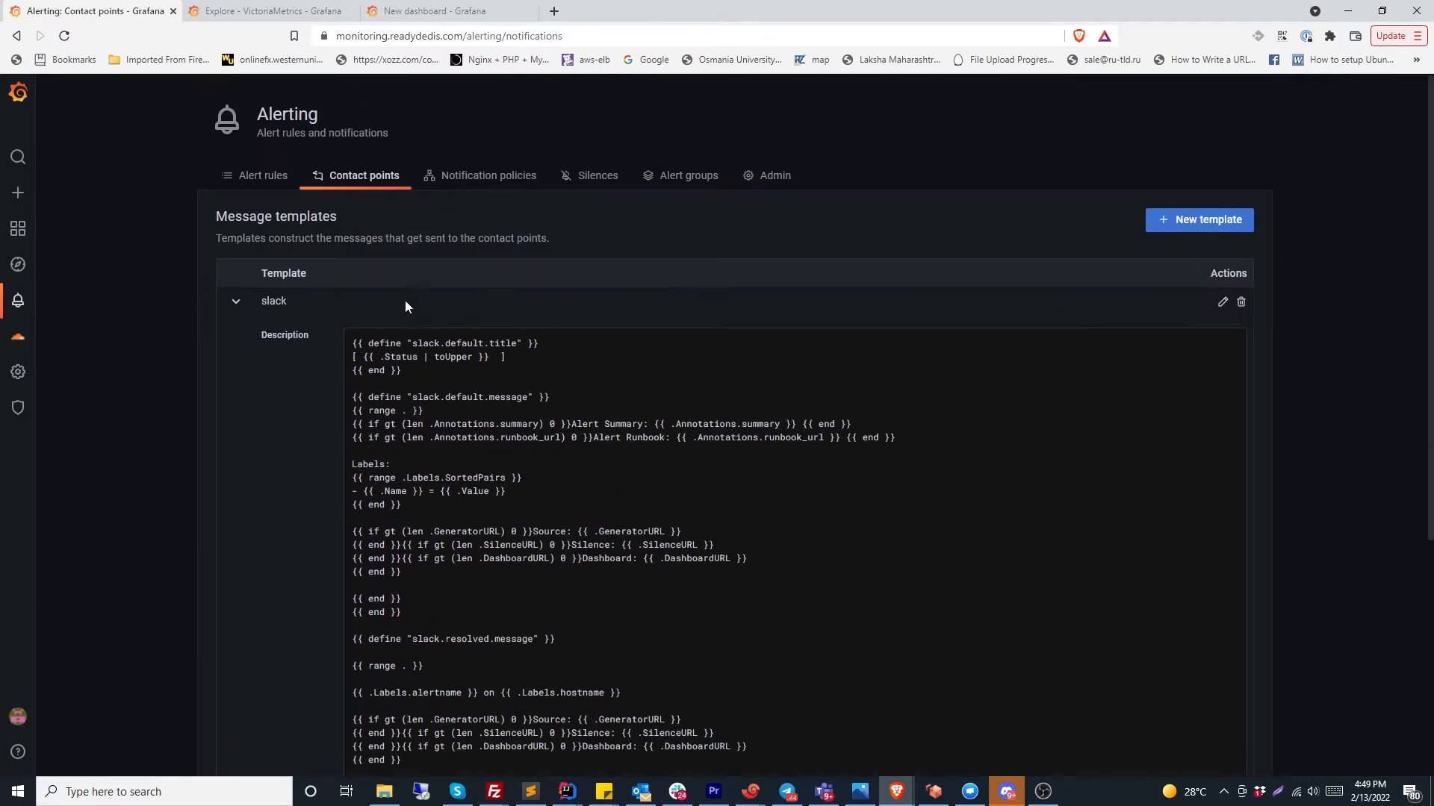
scroll(405, 284, "down", 6)
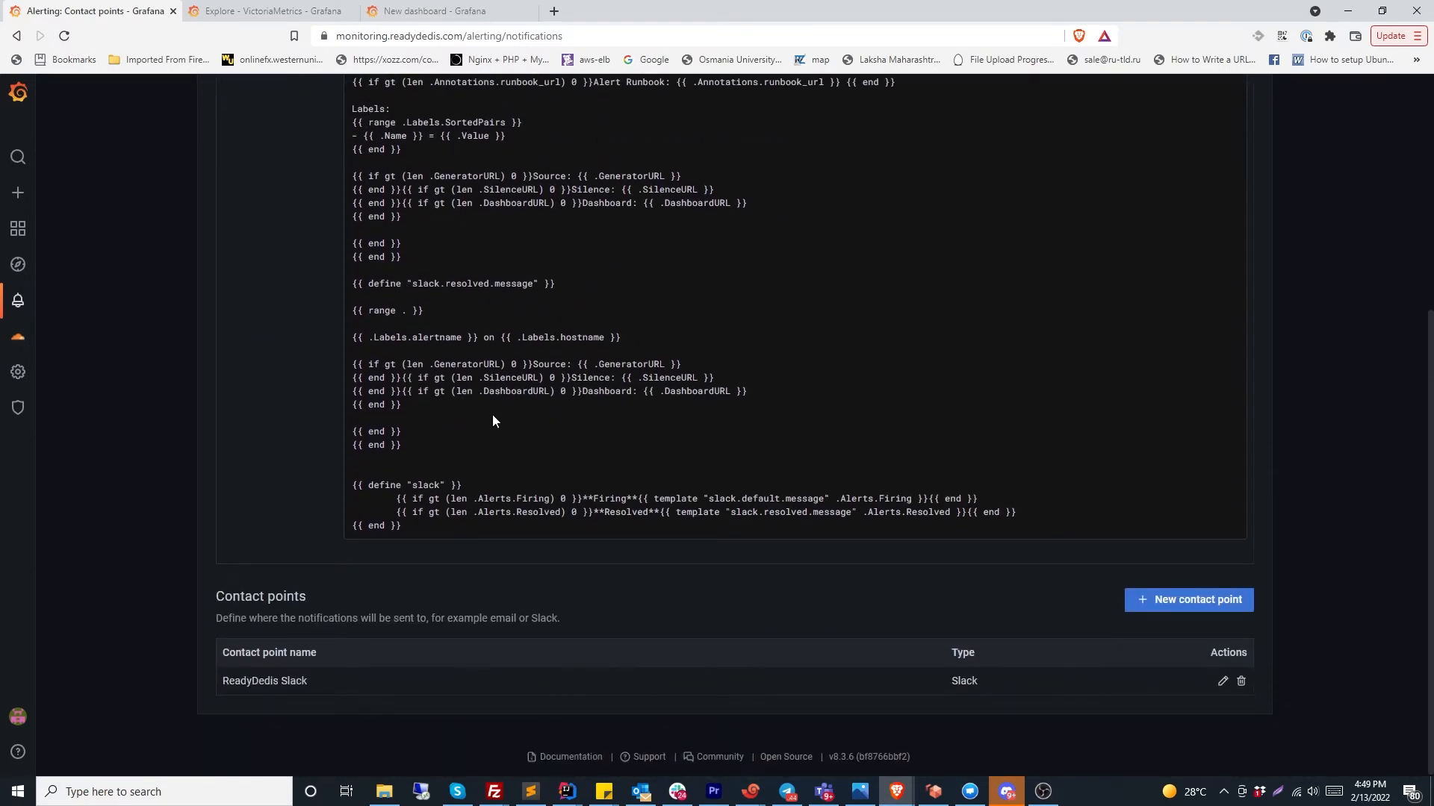
scroll(464, 330, "up", 4)
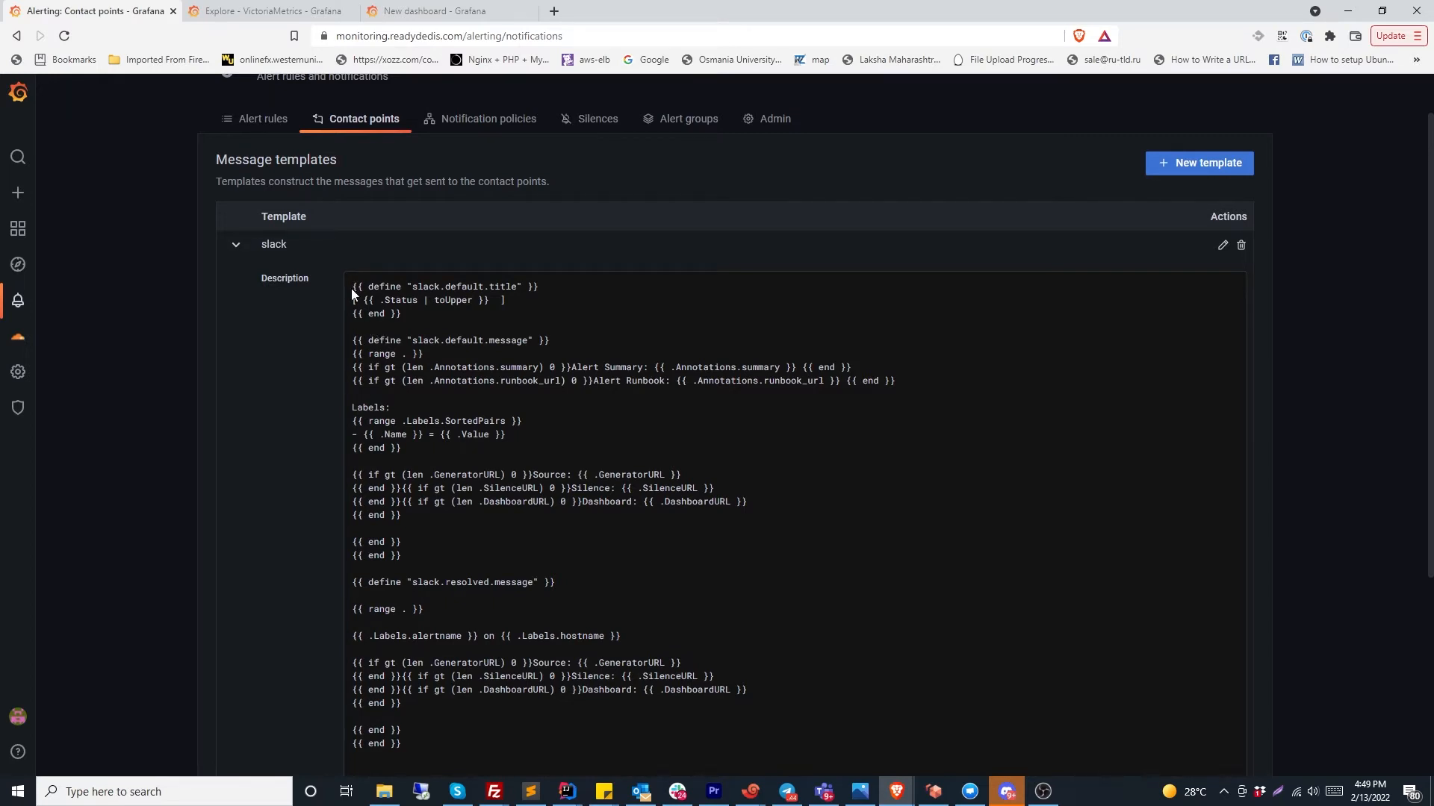
Highlight the slack template's default and resolved message definitions with their .Alerts.Firing and .Alerts.Resolved references, and collapse the template
left_click_drag(351, 289, 946, 379)
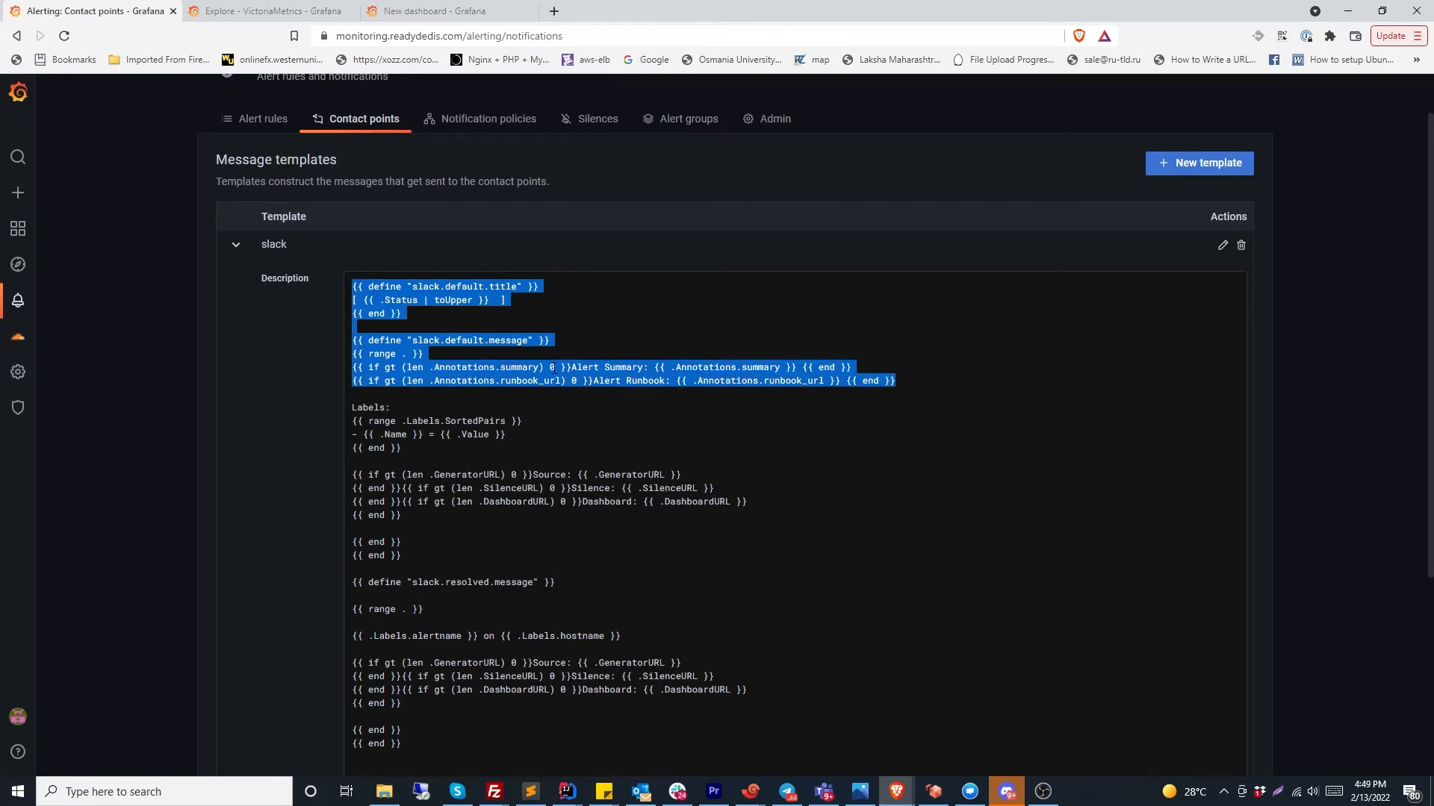
scroll(553, 368, "down", 2)
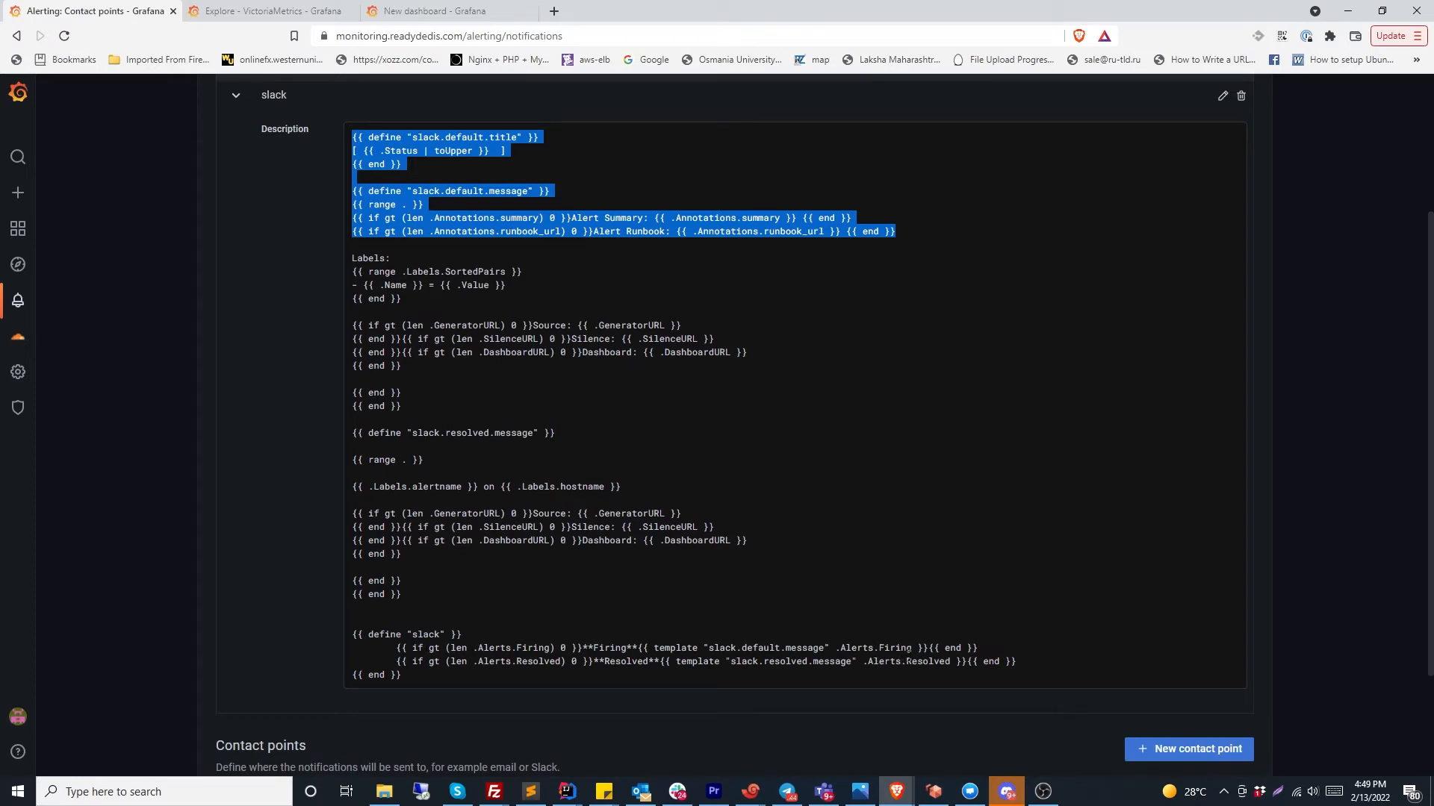
left_click_drag(911, 648, 835, 649)
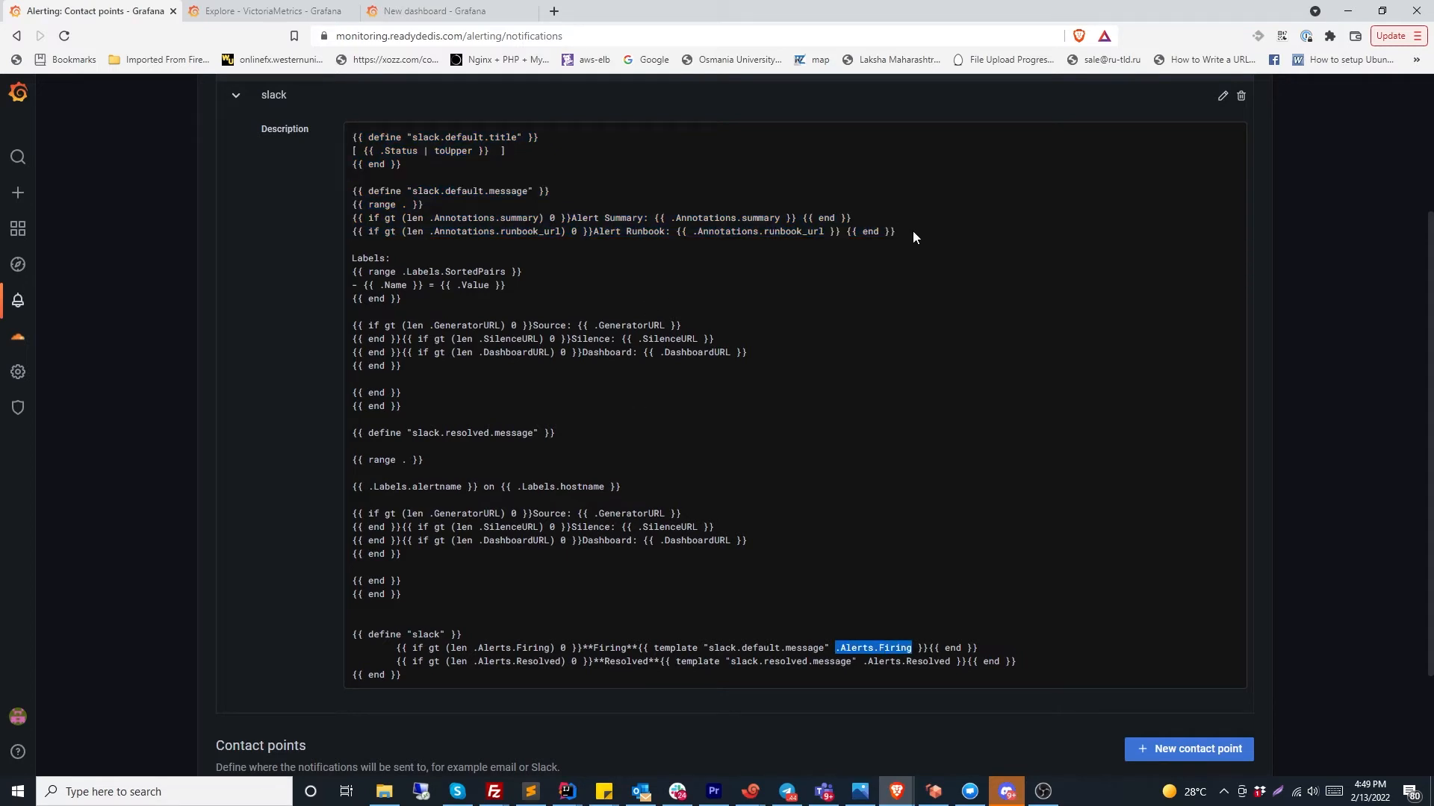
left_click_drag(418, 404, 353, 195)
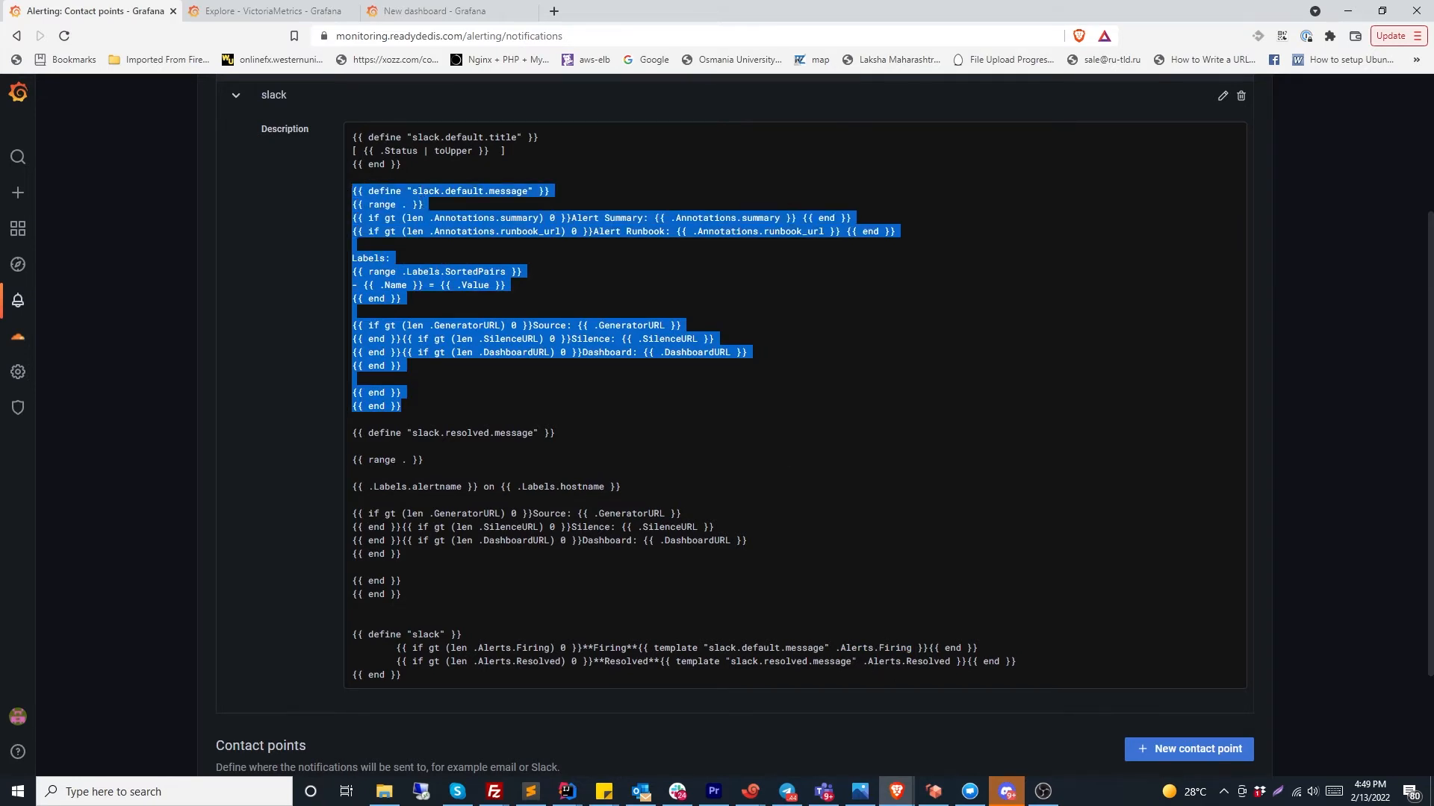
left_click_drag(863, 661, 950, 662)
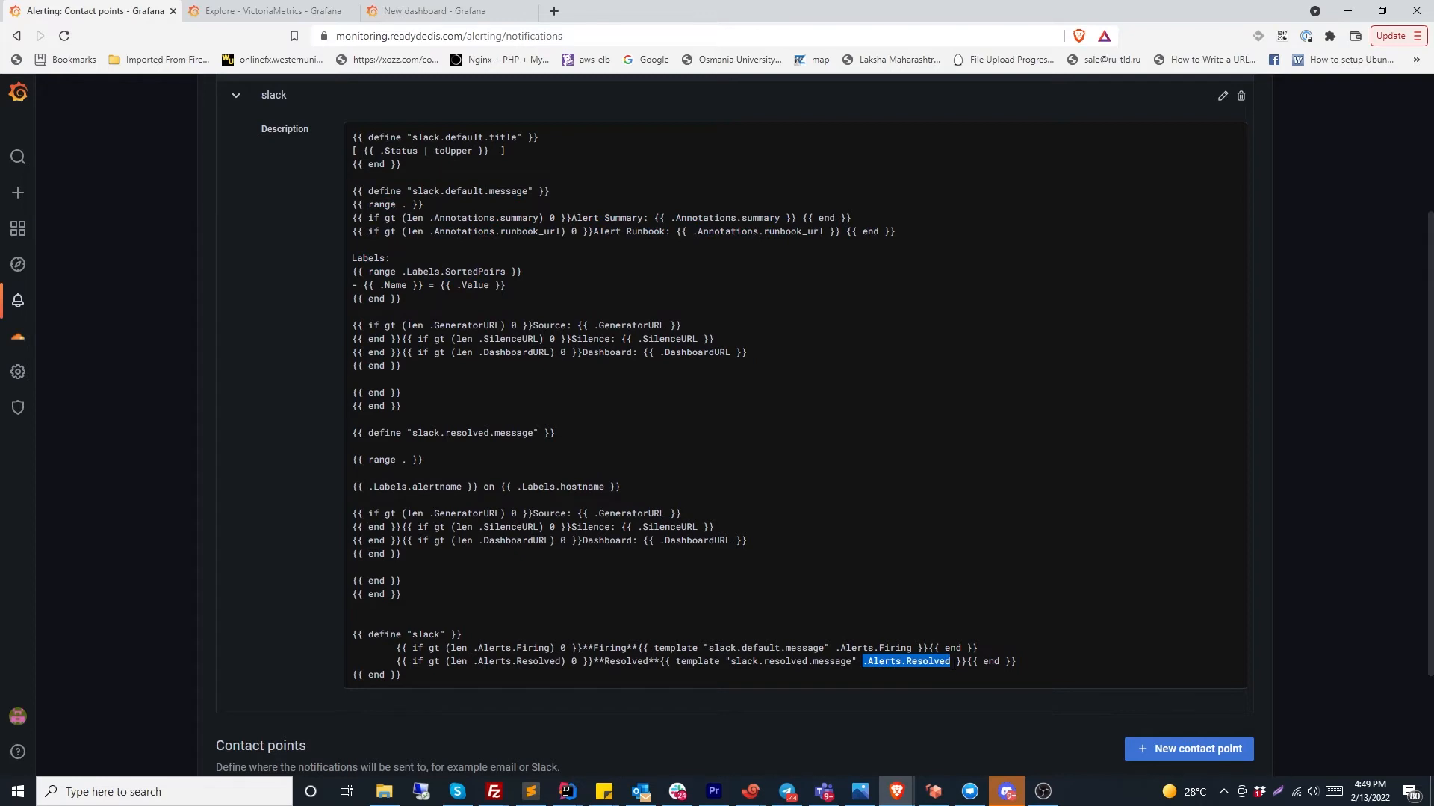
left_click_drag(419, 594, 354, 435)
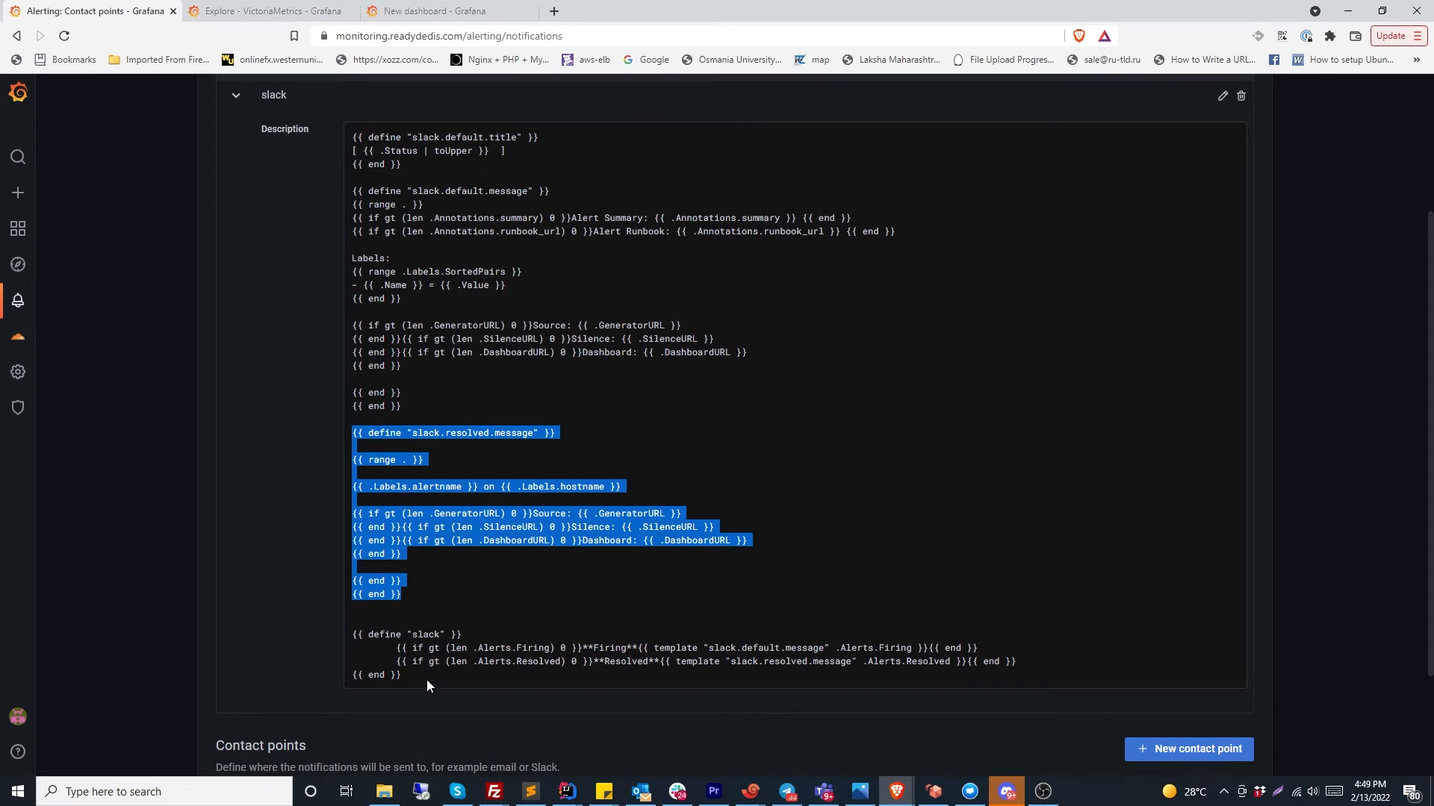
scroll(561, 486, "up", 1)
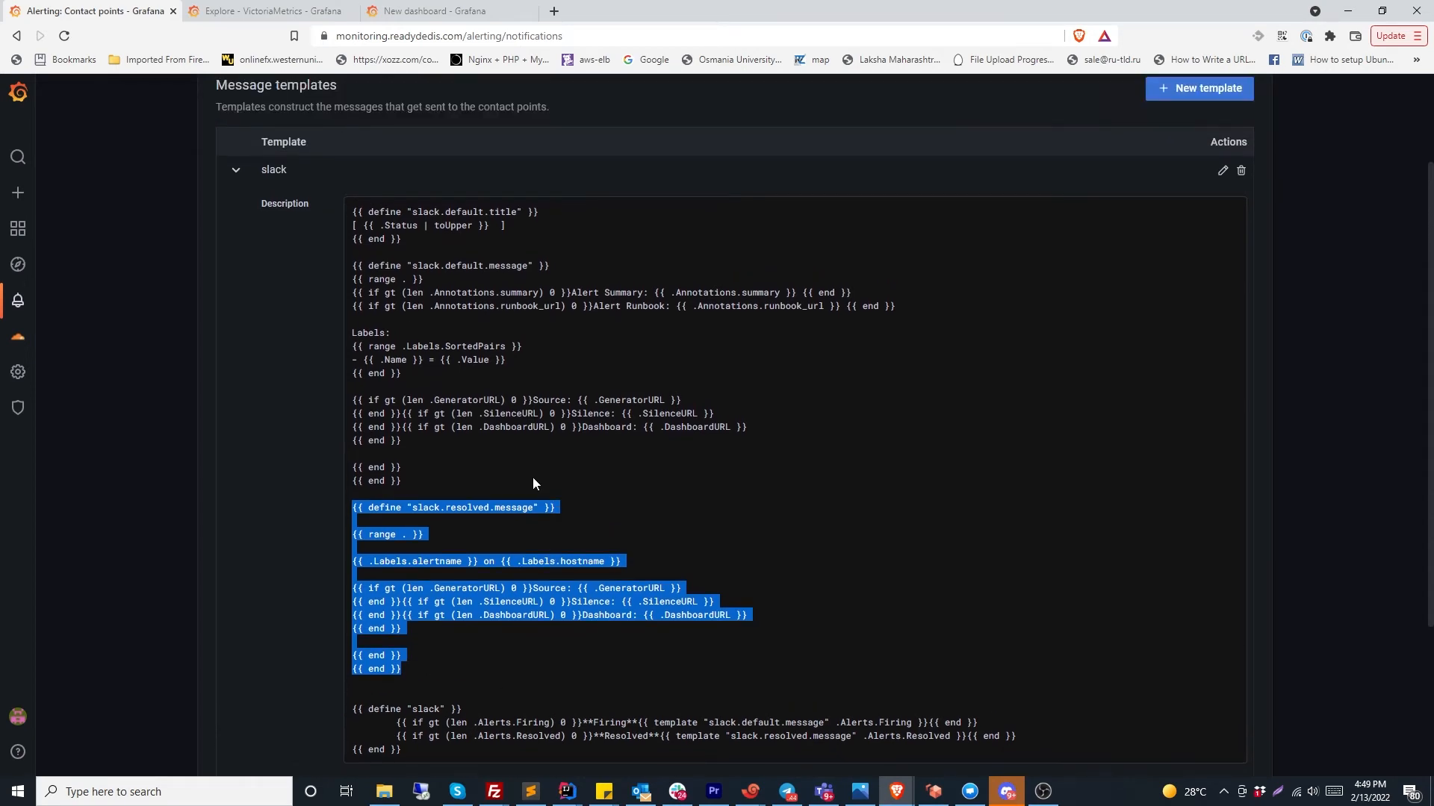
left_click(566, 464)
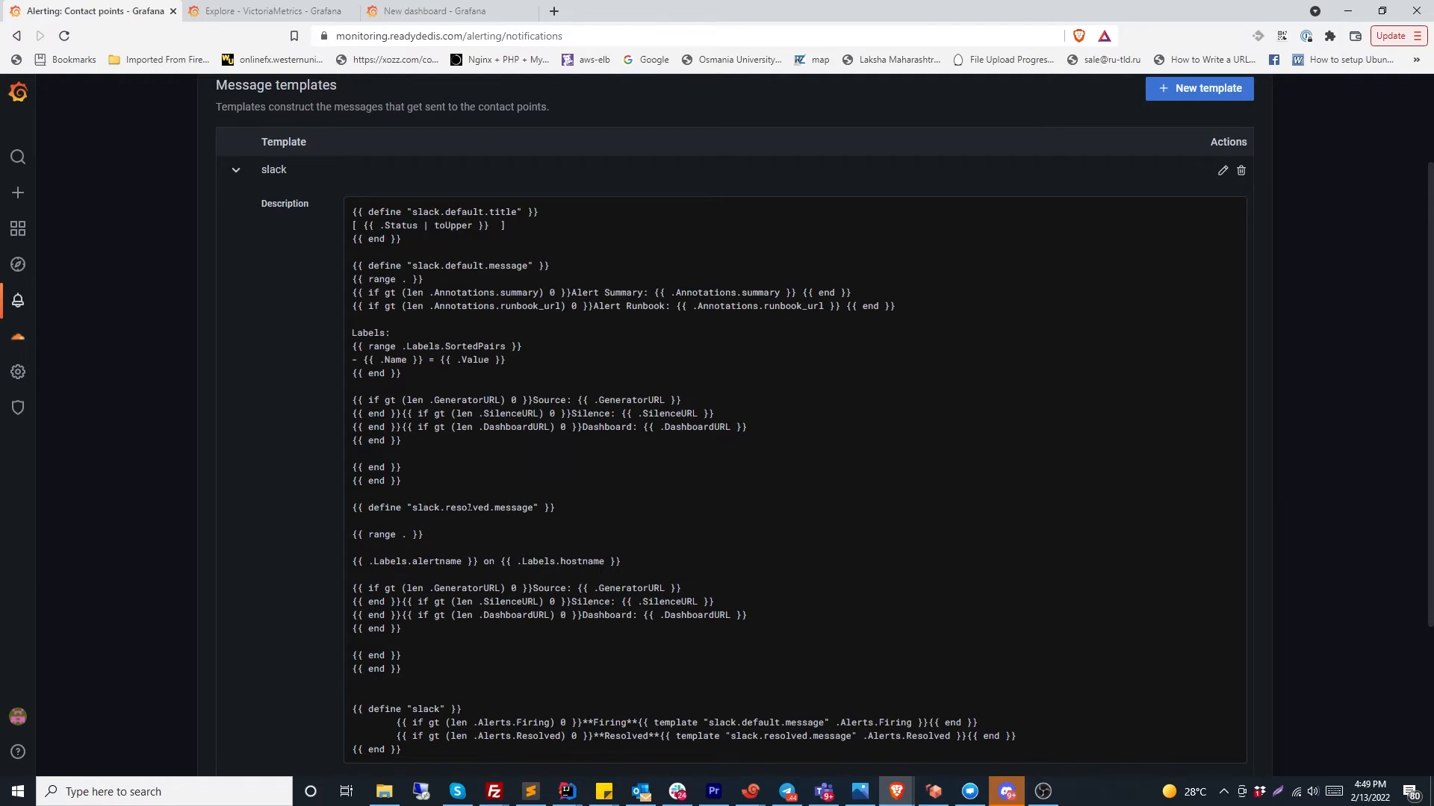
scroll(234, 247, "up", 1)
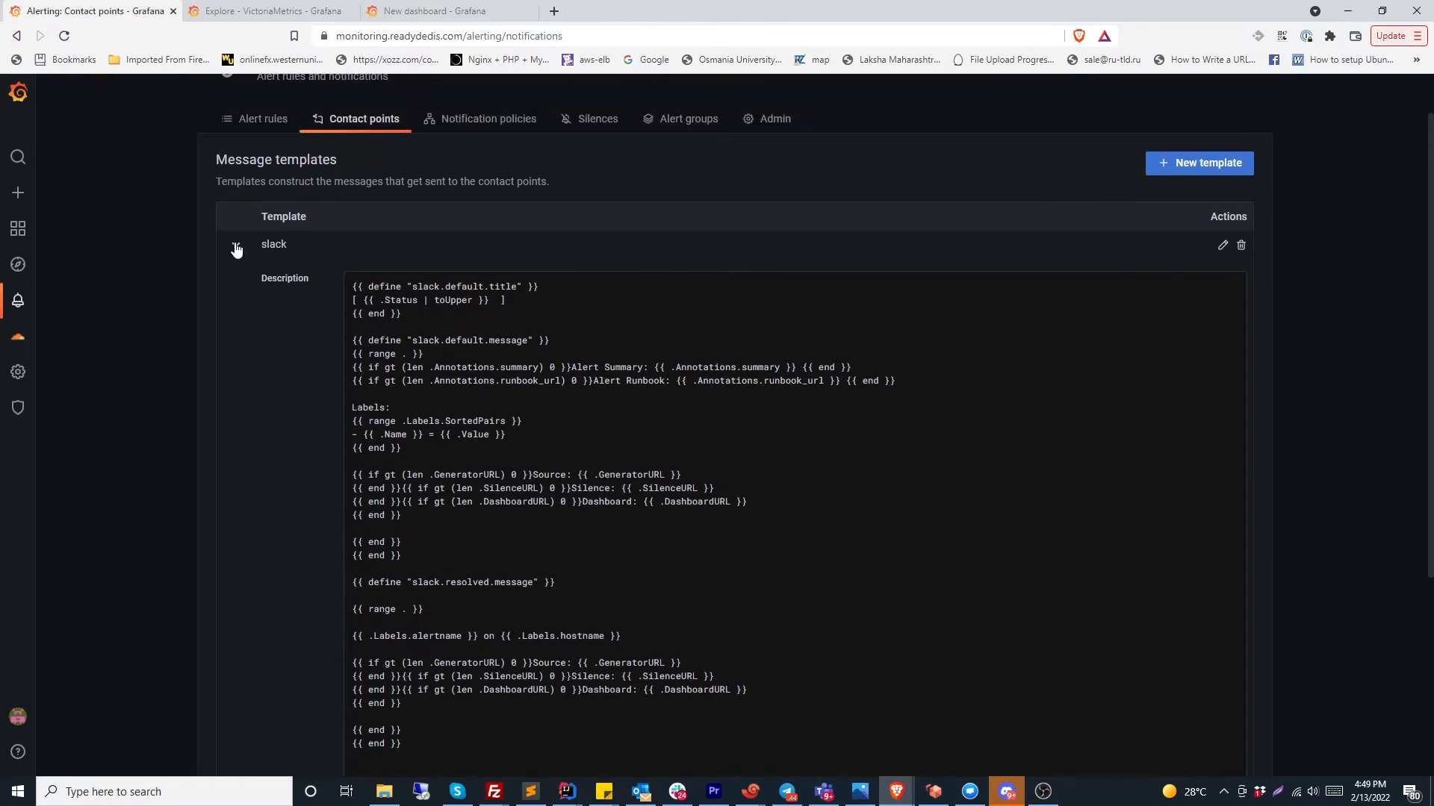
left_click(235, 245)
Open a blank message template form and switch to the Xshell terminal session on the monitoring server
left_click(1198, 220)
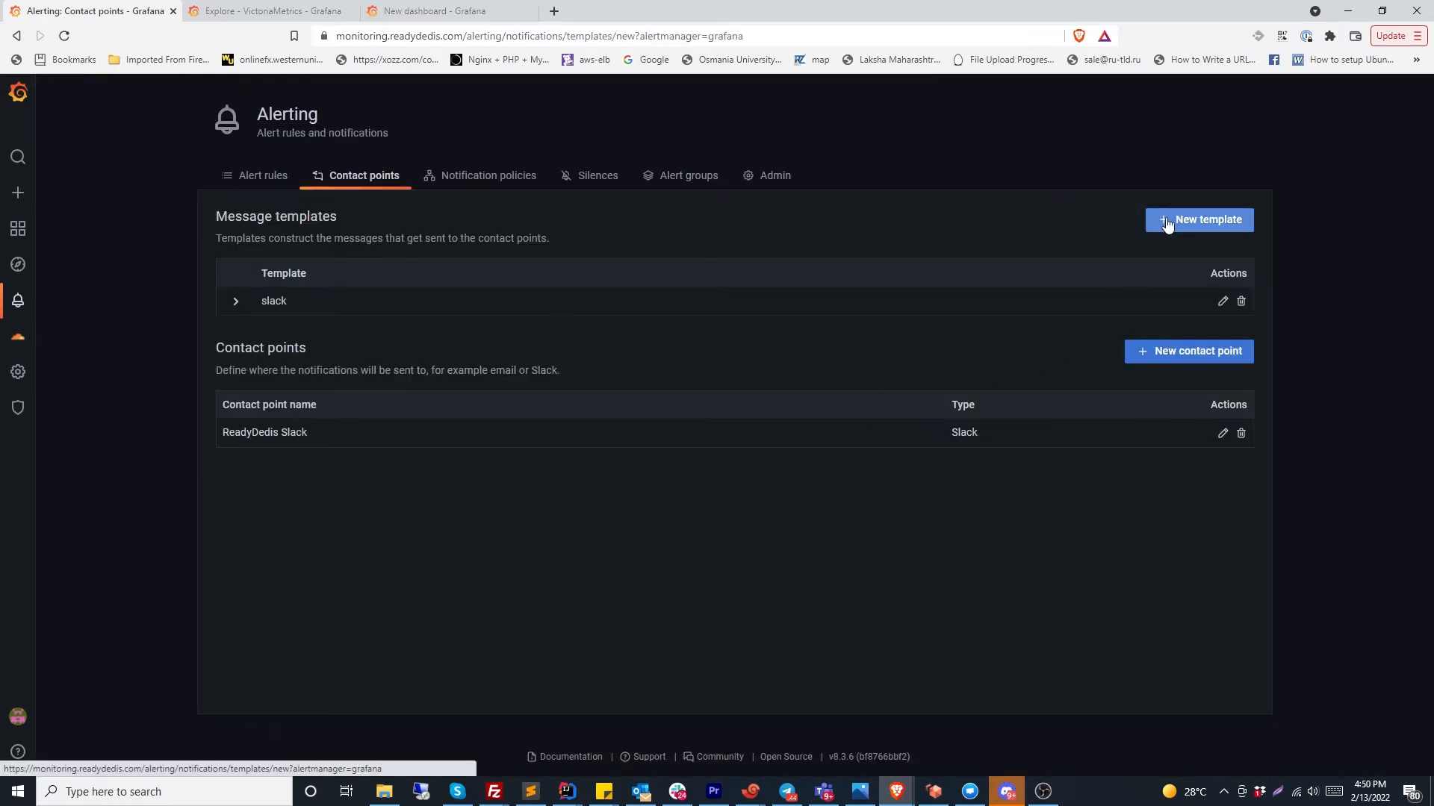
key("alt+Tab")
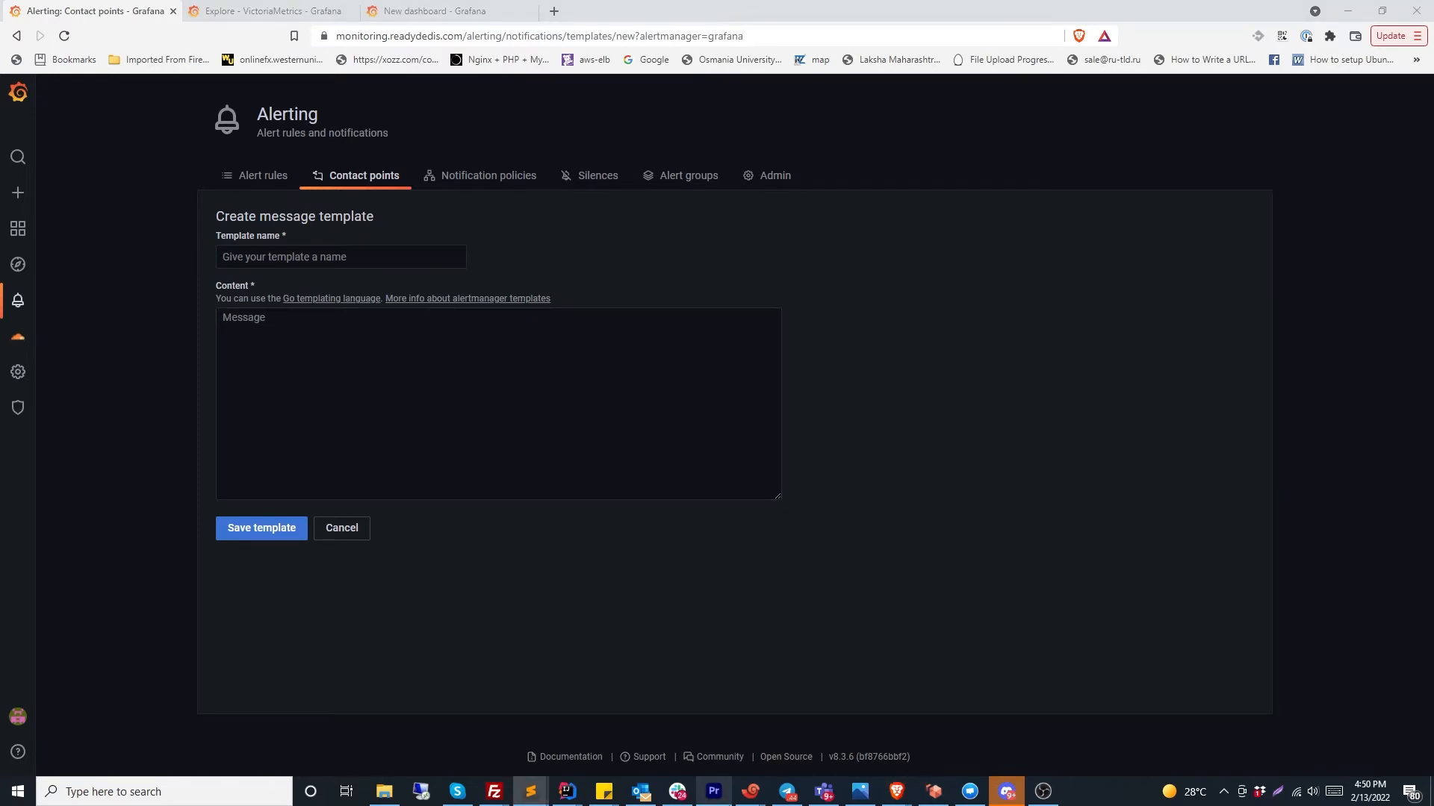
left_click(750, 791)
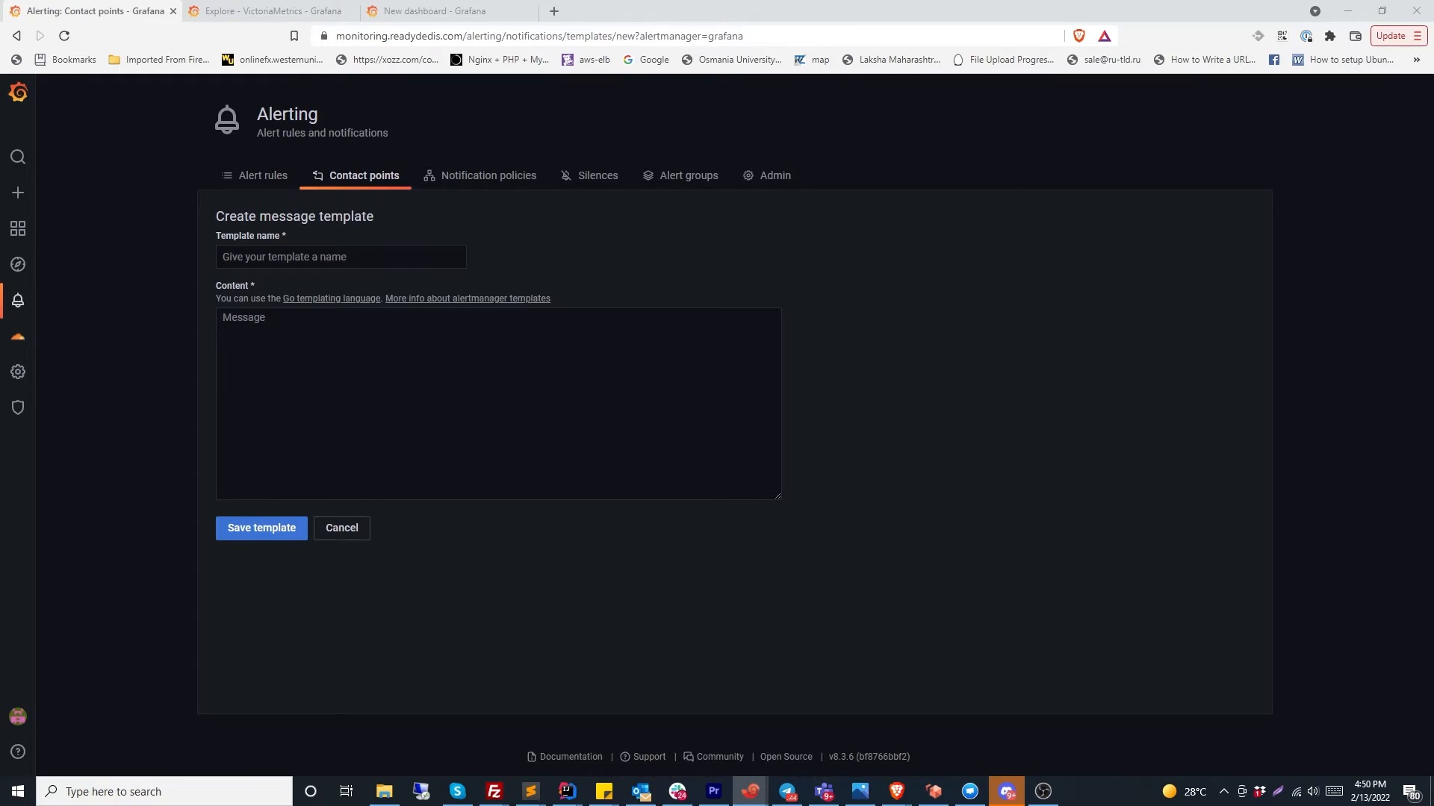
left_click_drag(0, 8, 474, 6)
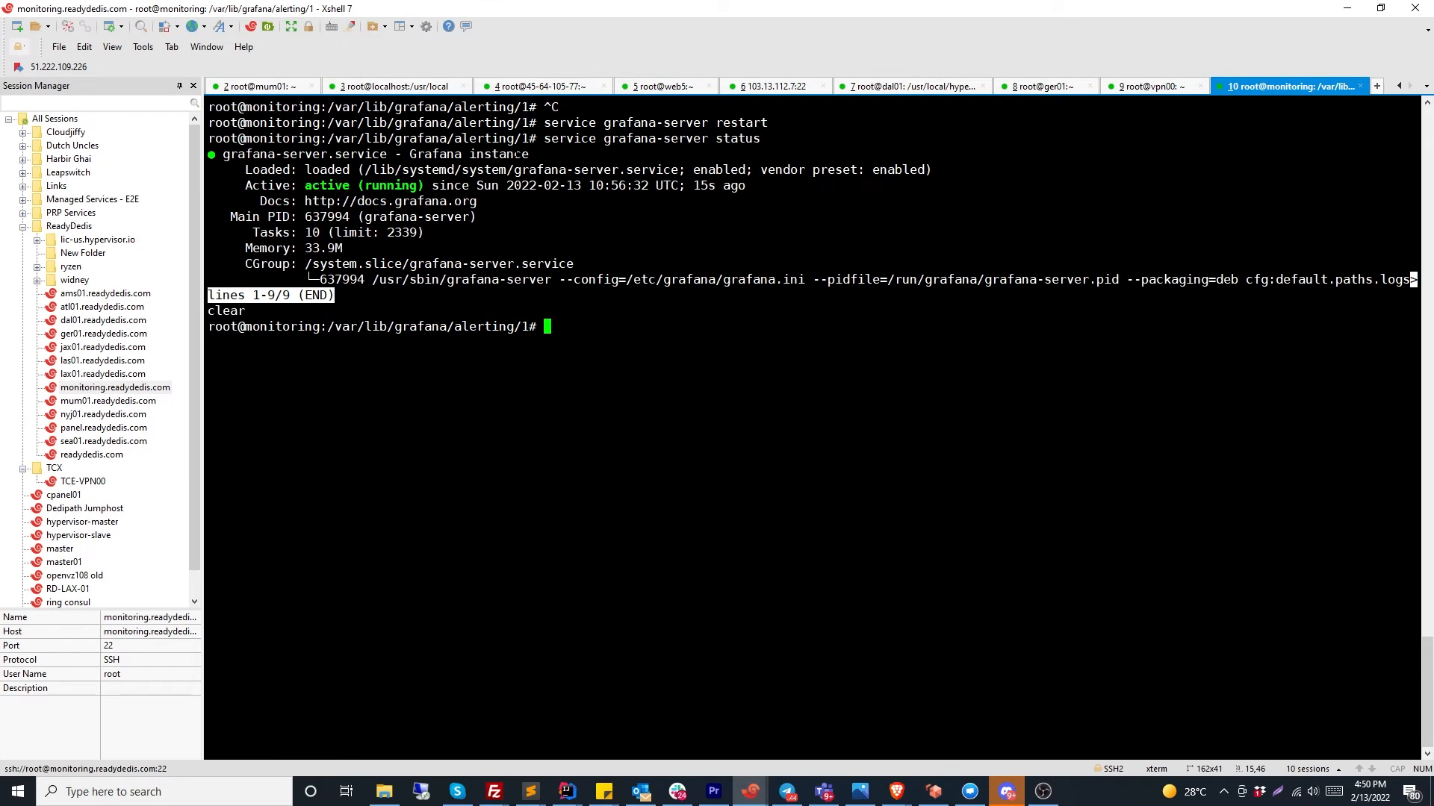
Clear the terminal and print the current working directory with pwd
type("pwd")
key("Return")
type("clear")
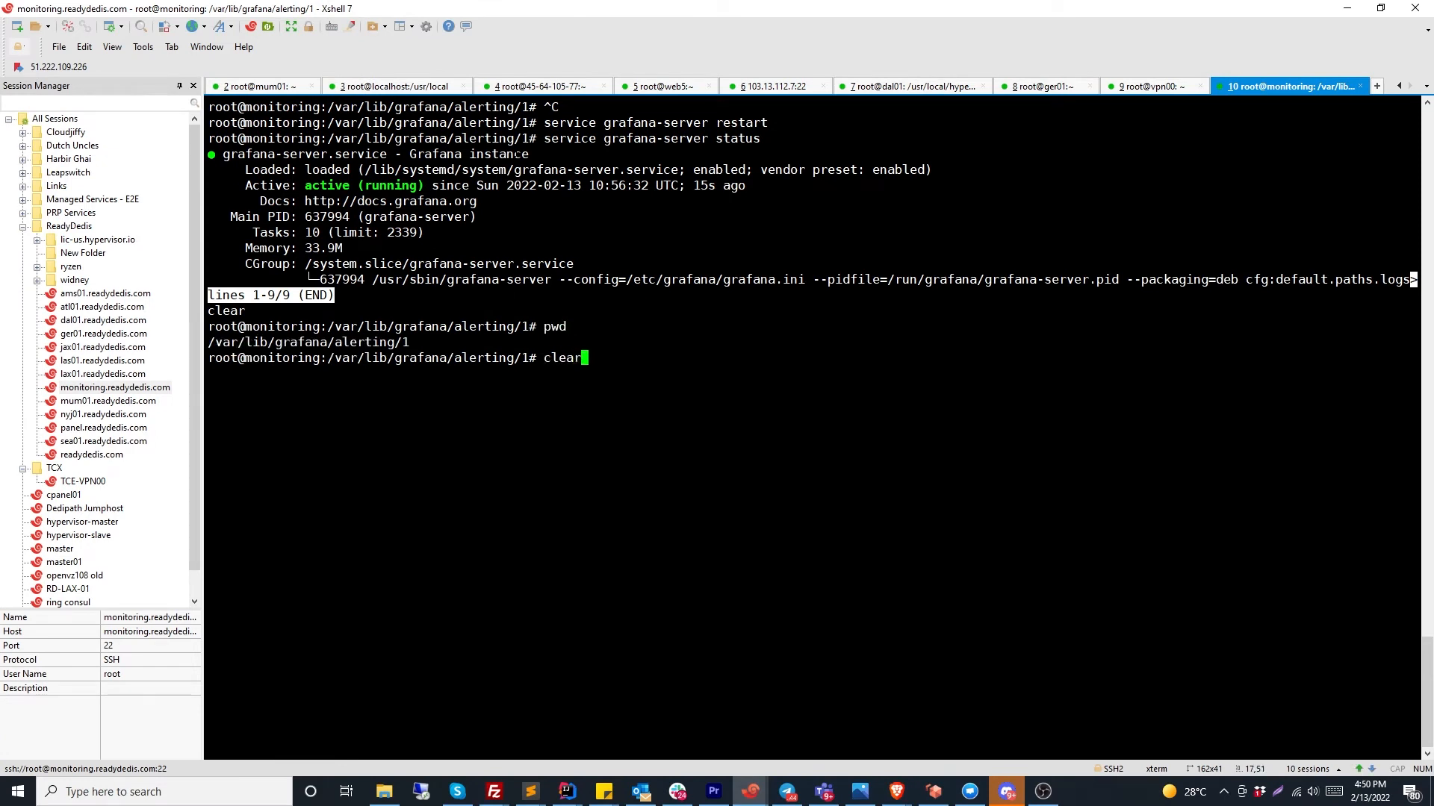
key("Return")
type("pwd")
key("Return")
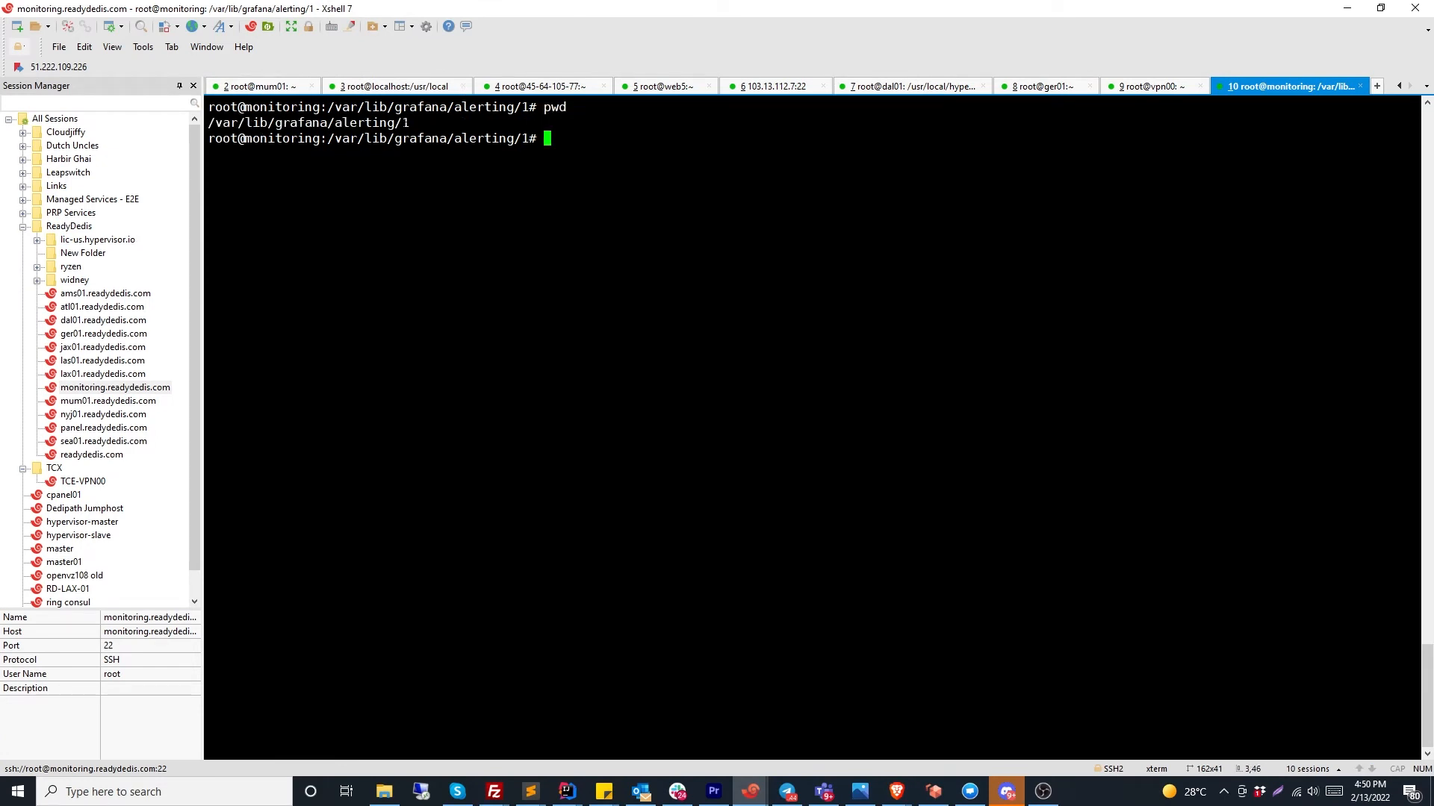
List the alerting directory's contents with ls -la and highlight the slack and __default__.tmpl file names
left_click_drag(412, 123, 228, 139)
left_click(229, 139)
type("ls -la")
key("Return")
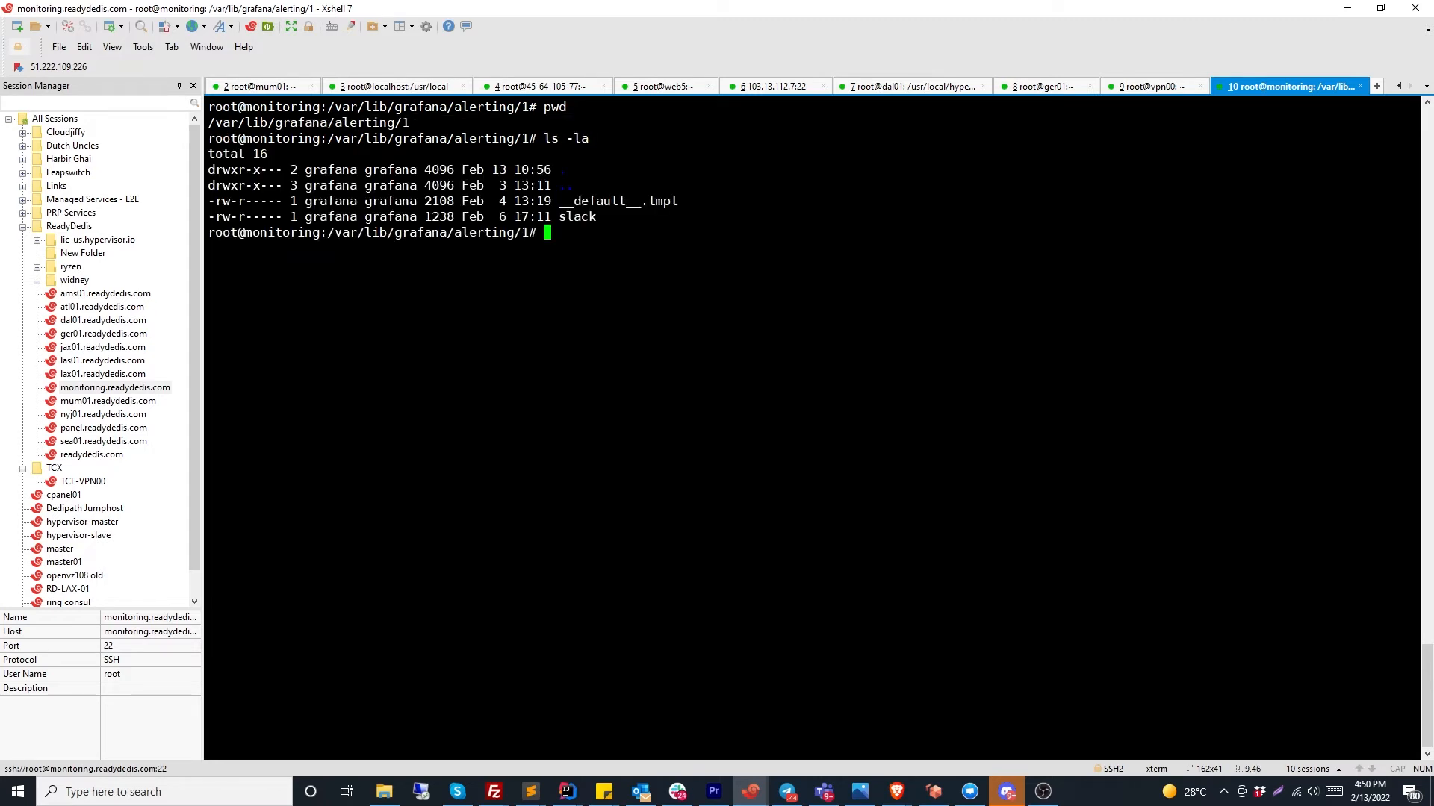
mouse_move(597, 217)
left_mouse_down()
mouse_move(552, 216)
mouse_move(568, 217)
left_mouse_up()
double_click(591, 201)
left_click(613, 202)
Try viewing the __default__.tmpl file in nano and exit the editor
type("nano __")
key("Tab")
key("Return")
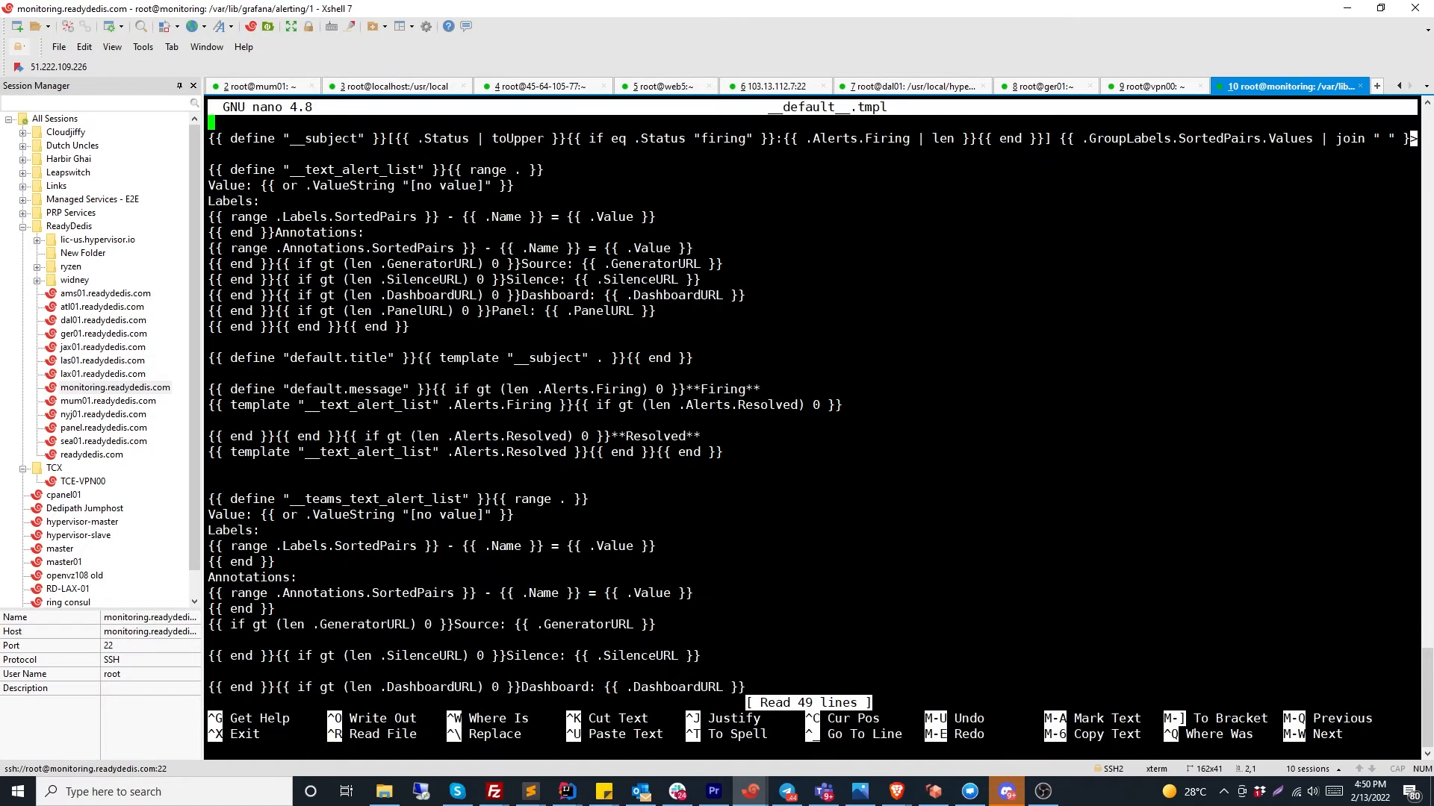
key("ctrl+x")
Recall the last command and change its editor to vi to open __default__.tmpl
key("Up")
key("Home")
key("Delete")
key("Delete")
key("Delete")
key("Delete")
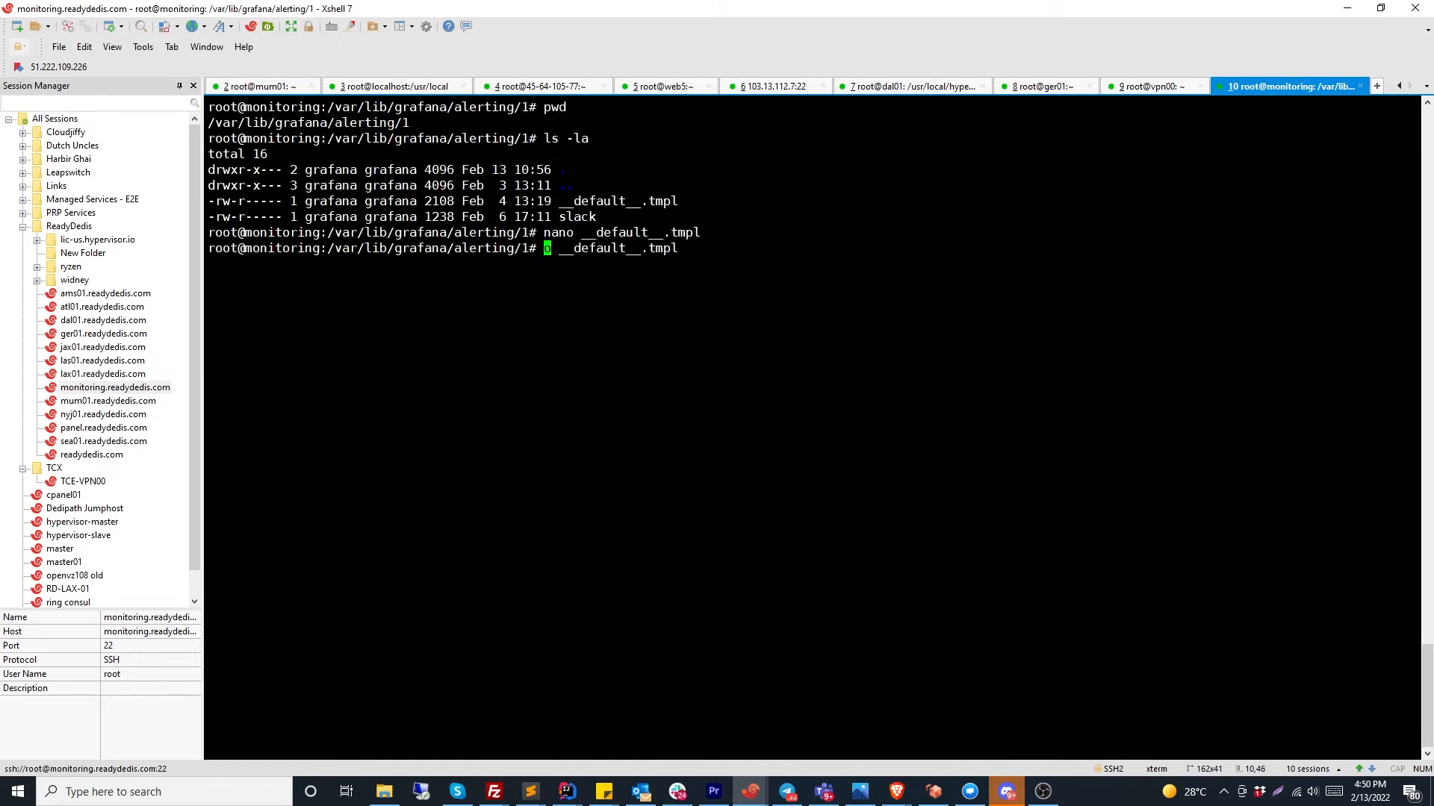
type("vi")
key("Return")
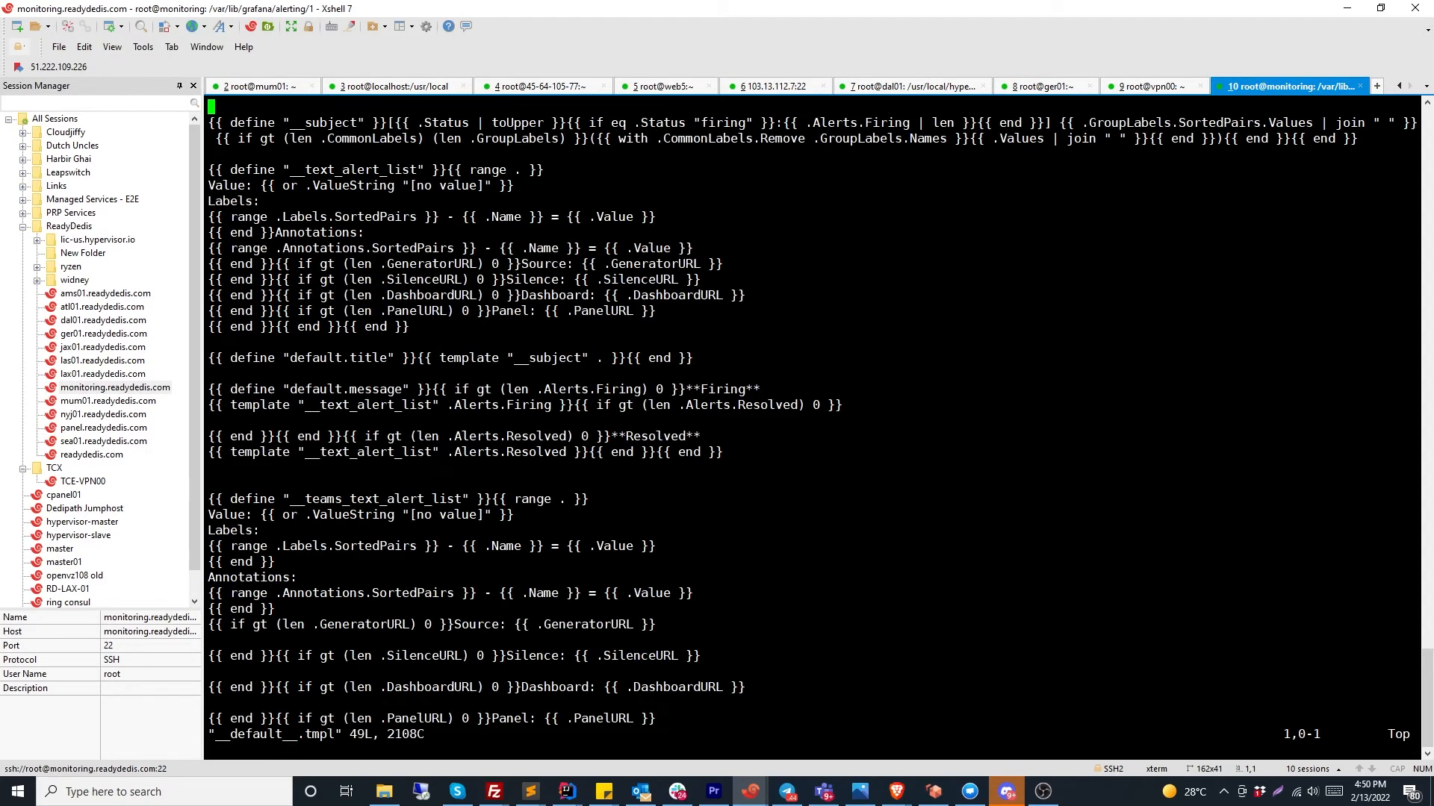
Hide the Session Manager and read through the default template file down to its last line
left_click(179, 86)
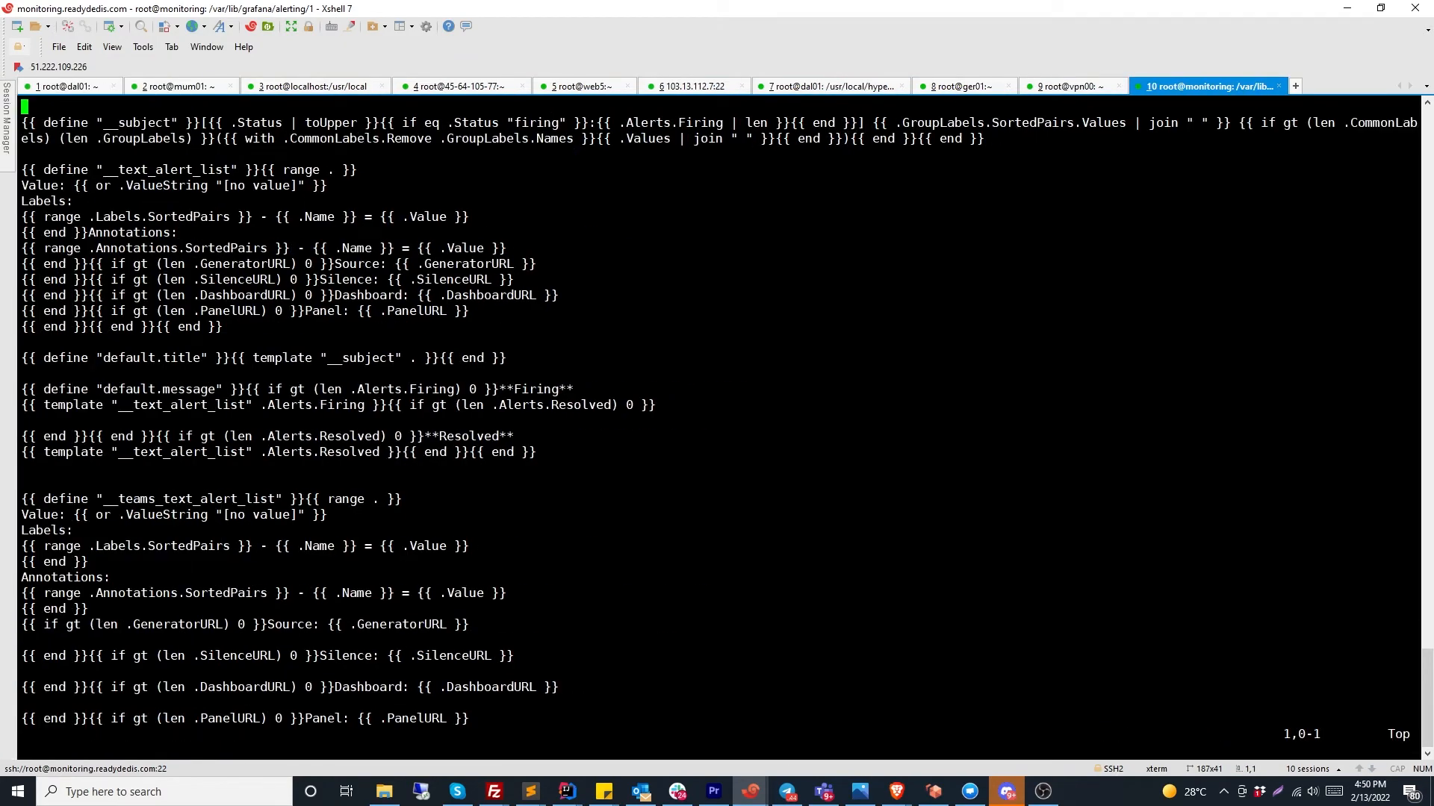
scroll(716, 425, "up", 5)
scroll(717, 425, "down", 5)
key("Down")
key("Down")
key("Down")
key("Down")
key("Down")
key("Down")
key("Down")
key("Down")
key("Down")
key("Down")
key("Down")
key("Down")
key("Down")
key("Down")
key("Down")
key("Down")
key("Down")
key("Down")
key("Down")
key("Down")
key("Down")
key("Down")
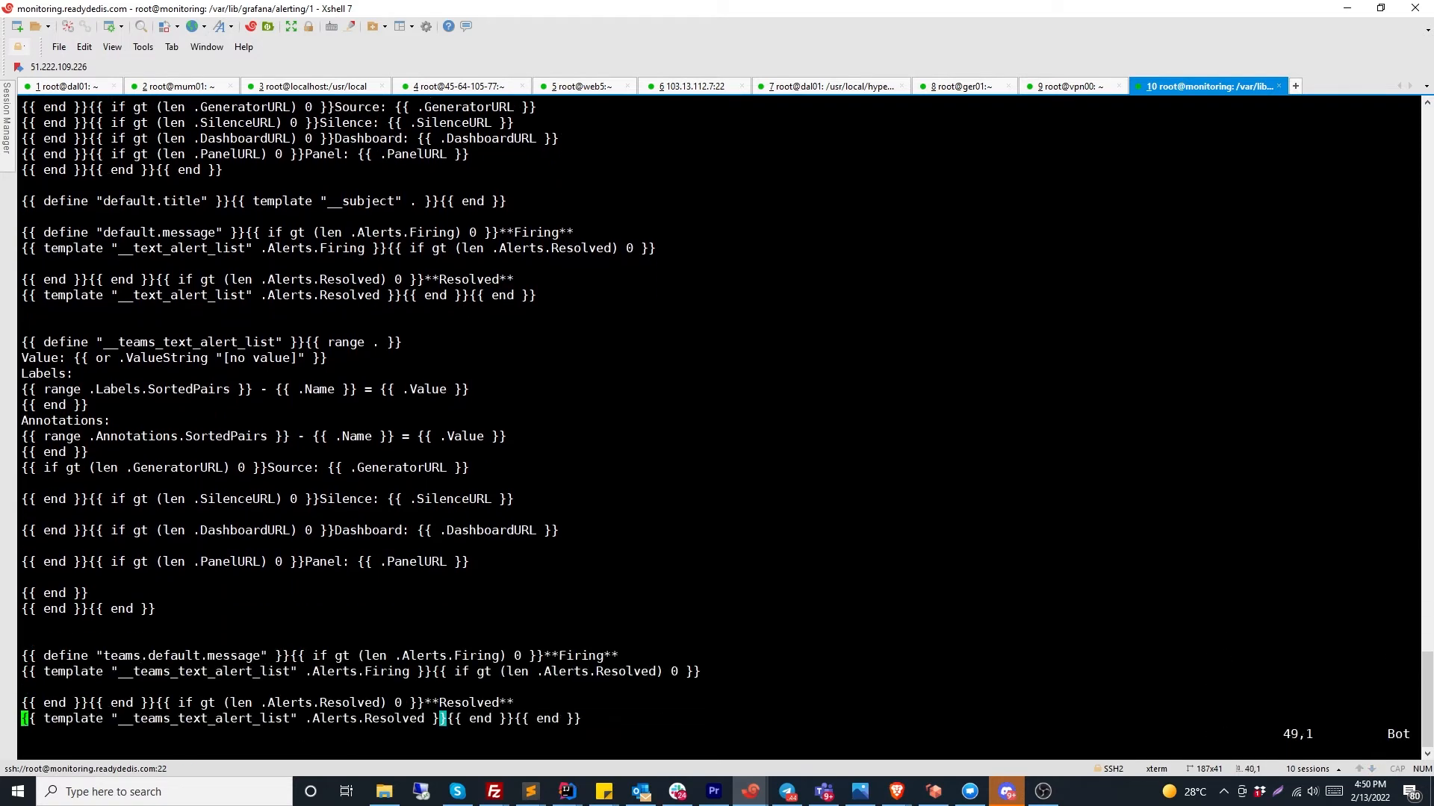
Return to the beginning of the default template file and highlight the "[no value]" fallback in __text_alert_list
key("Up")
key("Up")
key("Up")
key("Up")
key("Up")
key("Up")
key("Up")
key("Up")
key("Up")
key("Up")
key("Up")
key("Up")
key("Up")
key("Up")
key("Up")
key("Up")
key("Up")
key("Up")
key("Up")
key("Up")
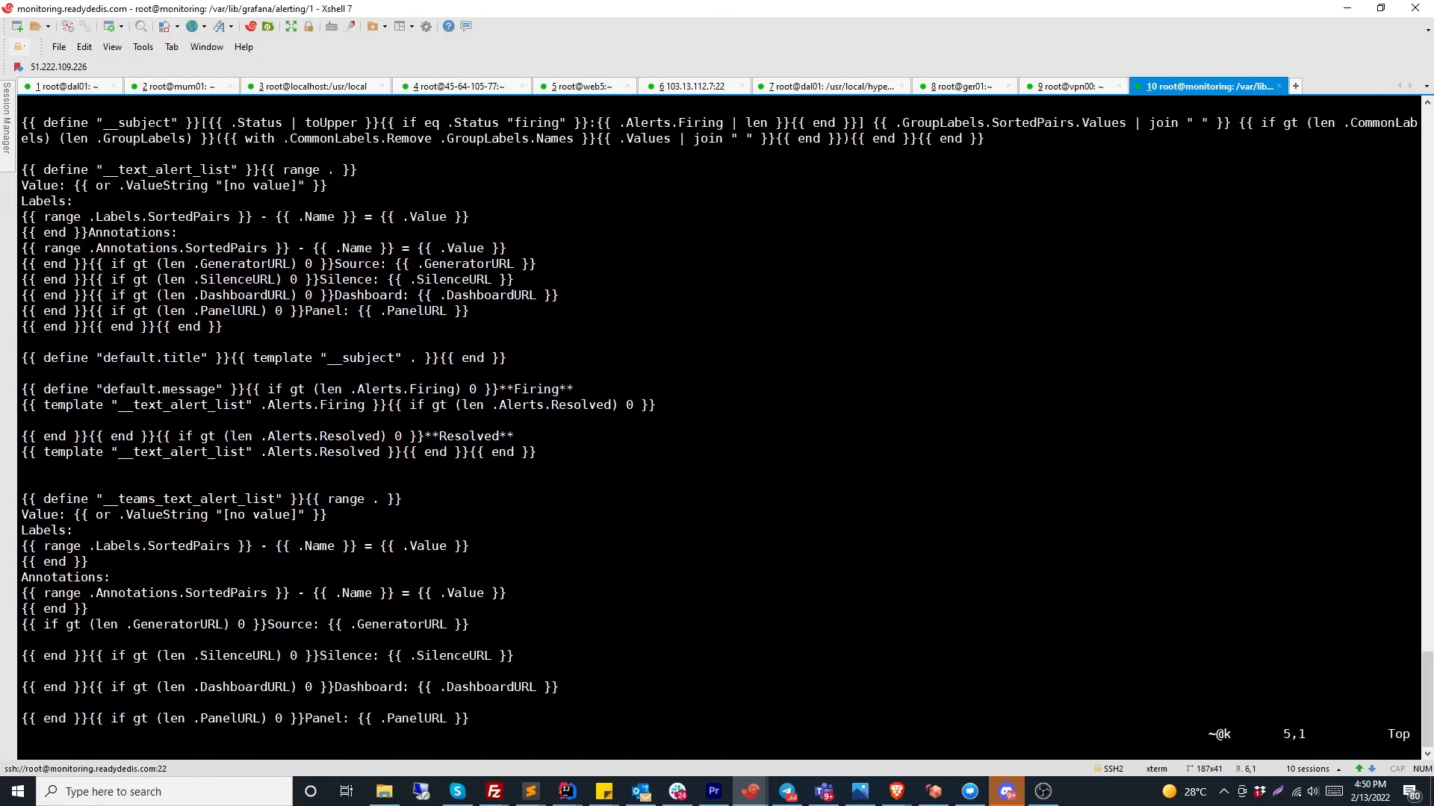
key("Up")
key("Up")
key("Up")
key("Up")
key("Down")
key("Down")
key("Down")
key("Down")
key("Down")
left_click_drag(118, 185, 311, 186)
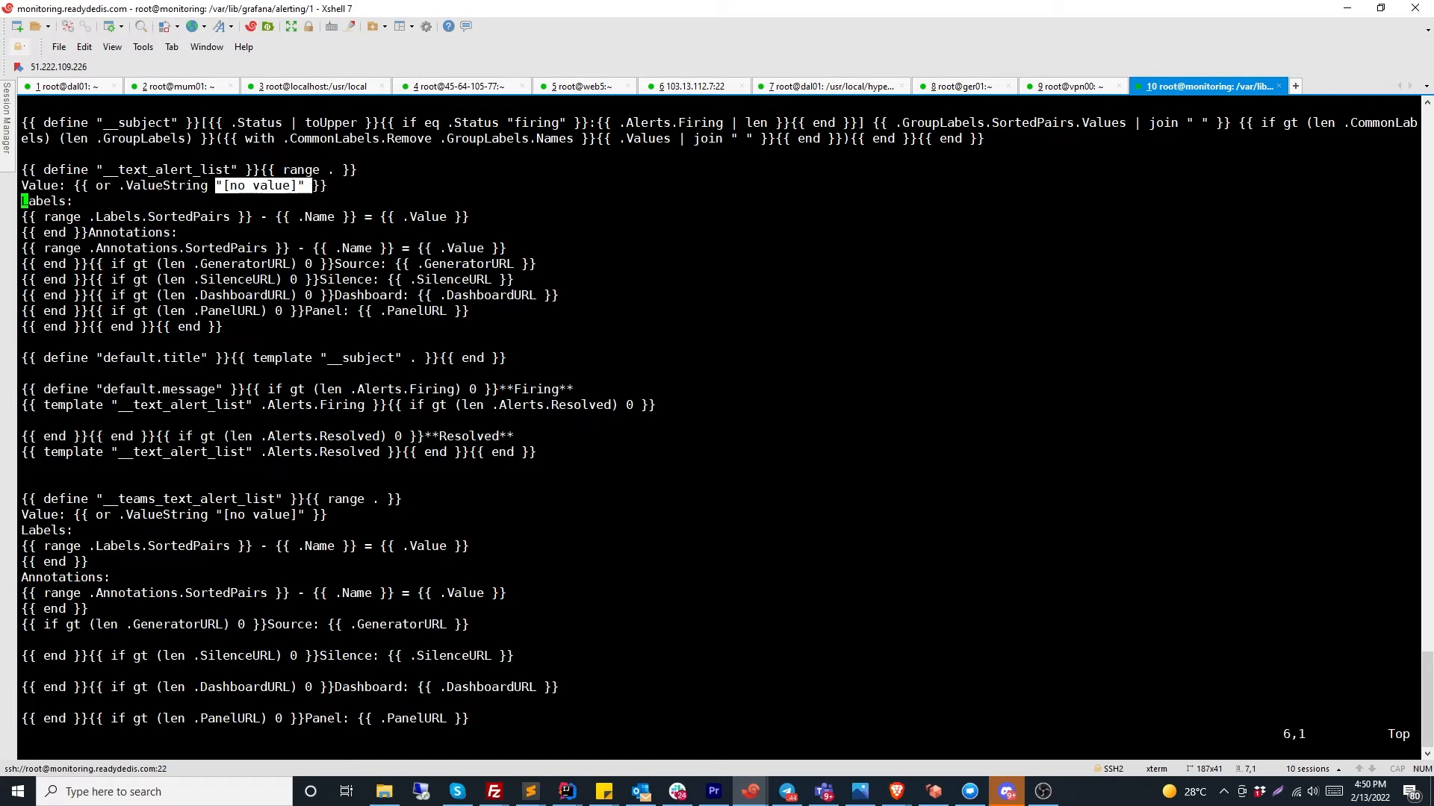
left_click(312, 187)
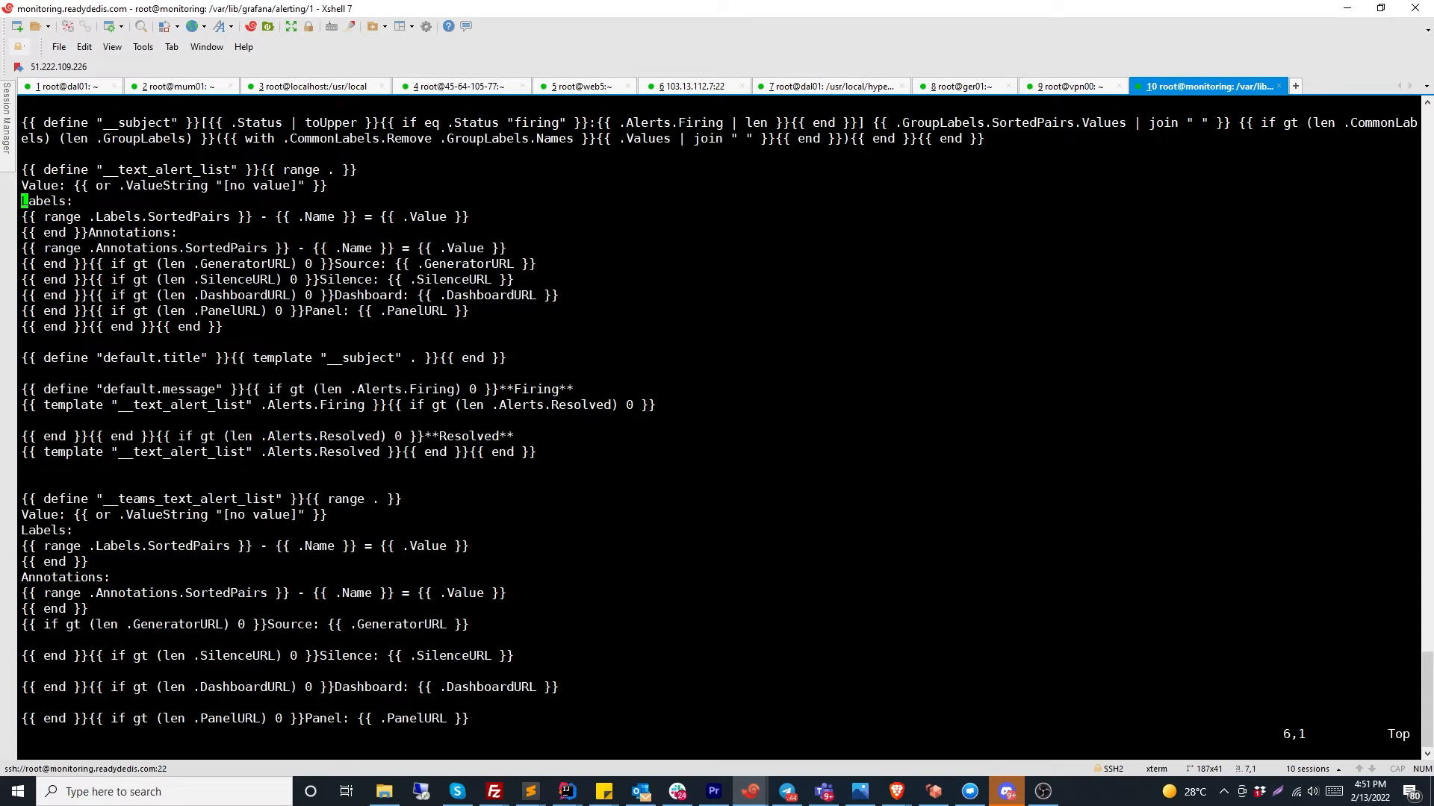
Highlight the template text from __subject through default.title, and switch to the formatted default.tmpl in Sublime Text
key("alt+Tab")
key("alt+Tab")
left_click_drag(1412, 373, 14, 125)
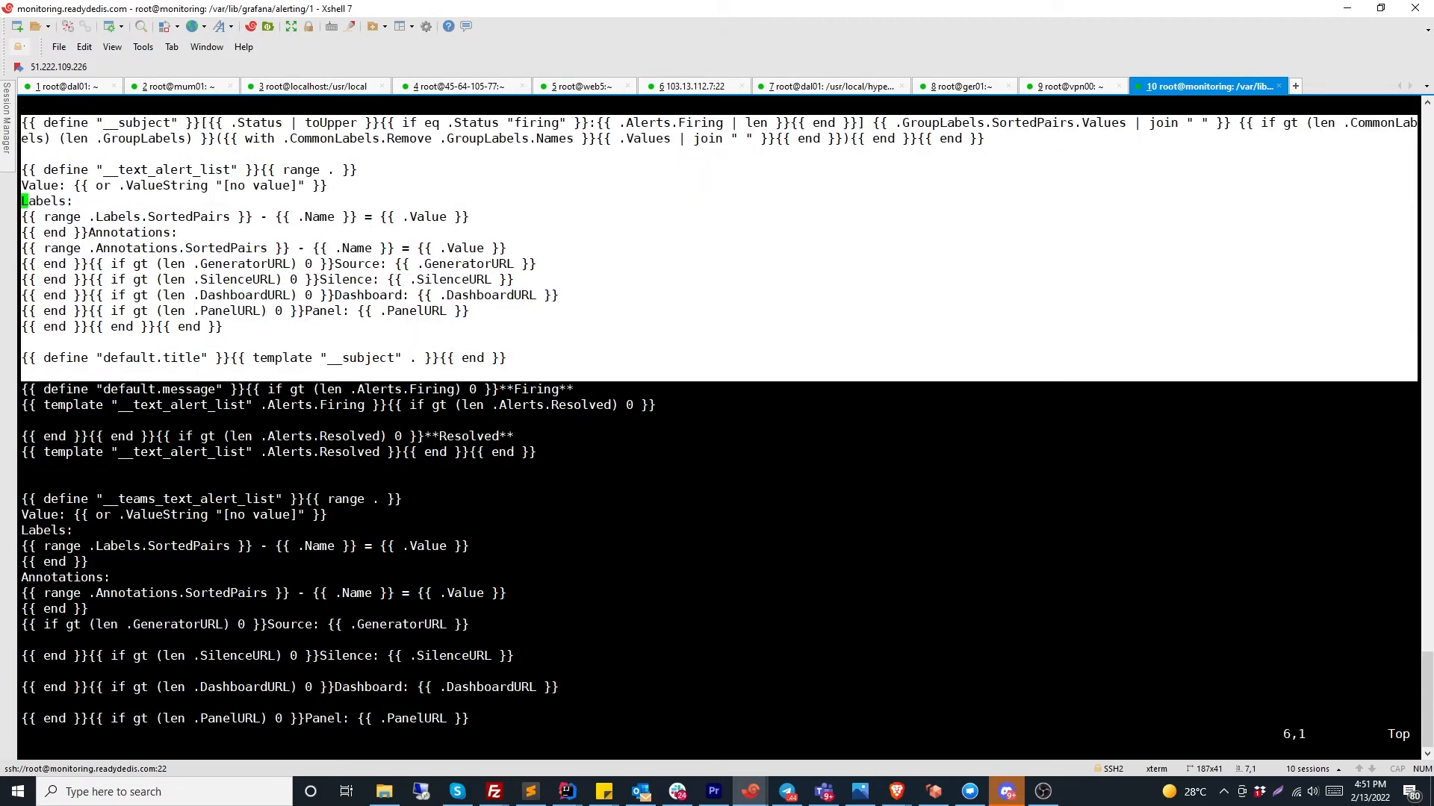
key("alt+Tab")
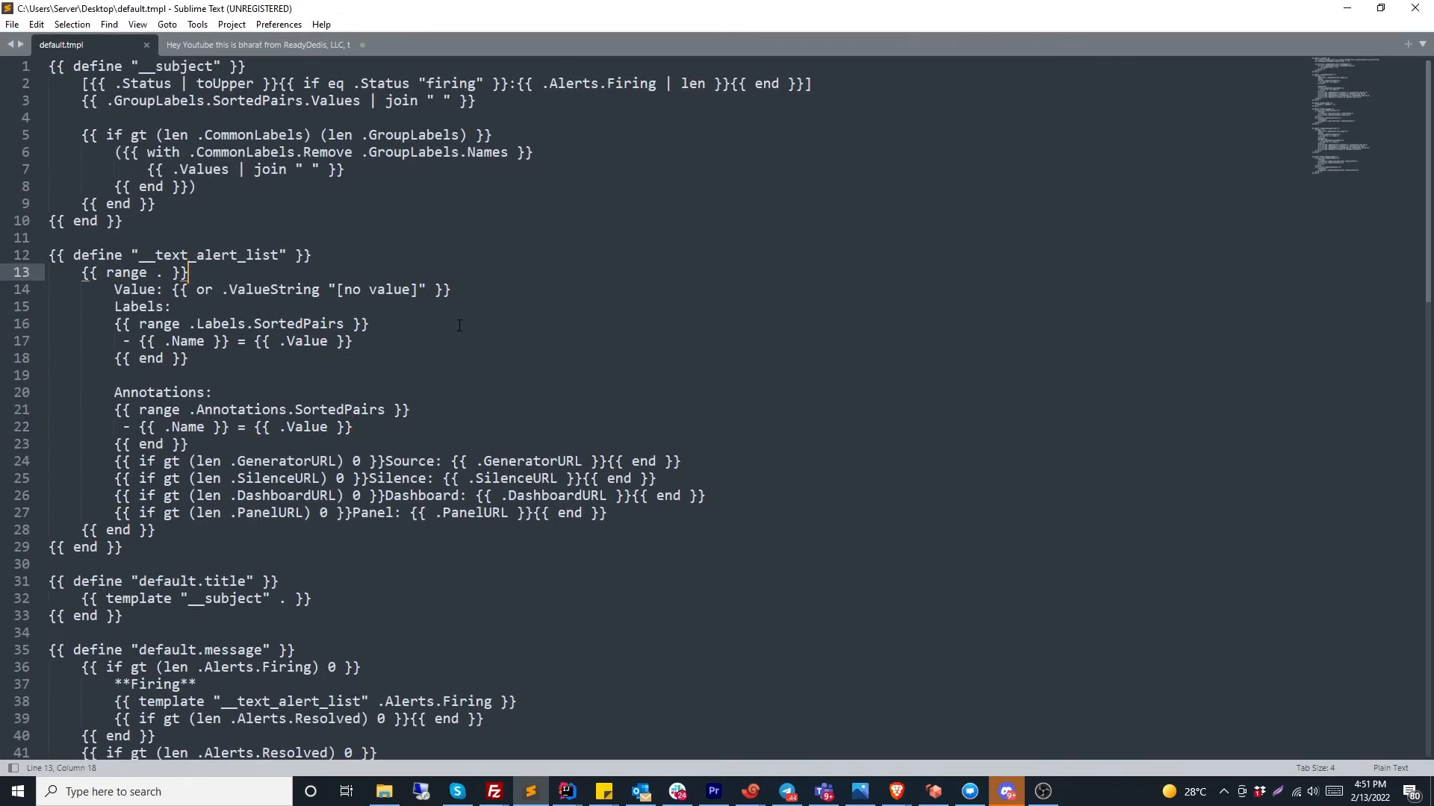
left_click(459, 325)
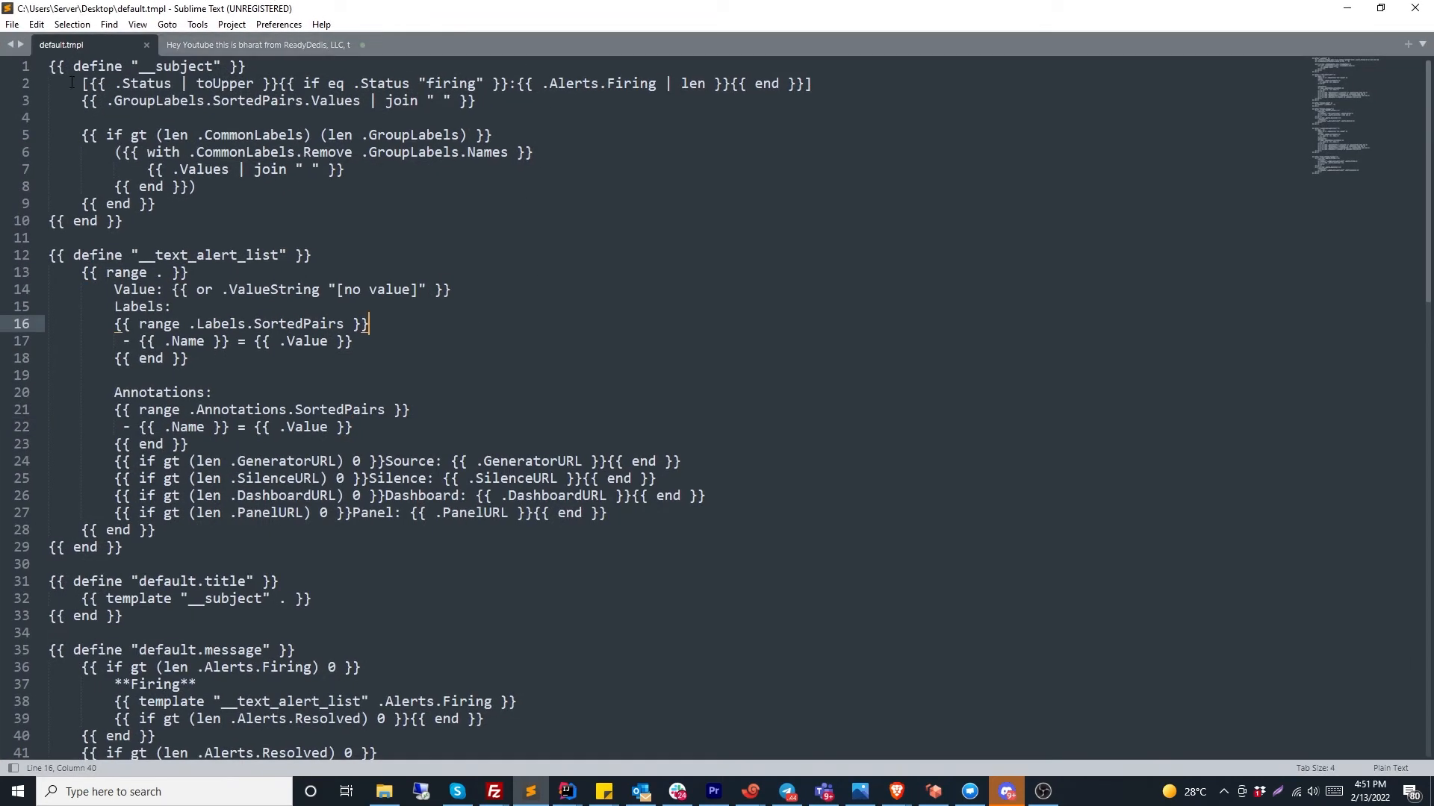
Highlight the __subject define line, its closing end, and the square brackets enclosing the status expression
left_click_drag(254, 68, 47, 66)
left_click_drag(128, 218, 48, 222)
left_click_drag(251, 67, 86, 83)
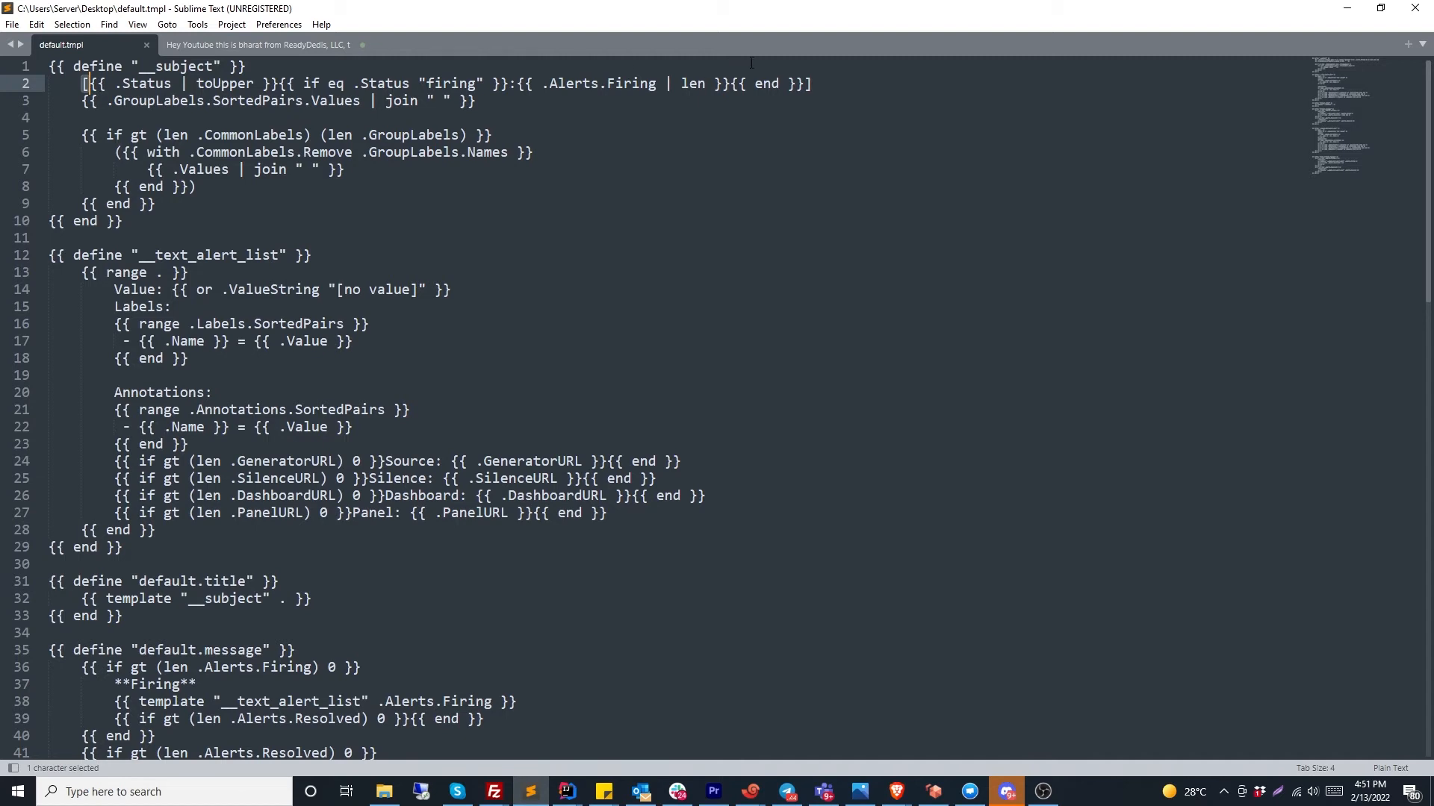
left_click_drag(802, 83, 813, 83)
left_click(90, 83)
key("Right")
key("Right")
key("Up")
key("End")
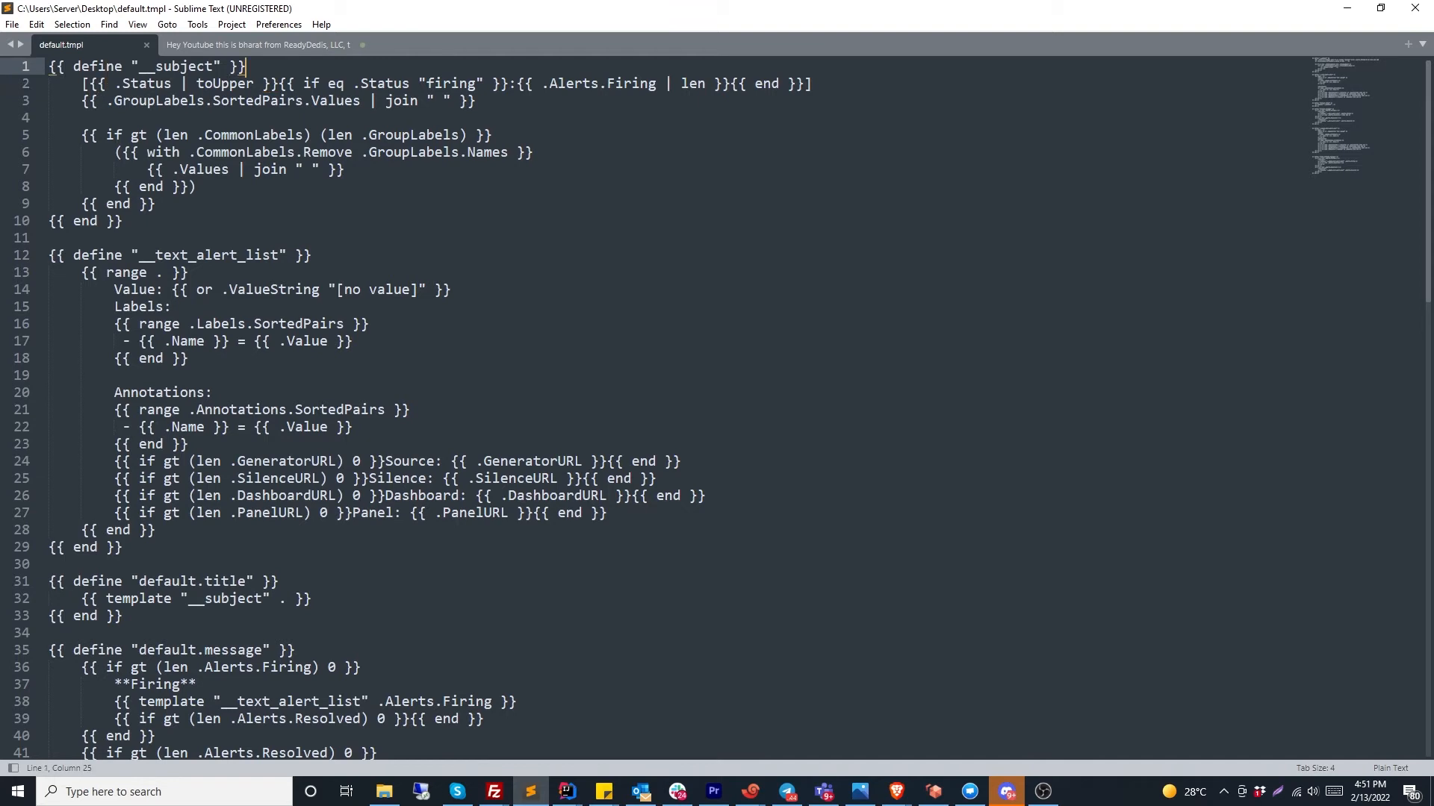
key("Return")
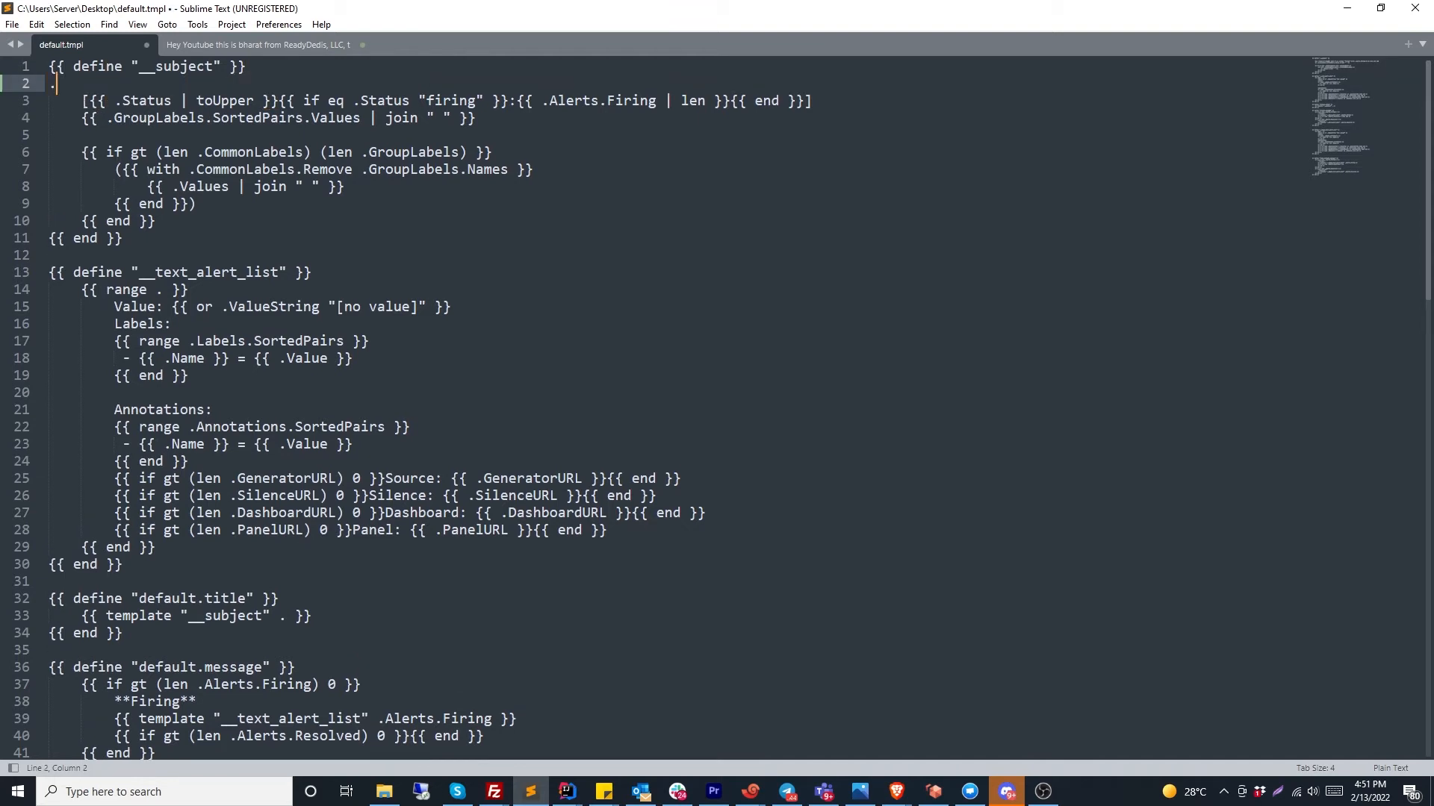
type(".Status | toUpper")
key("shift+Home")
key("BackSpace")
key("BackSpace")
key("Down")
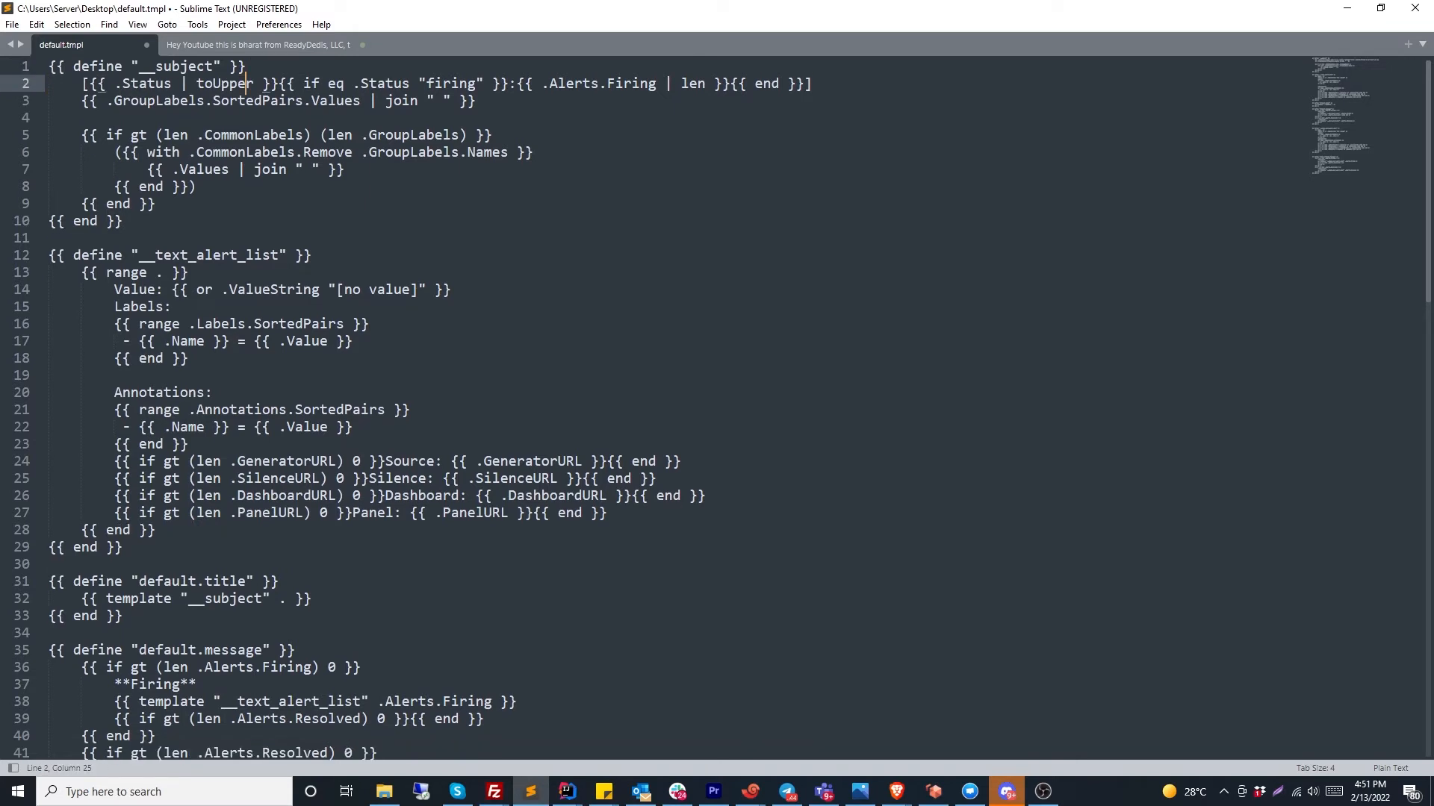
Break the line after {{ .Status | toUpper }} in __subject, and highlight .Status and "firing" in the if condition
left_click(280, 83)
key("Return")
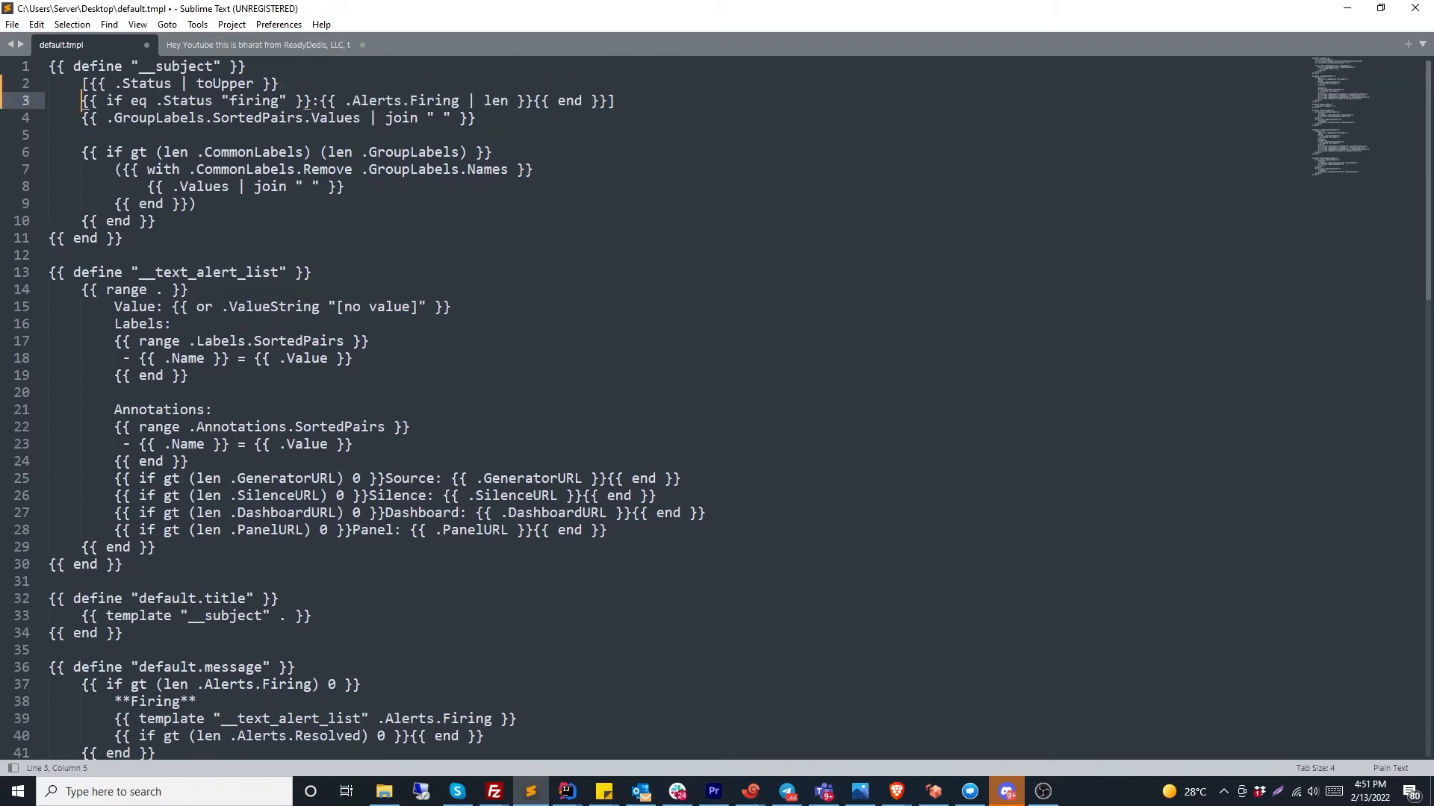
key("ctrl+Right")
key("ctrl+Right")
key("ctrl+Right")
key("Right")
key("shift+Right")
key("shift+Right")
key("shift+Right")
key("shift+Right")
key("shift+Right")
key("shift+Right")
key("shift+Right")
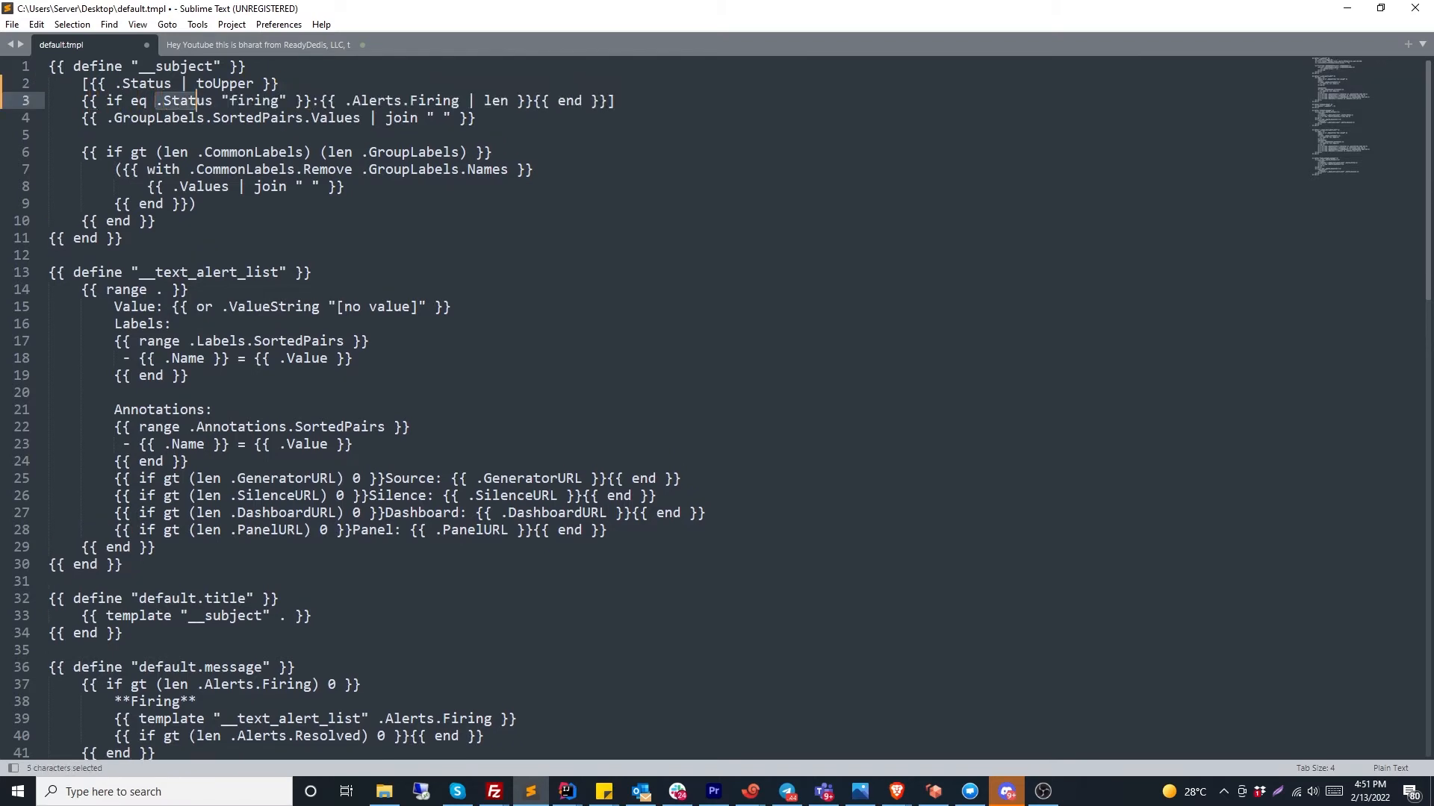
key("Right")
key("Right")
key("shift+Right")
key("shift+Right")
key("shift+Right")
key("shift+Right")
key("shift+Right")
key("shift+Right")
key("shift+Right")
key("shift+Right")
Put the colon after the if eq .Status "firing" condition on a line of its own
key("Right")
key("Right")
key("Right")
key("Right")
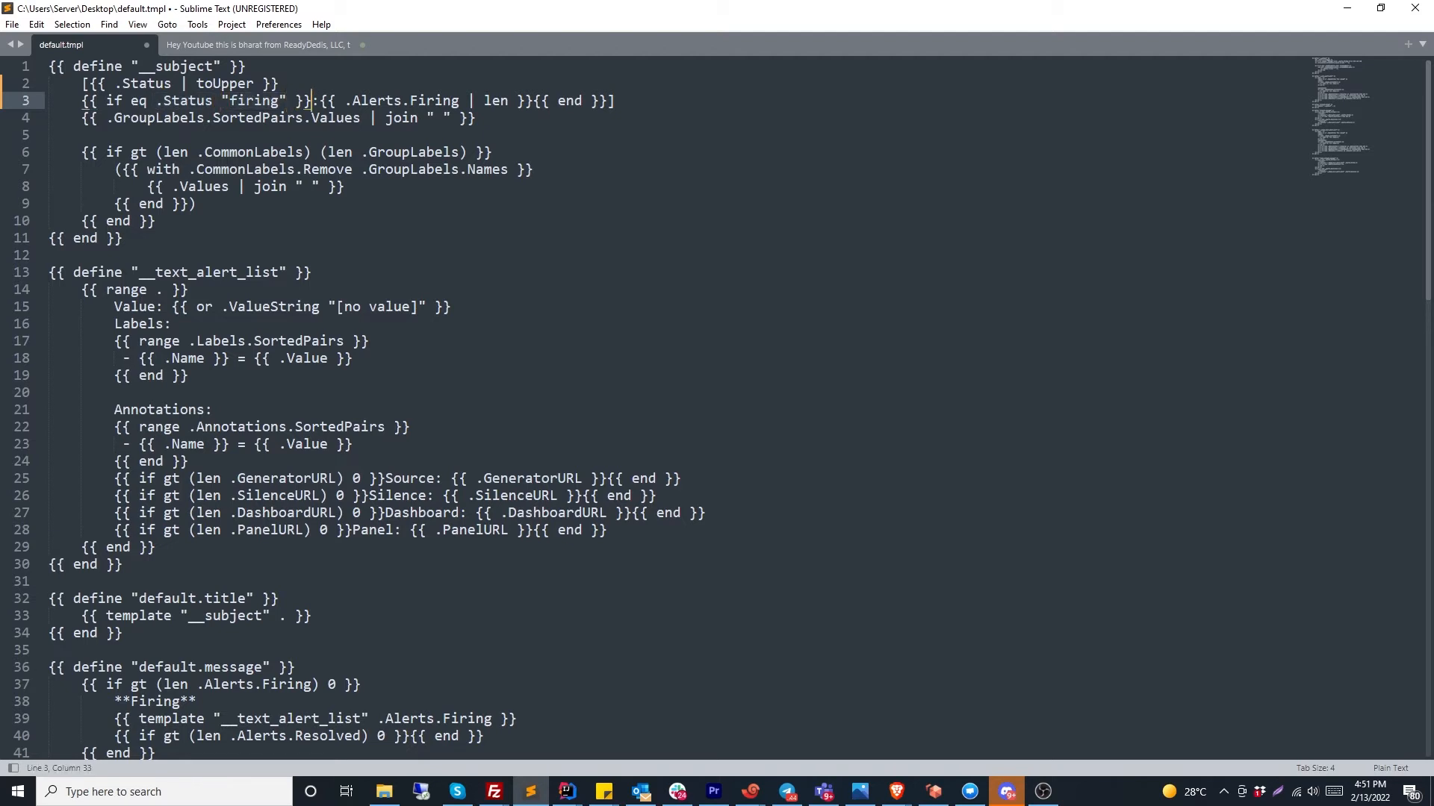
key("shift+Right")
key("Left")
key("Return")
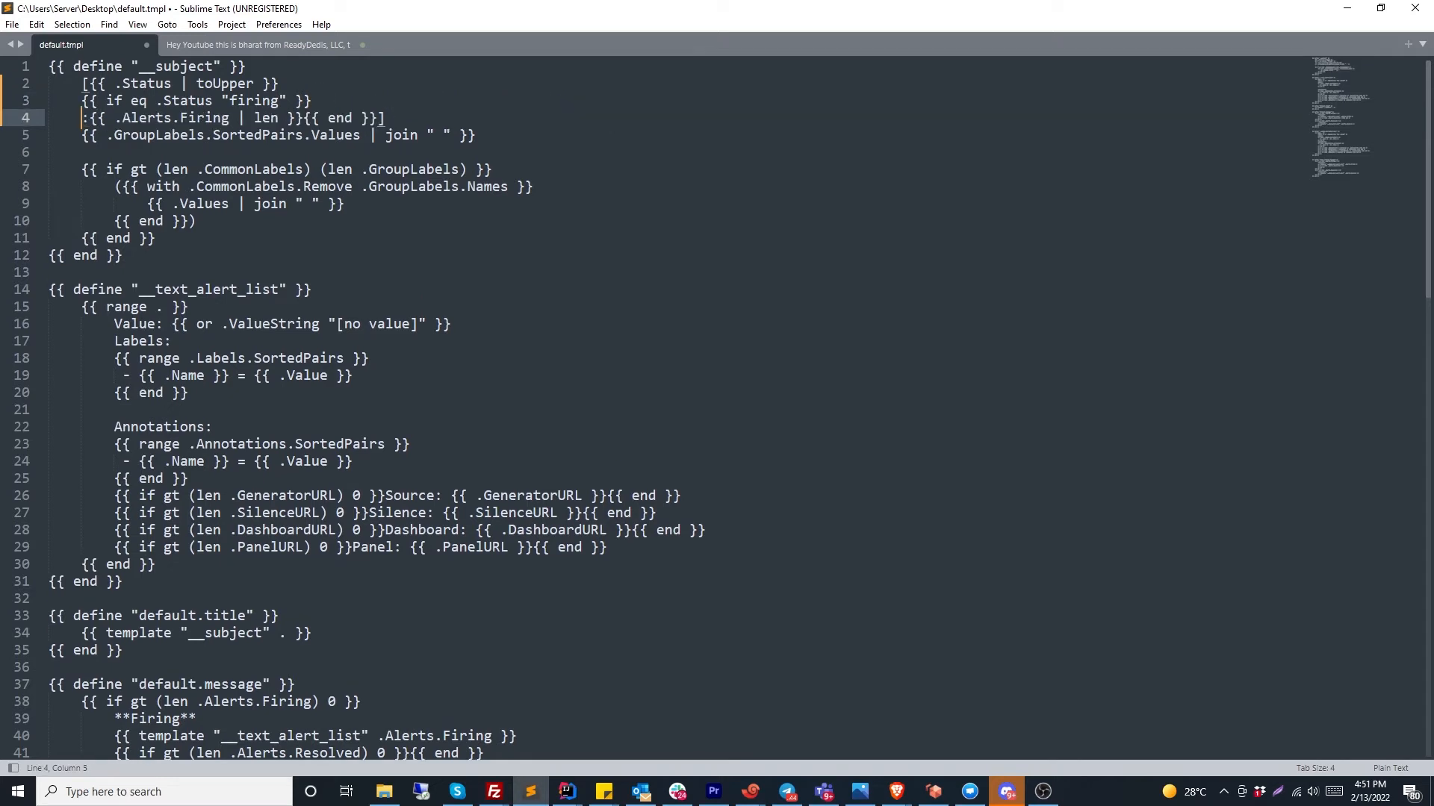
key("Right")
key("Return")
Highlight {{ .Alerts.Firing | len }} and move the {{ end }}] that follows it to a new line
key("shift+Right")
key("shift+Right")
key("shift+Right")
key("shift+Right")
key("shift+Right")
key("shift+Right")
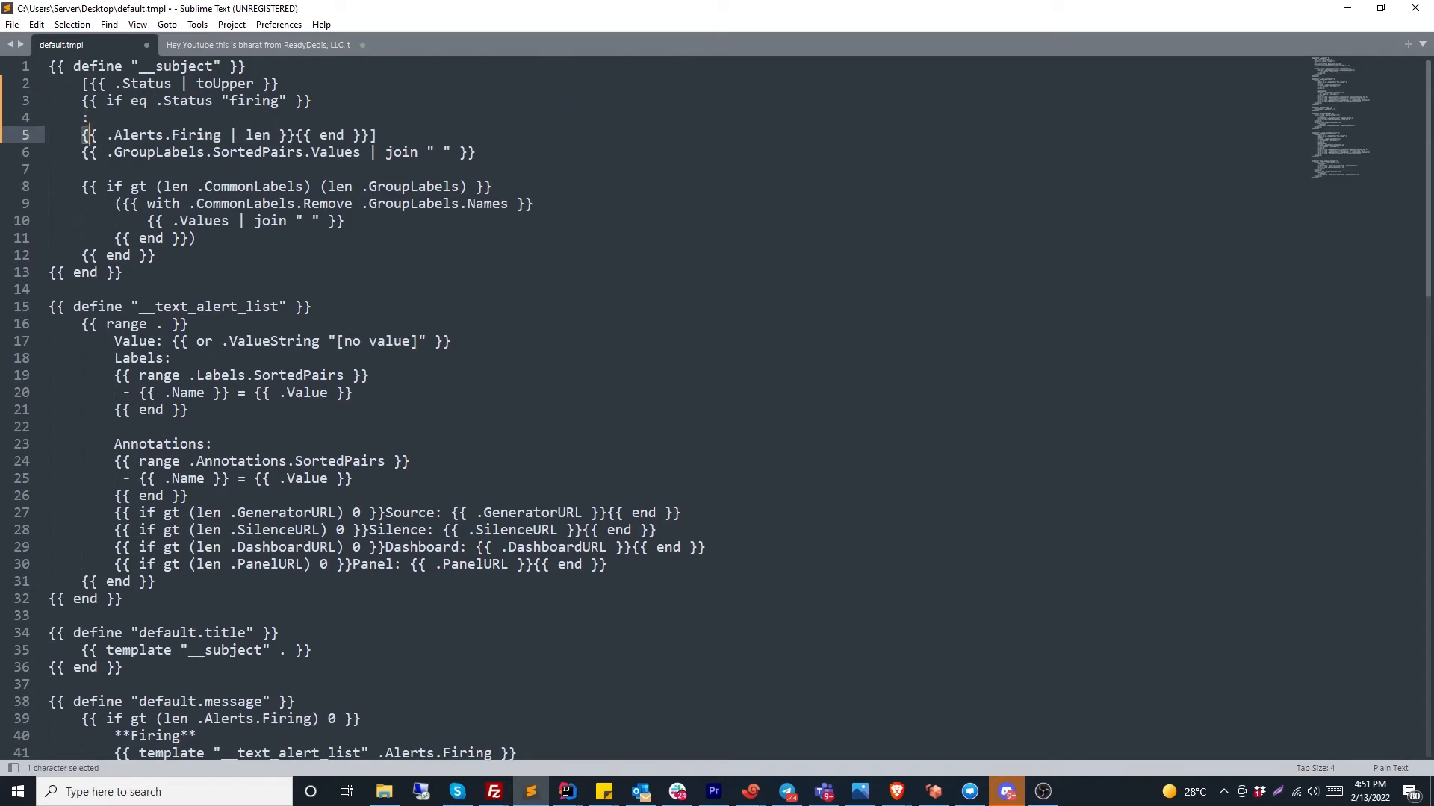
key("shift+Right")
key("shift+Right")
key("shift+Right")
key("shift+Right")
key("shift+Right")
key("shift+Right")
key("shift+Right")
key("shift+Right")
key("shift+Right")
key("shift+Right")
key("shift+Right")
key("shift+Right")
key("shift+Right")
key("shift+Right")
key("shift+Right")
key("shift+Right")
key("shift+Right")
key("shift+Right")
key("shift+Right")
key("shift+Right")
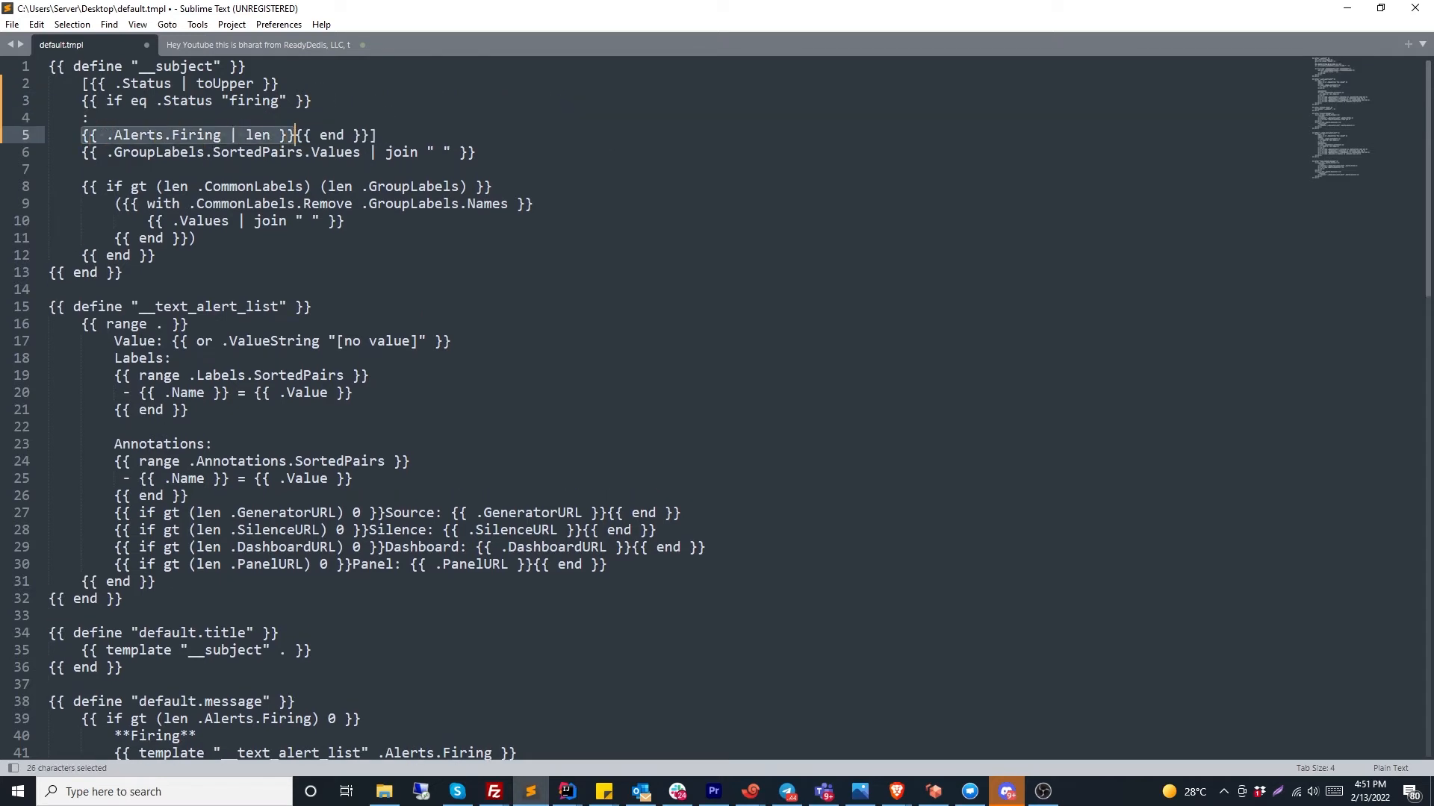
key("Right")
key("Return")
Insert a blank line between {{ end }}] and the .GroupLabels.SortedPairs.Values line
key("Right")
key("Right")
key("Right")
key("Right")
key("Right")
key("Right")
key("Right")
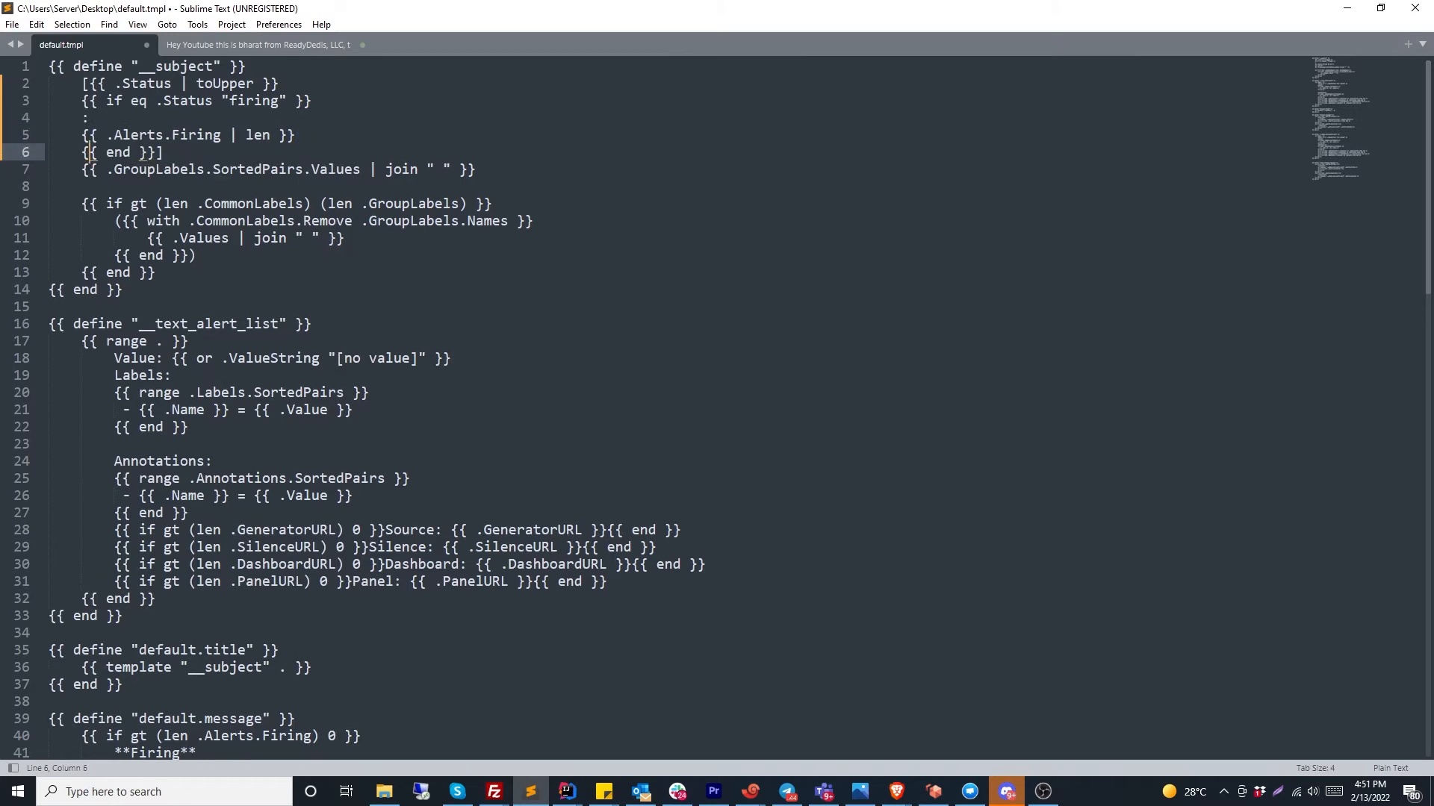
key("Right")
key("Right")
key("Right")
key("Return")
Separate the opening square bracket from {{ .Status | toUpper }} so it sits on its own line
key("Up")
key("Up")
key("Up")
key("Up")
key("Up")
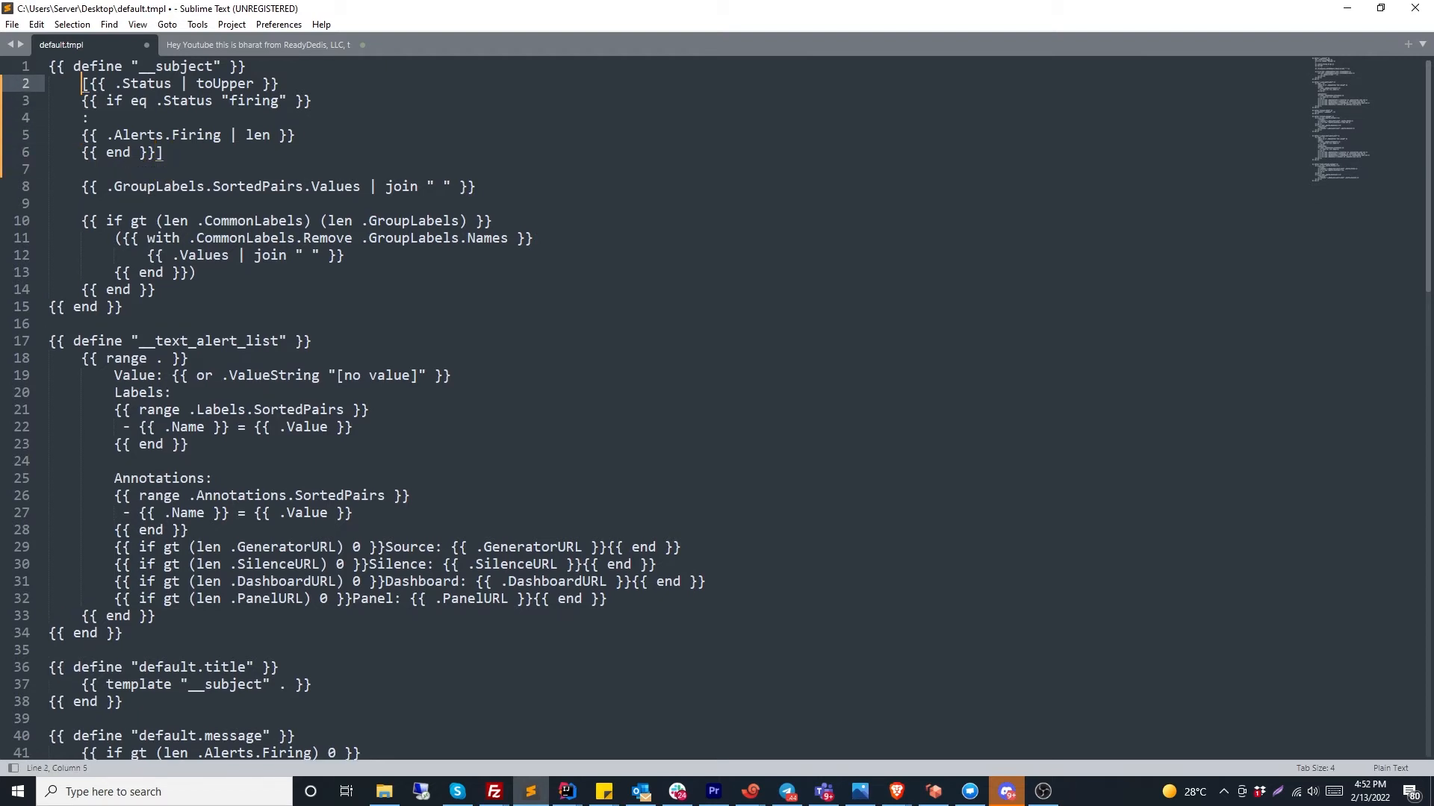
key("Right")
key("Return")
Indent the colon and the {{ .Alerts.Firing | len }} line one level inside the if block
key("Down")
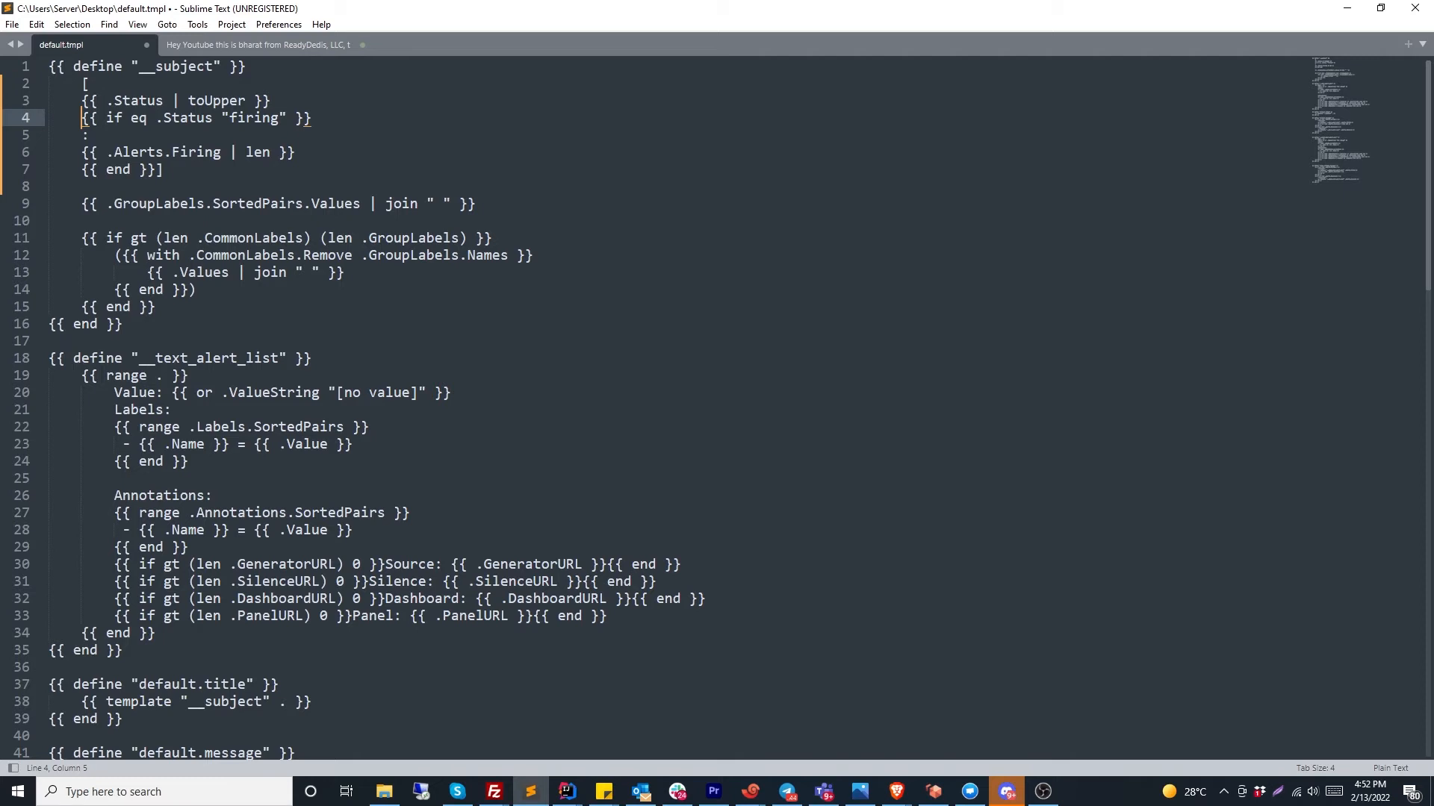
key("Down")
key("Tab")
key("Down")
key("Home")
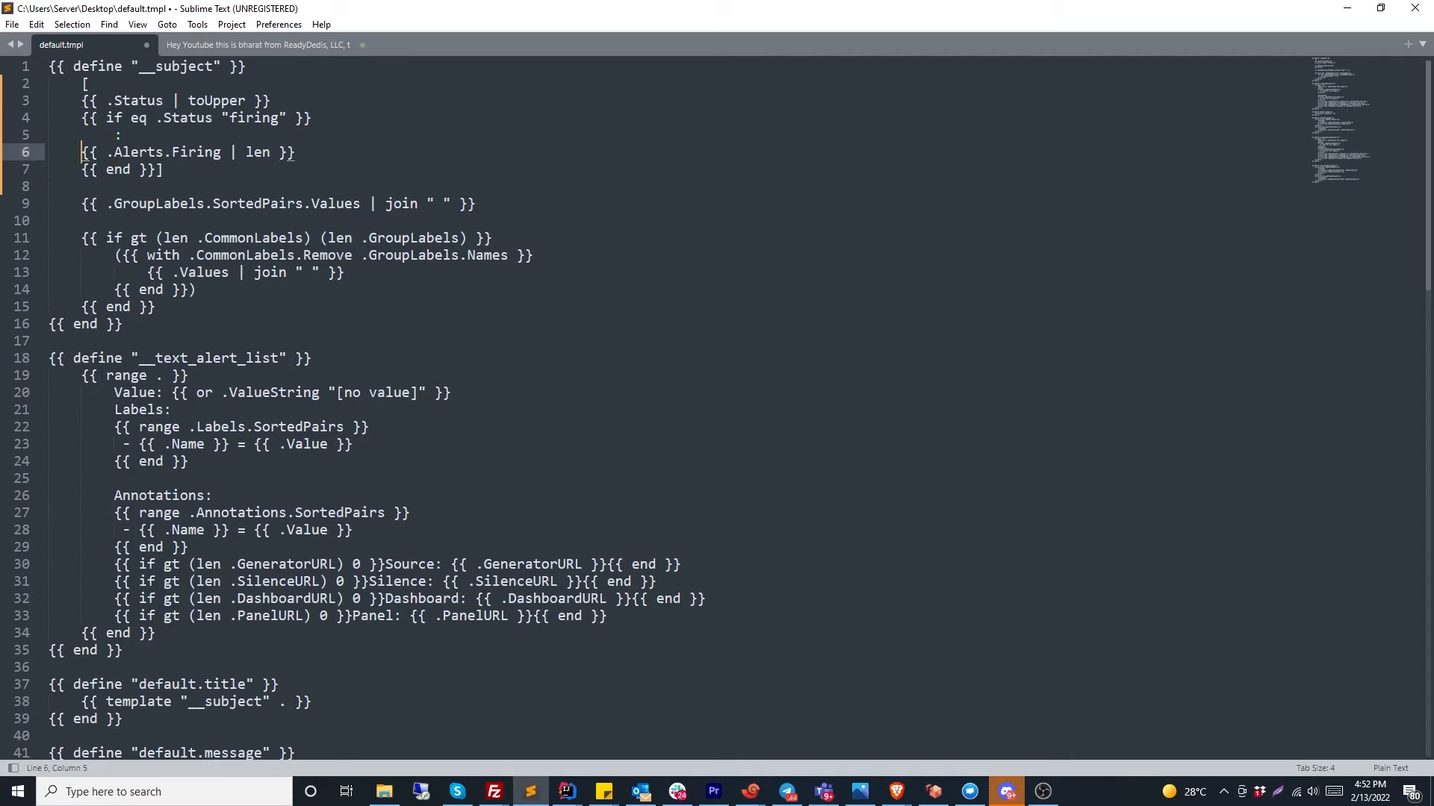
key("Tab")
Move the closing square bracket after the if block's {{ end }} onto its own line
key("Down")
key("End")
key("Left")
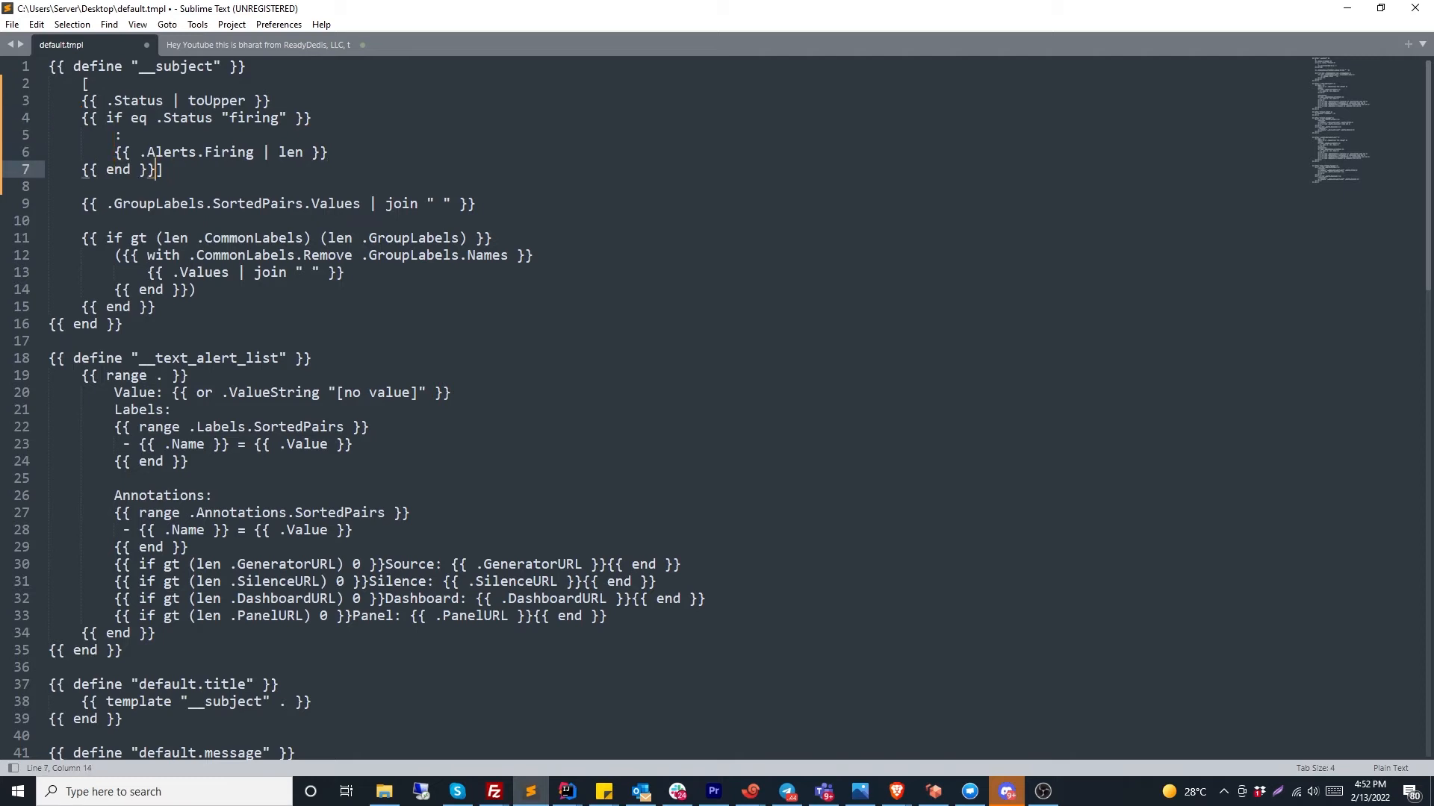
key("Return")
Walk through the if eq .Status "firing" block and highlight its matching {{ end }}
key("Up")
key("Up")
key("Up")
key("Down")
key("Down")
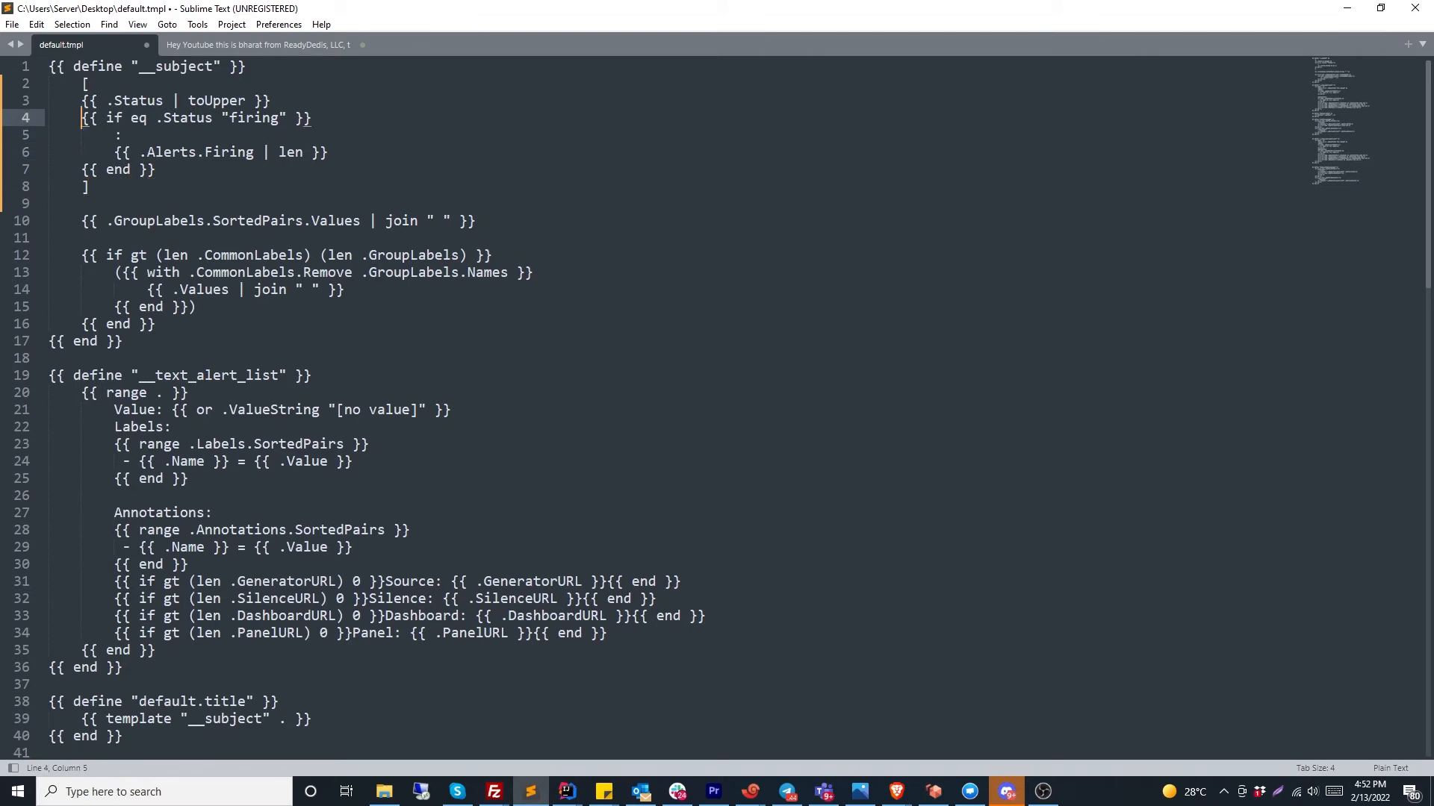
key("Up")
key("Up")
key("Up")
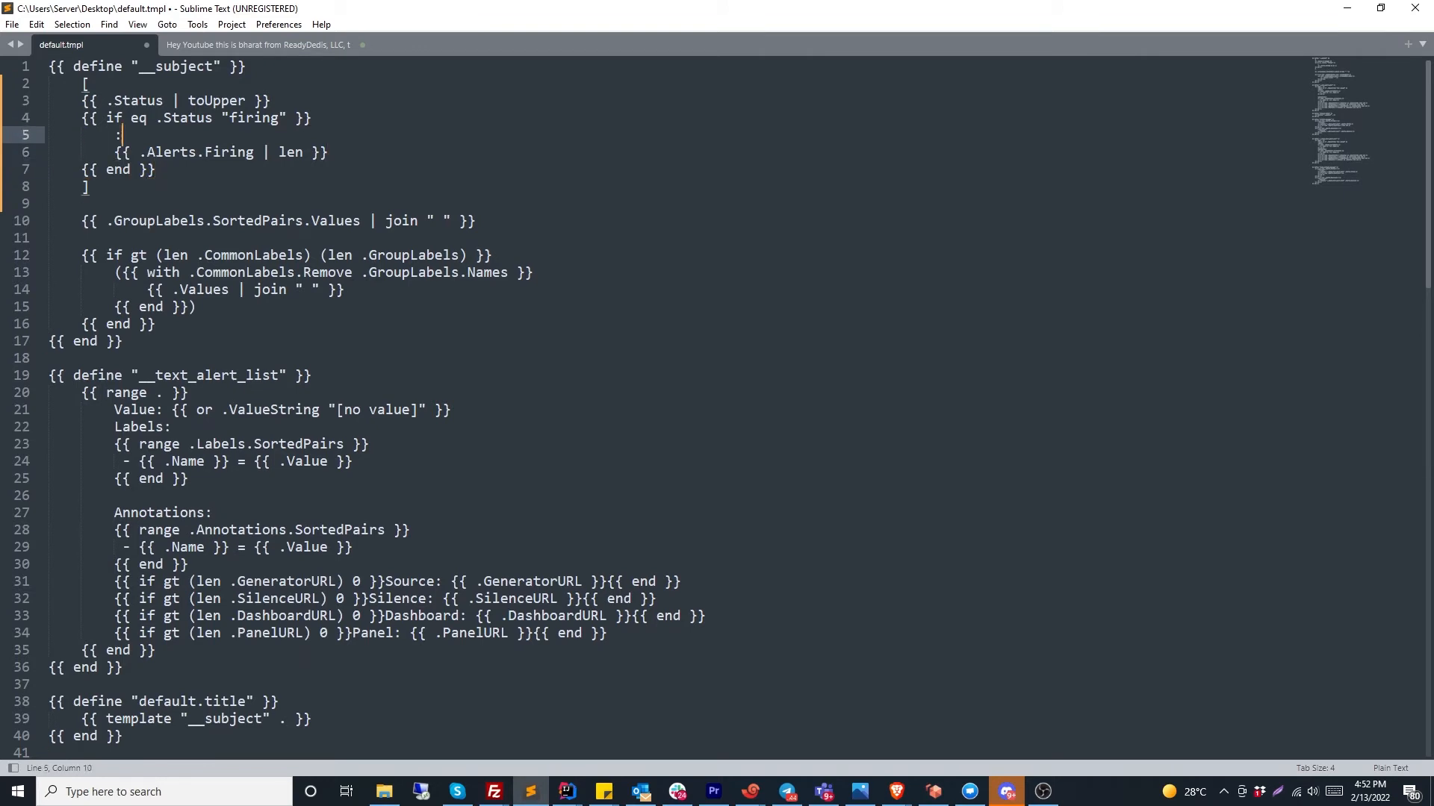
left_click(122, 117)
key("Down")
key("Down")
key("Down")
key("End")
key("shift+Home")
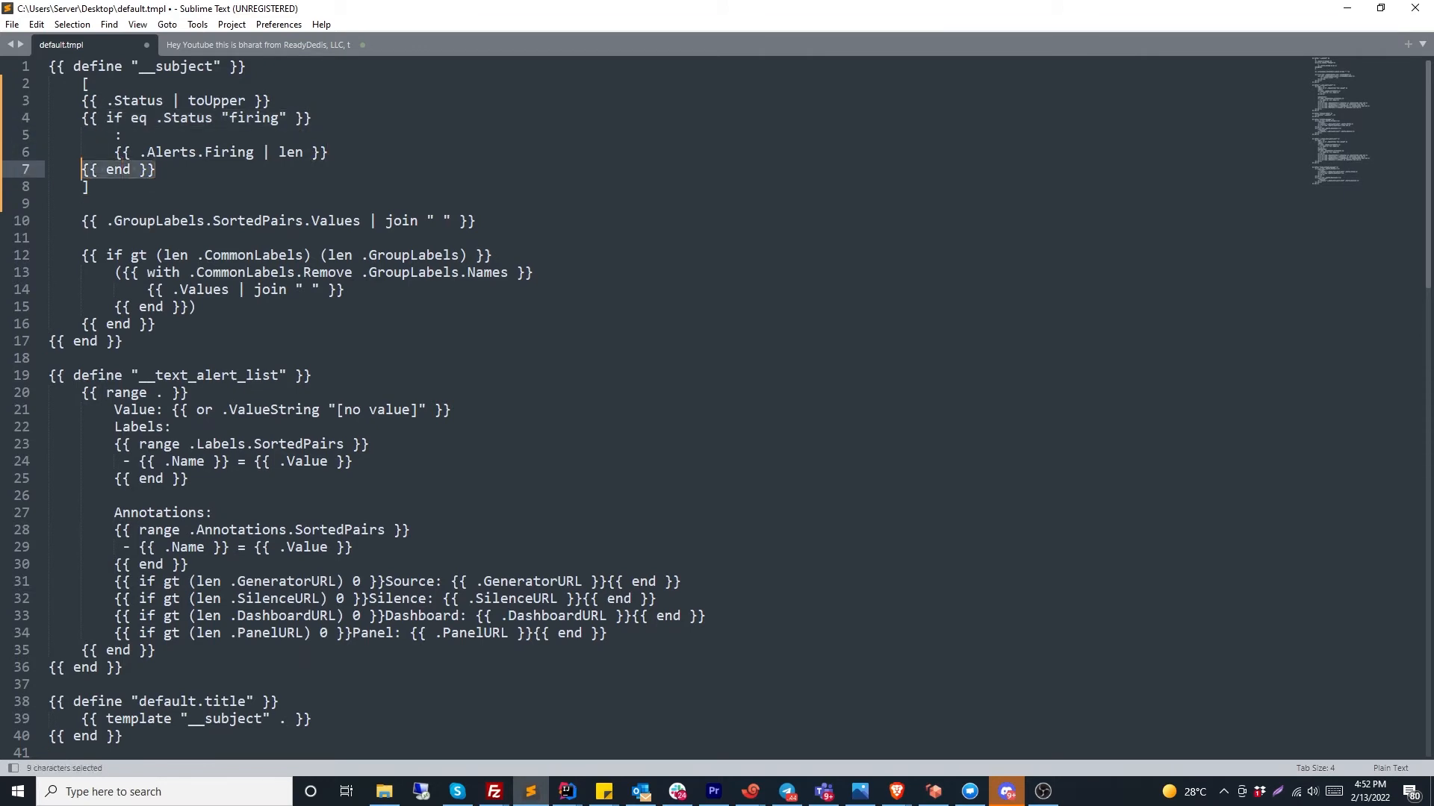
Walk through the __subject definition, highlighting its opening define line and its matching {{ end }}
key("Down")
key("Down")
key("Down")
key("Down")
key("Down")
key("Right")
key("Right")
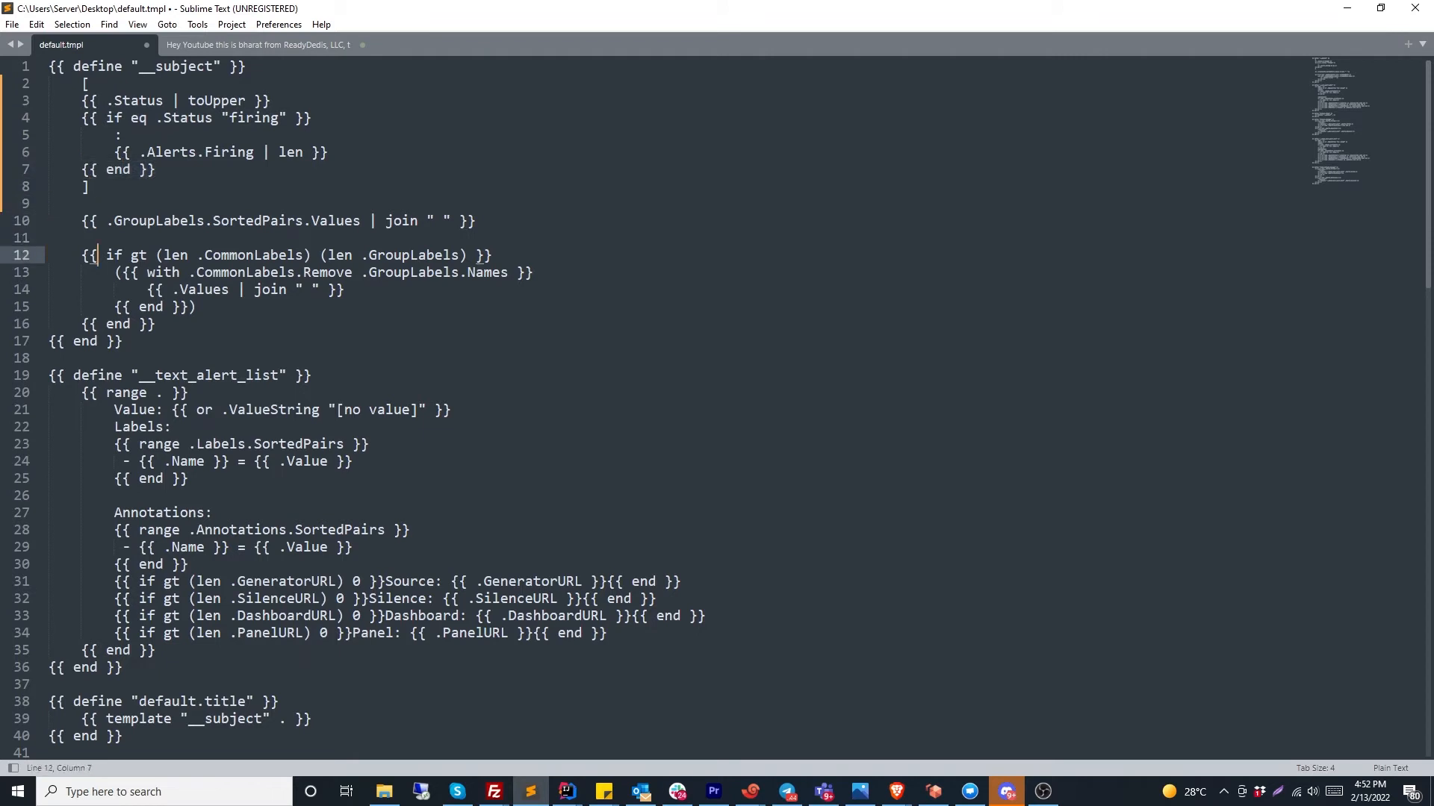
key("Up")
key("Up")
key("Up")
key("Up")
key("Up")
key("Up")
key("Up")
key("Up")
key("Up")
key("Up")
key("Up")
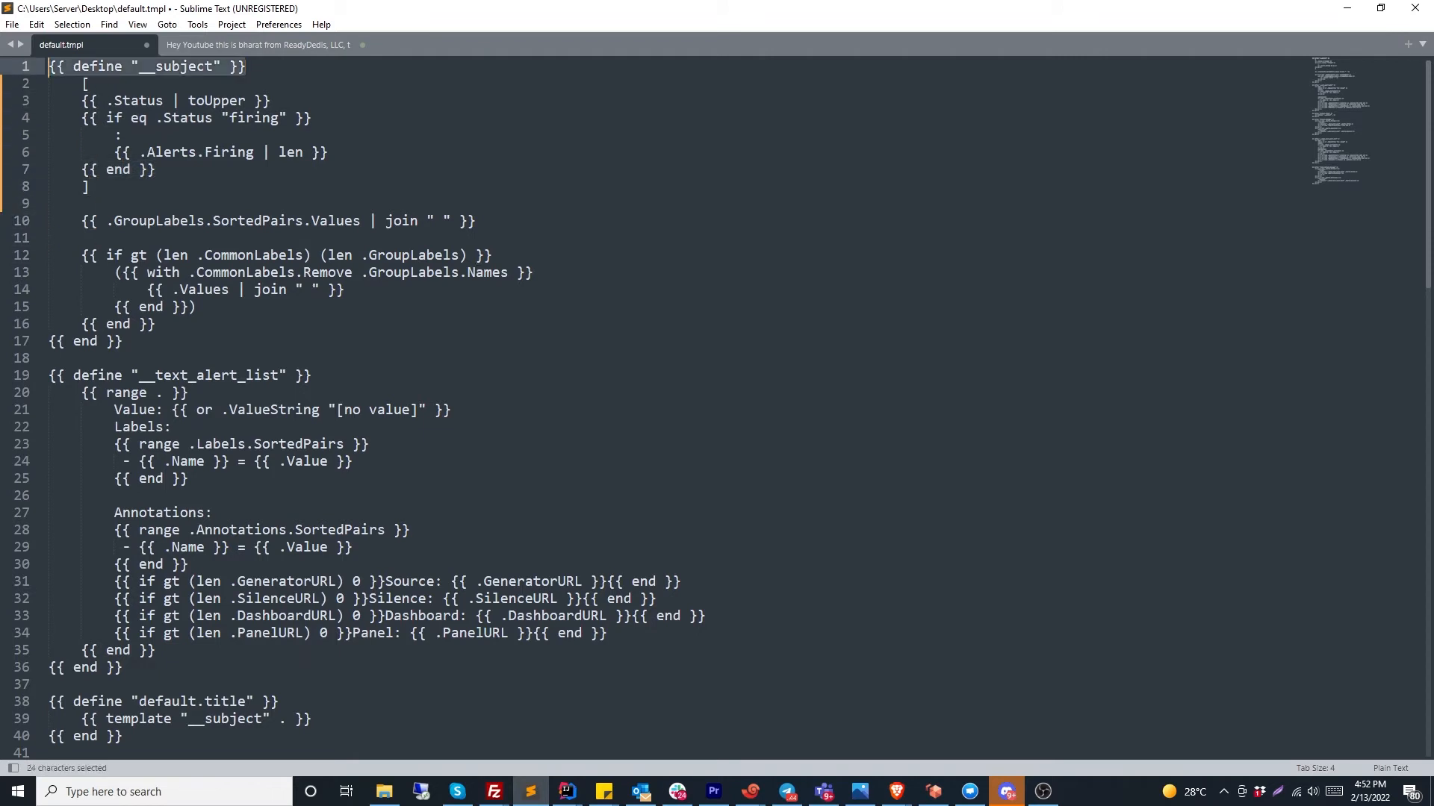
key("Down")
key("Down")
key("Down")
key("Down")
key("Down")
key("Down")
key("Down")
key("Down")
key("Down")
key("Down")
key("Down")
key("Down")
key("Down")
key("Down")
key("Down")
key("Down")
key("End")
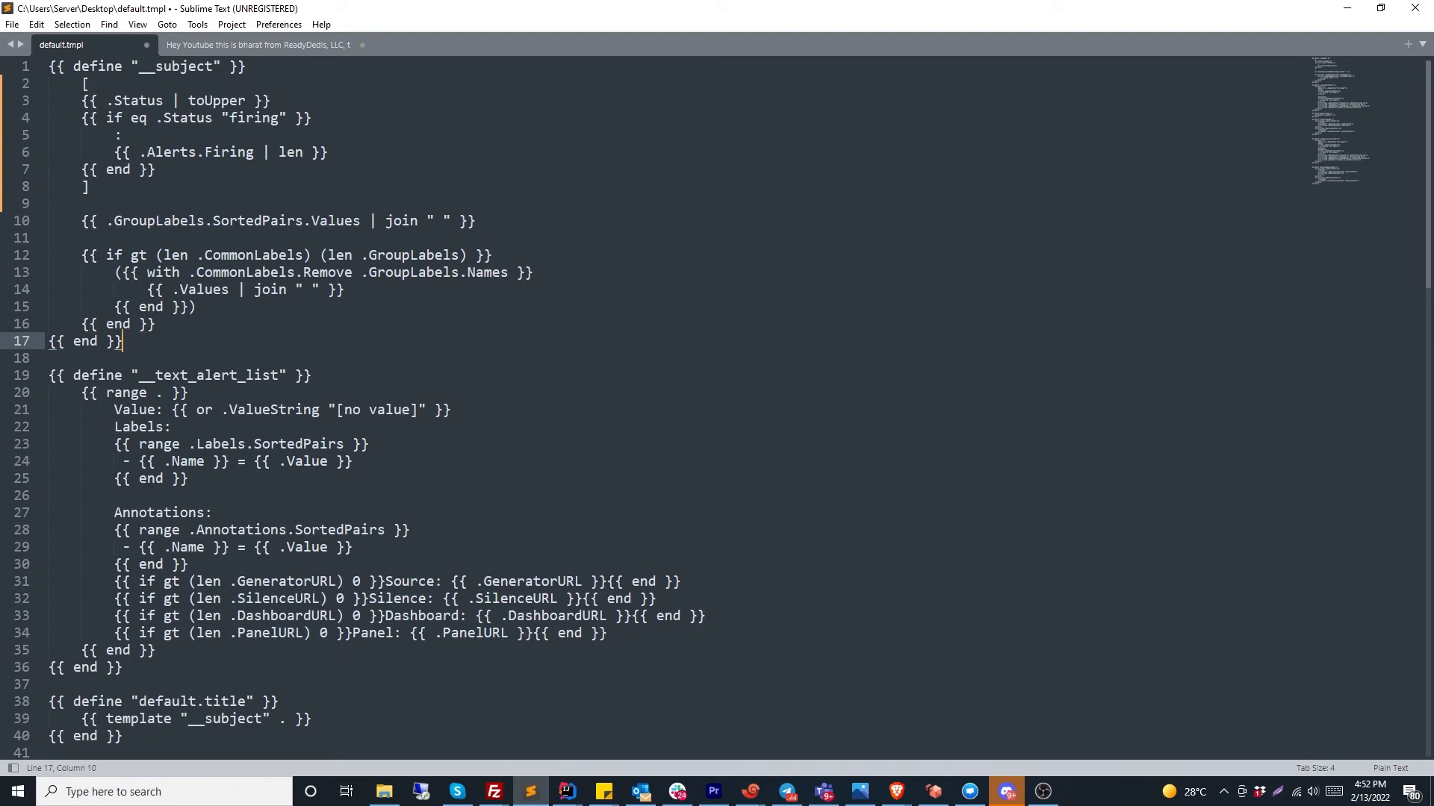
key("shift+Home")
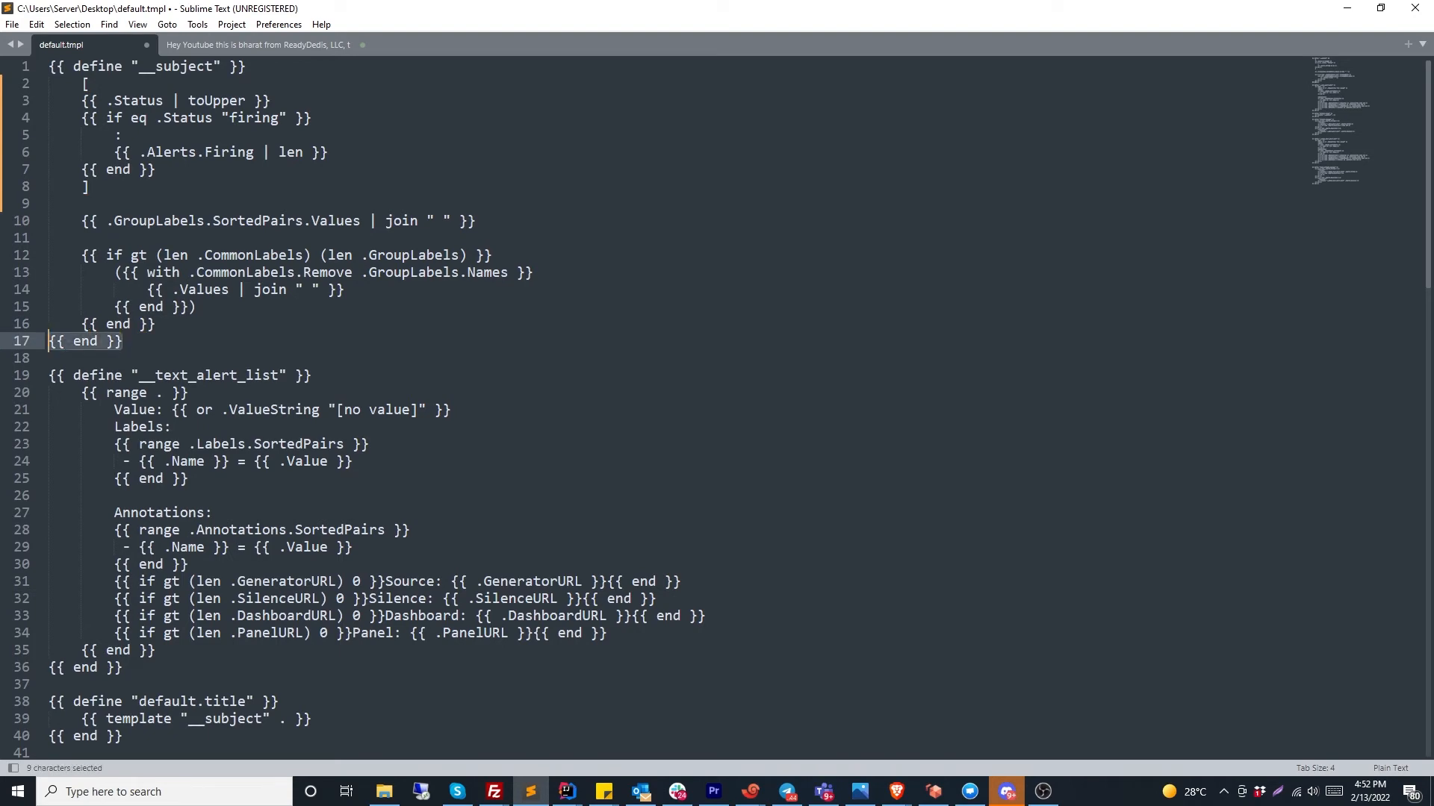
Switch to Grafana's new message template and start a define statement named "template_subject" in its content
key("alt+Tab")
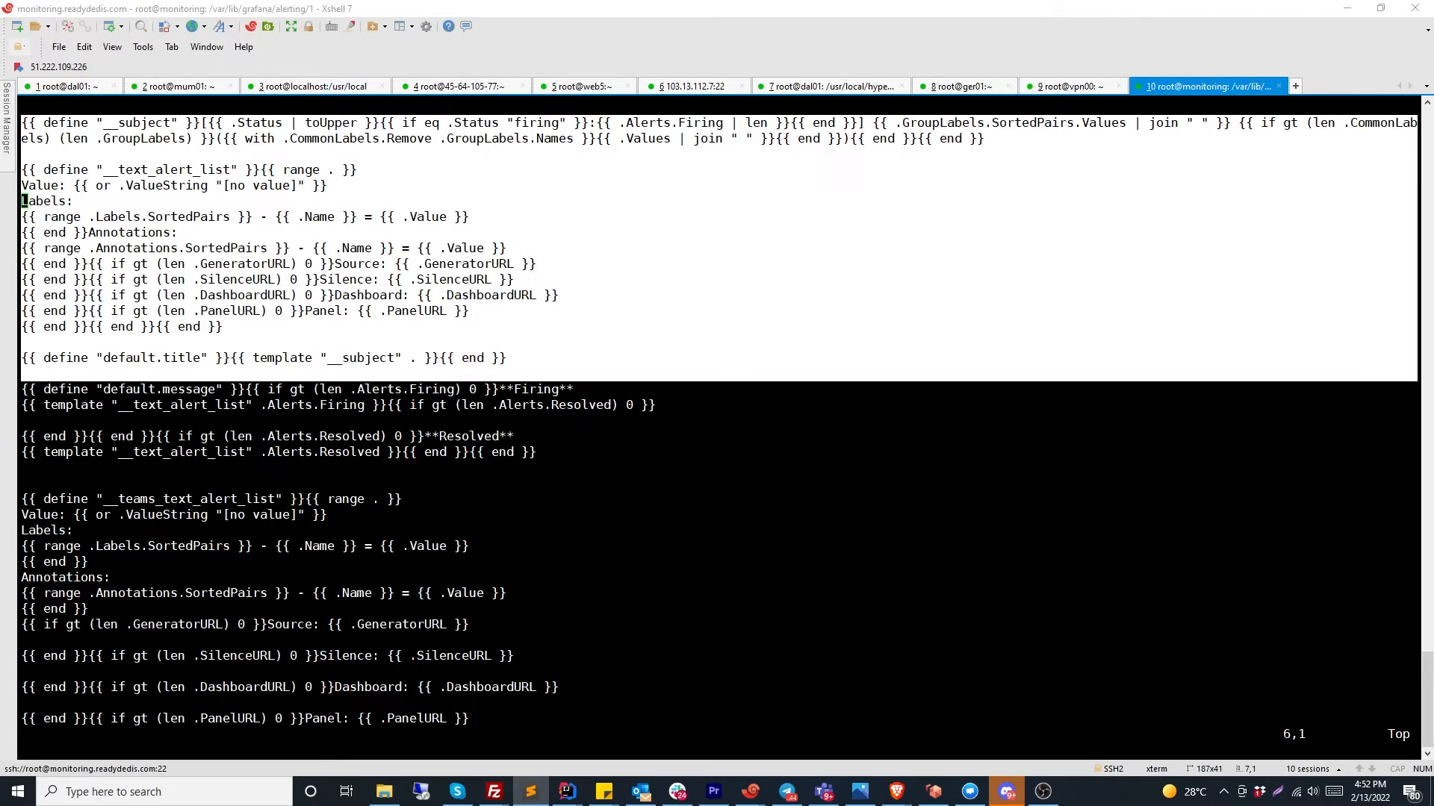
key("alt+Tab")
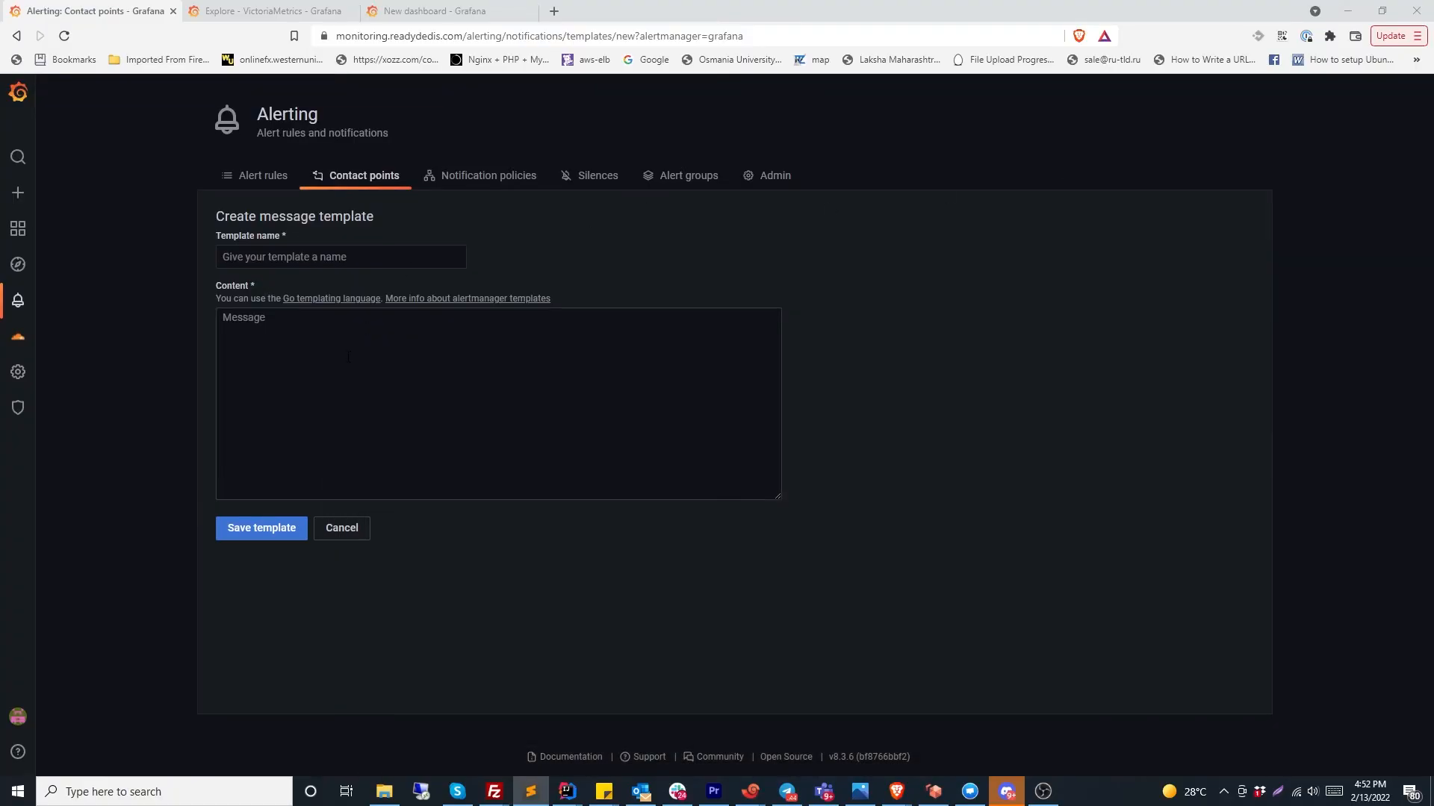
left_click(348, 358)
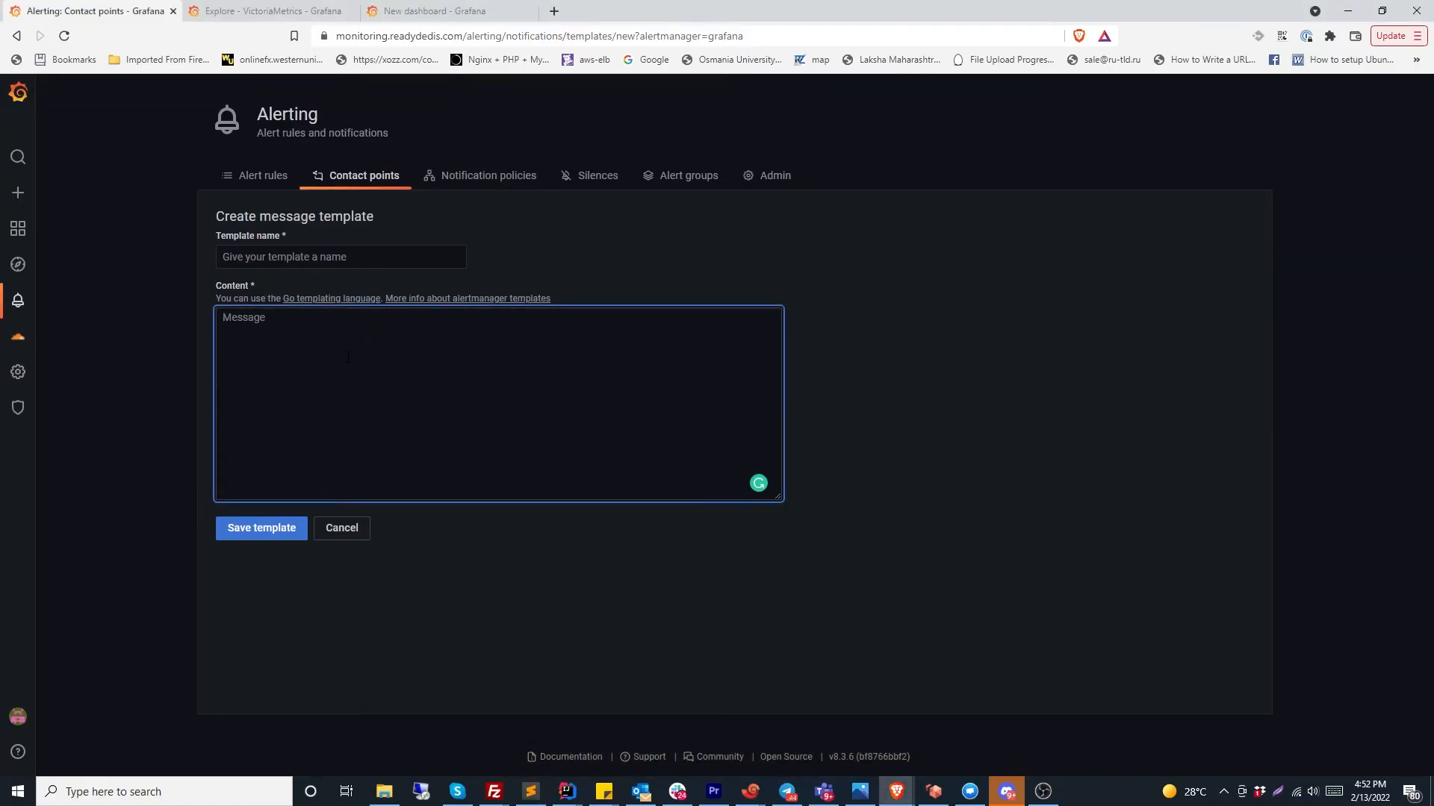
type("{{")
type(" define \"")
type("template_sub")
type("ject")
Change the definition's name to "alert_subject"
type("alet")
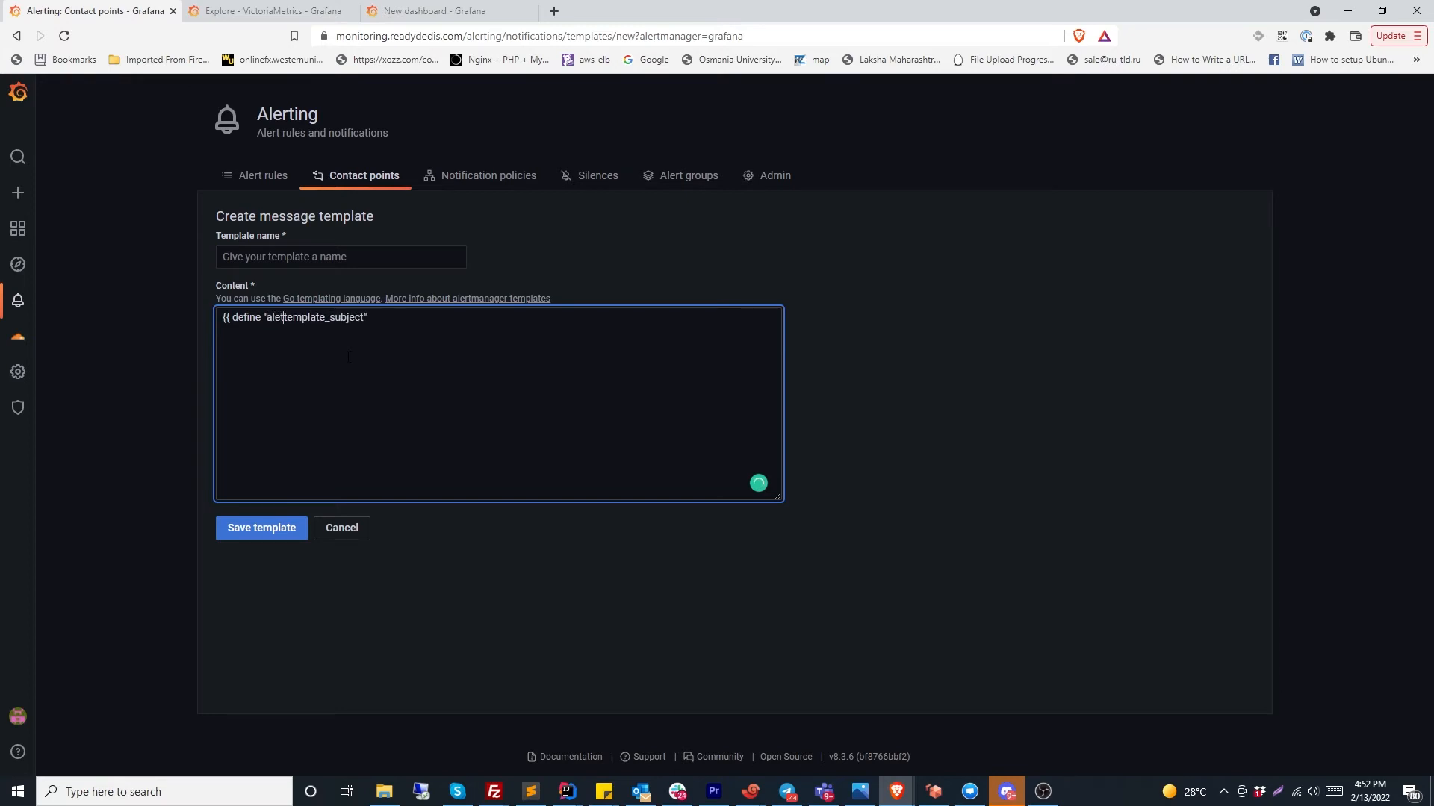
key("Delete")
key("Delete")
key("Delete")
key("Delete")
key("BackSpace")
type("rt")
key("Delete")
key("Delete")
key("Delete")
key("Delete")
Complete the define tag with its closing double braces and add {{ end }} beneath it with a blank line between
key("End")
type("}} {{ end }}")
key("Return")
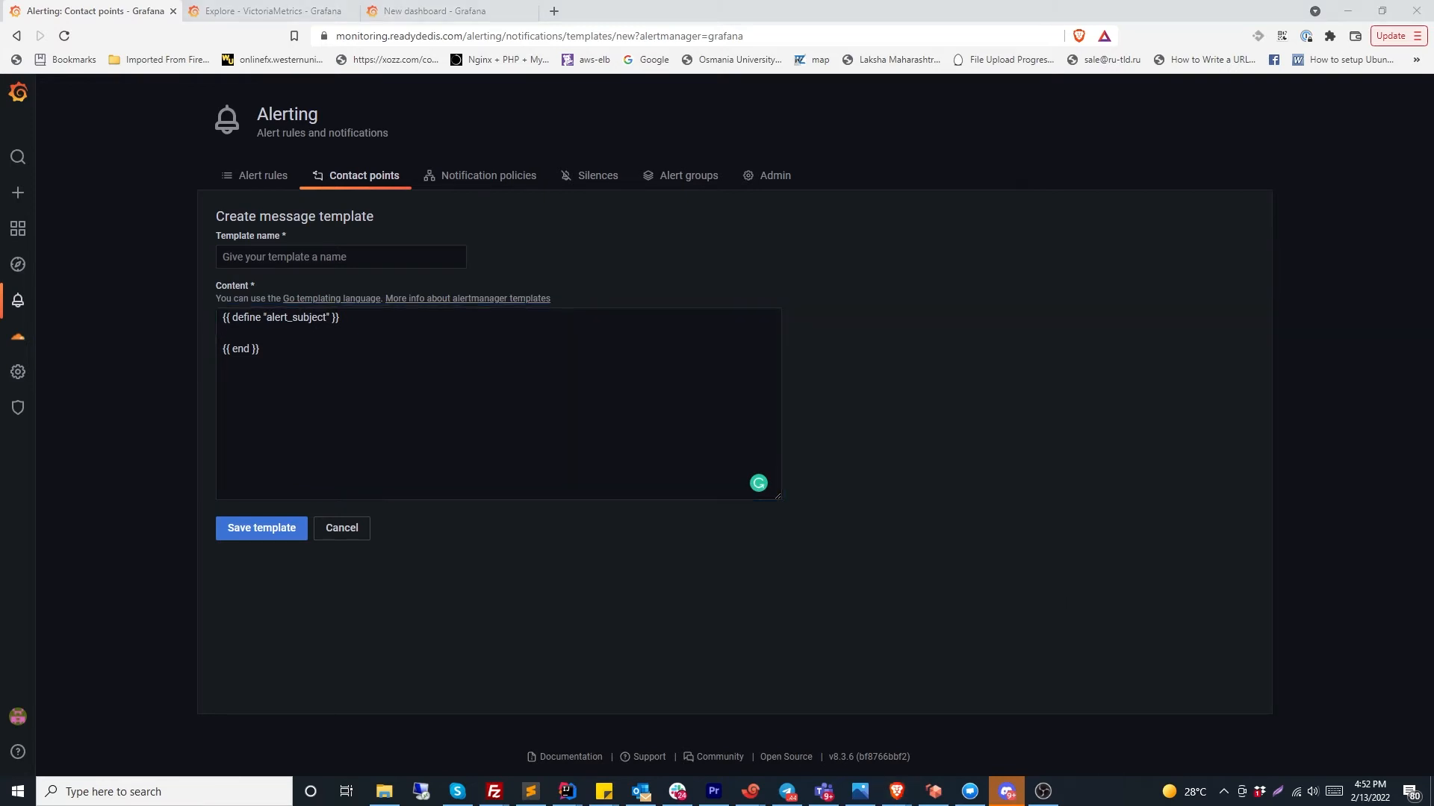
Inside the alert_subject definition, add the text Firing preceded by the condition {{ if eq .Status "firing" }}
key("alt+Tab")
key("alt+Tab")
left_click(347, 363)
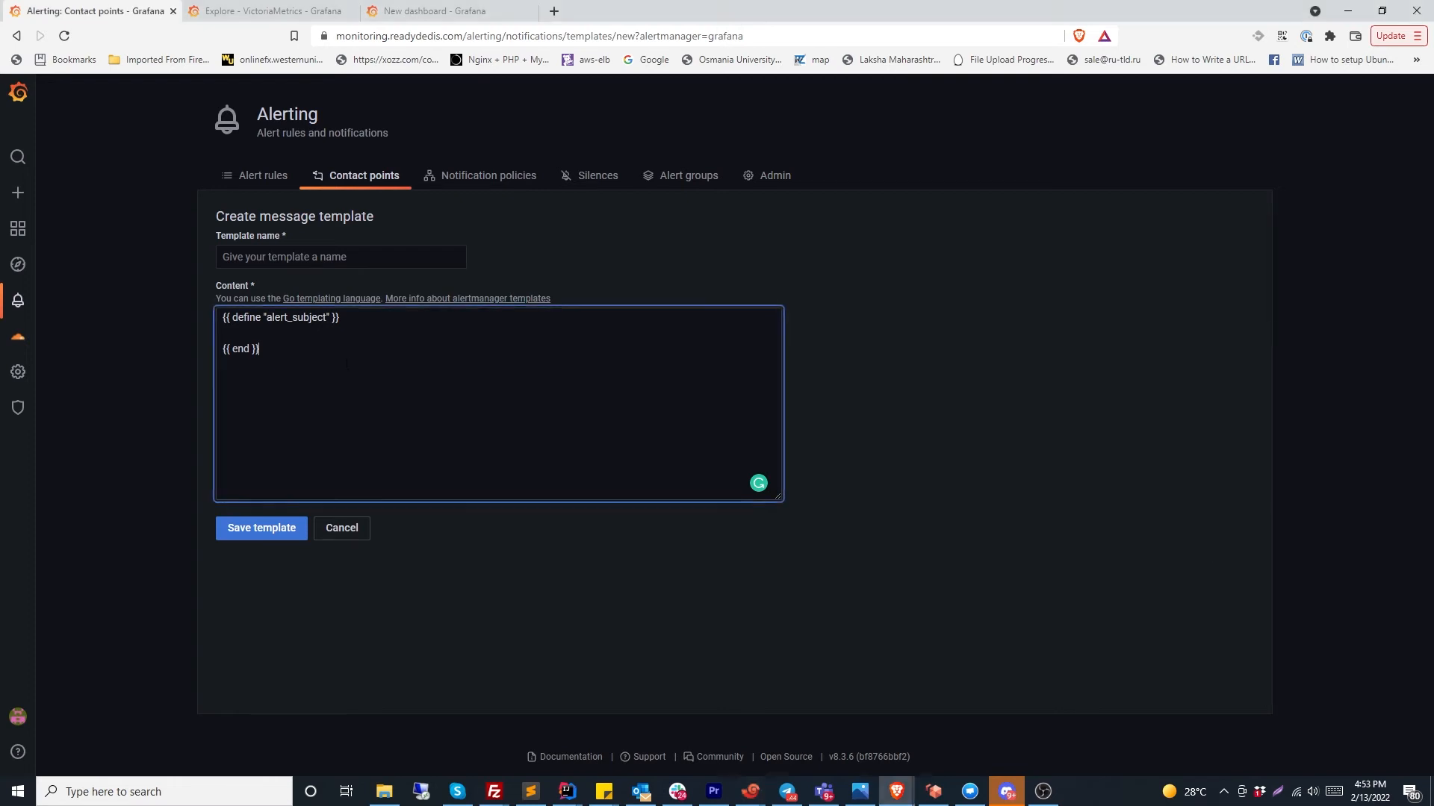
key("Up")
type("{")
key("BackSpace")
type("Firing")
type("{{ if ")
type("eq .Sta")
type("tus \"")
type("firing\" }")
type("}")
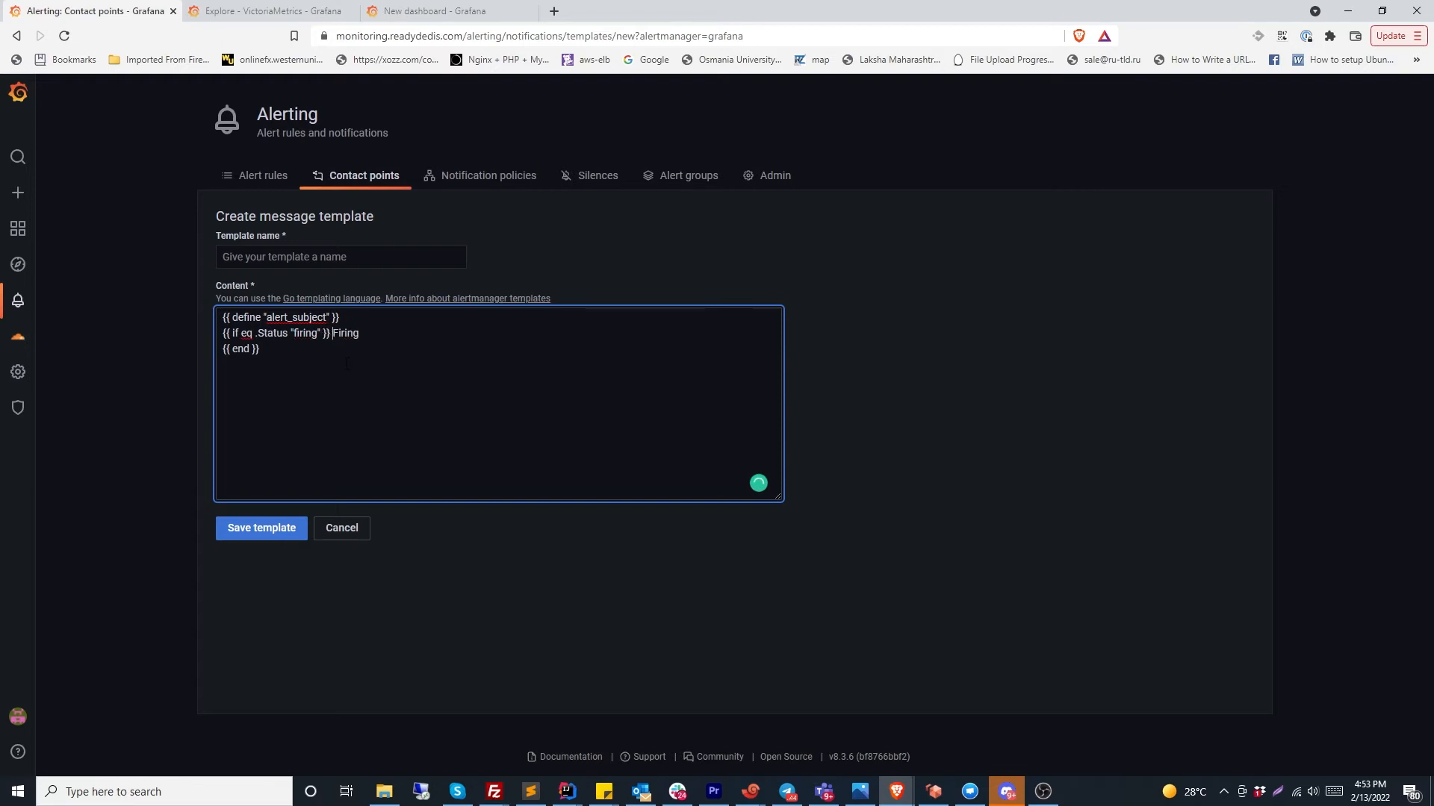
Move Firing onto its own line and close the if condition with {{end}} on the line below it
key("Return")
key("Tab")
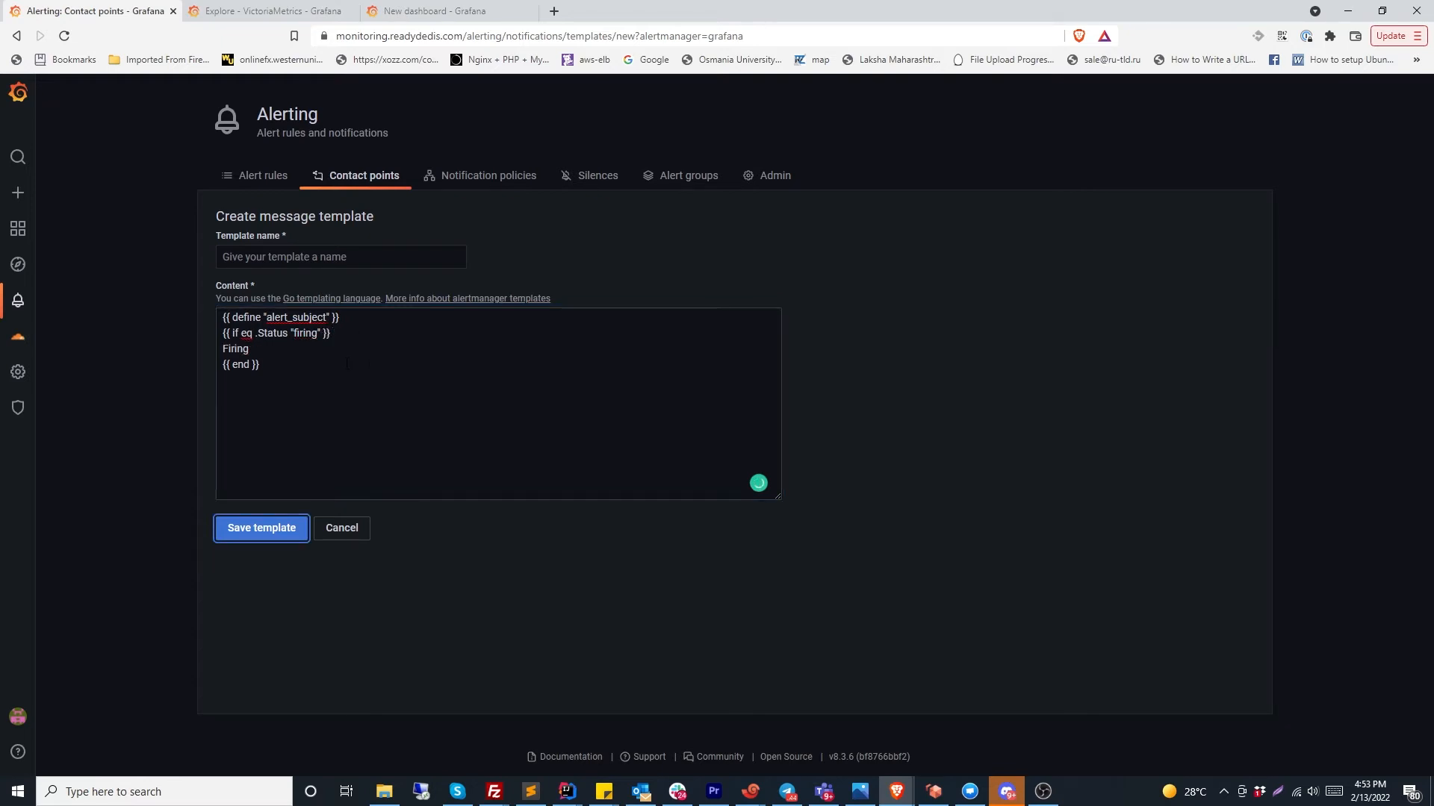
left_click(328, 345)
key("Return")
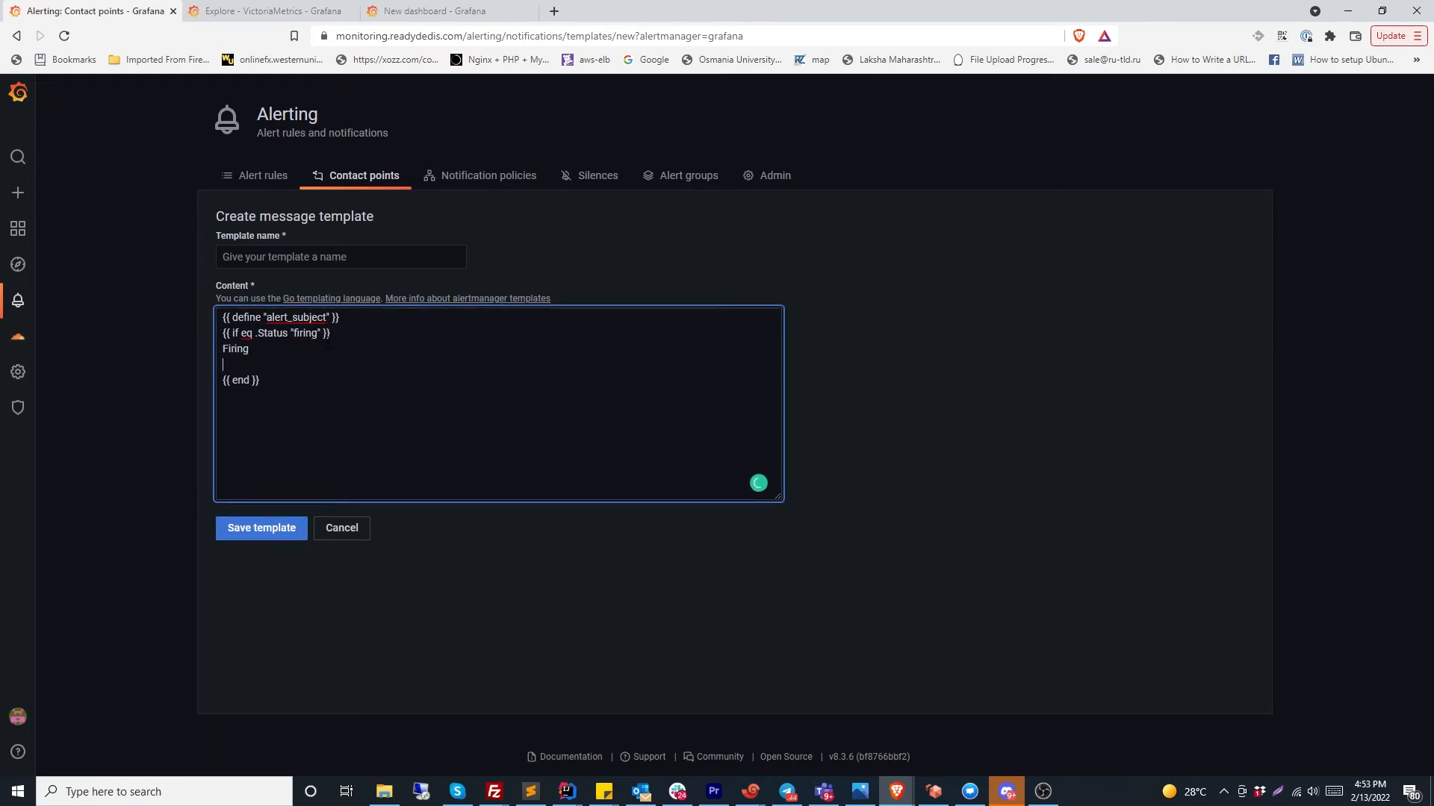
type("{{end}}")
Indent the if block inside the alert_subject definition, with Firing one level deeper than the condition
key("Up")
key("Home")
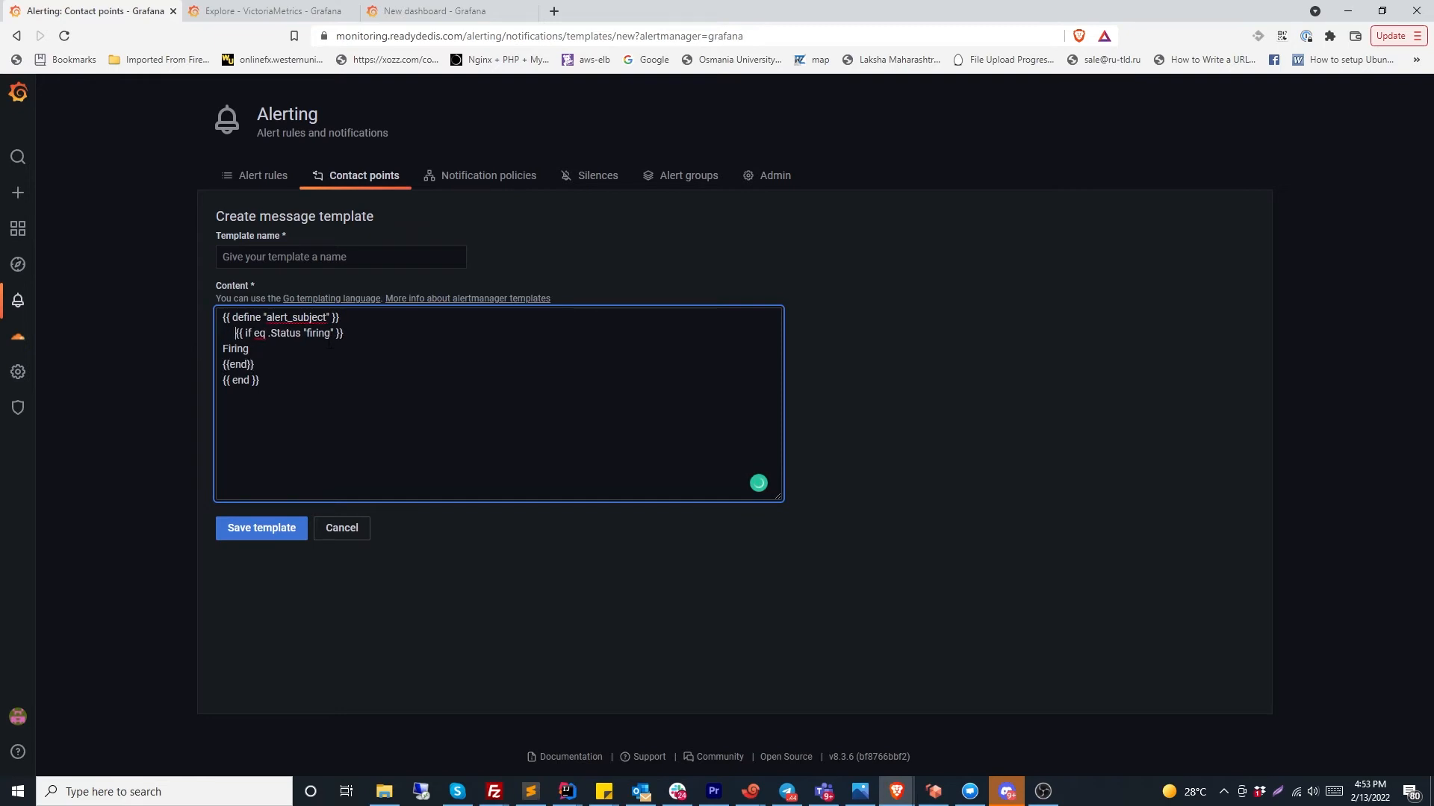
key("Down")
key("Home")
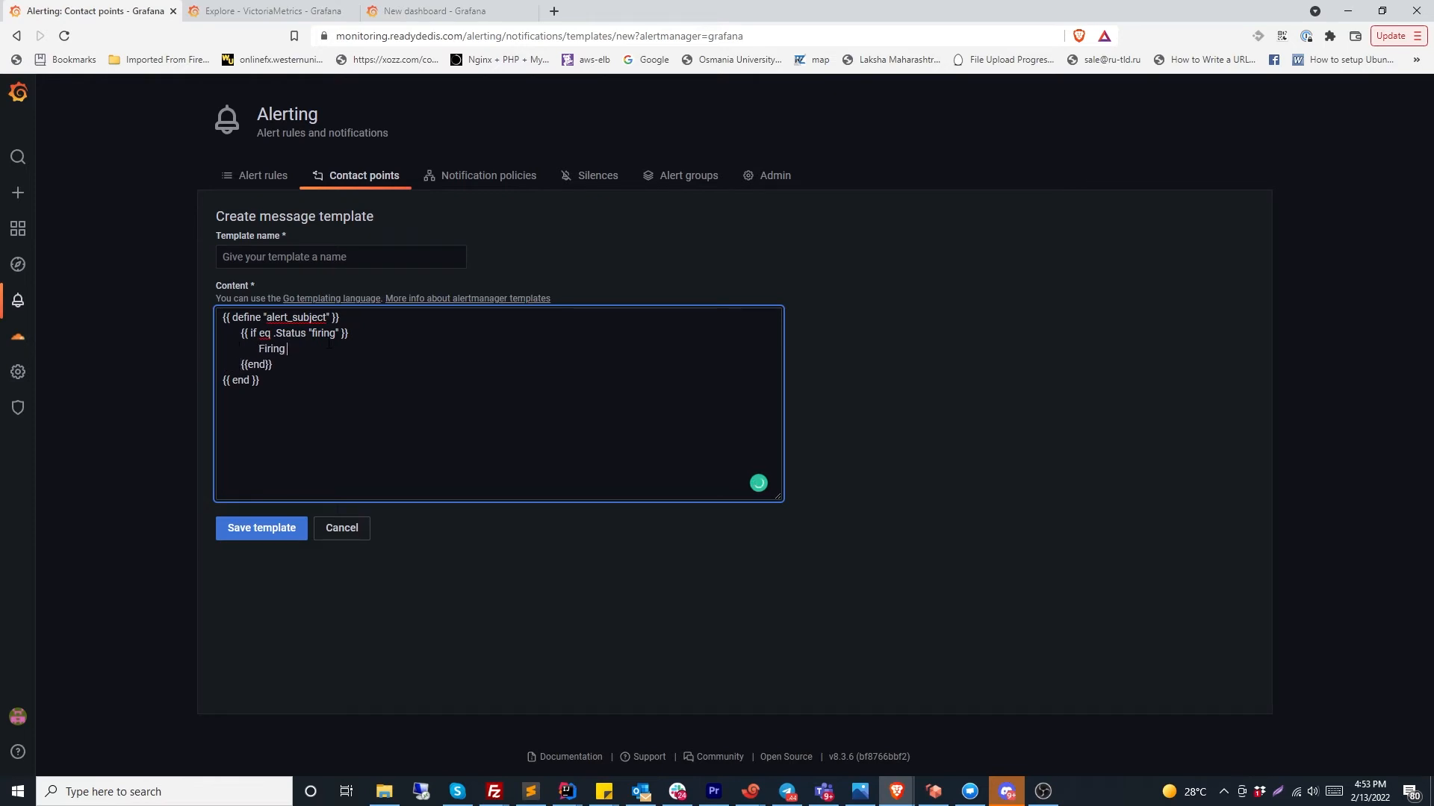
Append ( {{ .Labels.alertname }} ) after the Firing text
type(")")
type(".Labels.")
type("alertname")
left_click(302, 349)
type("{{ }}")
key("shift+Up")
key("shift+Up")
key("shift+Up")
key("shift+Up")
key("shift+Up")
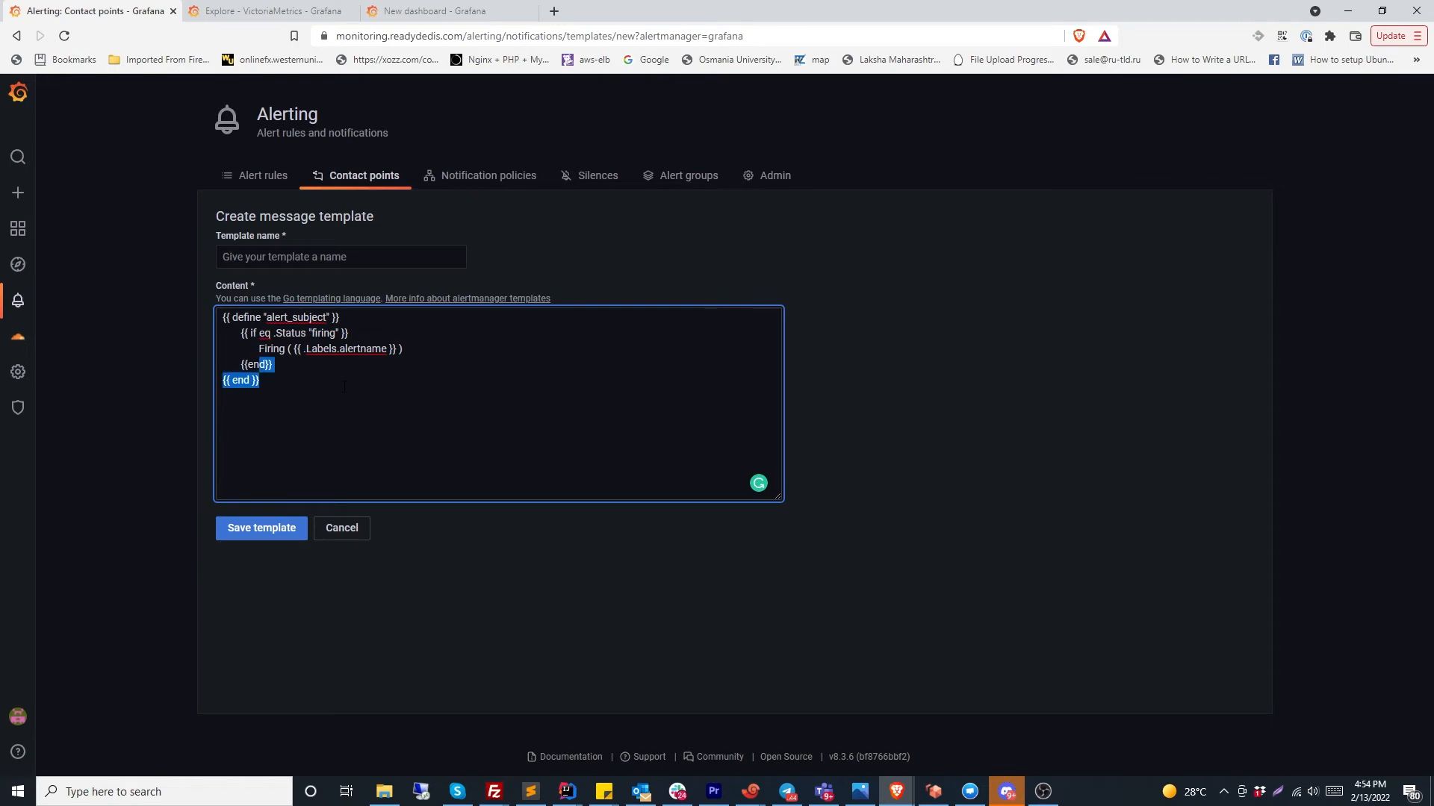
Below the alert_subject definition, add a second block {{ define "alert_template" }} closed by {{ end }}
key("Left")
key("Return")
type("define ")
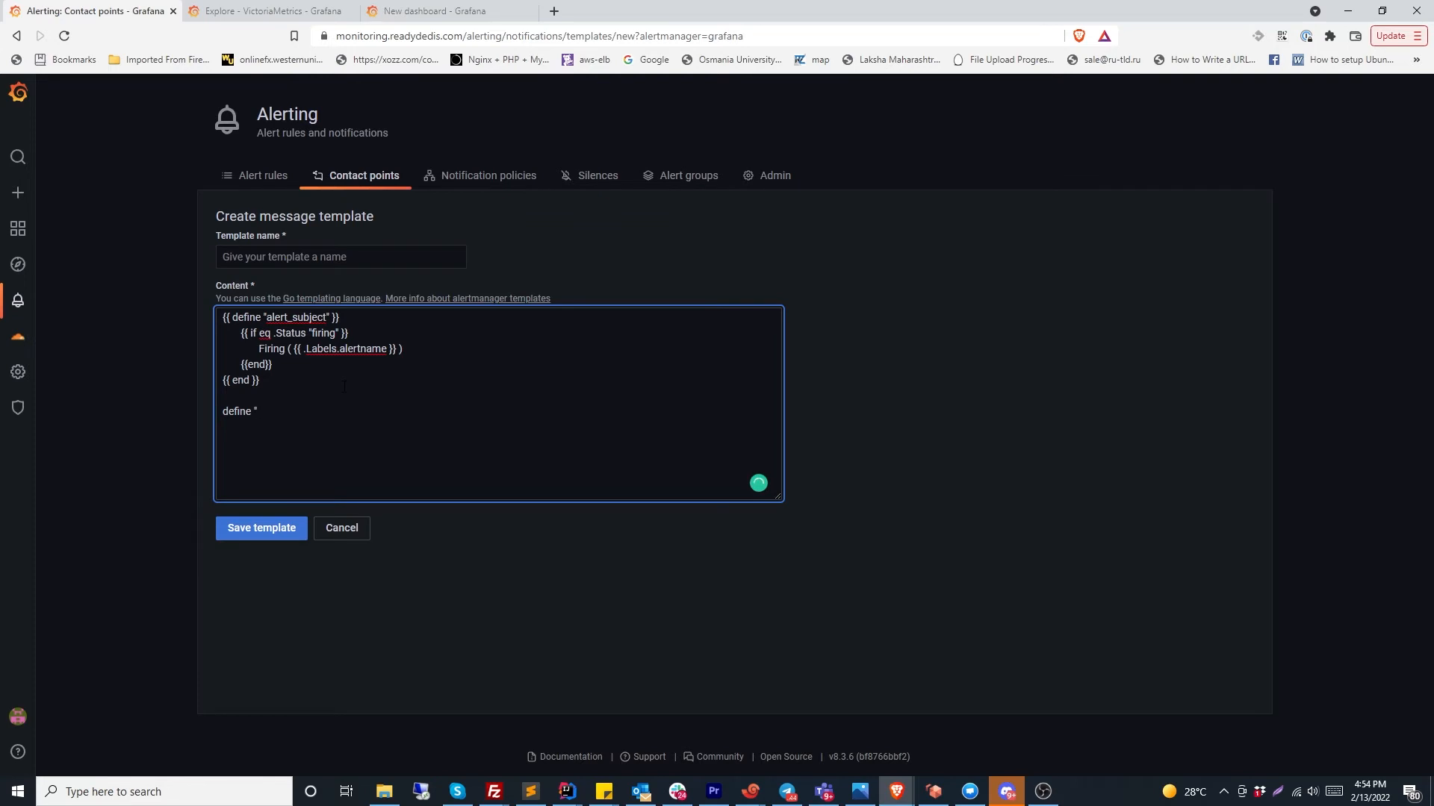
type("\"alert")
type("_template\"")
type(" }}")
type("{{")
type("{{end")
key("End")
type("}}")
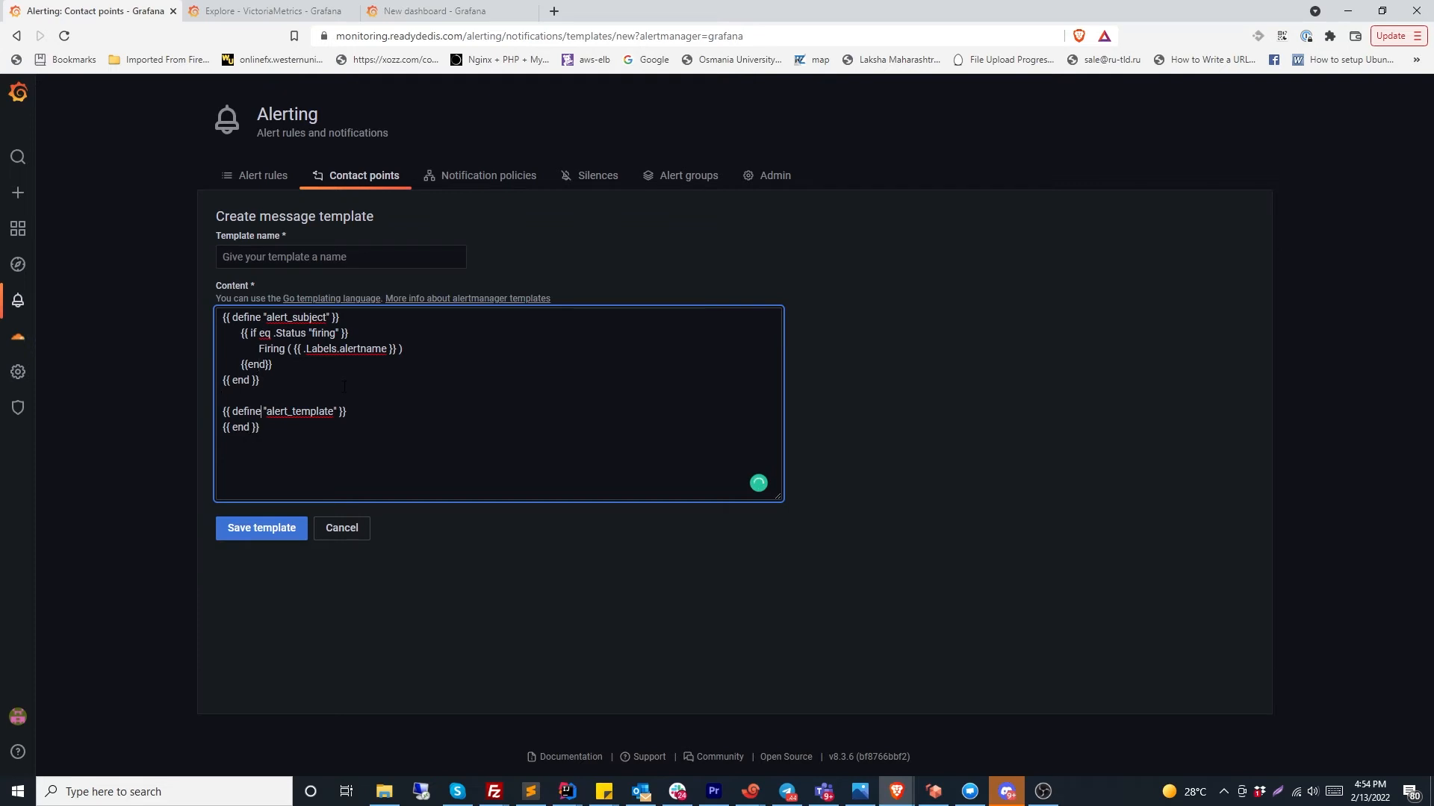
Nest an indented {{ range . }} block with its own {{ end }} inside the alert_template definition
key("Return")
type("{{ range . }}")
key("Return")
type("{{ }} end")
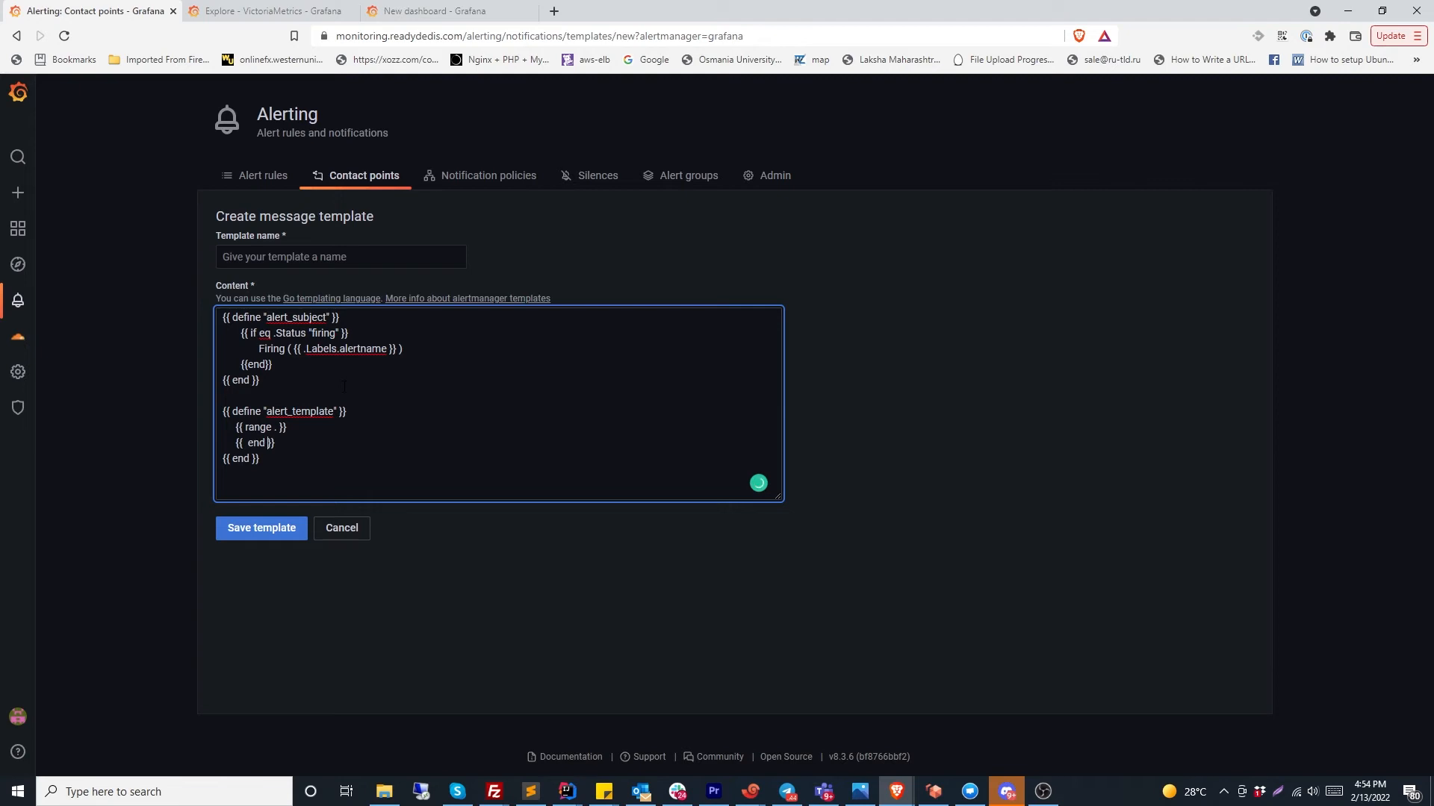
Inside the range block, add {{ if .Alerts.Firing }} closed by {{ end }}, with an empty line between them
key("Return")
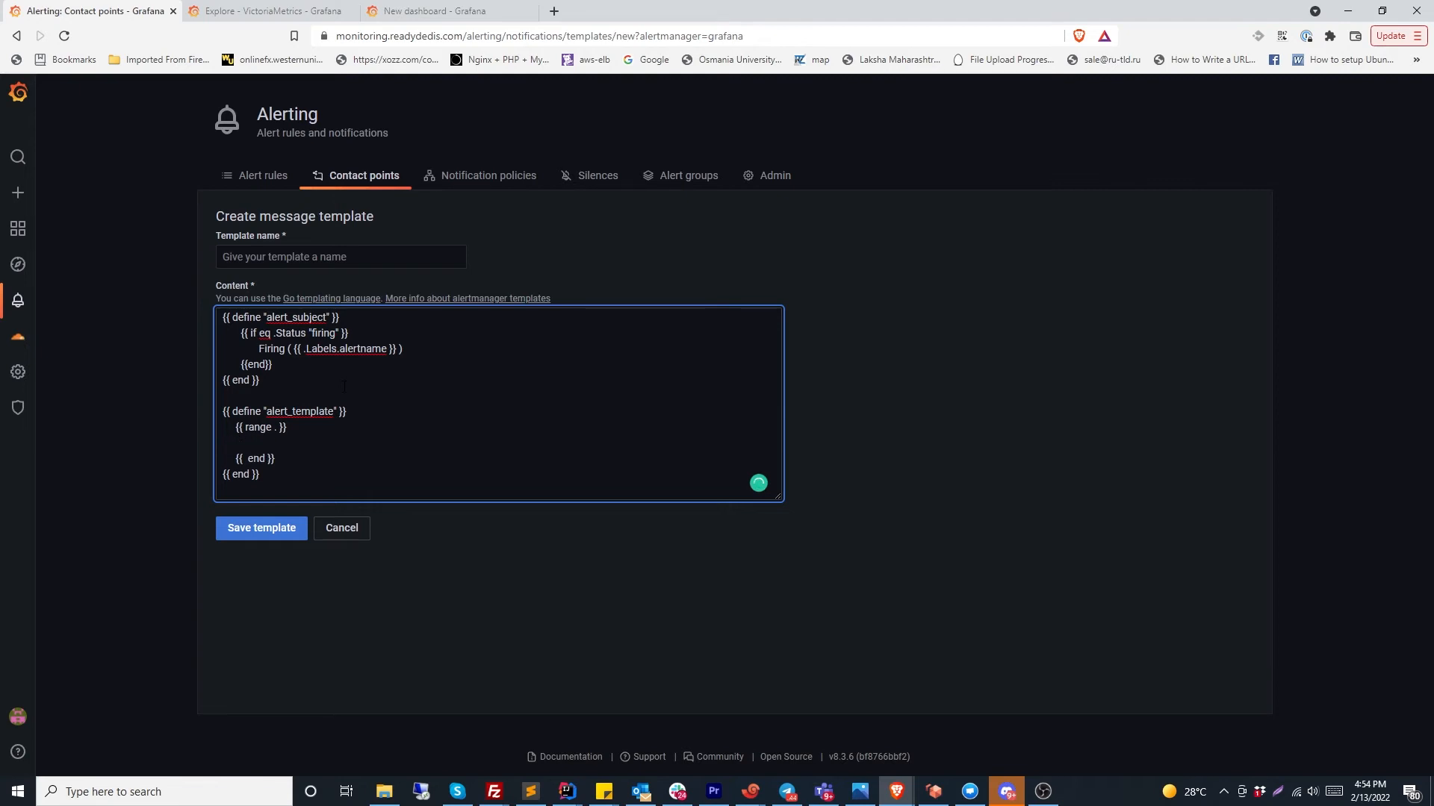
type("{{ if .Alerts.Firing }")
key("Return")
key("Tab")
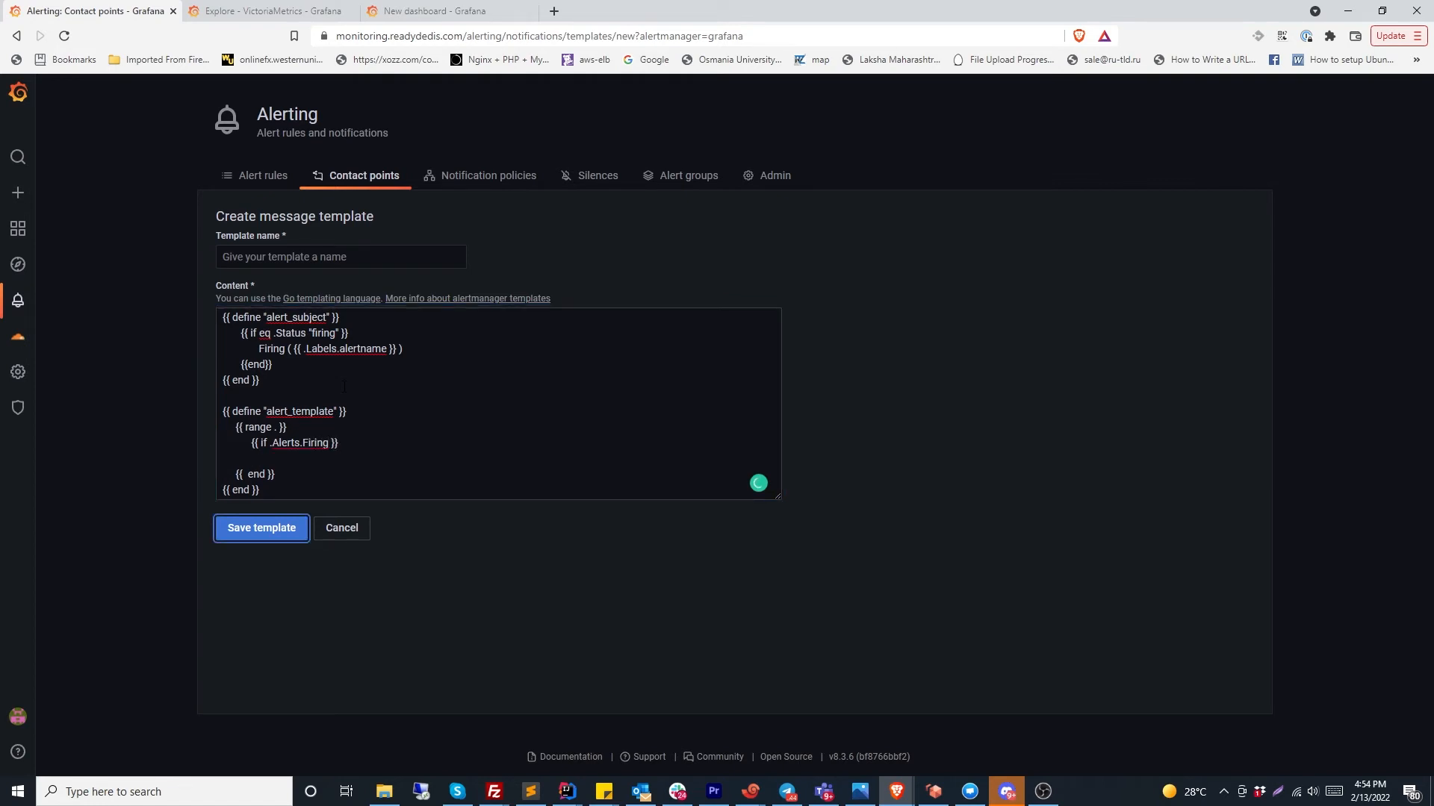
left_click(334, 454)
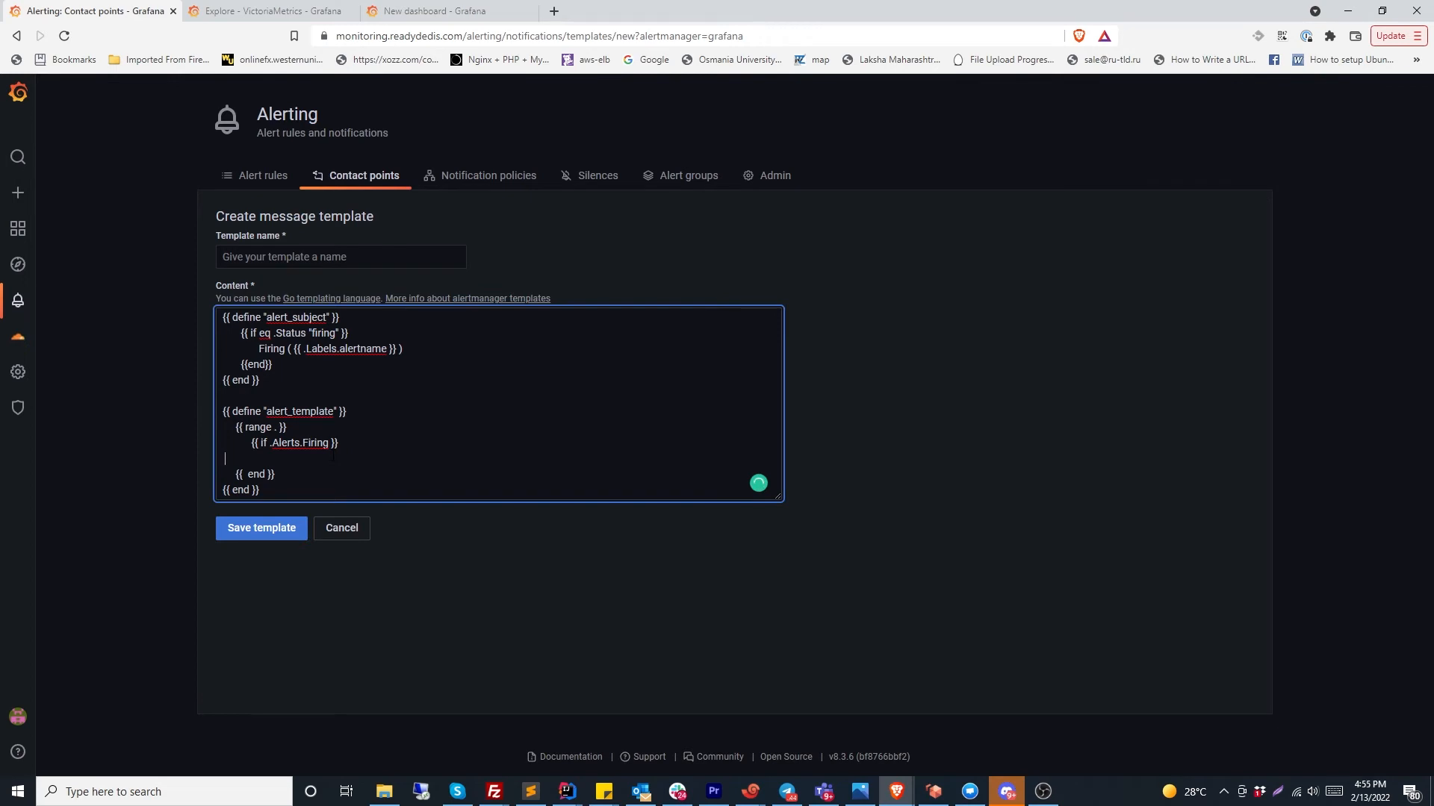
type("{{ end }}")
key("Up")
key("End")
key("Return")
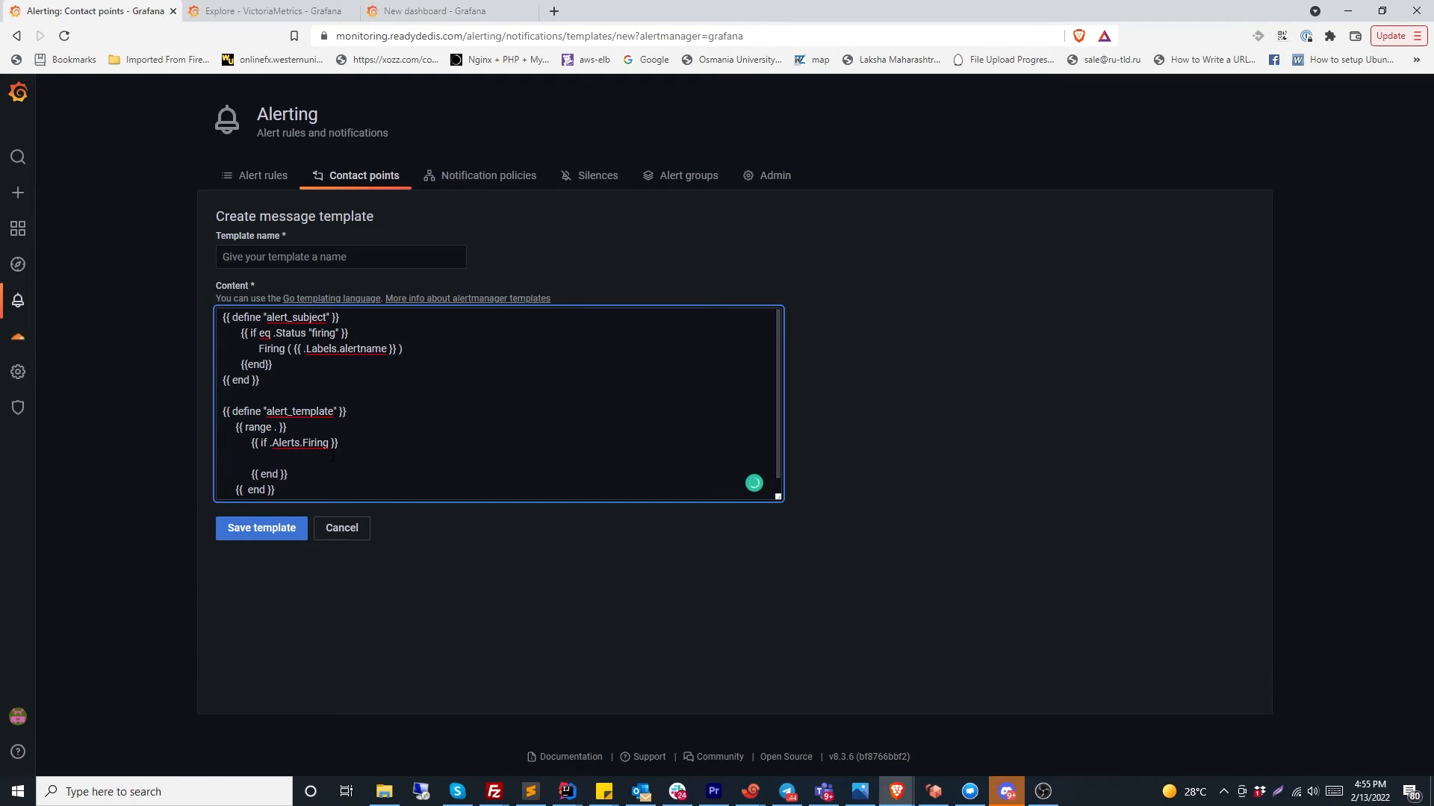
Inside the .Alerts.Firing condition, insert the call {{ template "alert_subject" .Alerts.Firing }}
type("{{")
key("alt+Tab")
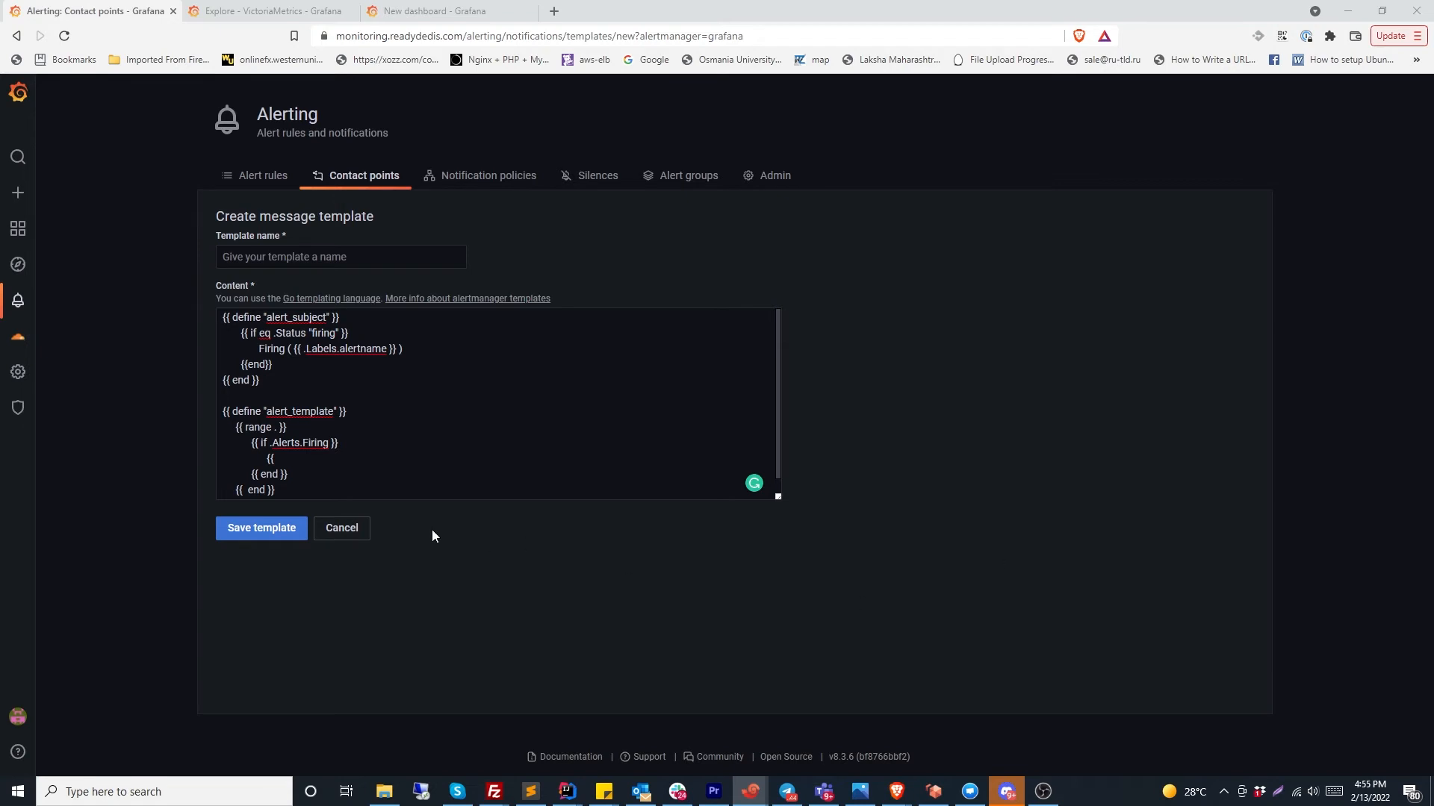
left_click(389, 449)
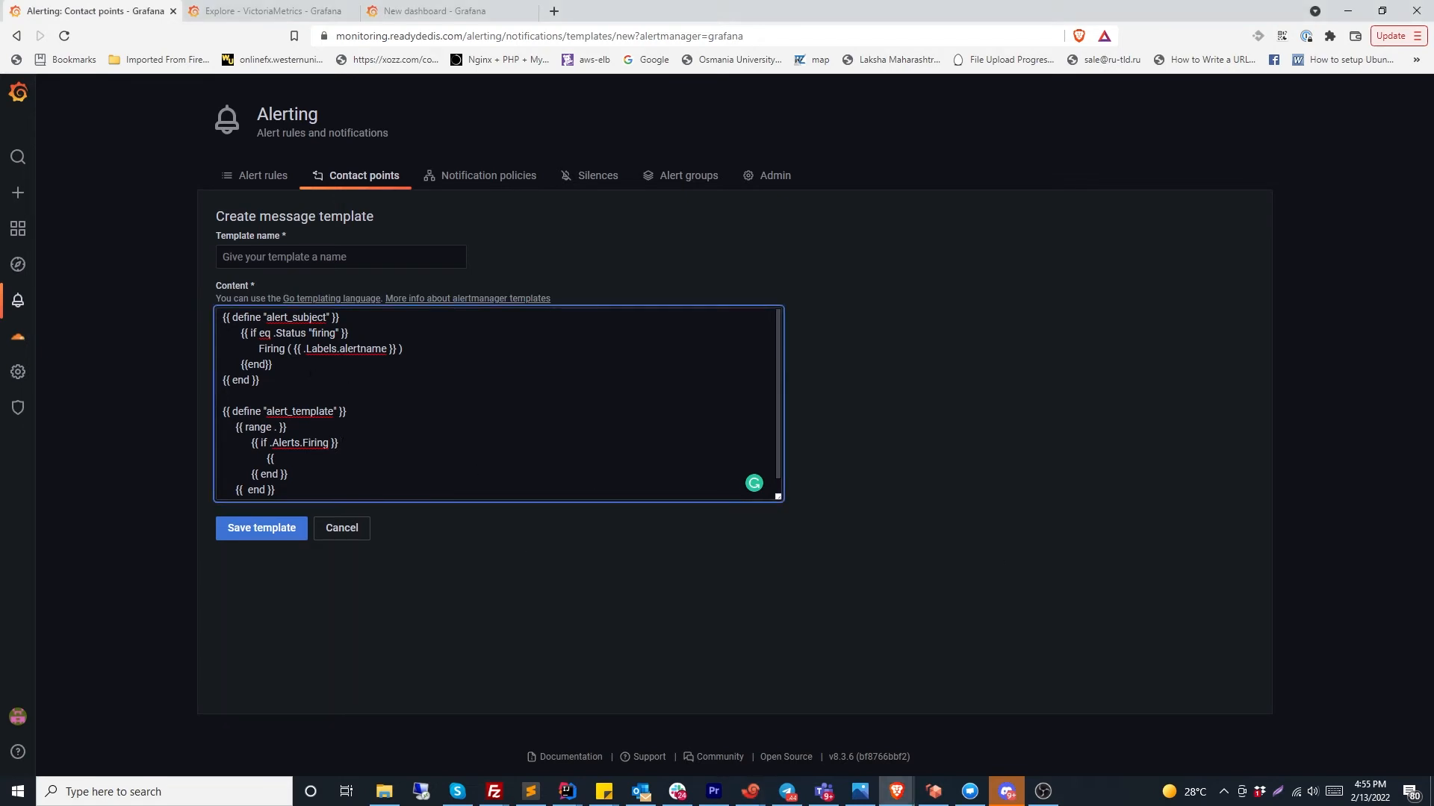
left_click_drag(310, 375, 218, 317)
left_click(295, 458)
type("template \"")
type("alert_subject")
key("Right")
type("}}       {{ if ")
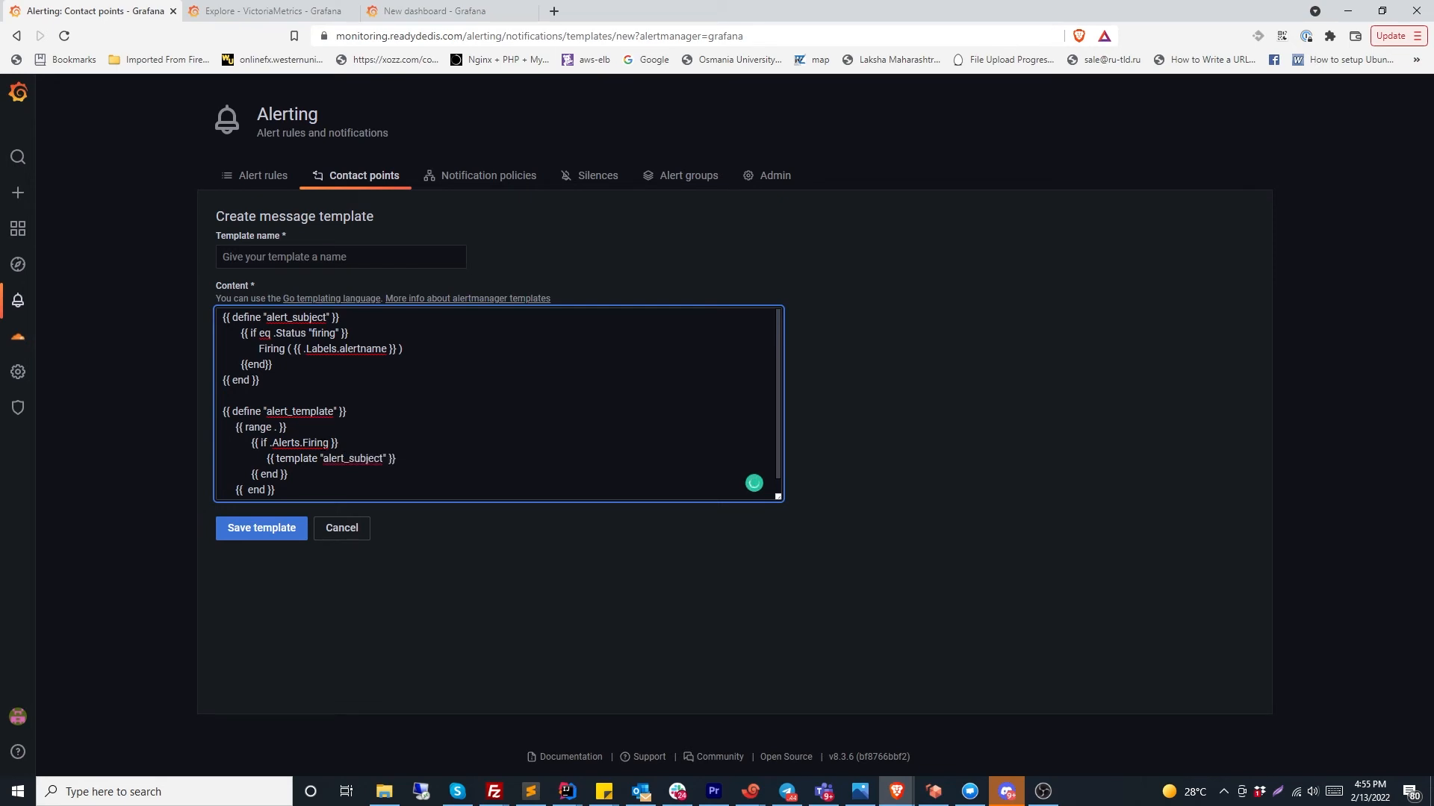
type(".Alerts.Firing")
Highlight the alert_subject definition, then open the ReadyDedis Slack contact point for editing in a separate browser tab, at its message fields
key("alt+Tab")
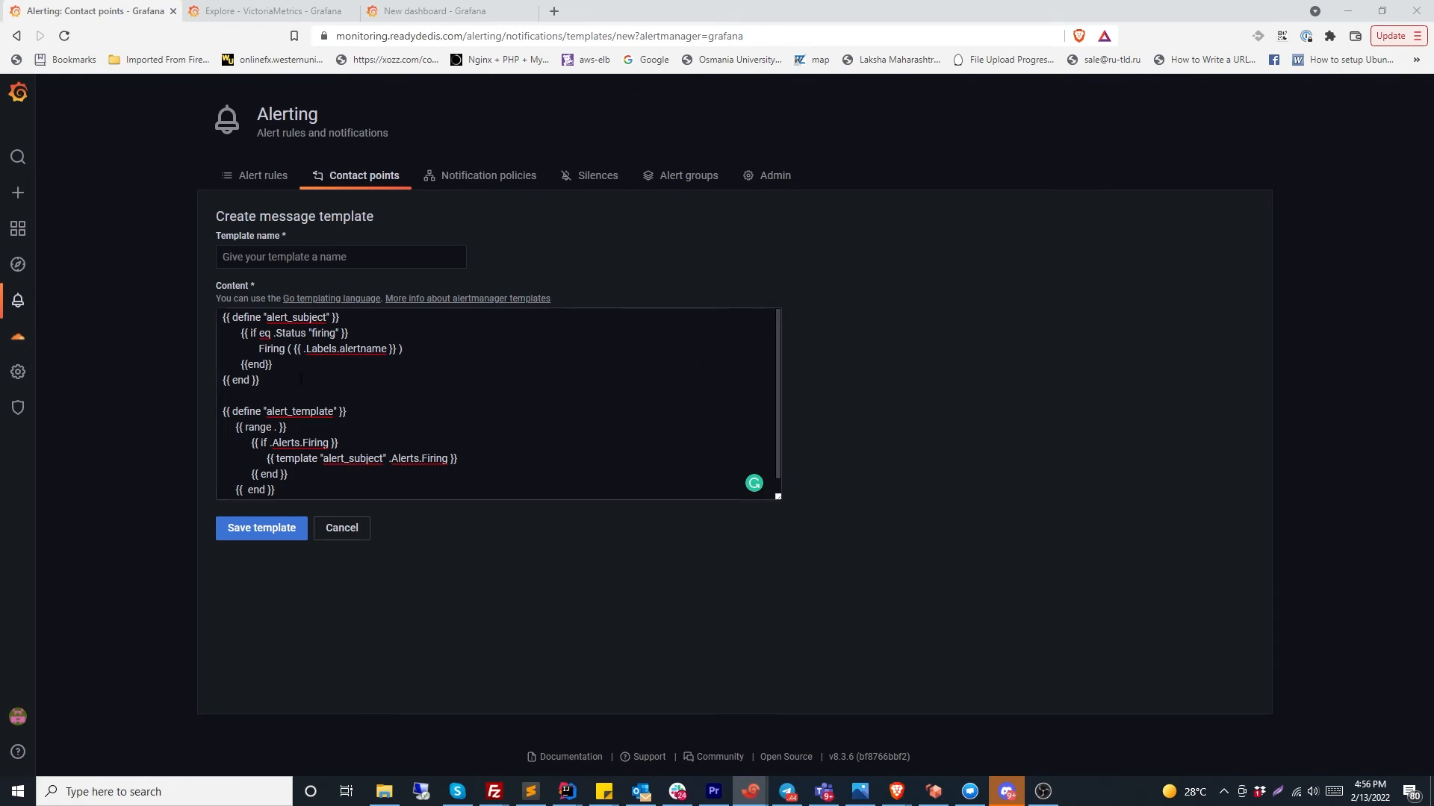
left_click_drag(300, 380, 236, 298)
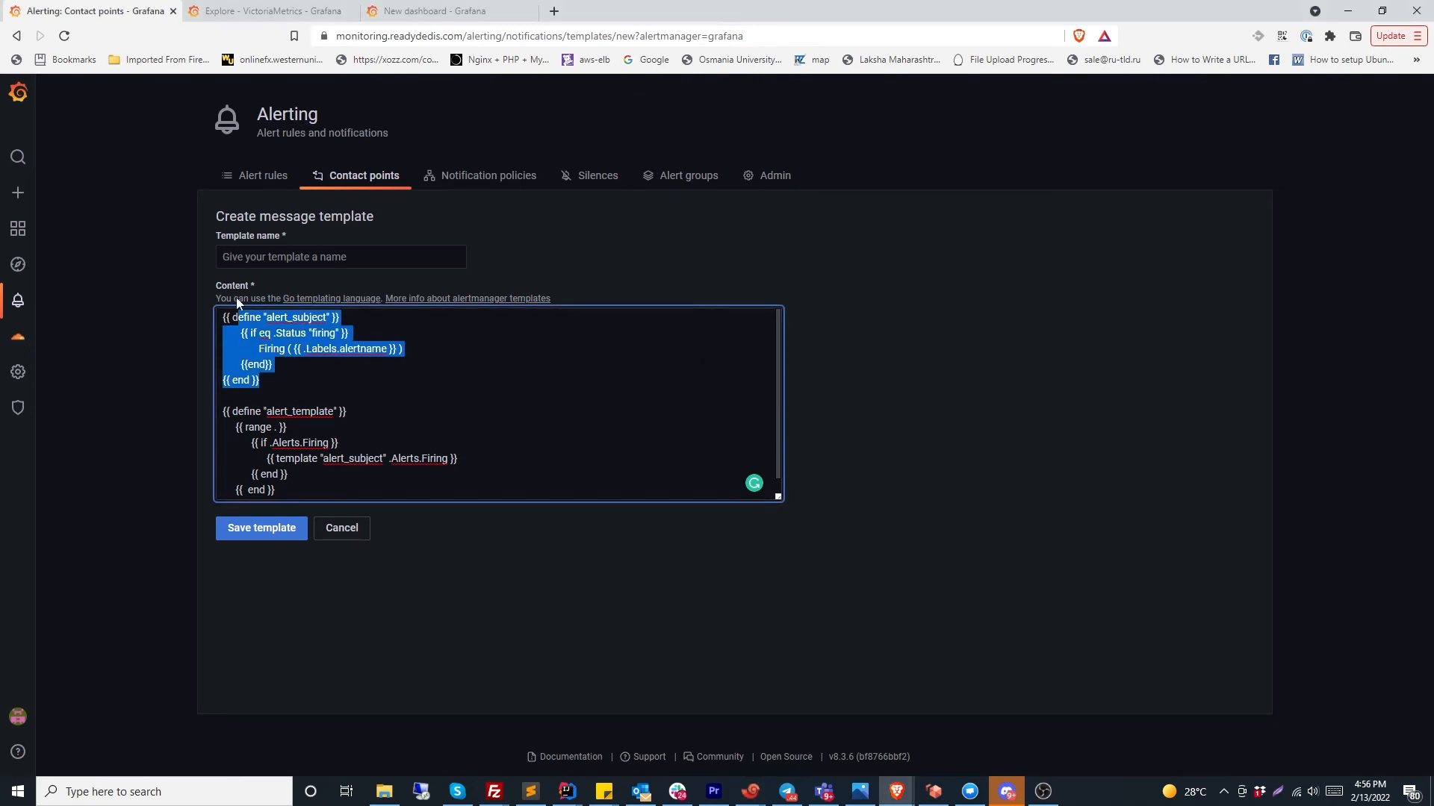
right_click(385, 179)
left_click(415, 191)
left_click(257, 12)
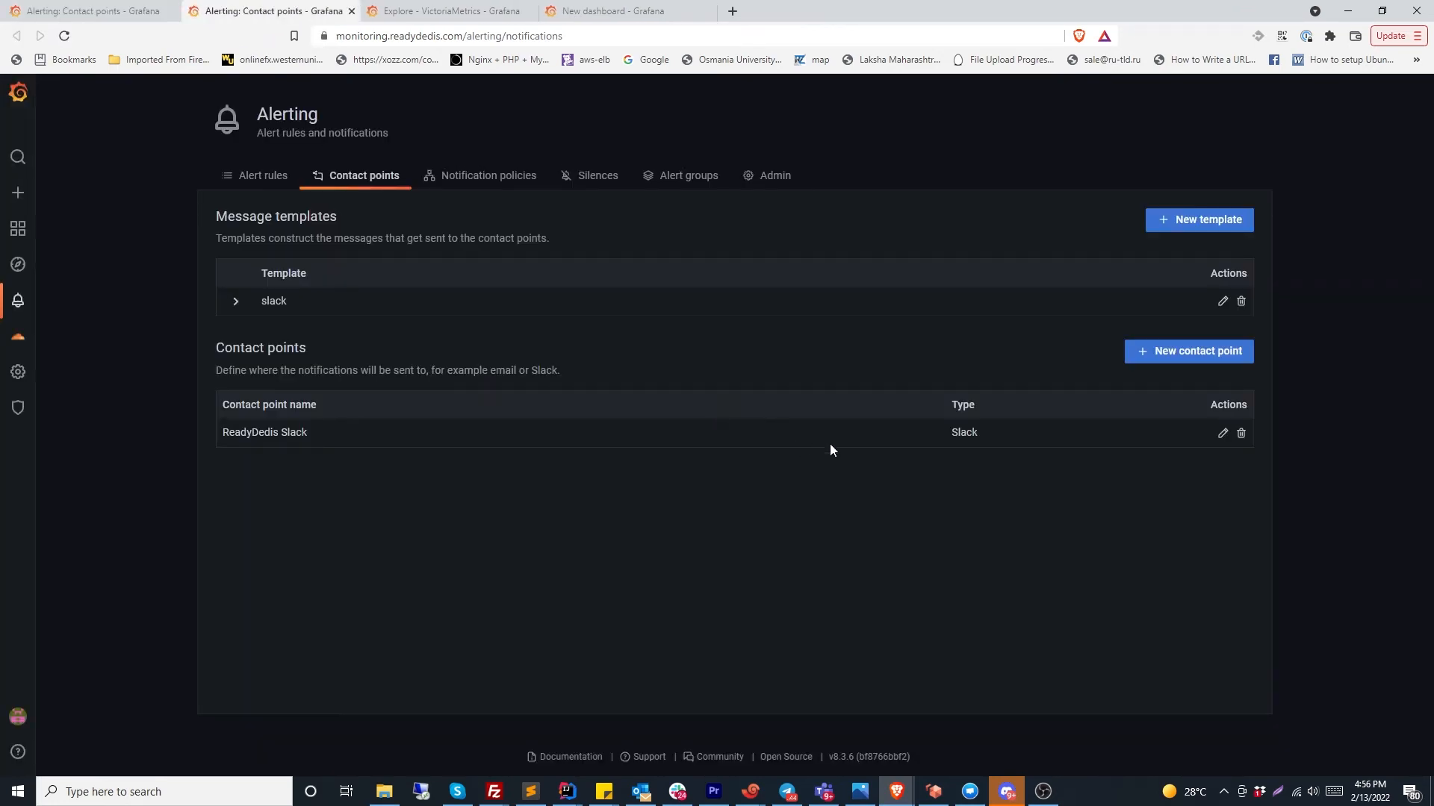
left_click(1222, 433)
scroll(607, 424, "down", 15)
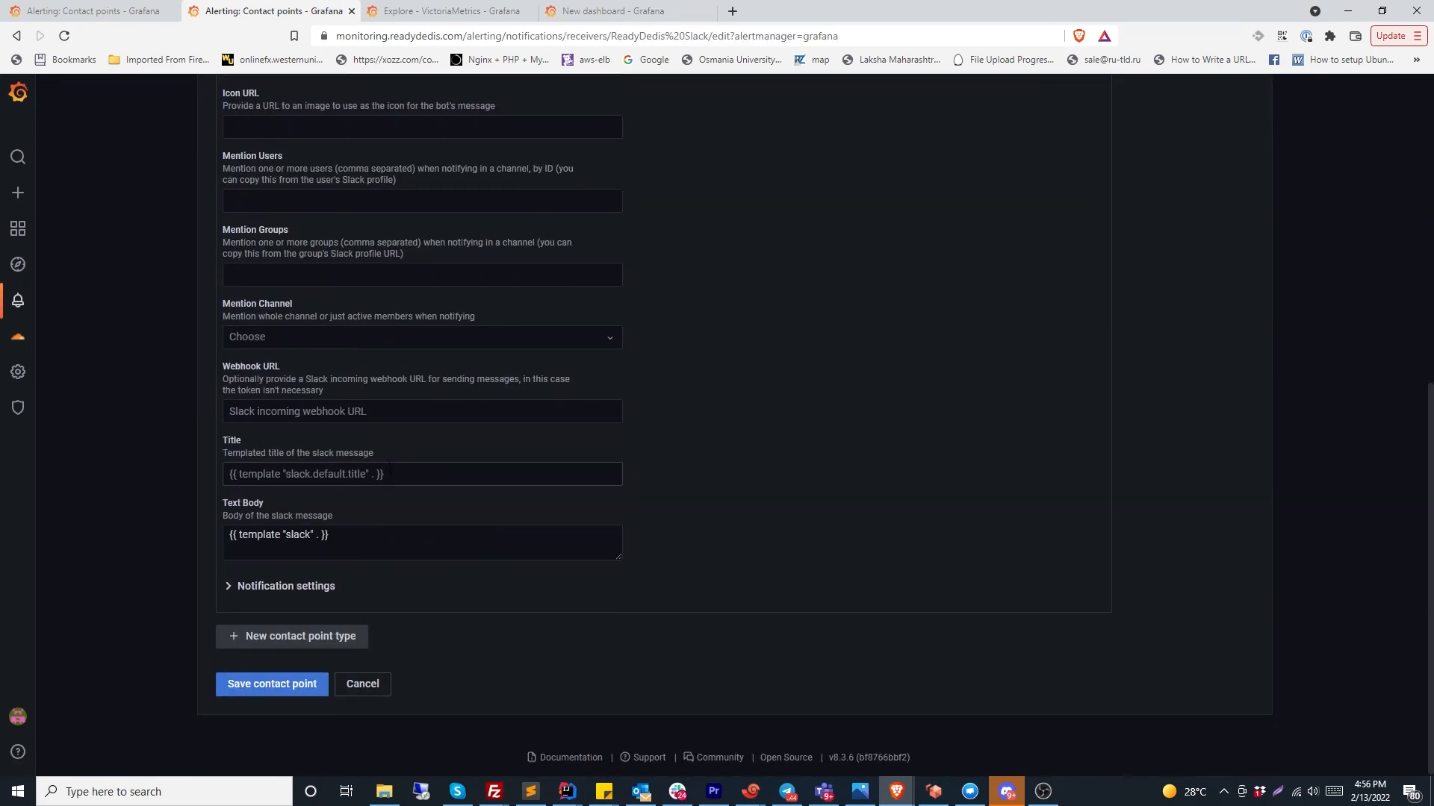
Set the Slack message title to {{ template "alert_subject" . }}
left_click(307, 475)
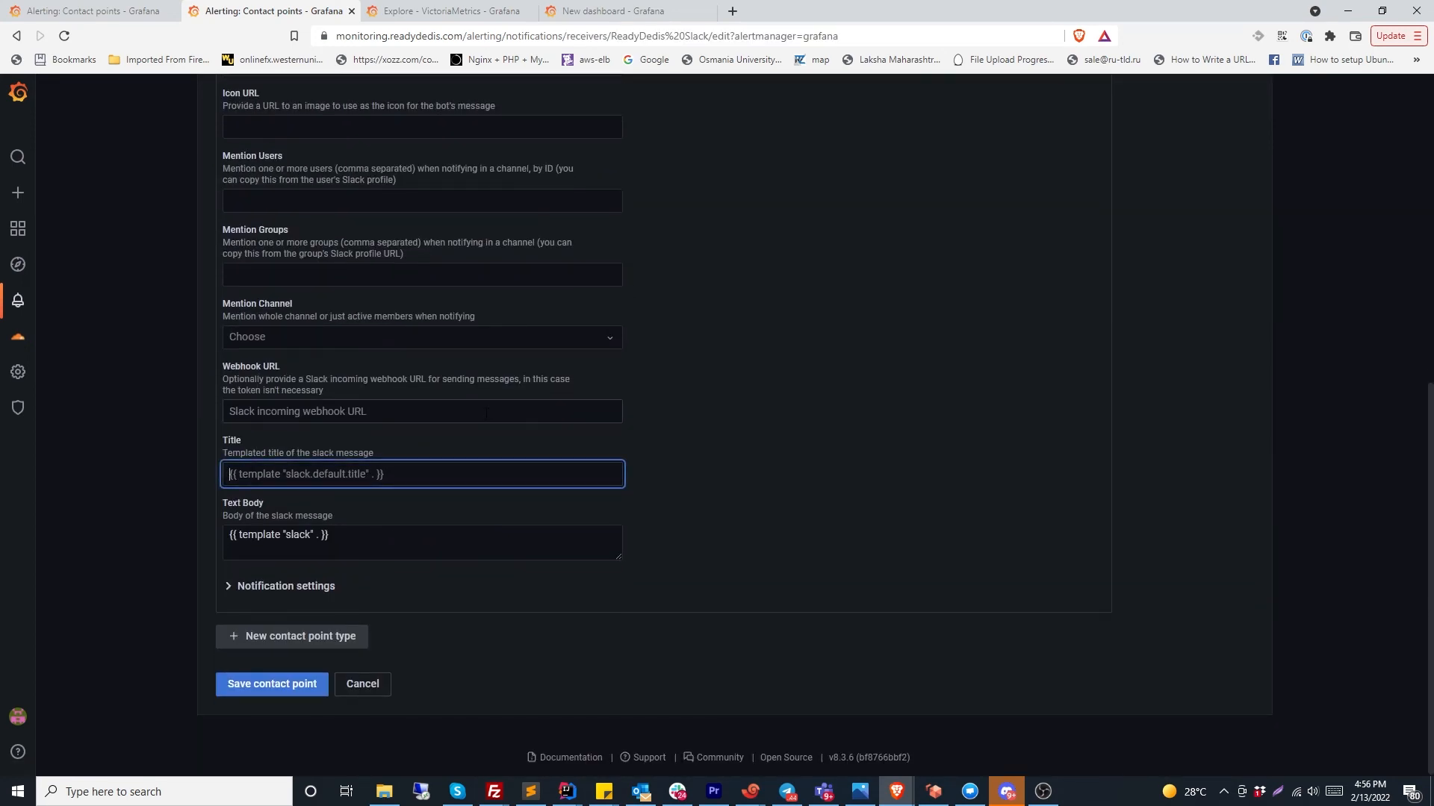
type("{{ t")
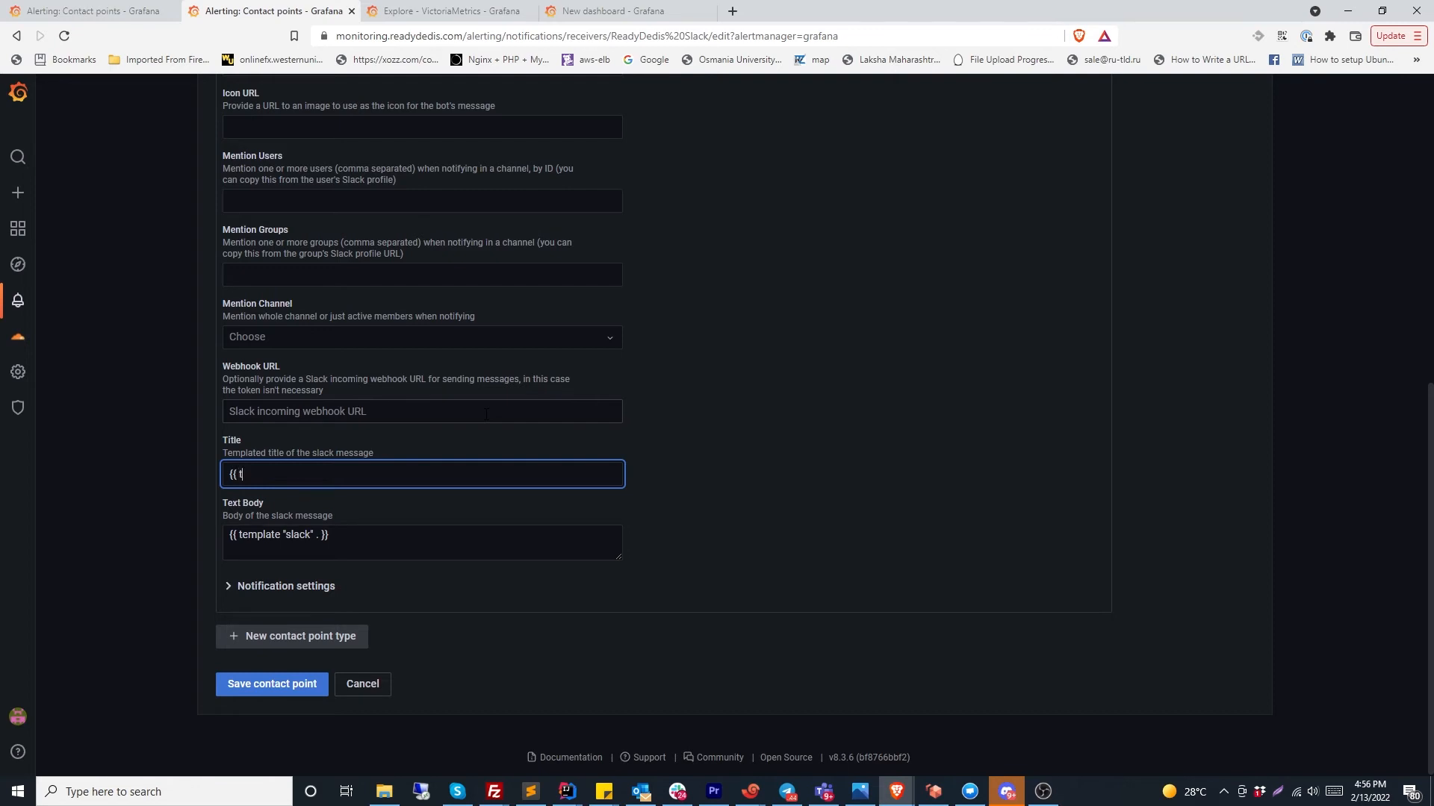
type("emplate \"alert_")
type("subject")
type("\" }}")
type(".")
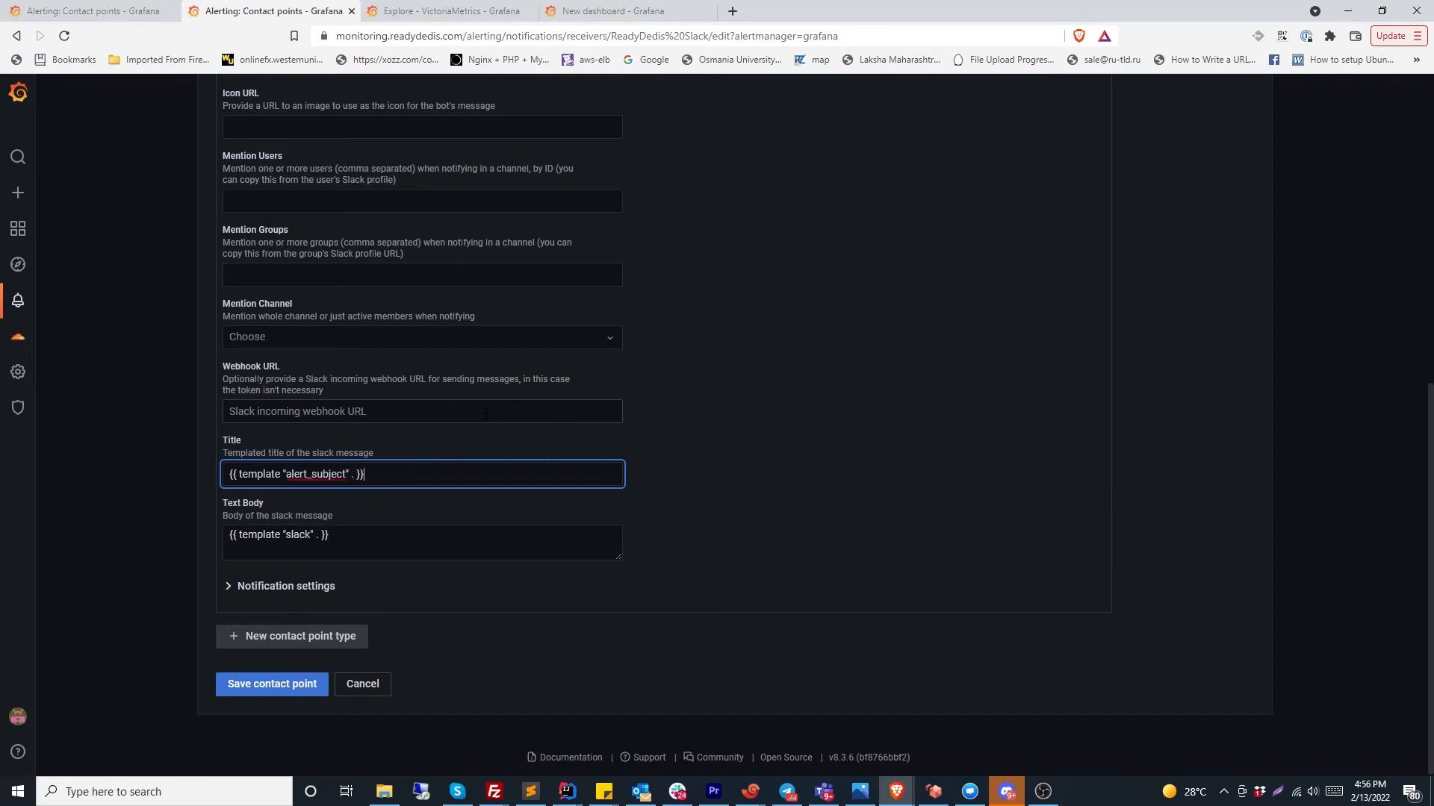
Copy the whole template expression from the Slack message title
left_click(429, 543)
left_click(403, 475)
left_click(360, 574)
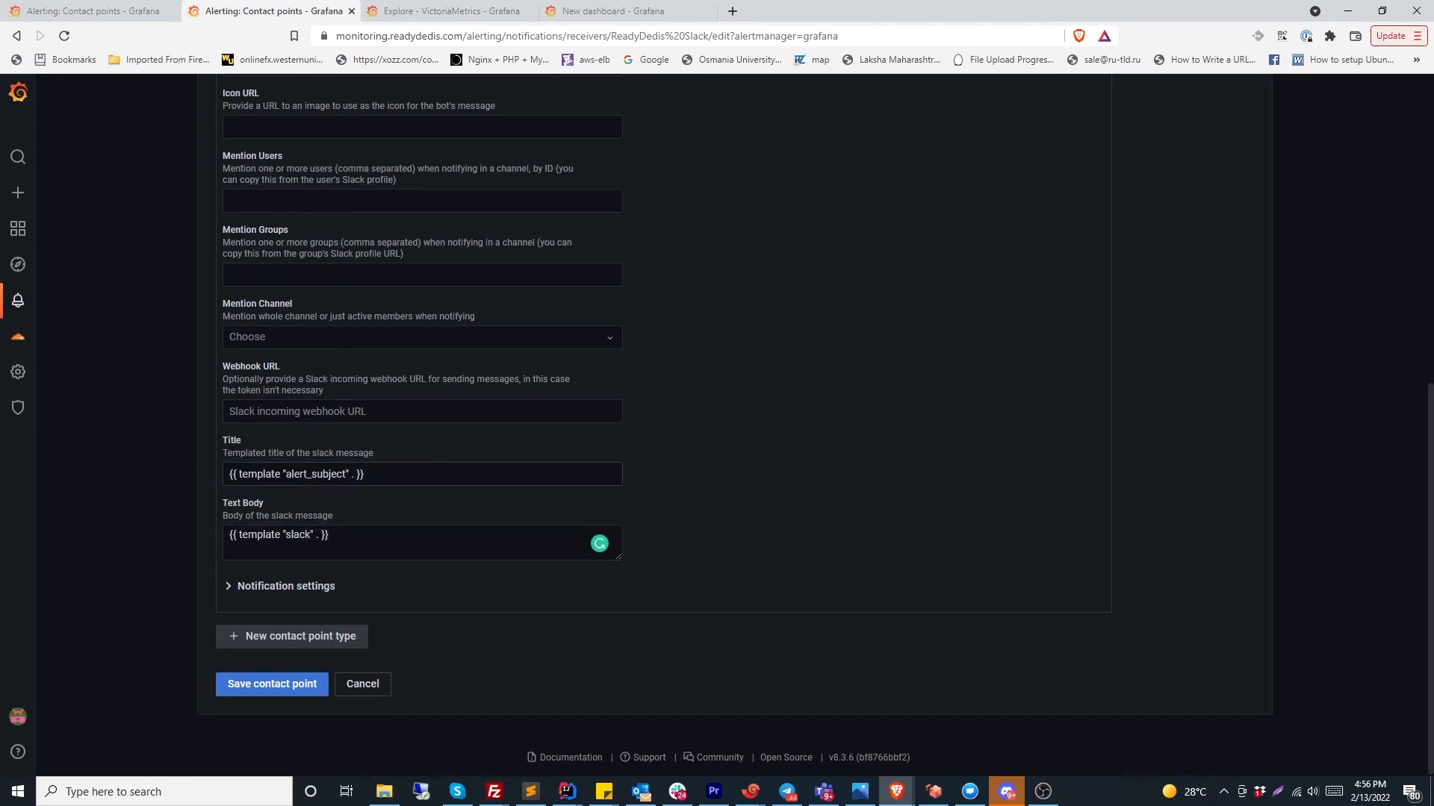
left_click_drag(385, 476, 46, 457)
key("ctrl+c")
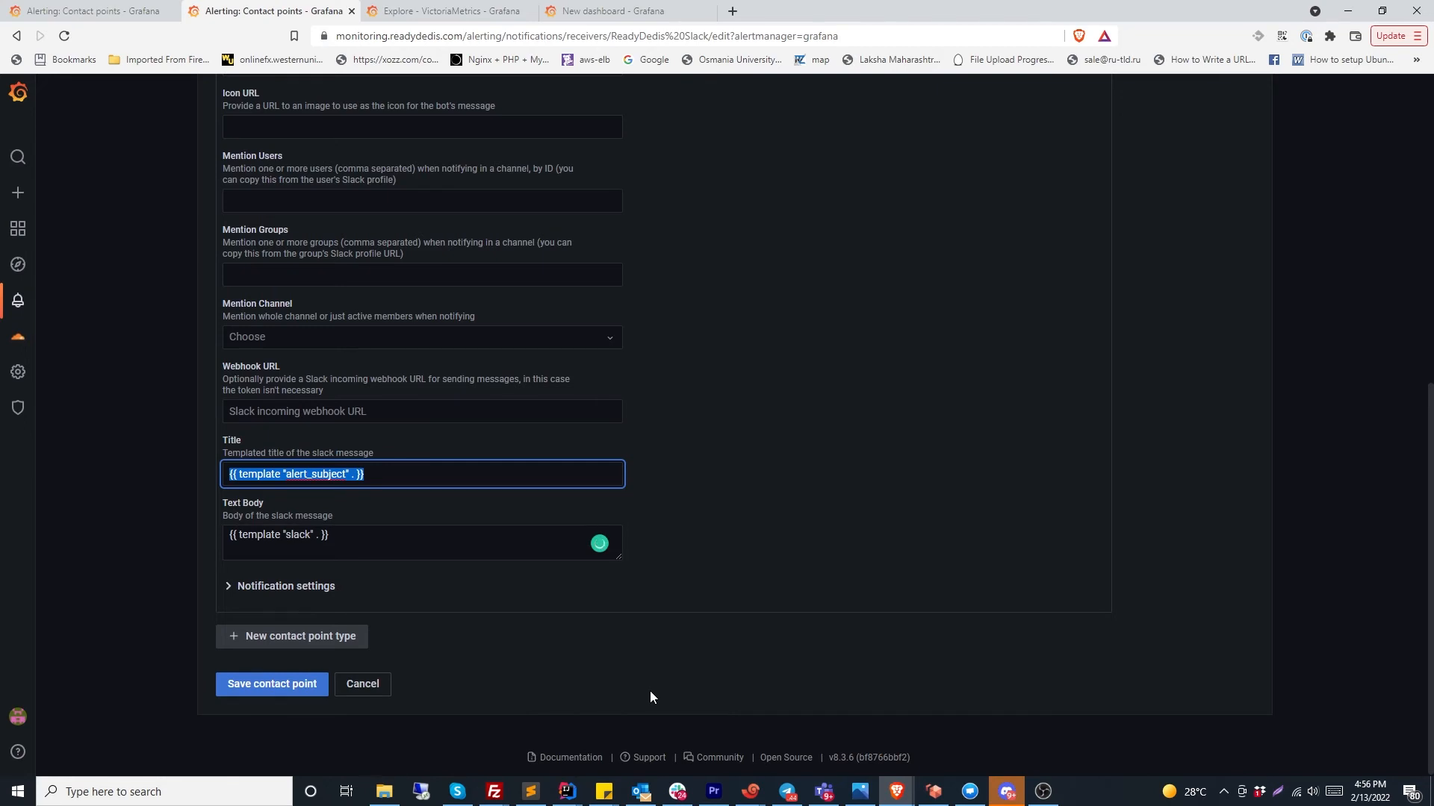
Replace the Slack message title with the copied {{ template "alert_subject" . }} expression and return to the message template being created
key("BackSpace")
key("ctrl+v")
left_click(406, 484)
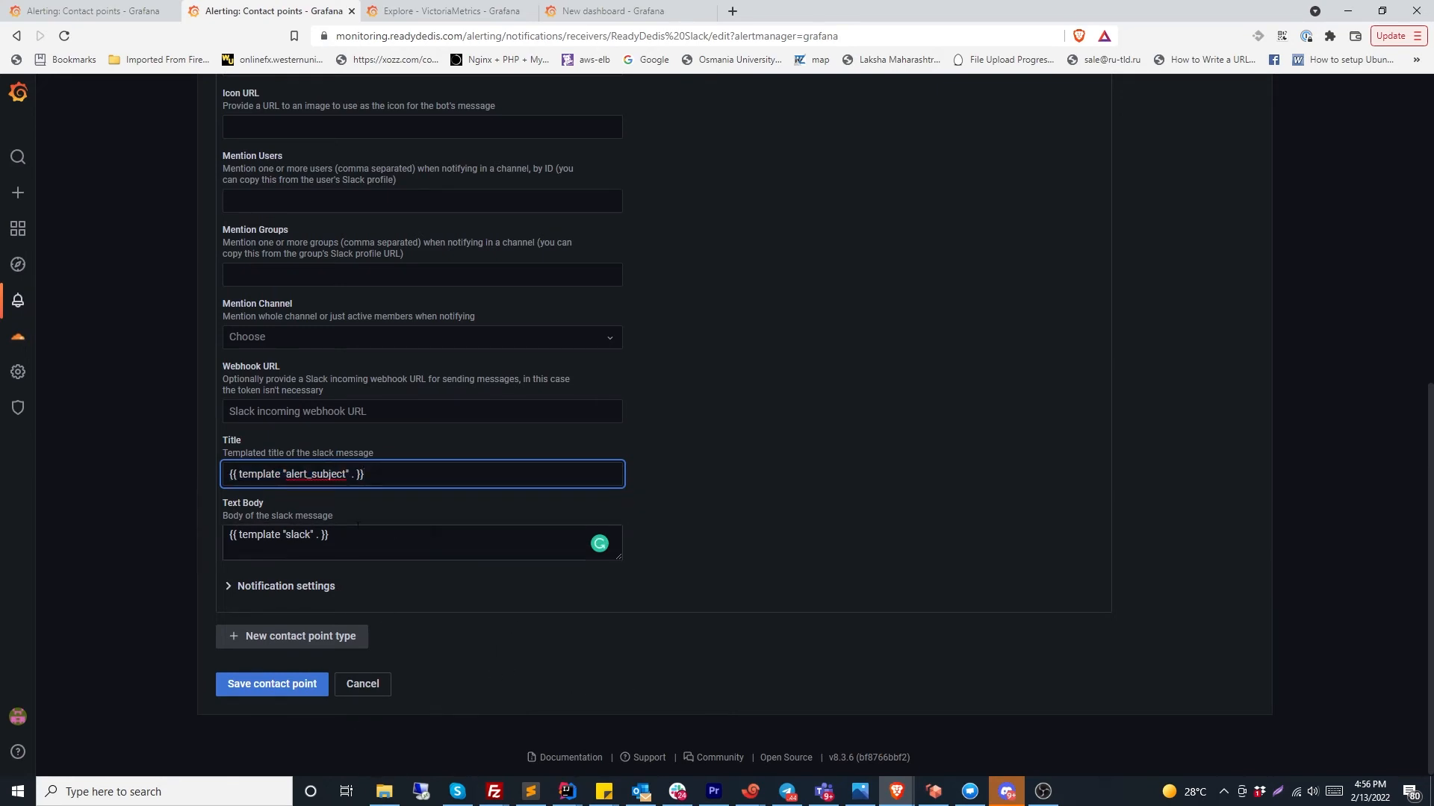
key("ctrl+shift+Tab")
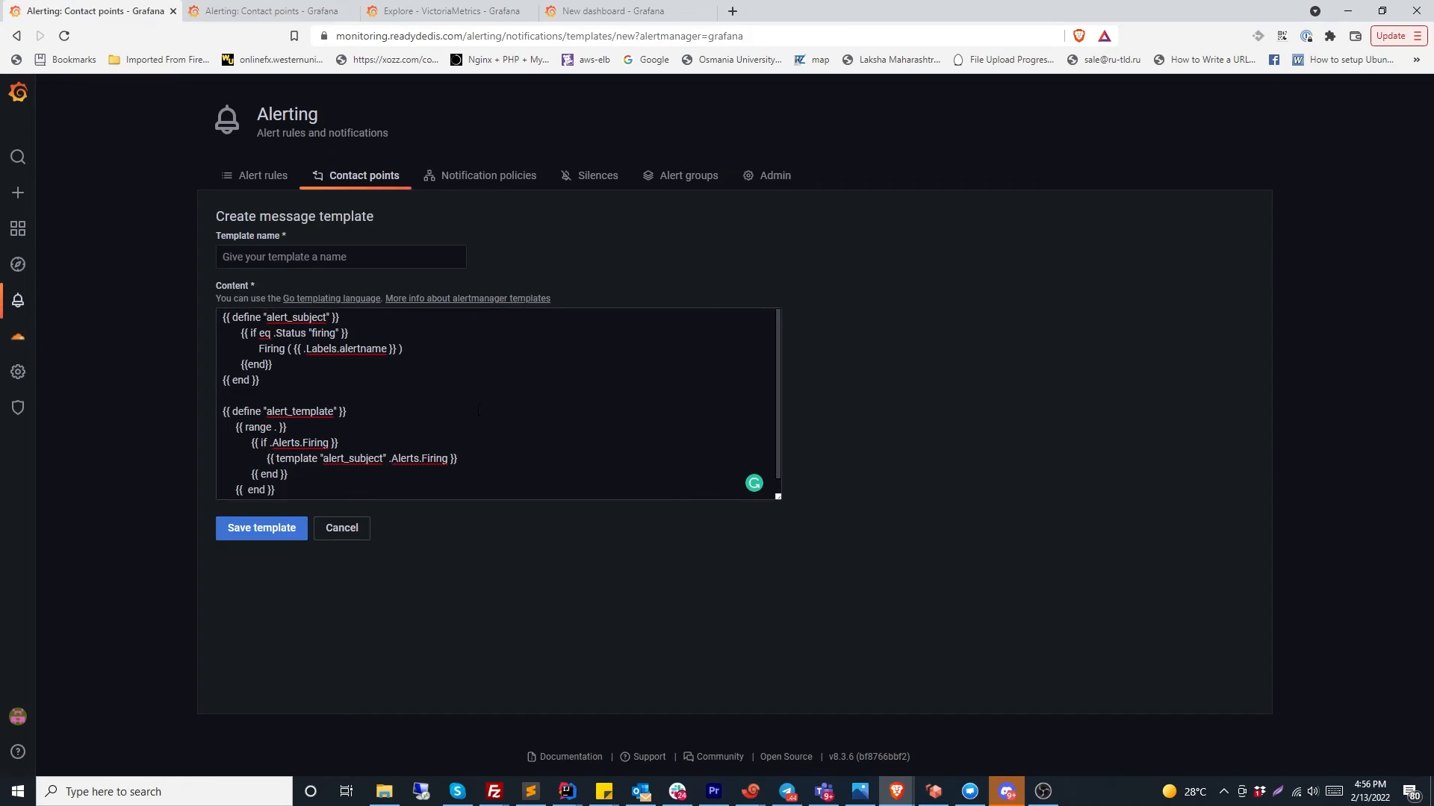
Below the firing block in alert_subject, add an {{ if eq .Status "resolved" }} condition closed with {{ end }}
key("alt+Tab")
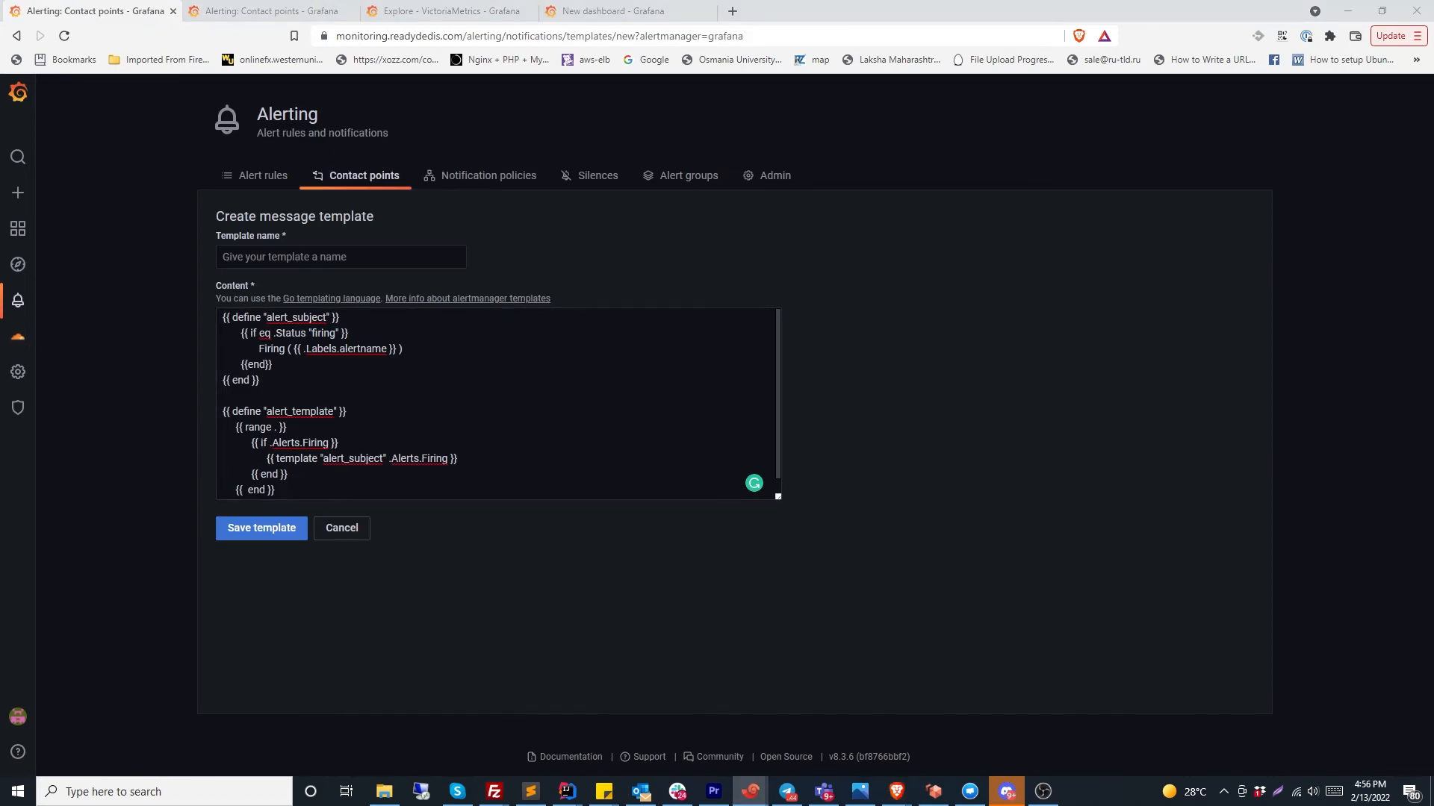
key("alt+Tab")
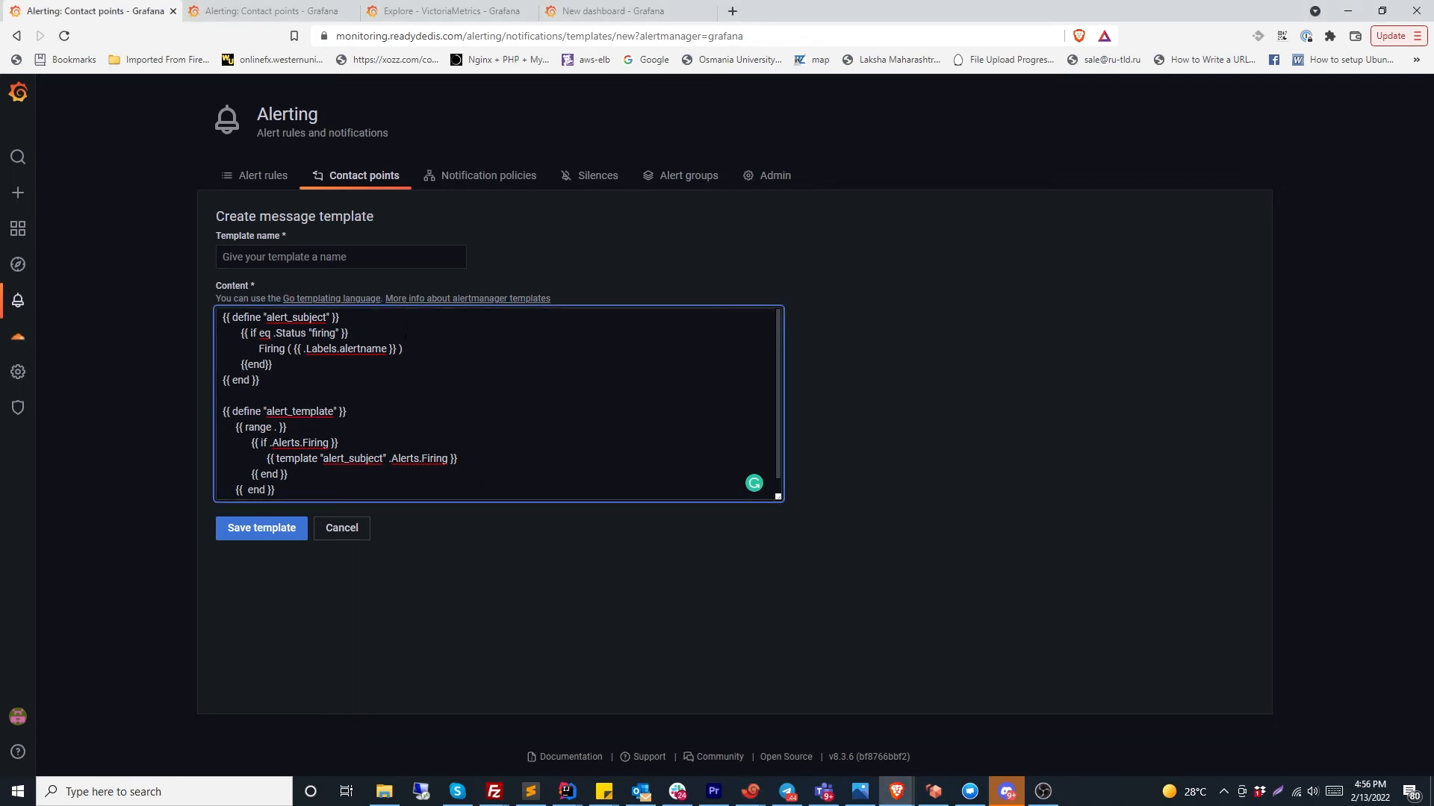
left_click_drag(251, 348, 432, 352)
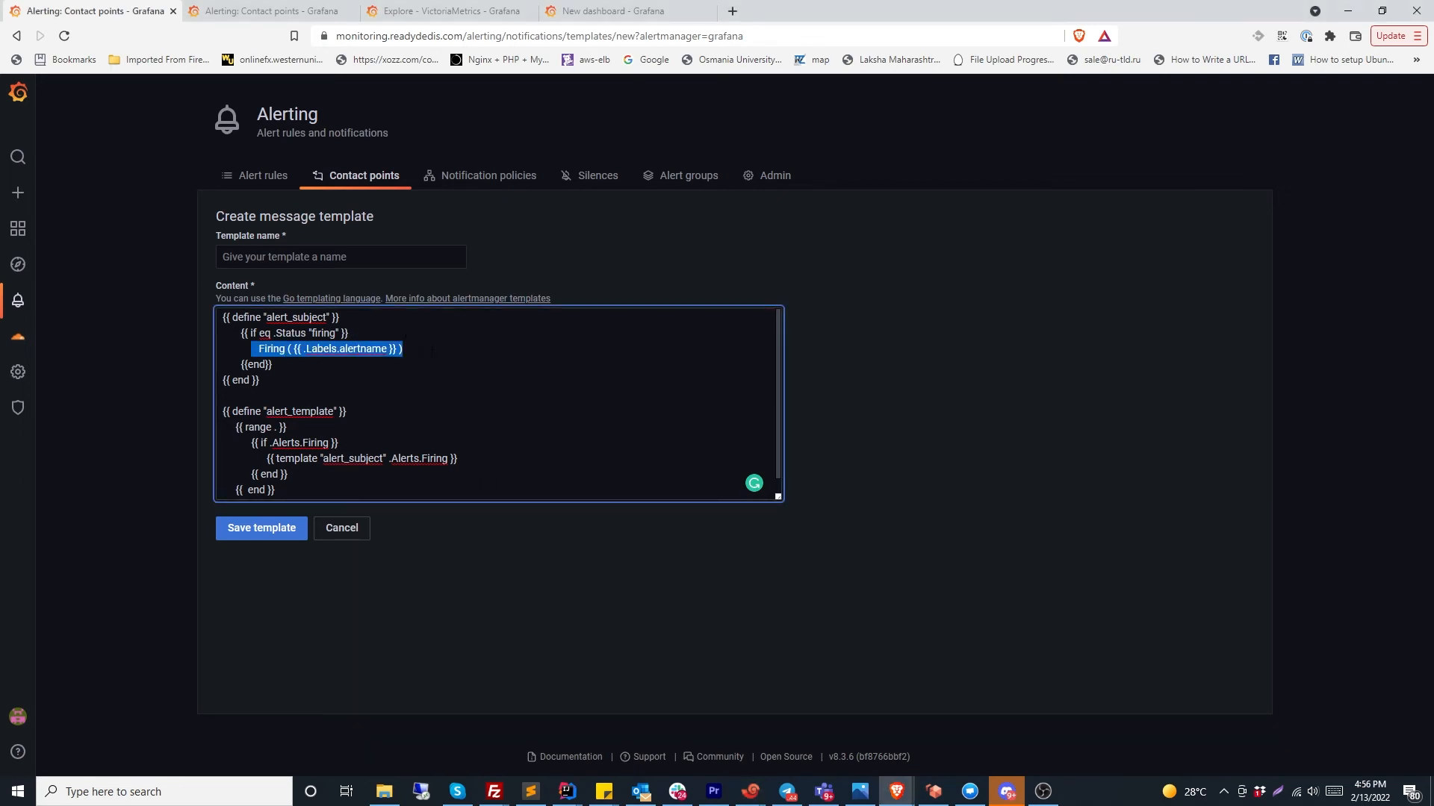
left_click(427, 351)
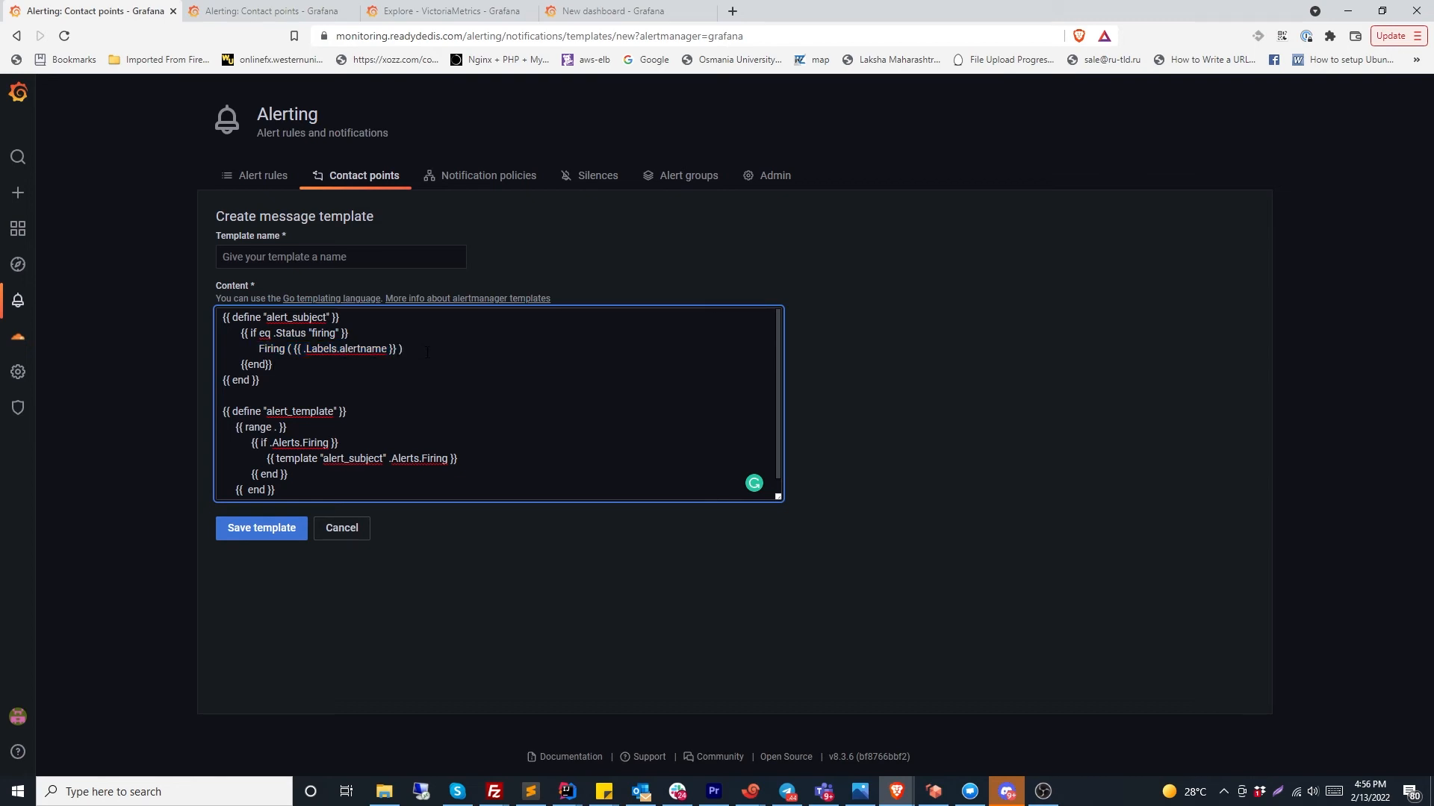
key("Down")
key("Return")
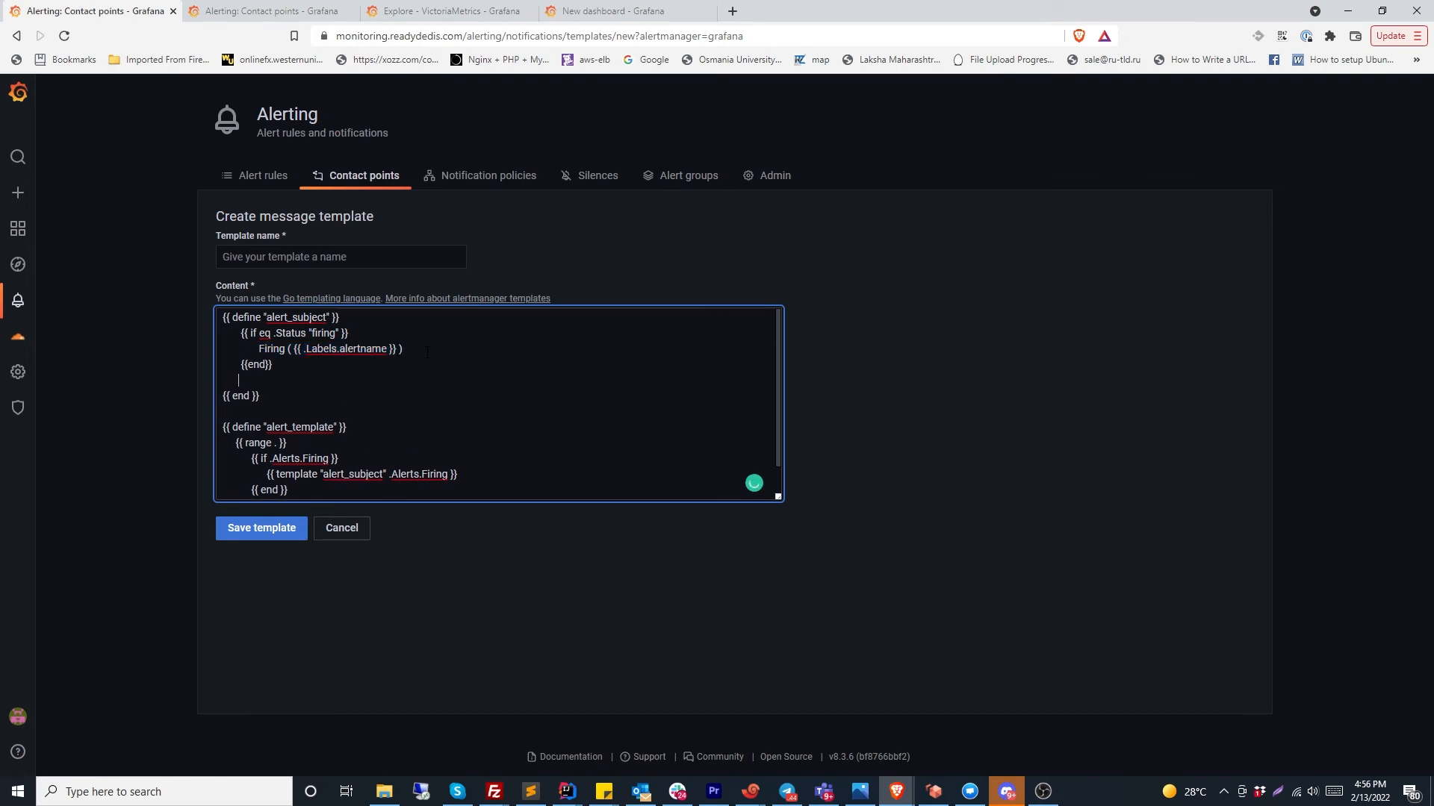
type("{{ if eq .Status \"resolved\"")
key("alt+Tab")
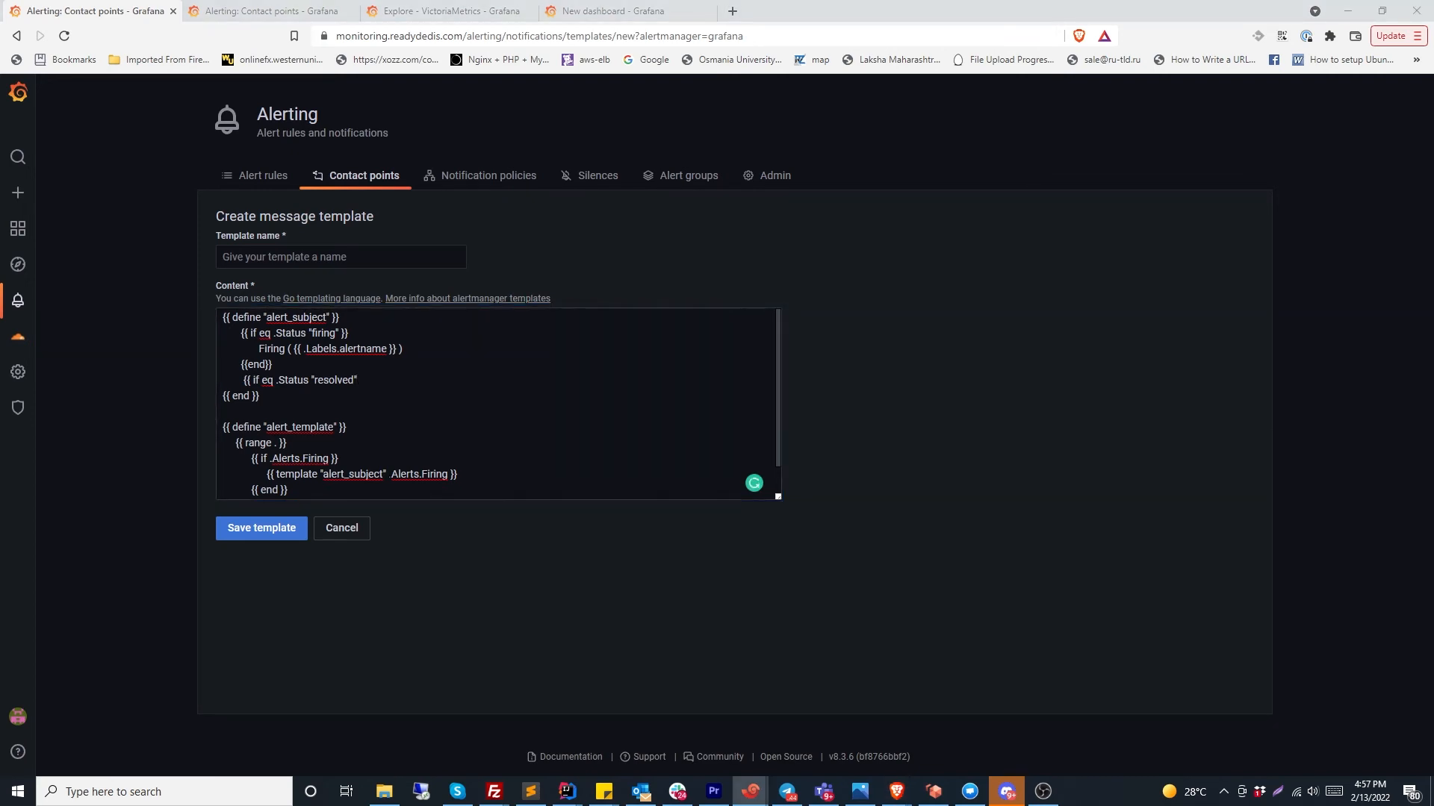
left_click(405, 366)
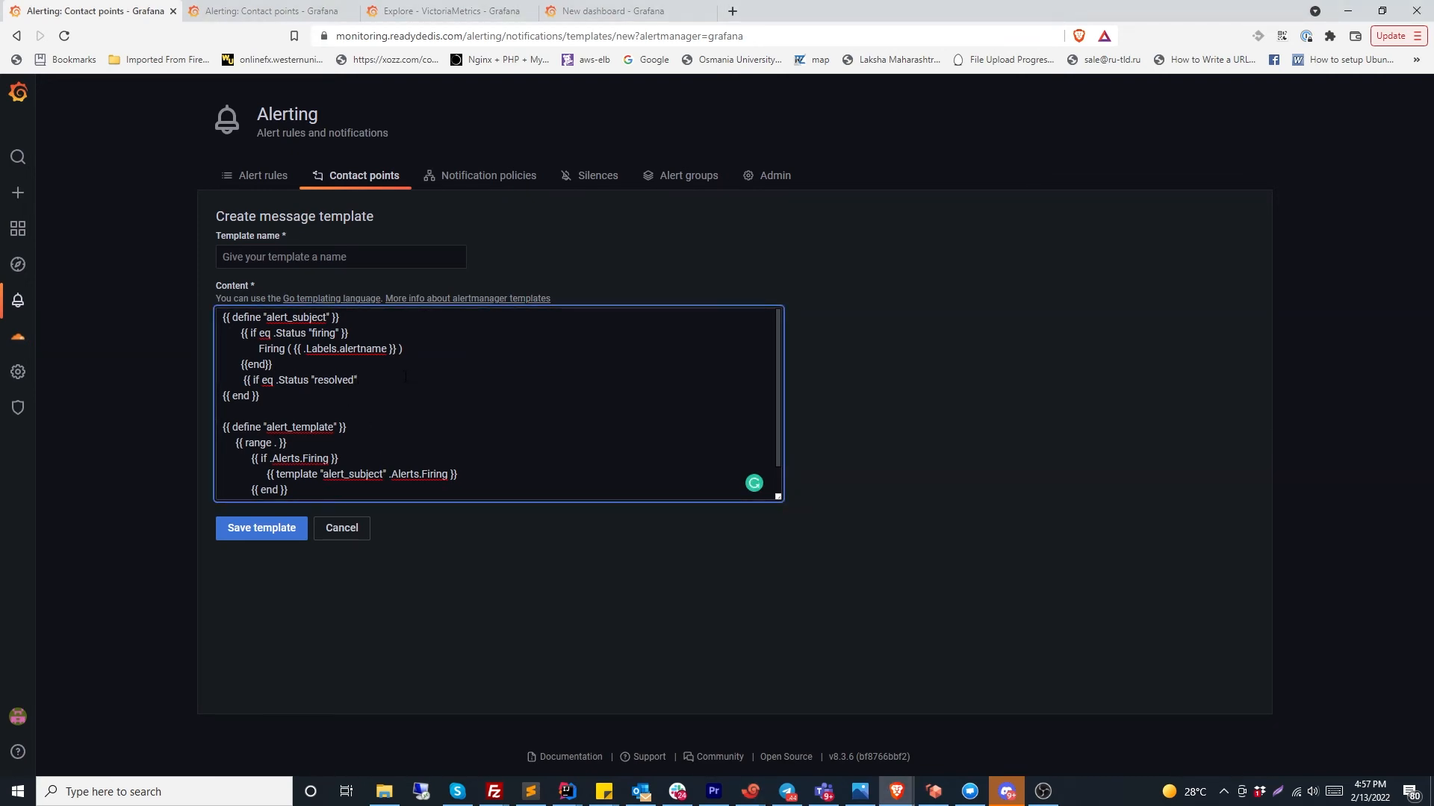
type("}}")
key("Return")
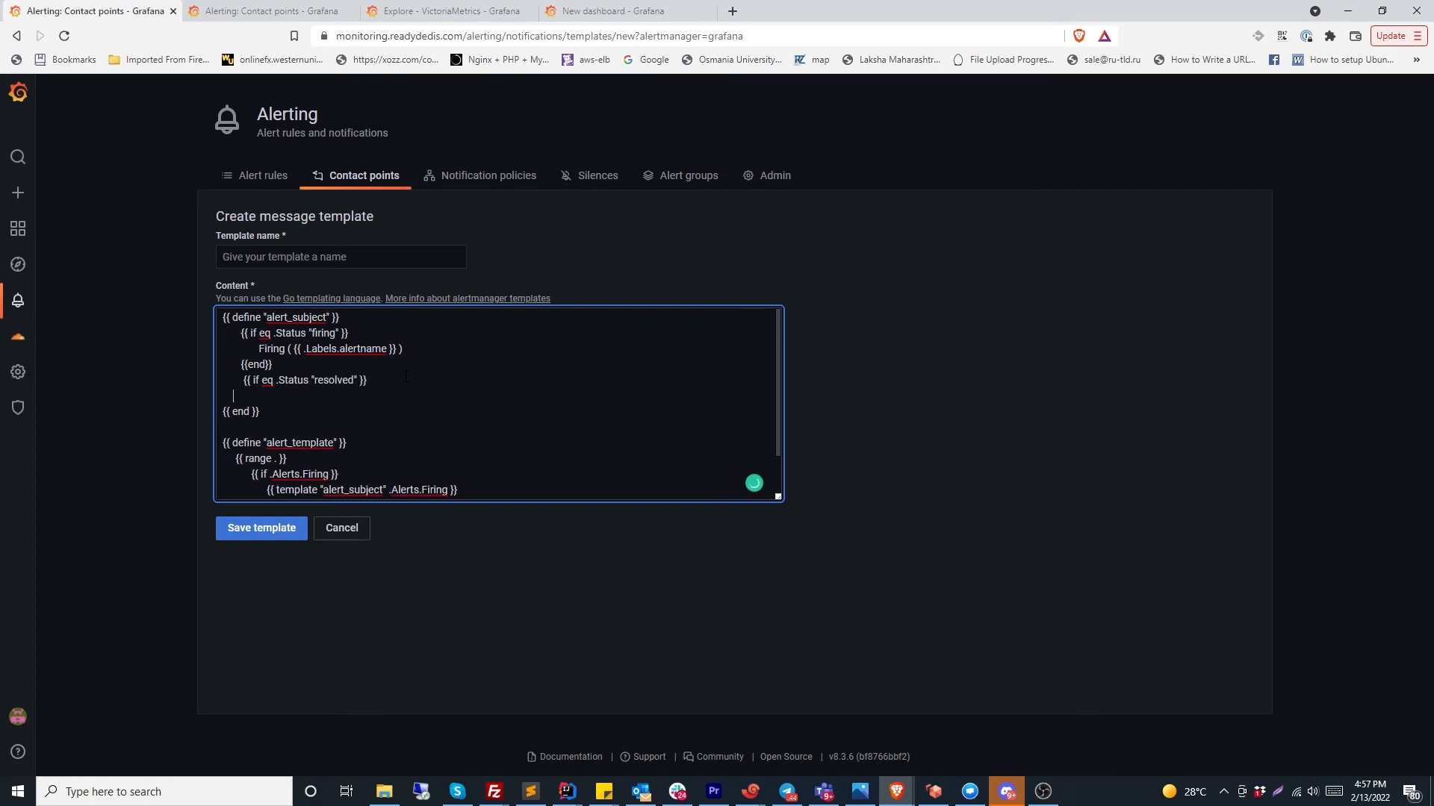
key("Delete")
key("Down")
type("{{ end }")
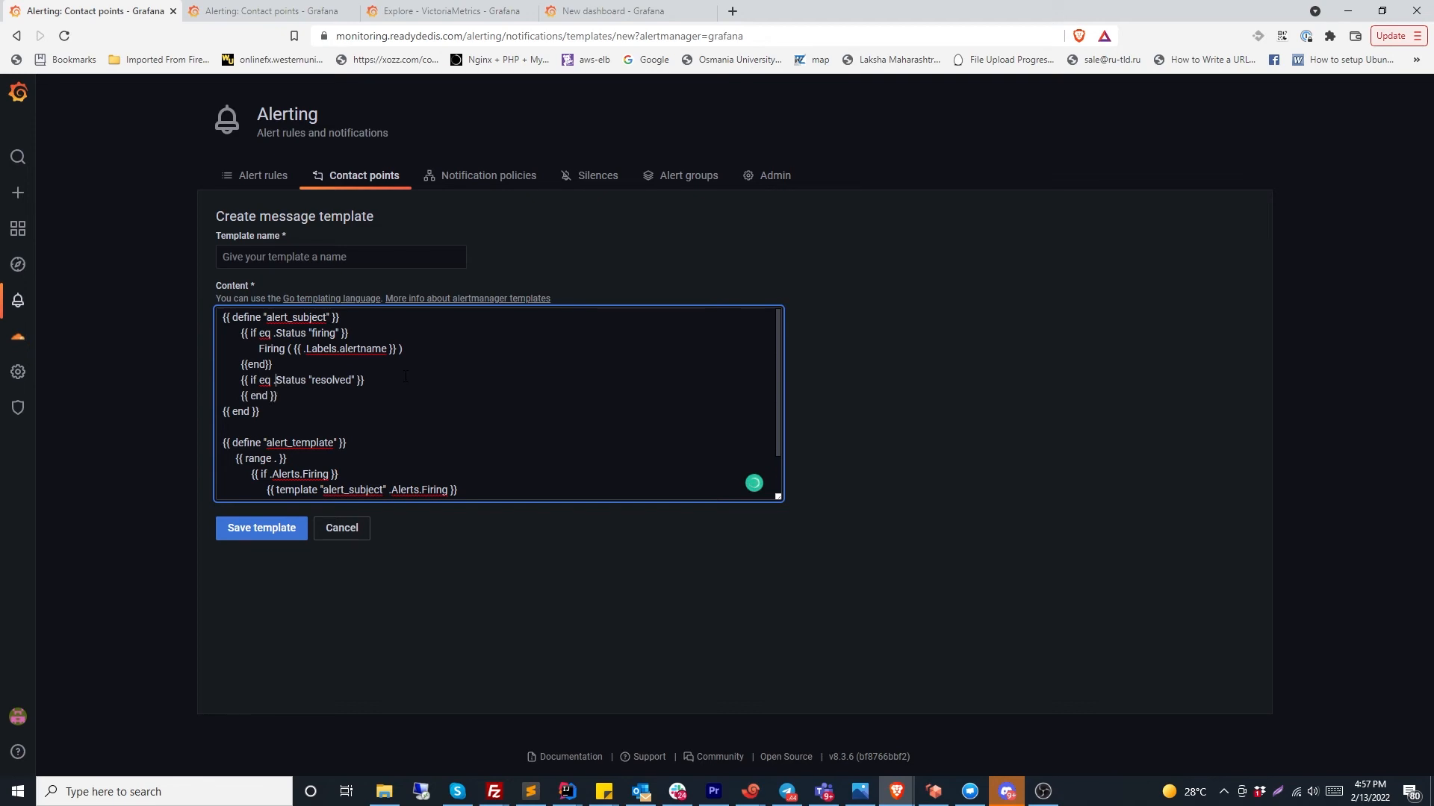
Inside the resolved condition of alert_subject, insert the line Resolved ( {{ .Labels.alertname }} )
left_click(406, 376)
key("Return")
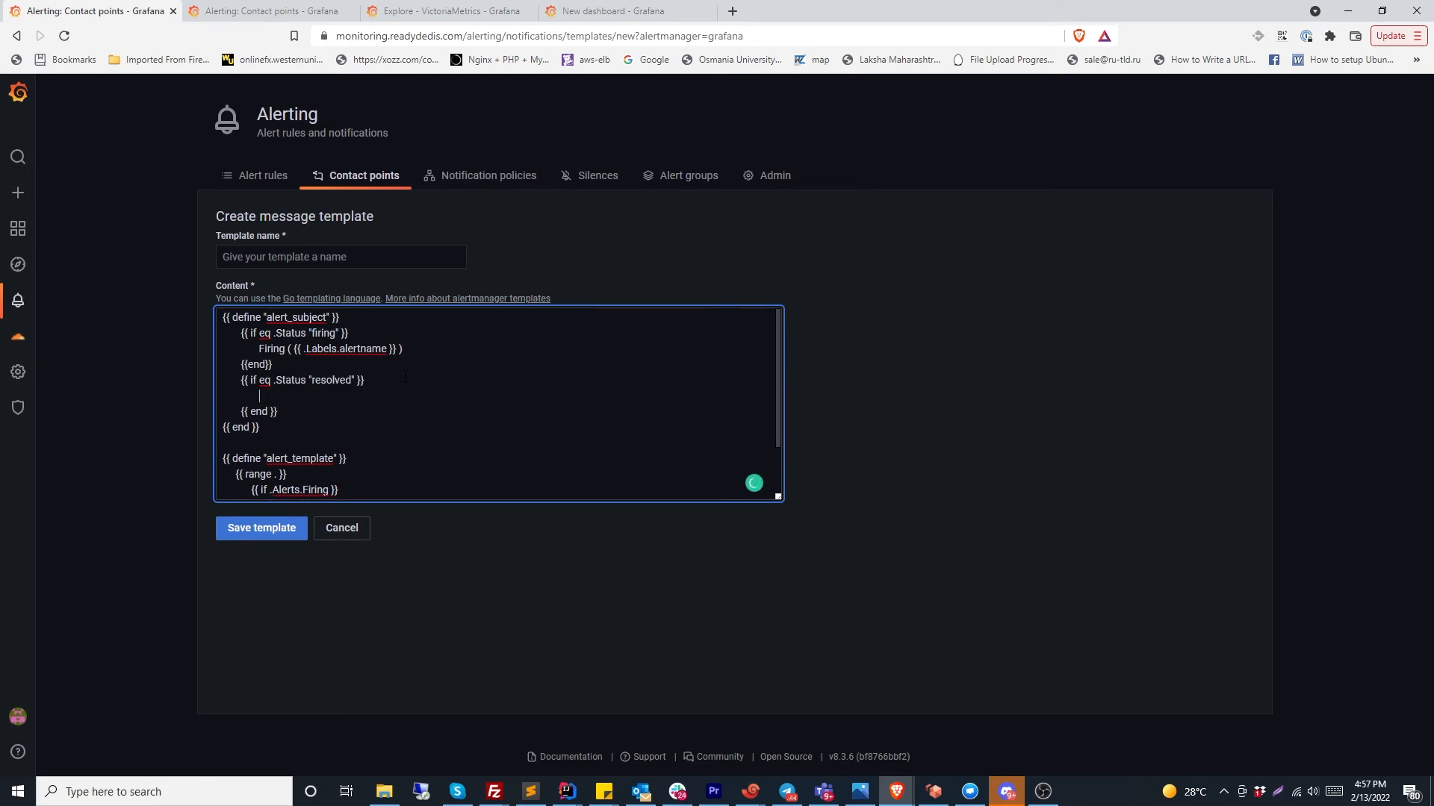
type("Resolved )")
key("BackSpace")
type("){{ }}.Labels.alertname")
Highlight the whole alert_subject definition, from its closing end up to the define line
key("Down")
key("shift+Home")
key("shift+Up")
key("shift+Up")
key("shift+Up")
key("shift+Up")
key("shift+Up")
key("shift+Up")
key("shift+Up")
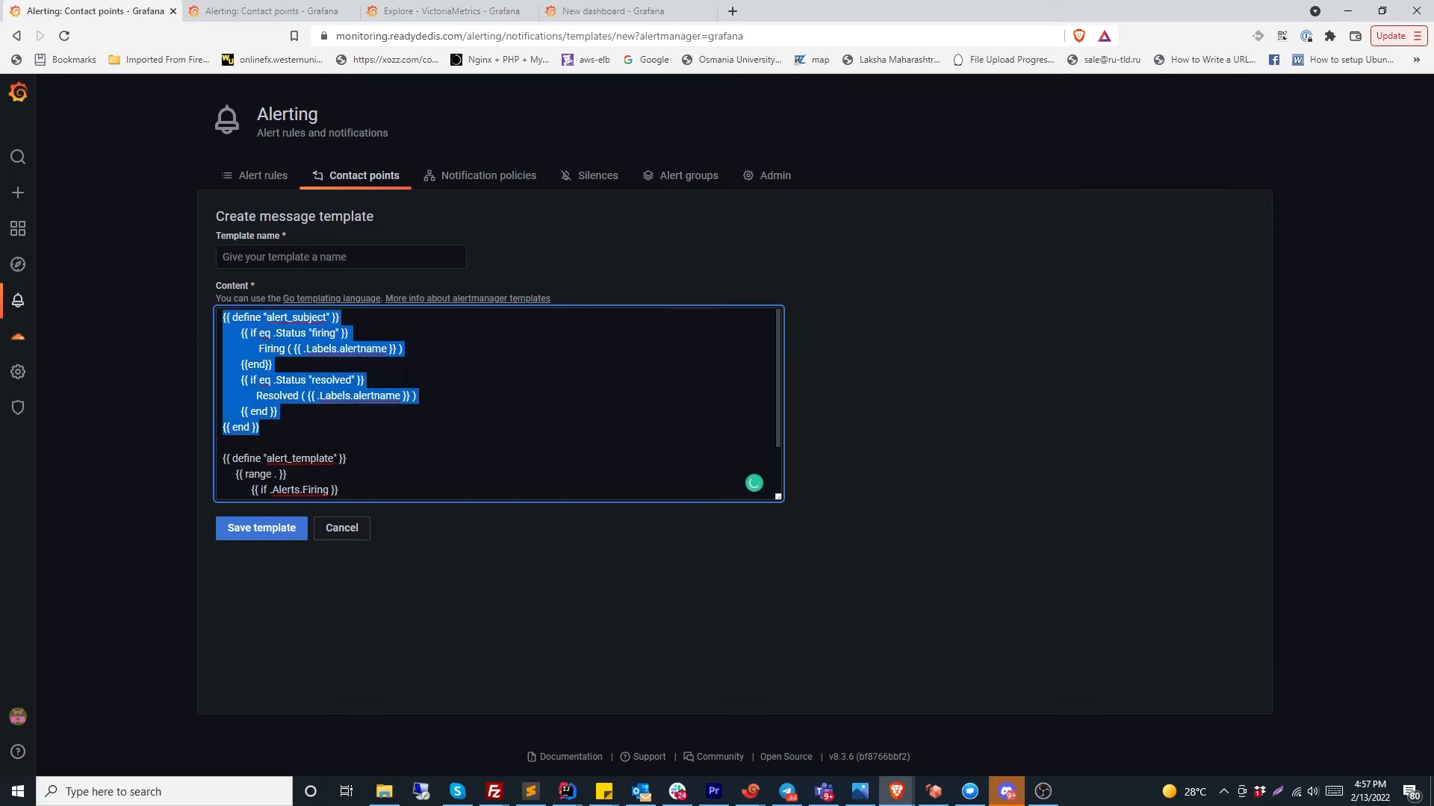
Highlight the alert_subject call inside the .Alerts.Firing condition of alert_template
key("Down")
key("Down")
key("Down")
key("Down")
key("Down")
key("Down")
key("Down")
key("Down")
key("Down")
key("Down")
key("Down")
key("Down")
key("Down")
key("Down")
key("Down")
key("Down")
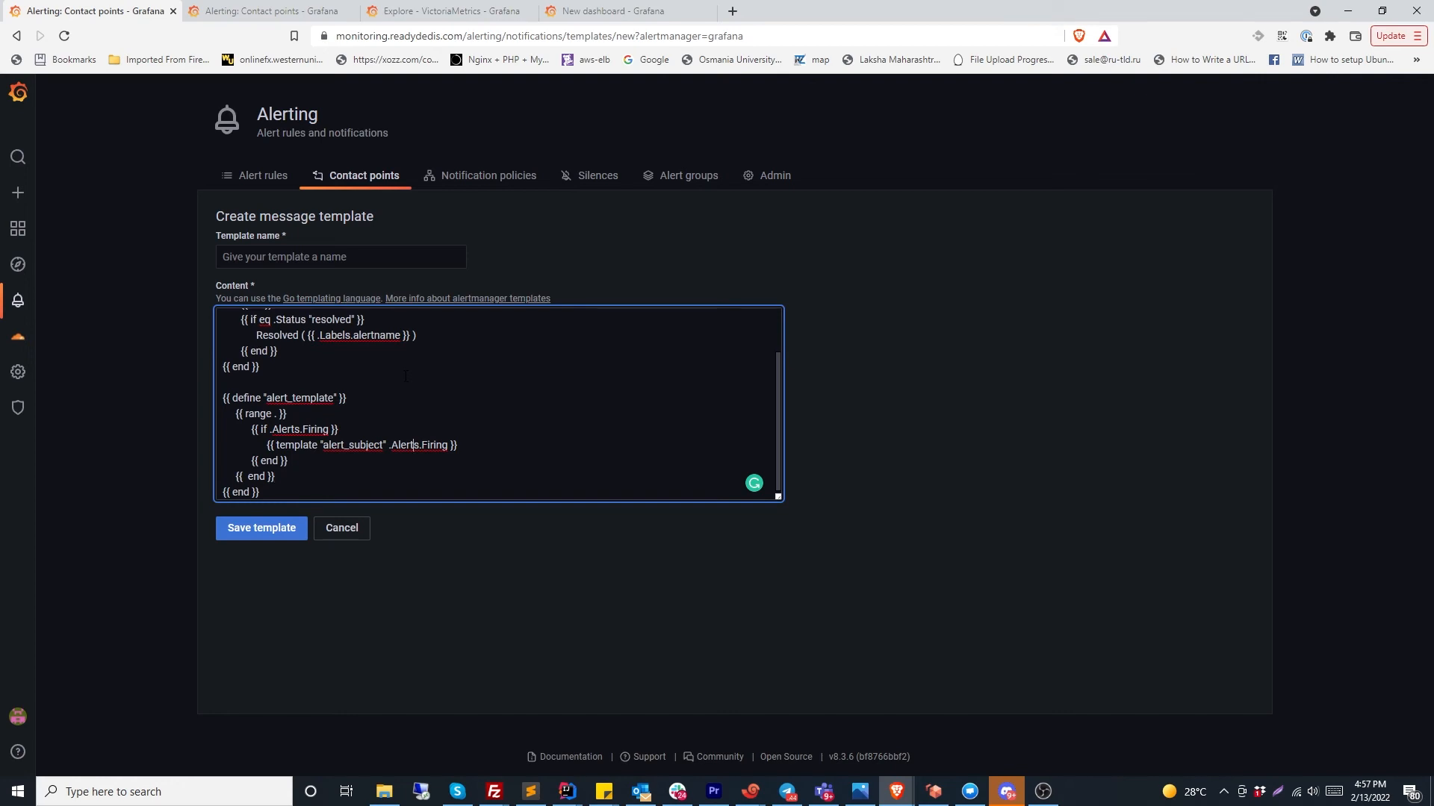
key("shift+Home")
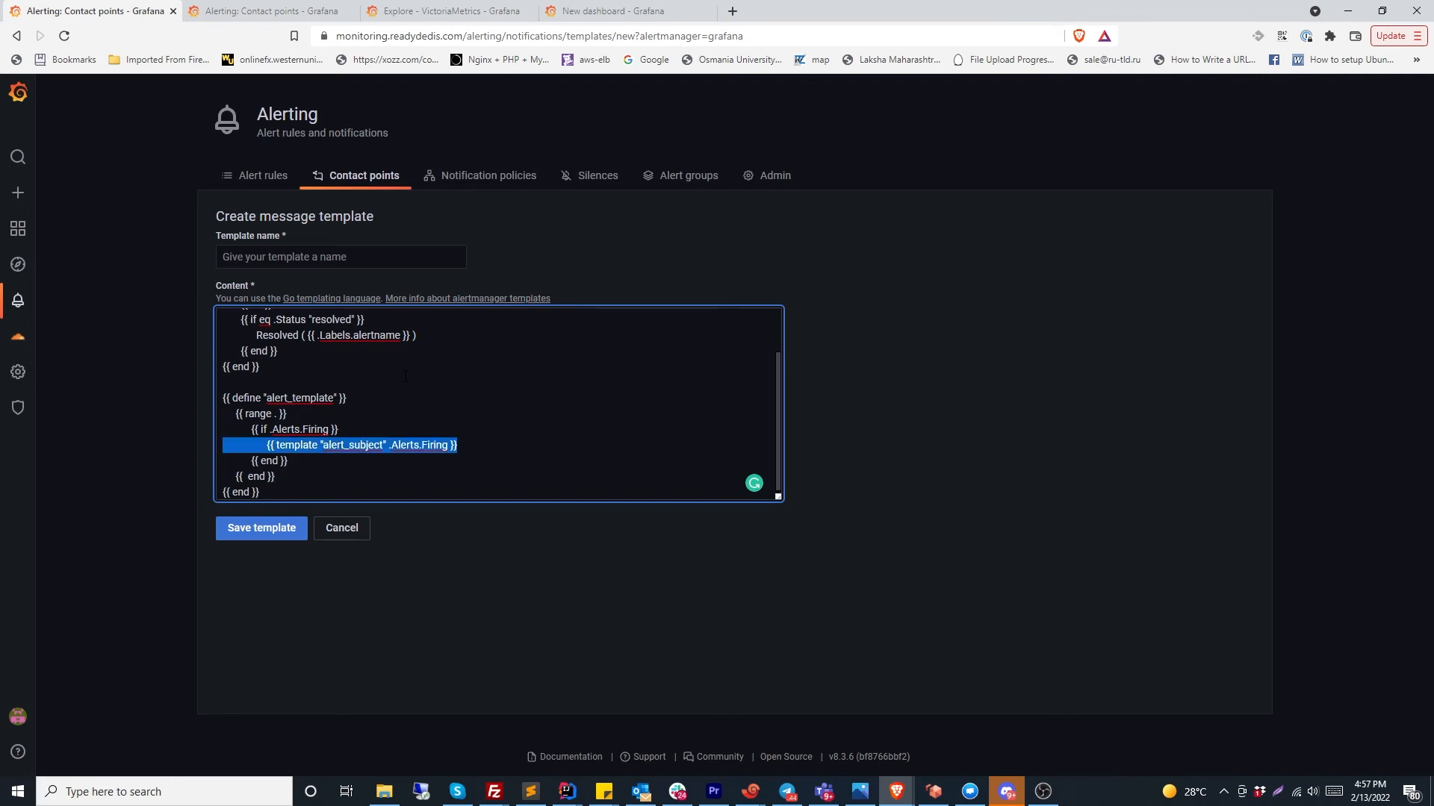
key("Left")
Review the firing and resolved conditions of alert_subject and how alert_template uses them, ending at the last line of the content
key("ctrl+Home")
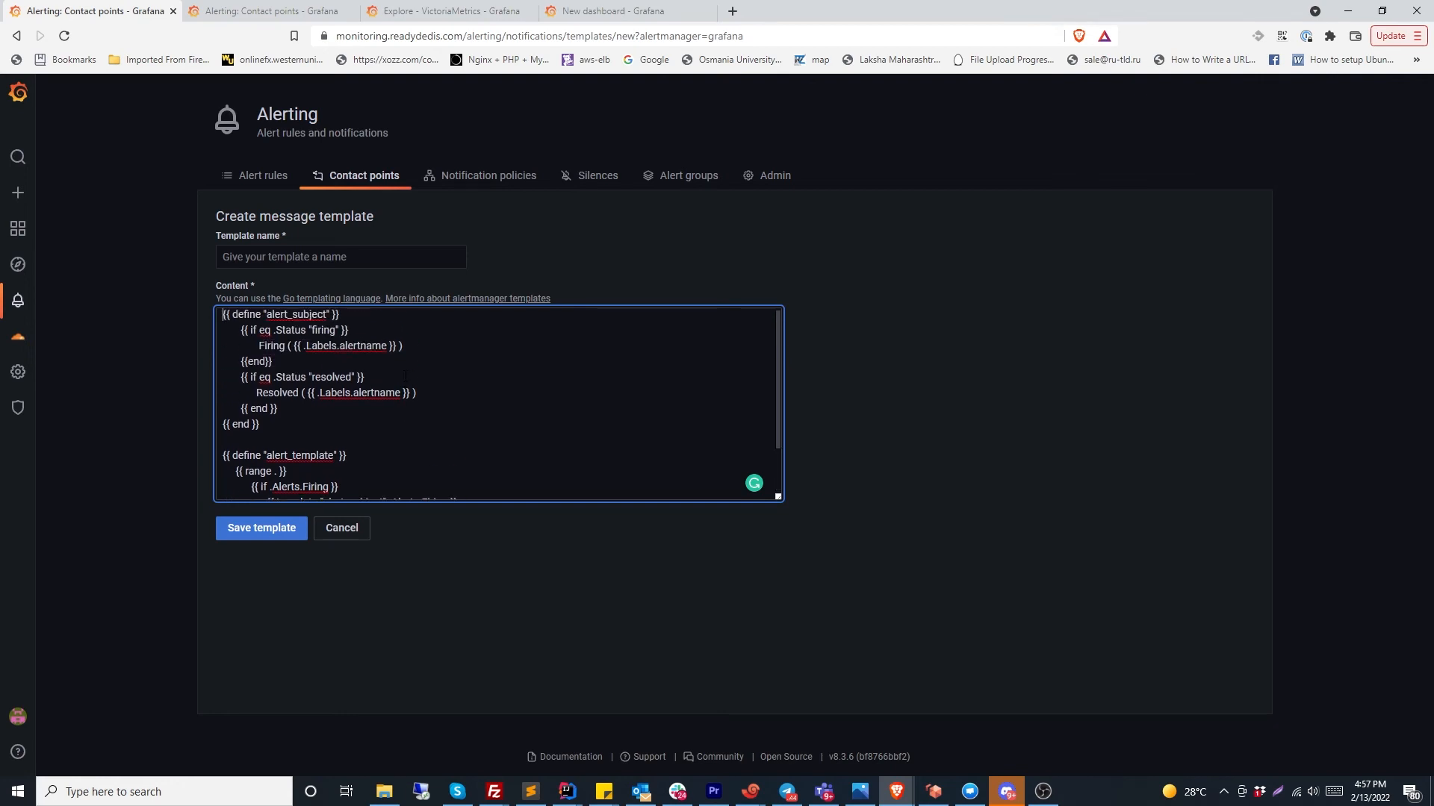
key("Down")
key("Down")
key("Up")
key("Up")
key("Down")
key("ctrl+End")
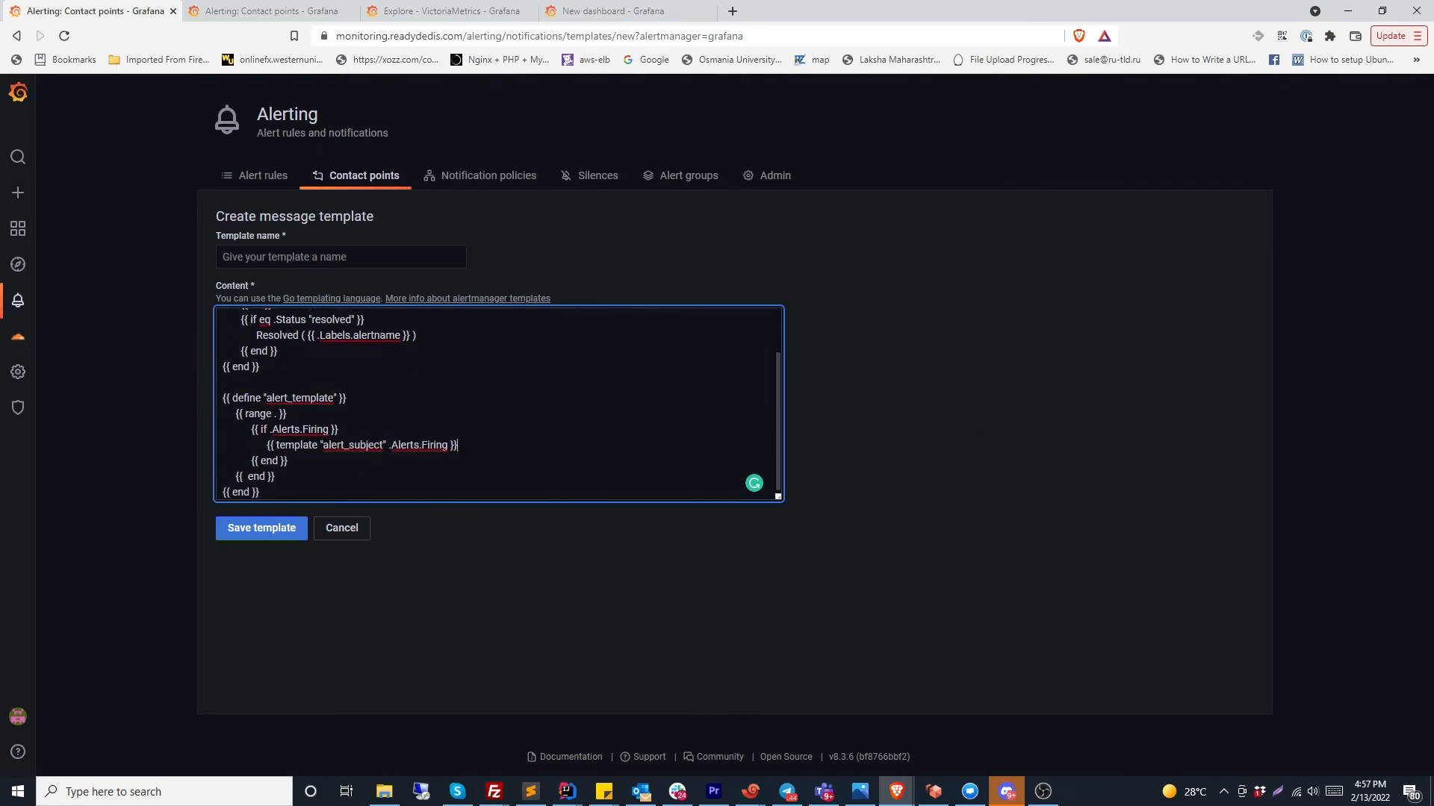
key("alt+Tab")
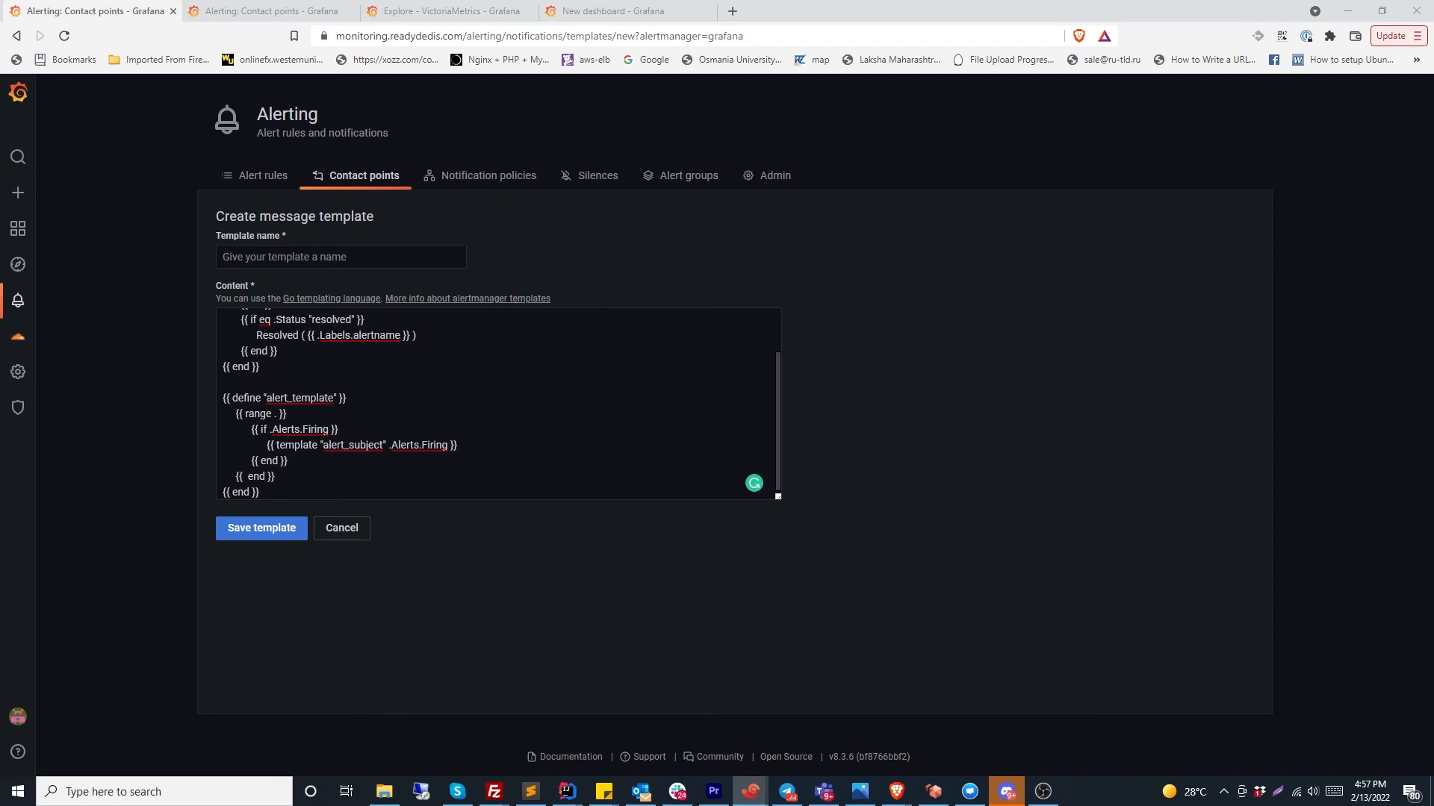
key("alt+Tab")
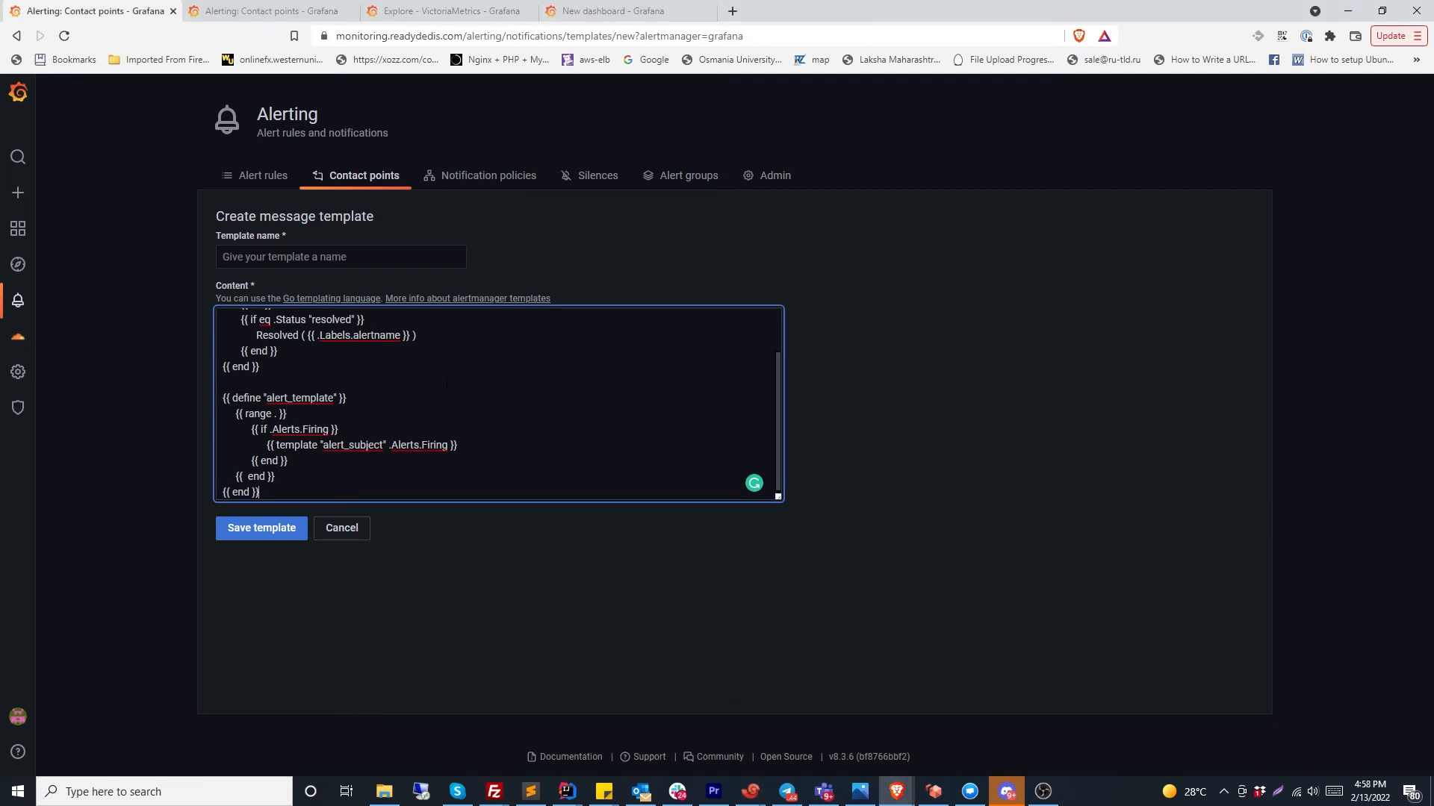
key("Up")
key("Up")
key("Up")
key("Up")
key("Up")
key("Up")
key("Up")
key("Up")
key("Up")
key("Up")
key("Up")
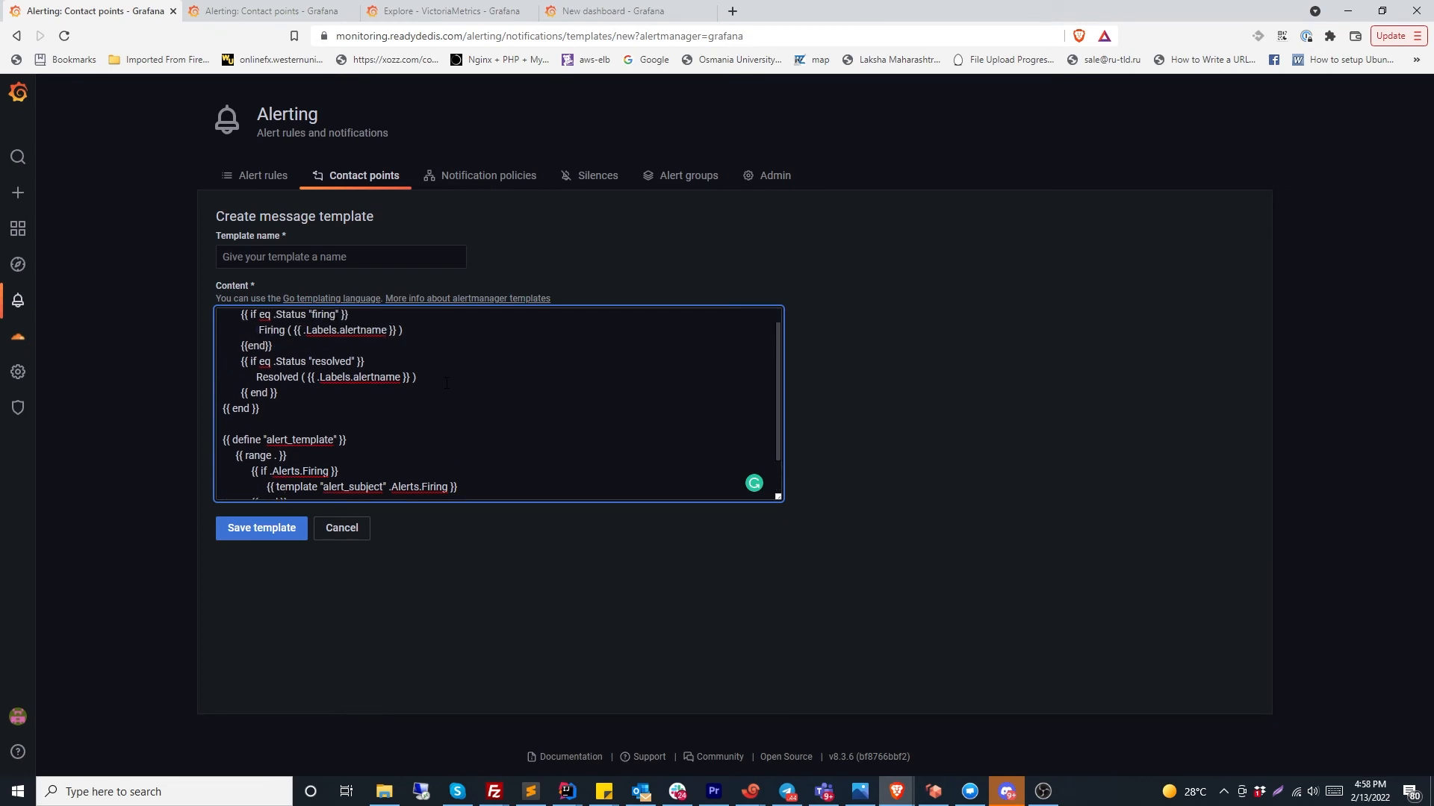
key("Up")
key("Up")
key("ctrl+End")
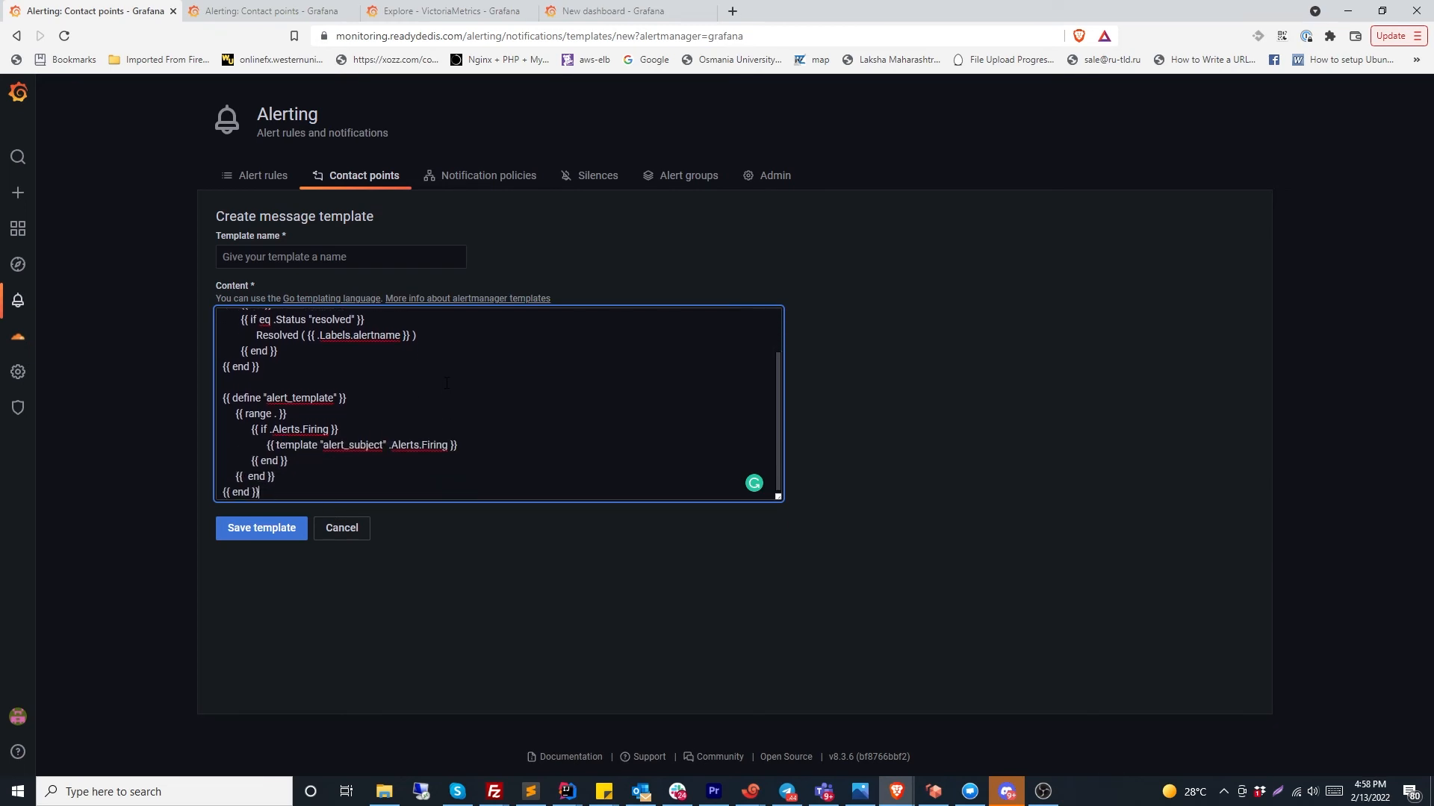
Duplicate the whole {{ if .Alerts.Firing }} block directly below itself within the range of alert_template
double_click(299, 398)
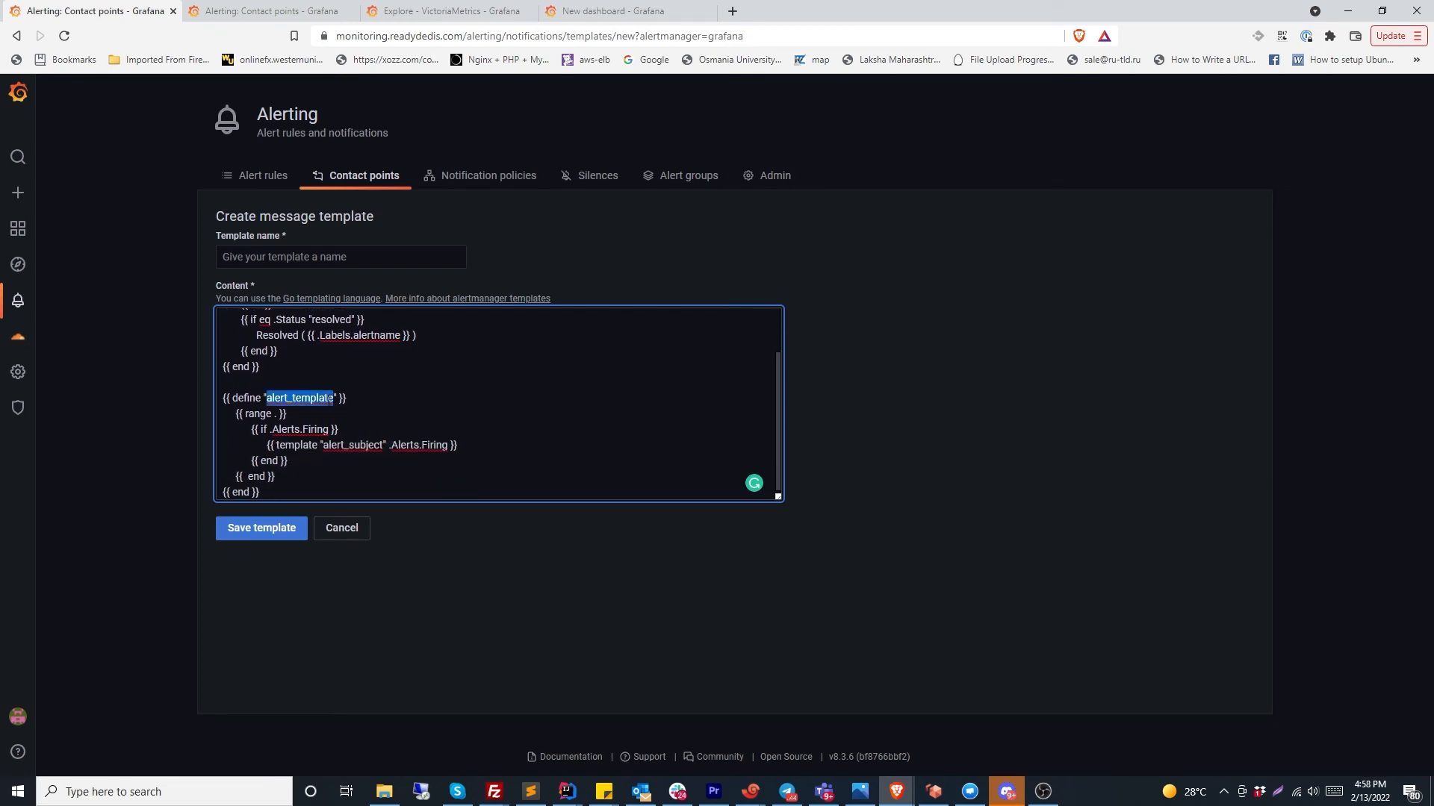
key("Down")
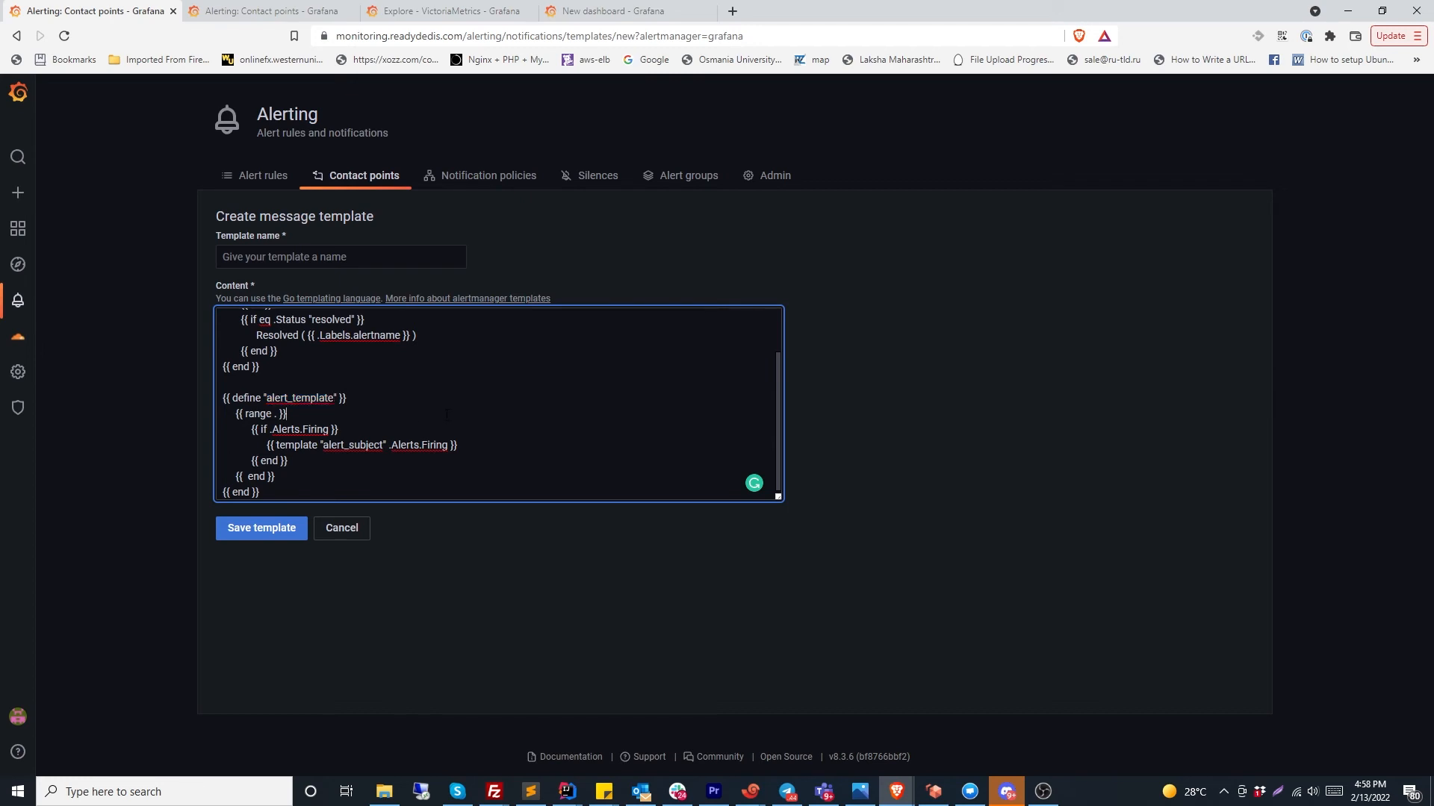
left_click_drag(288, 461, 186, 436)
key("ctrl+c")
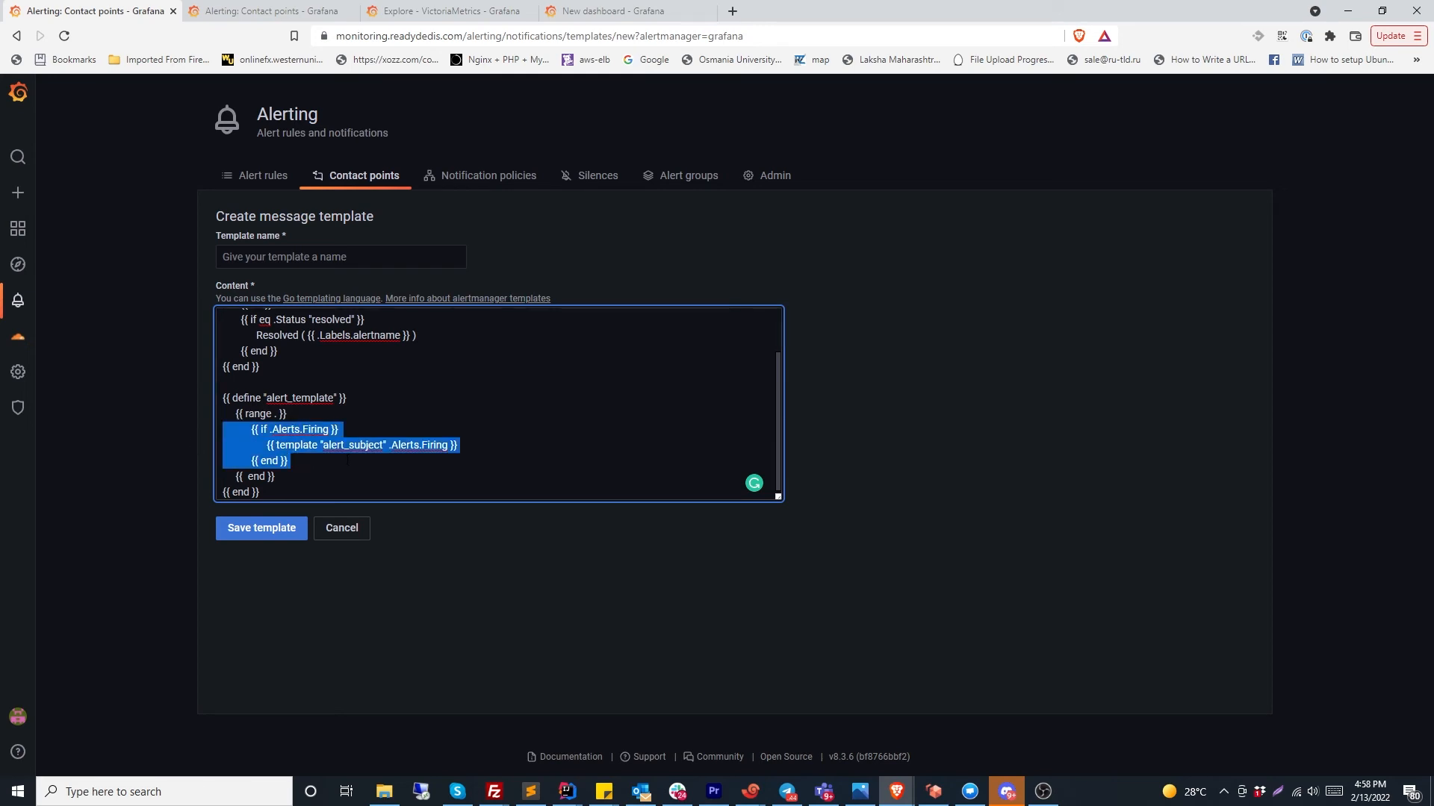
key("Right")
key("Return")
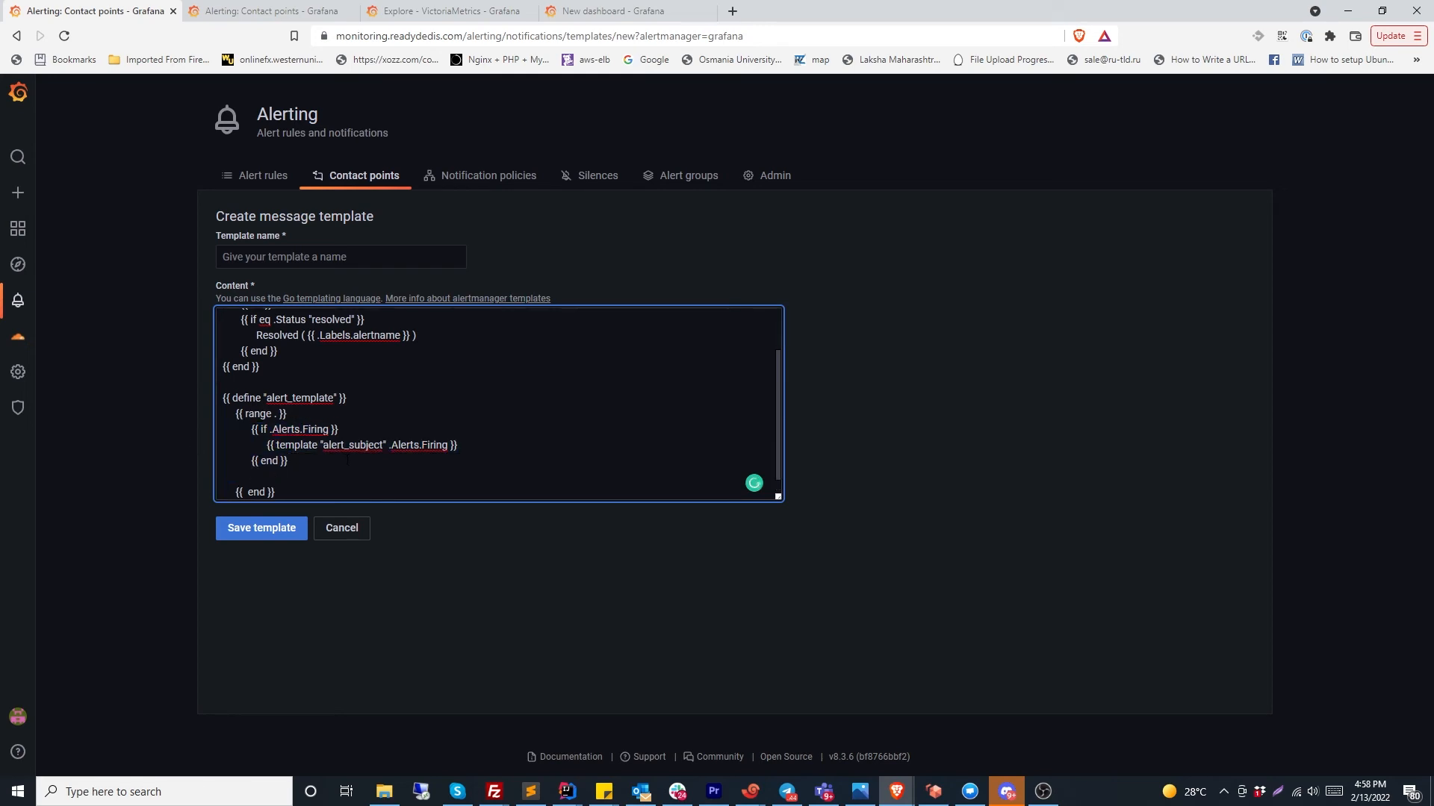
key("ctrl+v")
key("Return")
key("Delete")
Change the condition of the duplicated block to {{ if .Alerts.Resolved }}
key("Up")
key("Up")
key("Up")
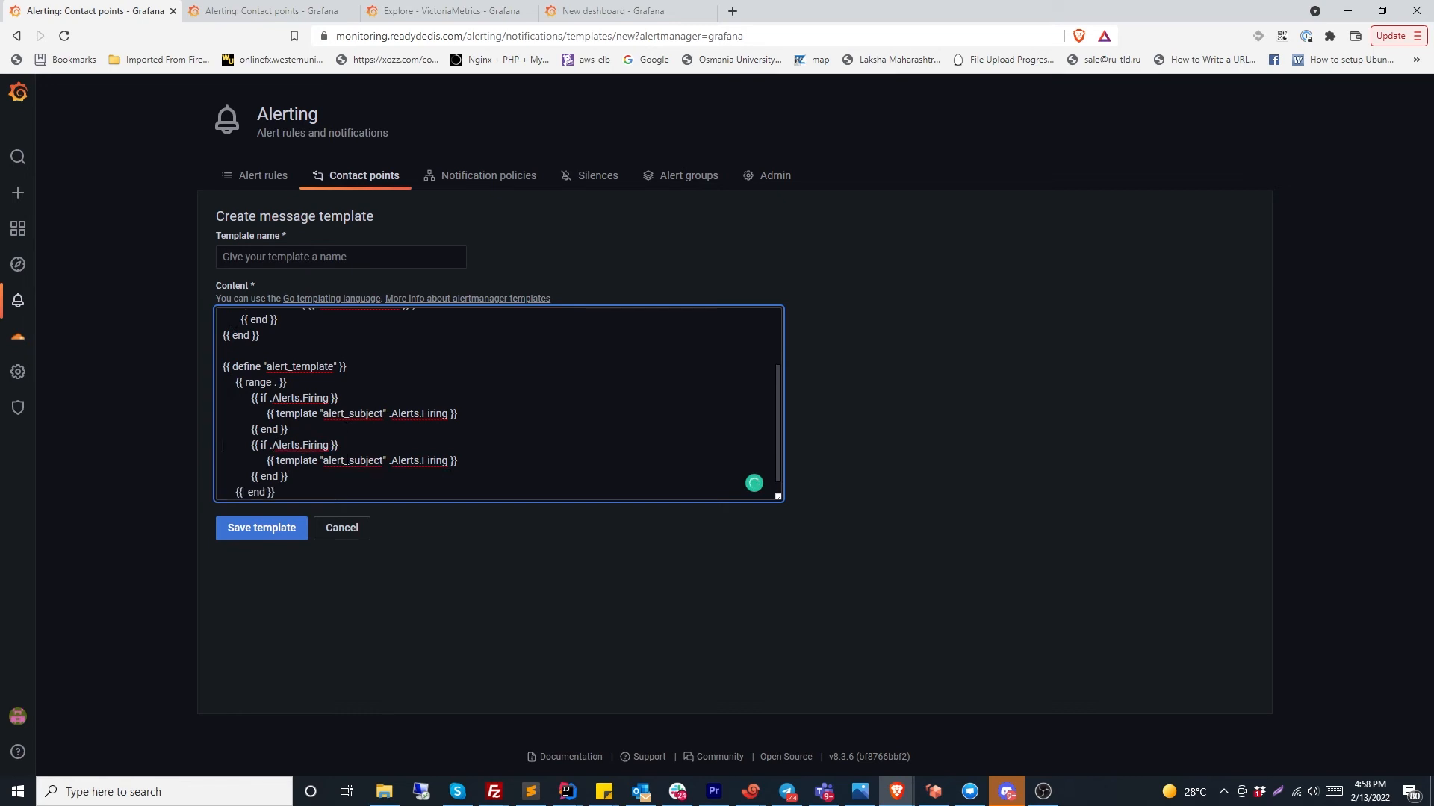
key("BackSpace")
key("BackSpace")
key("BackSpace")
key("BackSpace")
key("BackSpace")
key("BackSpace")
key("BackSpace")
type("Resolved")
Name the message template alert_template and save it
scroll(337, 460, "down", 1)
left_click(265, 527)
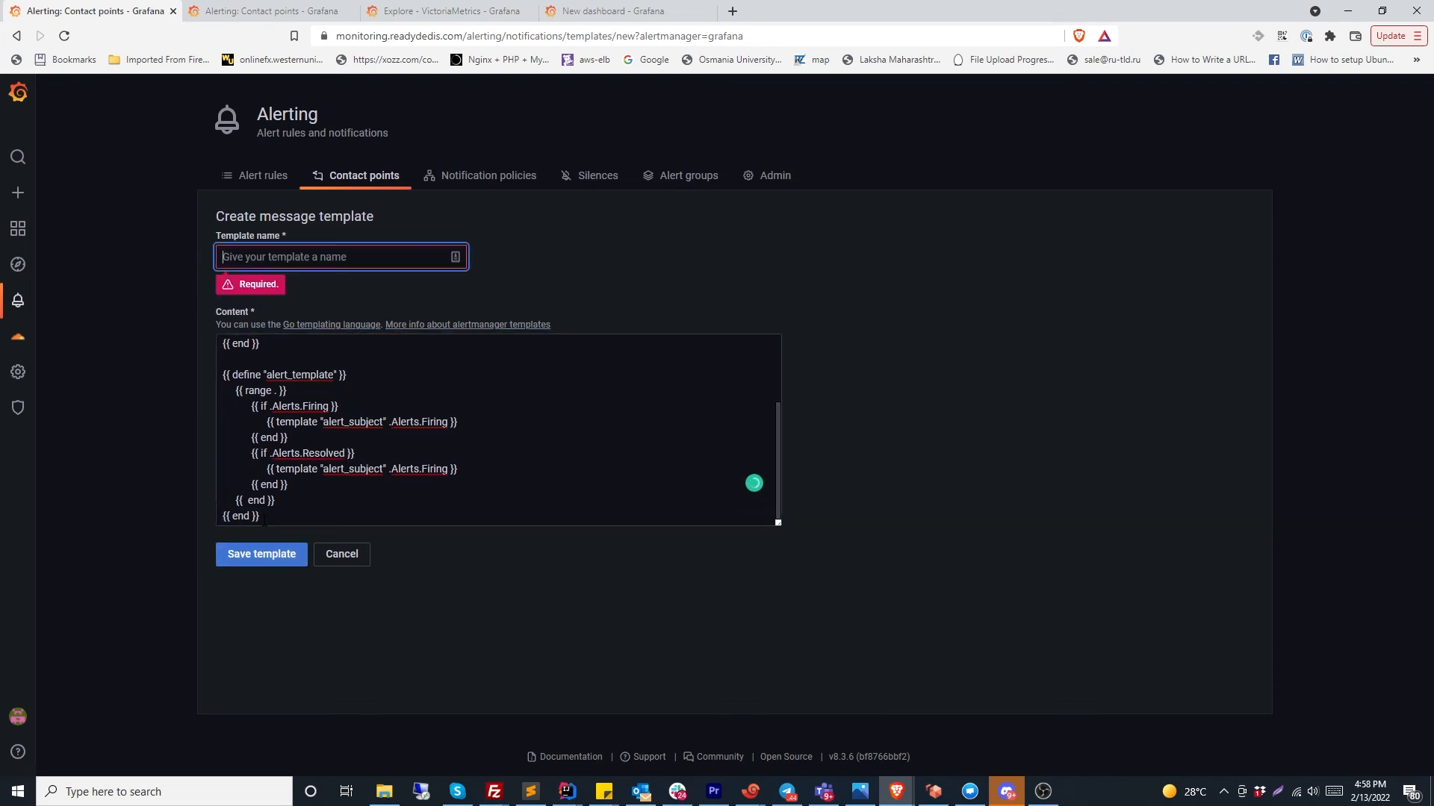
type("ale")
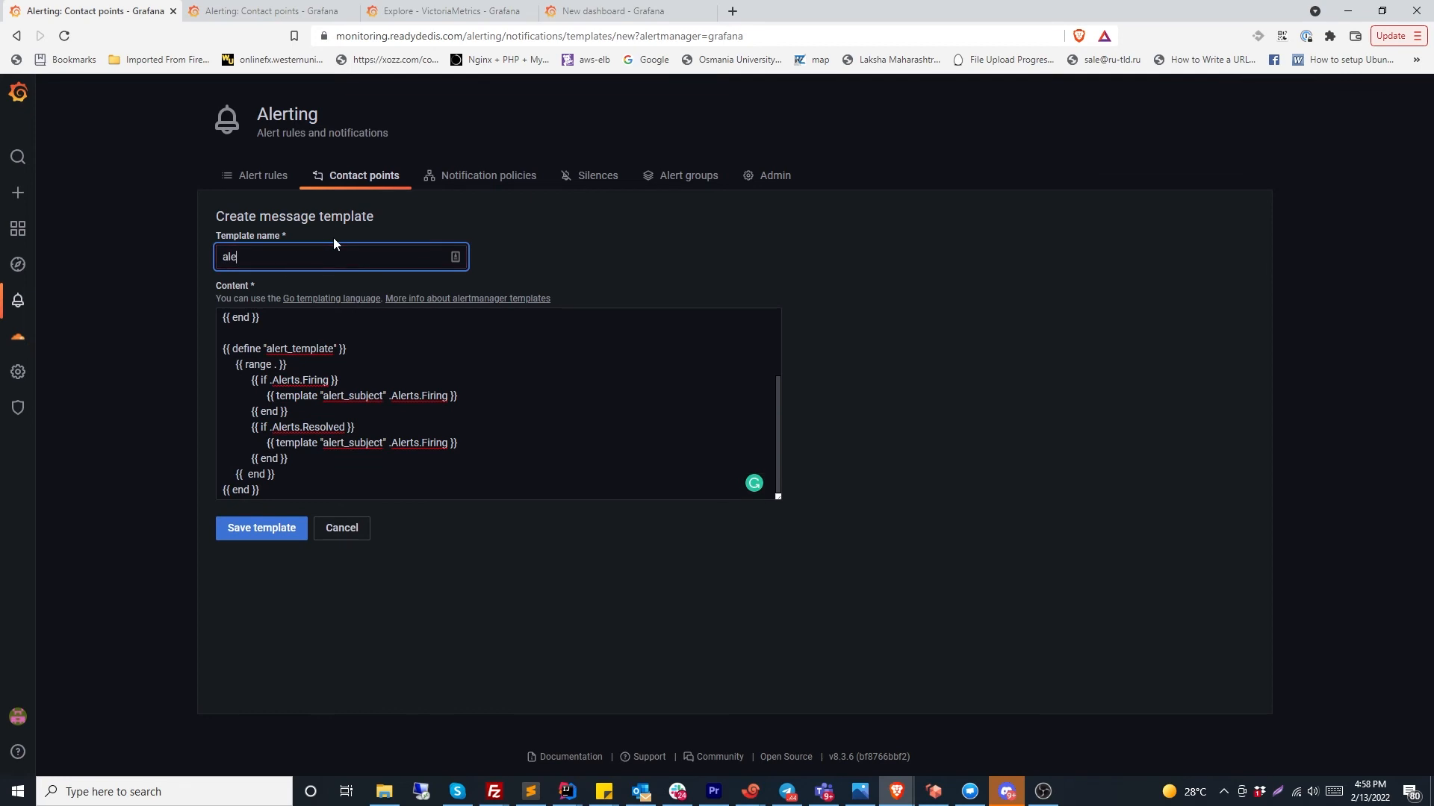
type("rt_tempalte")
key("Left")
key("Left")
key("BackSpace")
key("BackSpace")
type("la")
left_click(262, 528)
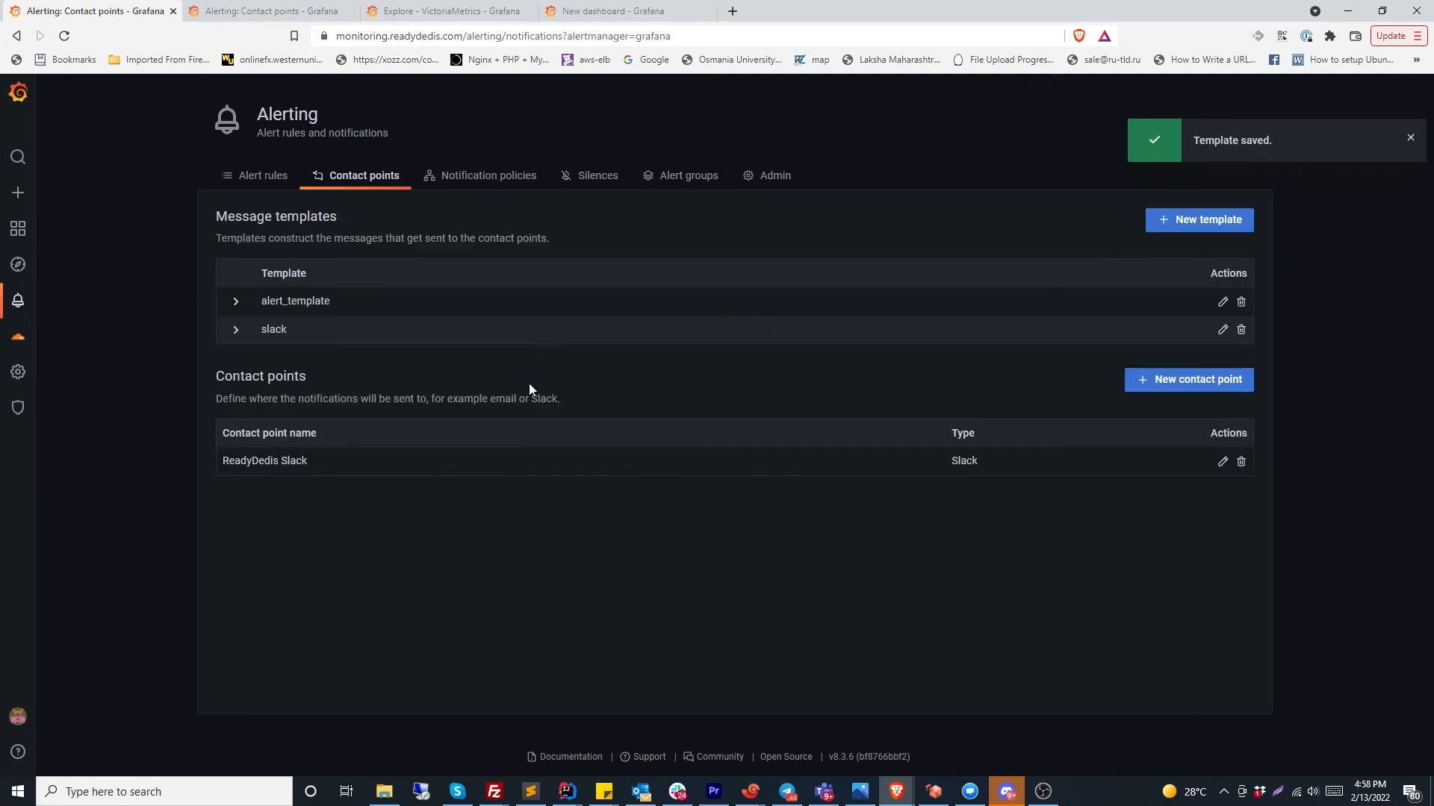
Set the ReadyDedis Slack contact point's text body to {{ template "alert_template" . }} and save the contact point
left_click(1222, 461)
scroll(817, 469, "down", 10)
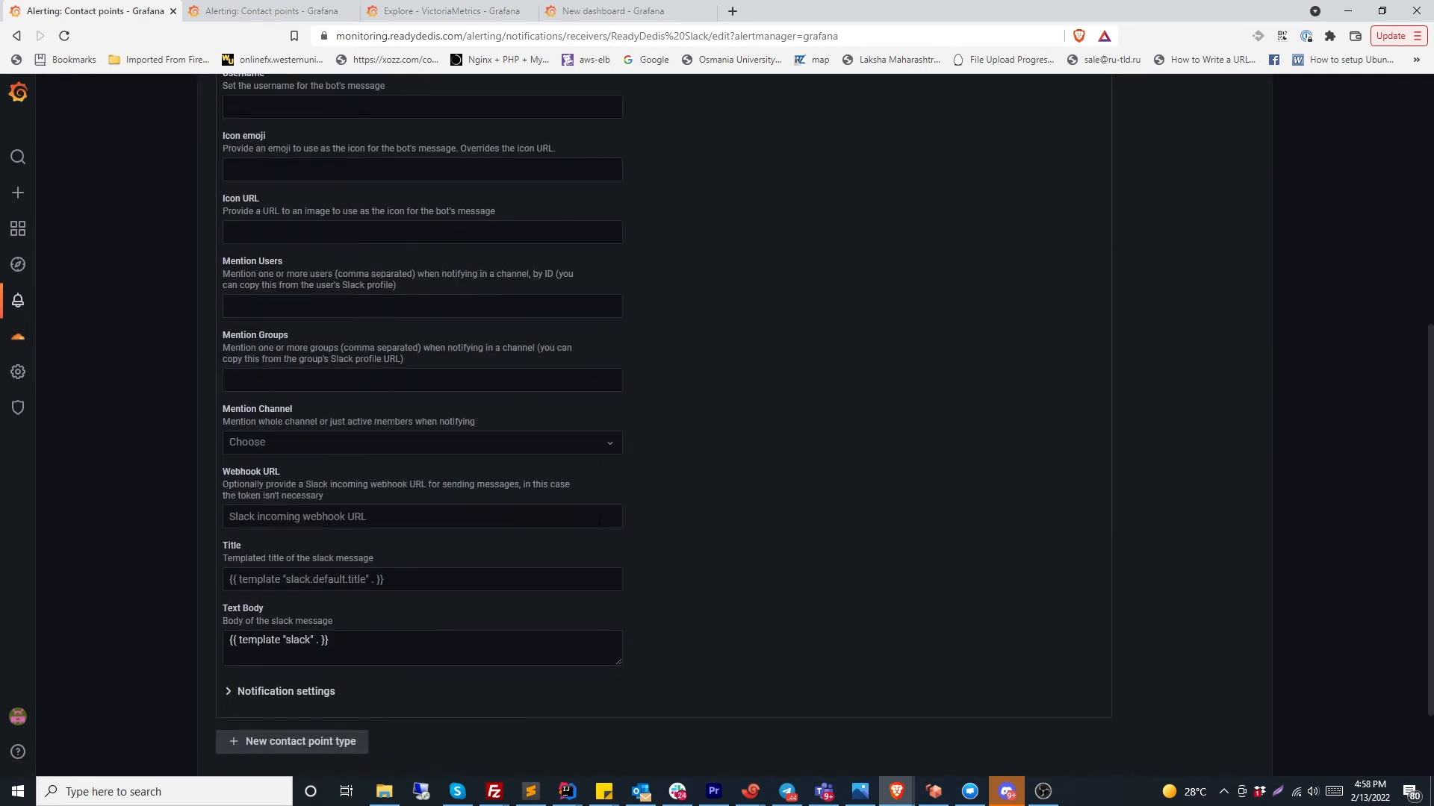
double_click(299, 534)
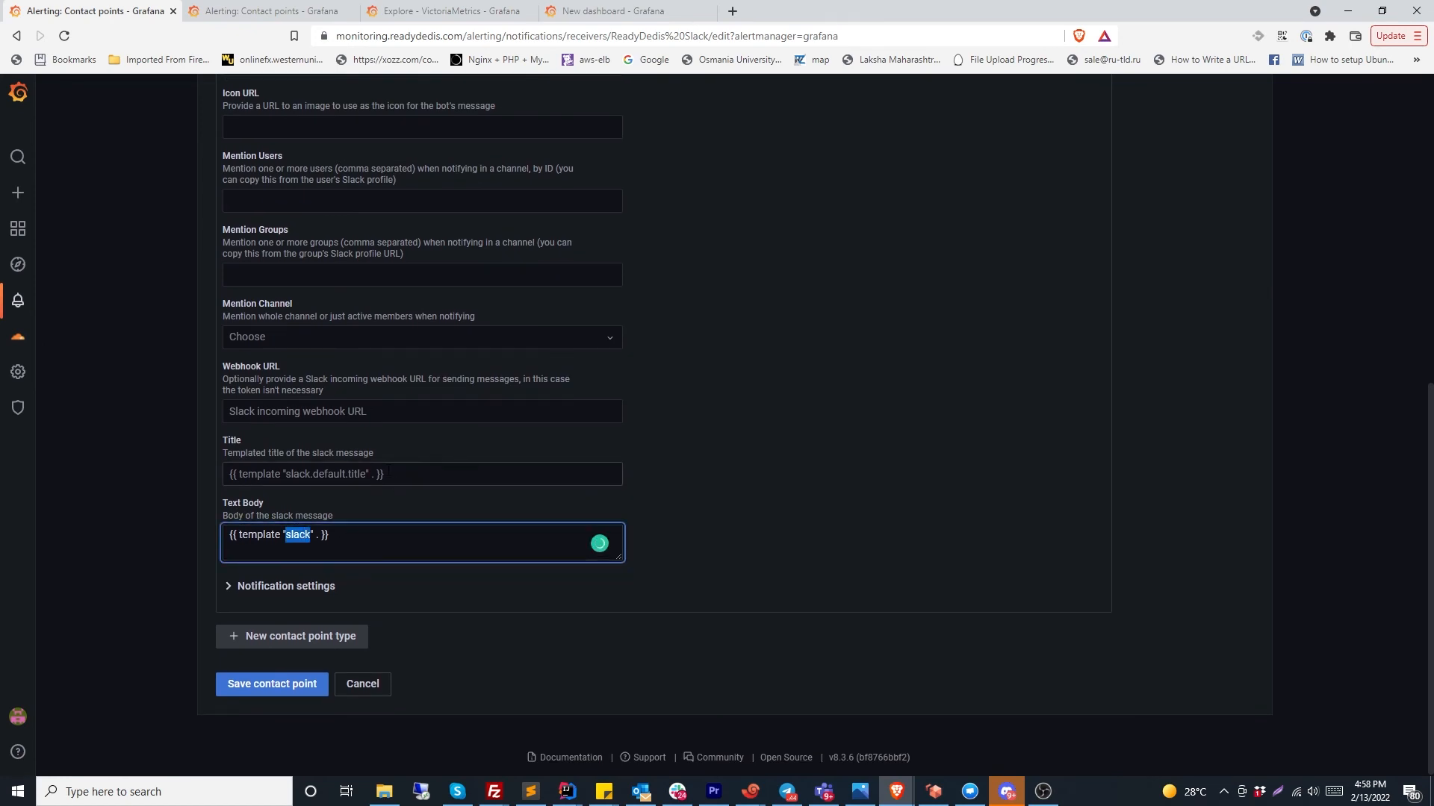
type("alert_template")
left_click(284, 693)
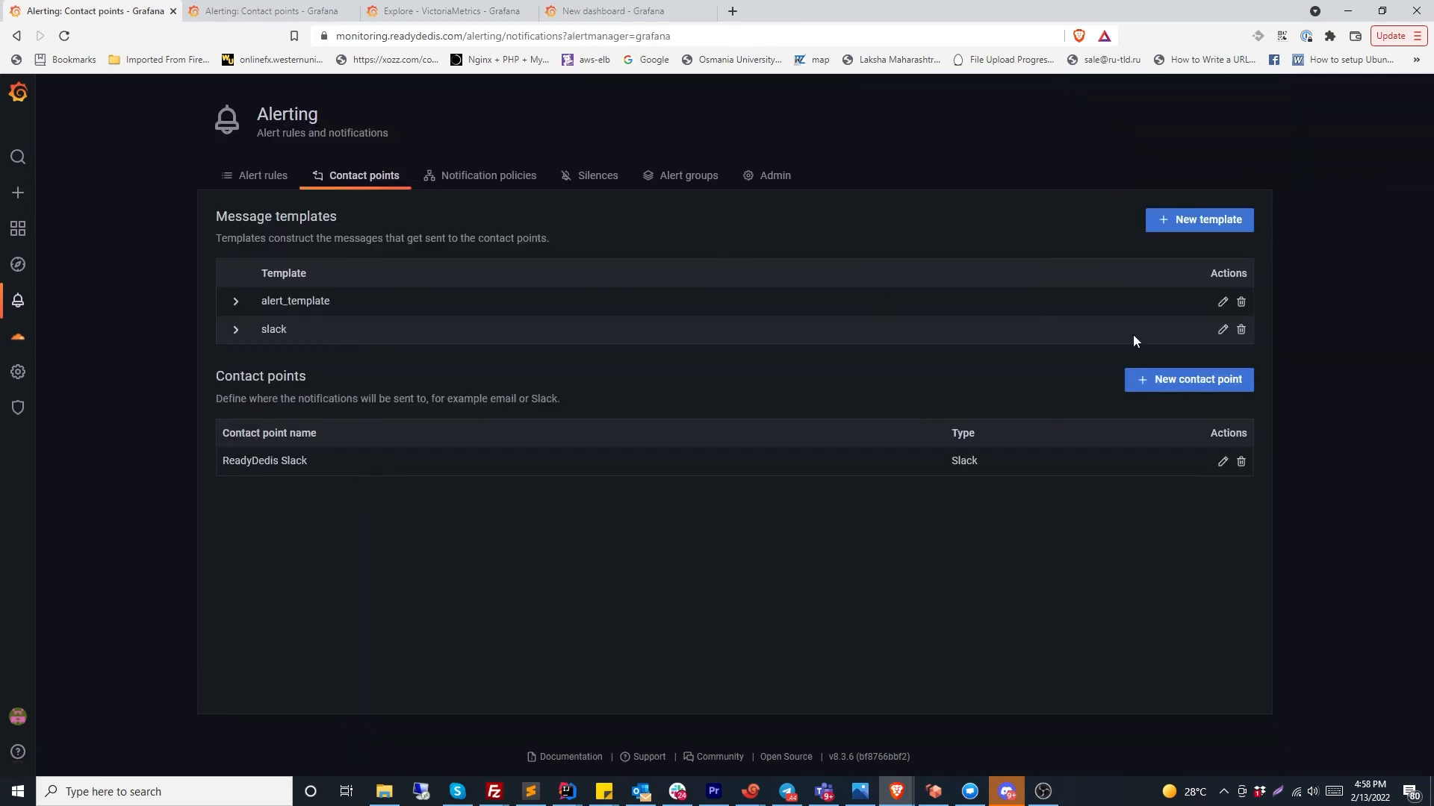
Send a predefined test notification from the ReadyDedis Slack contact point, then switch to Slack to check the alerts channel
left_click(1222, 461)
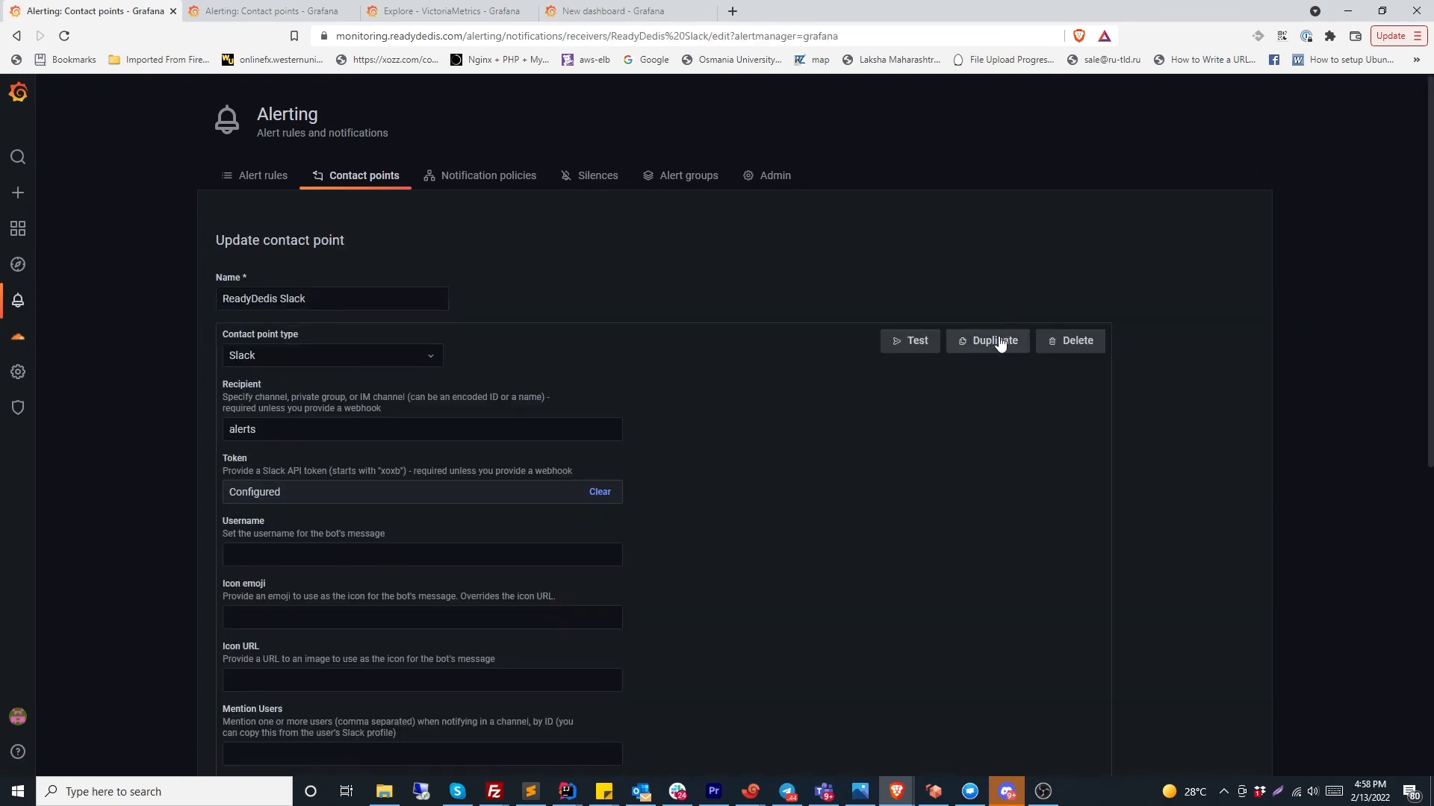
left_click(917, 340)
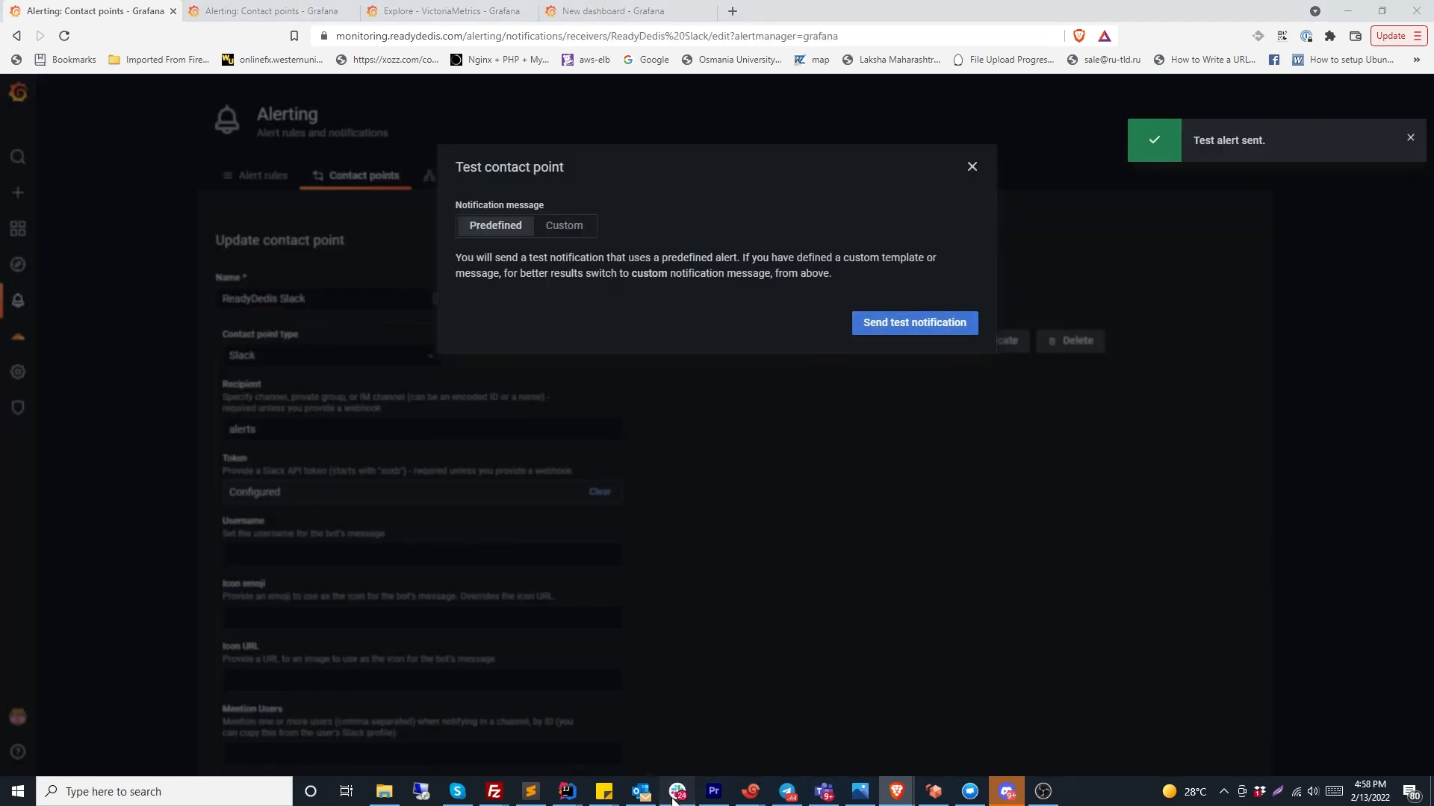
left_click(677, 792)
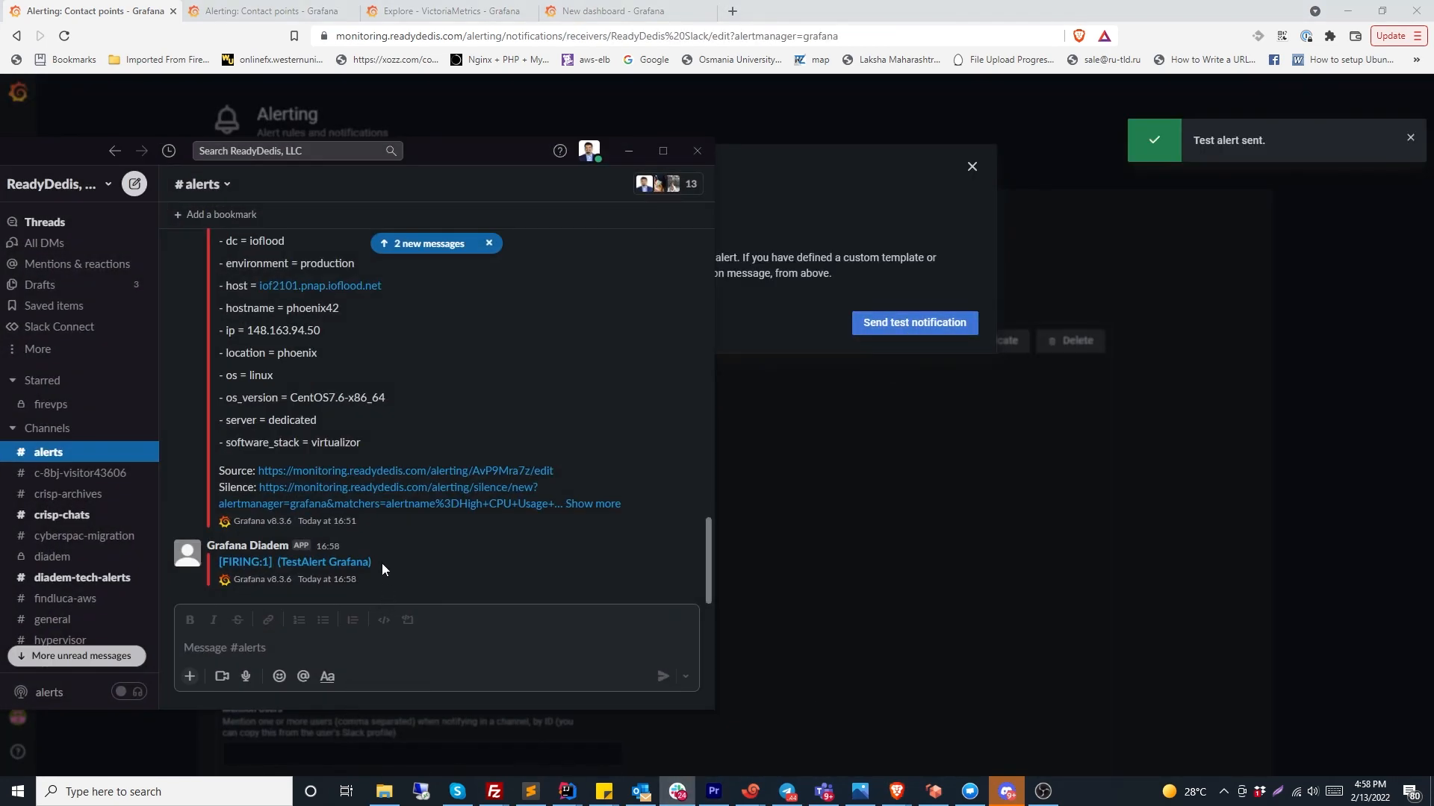
Examine the firing High CPU Usage % alert in the alerts channel, covering its title, summary, labels and full silence link
scroll(458, 500, "up", 5)
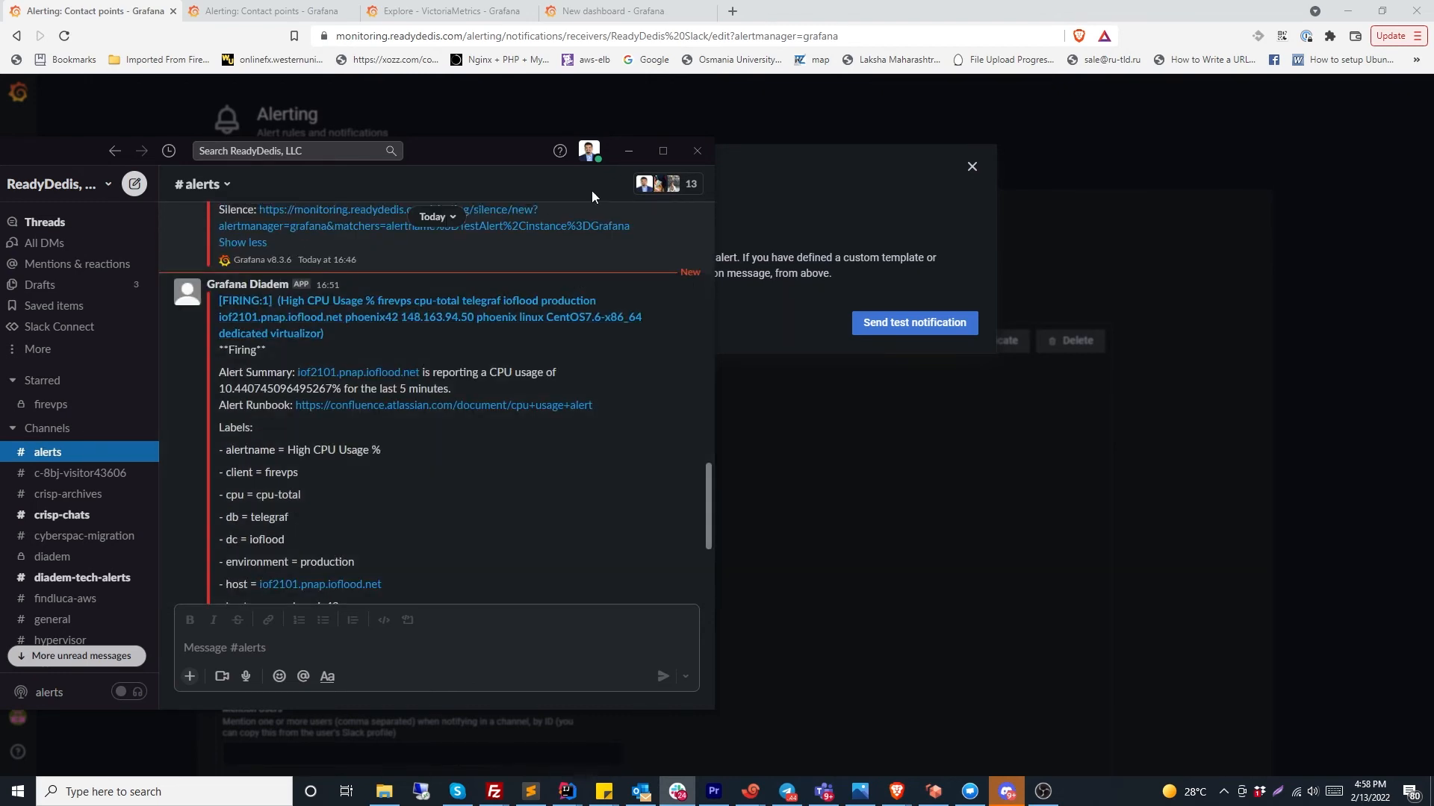
left_click(663, 147)
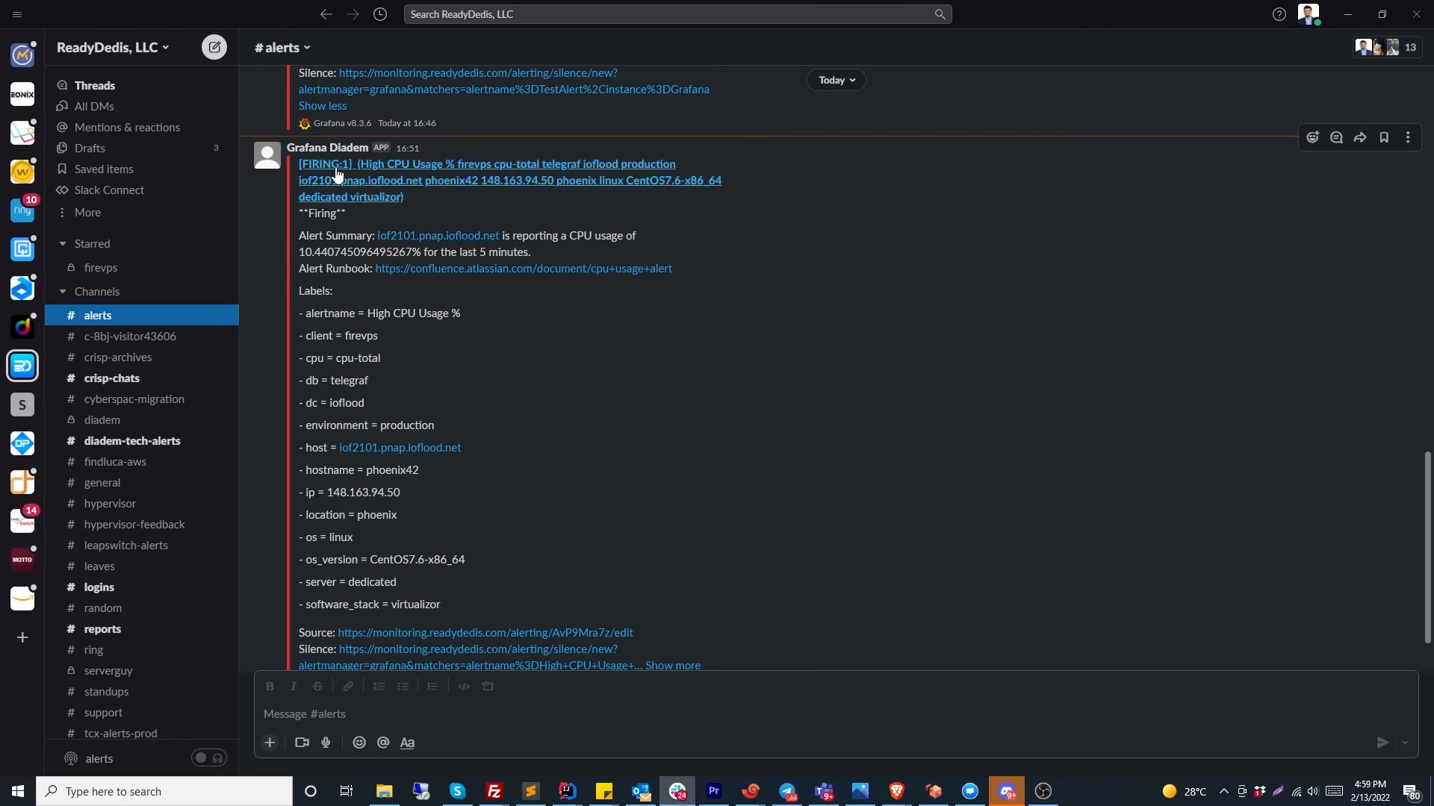
left_click_drag(430, 198, 293, 171)
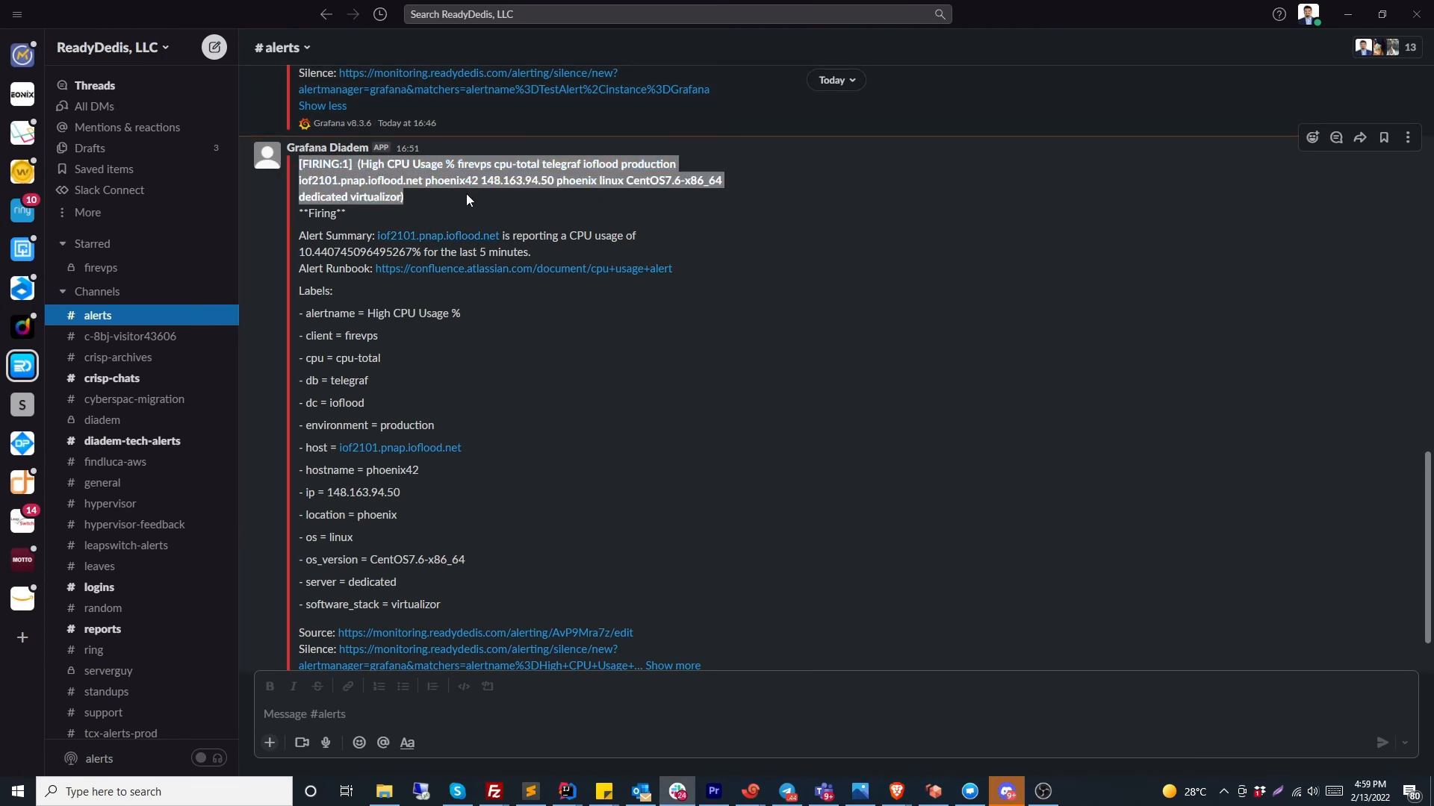
left_click_drag(470, 204, 545, 156)
scroll(746, 385, "down", 2)
left_click(298, 173)
left_click_drag(301, 173, 708, 185)
left_click_drag(298, 196, 301, 464)
left_click(672, 581)
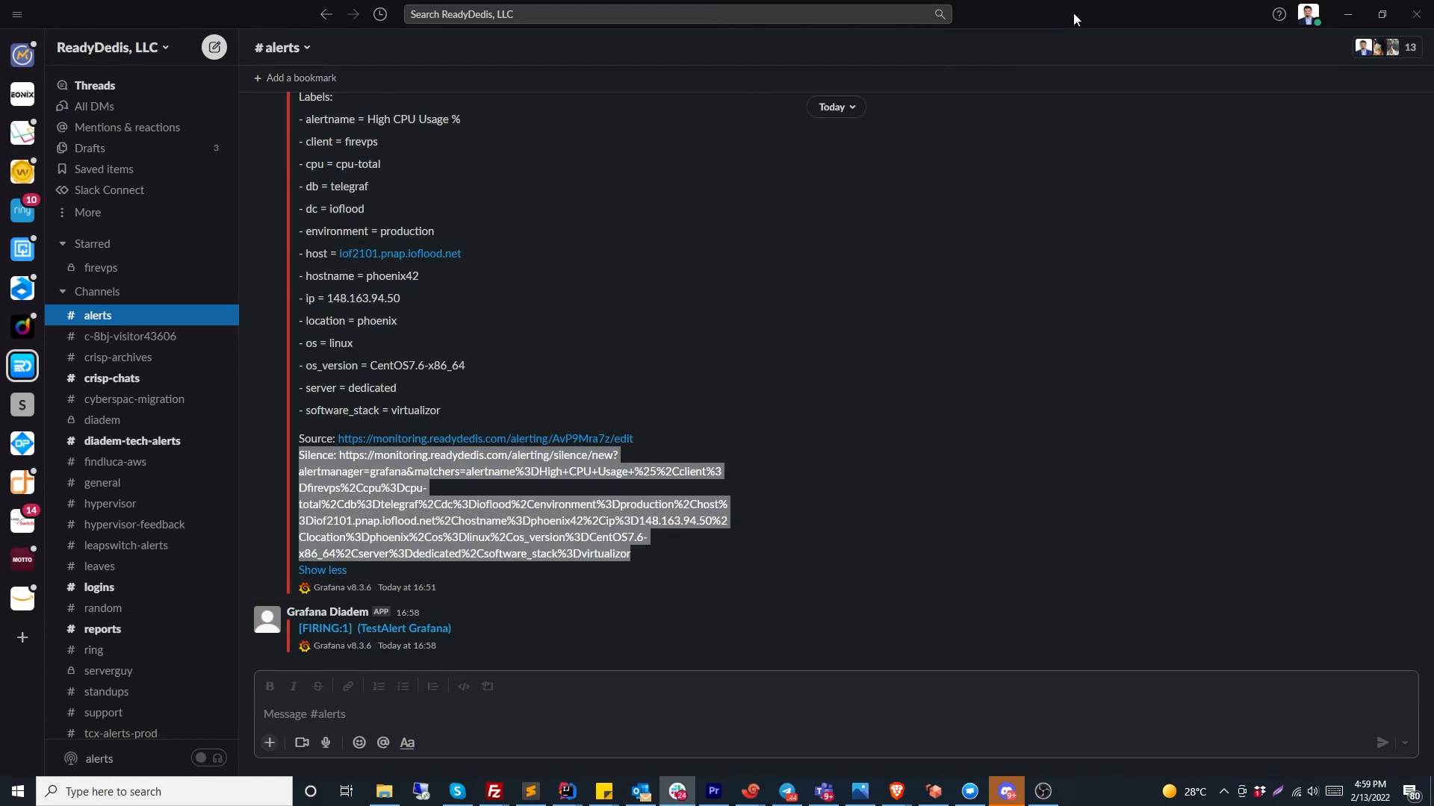
Switch back to Grafana, set the Slack contact point's title to {{ template "alert_subject" . }}, and save the contact point
left_click_drag(1073, 15, 0, 216)
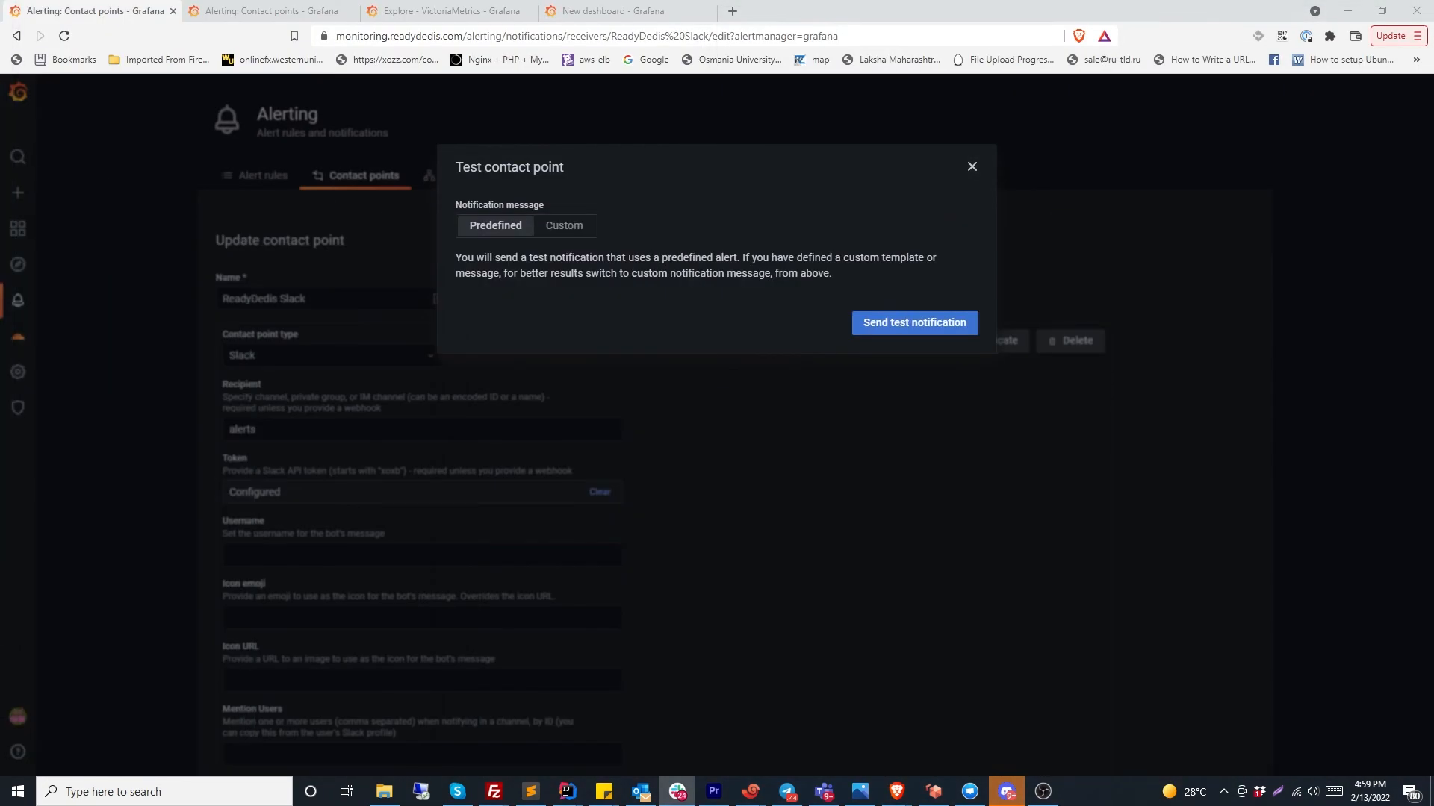
left_click(971, 167)
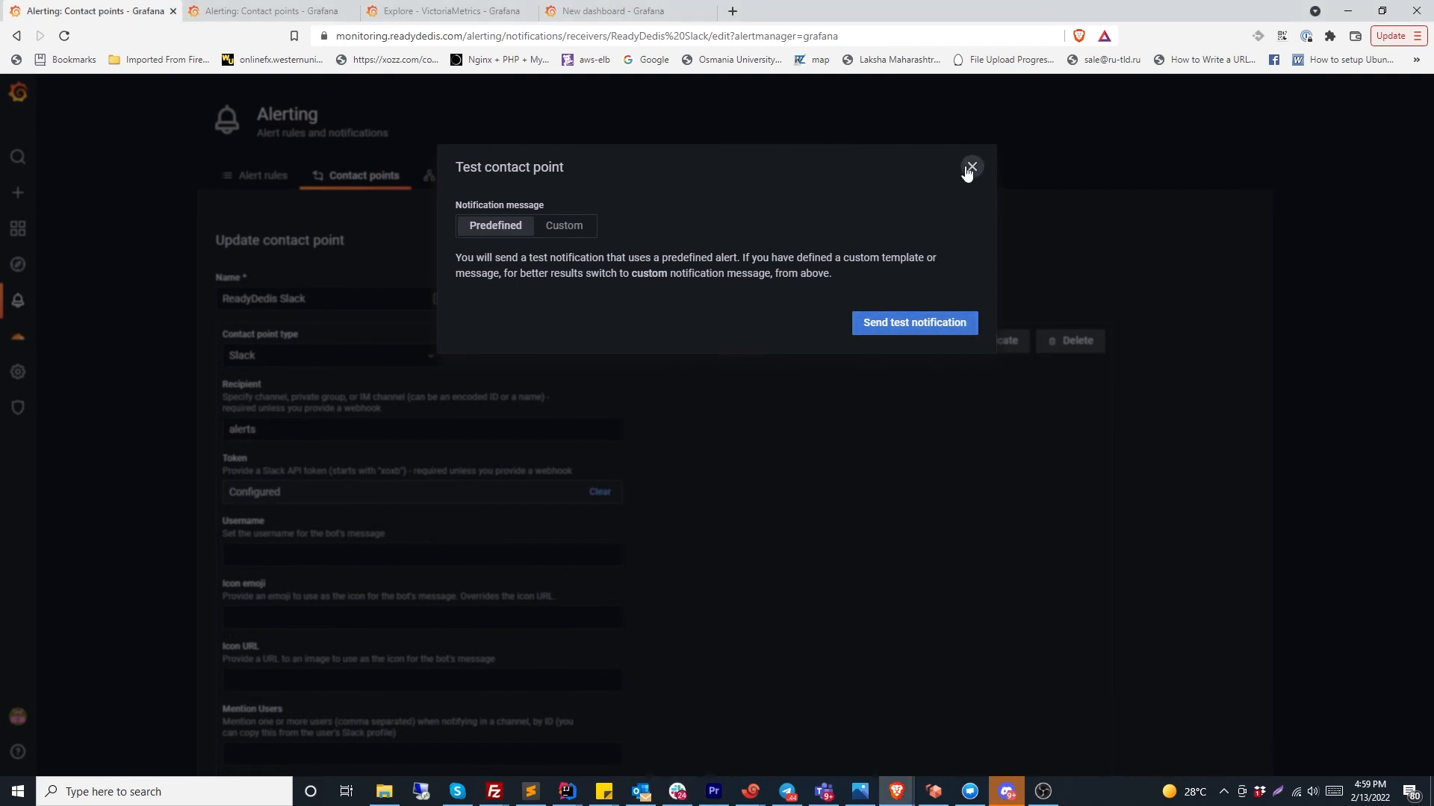
scroll(333, 409, "down", 7)
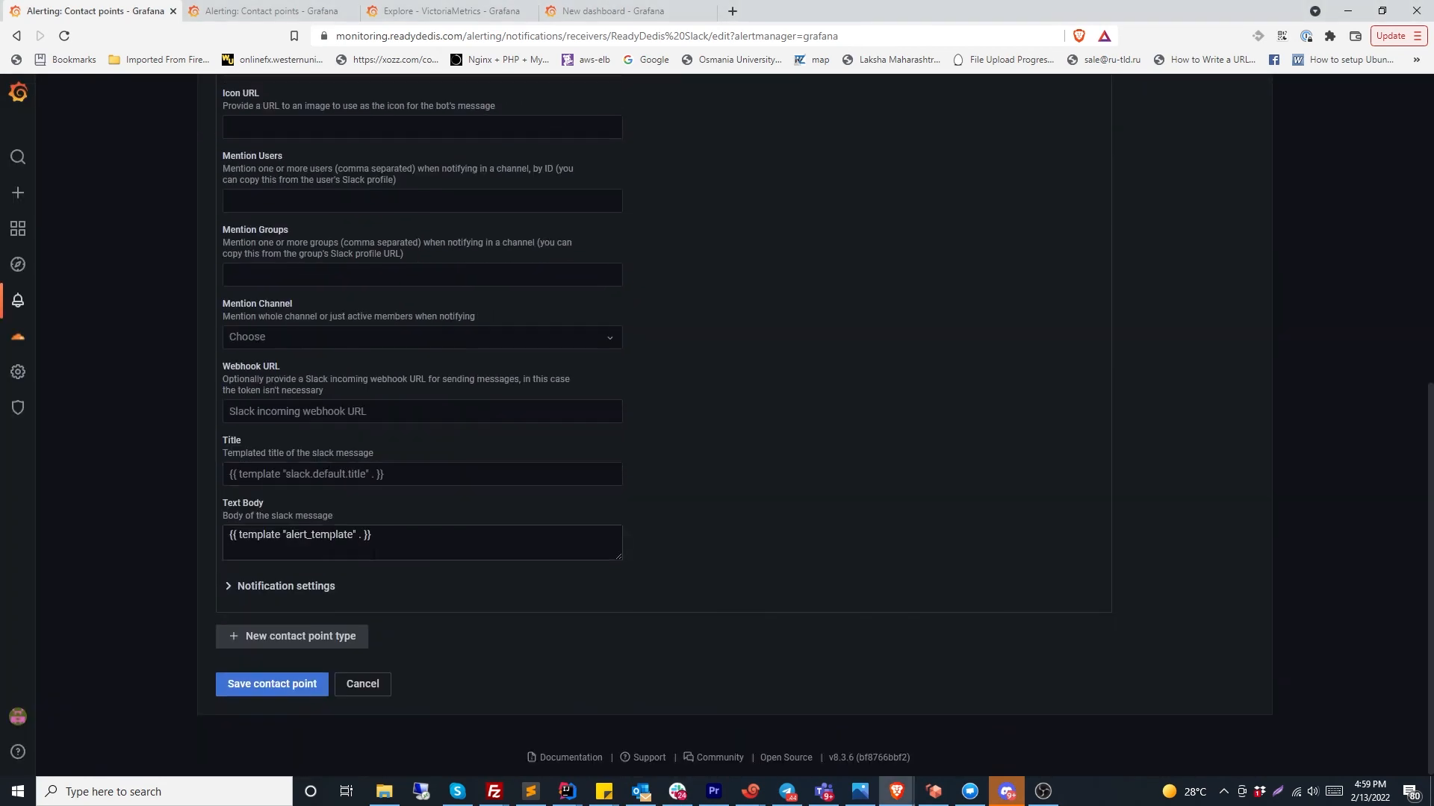
left_click(391, 542)
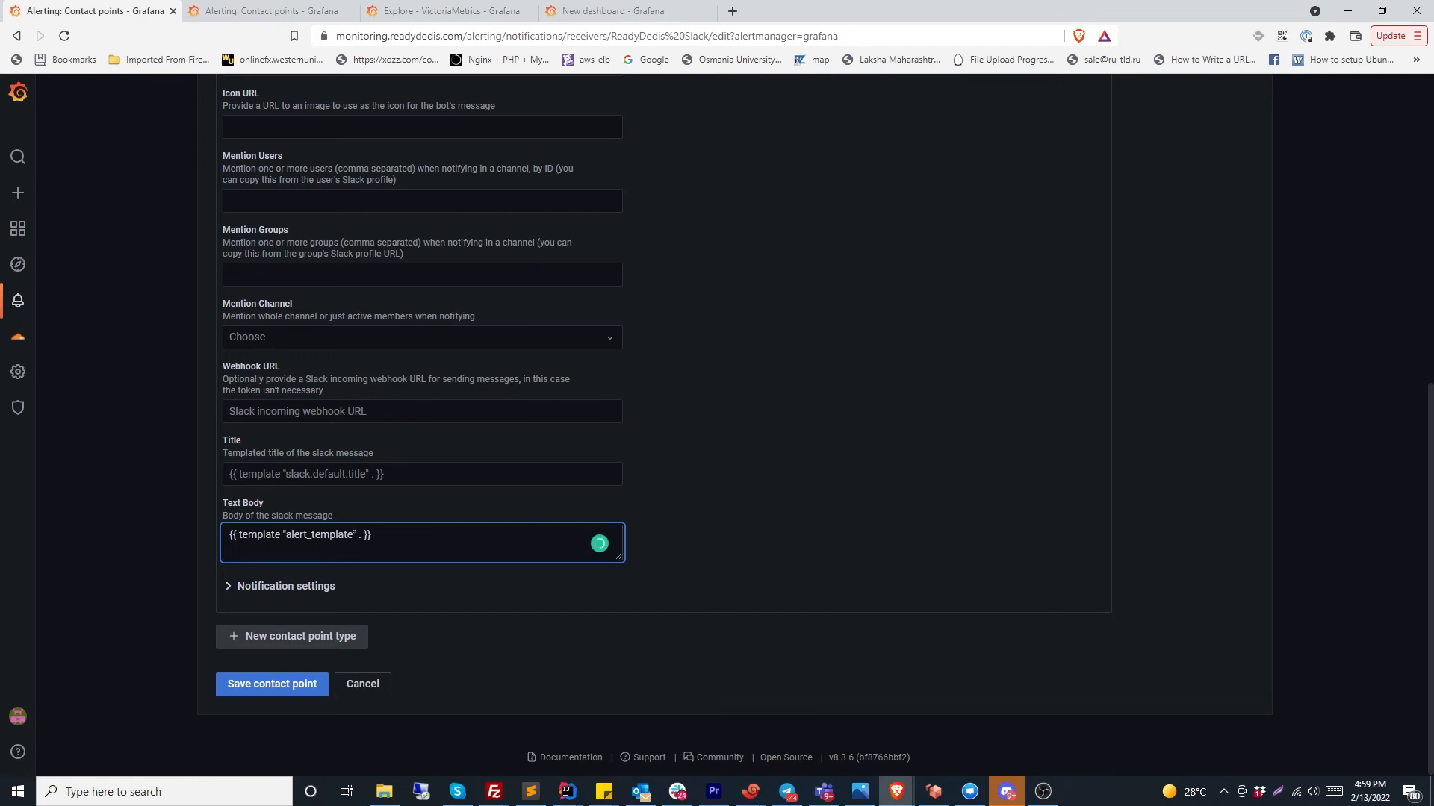
left_click(388, 473)
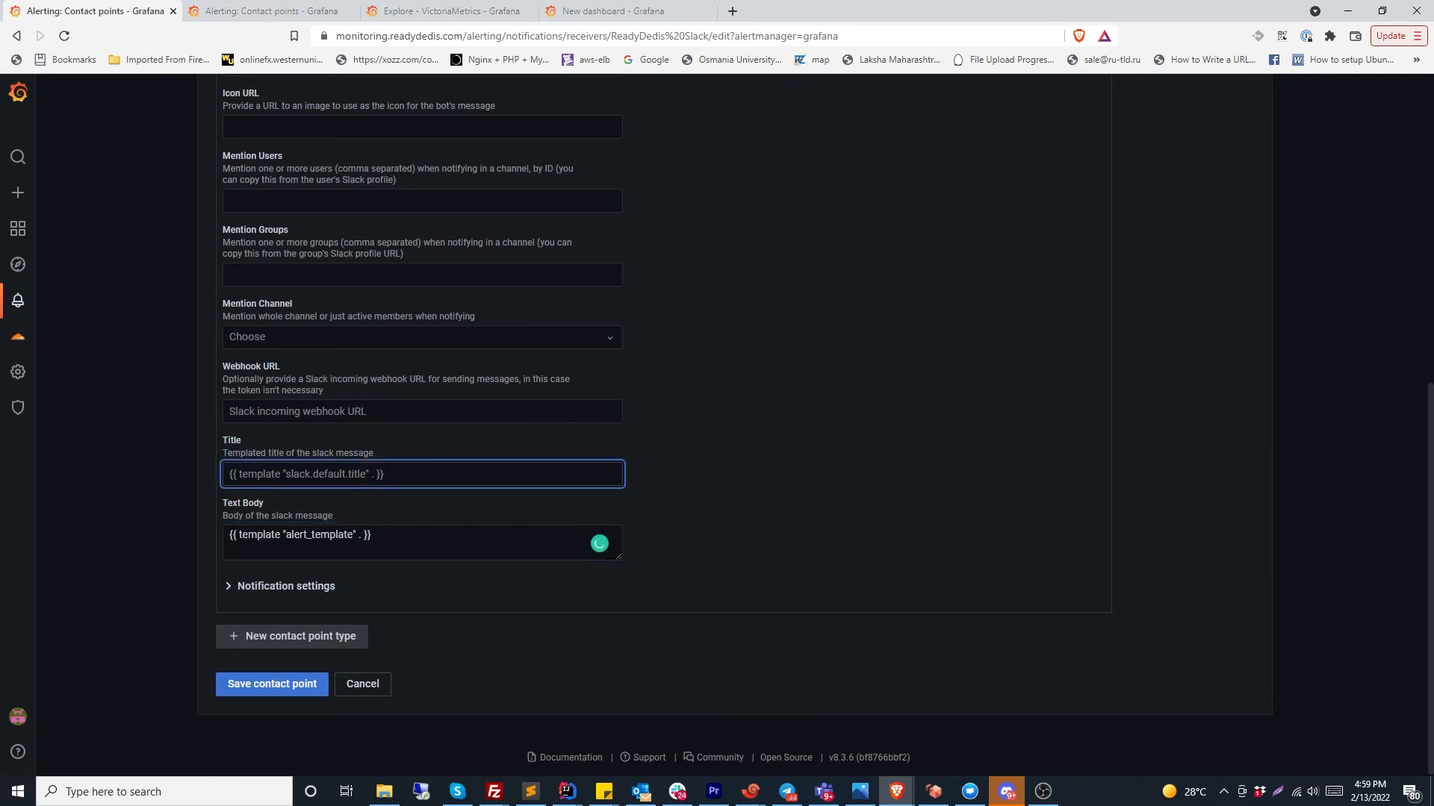
type("{{ template ")
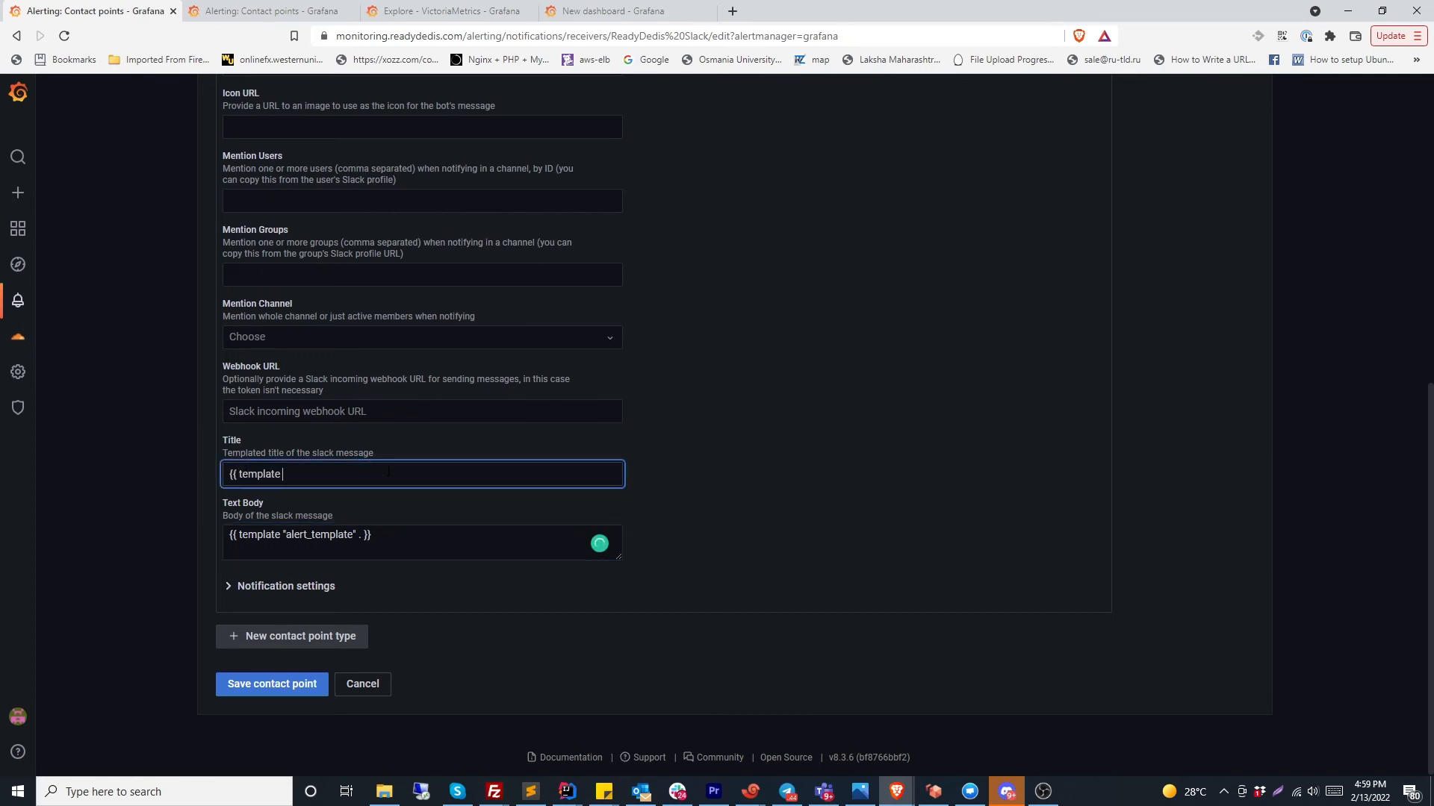
type("\"alert.")
type("_subject }}")
type("\"")
type(" .")
left_click(285, 691)
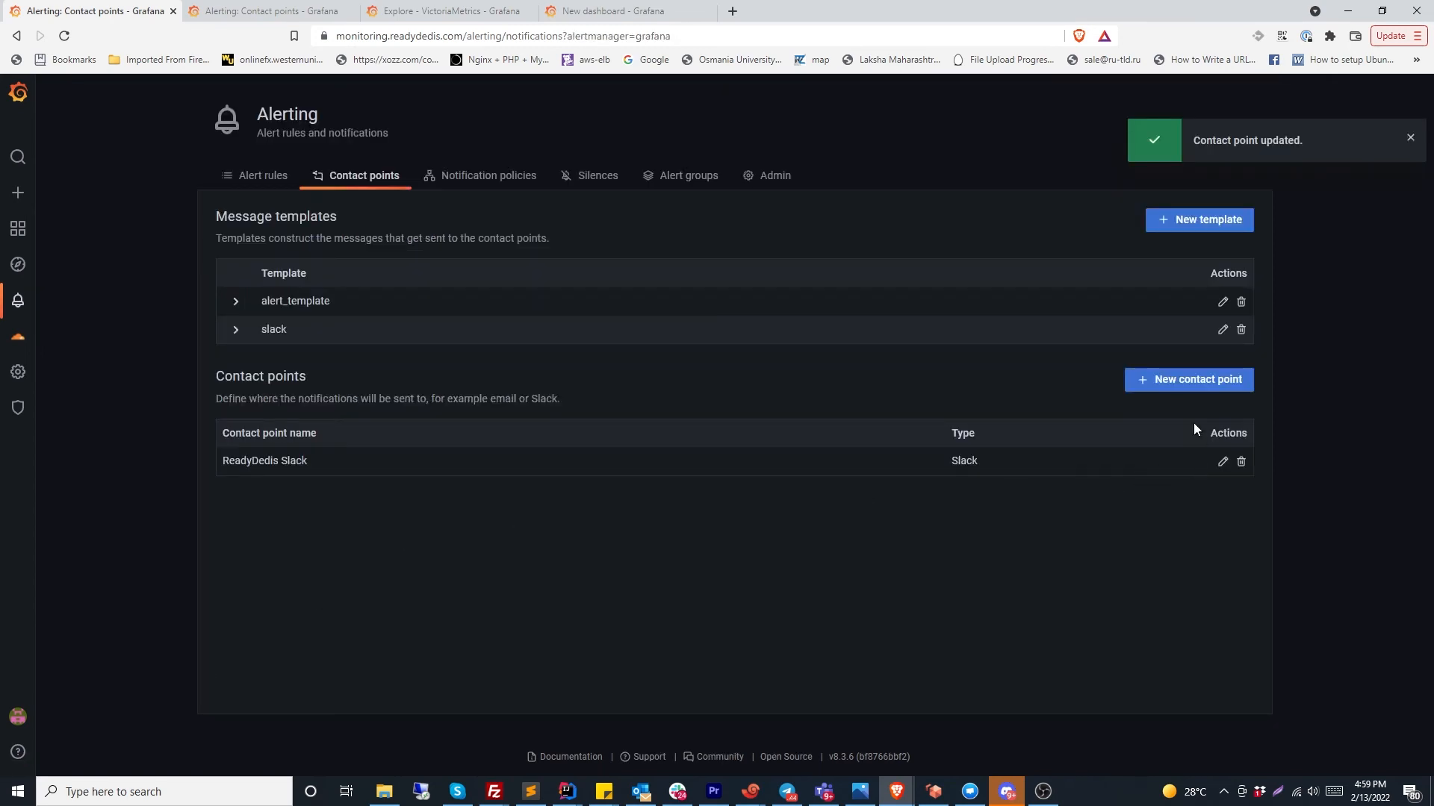
Reopen the ReadyDedis Slack contact point, review its title and text body templates, and send a predefined test notification
left_click(1222, 302)
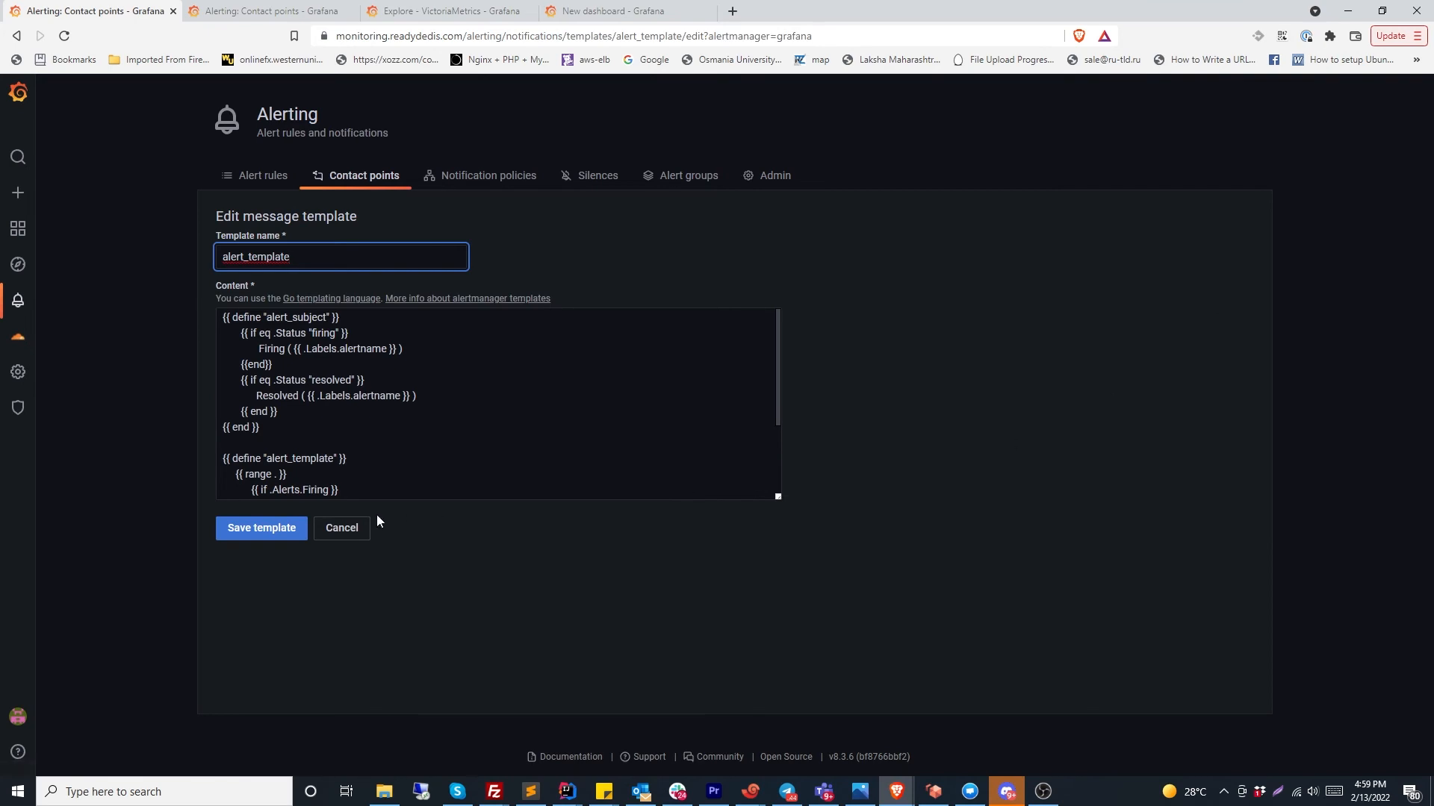
left_click(351, 531)
left_click(1222, 462)
scroll(563, 662, "down", 10)
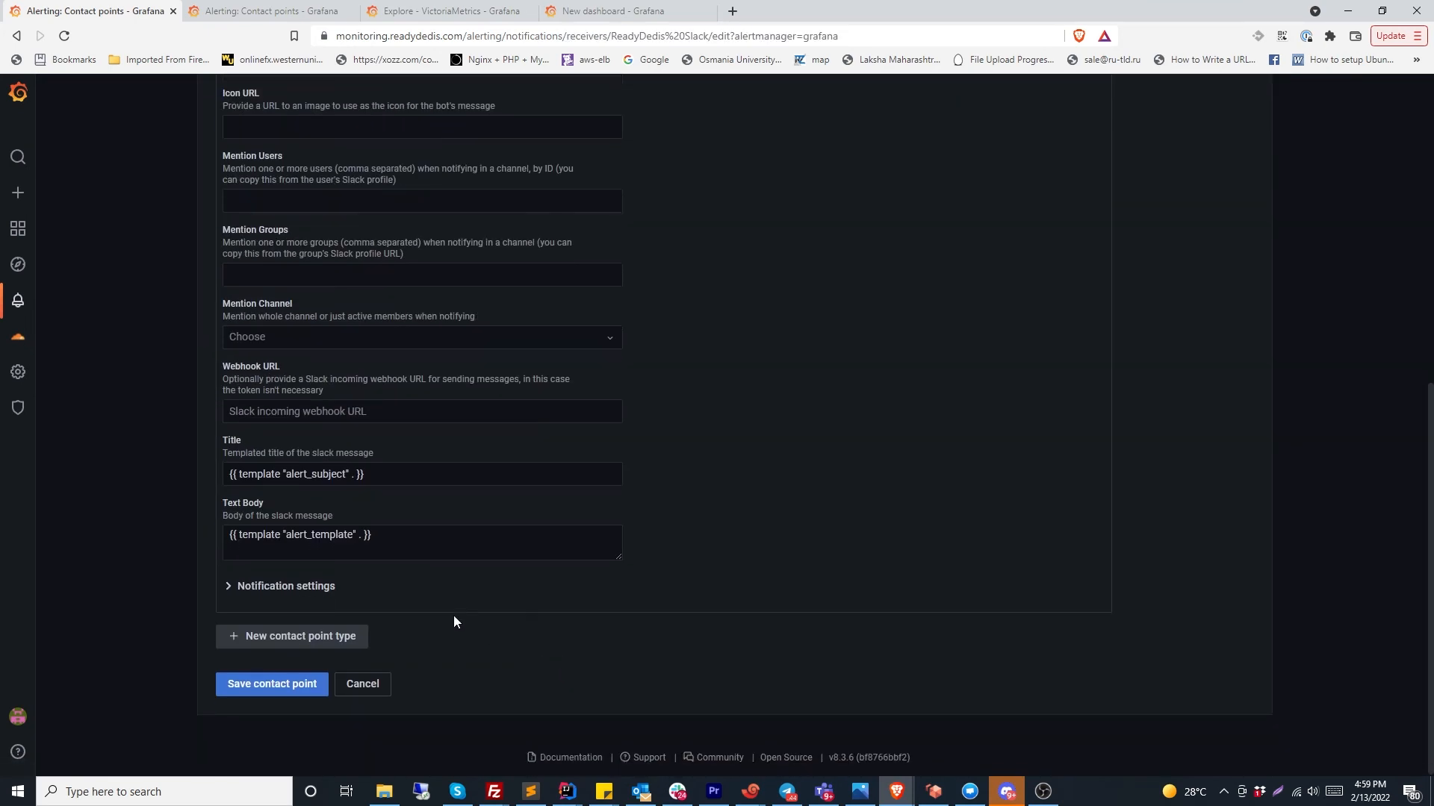
left_click(361, 534)
double_click(361, 534)
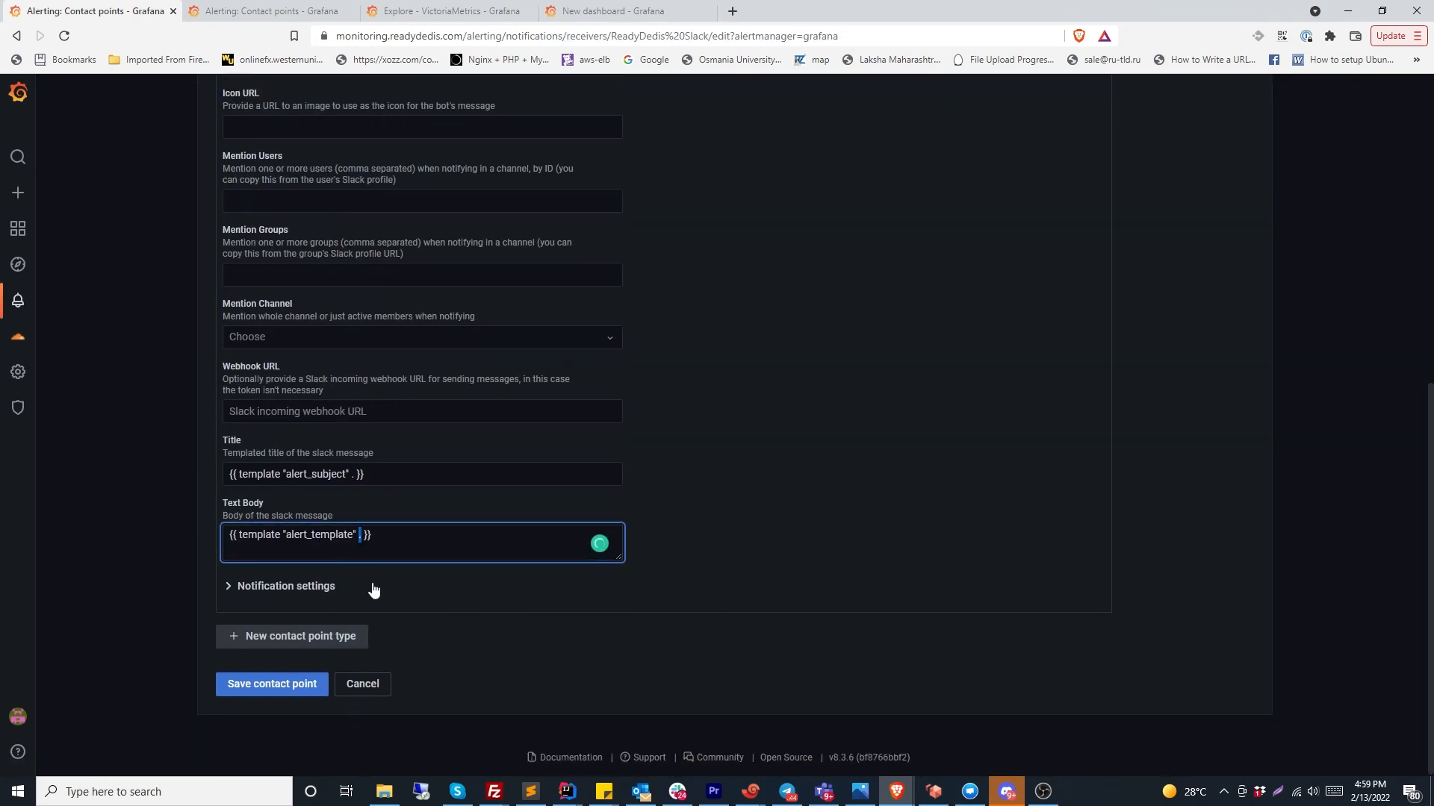
left_click(368, 657)
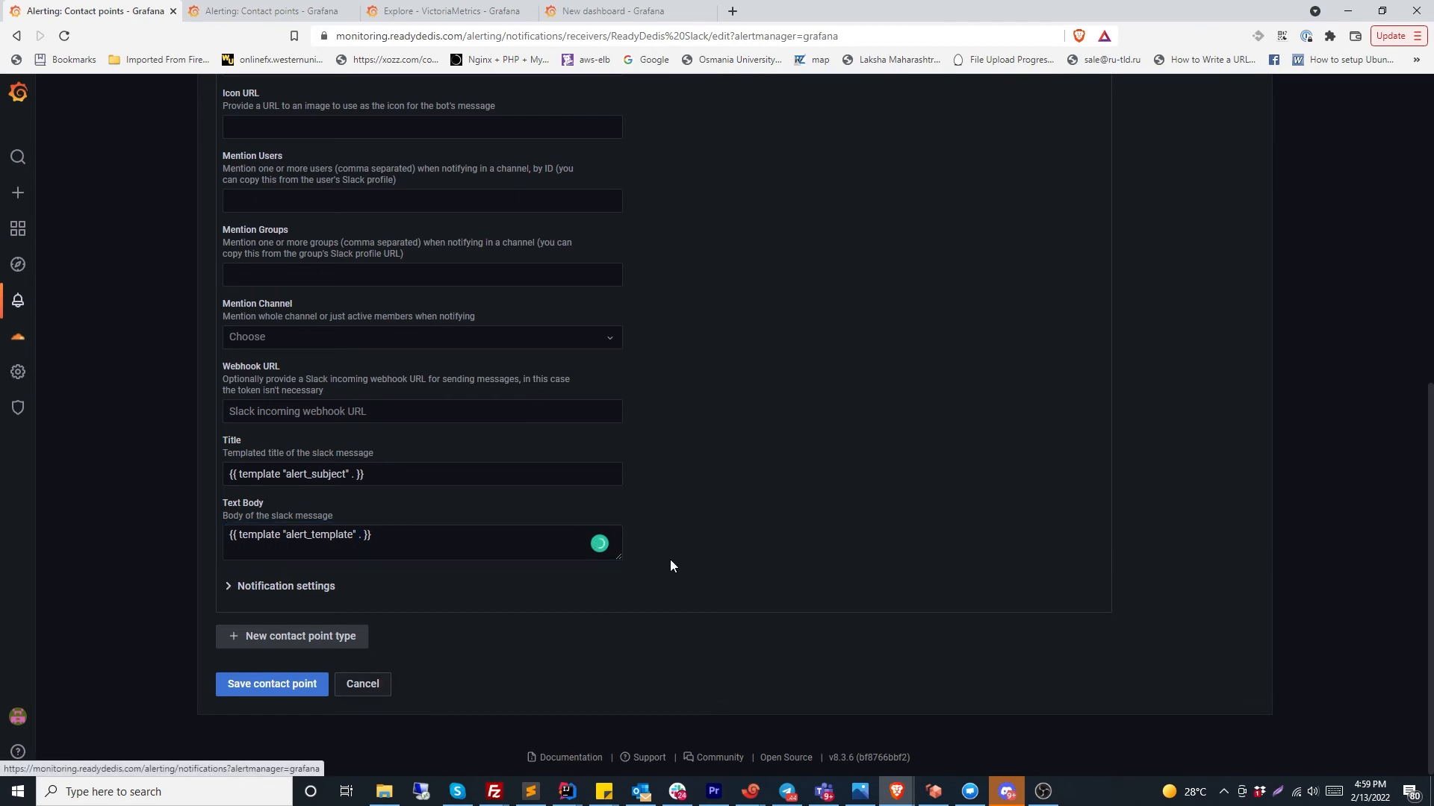
scroll(746, 486, "up", 10)
left_click(918, 342)
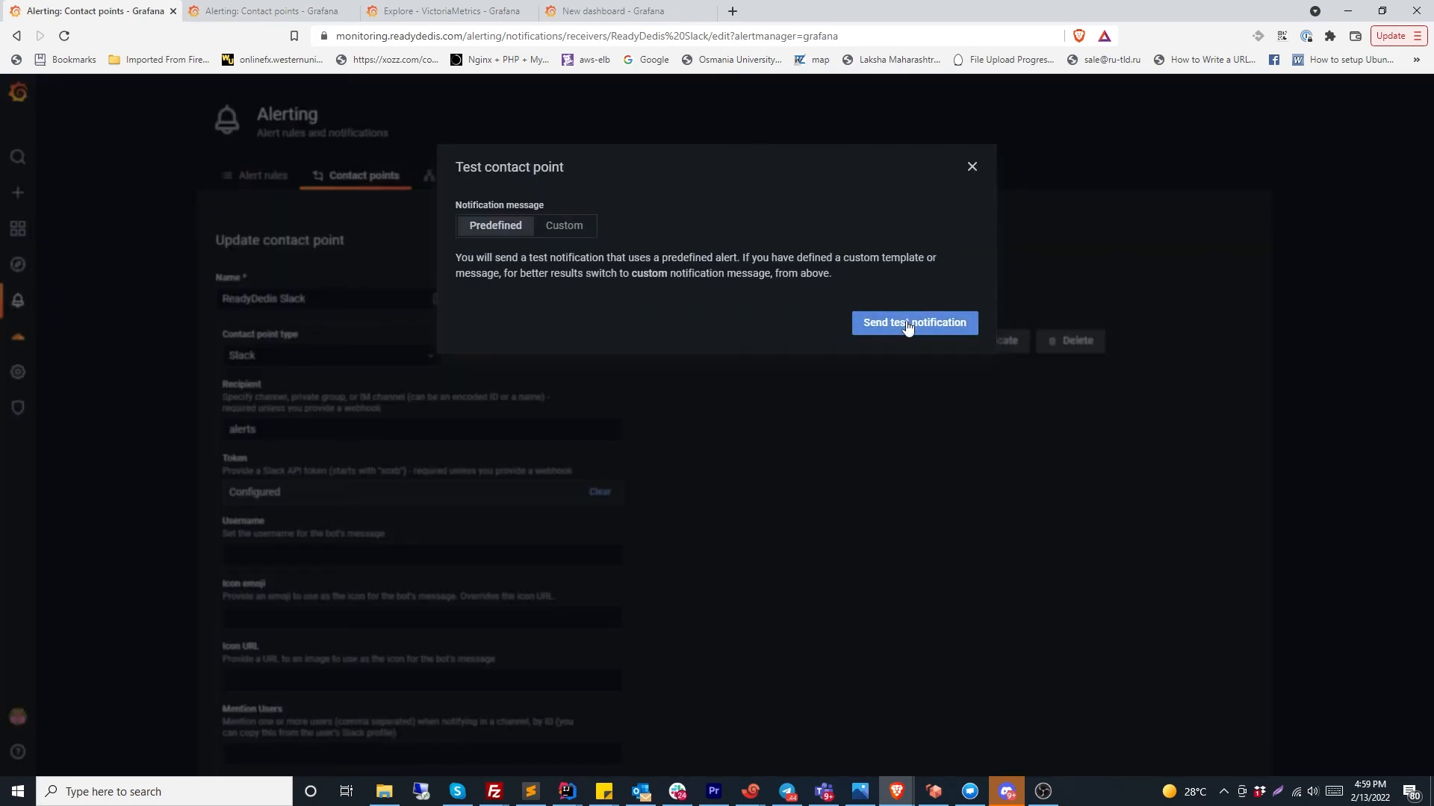
left_click(900, 326)
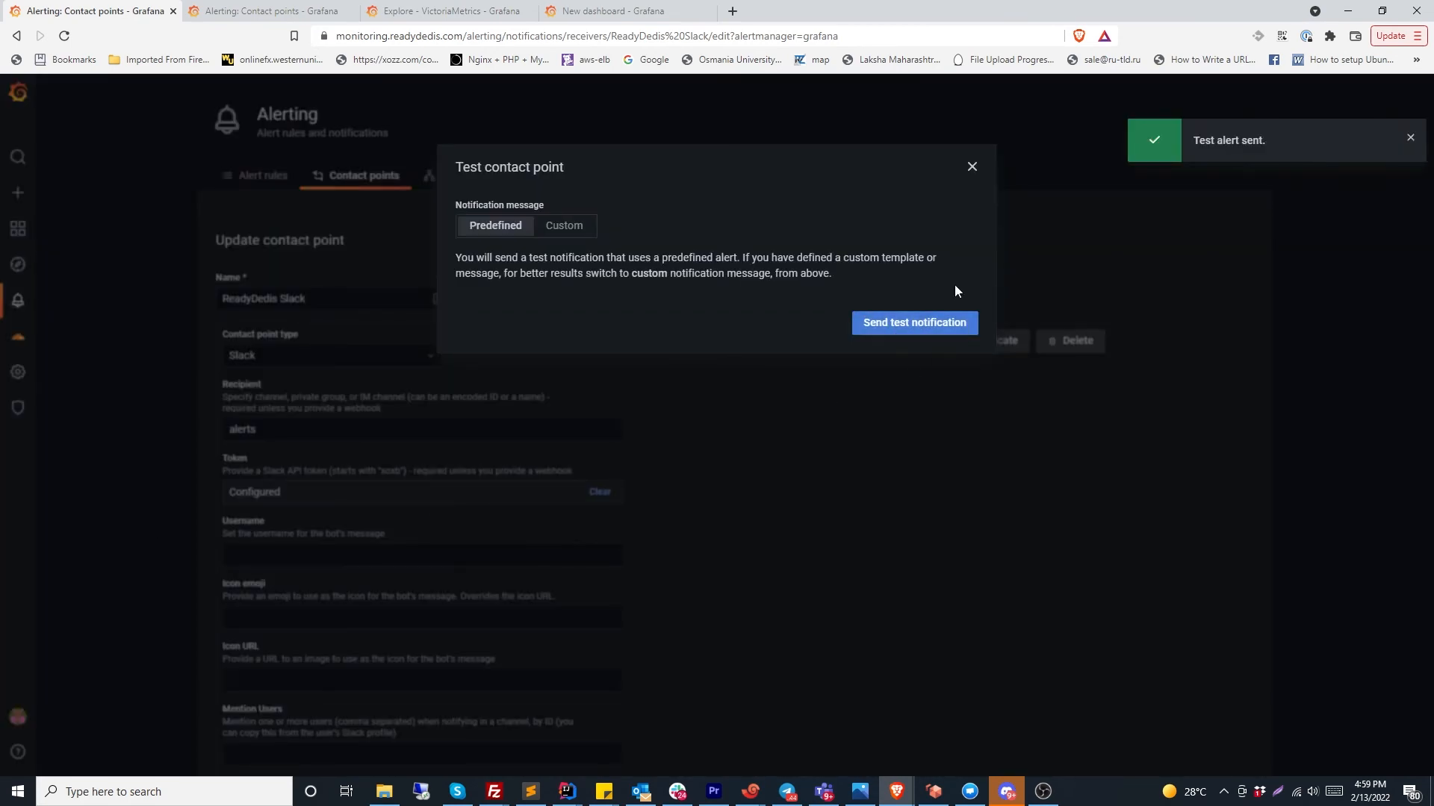
left_click(971, 167)
Clear the custom title of the ReadyDedis Slack contact point and save the contact point
scroll(417, 522, "down", 7)
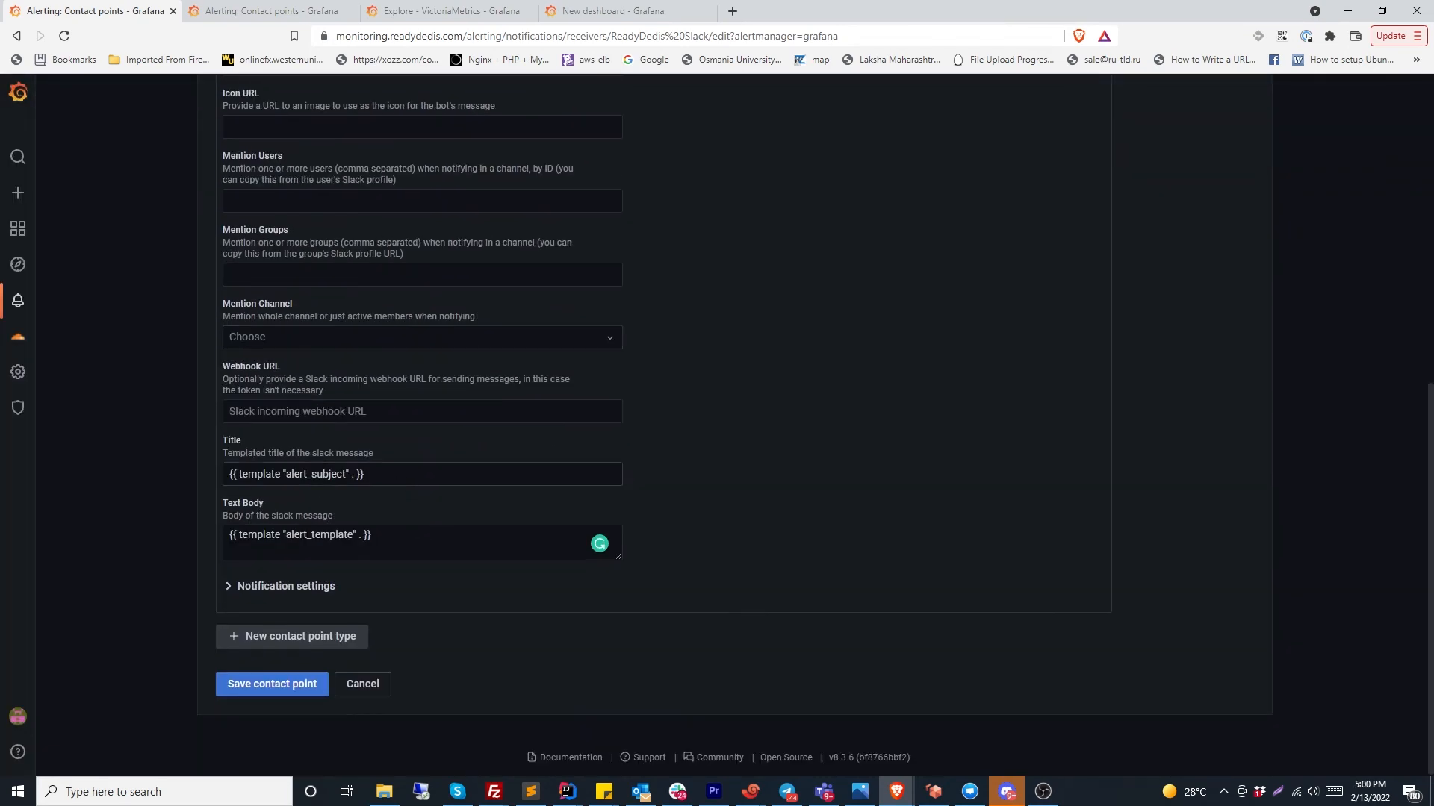
left_click_drag(374, 475, 85, 463)
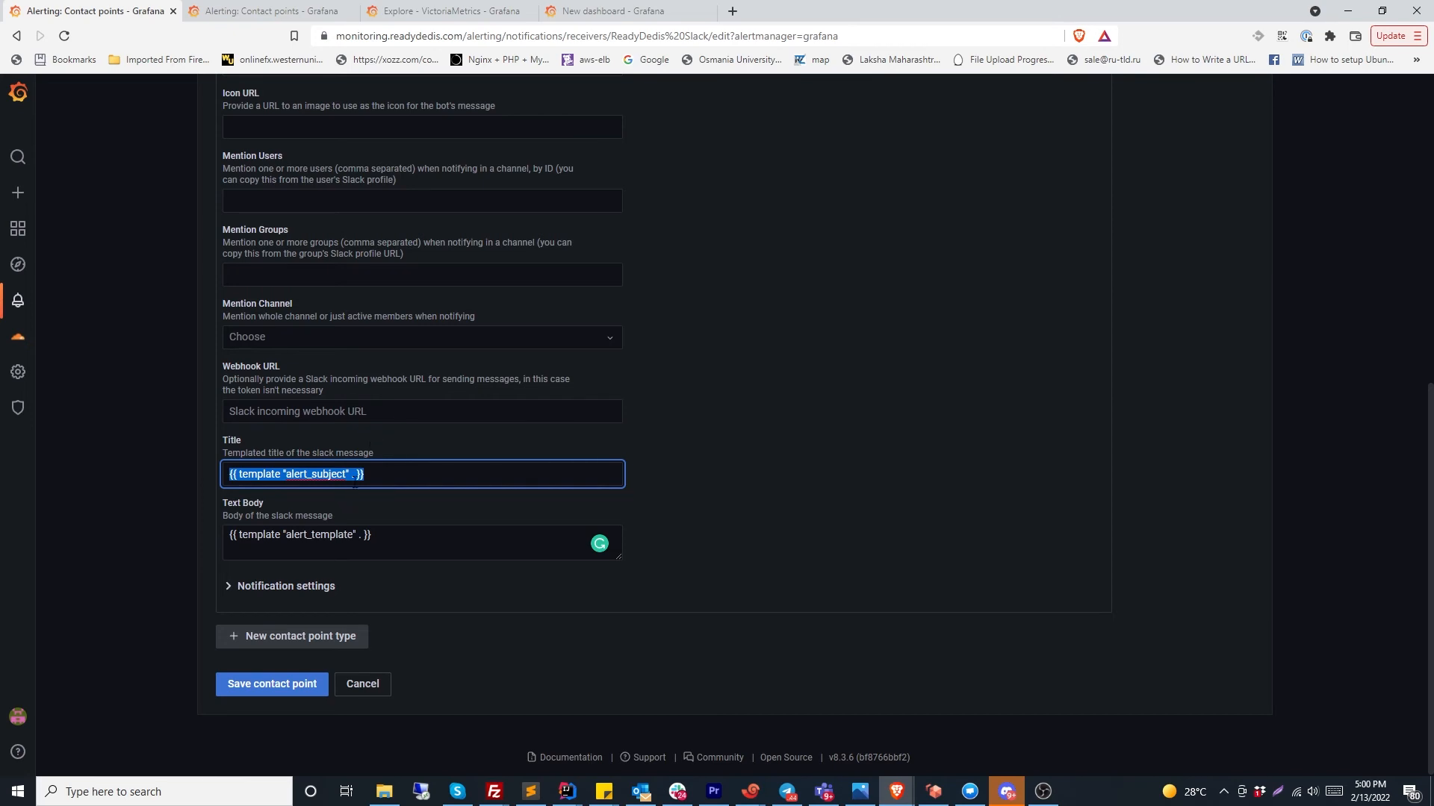
left_click(353, 475)
left_click_drag(372, 475, 209, 469)
key("BackSpace")
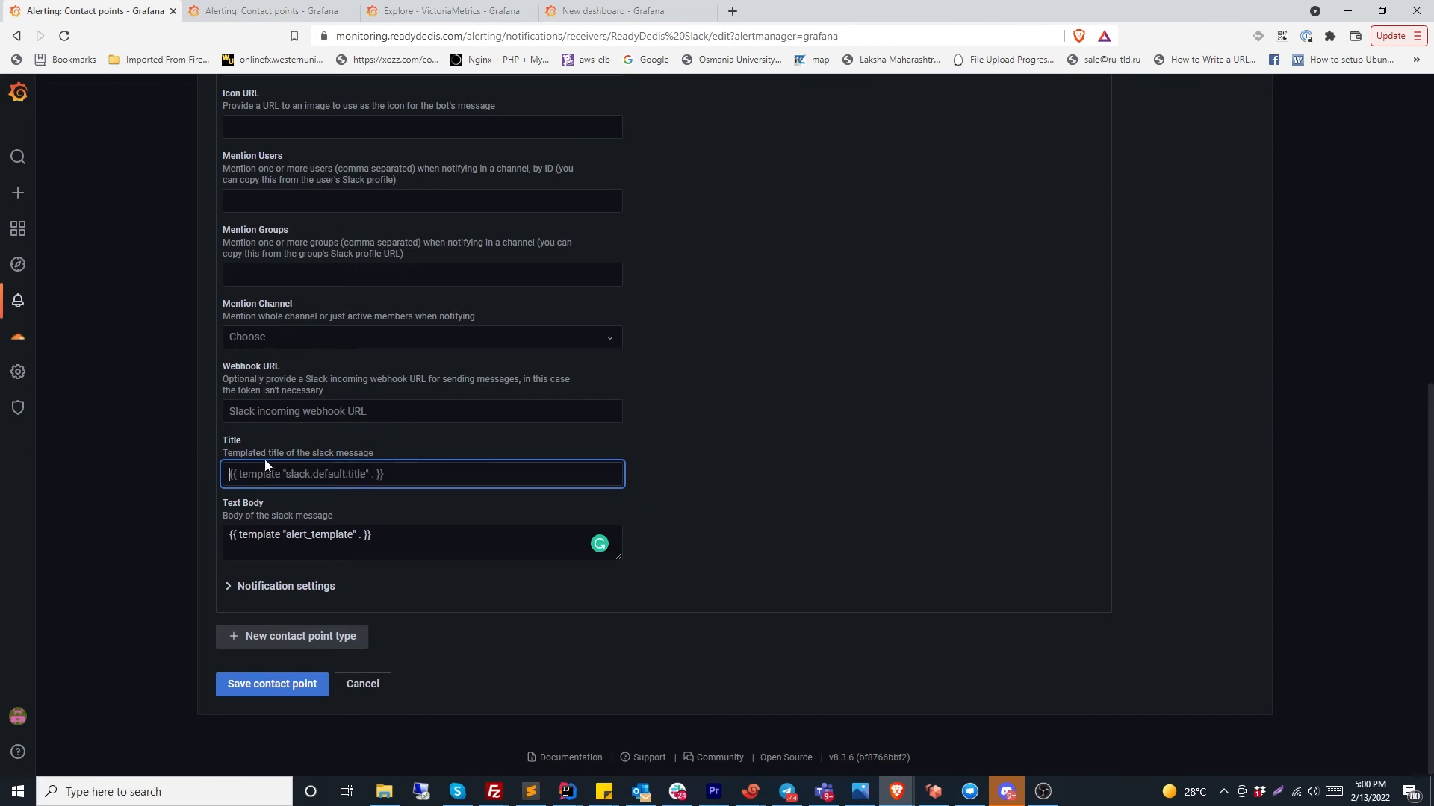
left_click(283, 686)
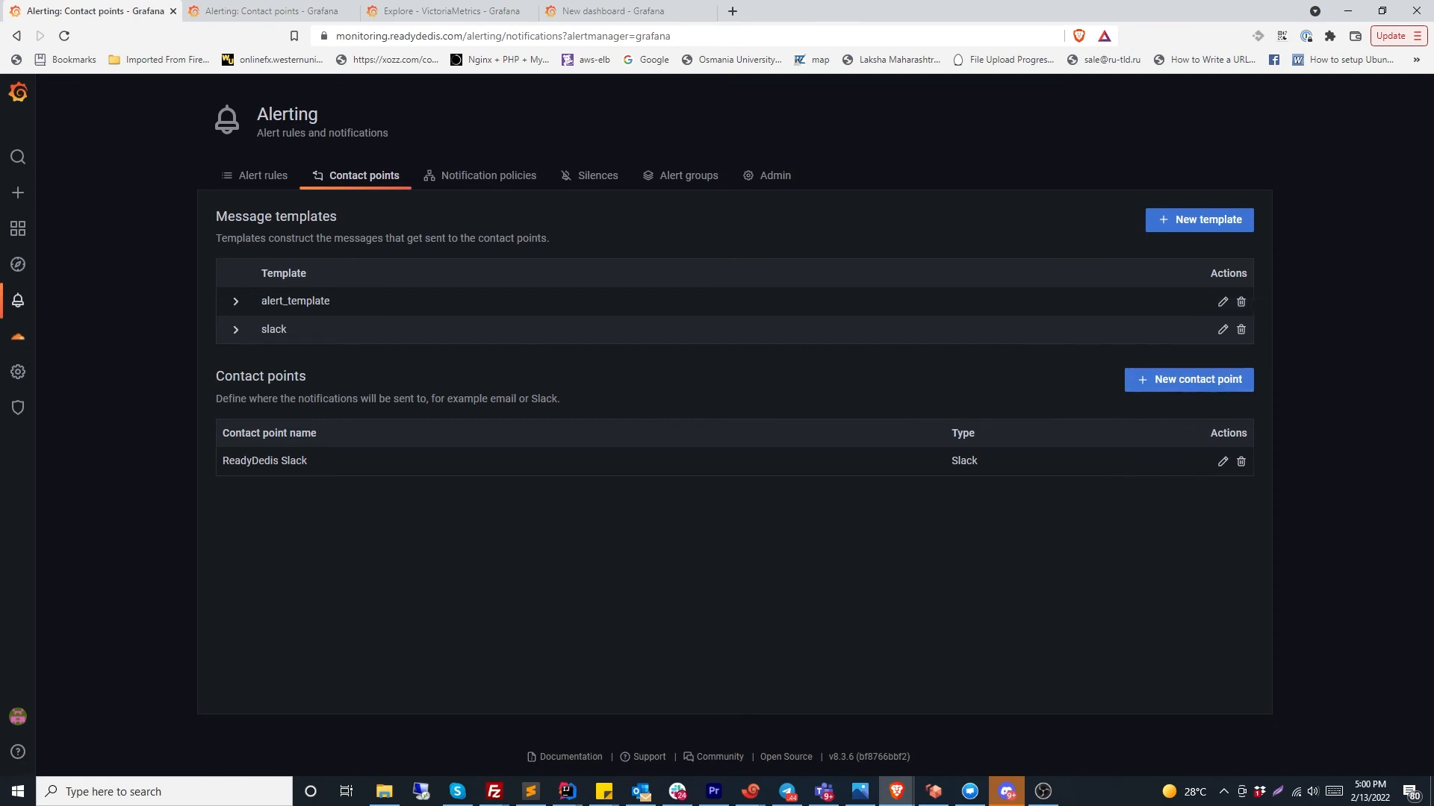
Switch to Slack, inspect the title of the newest test message in the alerts channel, and return to Grafana
left_click_drag(0, 74, 509, 1)
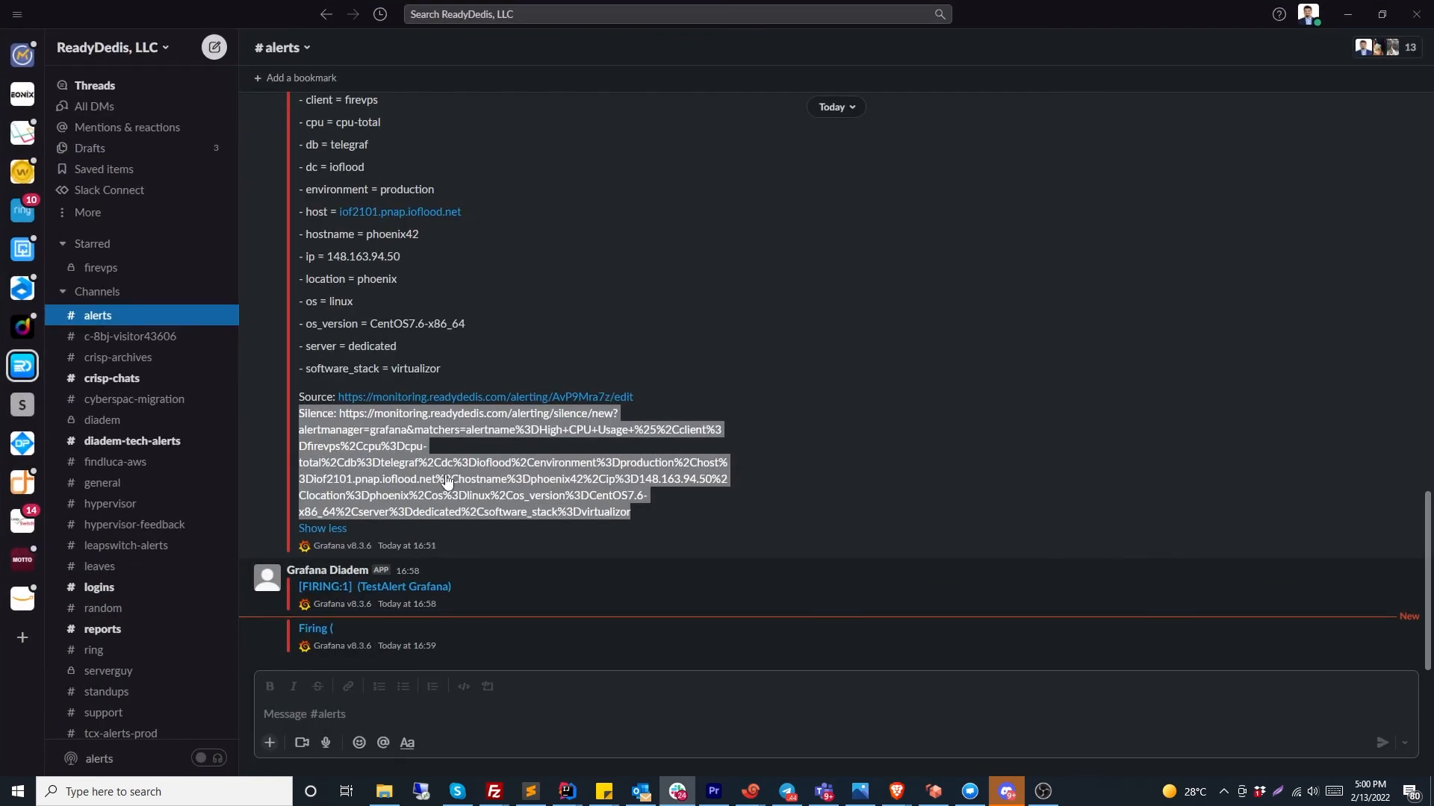
left_click(441, 655)
left_click_drag(328, 626, 296, 635)
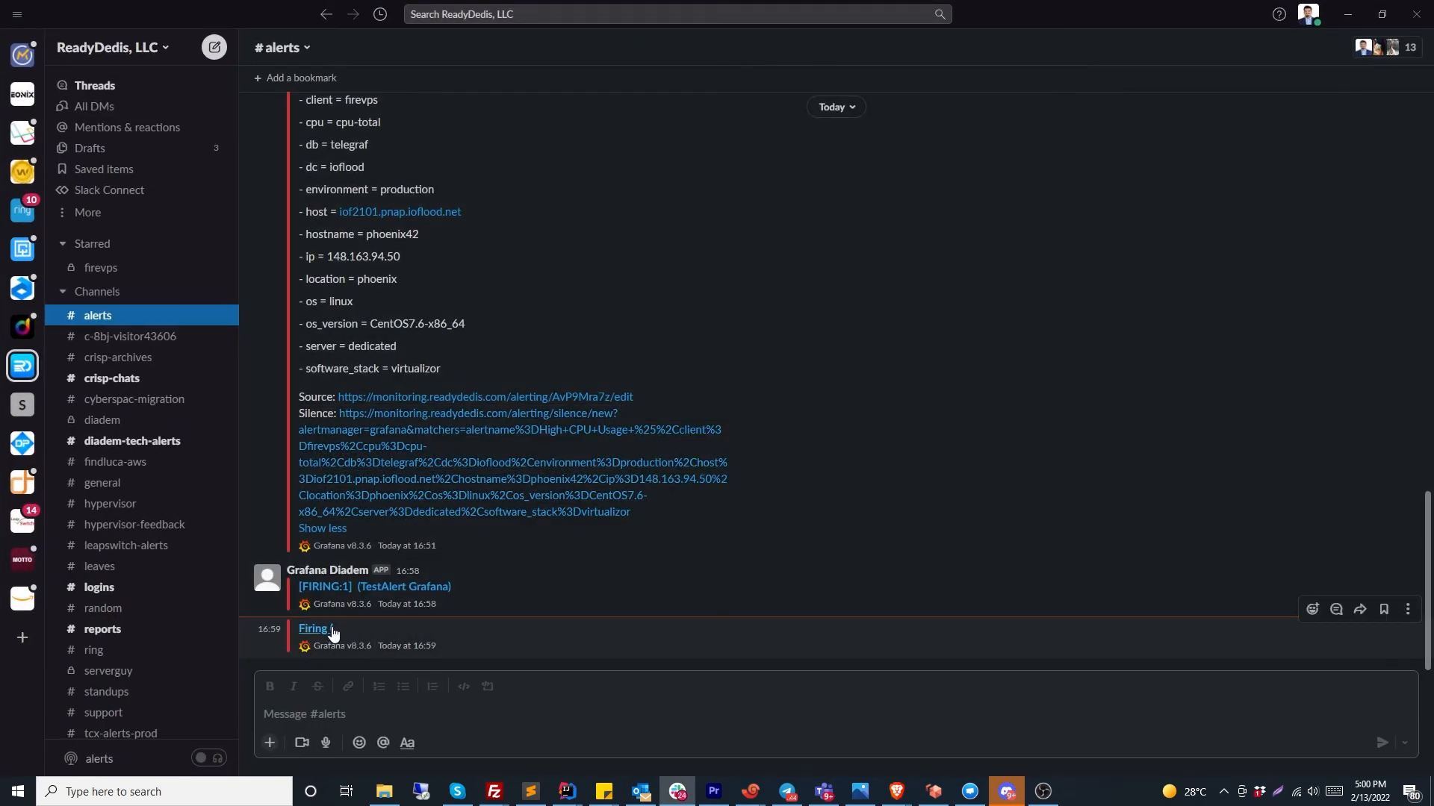
left_click_drag(977, 14, 0, 142)
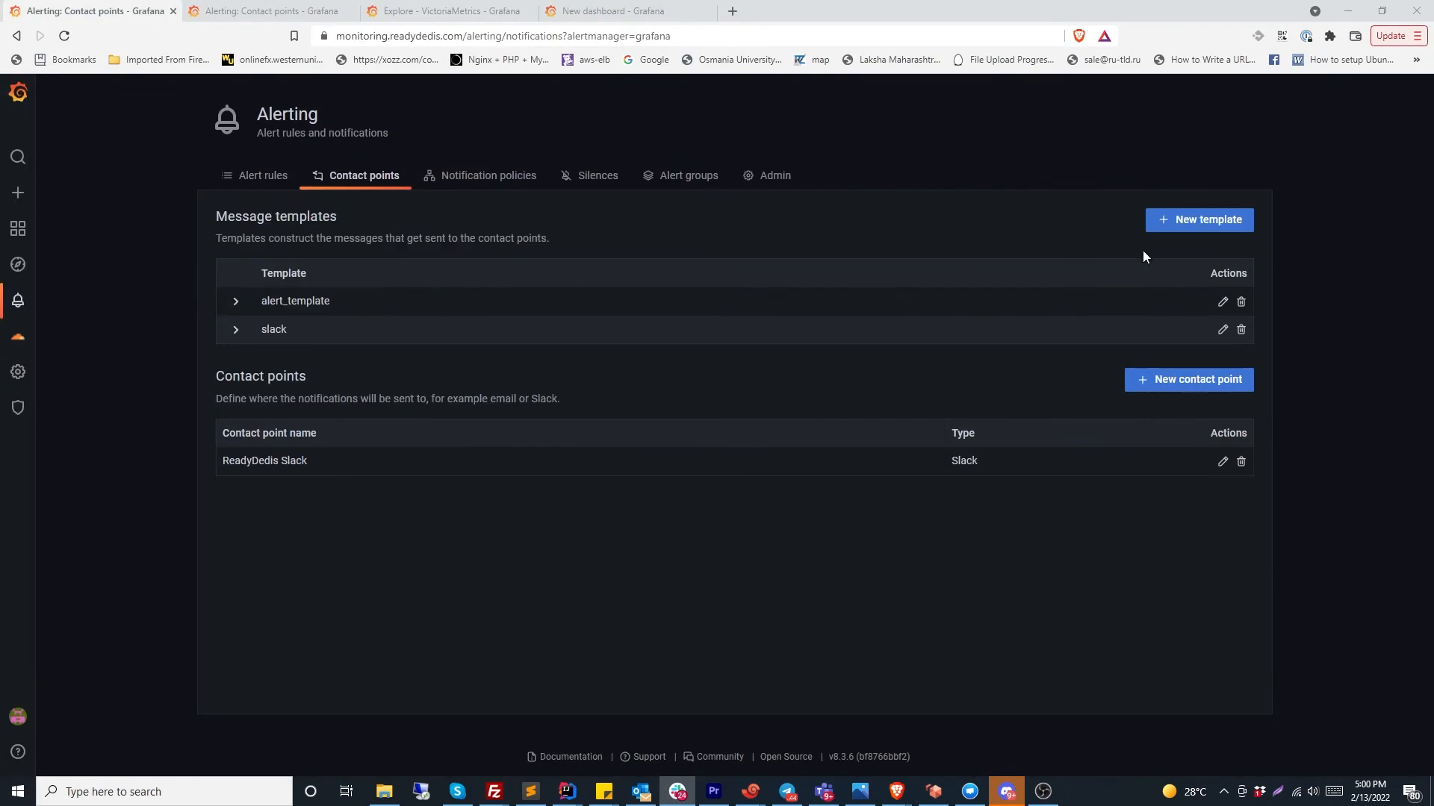
Open the alert_template message template for editing and review its status conditions and the arguments passed to alert_subject
left_click(1223, 302)
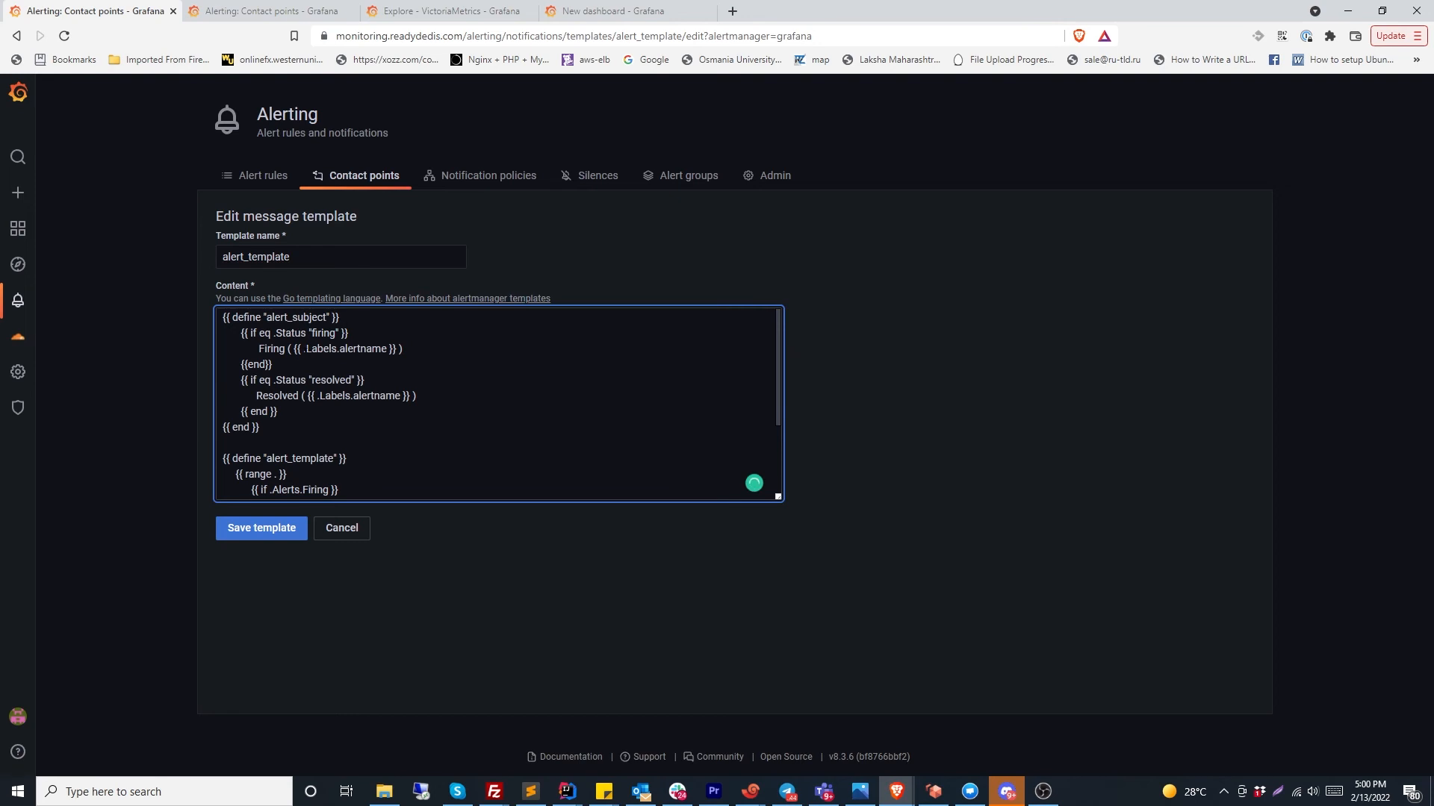
left_click_drag(253, 333, 312, 333)
double_click(323, 333)
double_click(293, 334)
scroll(468, 472, "down", 3)
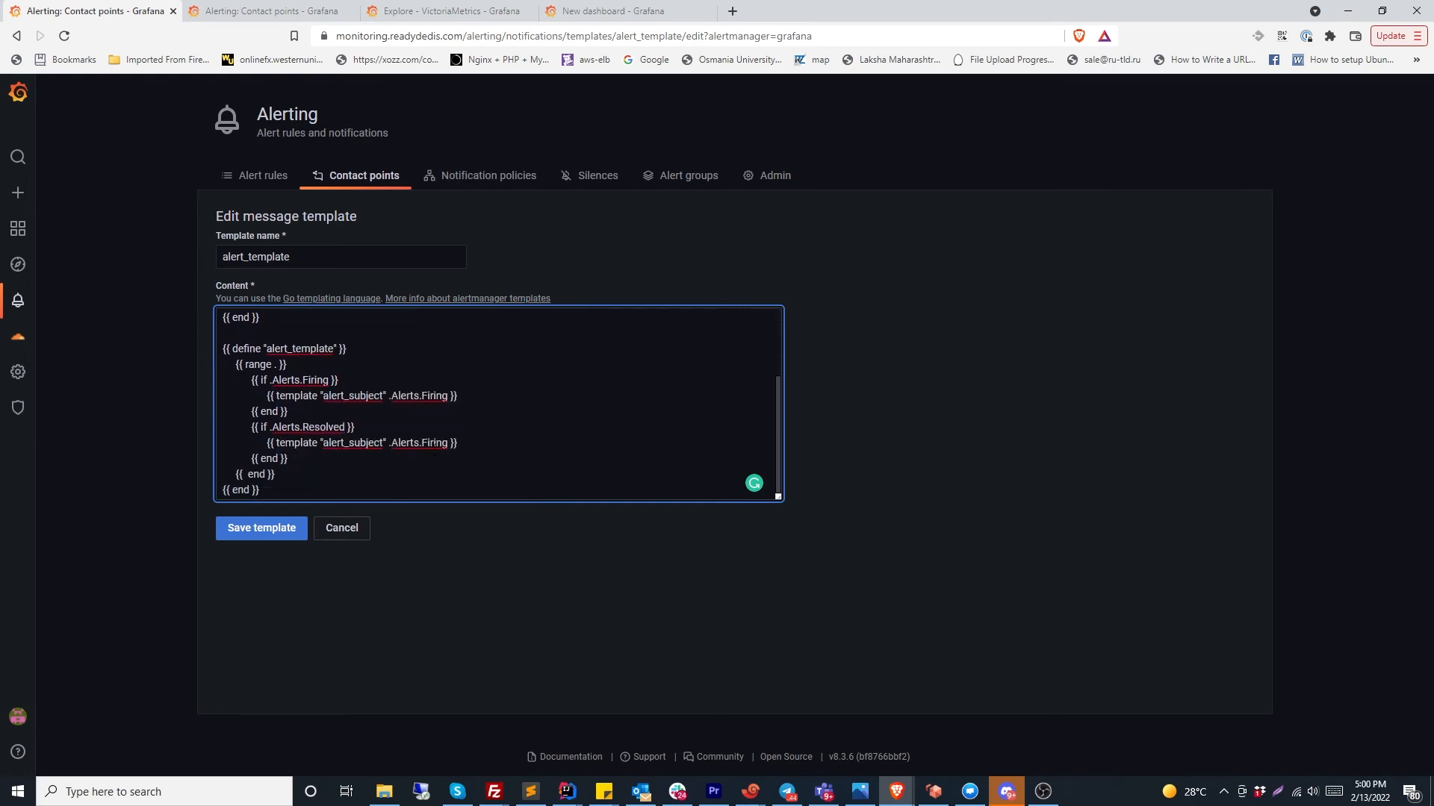
left_click_drag(388, 442, 448, 443)
double_click(404, 443)
scroll(363, 461, "up", 2)
scroll(363, 460, "down", 2)
Replace the two conditional blocks in alert_template with {{ template "alert_subject" . }}, change the range to .Alerts.Firing, and save the template
left_click_drag(291, 459, 193, 388)
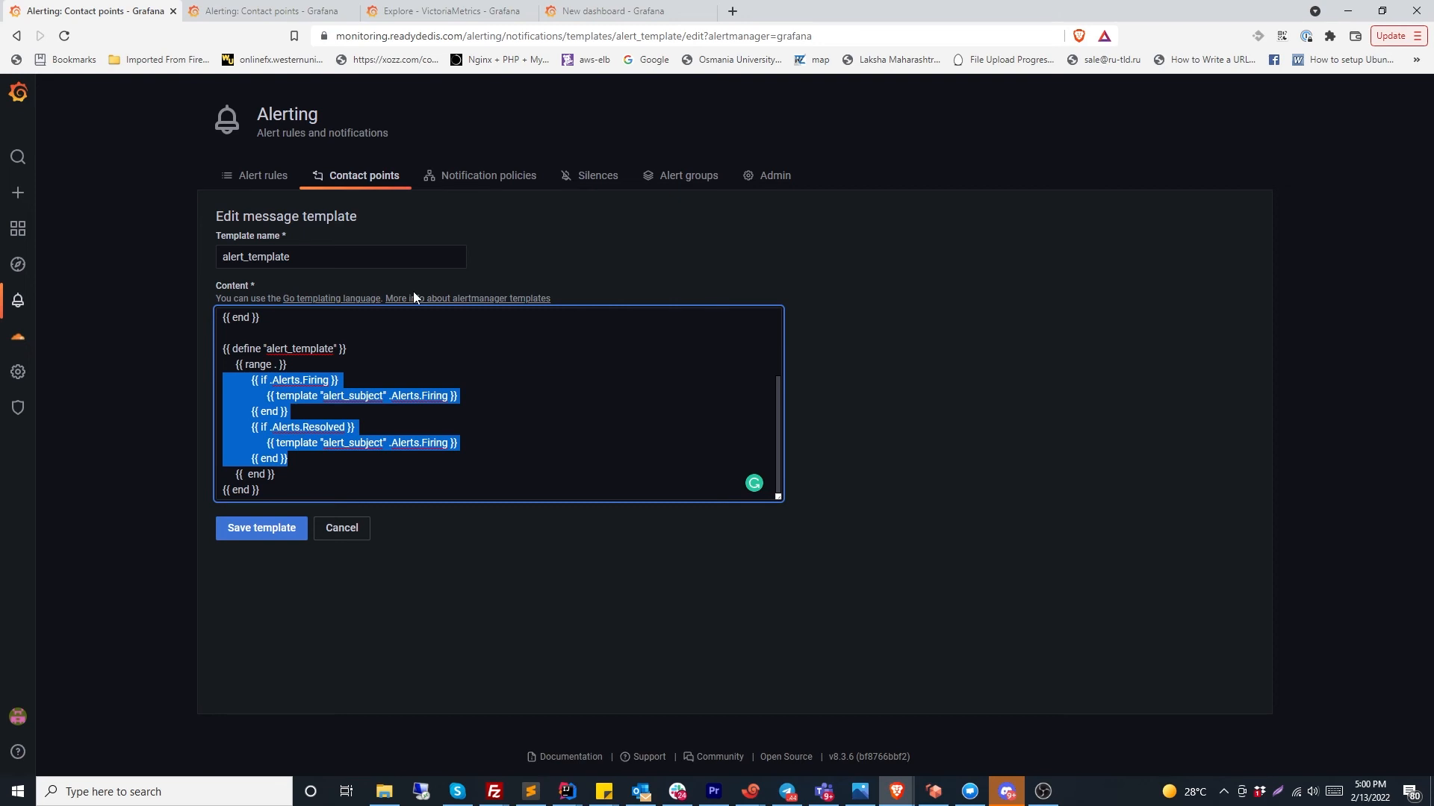
key("BackSpace")
type("{{")
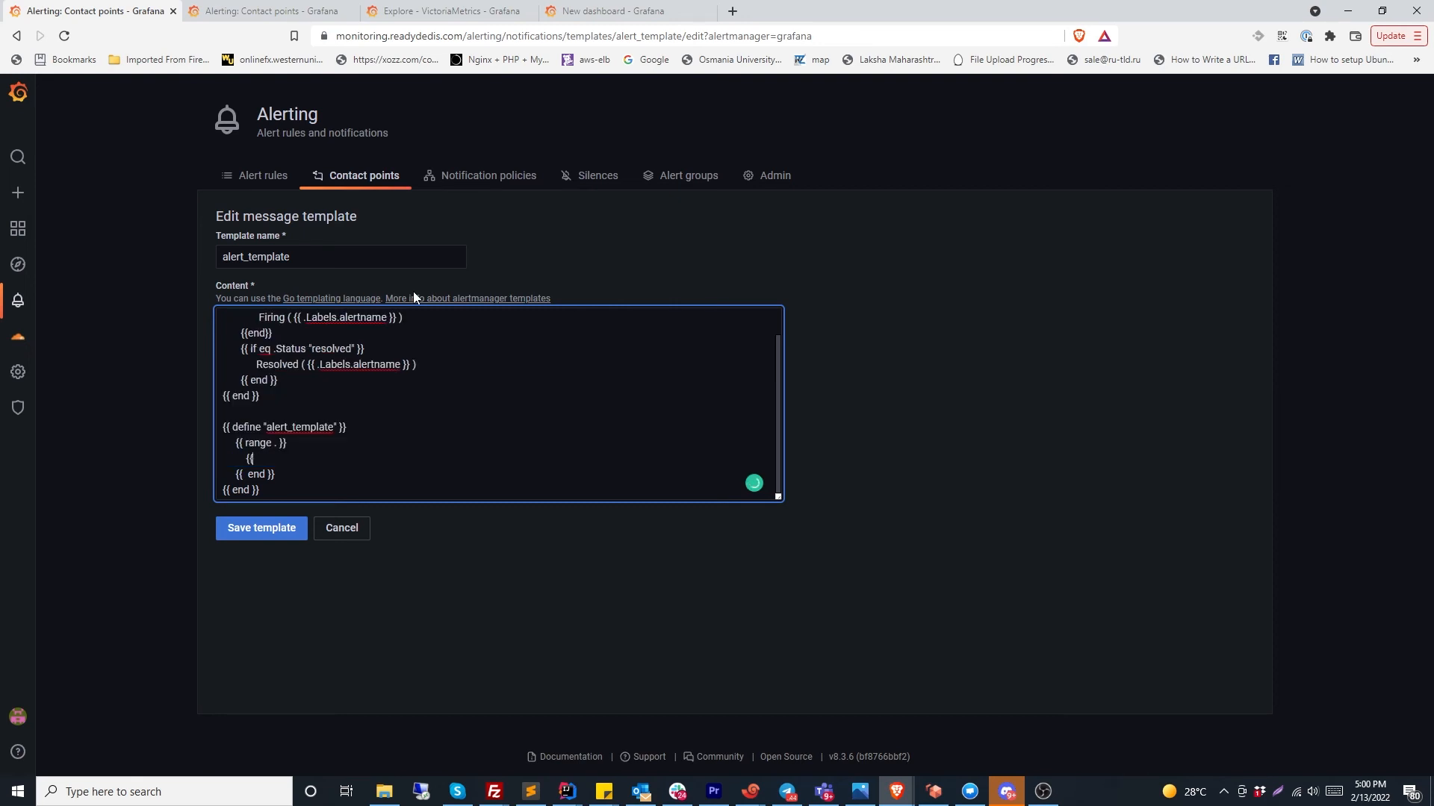
type(" template \"alert_subject\" . }")
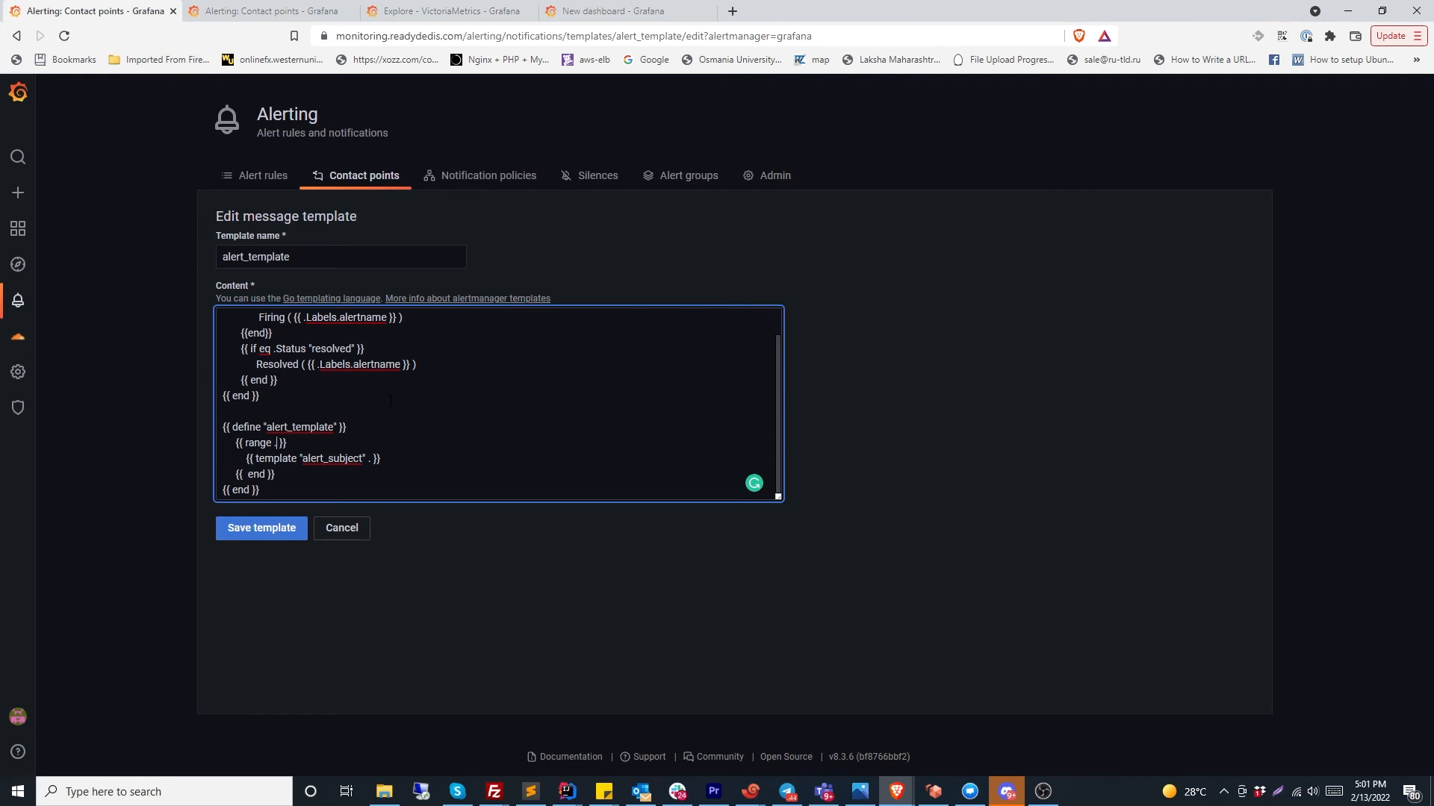
type("Alerts.Firing")
left_click(280, 531)
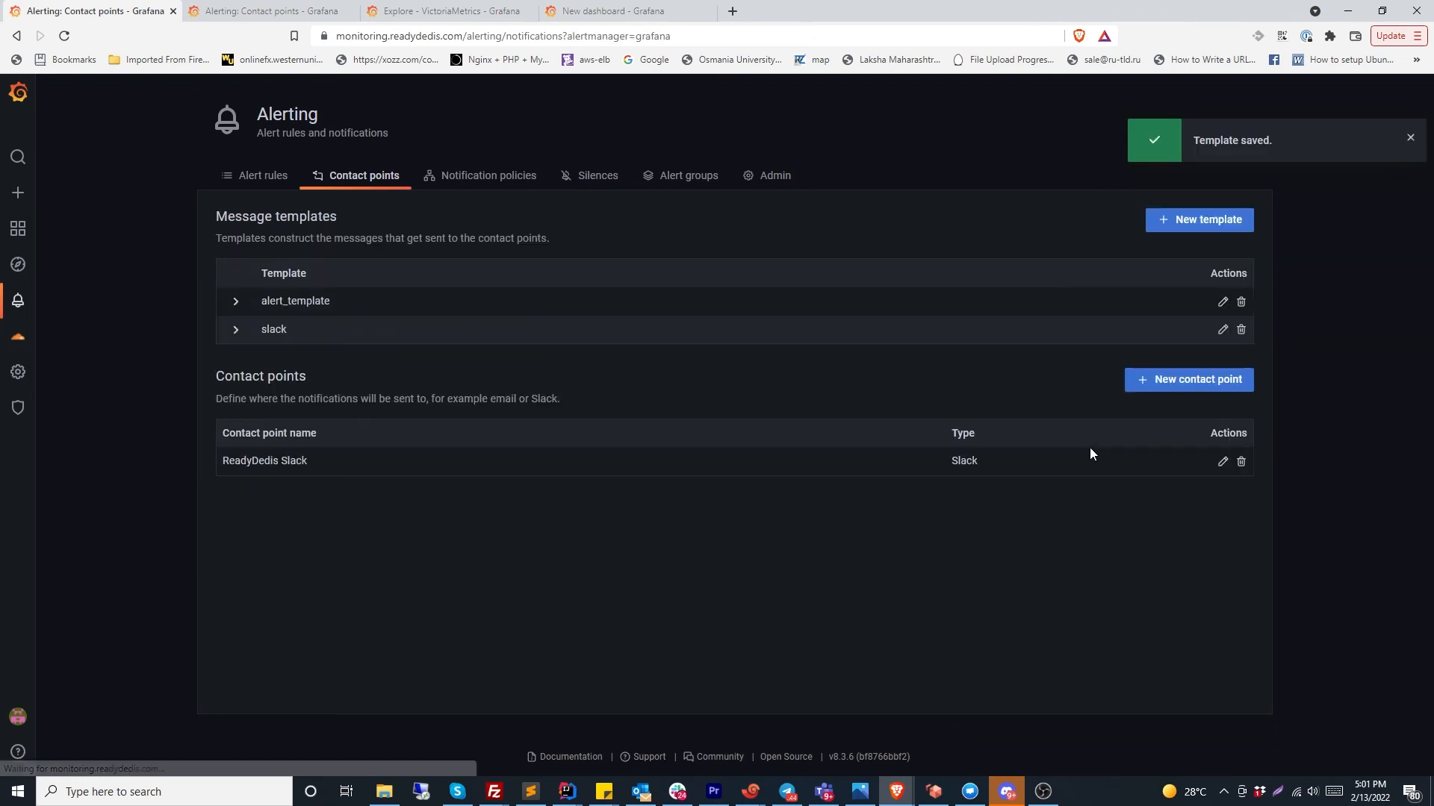
Send a predefined test notification from the ReadyDedis Slack contact point, and switch to Slack to examine the new message's body text
left_click(1223, 462)
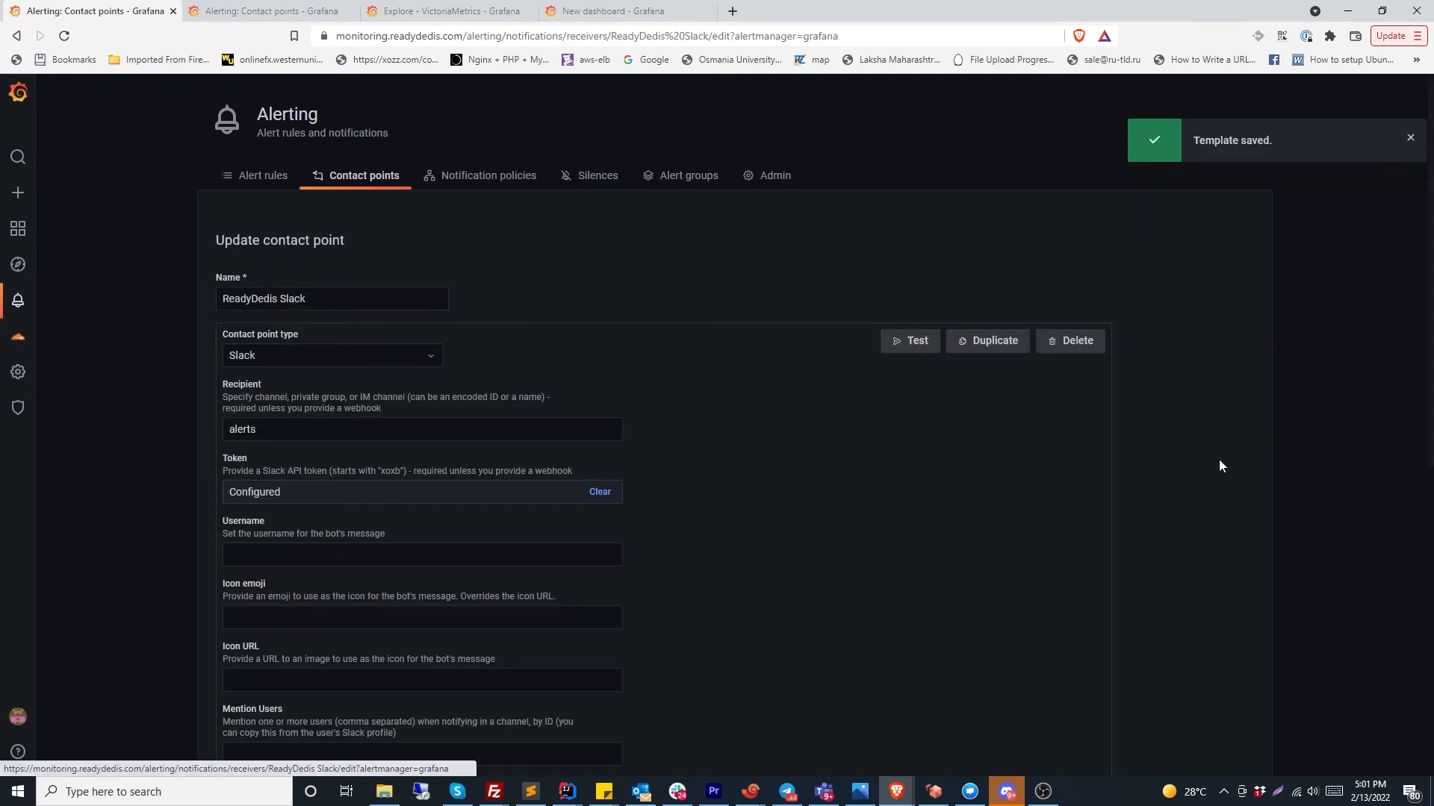
left_click(919, 342)
left_click(929, 323)
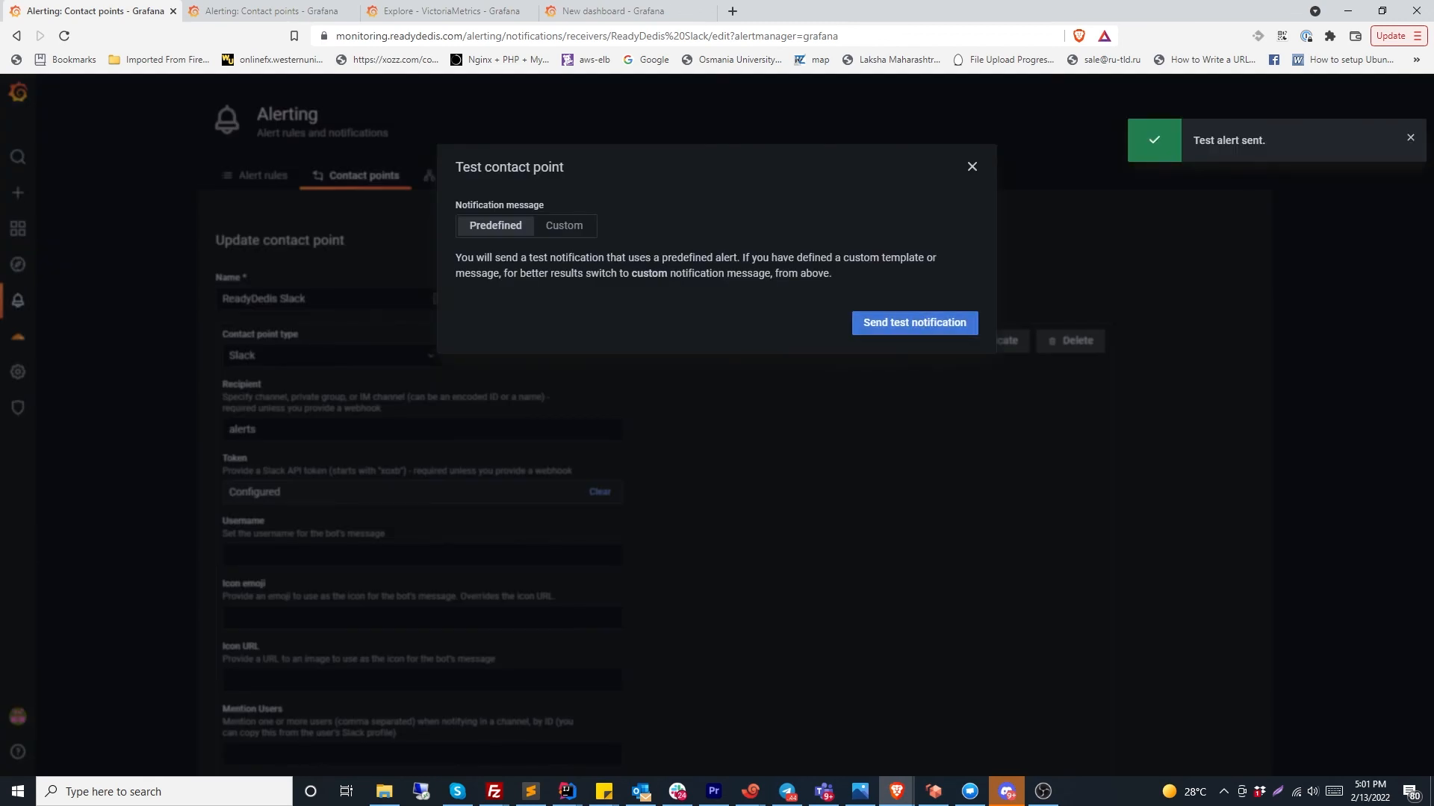
key("alt+Tab")
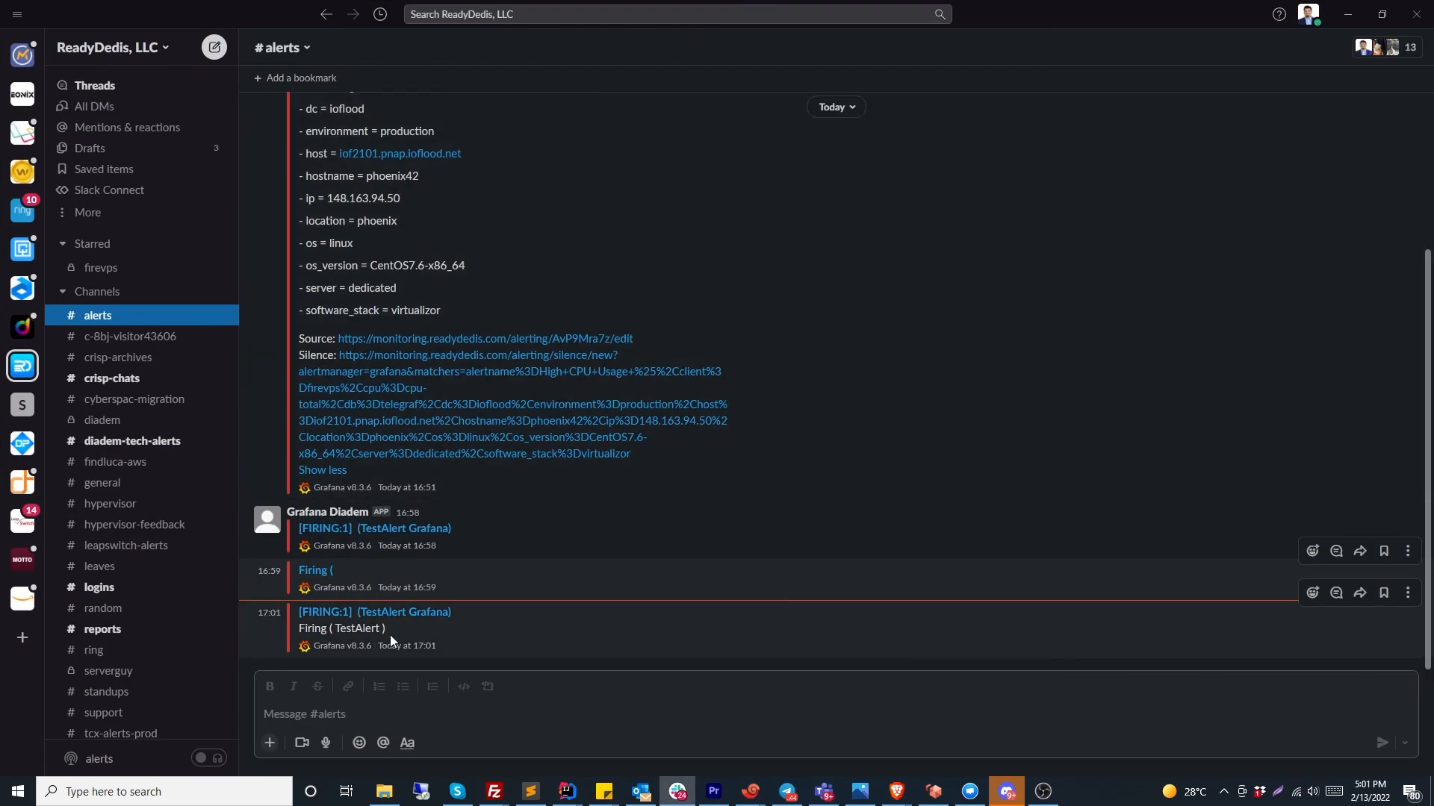
left_click_drag(362, 636, 299, 629)
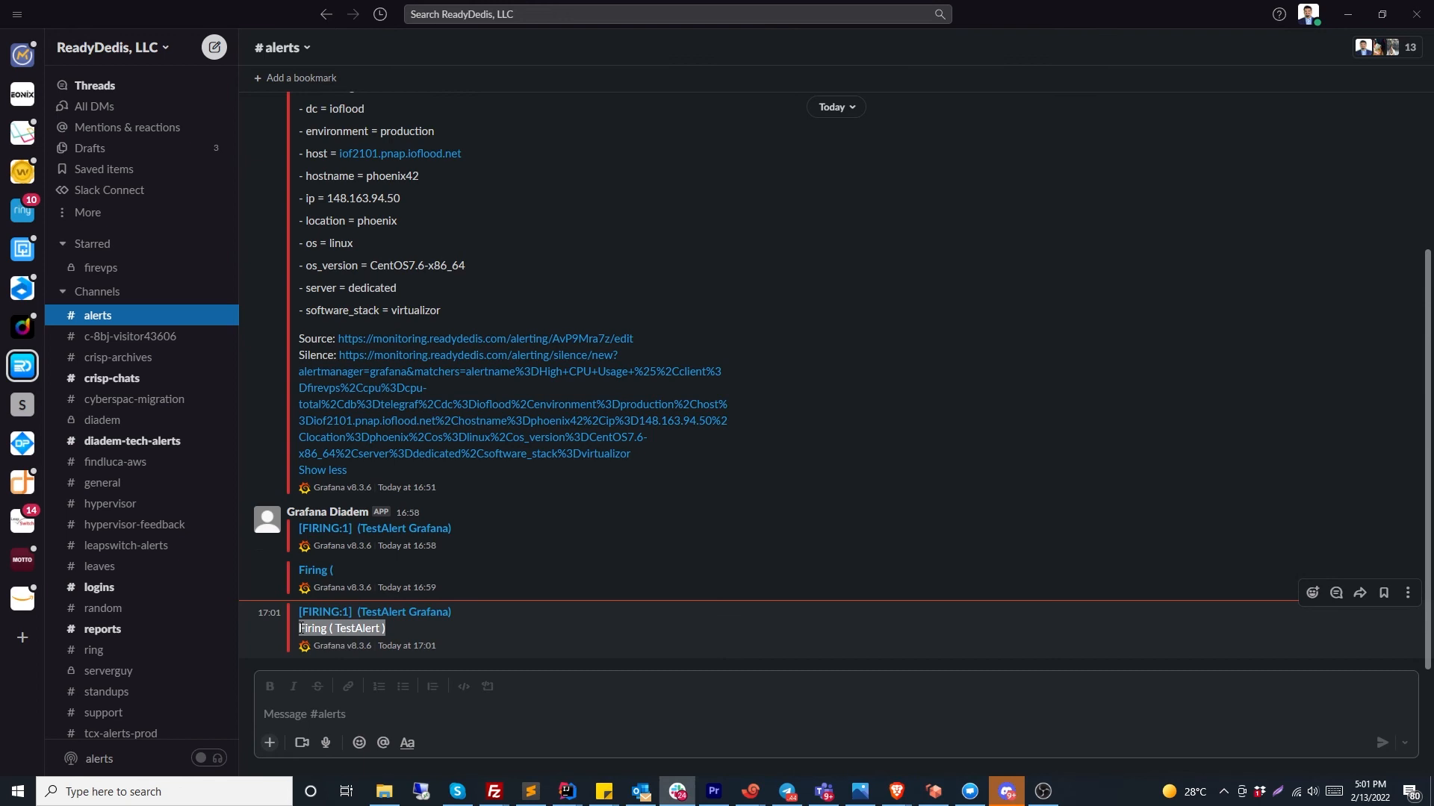
double_click(338, 628)
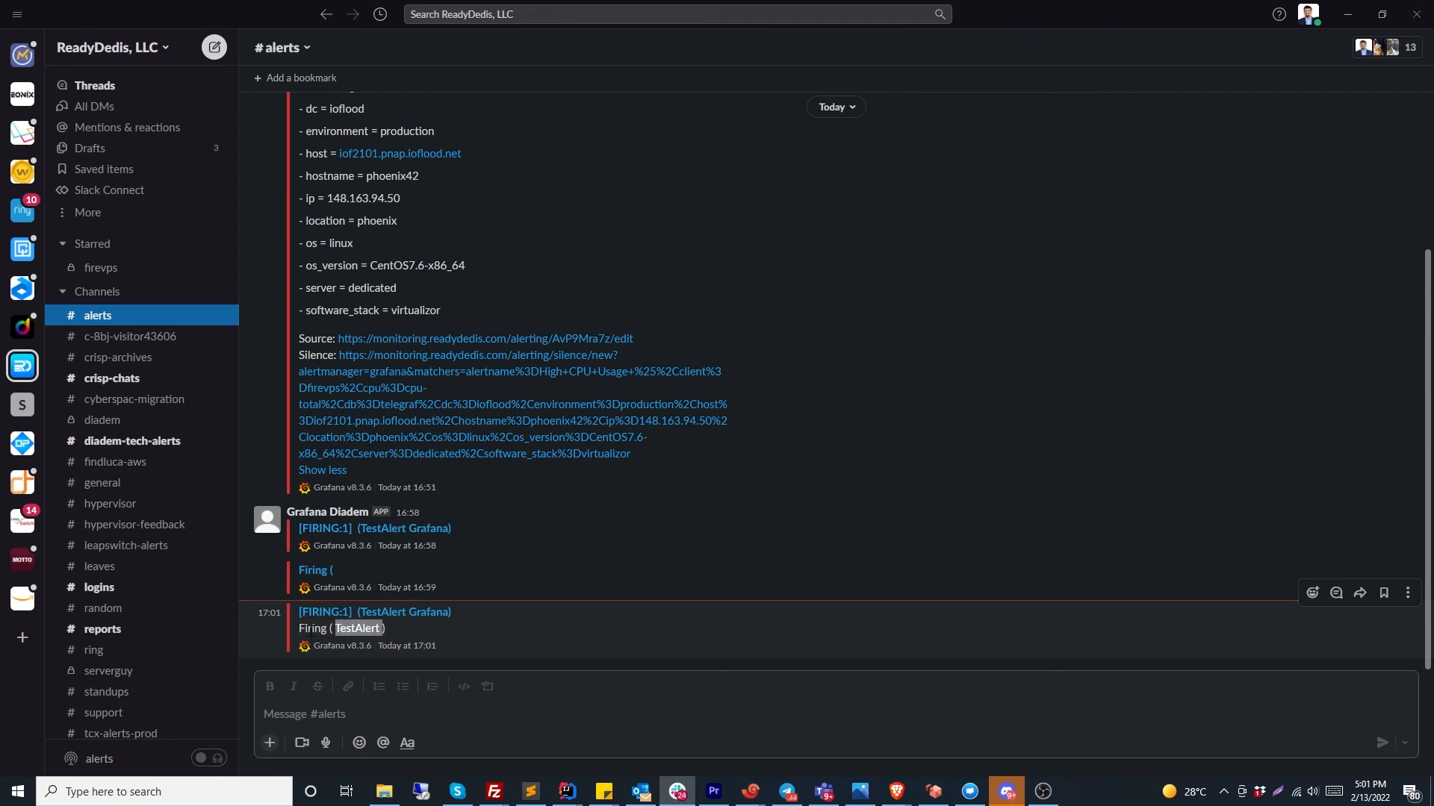
Examine the title and body text of the newest test message in the Slack alerts channel, and return to Grafana
left_click(310, 632)
triple_click(312, 631)
double_click(317, 630)
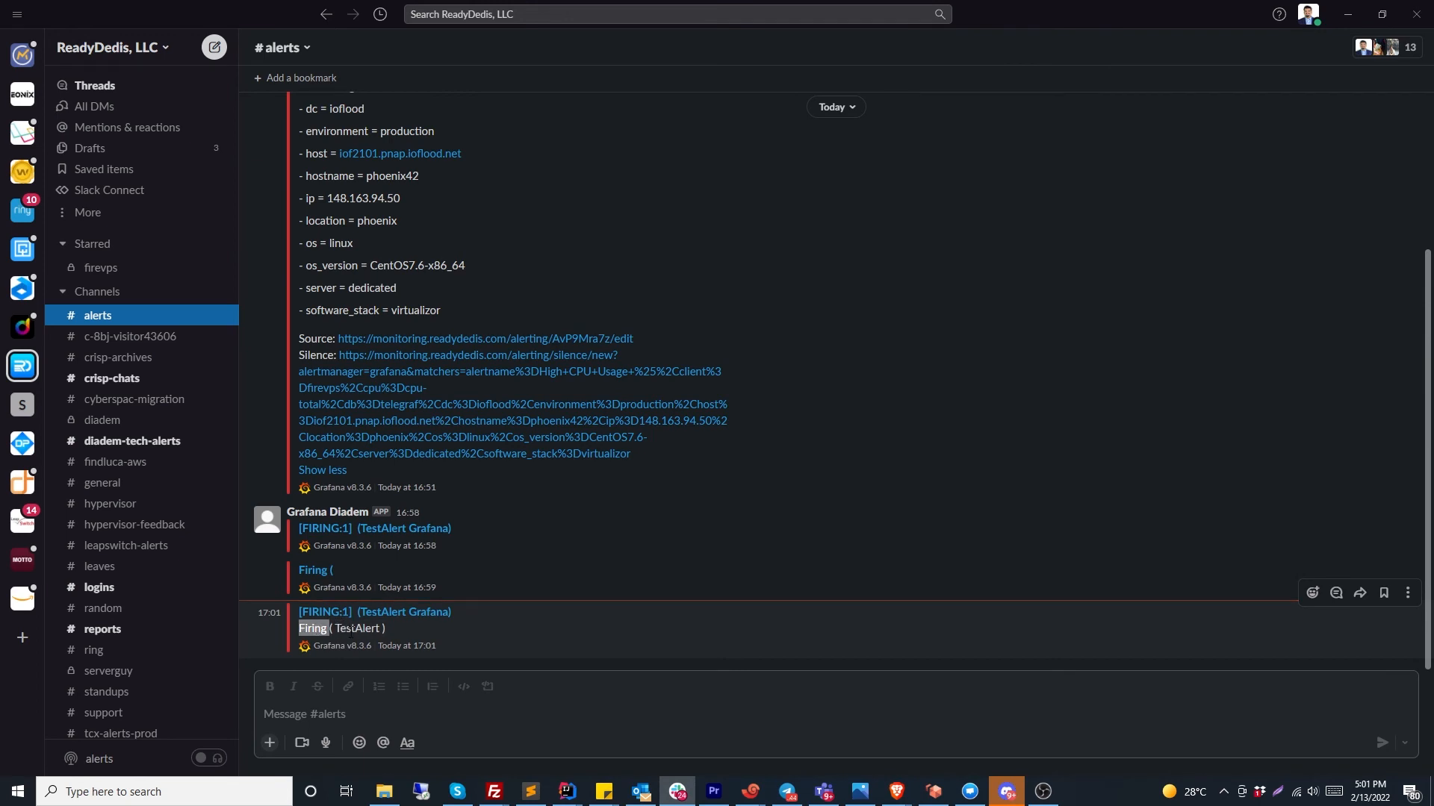
triple_click(467, 611)
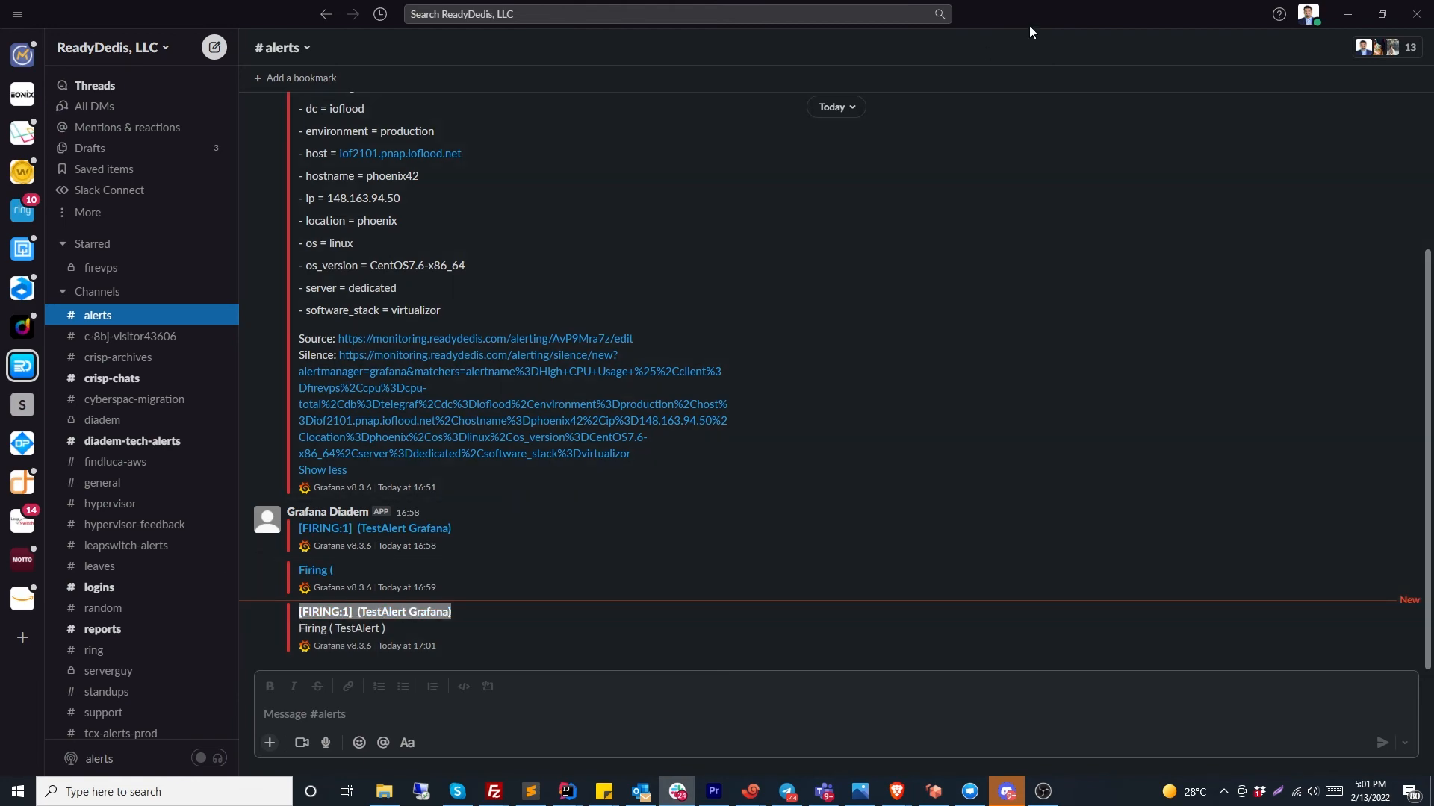
key("alt+Tab")
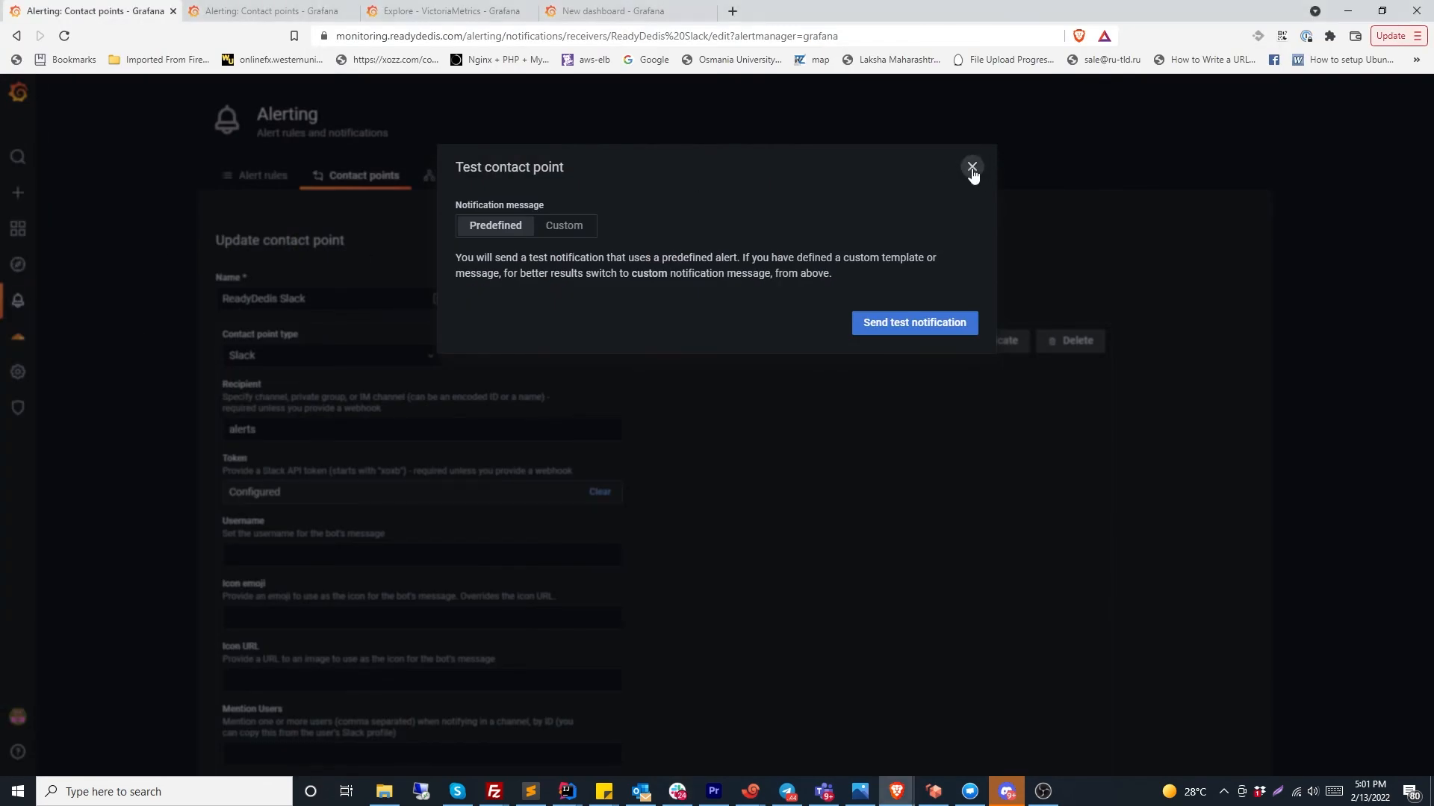
Close the contact point test dialog and enter {{ template "alert_subject }} as the Slack message Title, above the alert_template Text Body
left_click(973, 168)
scroll(714, 424, "down", 7)
left_click_drag(387, 561, 141, 535)
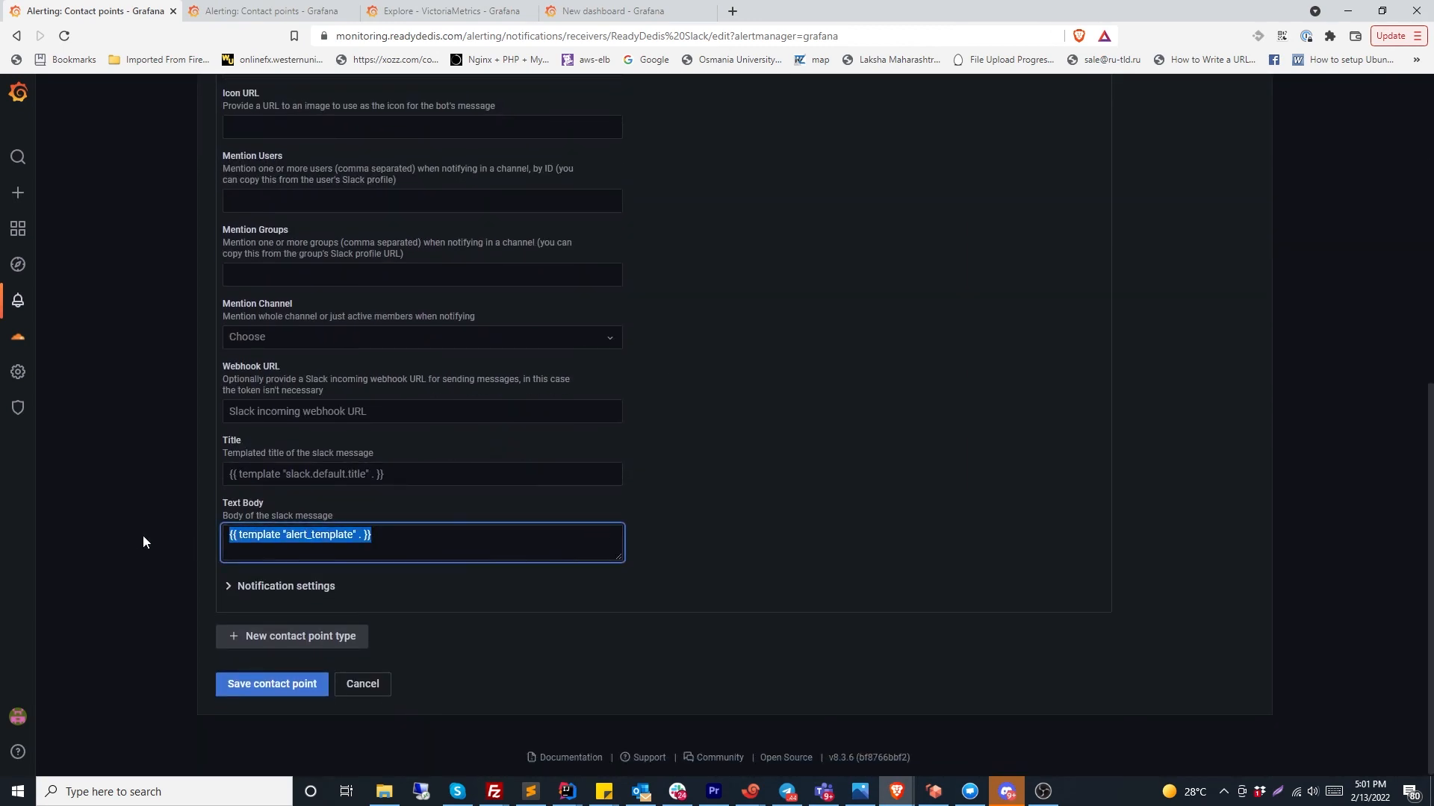
left_click(413, 471)
type("{{")
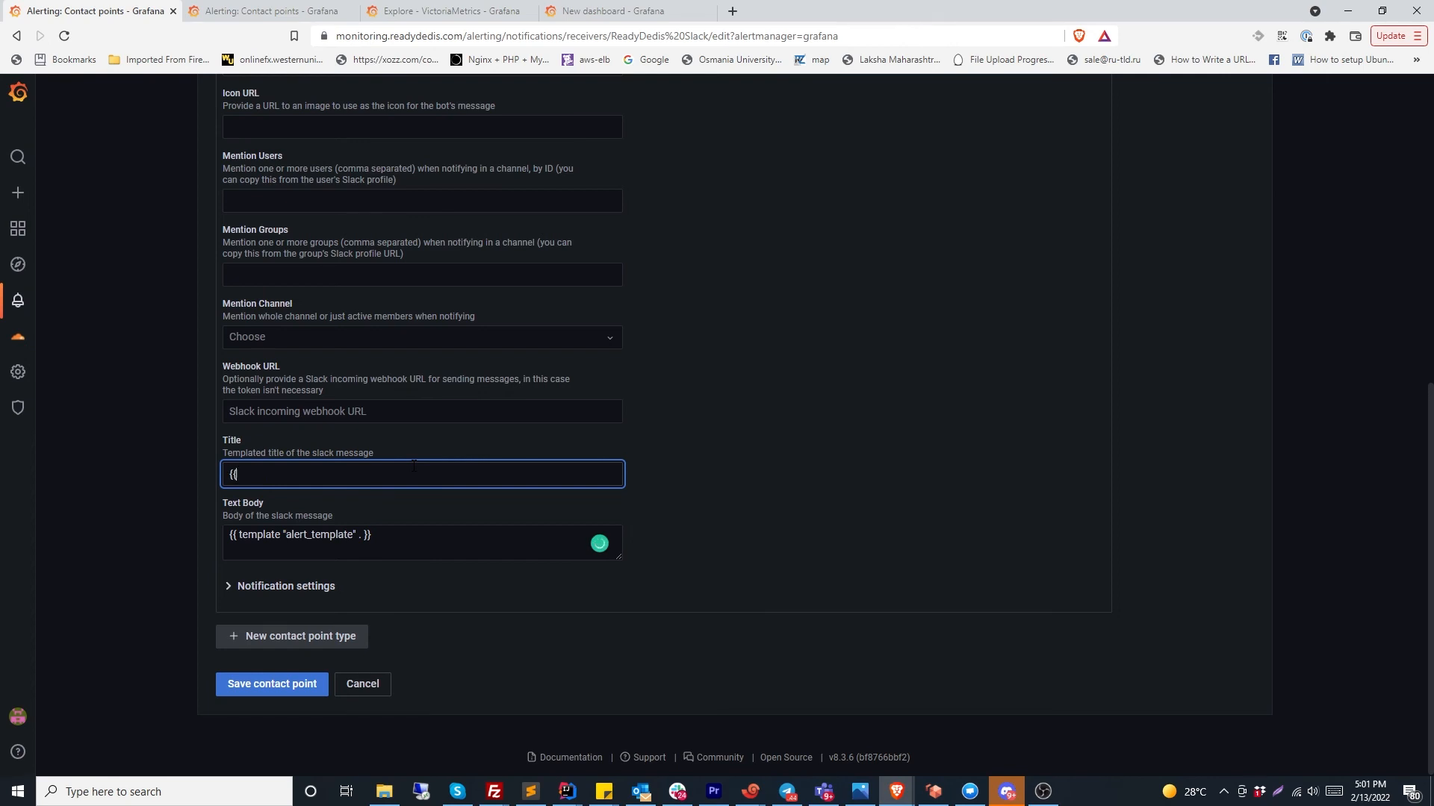
type(" template \"alert_subject }}")
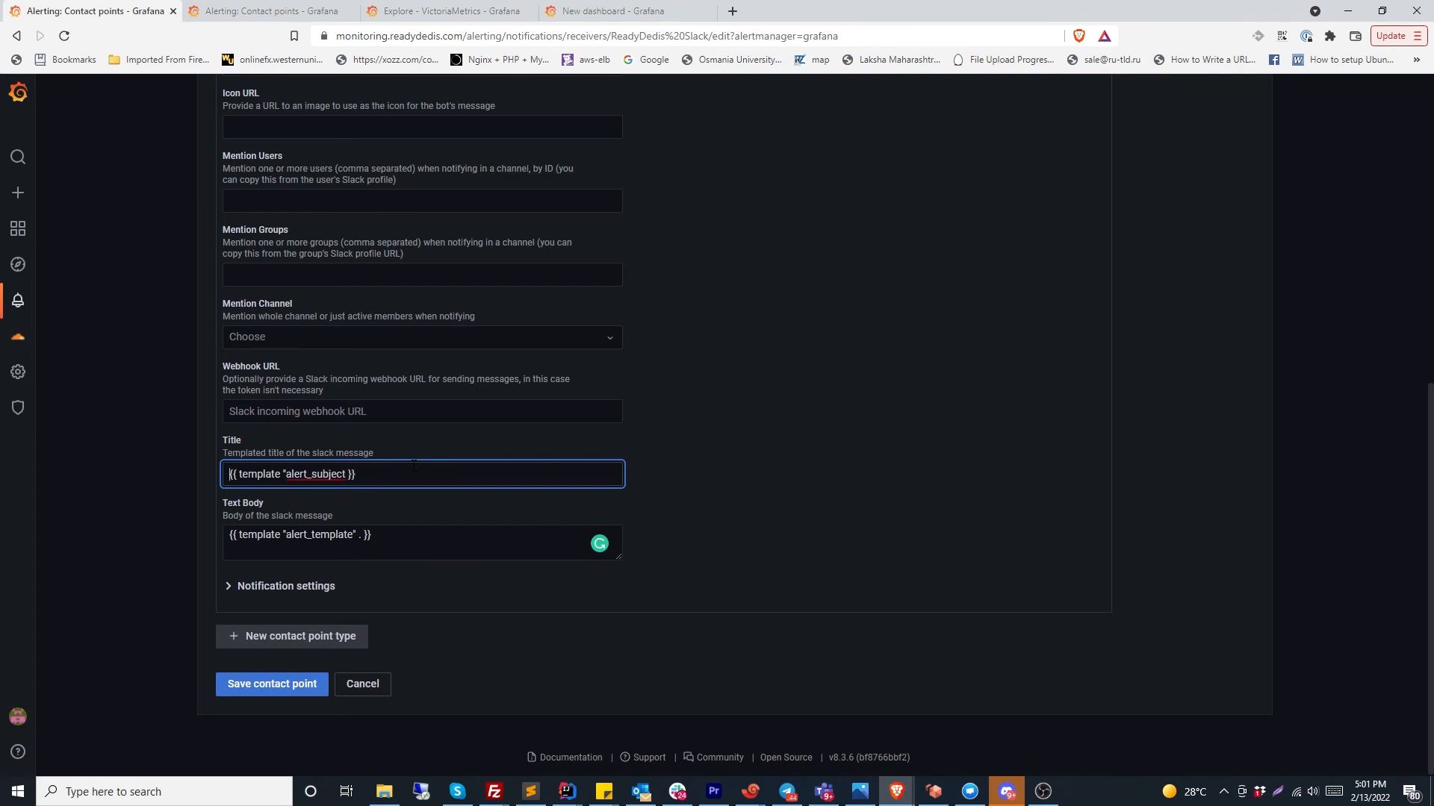
left_click(1433, 374)
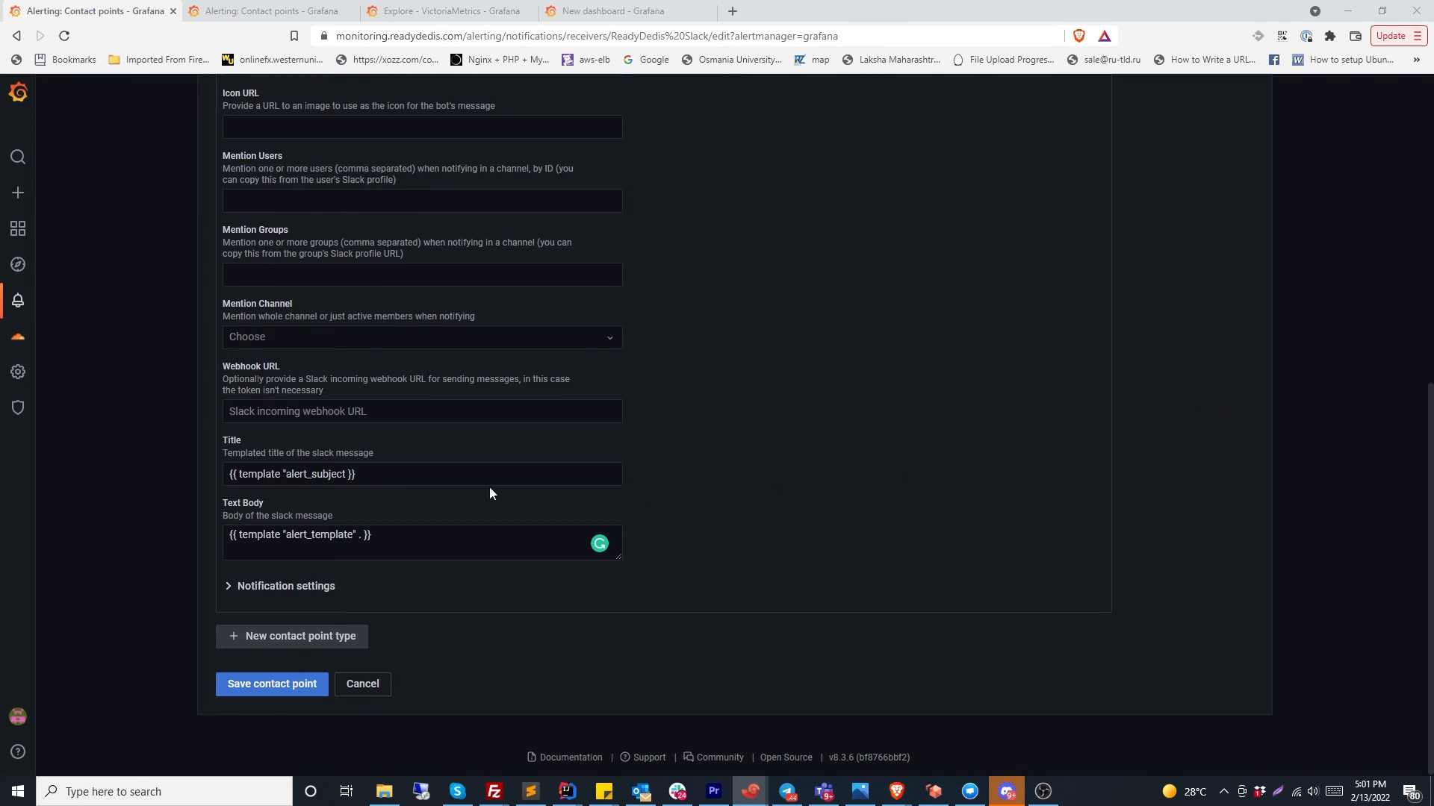
Wrap the Title's template call between {{ range .Alerts.Firing }} and {{ end }}, and save the contact point
left_click(389, 481)
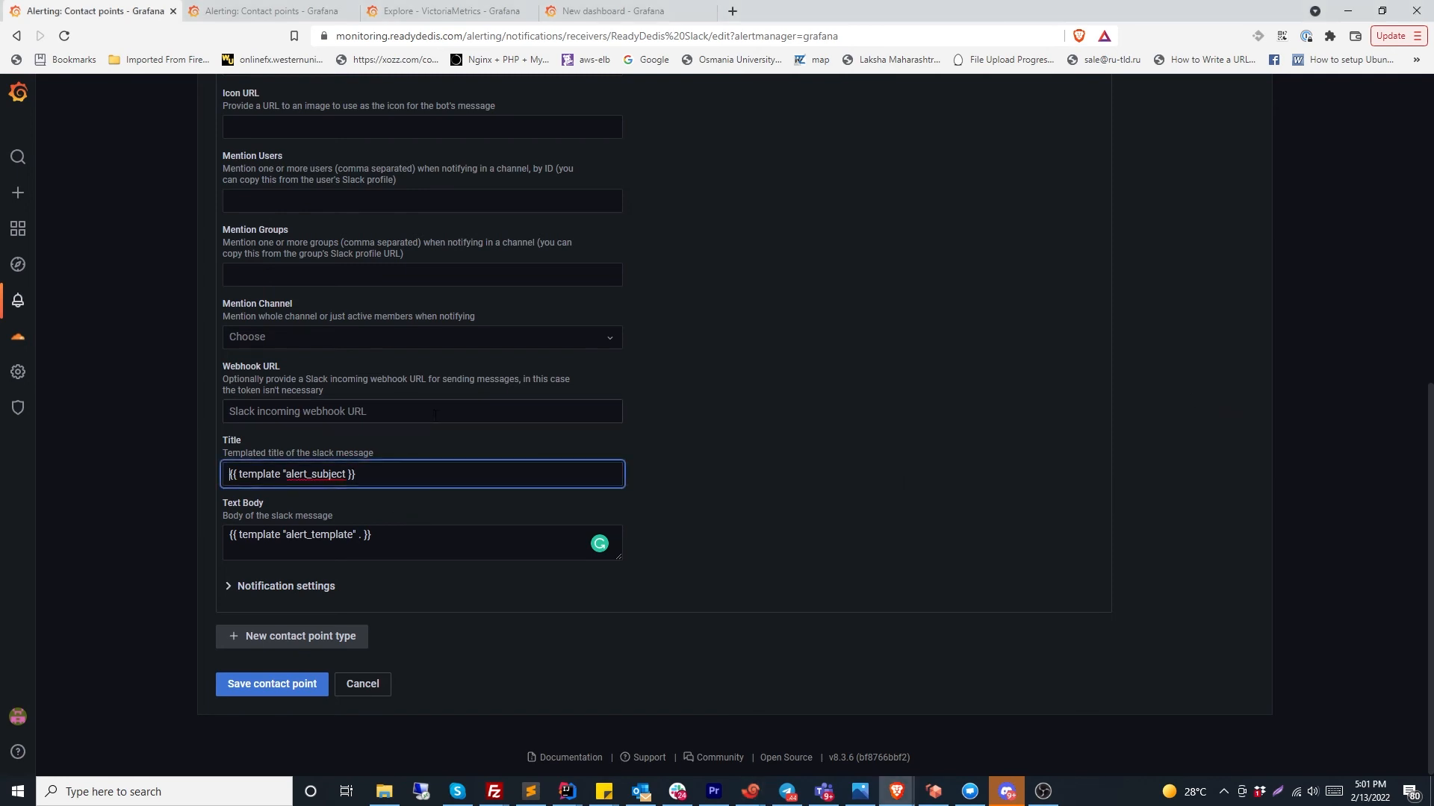
type("{{ range")
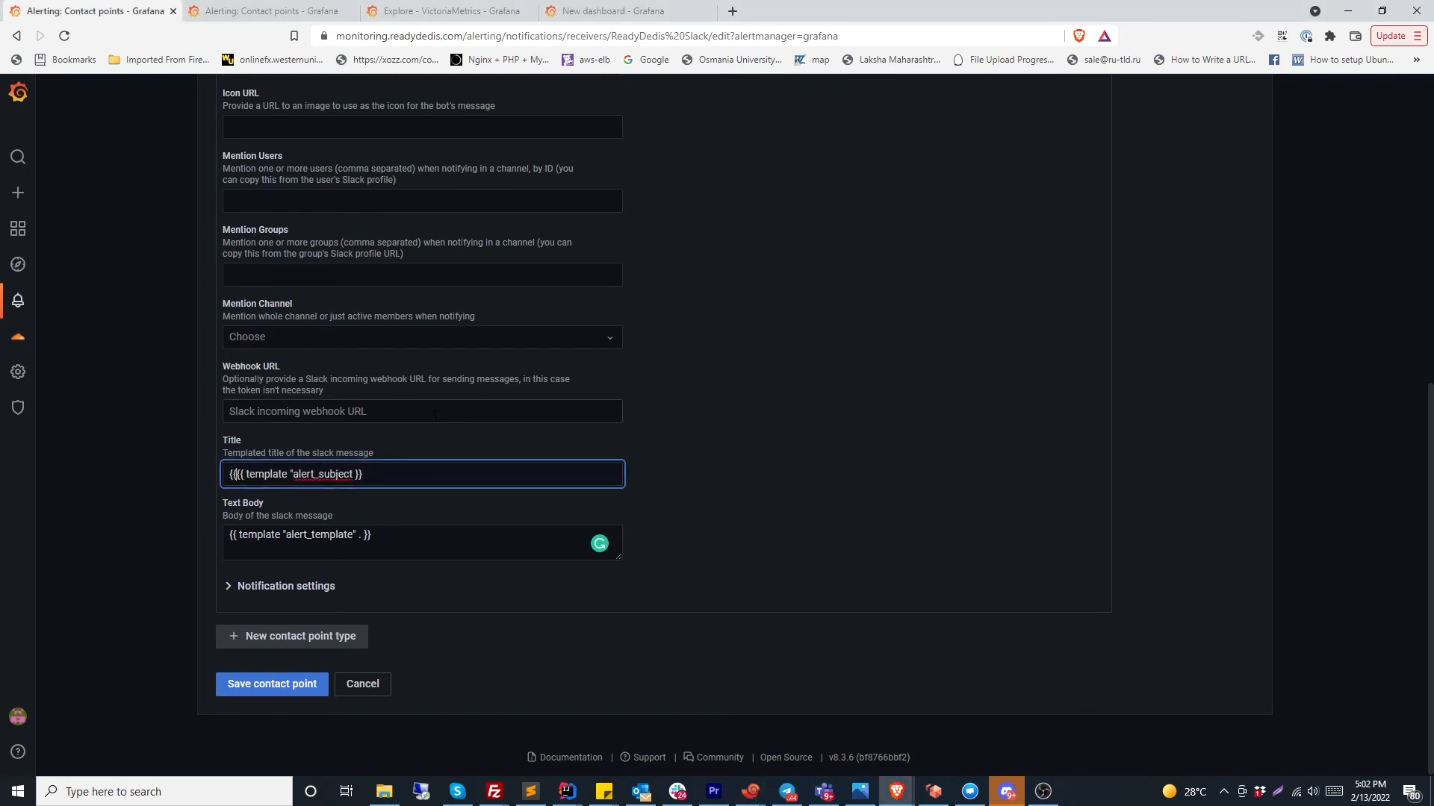
type(" .Alerts")
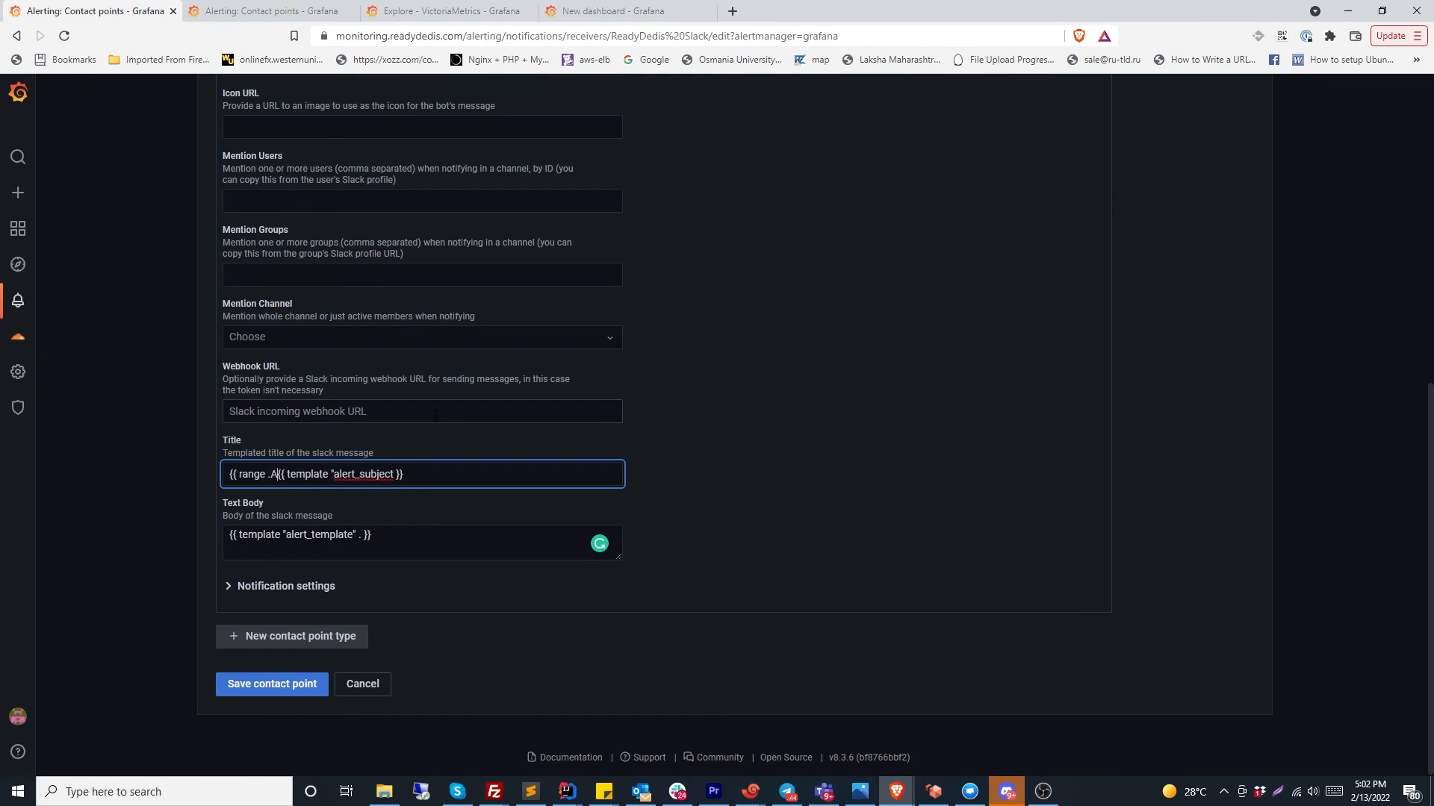
type(".Firing }}")
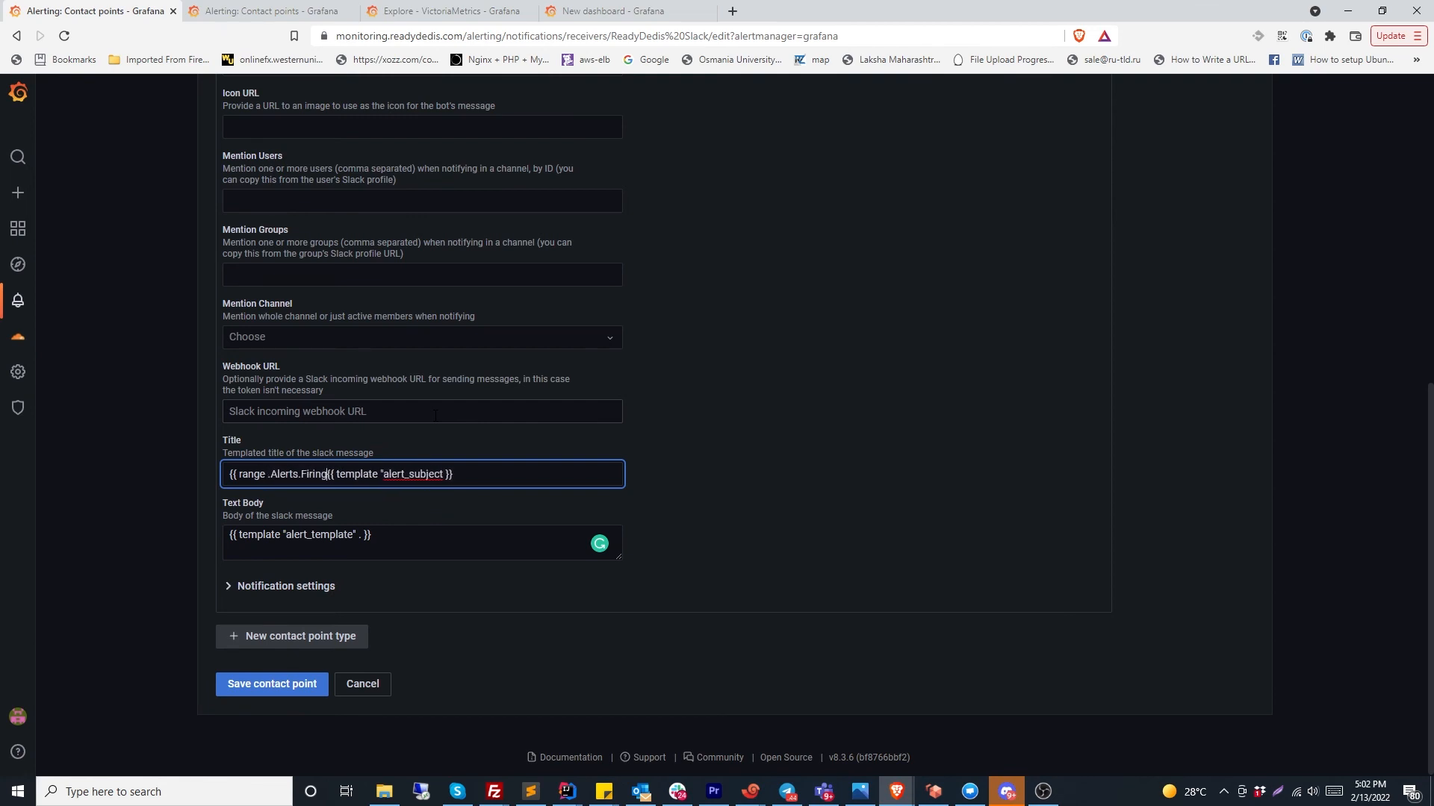
type(" {{")
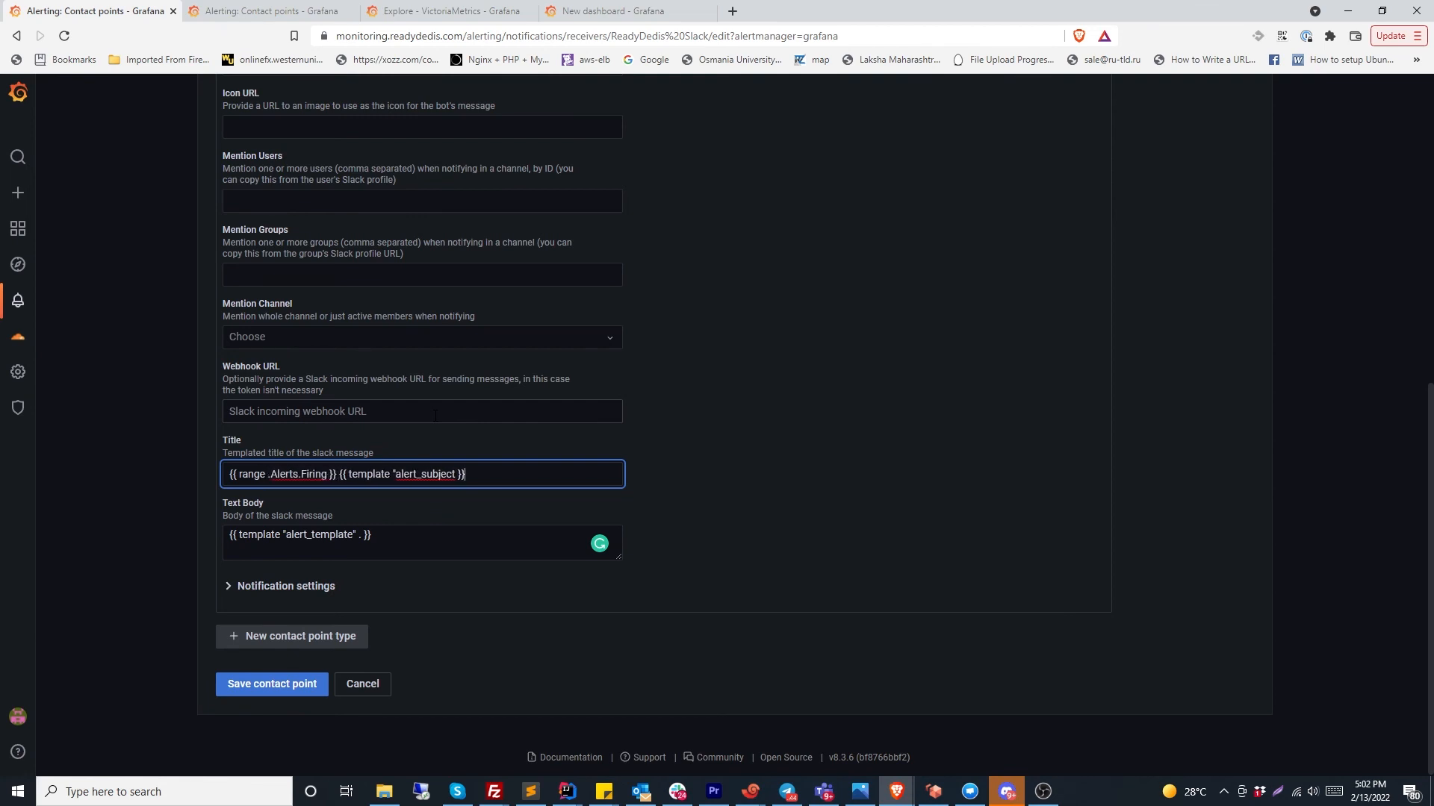
type(" template \"alert_subject }} {{ end }}")
left_click(299, 683)
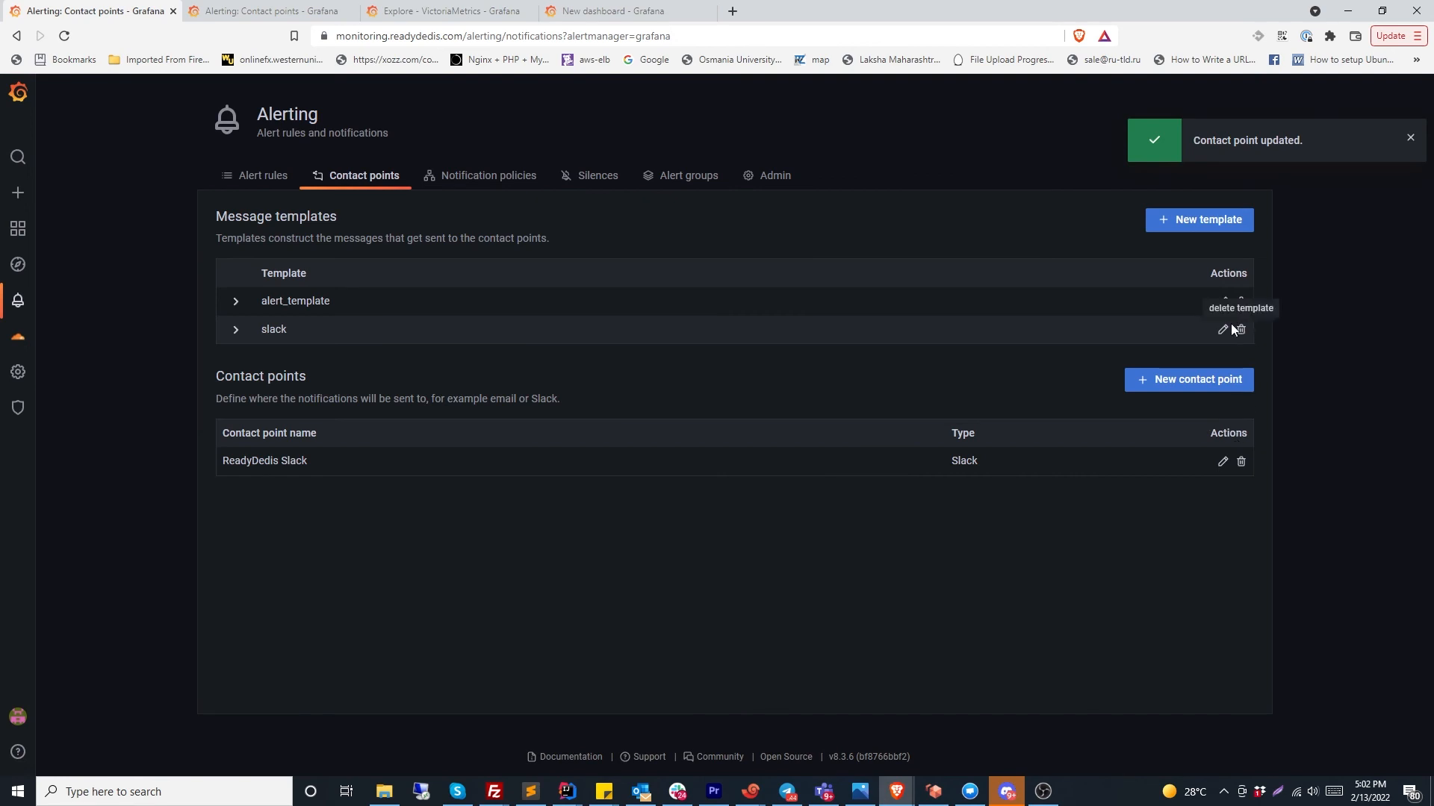
Send a predefined test notification from the ReadyDedis Slack contact point, inspect the newest message in Slack, and return to Grafana
left_click(1221, 303)
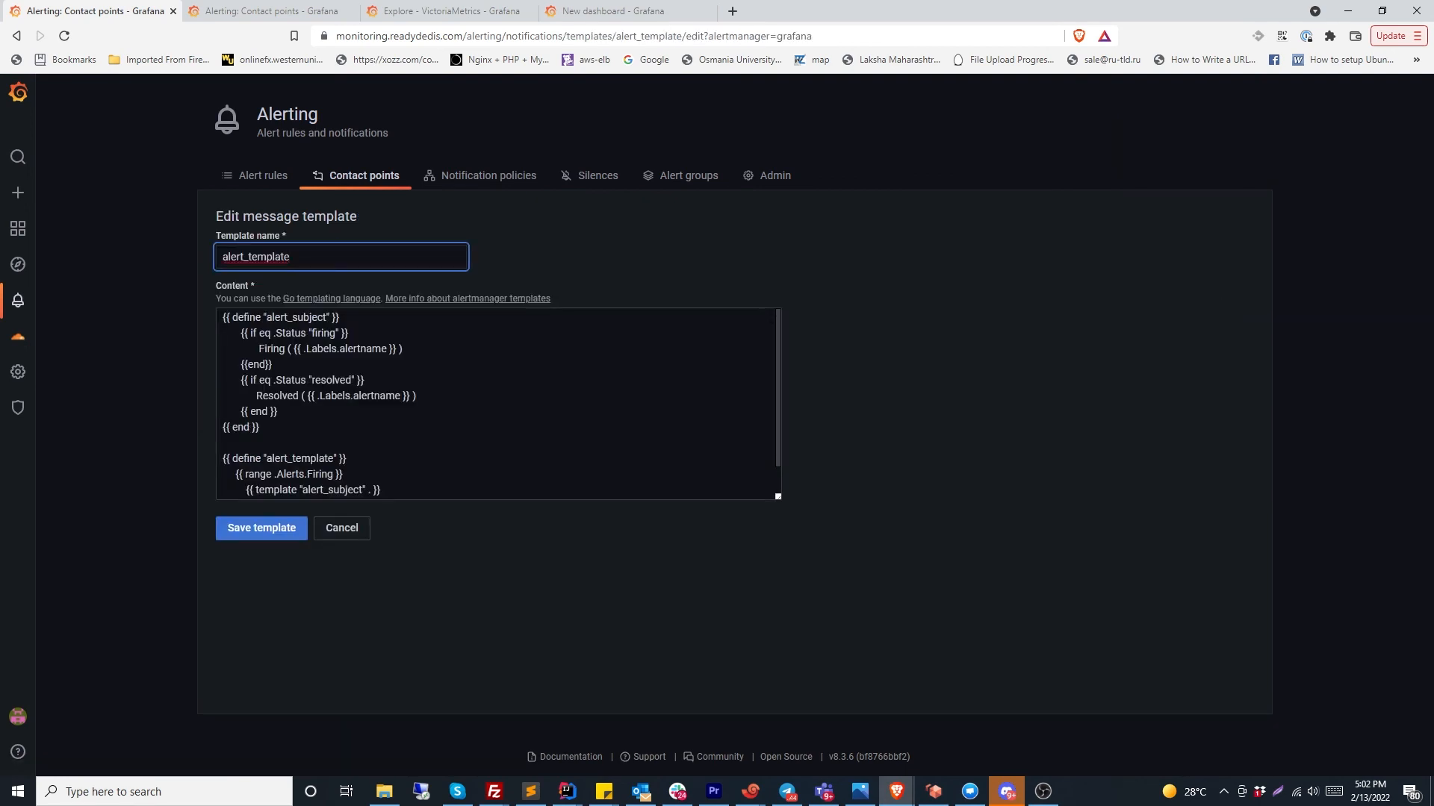
left_click(351, 526)
left_click(1222, 461)
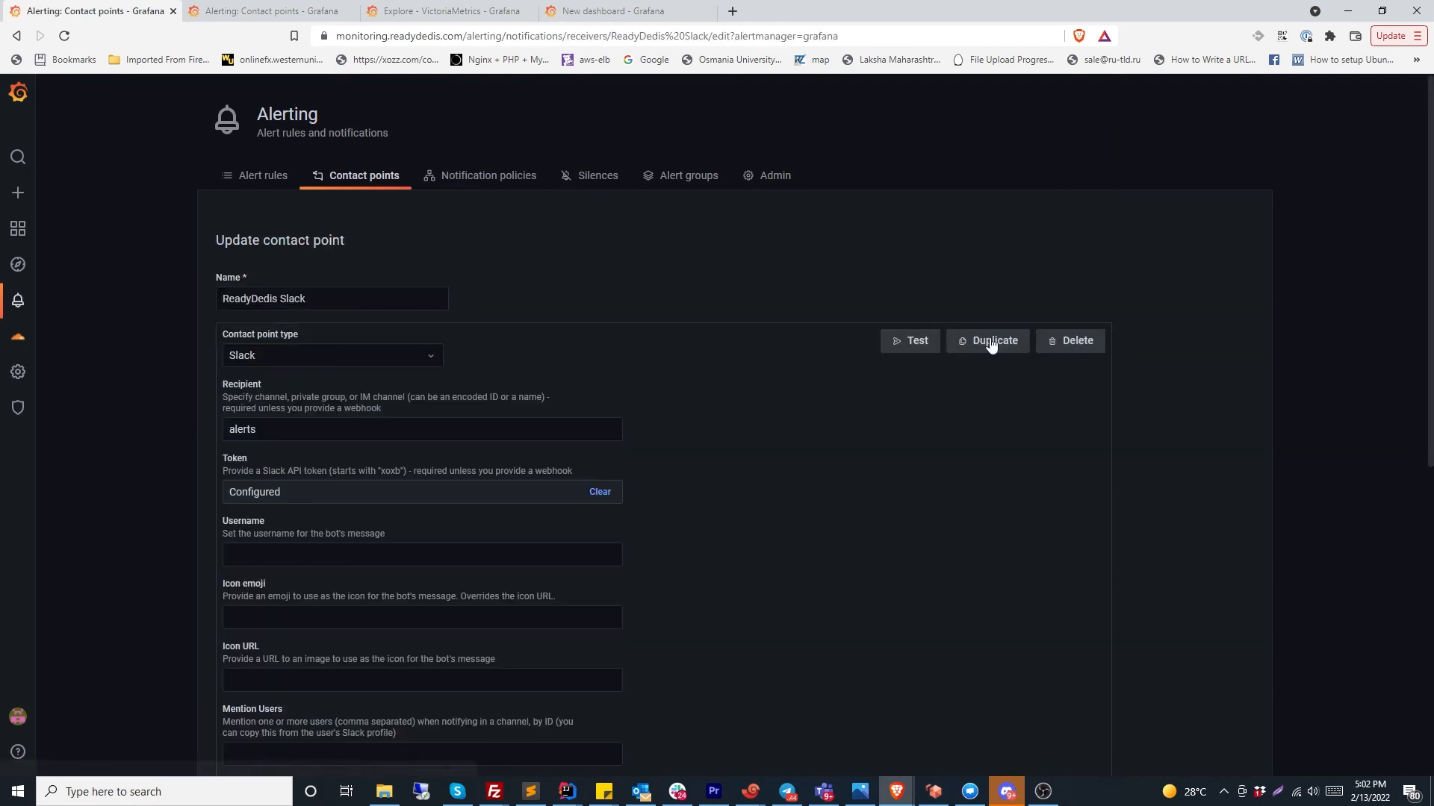
left_click(925, 341)
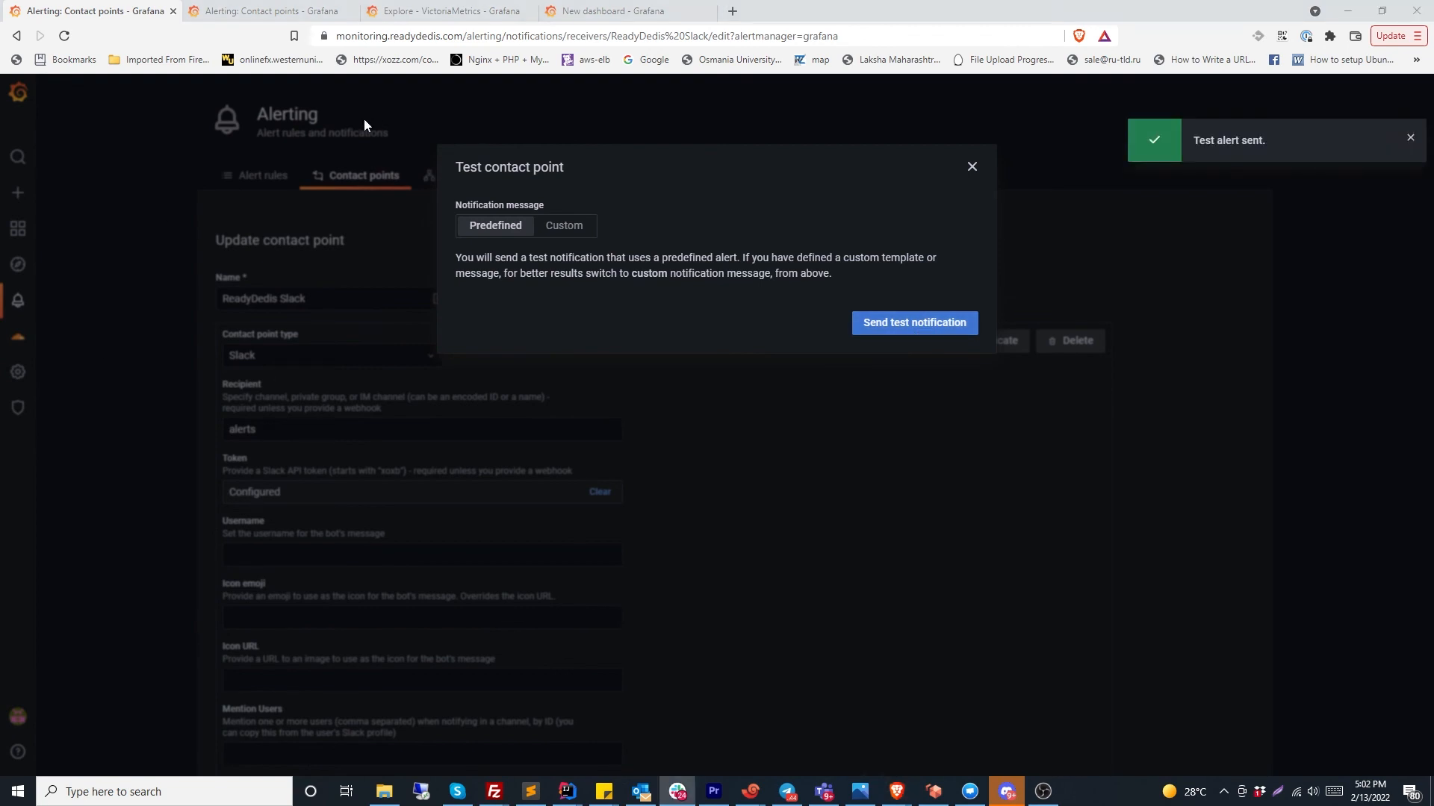
left_click(973, 168)
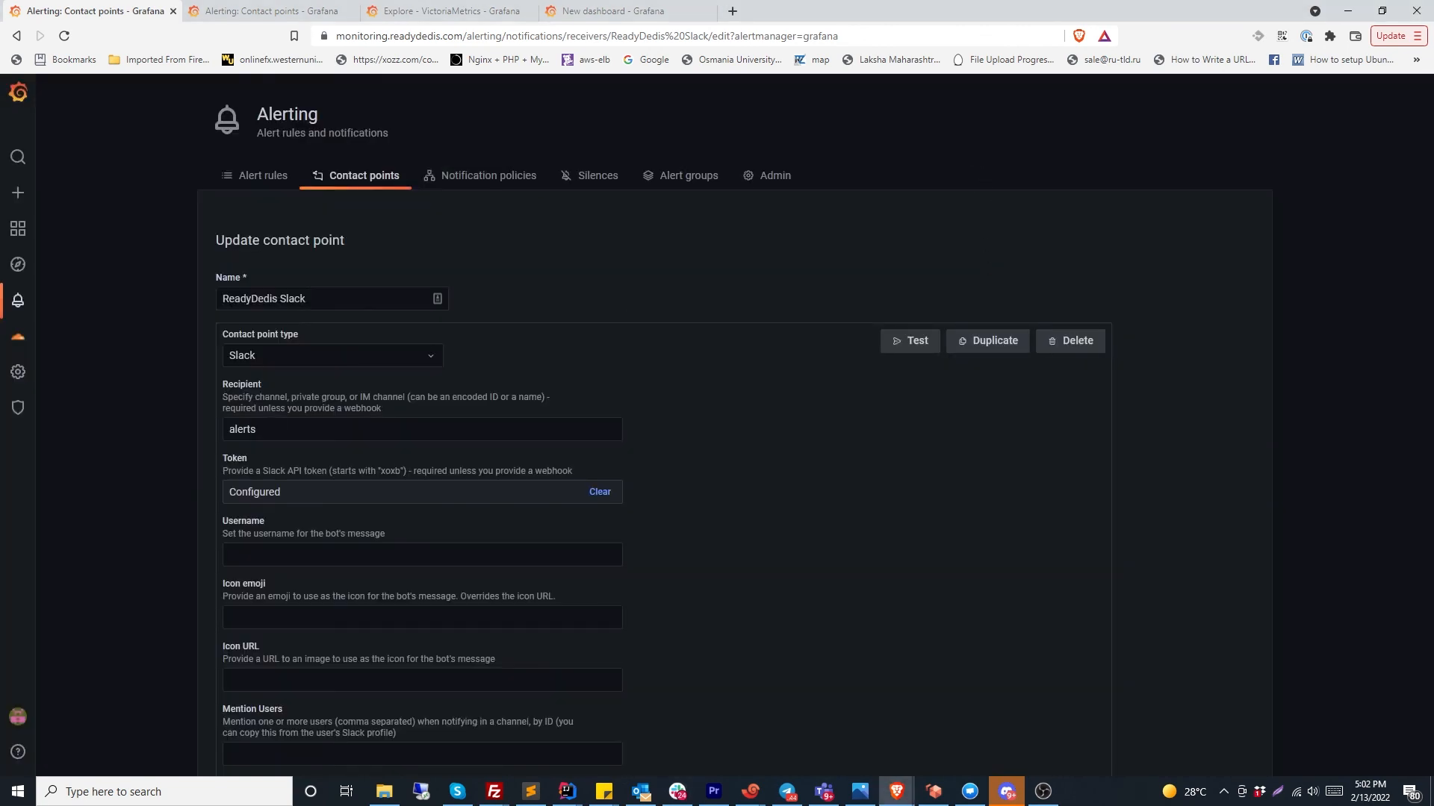
key("alt+Tab")
left_click_drag(438, 651, 291, 647)
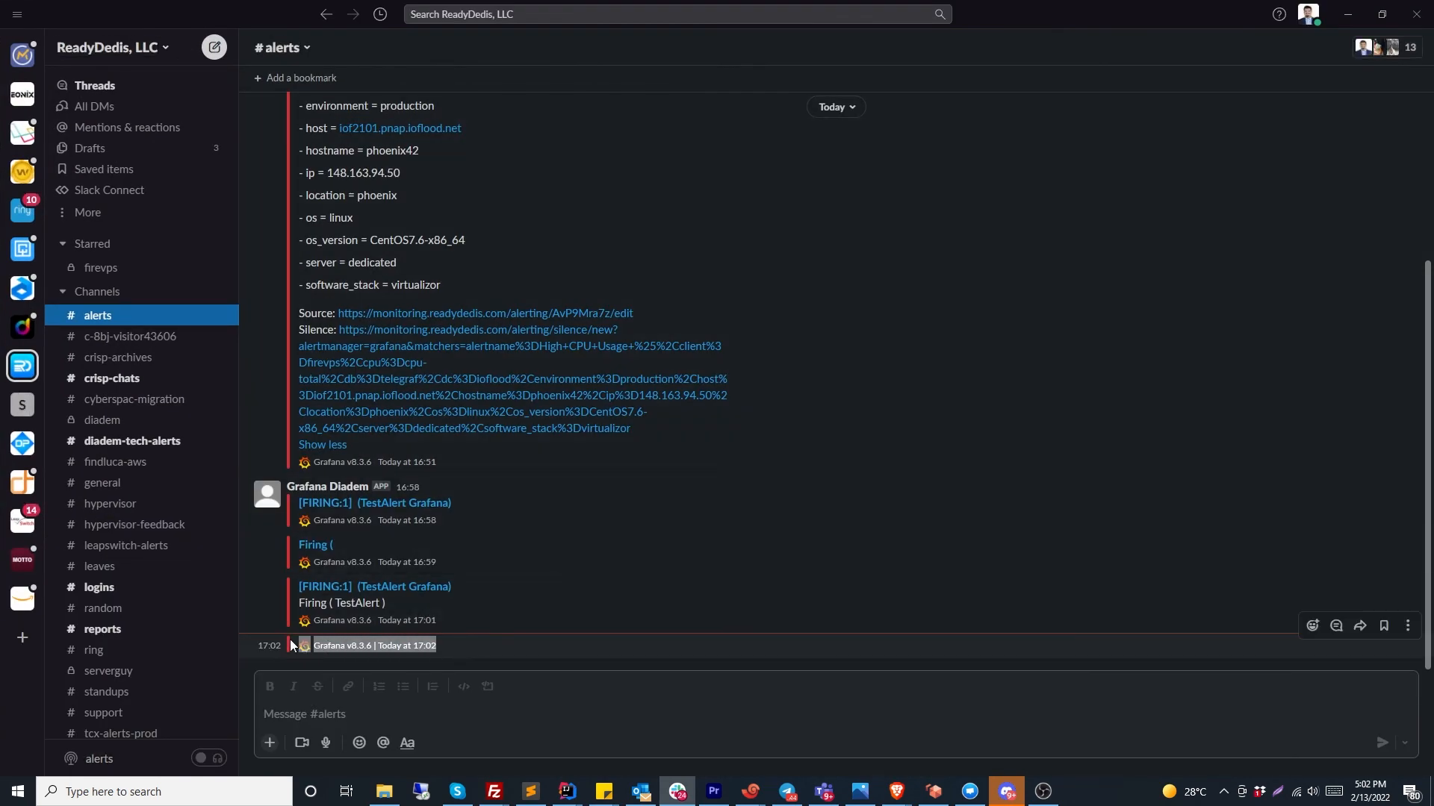
key("alt+Tab")
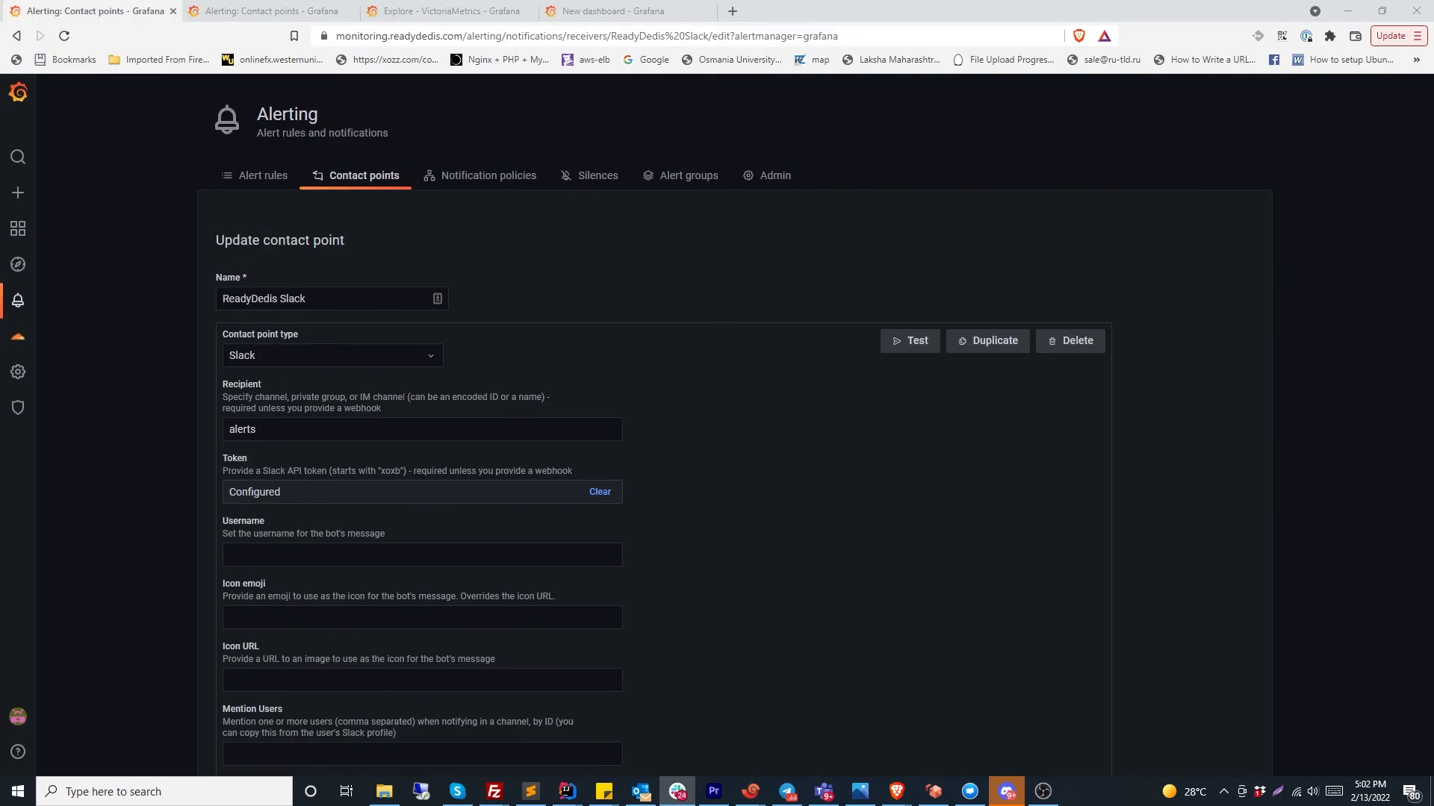
Correct the contact point's Title to {{ range .Alerts.Firing }} {{ template "alert_subject" . }} {{ end }} and save it
scroll(404, 512, "down", 7)
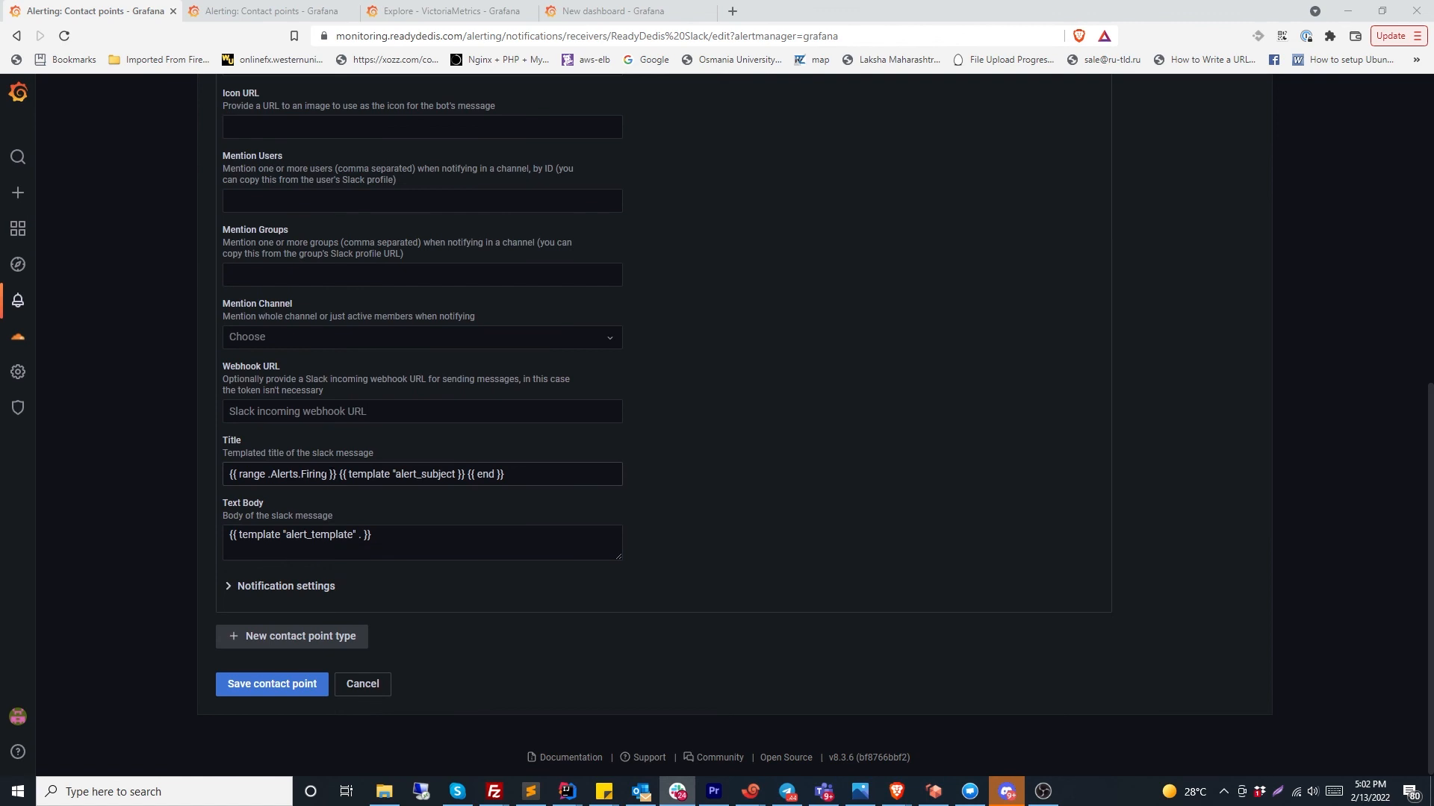
double_click(323, 475)
left_click(323, 475)
left_click(205, 483)
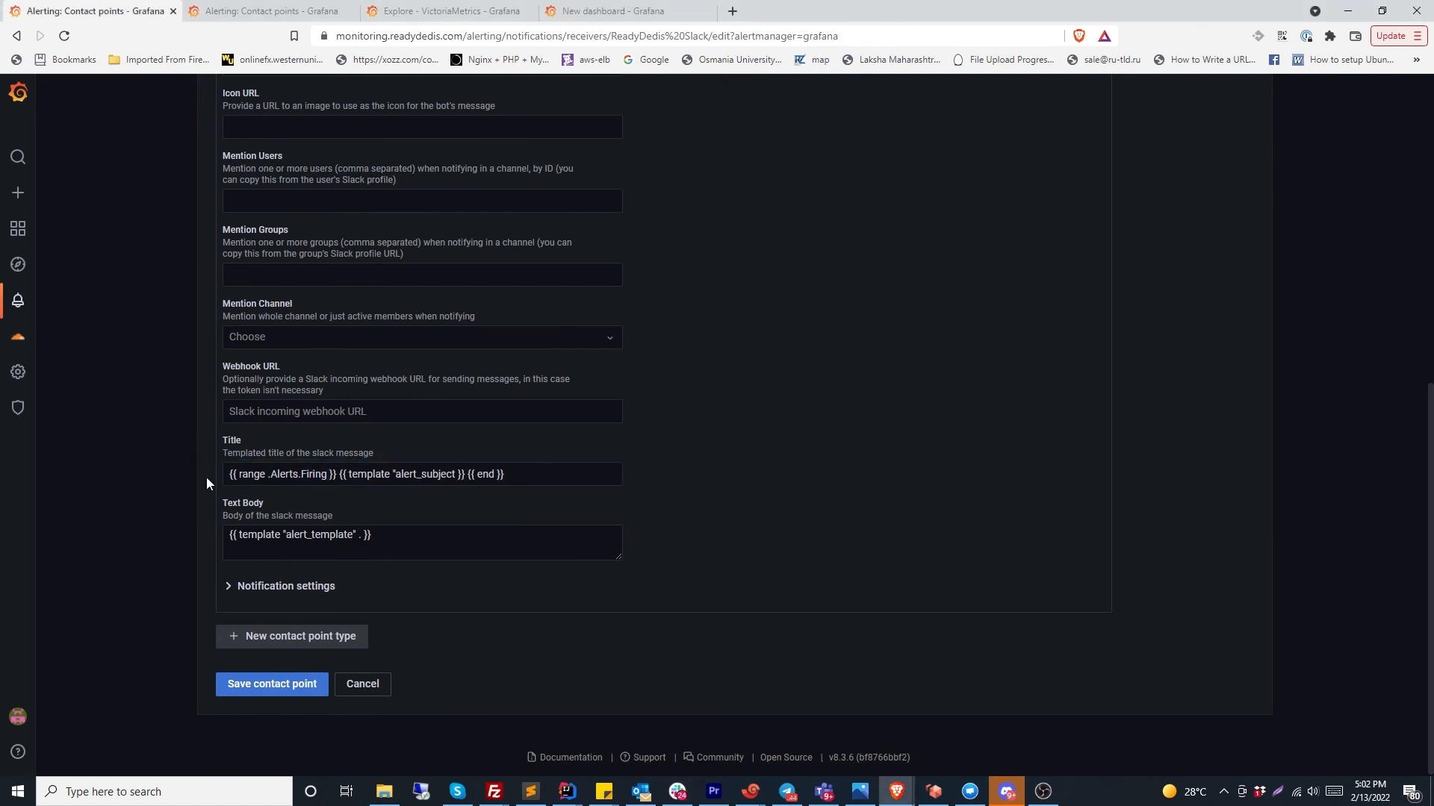
left_click(229, 475)
double_click(323, 474)
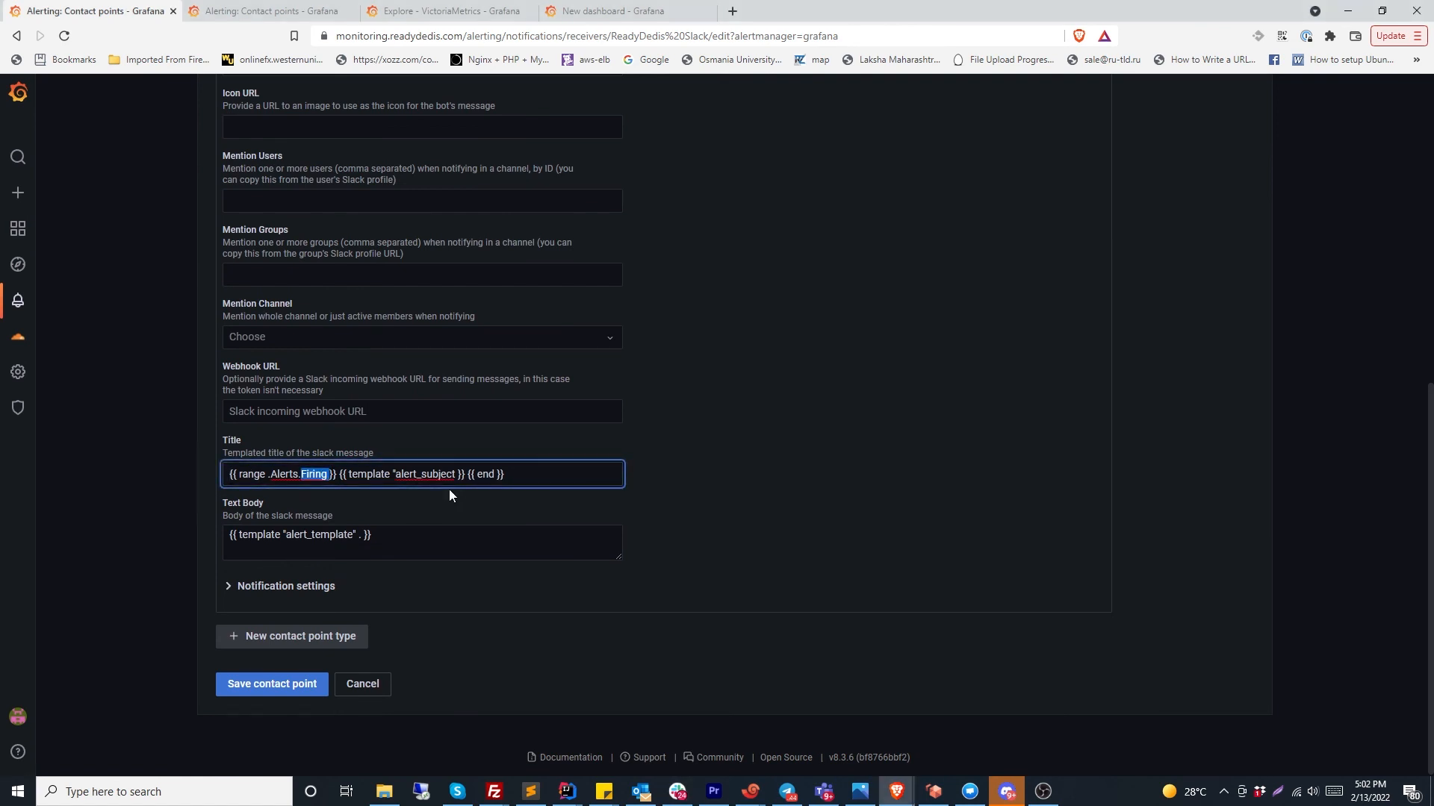
left_click(455, 474)
type("\".")
type(".")
left_click(463, 663)
left_click(282, 684)
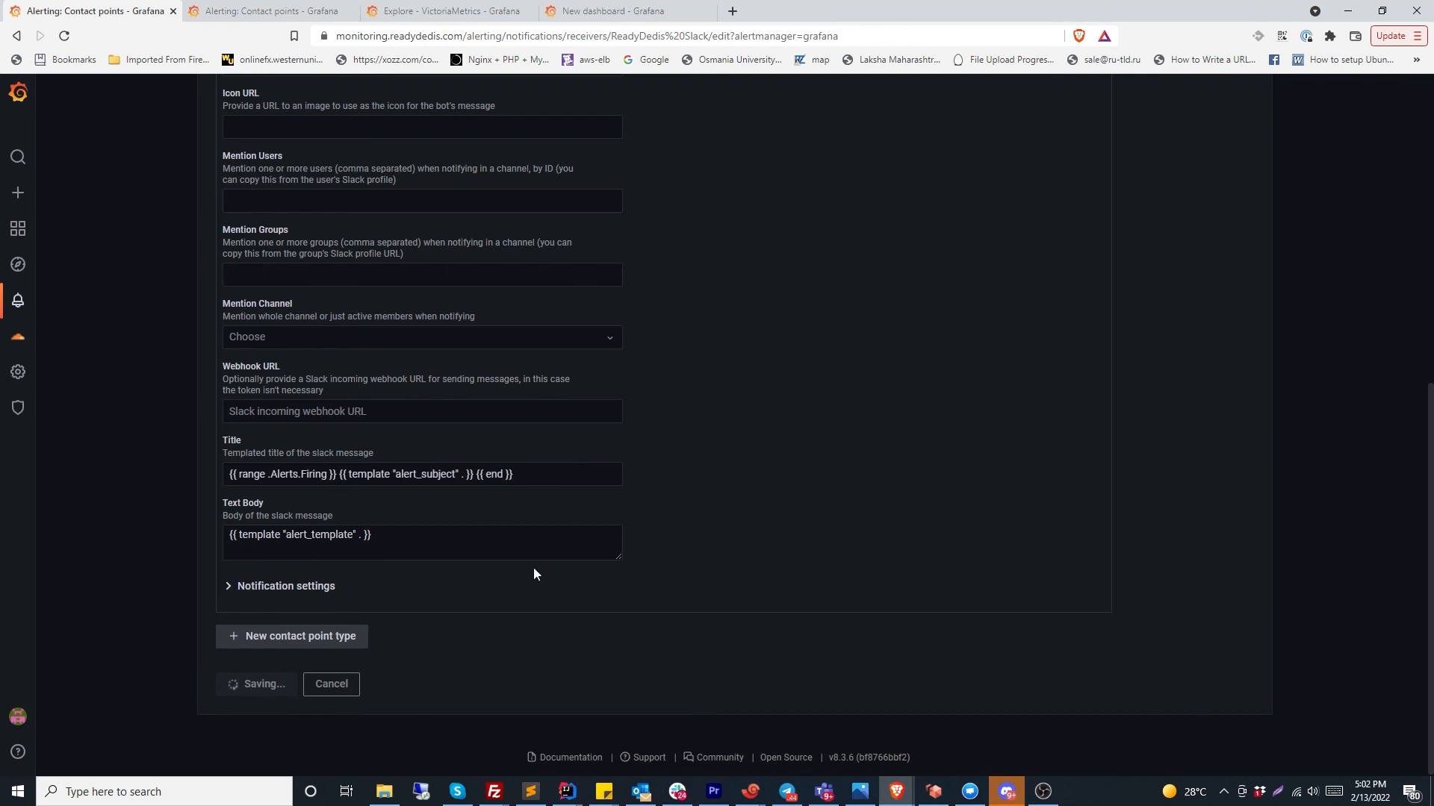
Send another predefined test notification from the ReadyDedis Slack contact point and examine the new message's title and body in Slack
left_click(1220, 462)
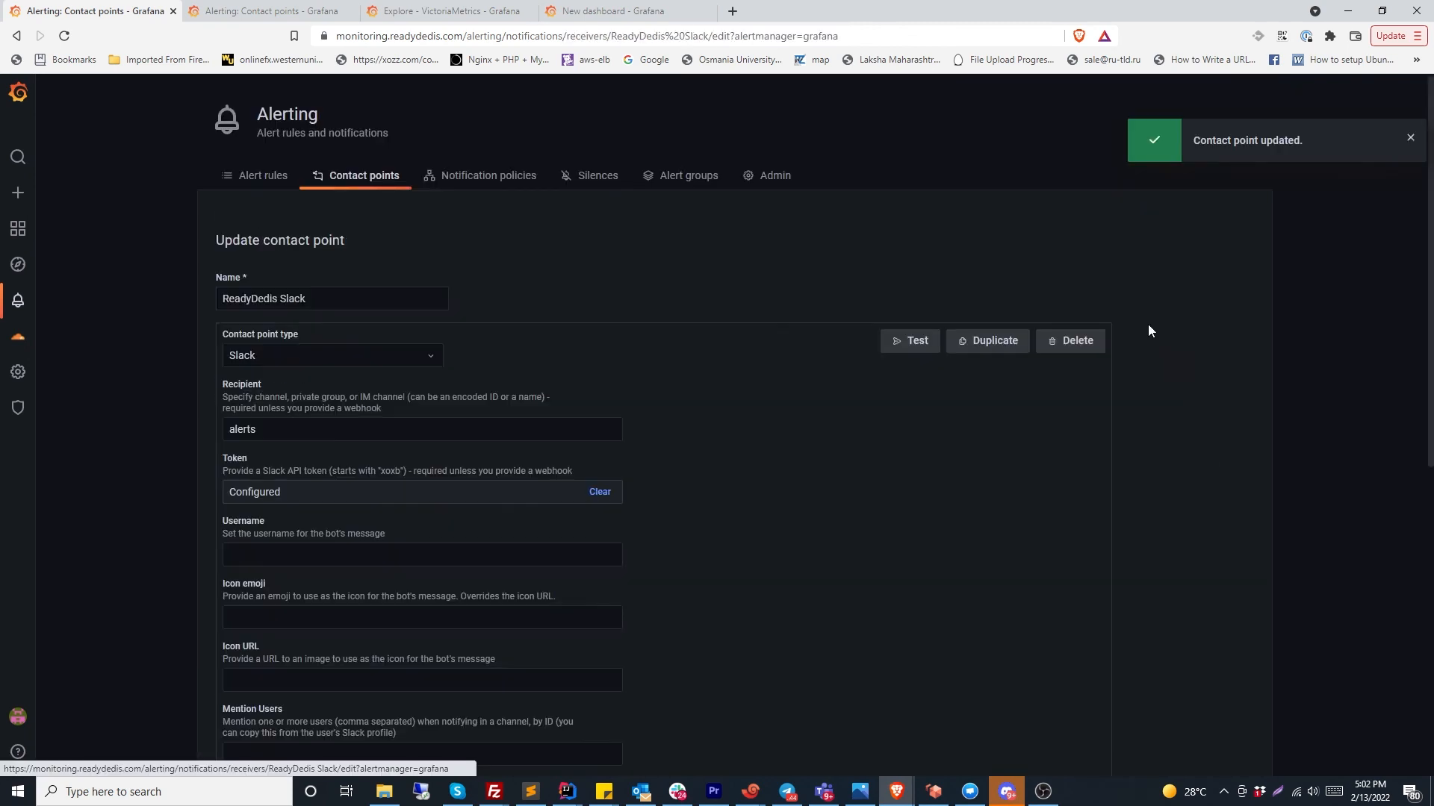
left_click(904, 341)
left_click(926, 325)
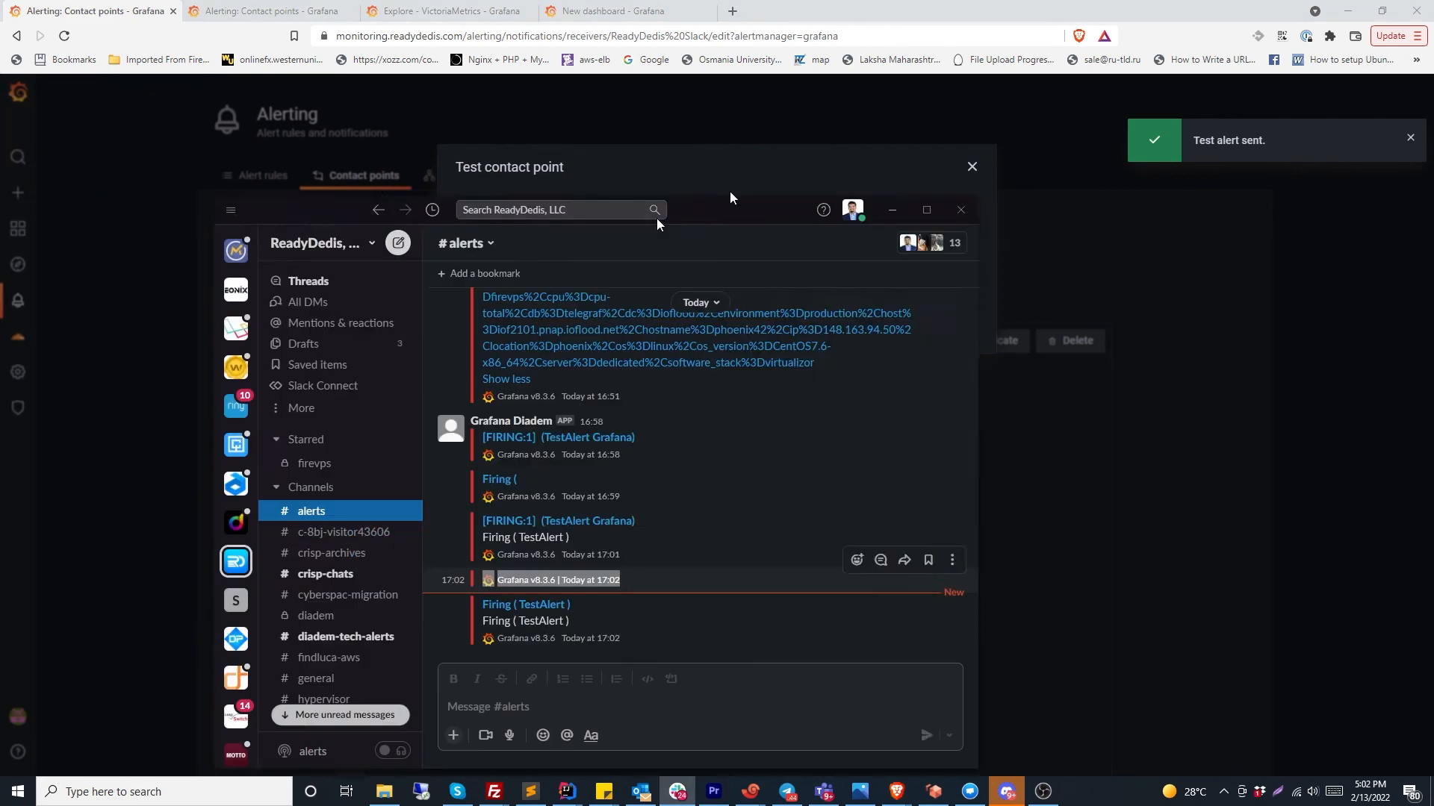
left_click_drag(730, 197, 702, 2)
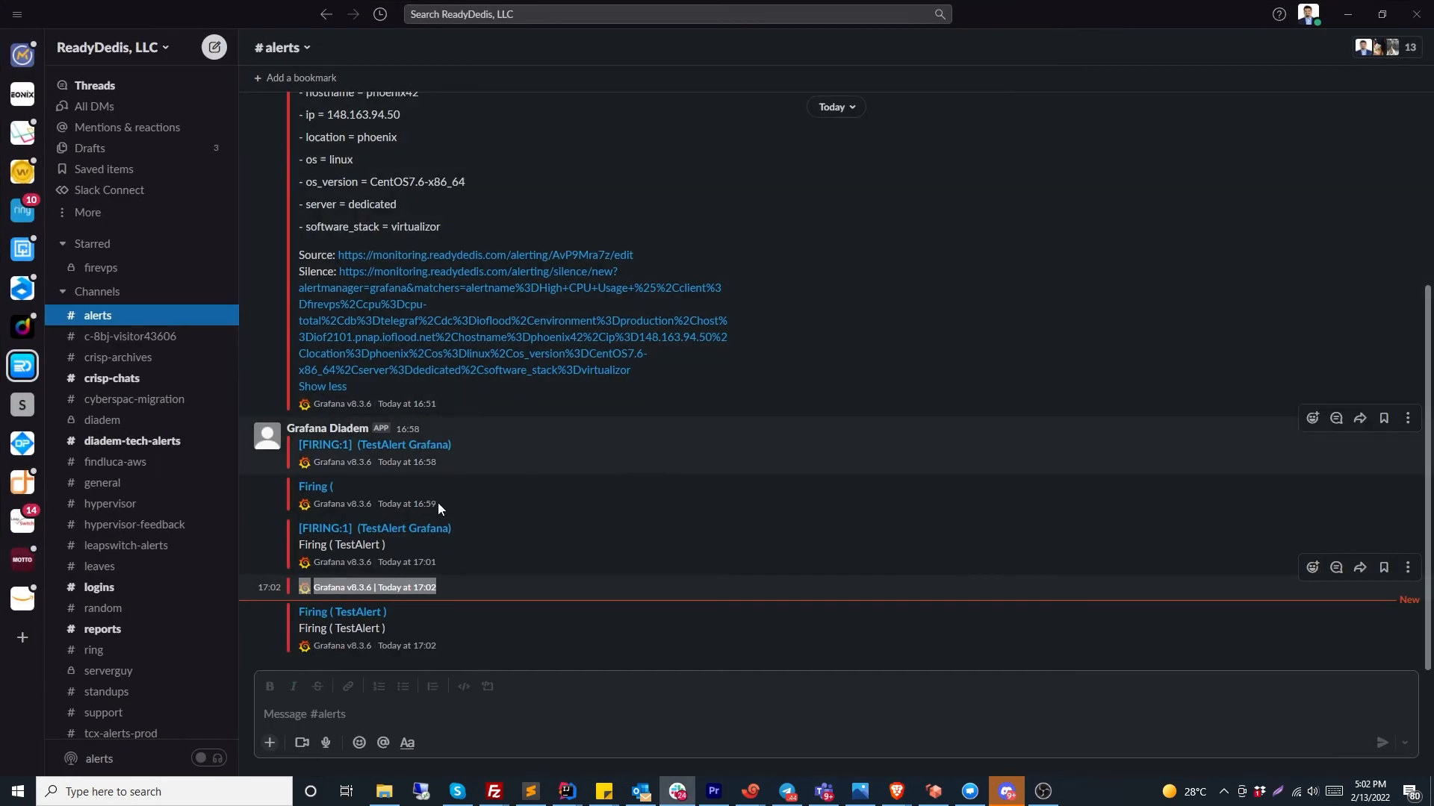
left_click(446, 627)
left_click_drag(409, 615, 297, 612)
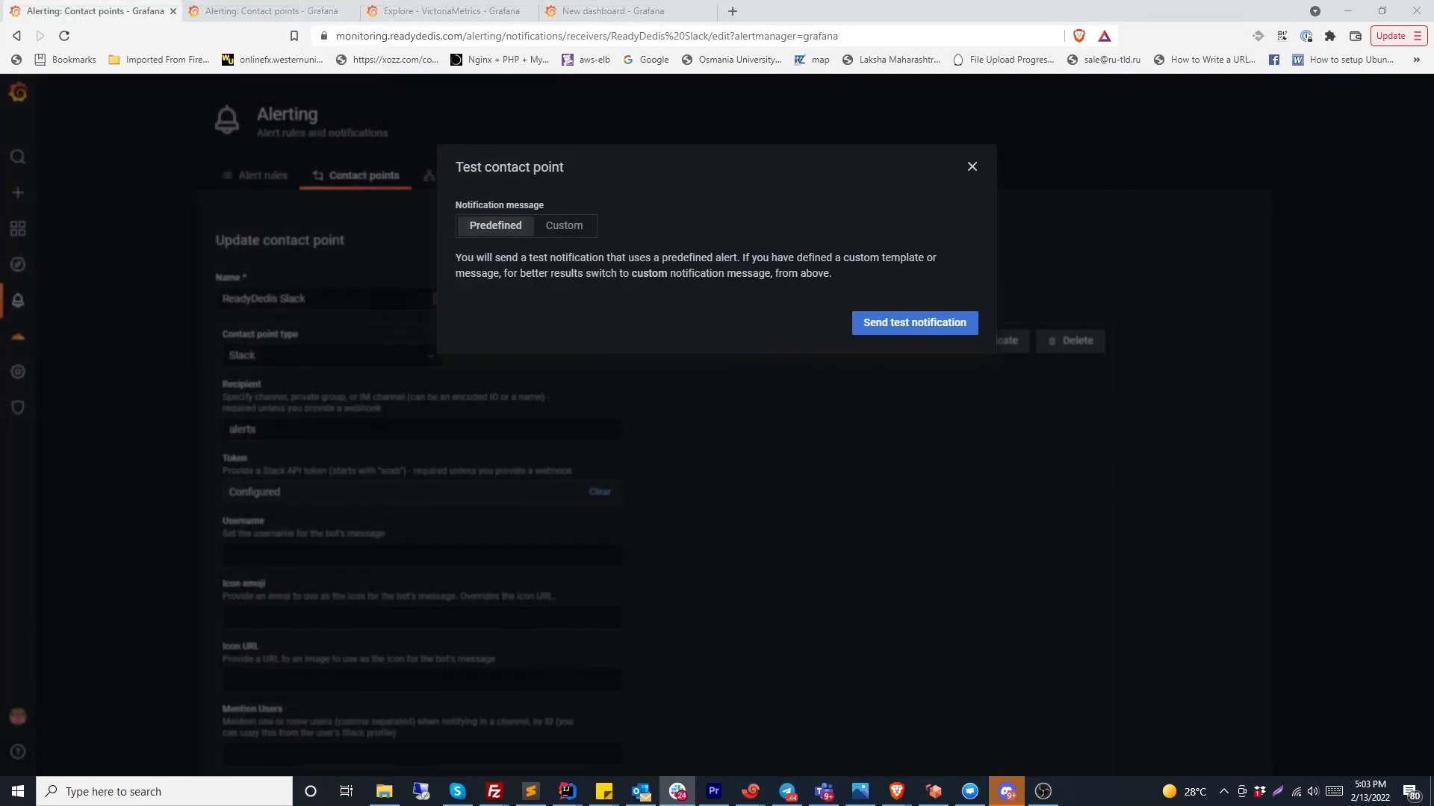
Return to Grafana, review the ReadyDedis Slack contact point's Title and Text Body templates, and leave the form without saving
left_click(972, 169)
scroll(694, 545, "down", 7)
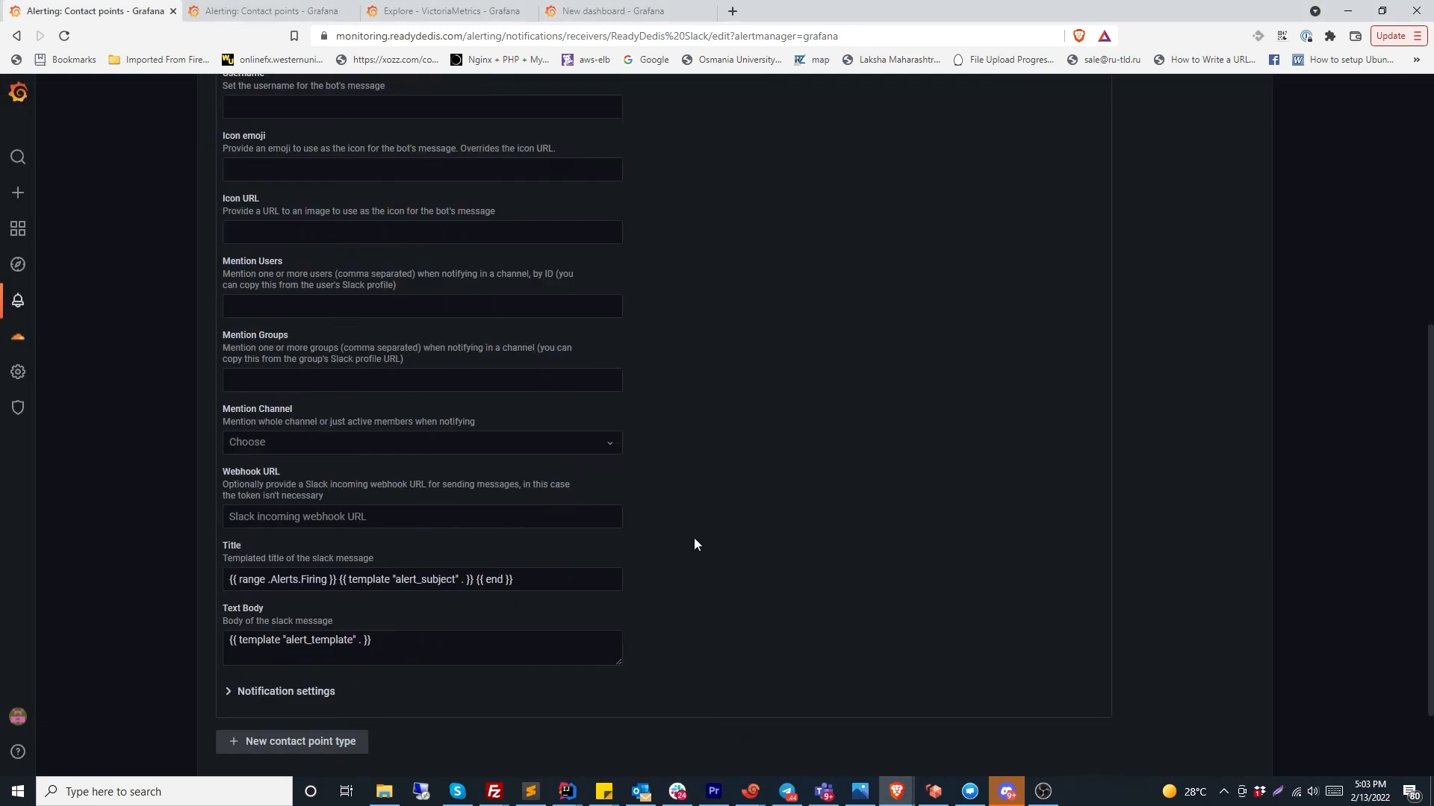
left_click_drag(552, 478, 170, 480)
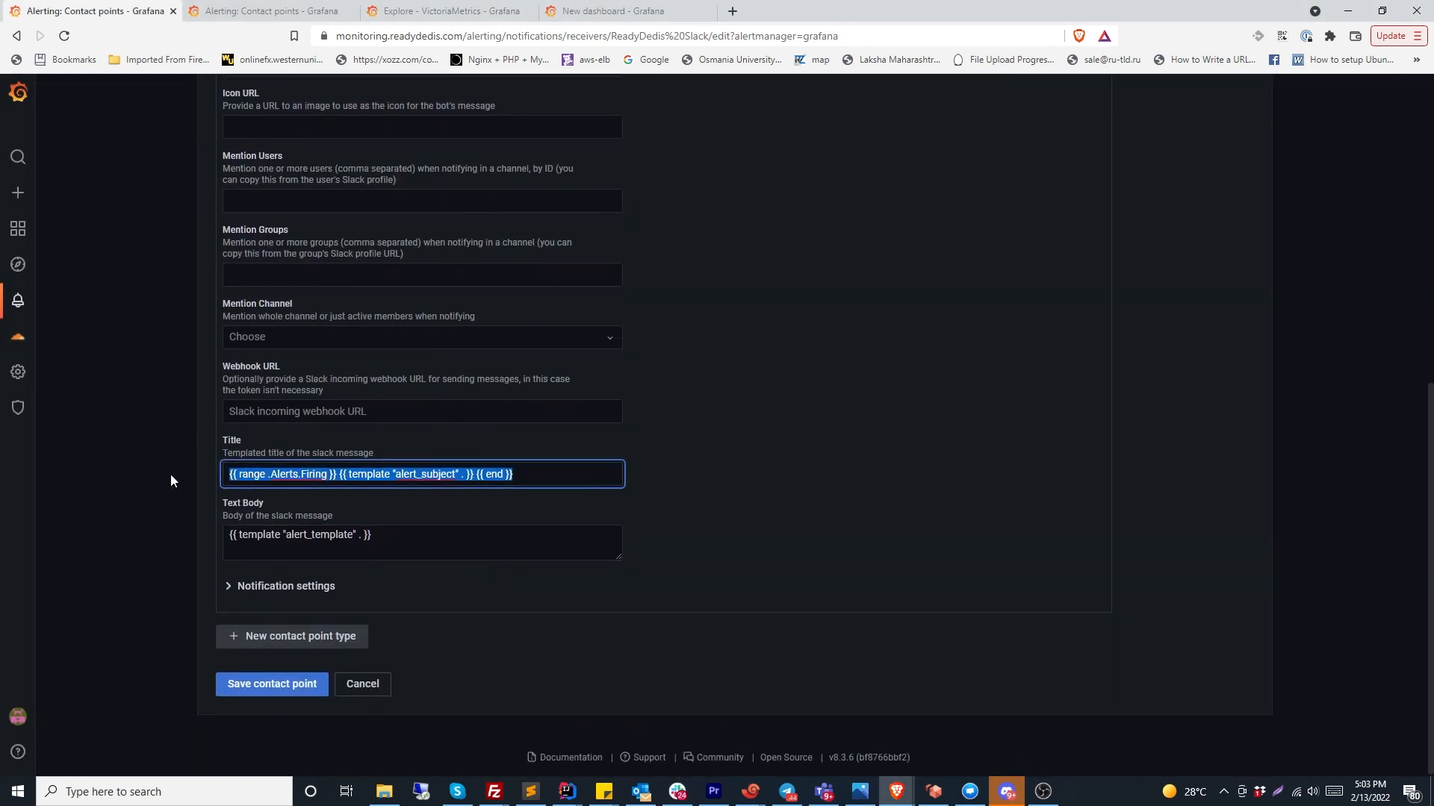
left_click_drag(448, 536, 163, 528)
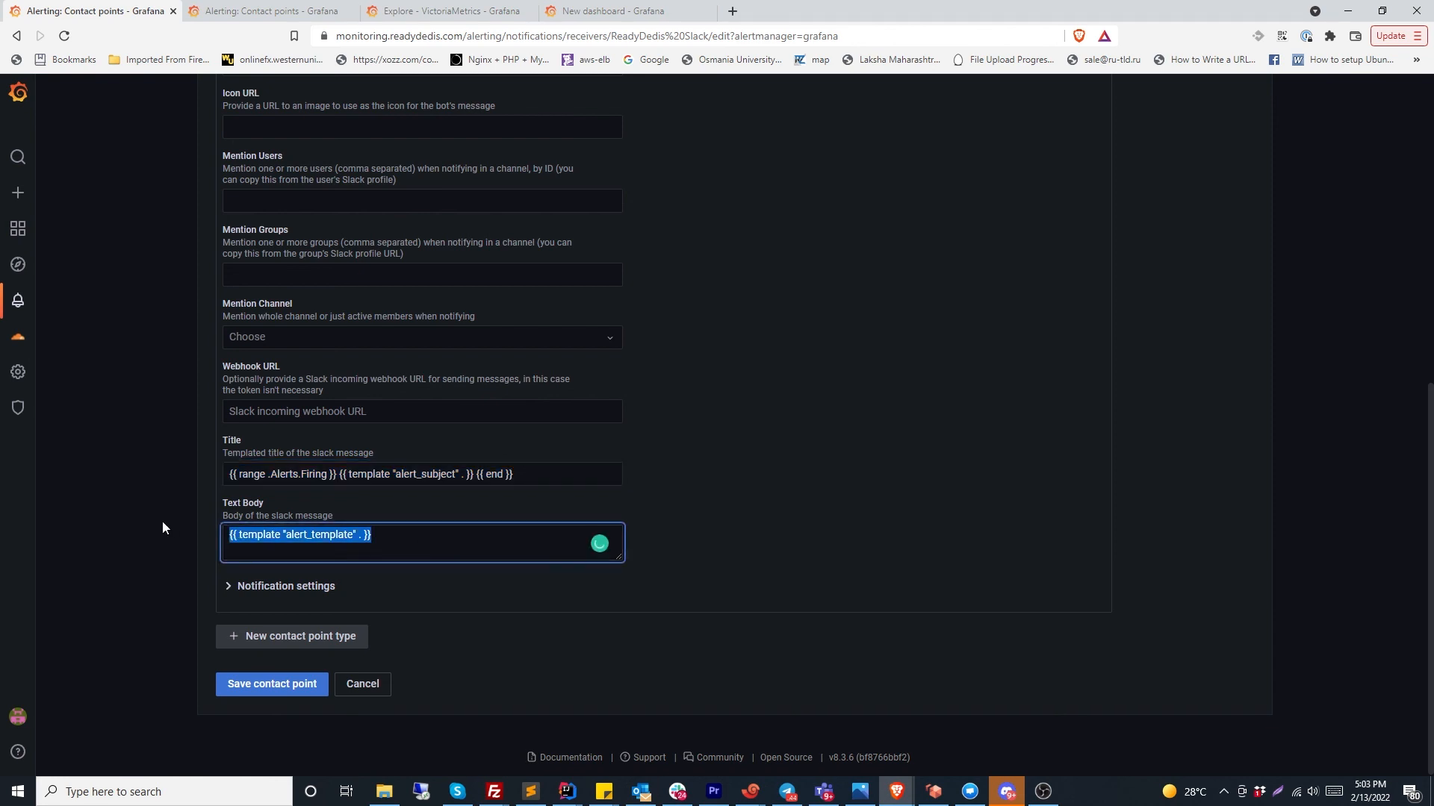
left_click_drag(531, 477, 192, 452)
left_click(447, 539)
left_click_drag(446, 539, 179, 532)
scroll(508, 448, "up", 7)
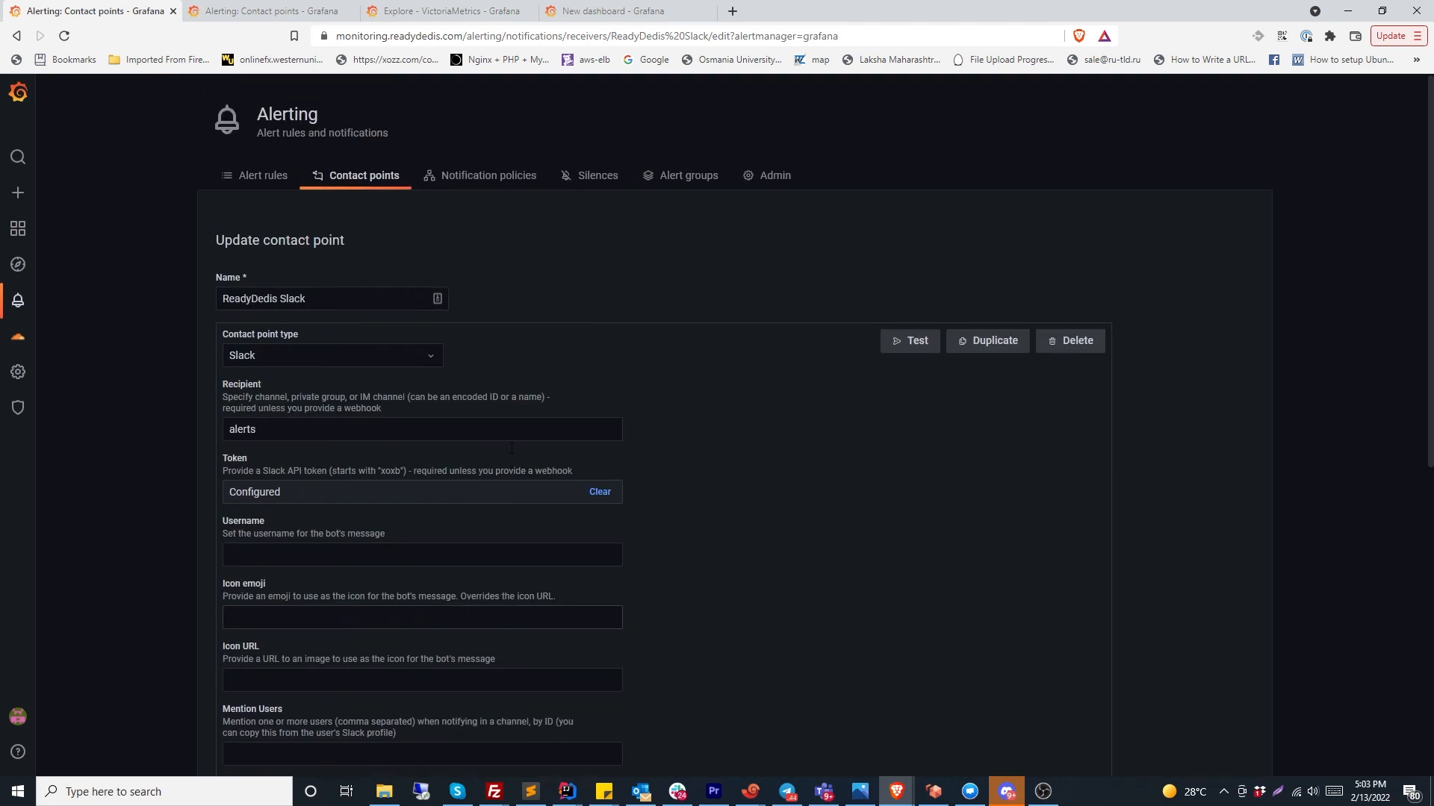
scroll(258, 279, "down", 7)
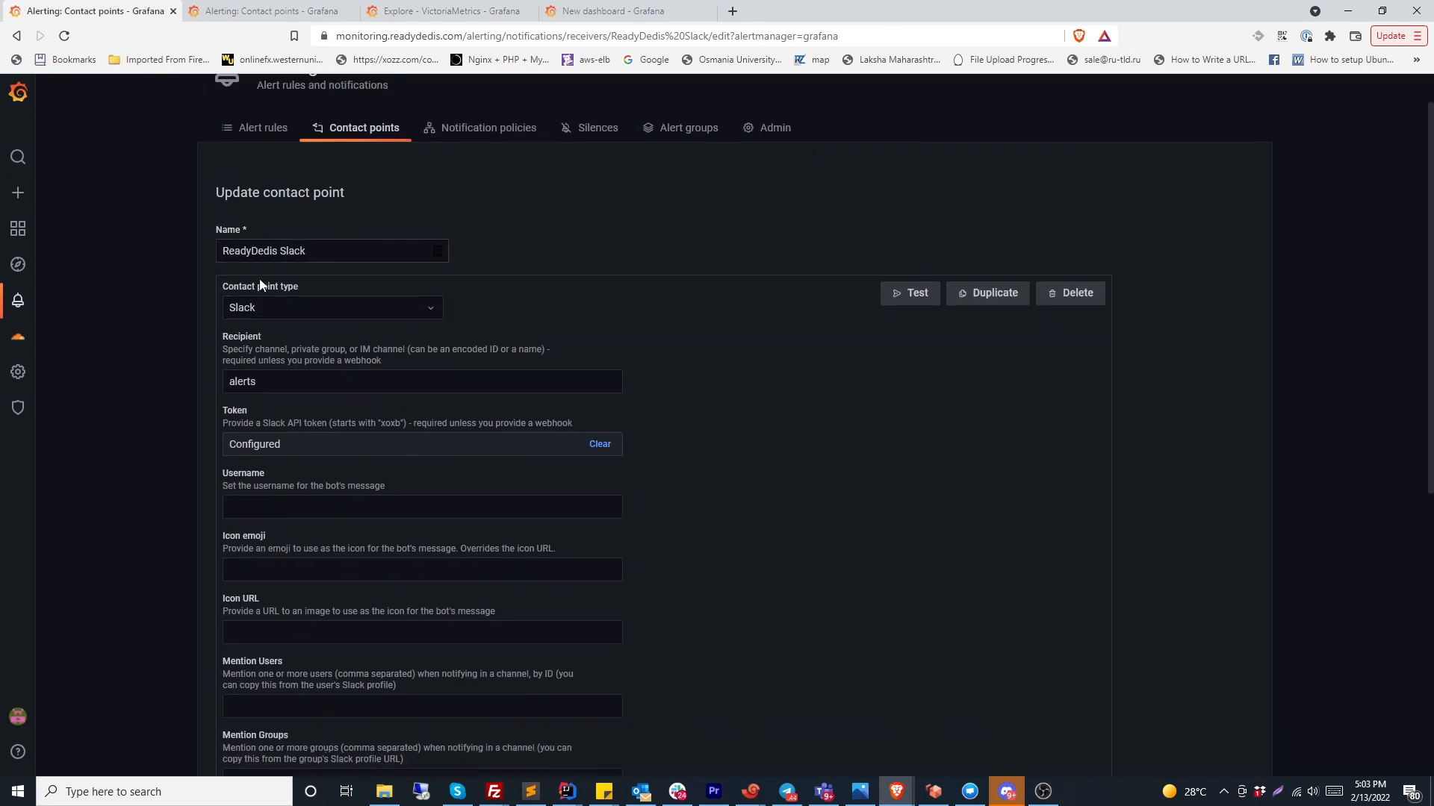
left_click(362, 685)
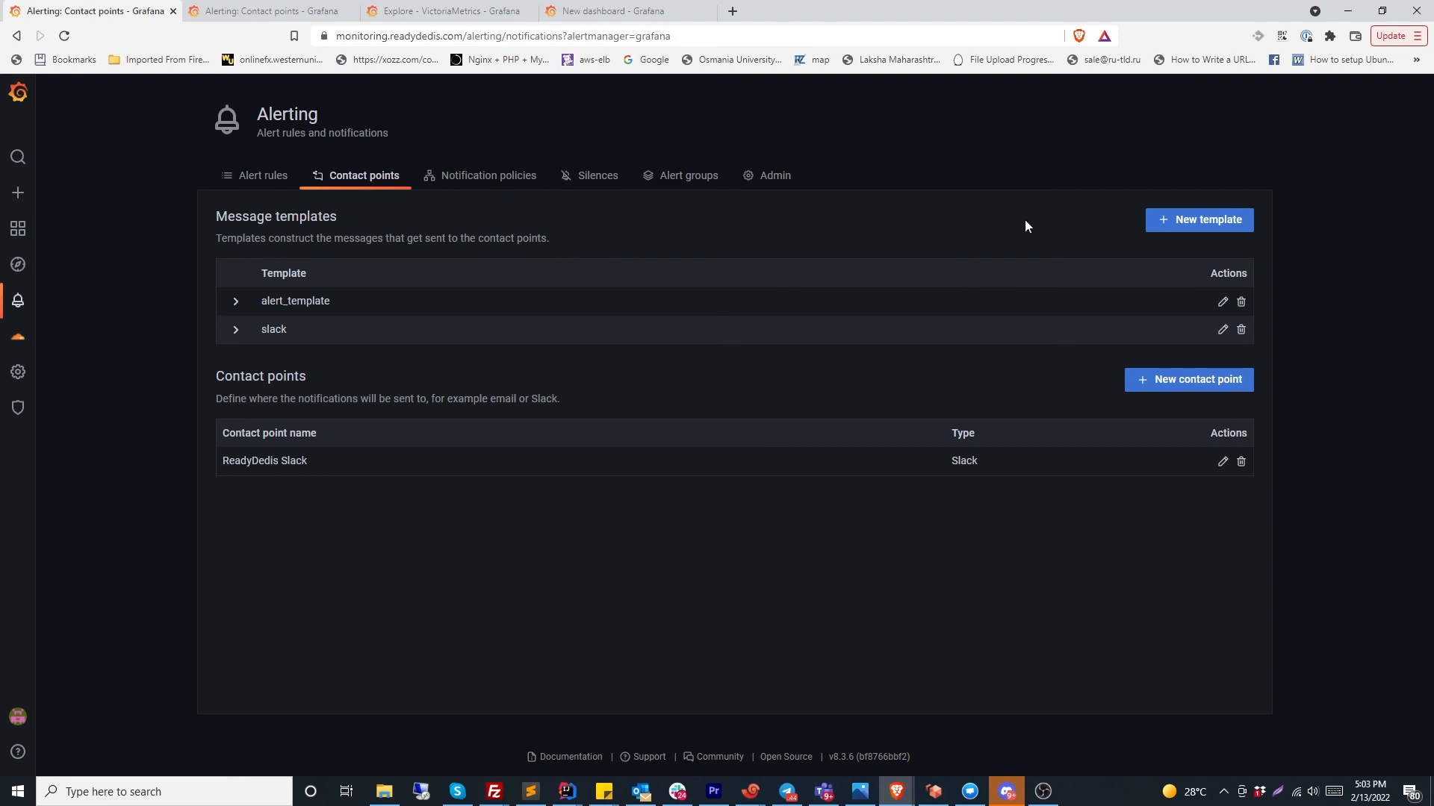
Open the form for a new contact point and look through the available contact point types
left_click(1159, 378)
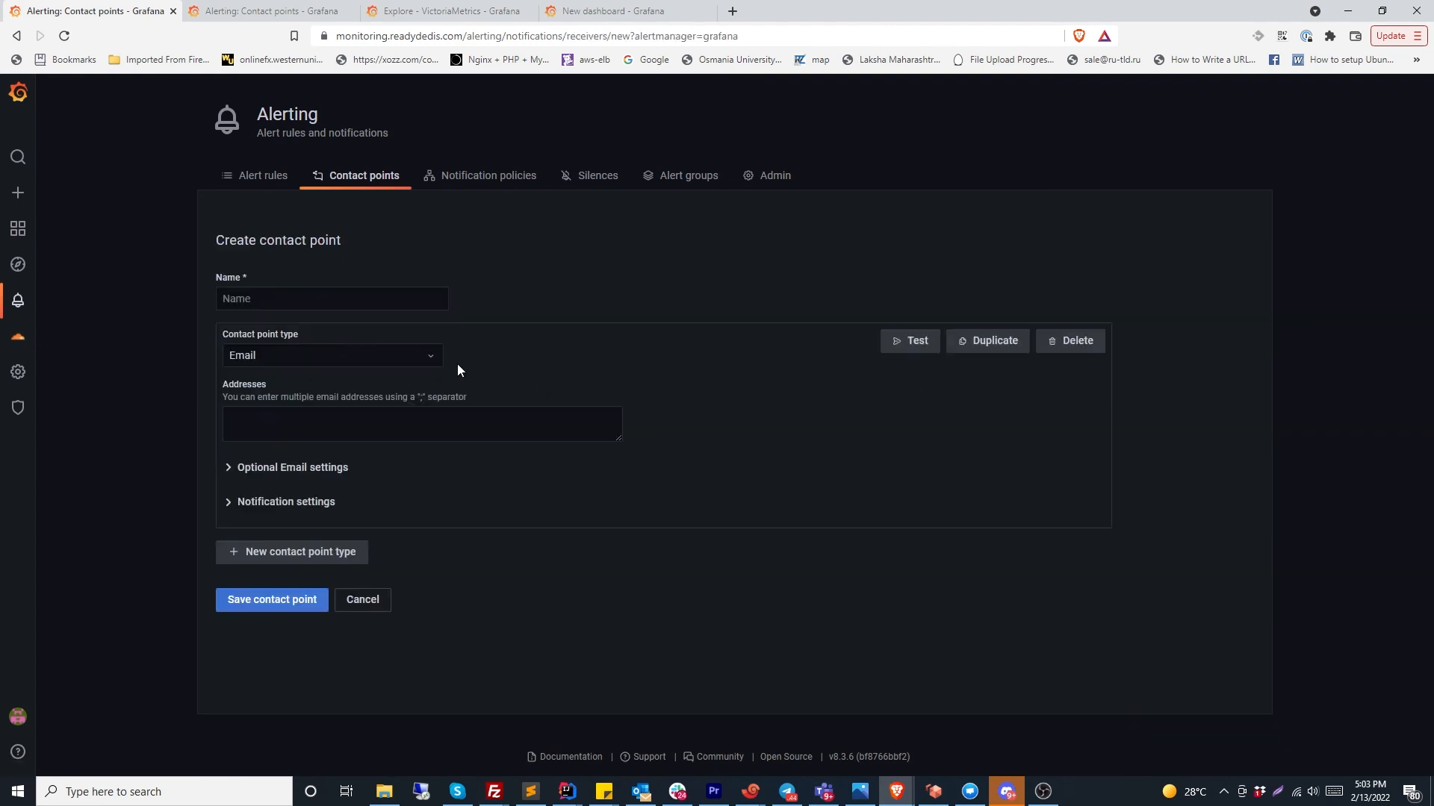
left_click(409, 357)
left_click(657, 333)
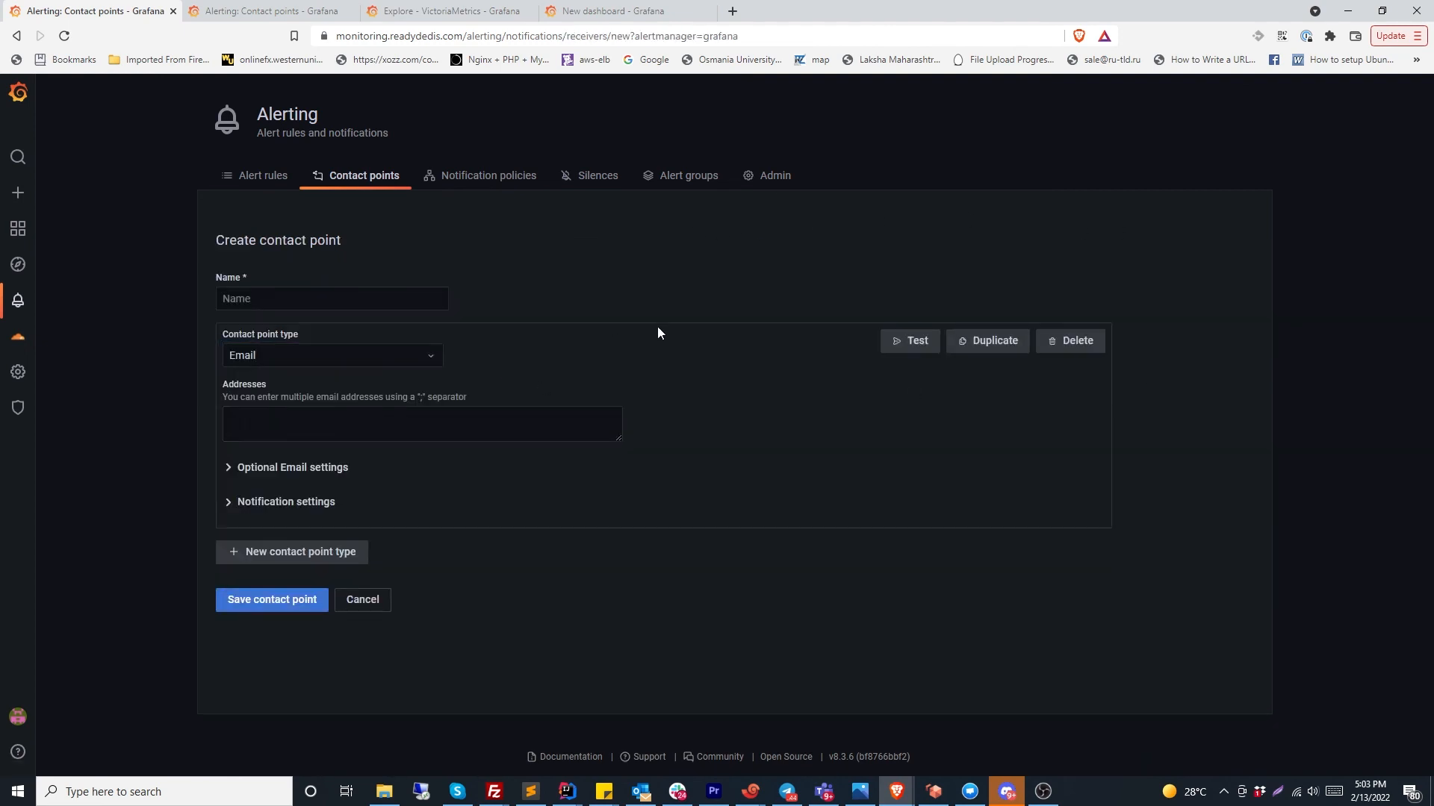
Examine the optional Email settings, including the Message field, and the notification settings of the new contact point
left_click(229, 466)
left_click(262, 626)
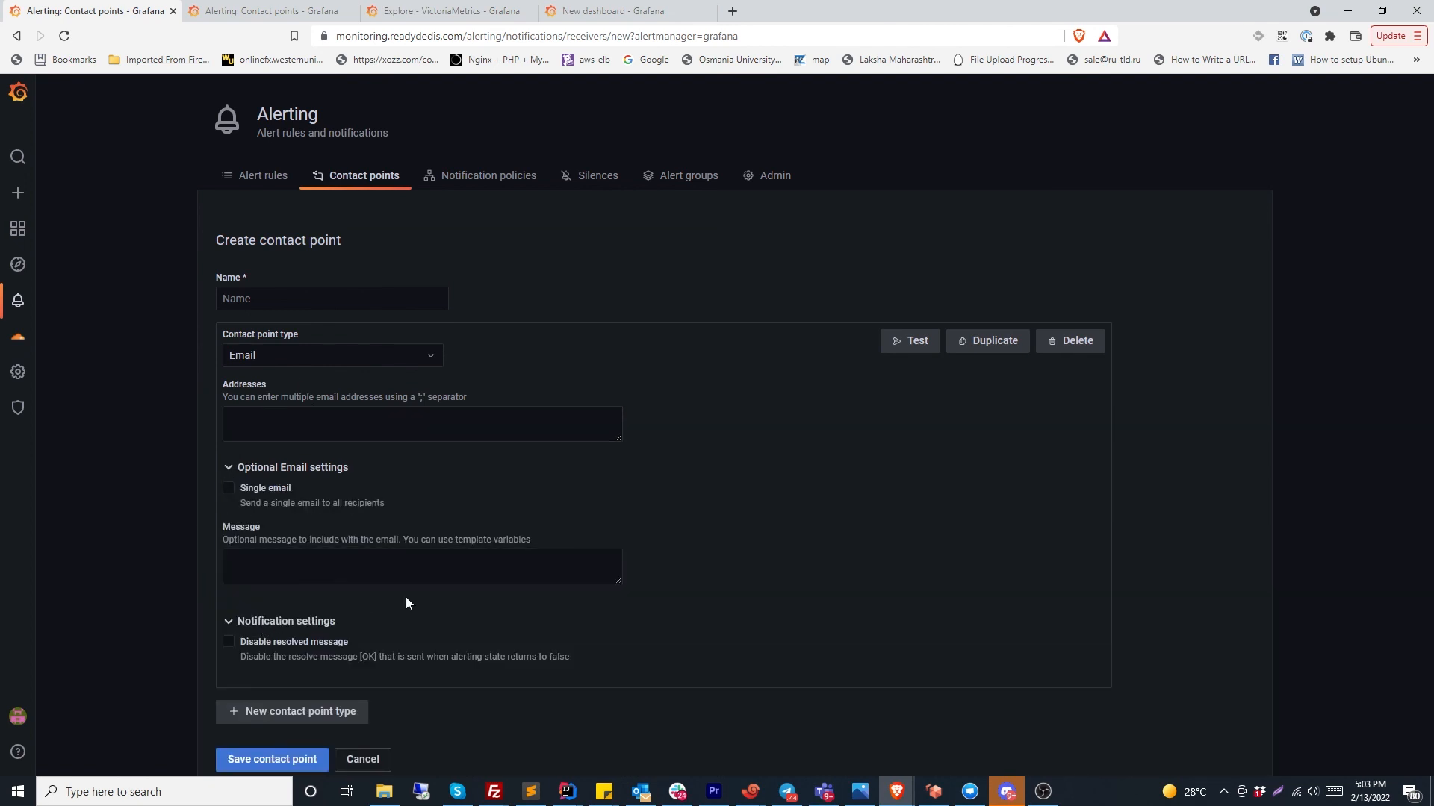
scroll(439, 607, "down", 1)
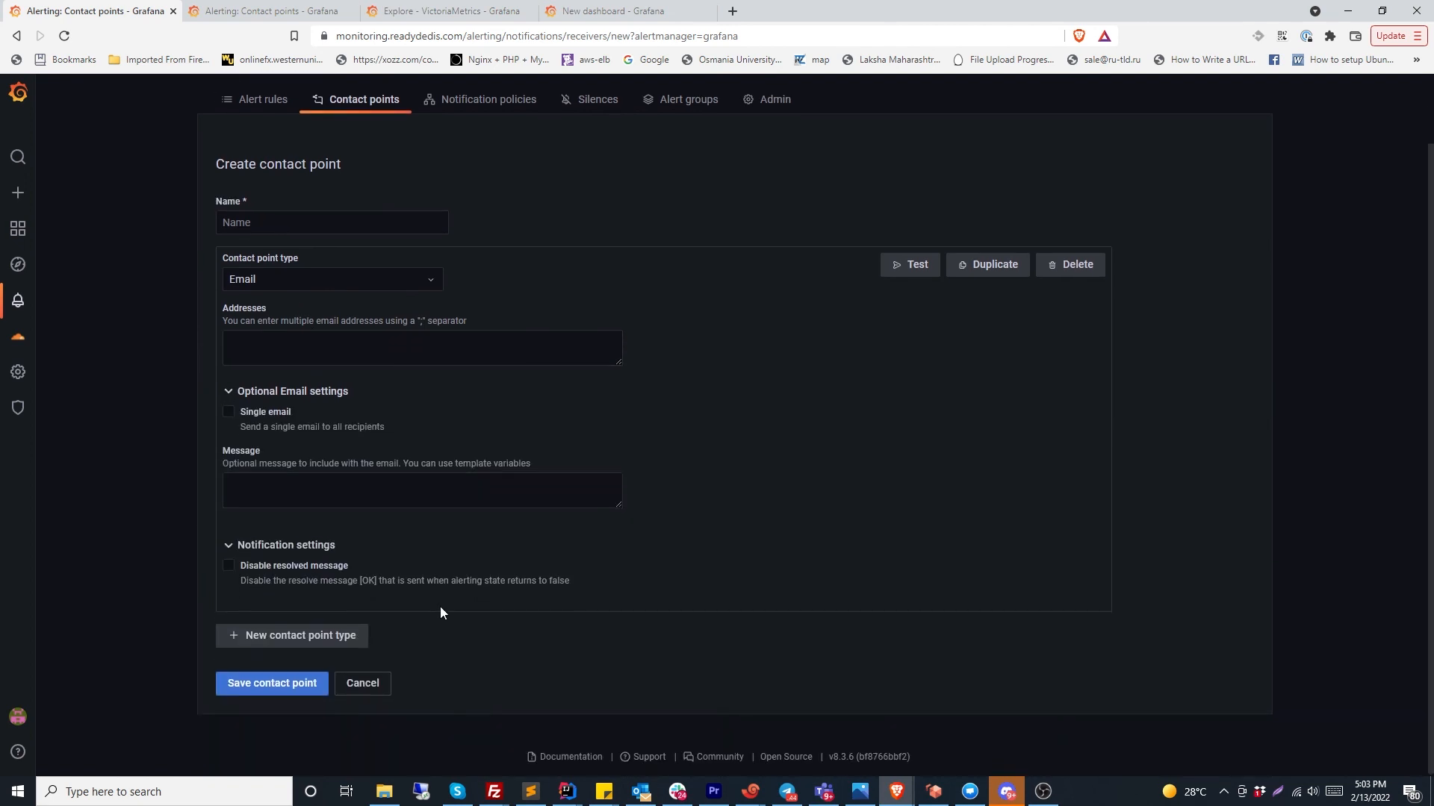
left_click(284, 547)
left_click(298, 526)
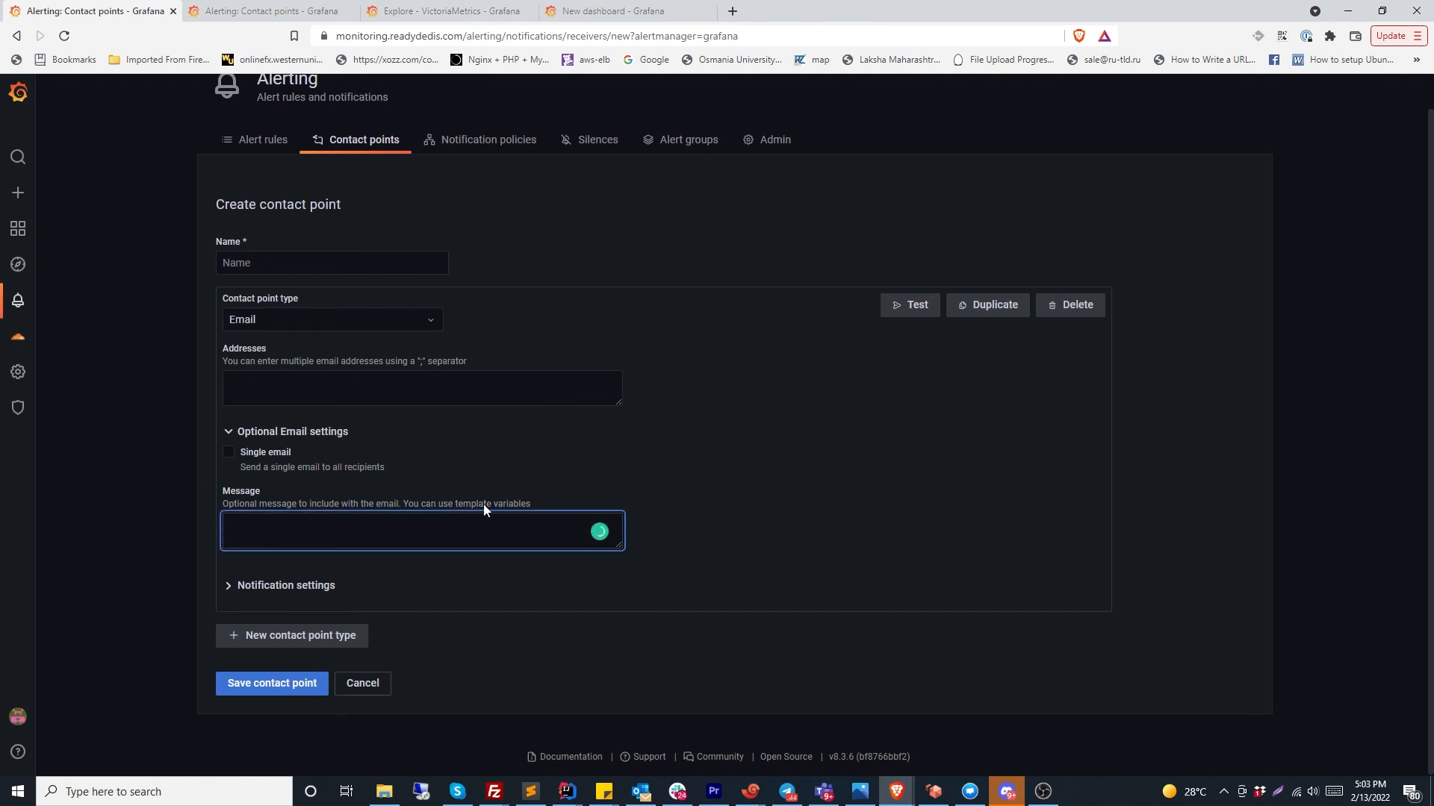
Switch the new contact point's type to Discord and examine its Message Content setting
left_click(306, 329)
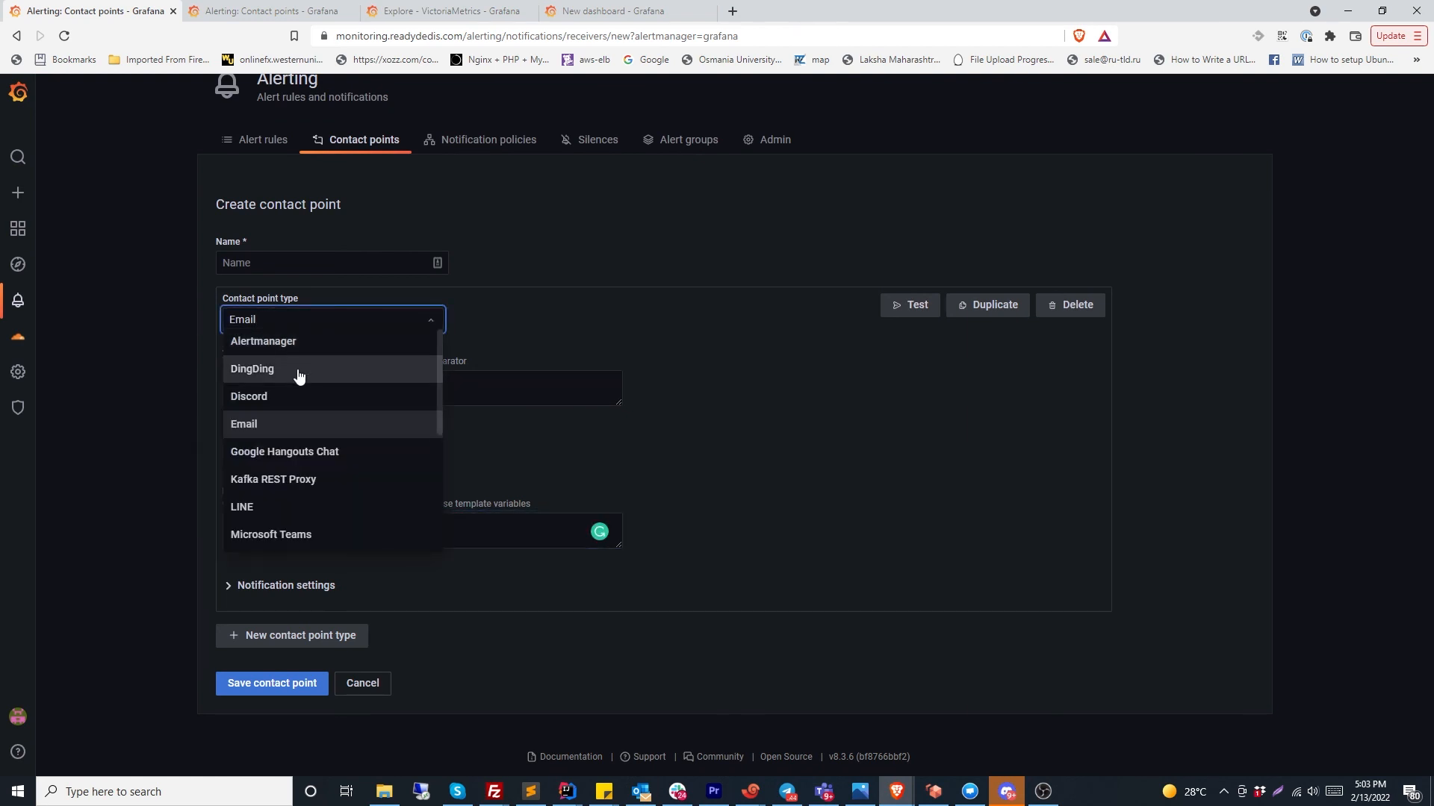
left_click(294, 404)
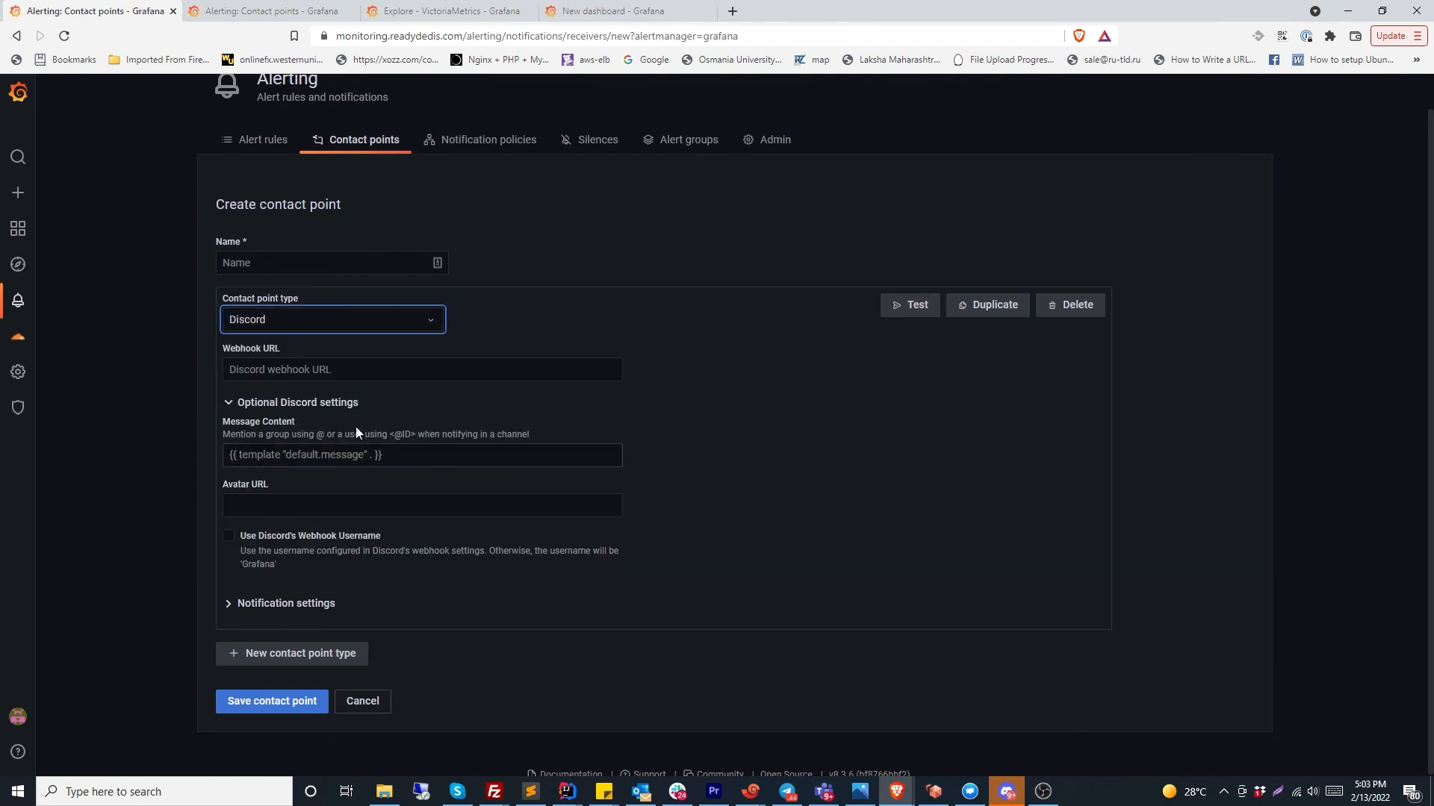
left_click(423, 463)
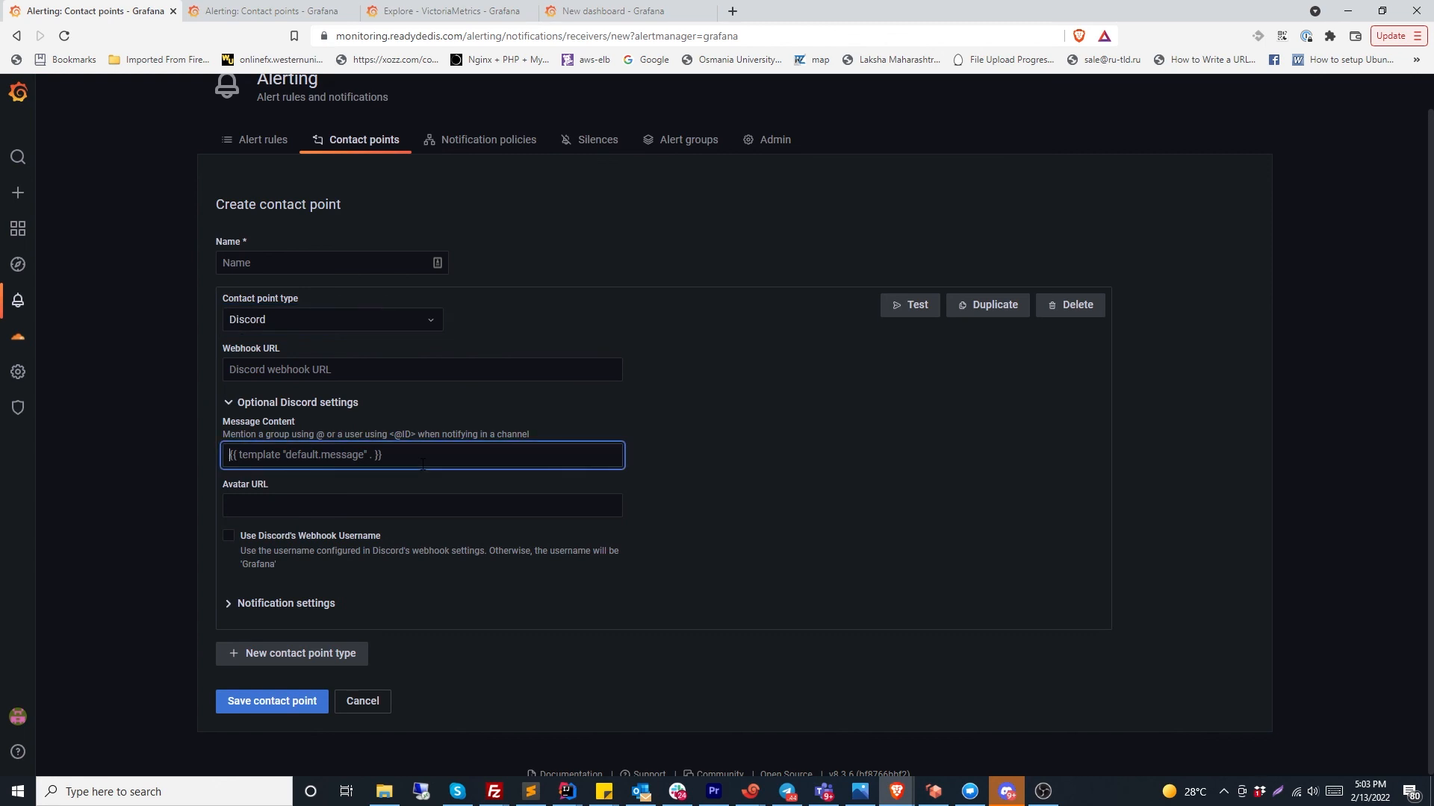
Switch the contact point type to VictorOps and view its Message Type choices without selecting one
left_click(346, 320)
scroll(345, 448, "down", 5)
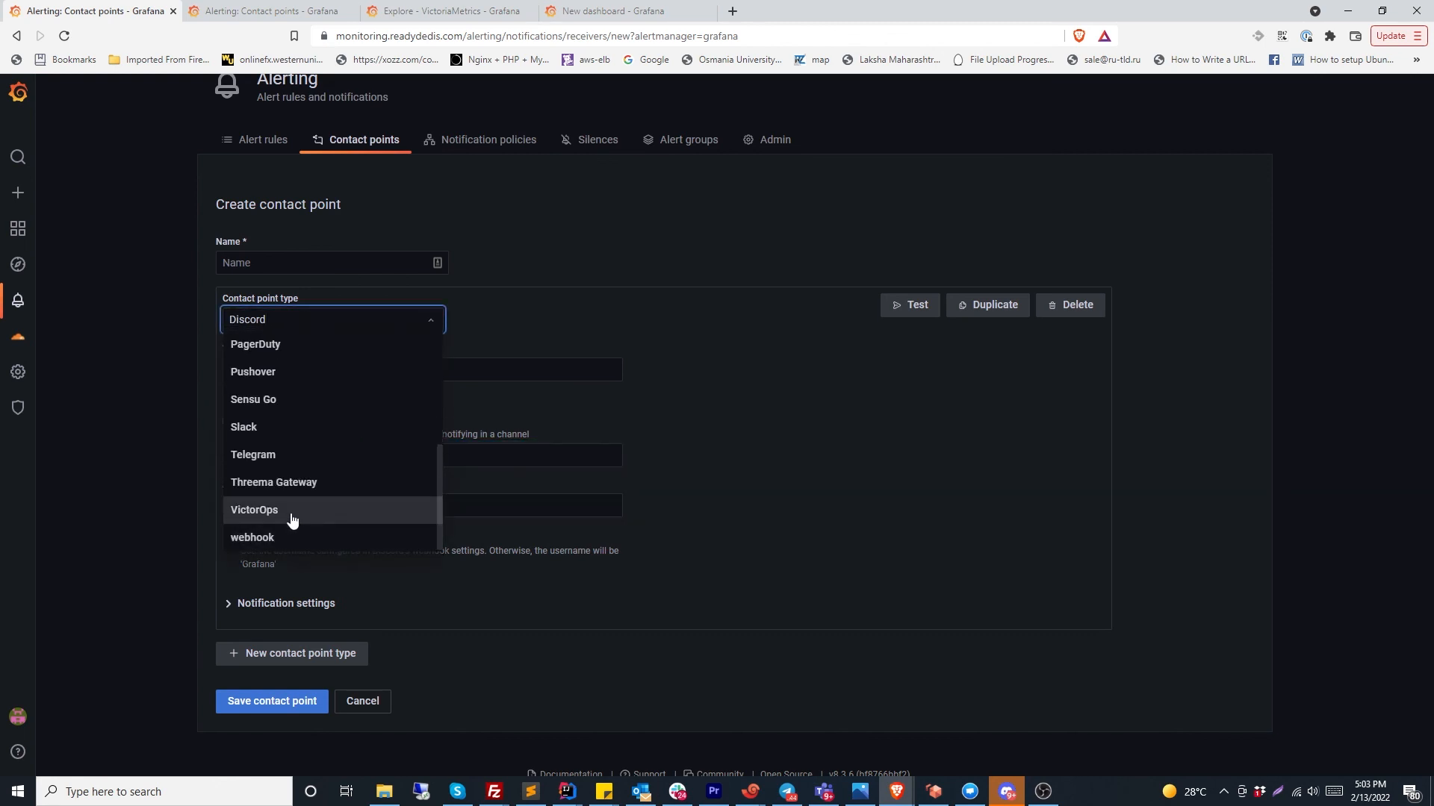
left_click(292, 515)
left_click(338, 476)
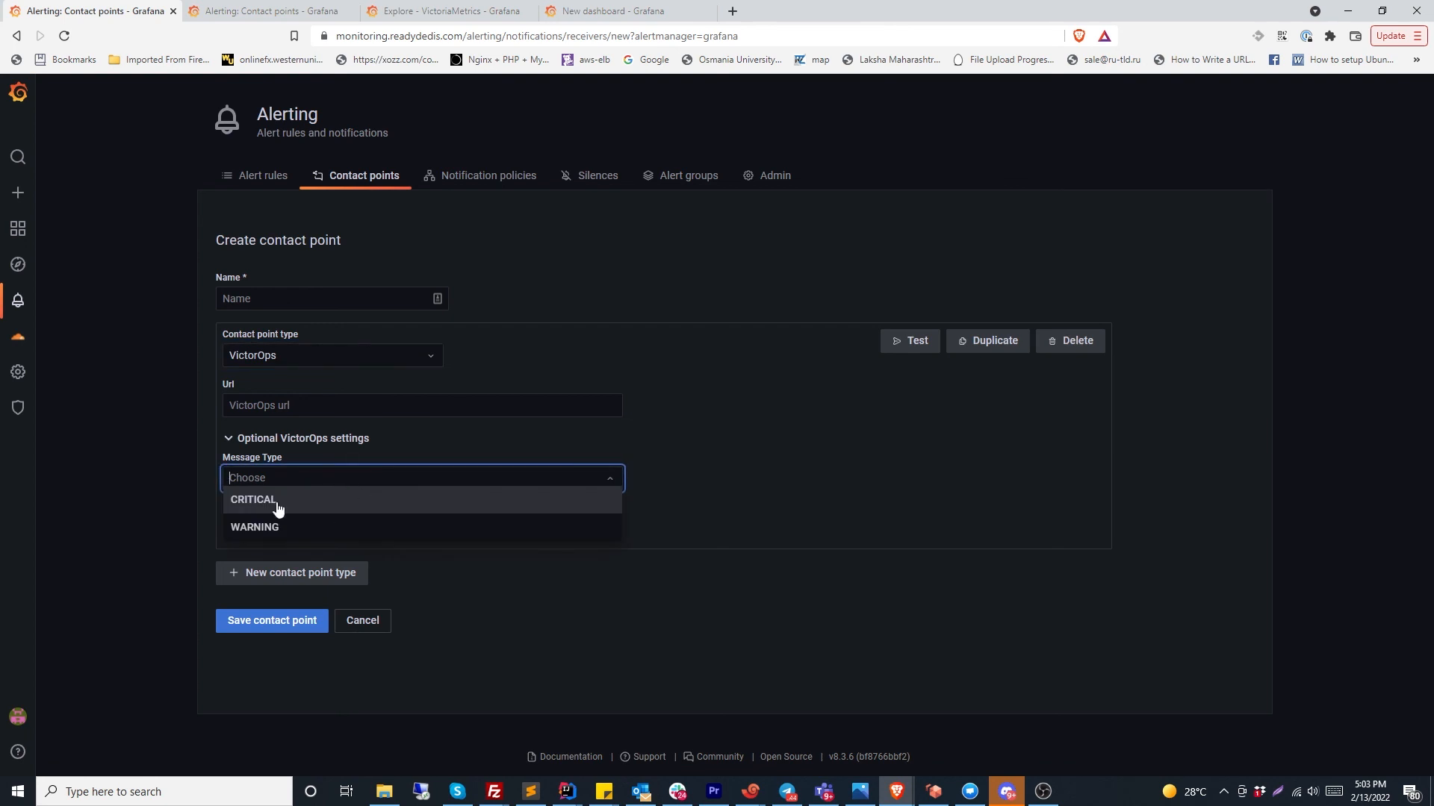
left_click(774, 486)
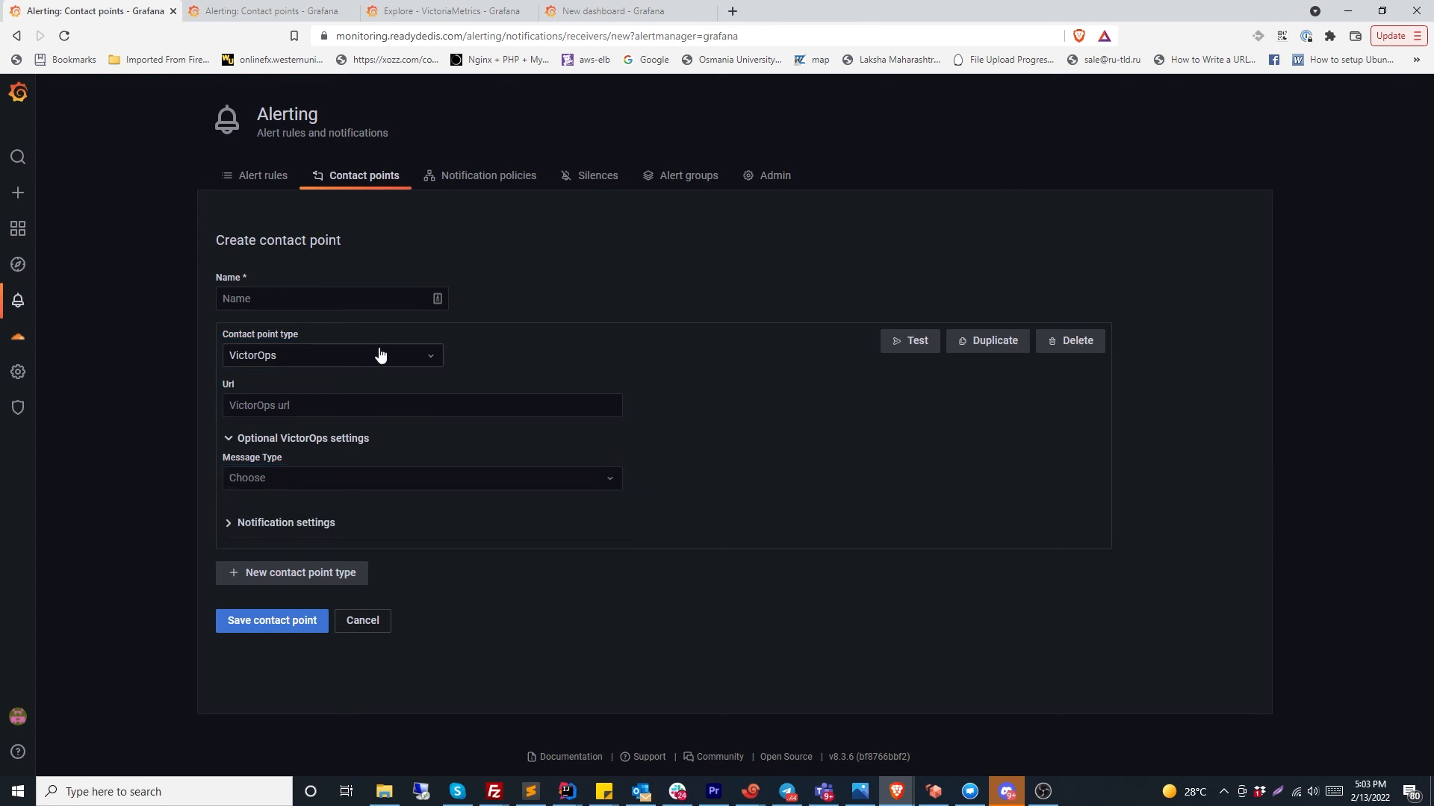
Switch the contact point type to Telegram and examine its token, chat, message and notification settings
left_click(380, 355)
scroll(329, 493, "down", 3)
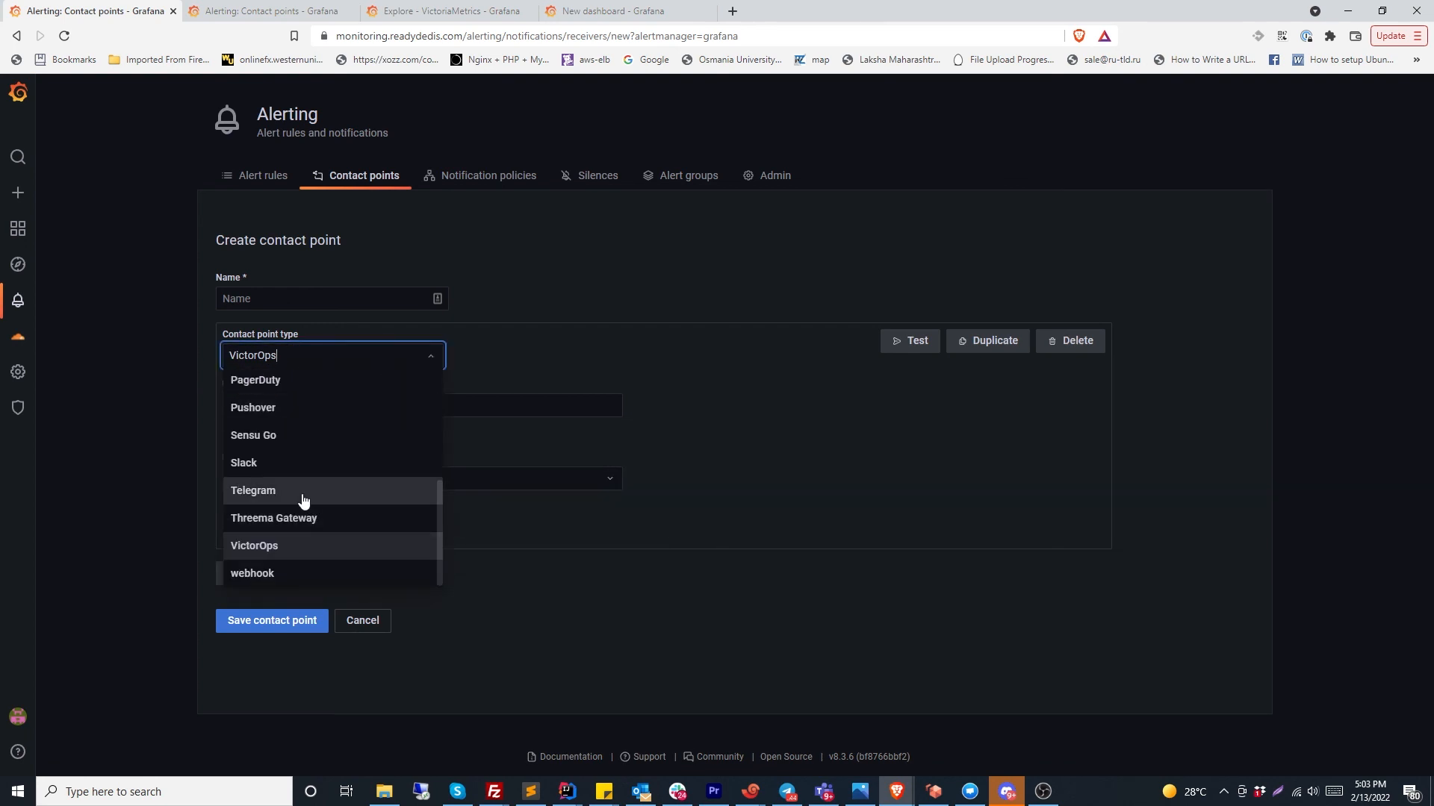
left_click(304, 500)
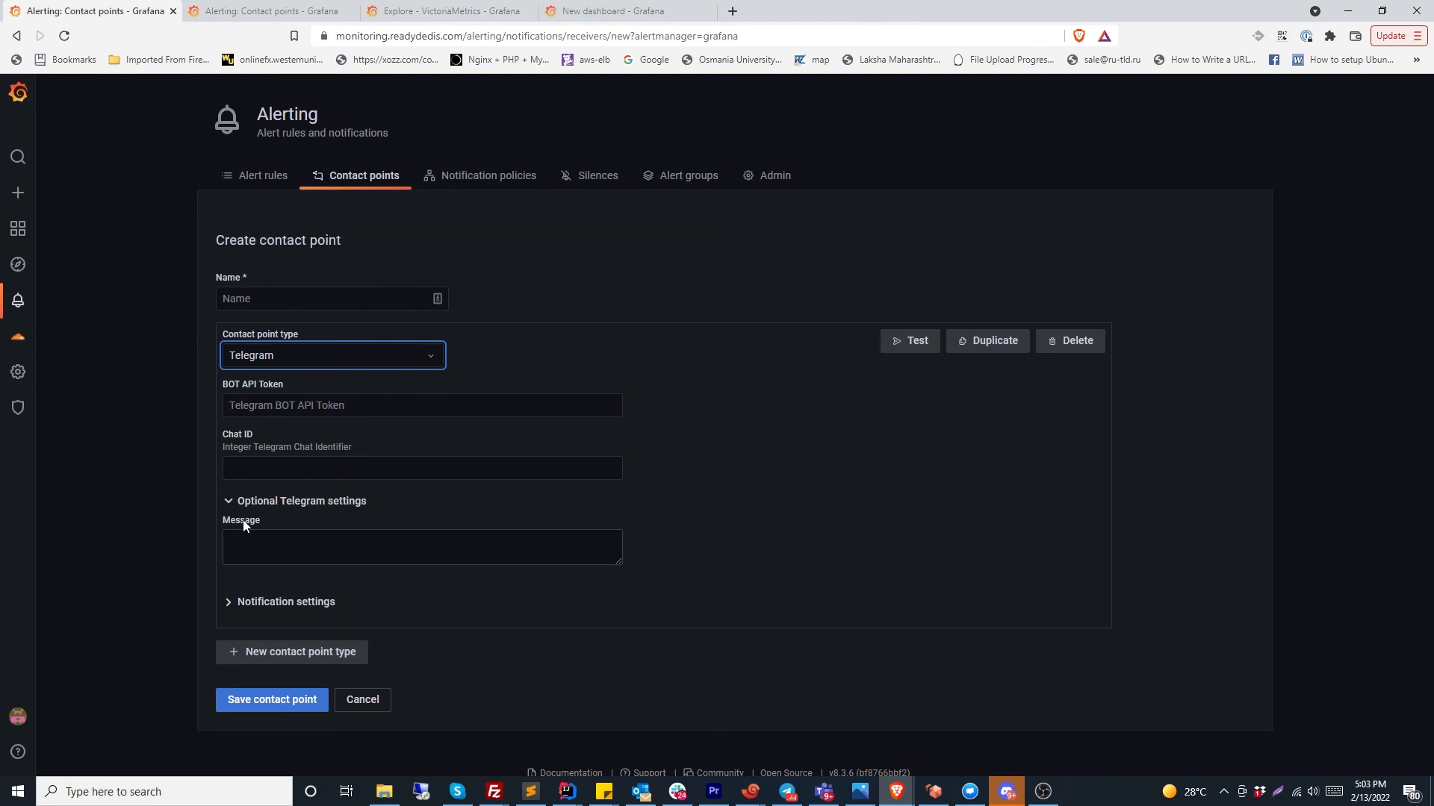
left_click(283, 601)
scroll(515, 598, "down", 1)
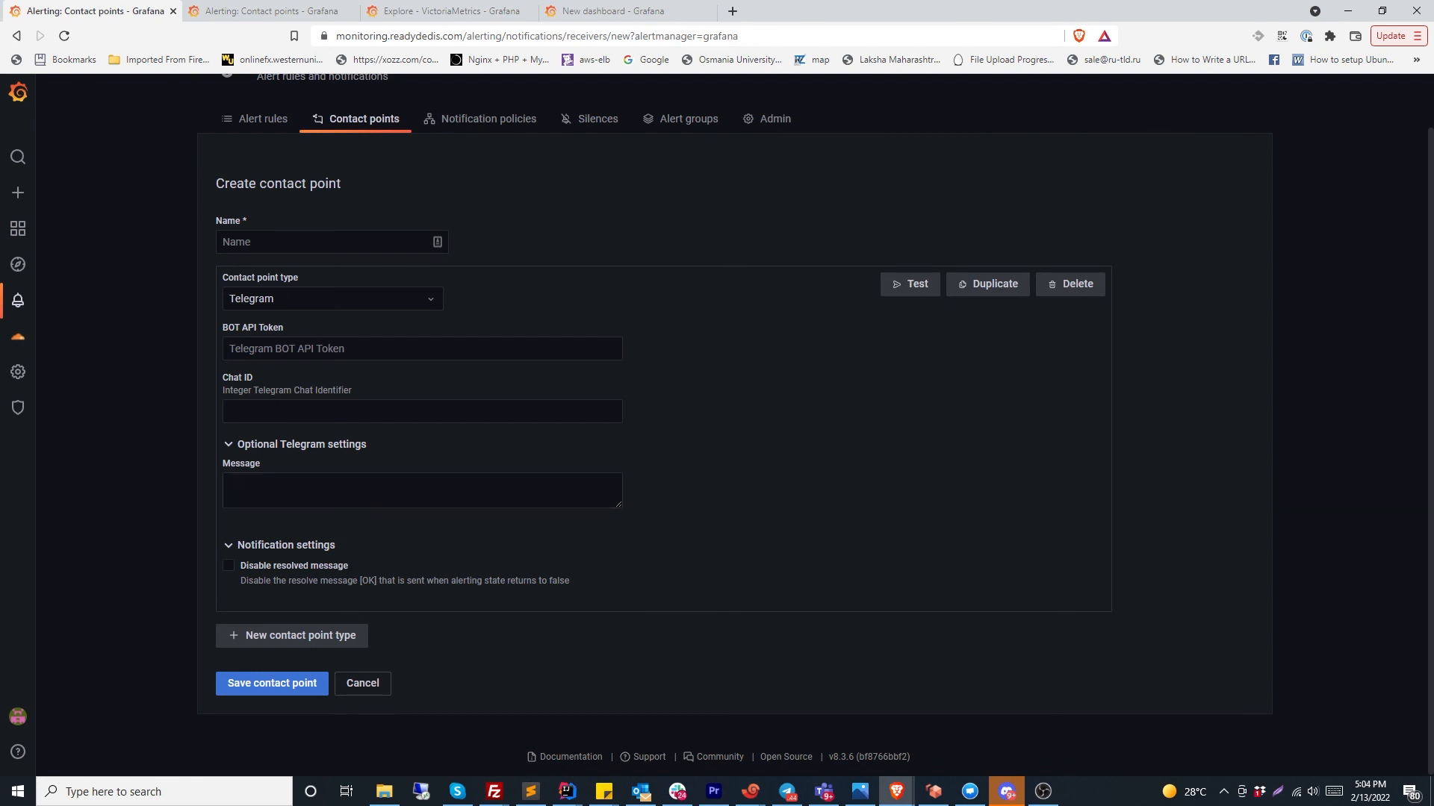
key("alt+Tab")
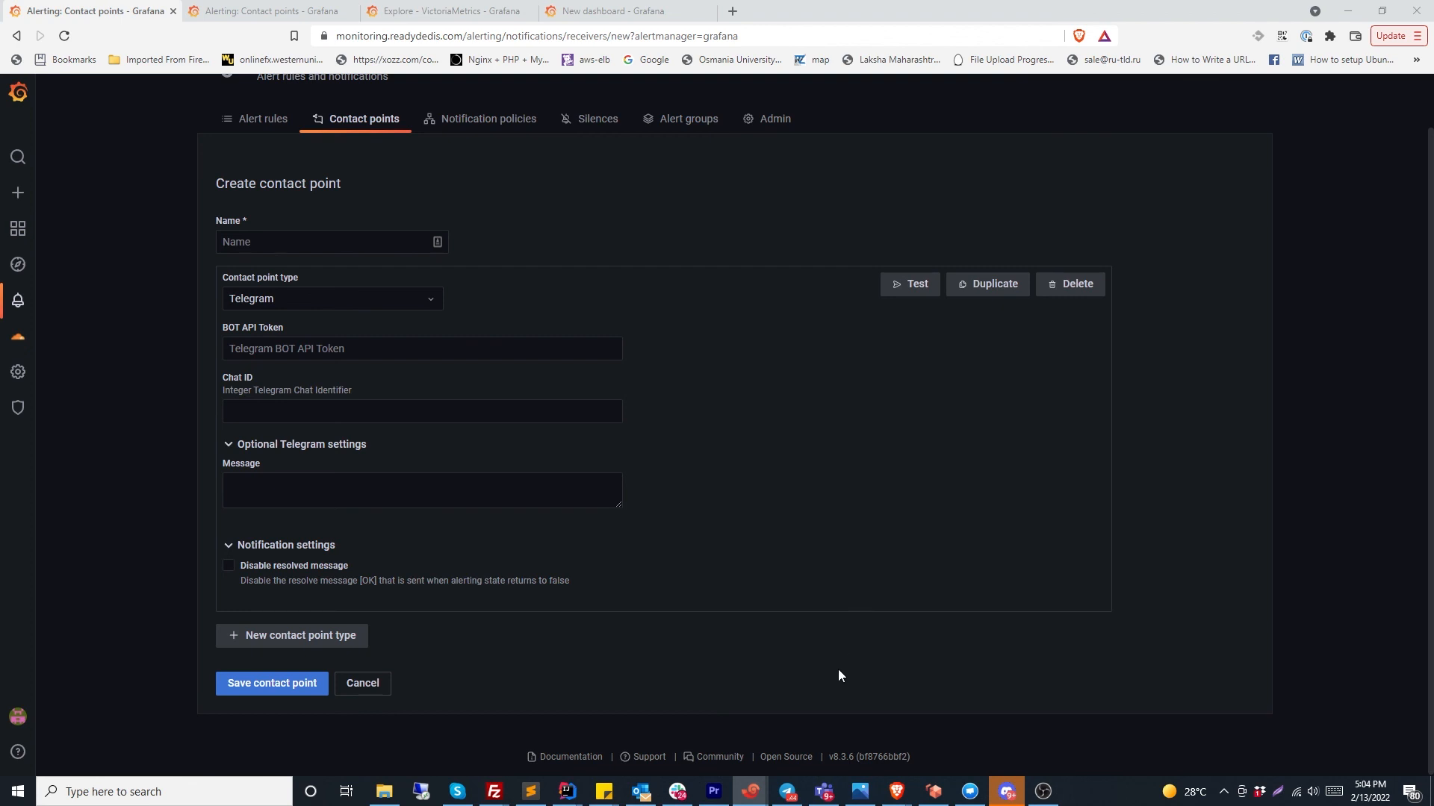
left_click(527, 797)
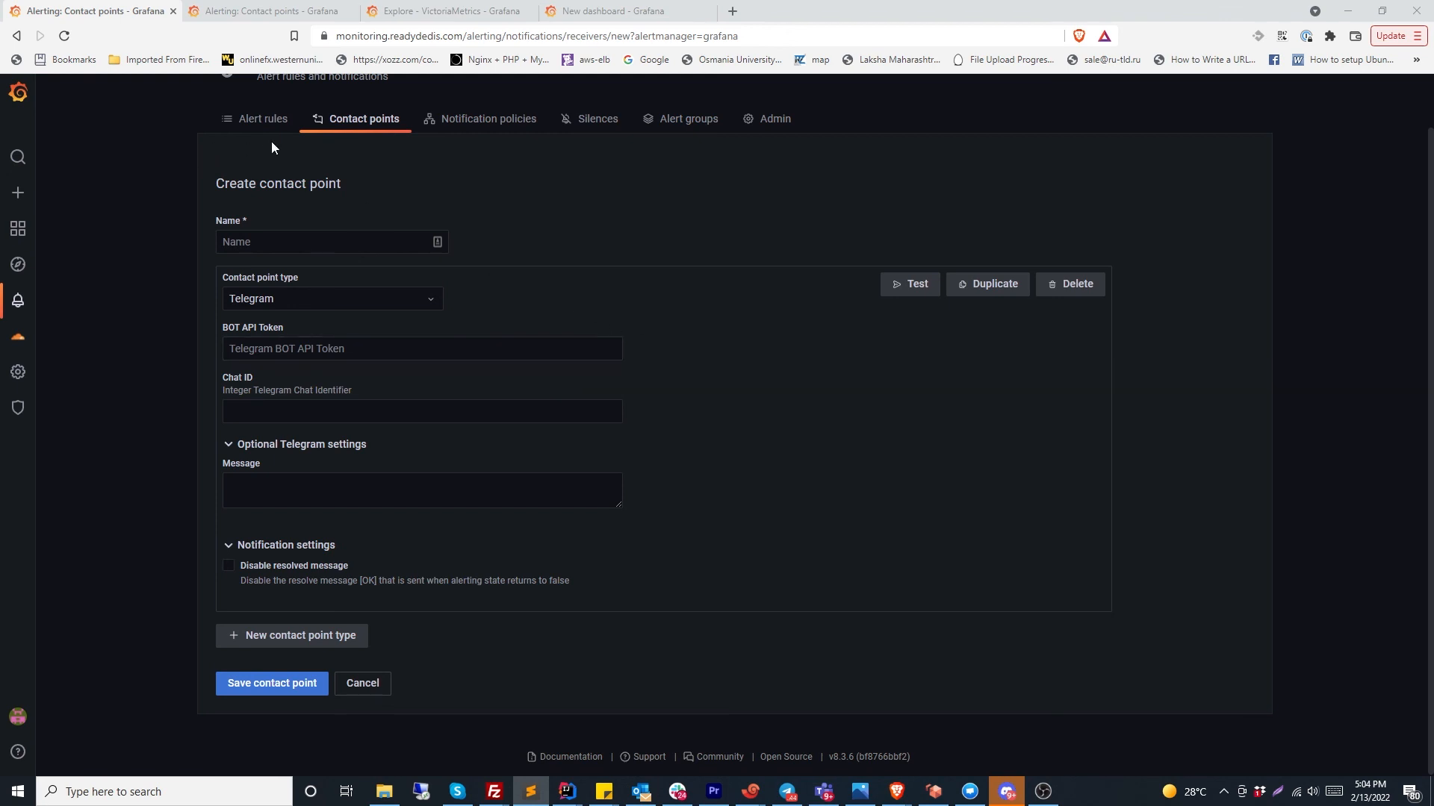
Open the notification policies and review the client=firevps route's matching label, contact point and details
left_click(481, 123)
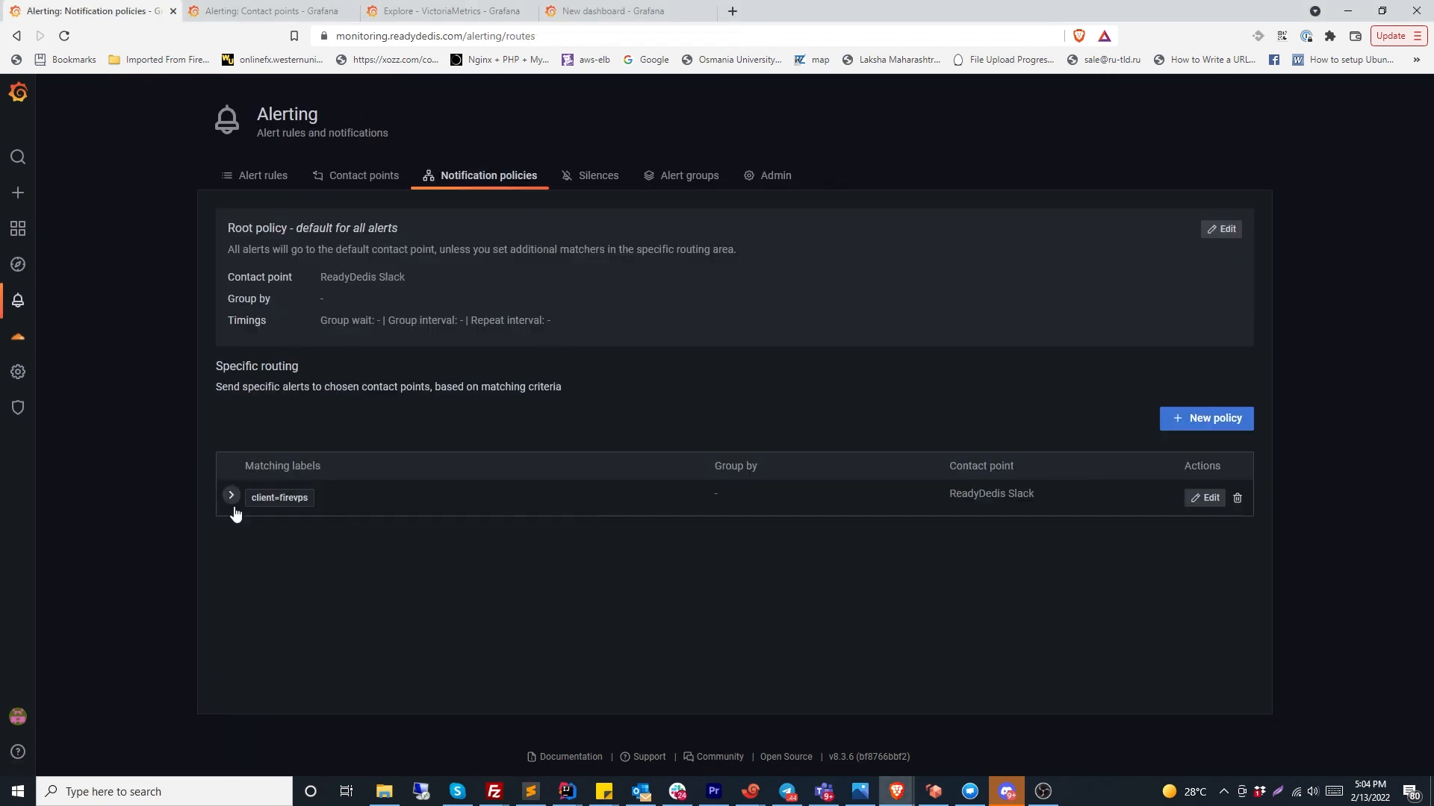
left_click(230, 496)
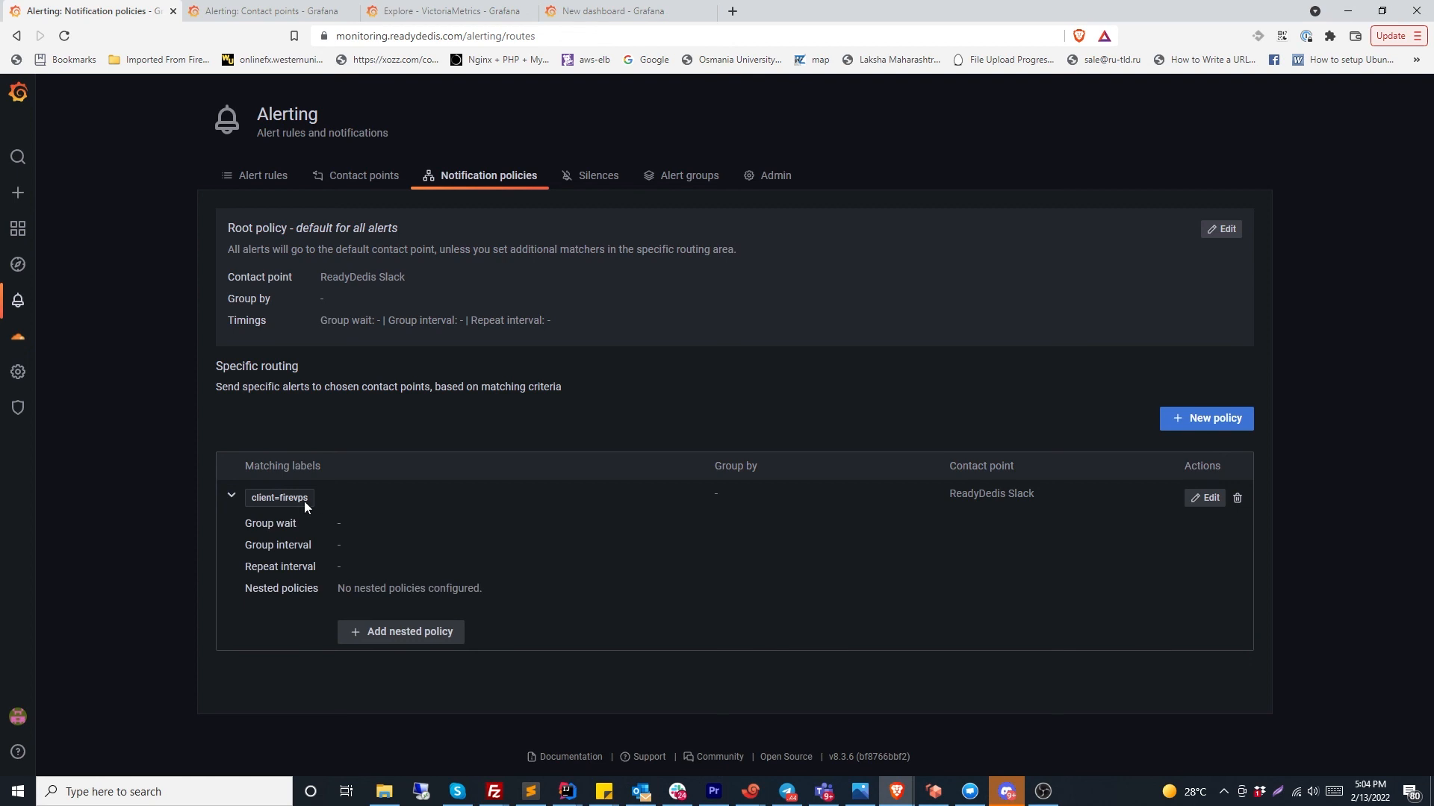
left_click_drag(255, 499, 306, 503)
left_click_drag(955, 486, 1117, 496)
left_click(929, 627)
left_click(230, 496)
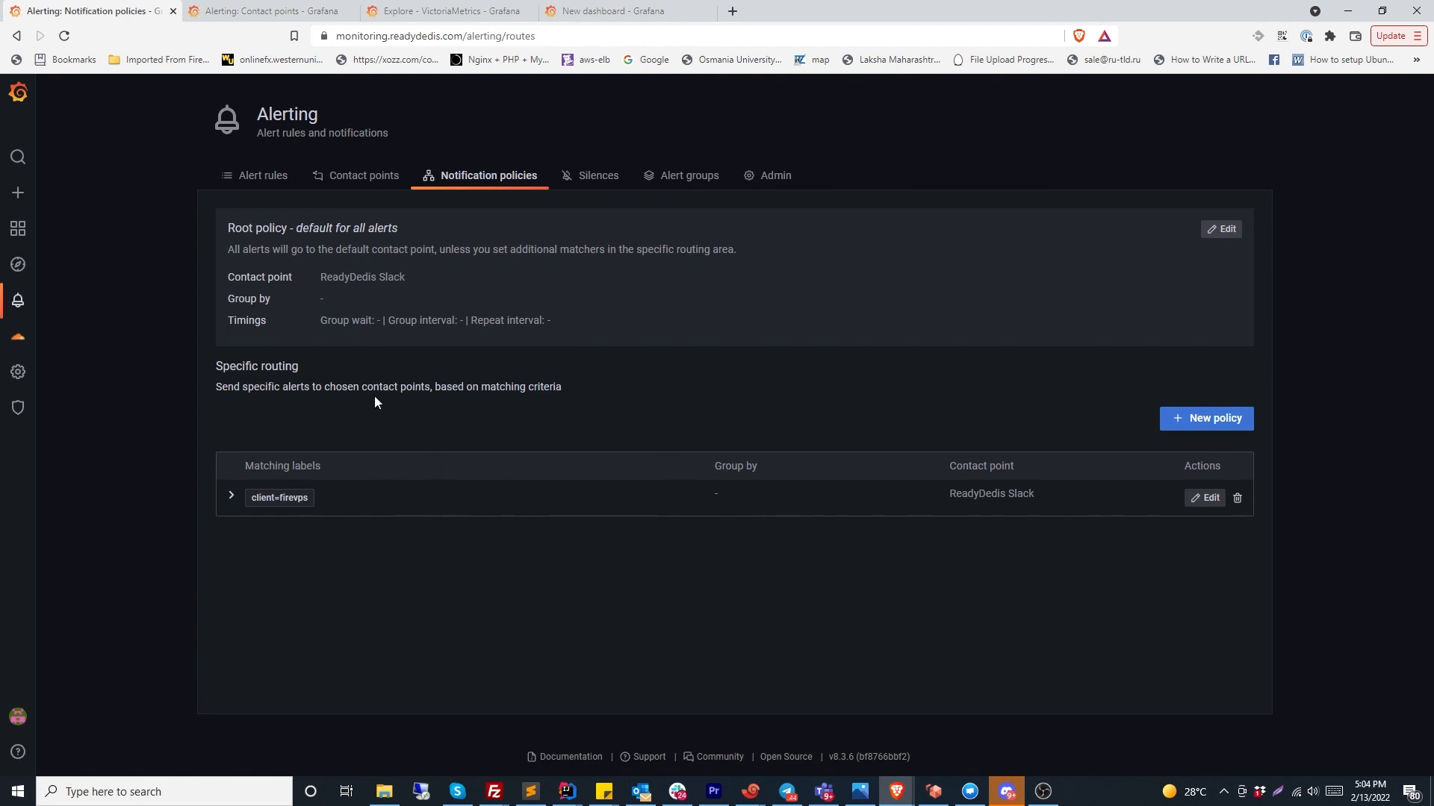
Open the client=firevps policy for editing, review its matcher and override options, and cancel without saving
left_click(1204, 498)
scroll(690, 570, "down", 3)
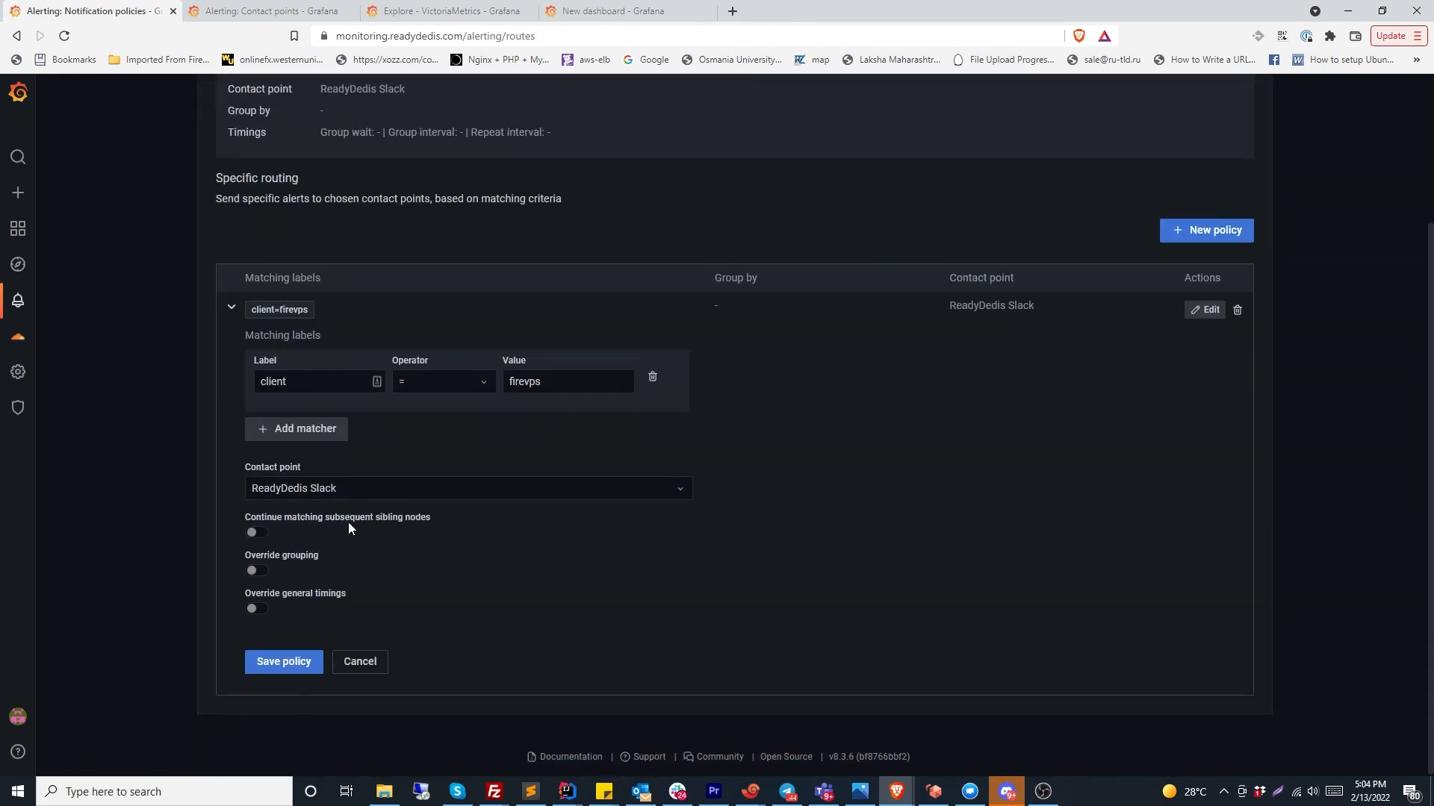
left_click(366, 663)
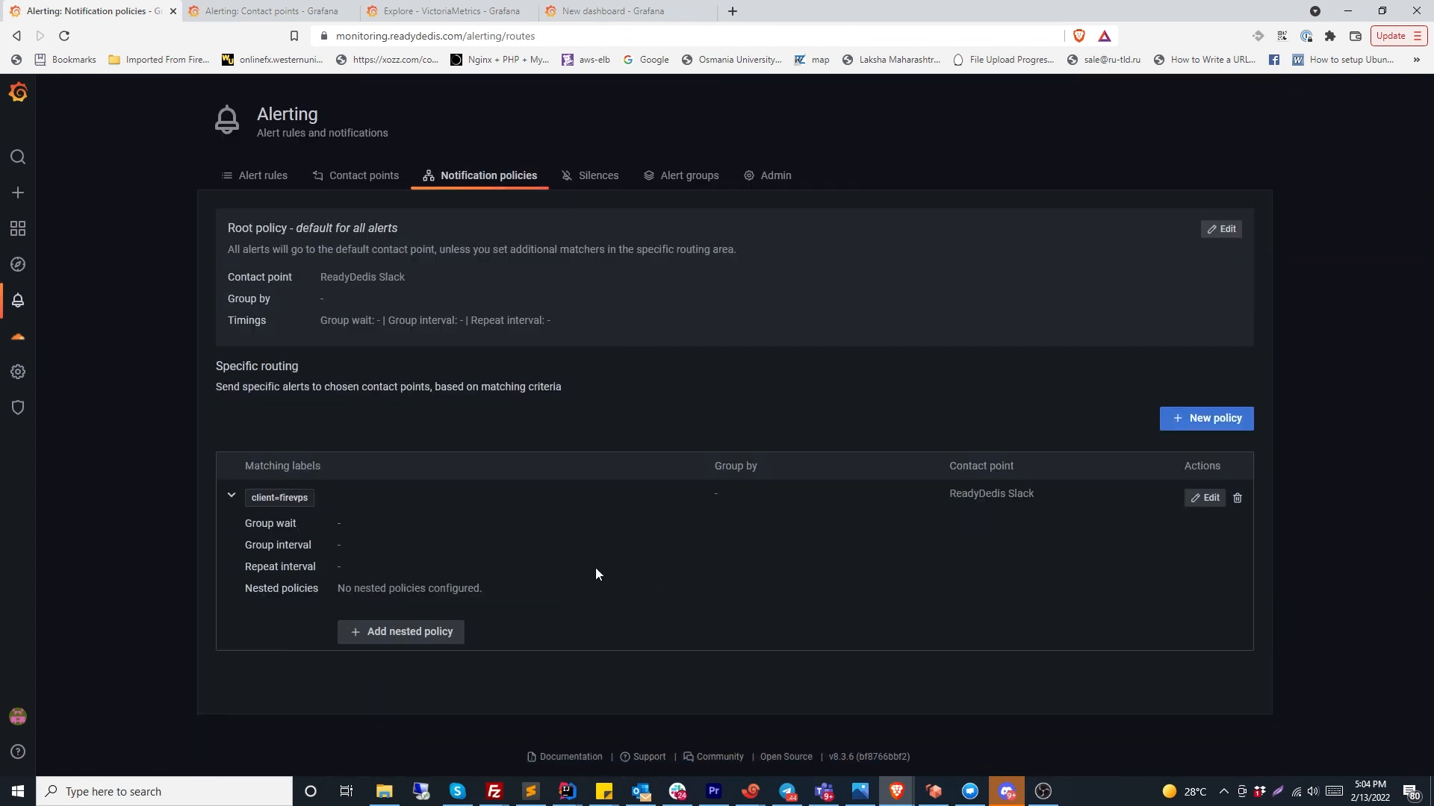
Open the root policy for editing, view its timing options, and collapse them again
left_click(1220, 230)
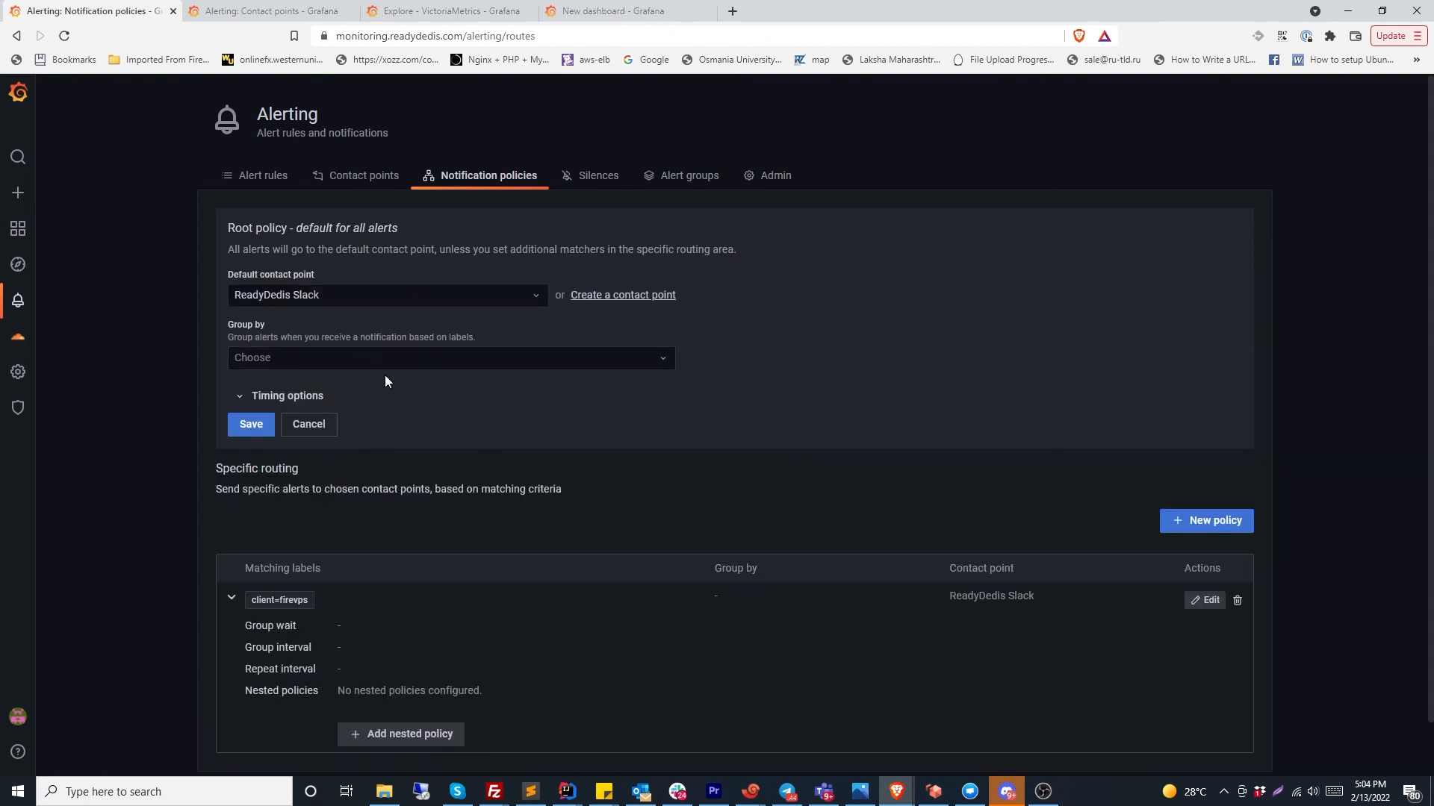
left_click(278, 403)
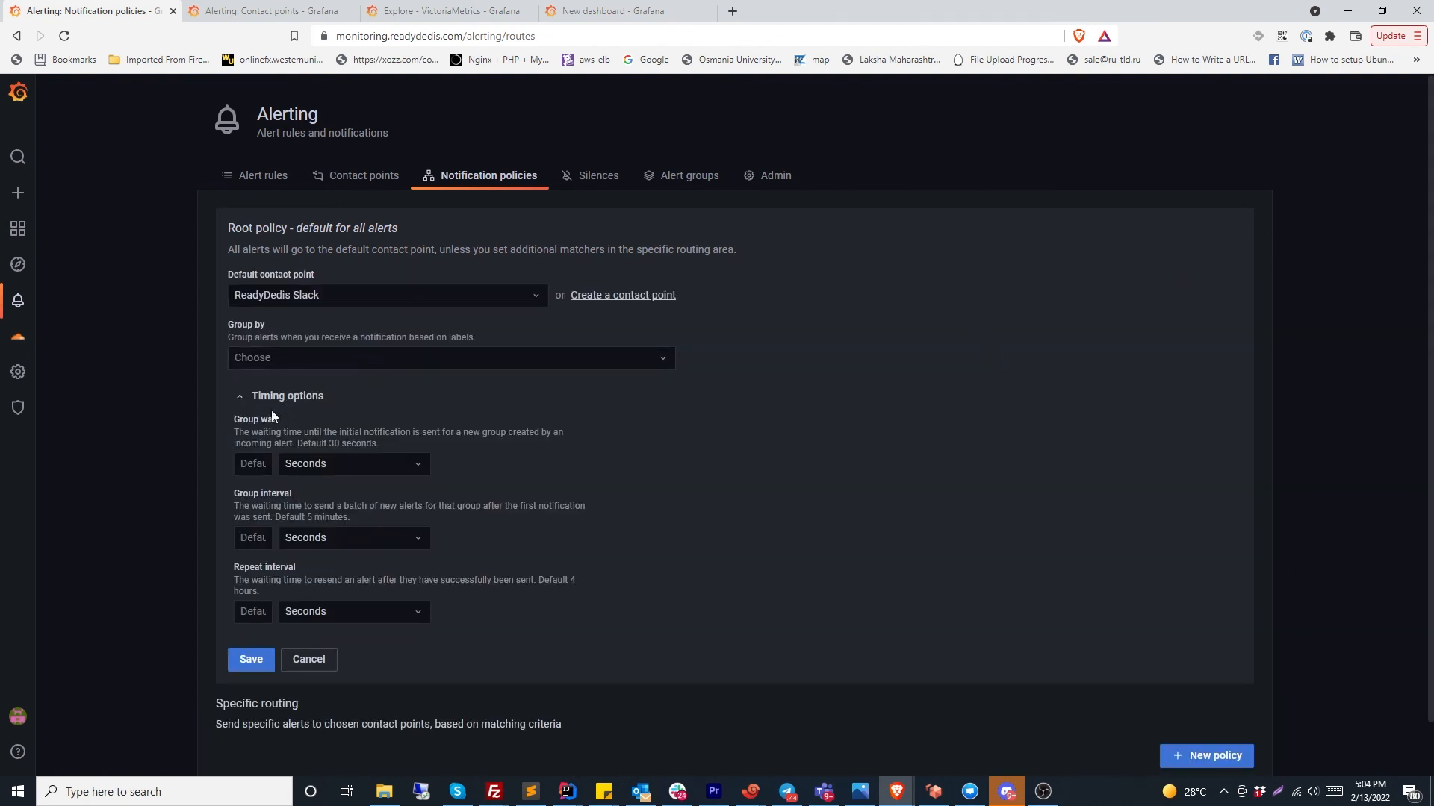
left_click(272, 402)
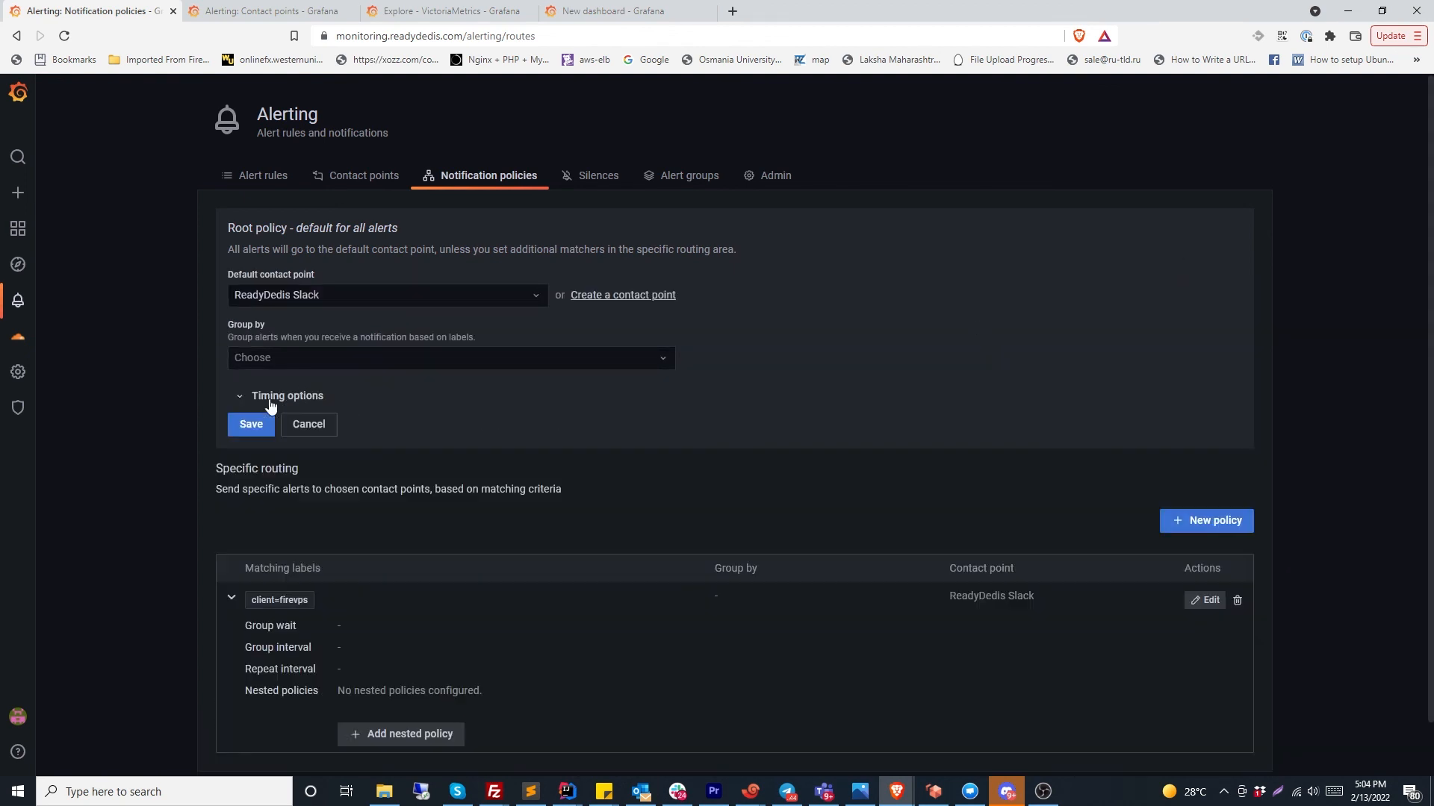
Compare the client=firevps policy's edit form with the root policy's settings, and cancel the specific policy's form
left_click(1204, 601)
scroll(857, 653, "down", 4)
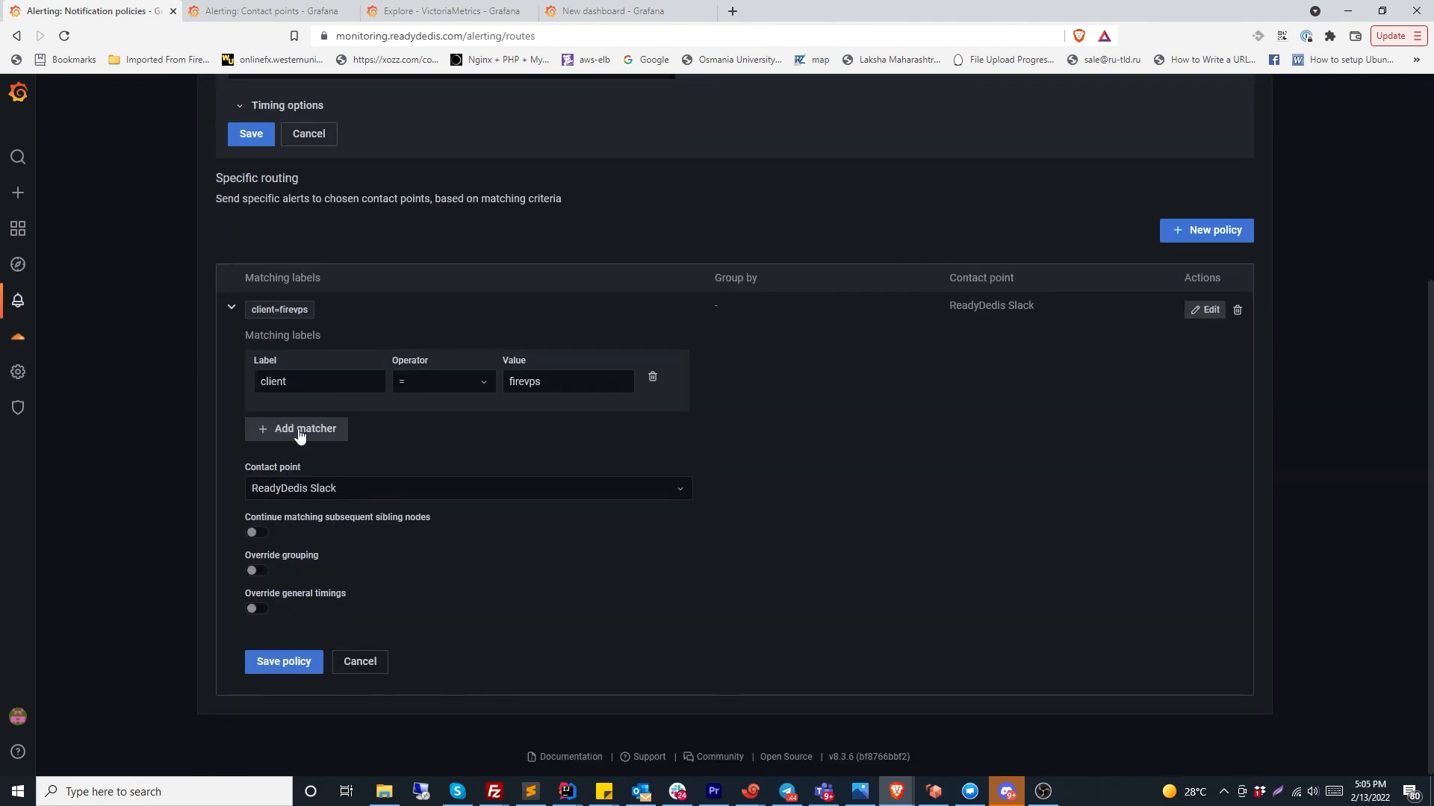
scroll(307, 472, "up", 1)
scroll(307, 473, "up", 2)
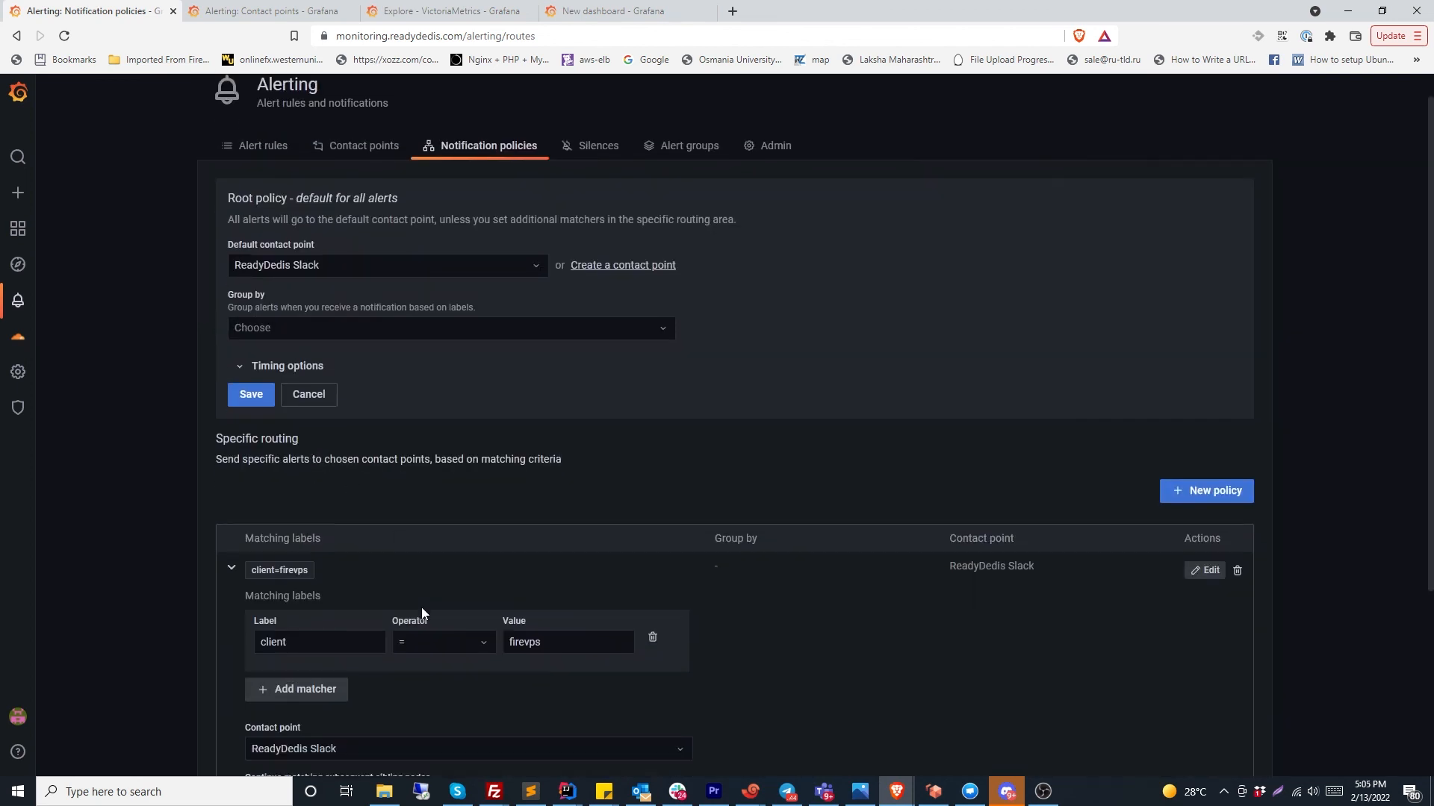
scroll(333, 459, "down", 4)
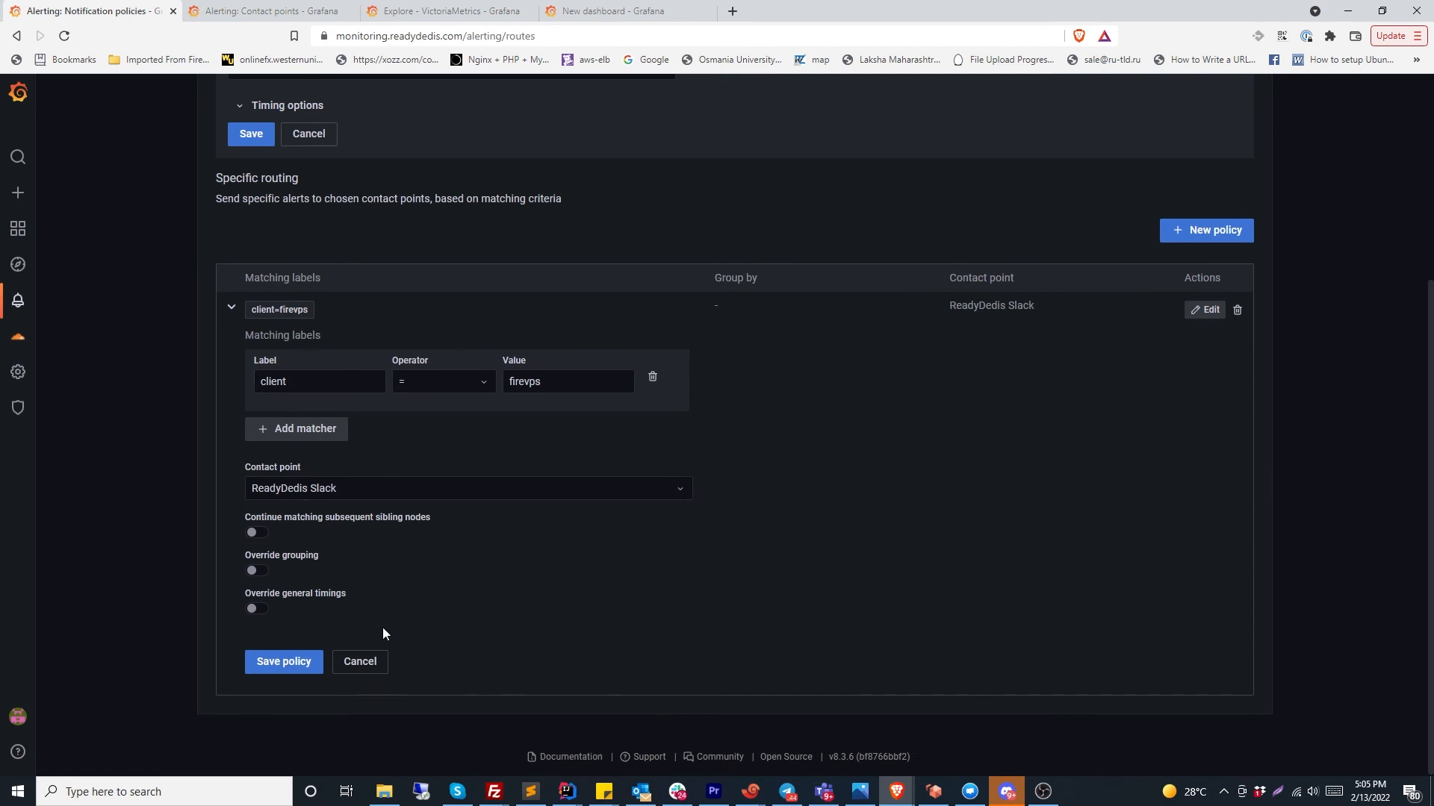
left_click(366, 671)
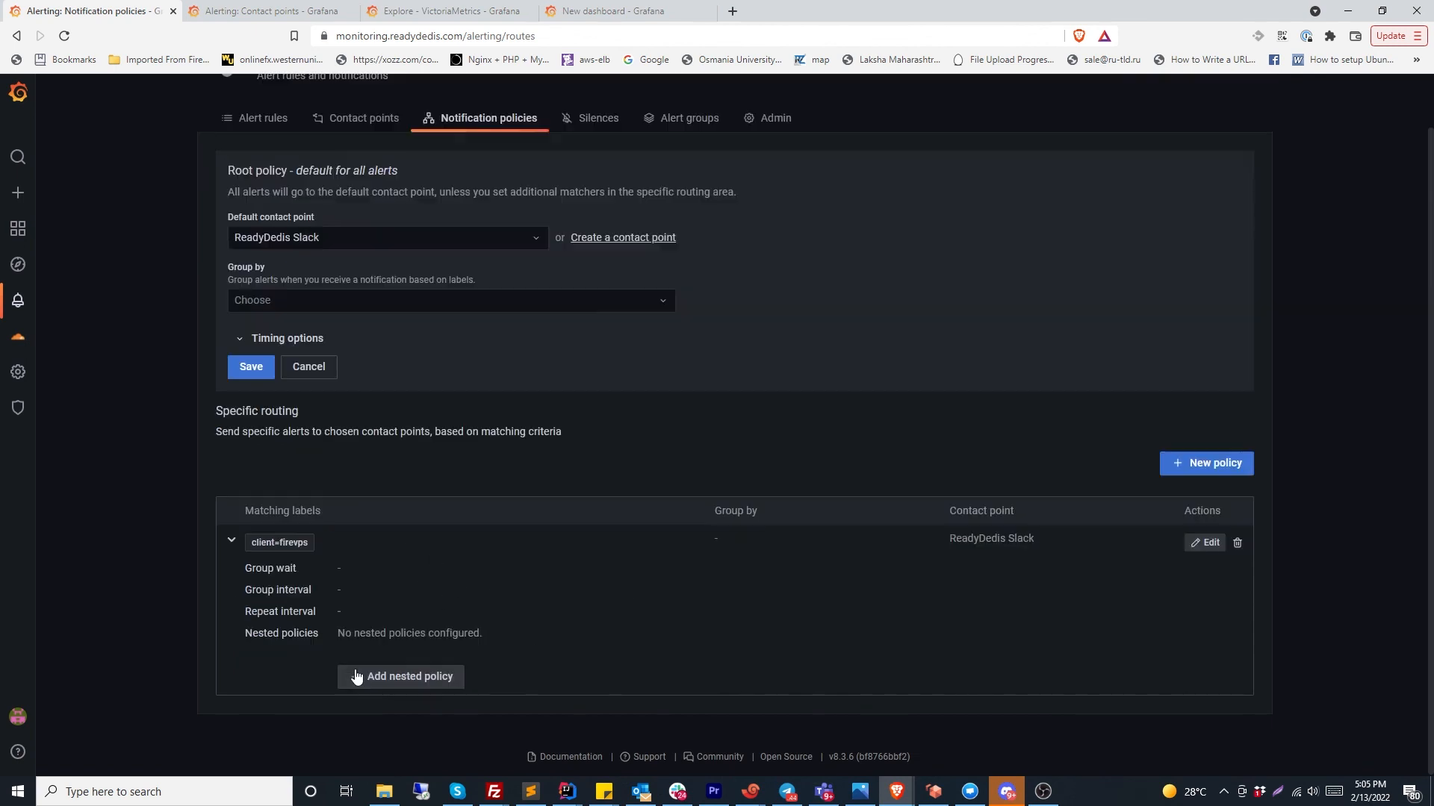
Review the root policy's group wait, group interval and repeat interval settings, and cancel editing the root policy
left_click(240, 338)
scroll(325, 337, "up", 3)
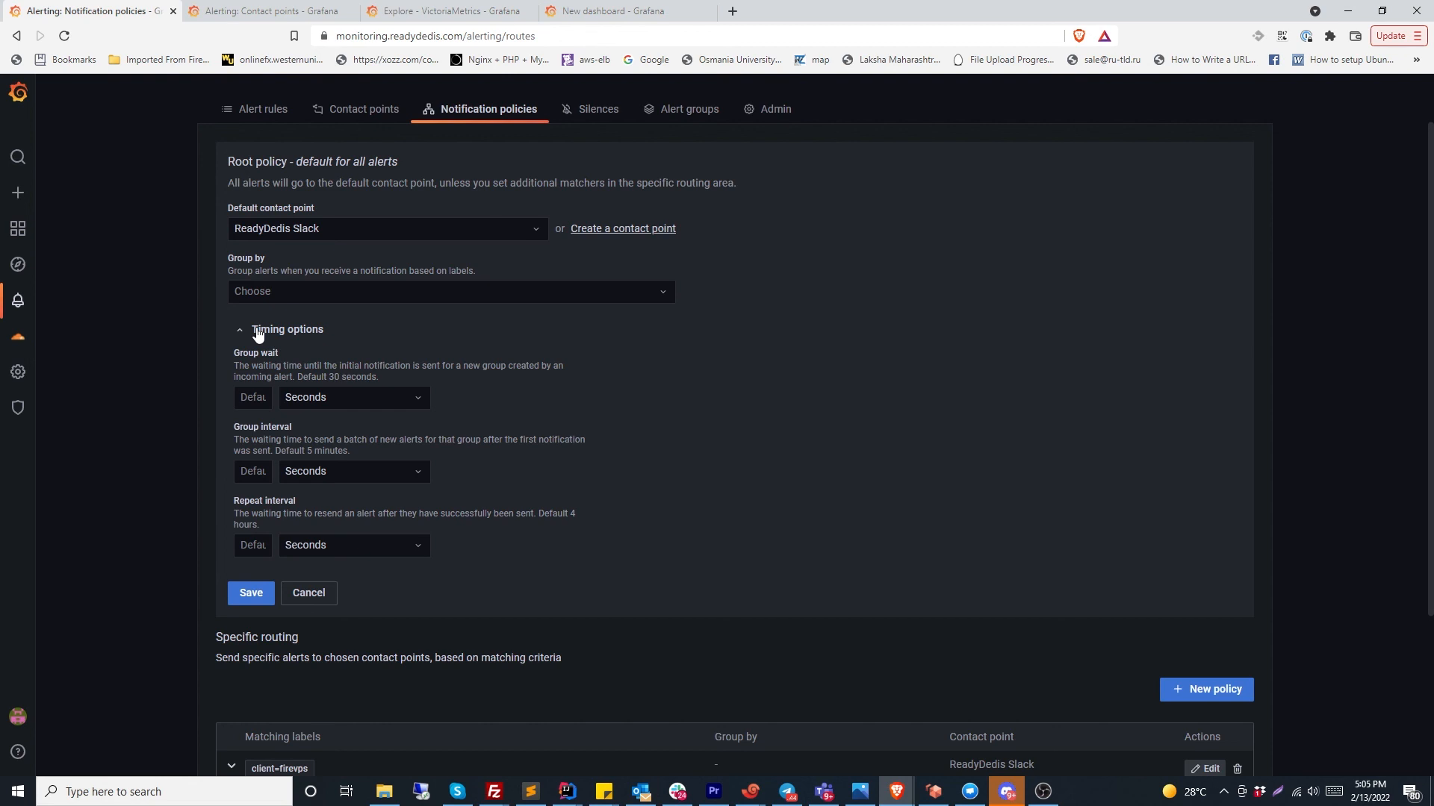
left_click(313, 593)
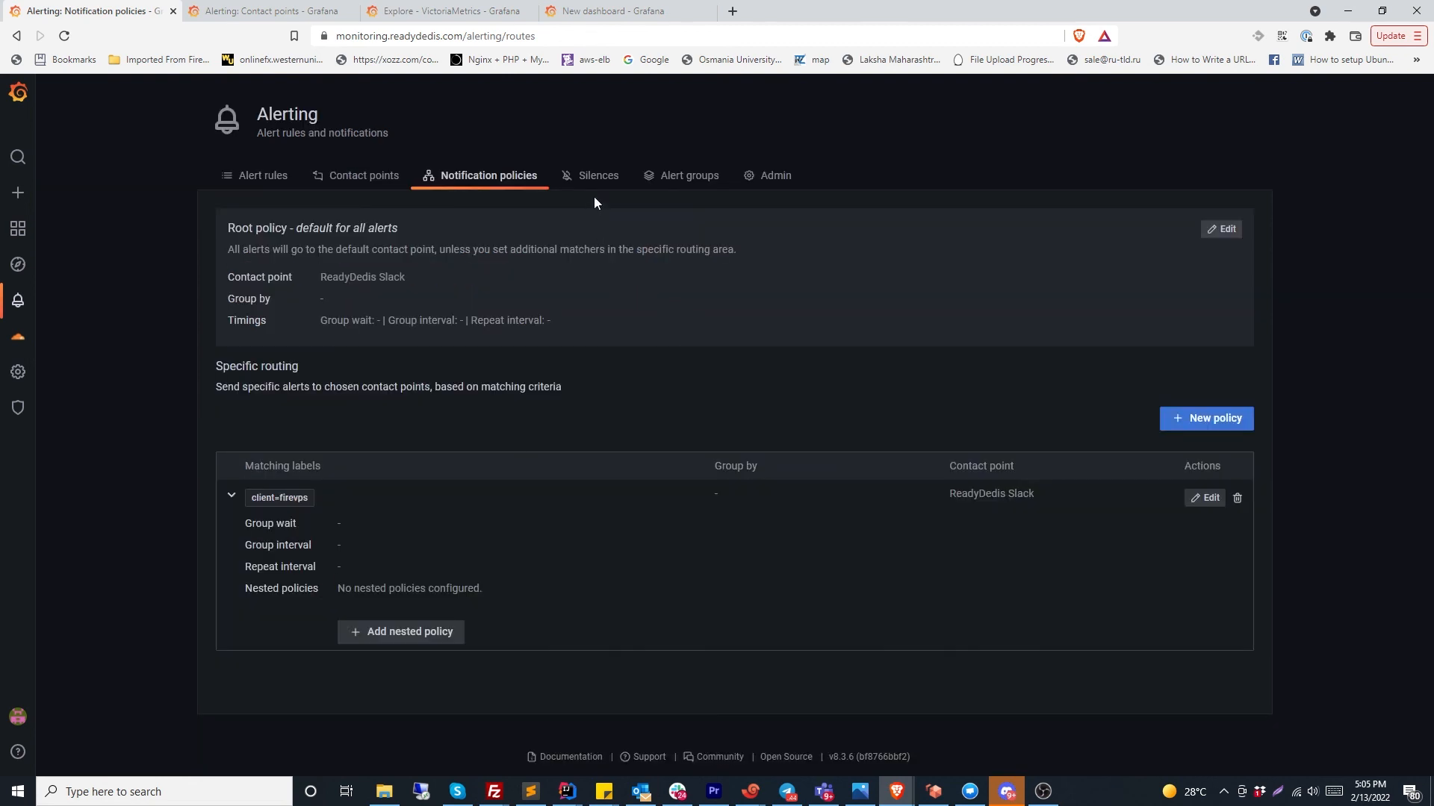
View the silences page, and open the prefilled silence form from the FireVPS High CPU Usage % alert rule
left_click(594, 177)
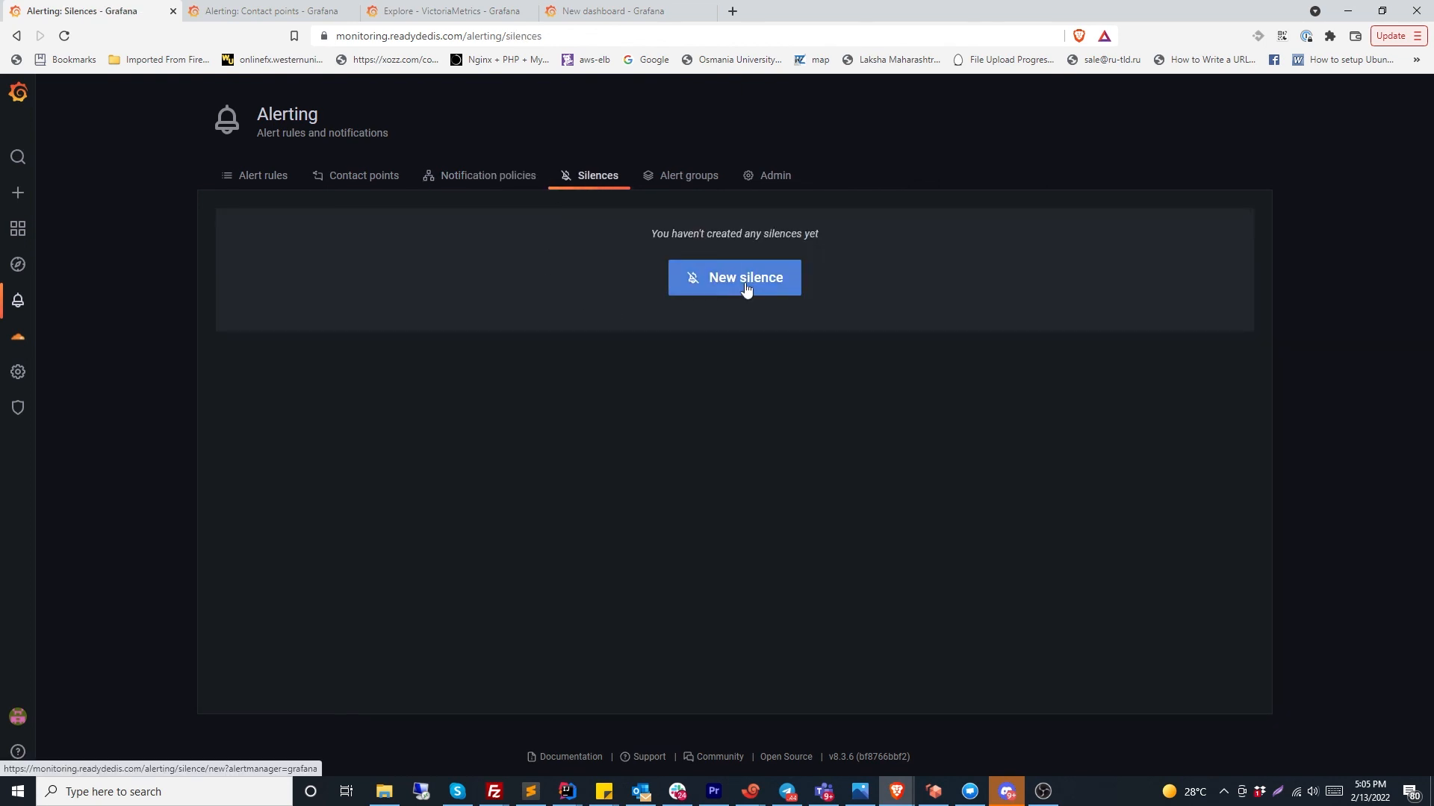
left_click(258, 177)
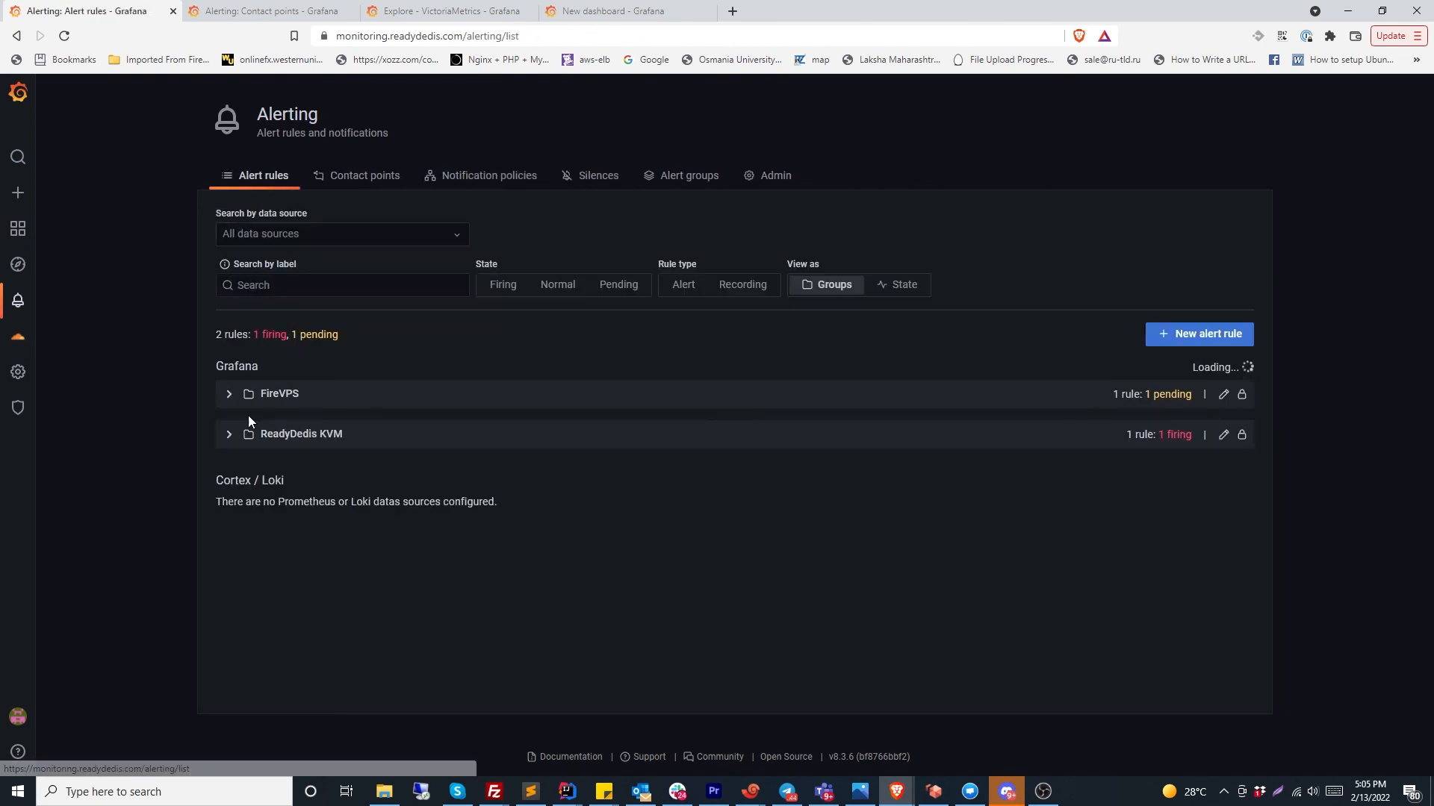
left_click(229, 397)
left_click(258, 472)
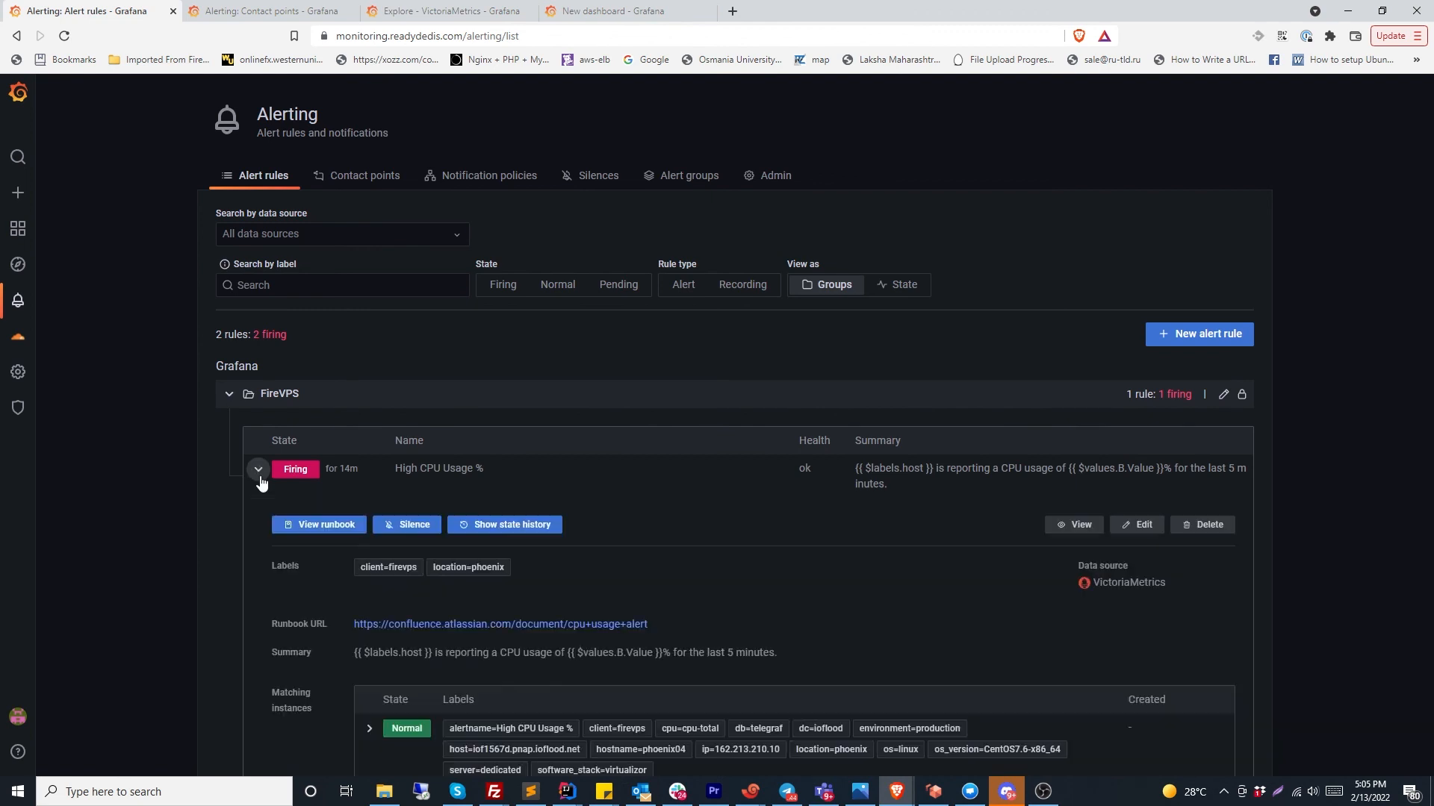
left_click(414, 524)
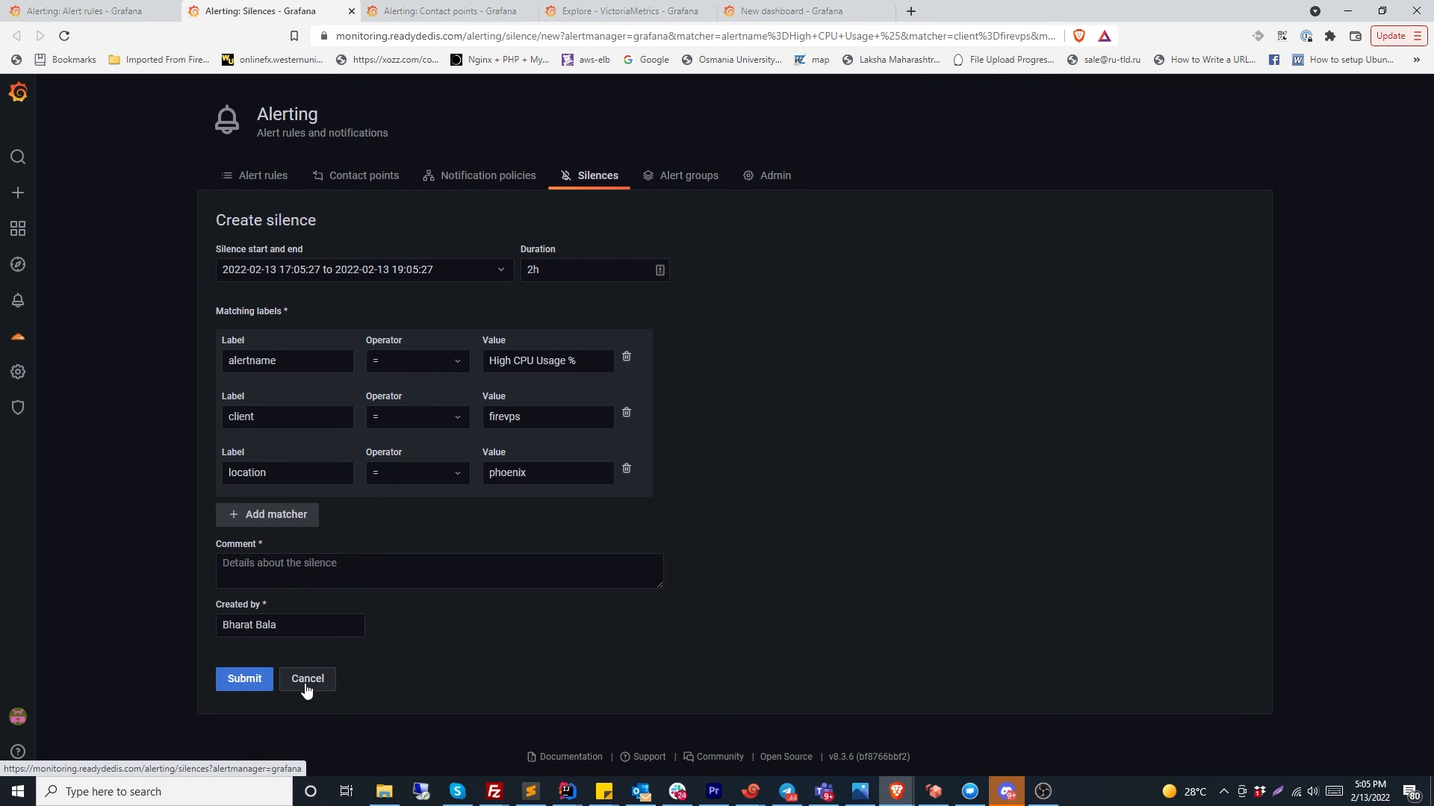
Open the alert groups and look through the custom grouping labels without choosing one
left_click(687, 176)
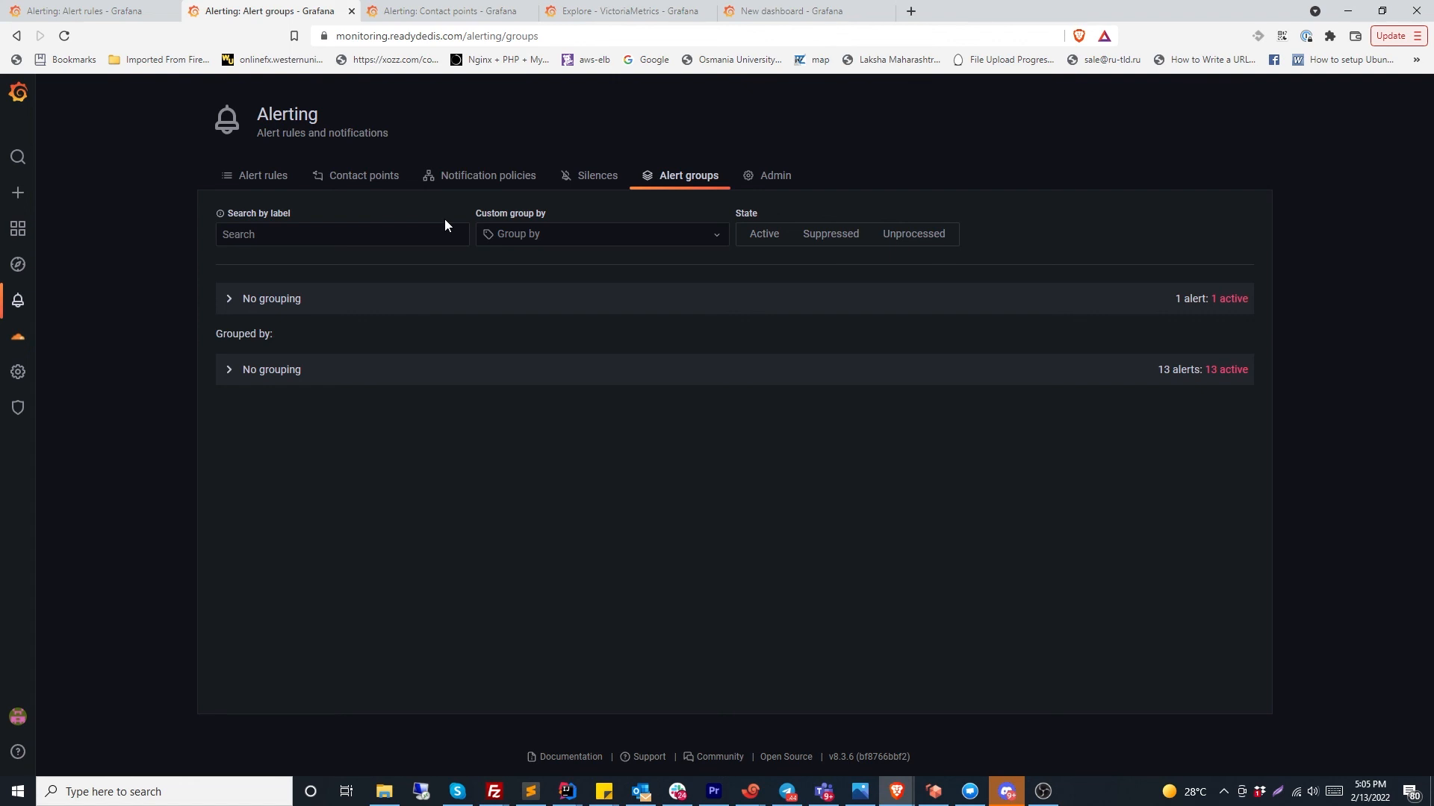
left_click(616, 236)
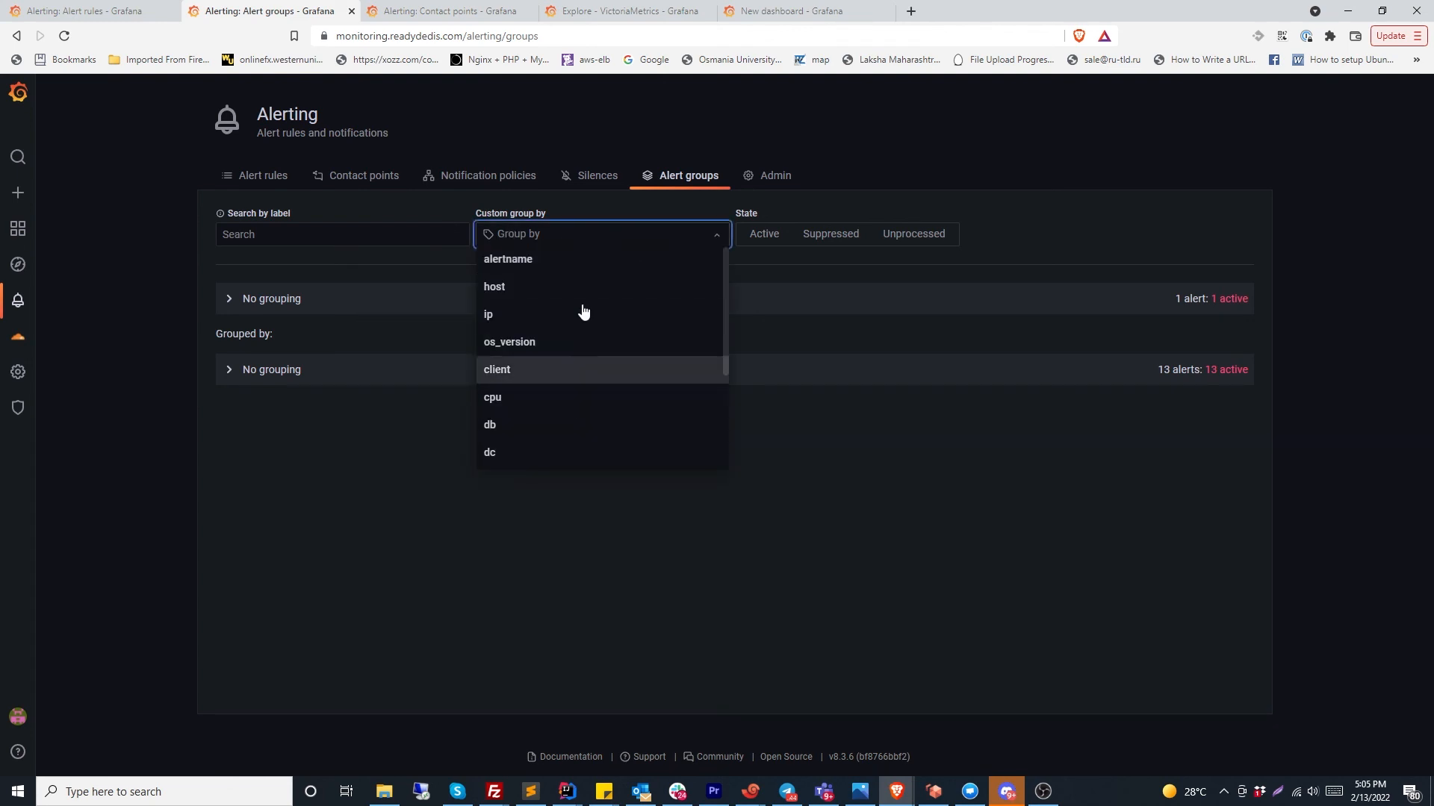
scroll(582, 336, "down", 2)
left_click(373, 539)
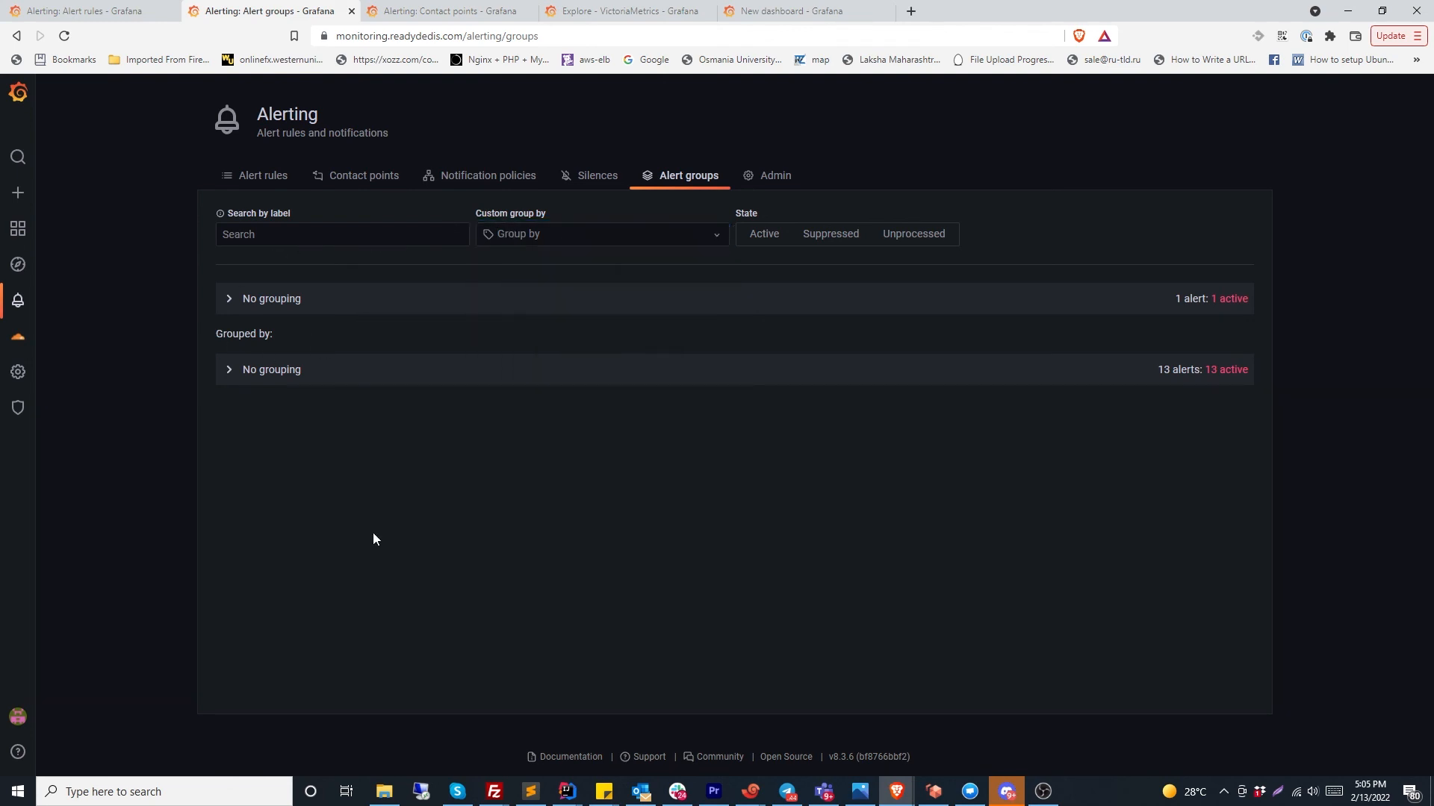
Expand each of the two ungrouped alert groups to view its alerts, and collapse it again
left_click(229, 300)
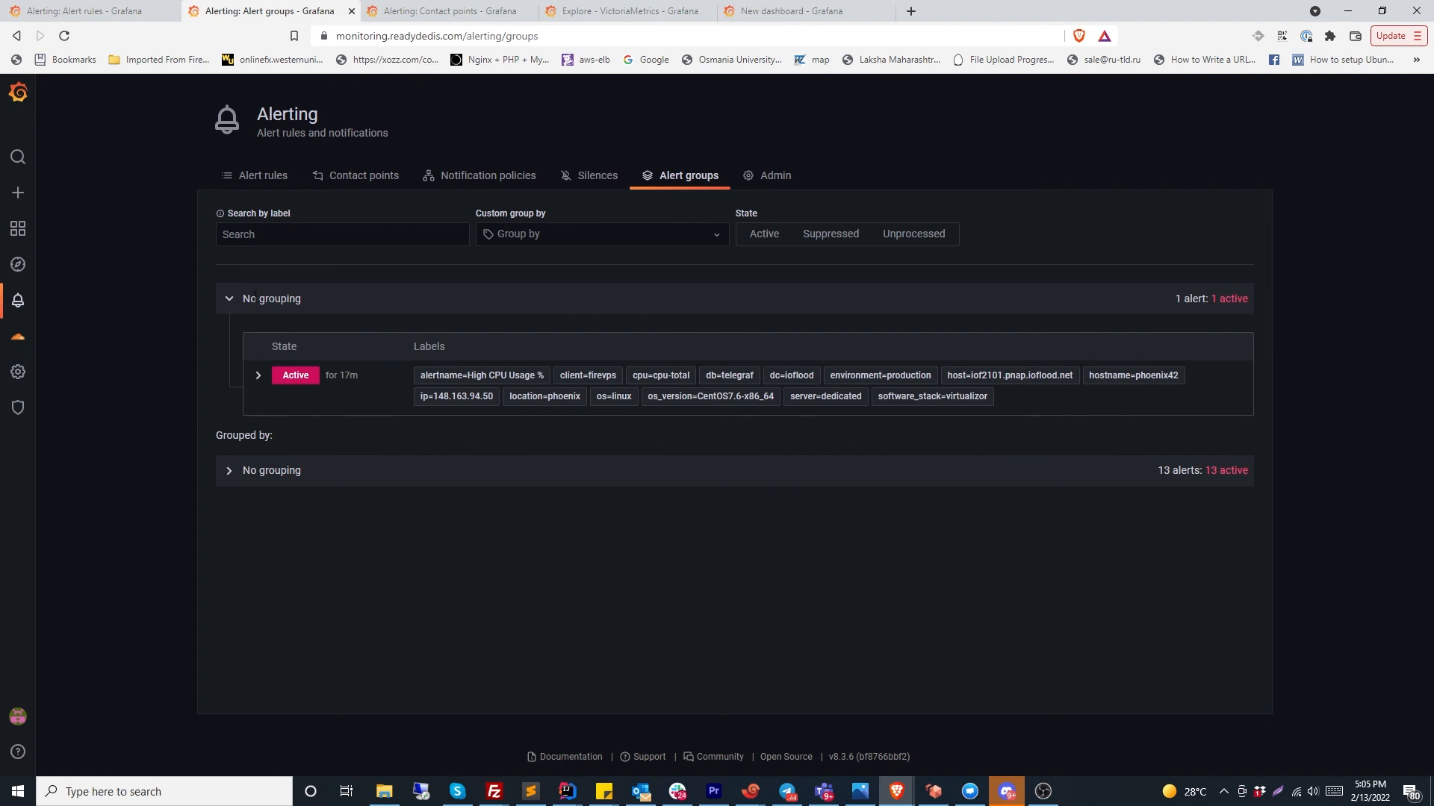
left_click(239, 300)
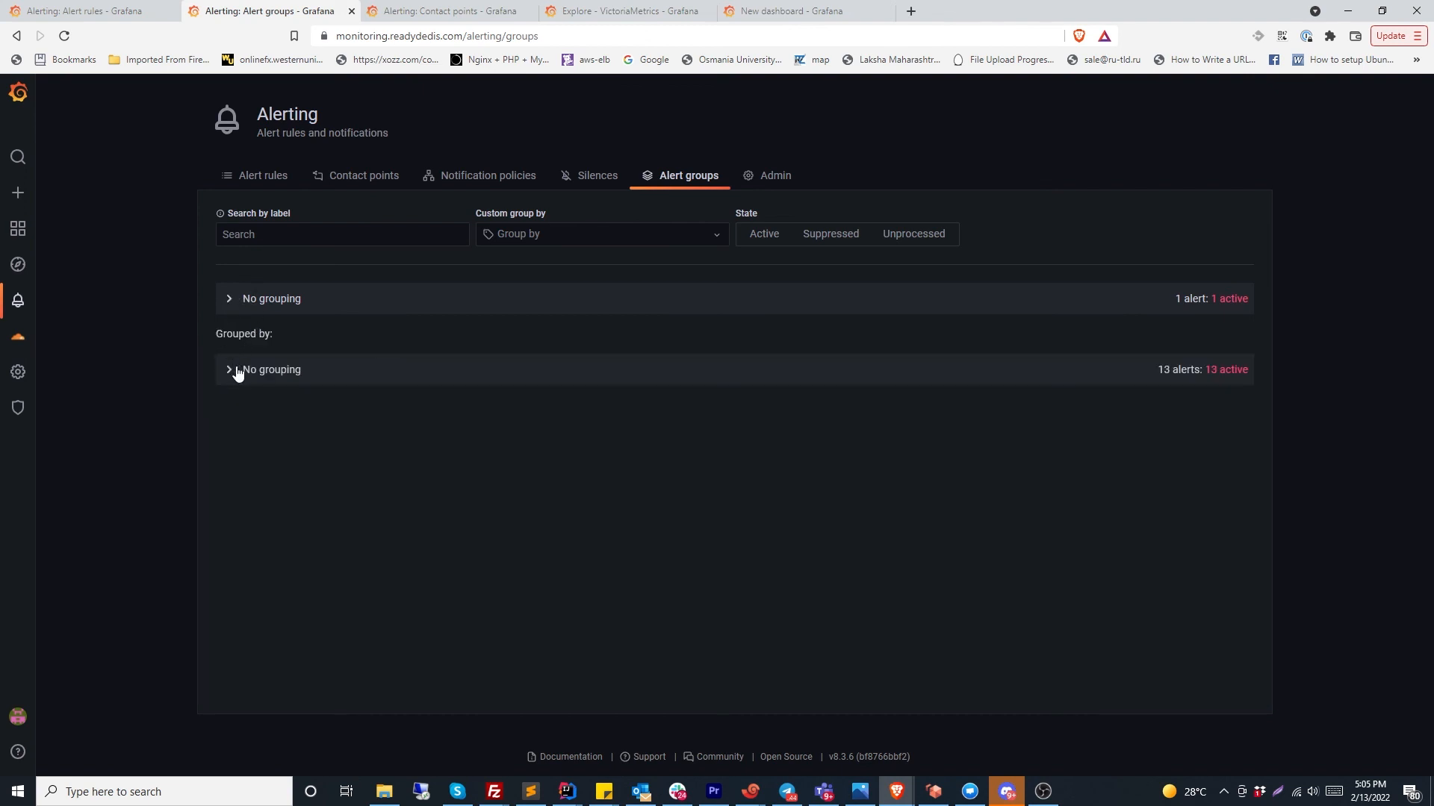
left_click(236, 371)
left_click(227, 371)
Open the alerting admin page and review the Alertmanager configuration JSON from its template files through its receivers
left_click(774, 179)
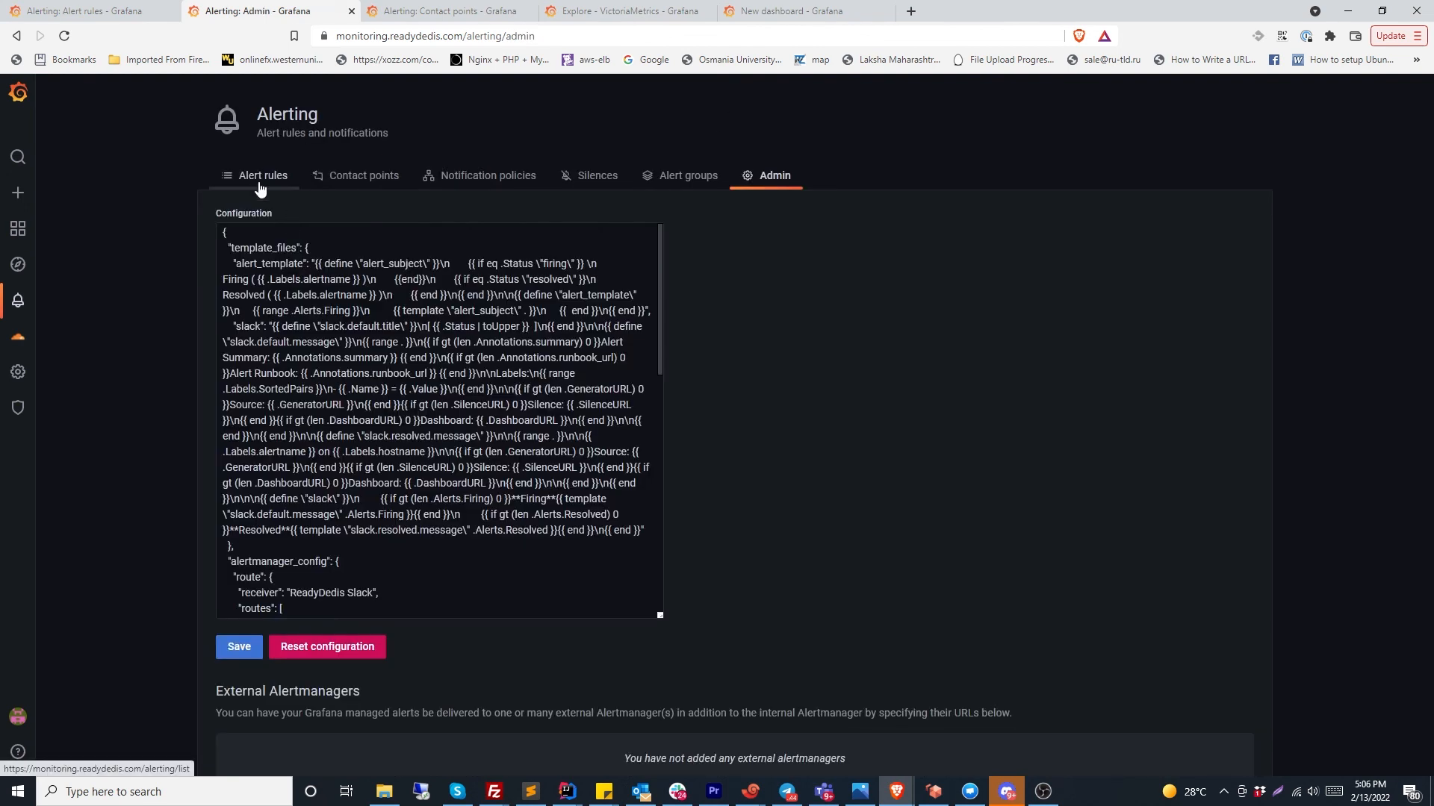
scroll(560, 373, "down", 10)
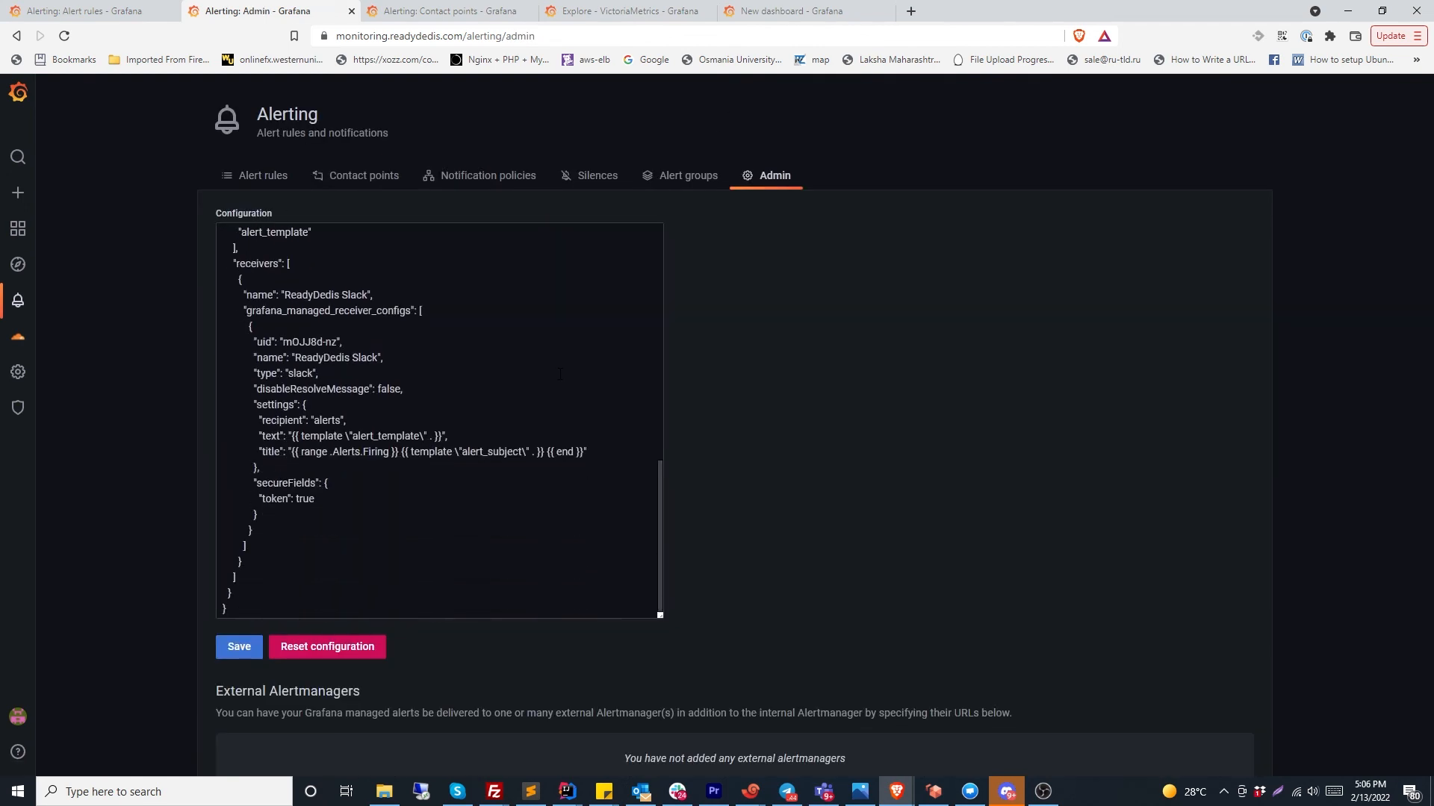
scroll(560, 373, "up", 10)
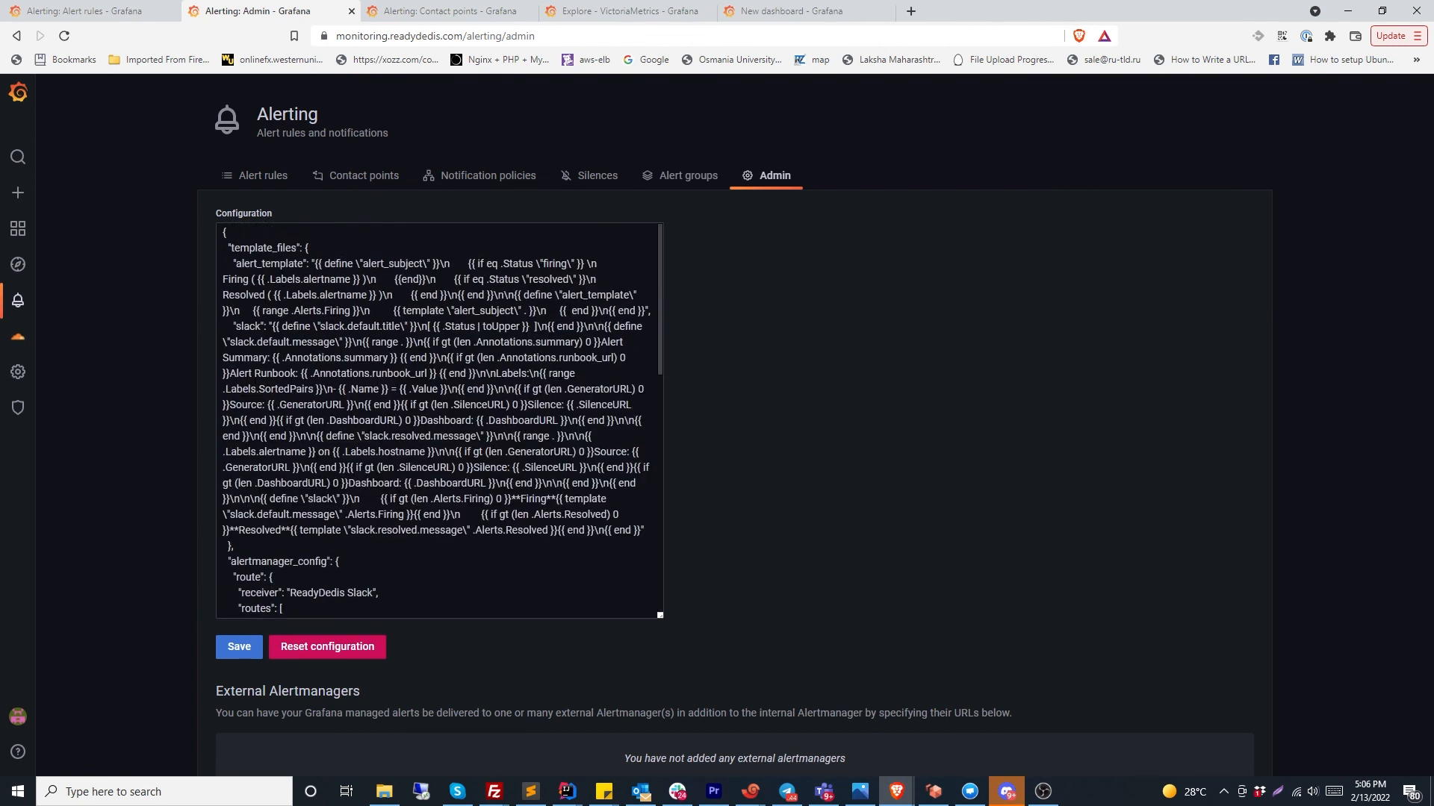
scroll(821, 379, "down", 2)
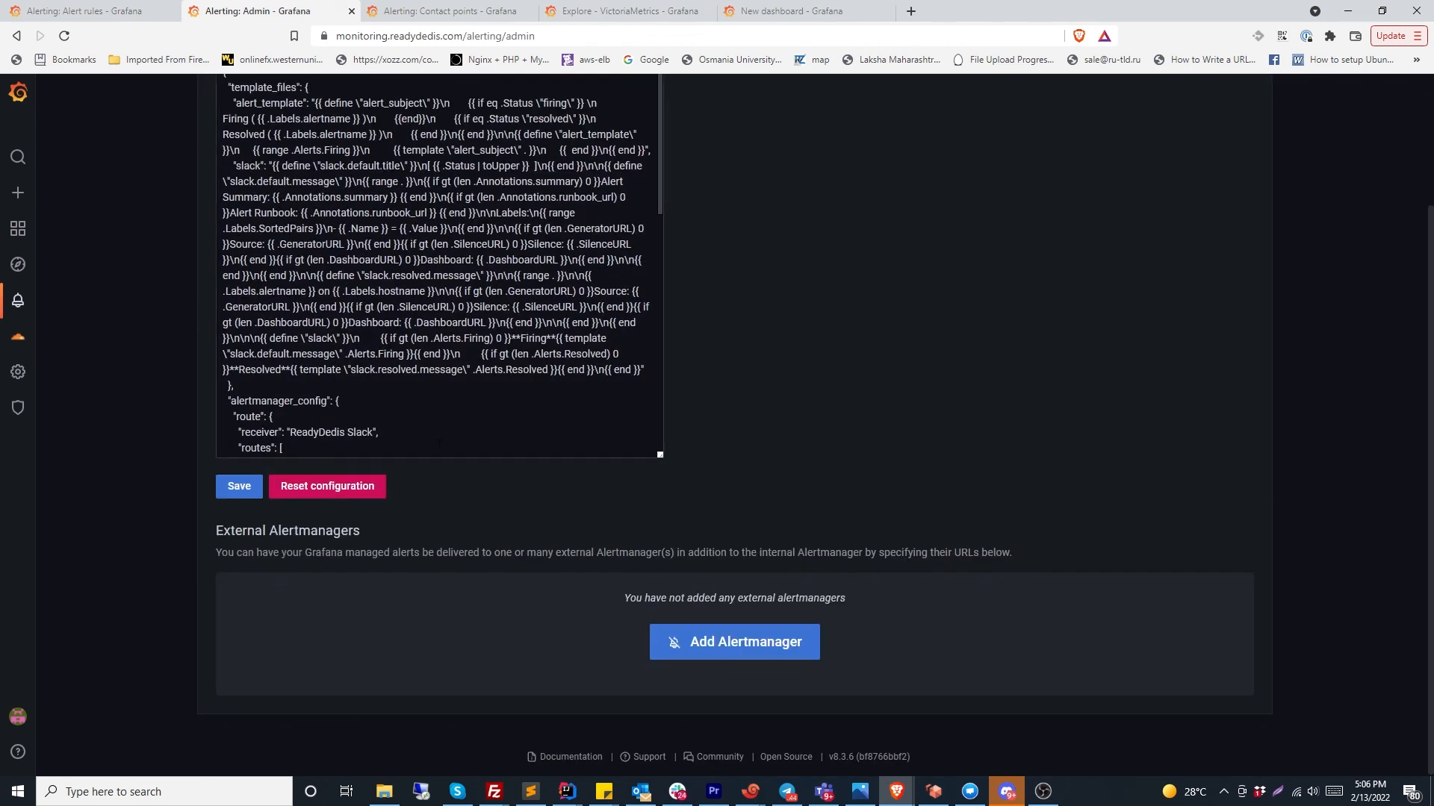
scroll(439, 444, "down", 10)
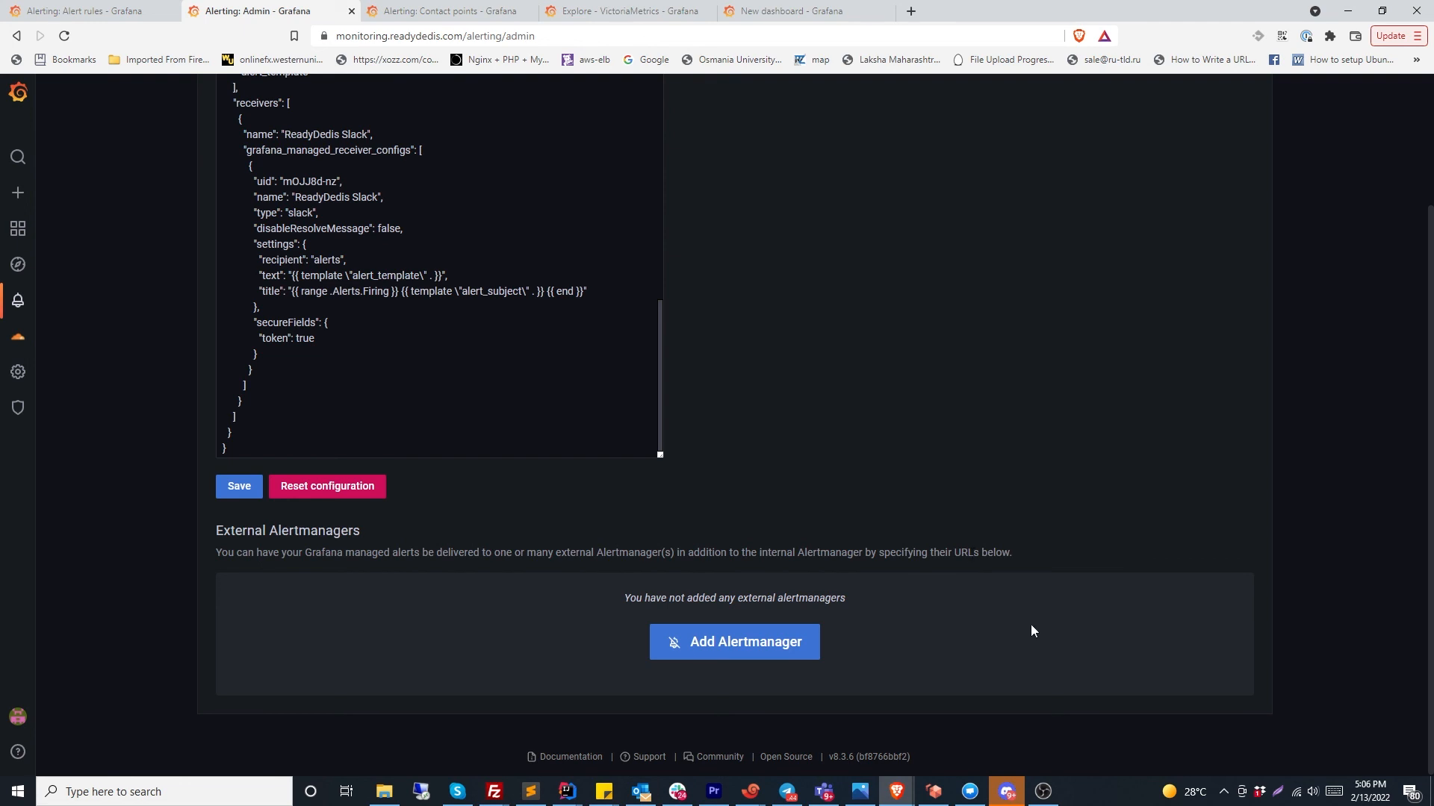
View the form for adding an external Alertmanager with its source URL, and close it without adding one
left_click(722, 635)
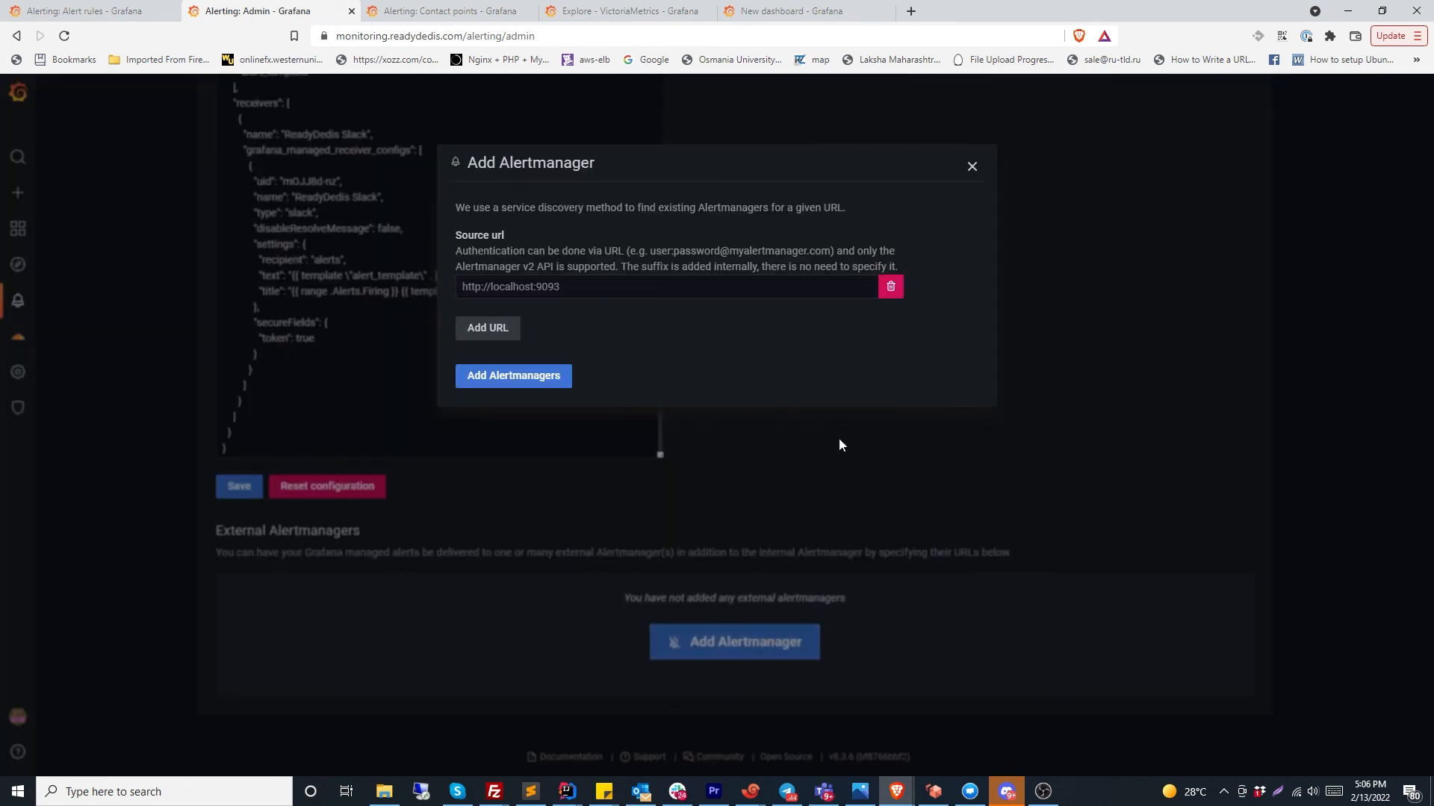
left_click(613, 282)
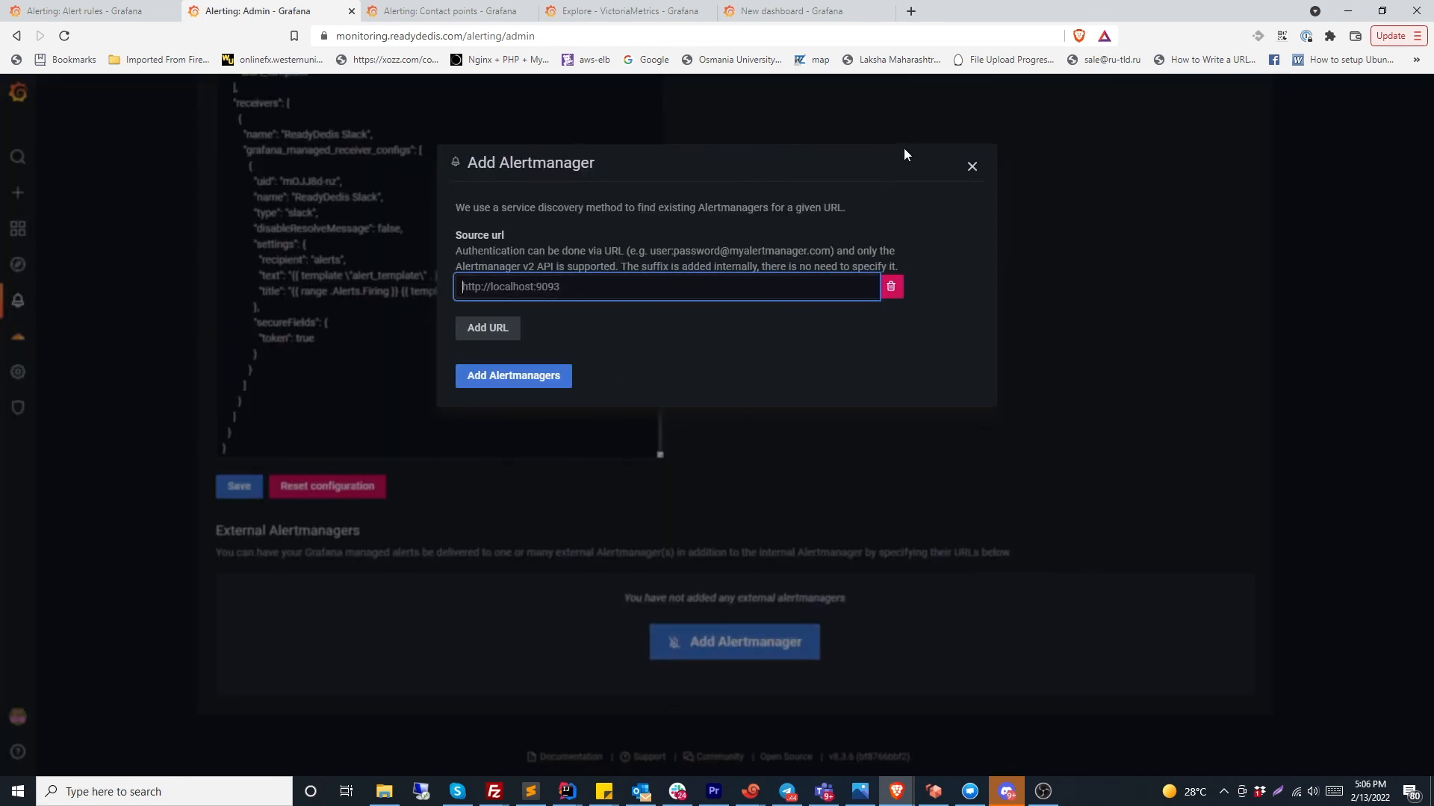
left_click(972, 166)
Return to the alert rules list and show the list of alerting sections
scroll(448, 336, "up", 10)
scroll(715, 433, "up", 3)
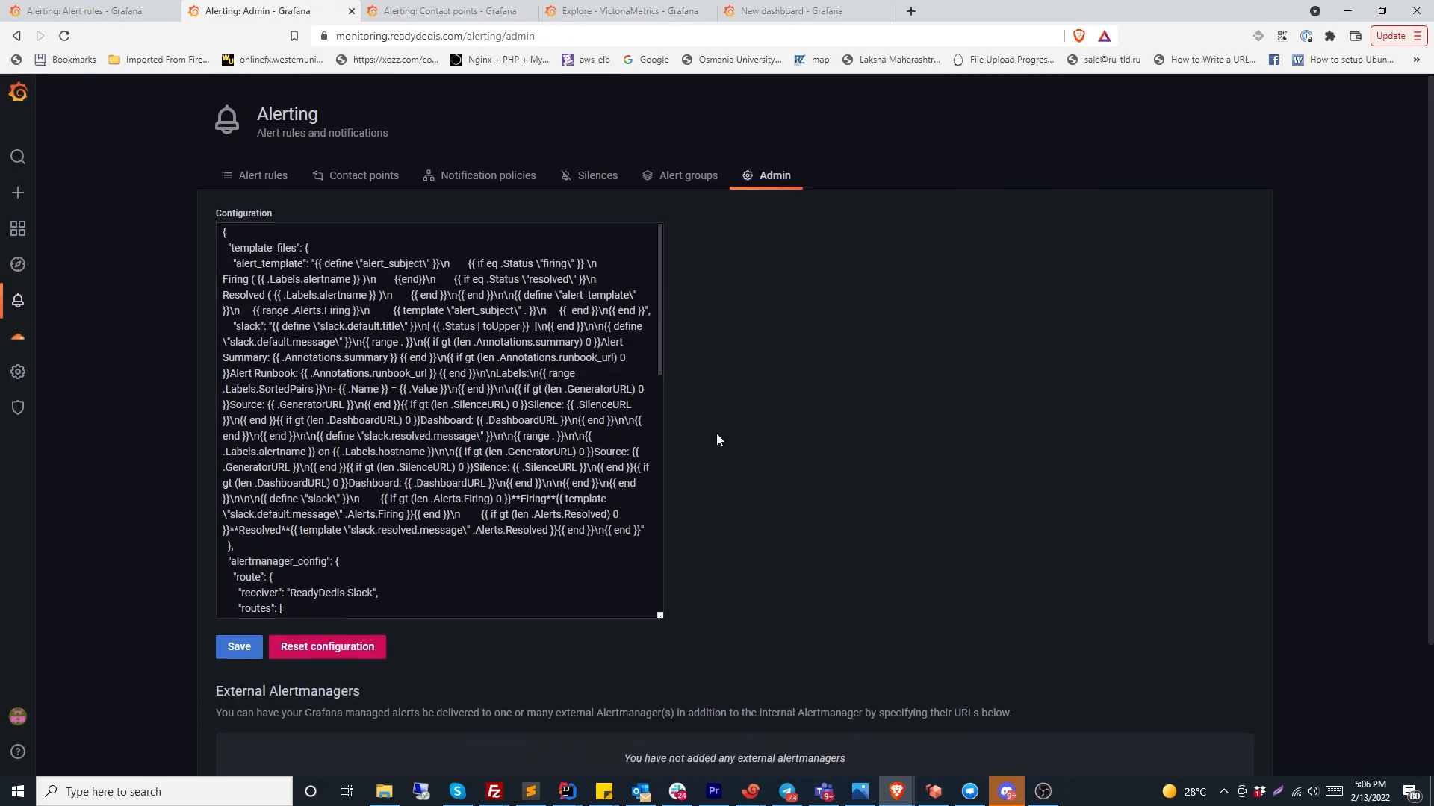
left_click(259, 179)
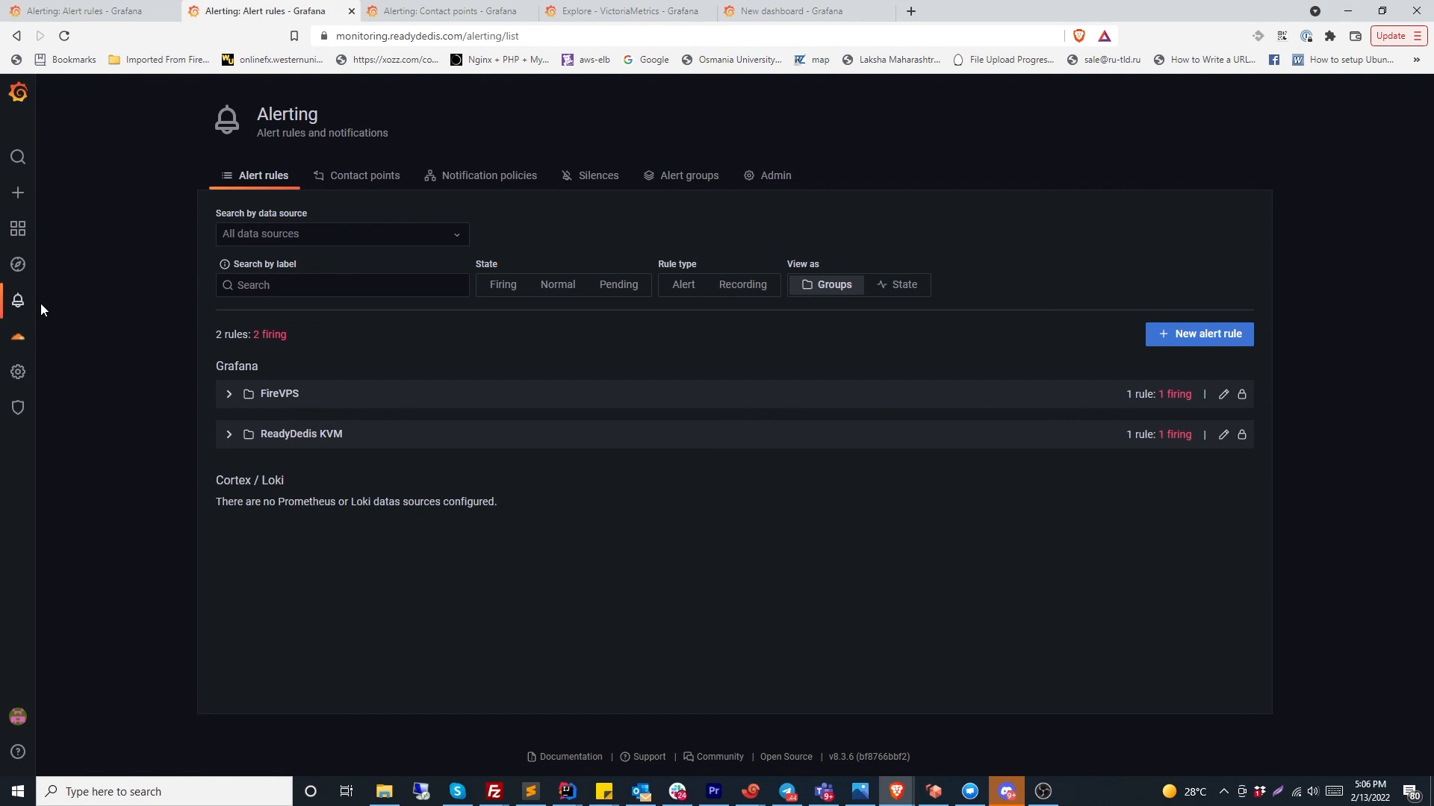
mouse_move(24, 306)
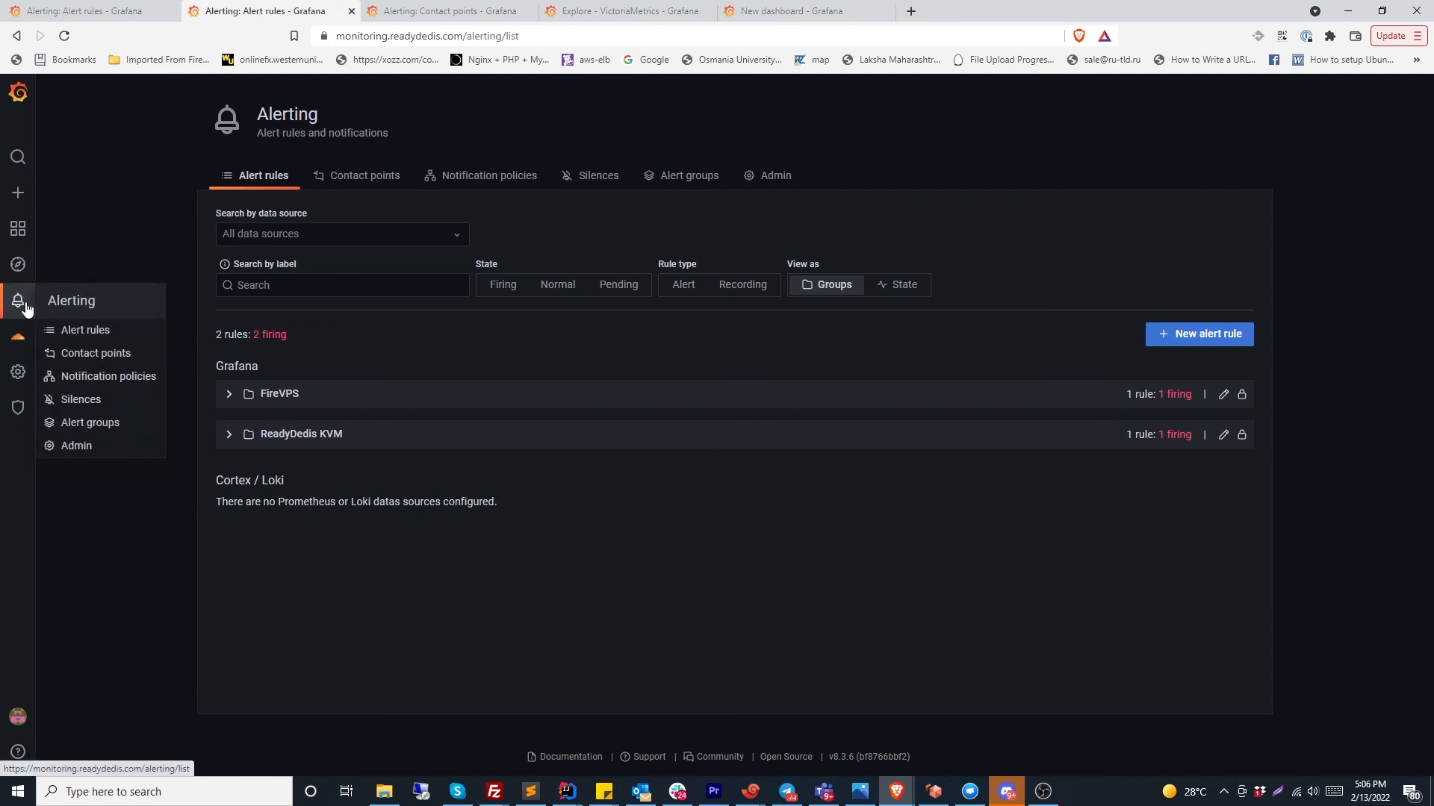